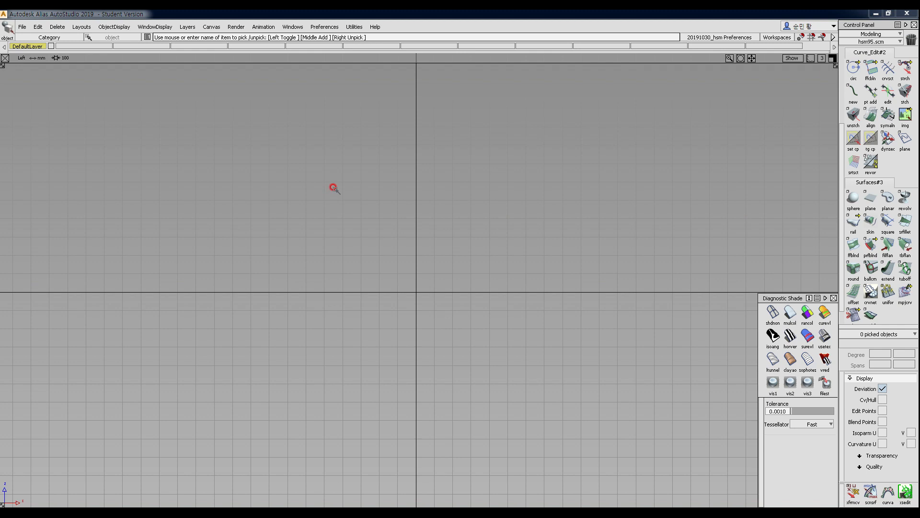
Step: Show the tool Palette, stretch it to nearly the full height of the viewport, and place it near the centre
click(324, 27)
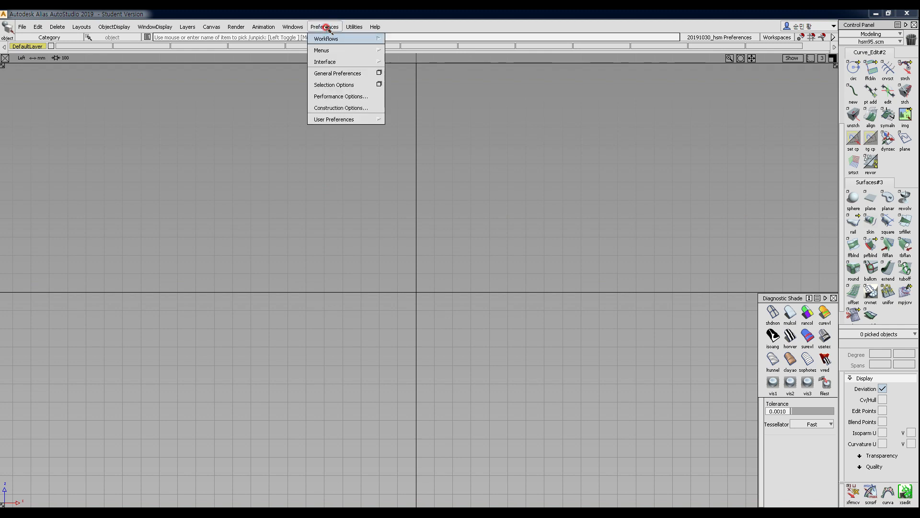
click(297, 27)
click(310, 39)
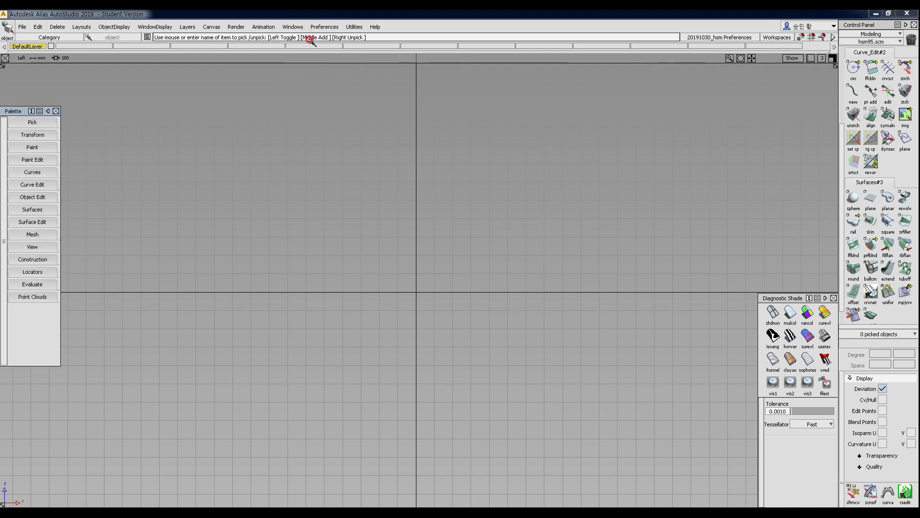
drag(21, 110, 100, 92)
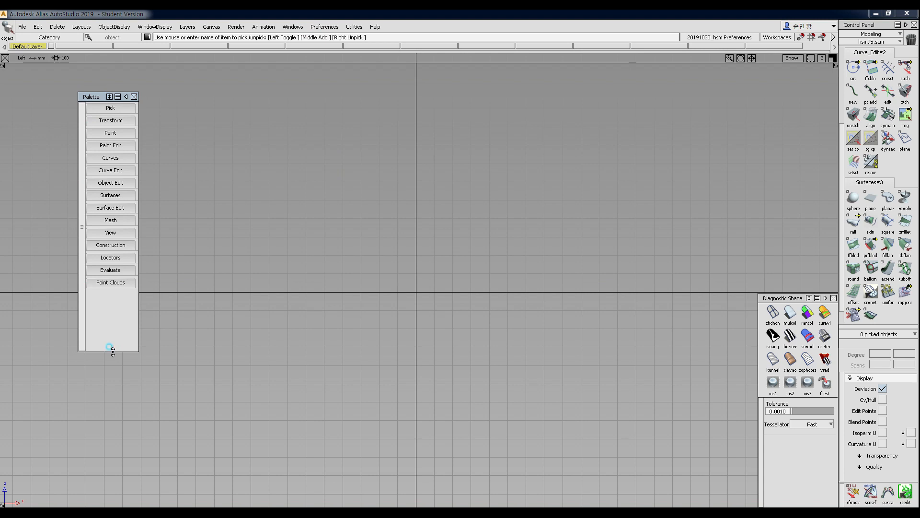
drag(112, 350, 111, 506)
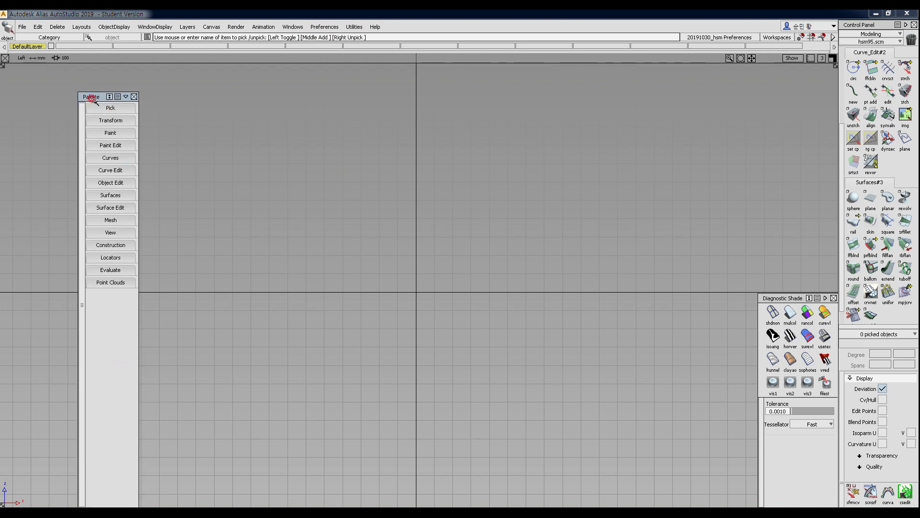
drag(91, 97, 393, 88)
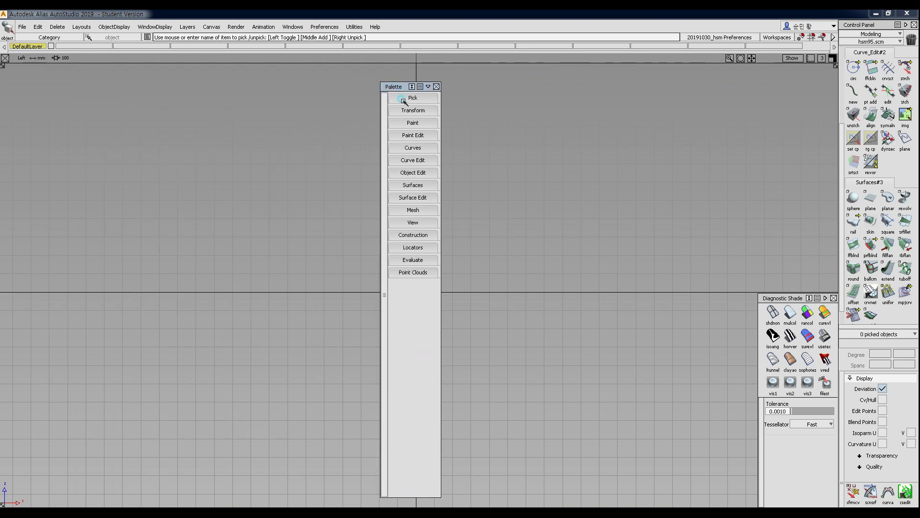
Step: Expand the Palette's Pick tools, widen the Palette to fit more tools per row, and activate object picking
click(404, 101)
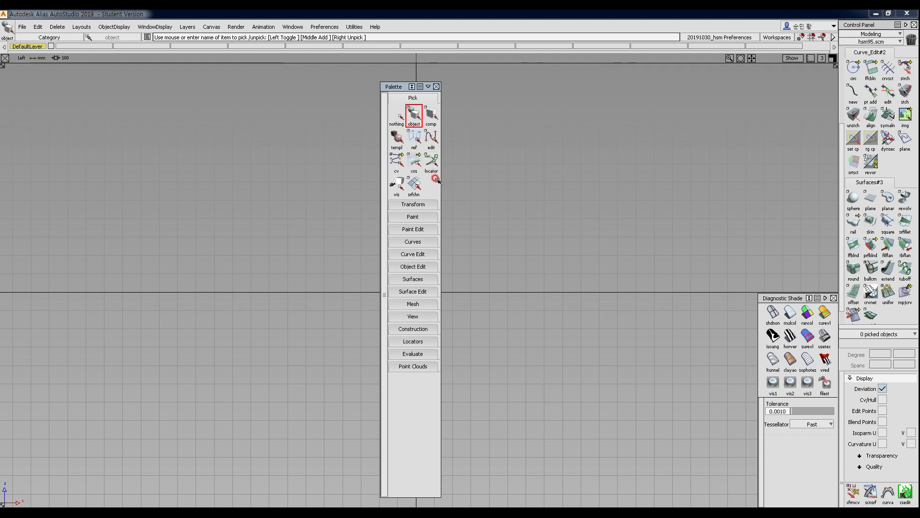
drag(440, 183, 510, 191)
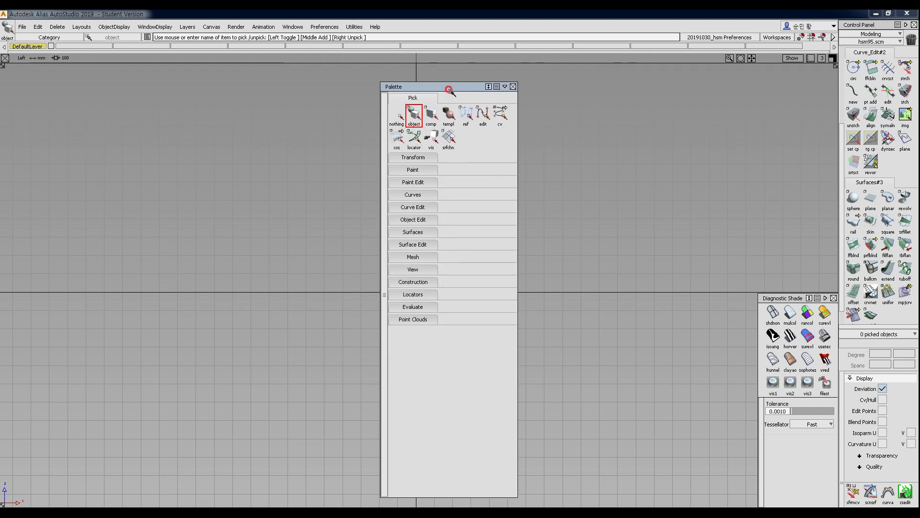
drag(448, 88, 386, 91)
click(349, 120)
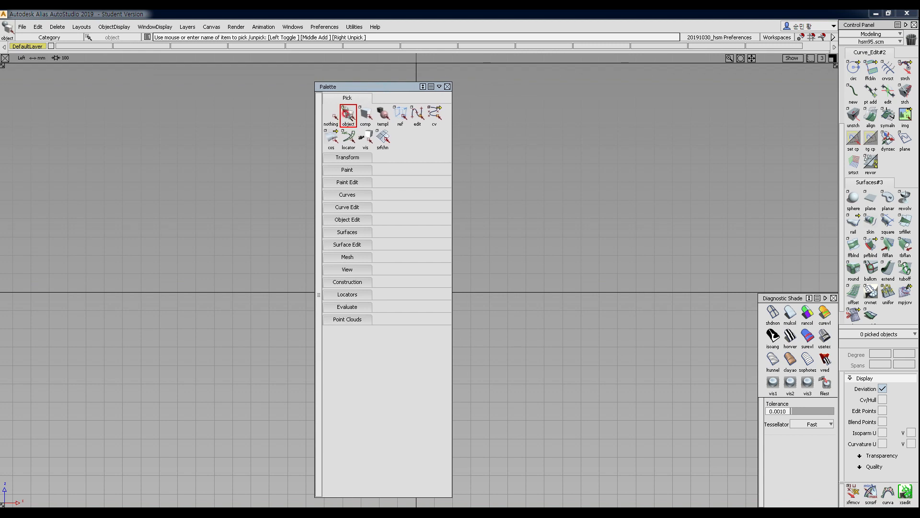
click(348, 119)
Step: Create a primitive cube in the empty area beside the Palette and show it in the perspective view
click(350, 232)
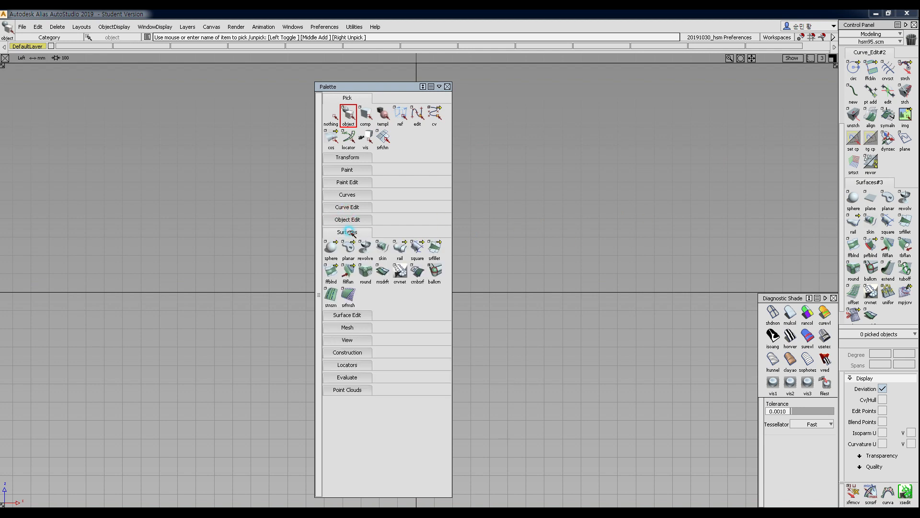
drag(334, 241, 417, 245)
click(551, 186)
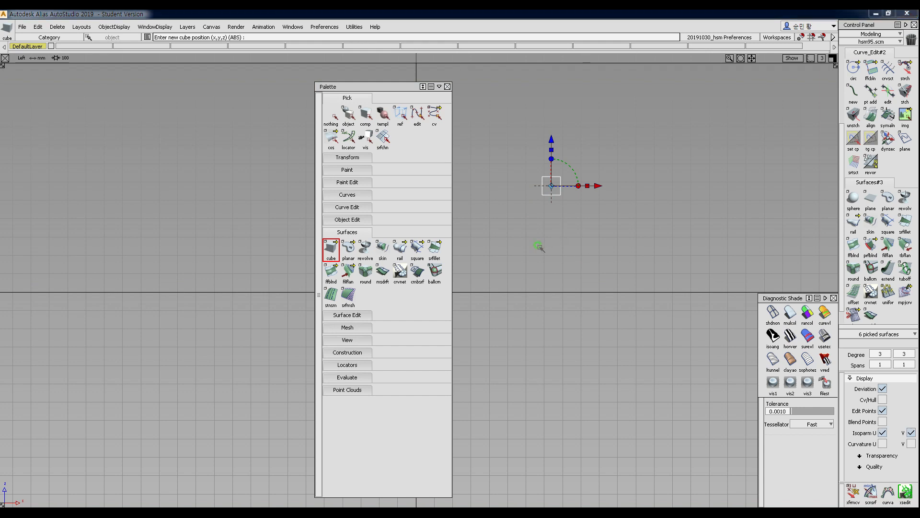
ctrl+shift+right_drag(536, 238, 556, 226)
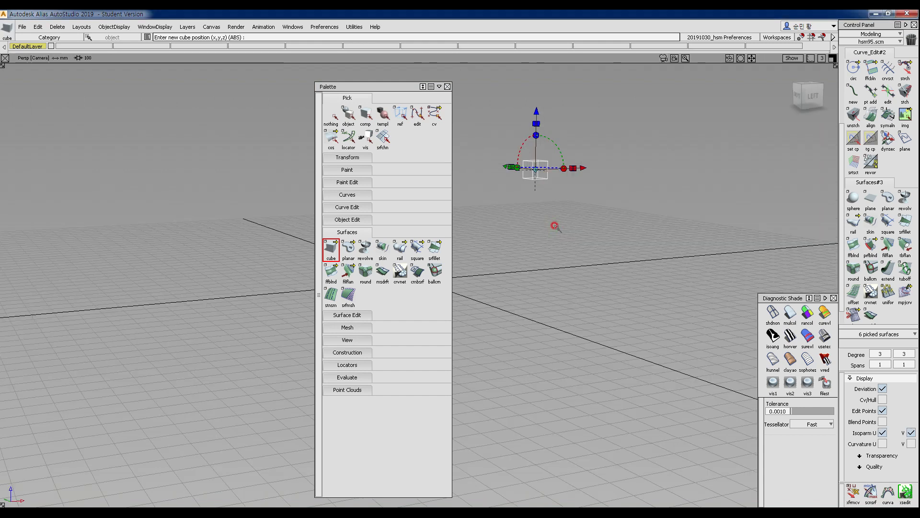
alt+shift+drag(567, 180, 662, 283)
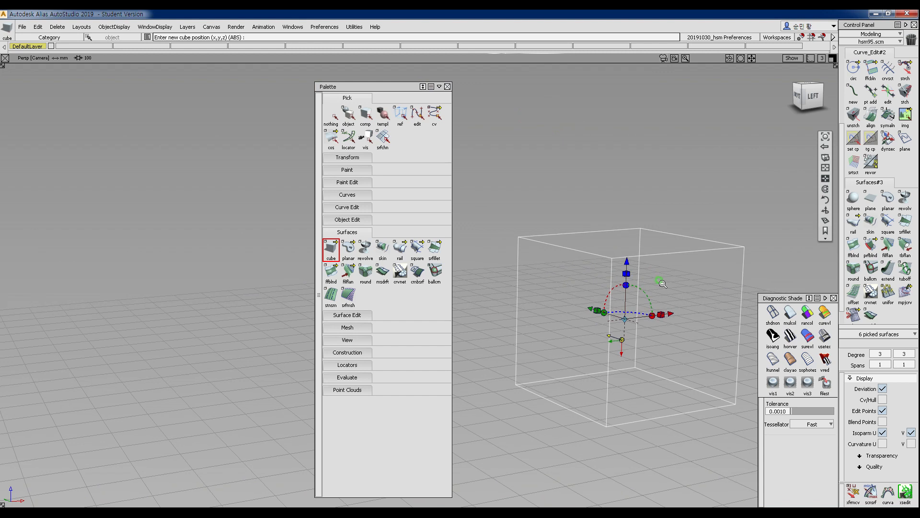
alt+shift+right_drag(661, 283, 595, 311)
alt+shift+drag(594, 312, 583, 256)
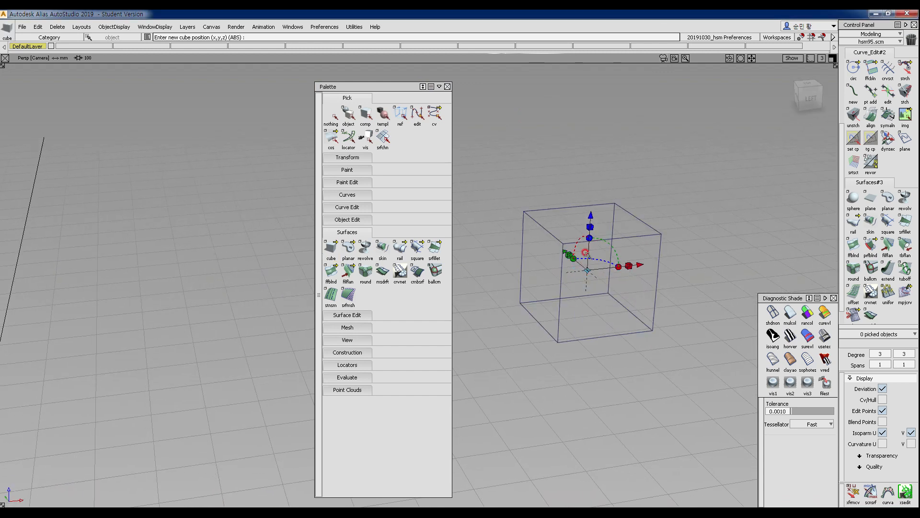
Step: Pick the whole cube as an object and apply multi-colour diagnostic shading to it
ctrl+shift+drag(569, 203, 570, 235)
drag(569, 232, 577, 275)
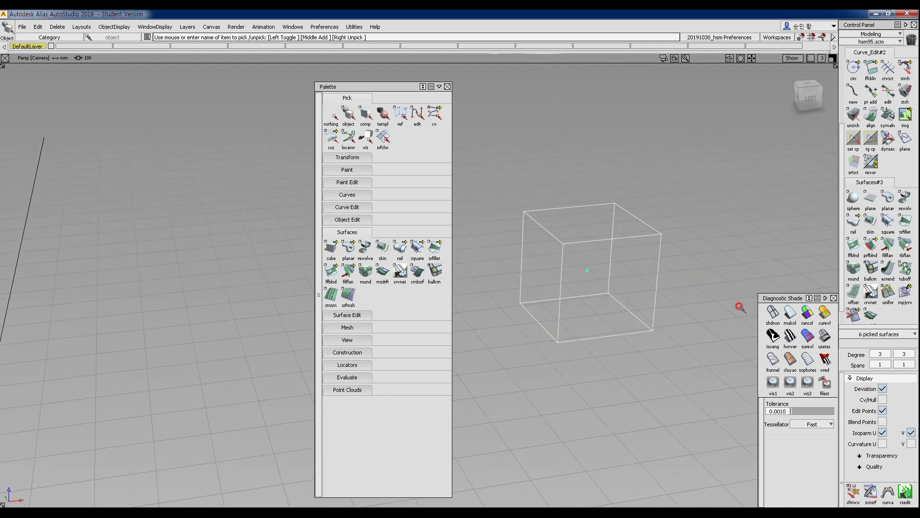
click(790, 313)
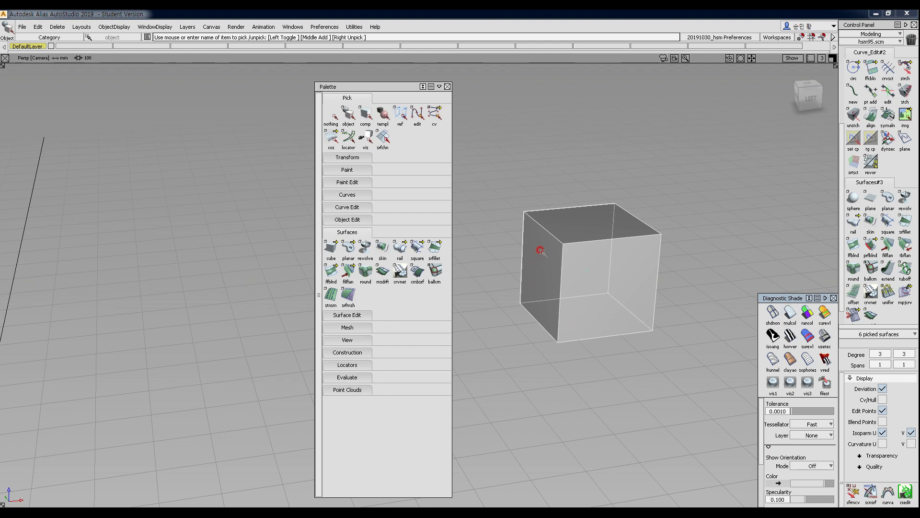
Step: Clear the pick and select three adjacent faces of the cube individually with surface component picking
ctrl+shift+drag(554, 282, 552, 233)
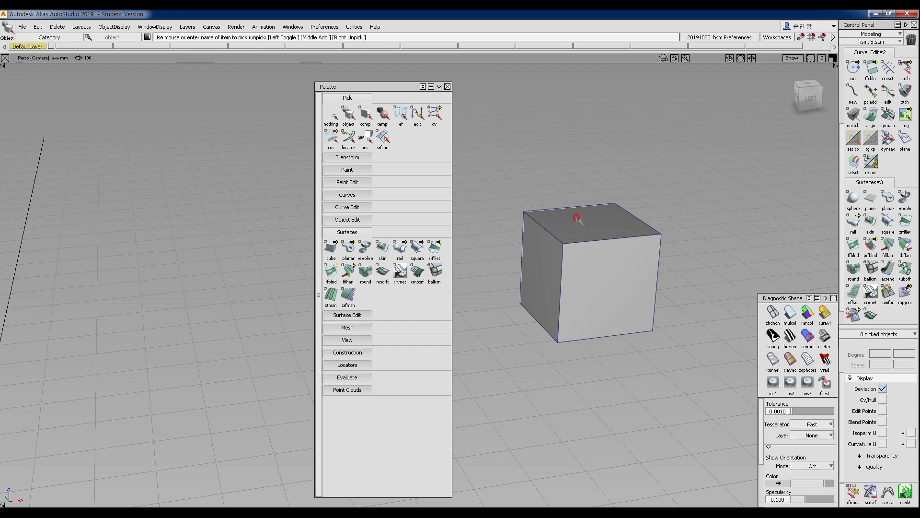
mouse_move(569, 216)
ctrl+shift+mouse_down()
mouse_move(571, 209)
mouse_move(570, 226)
ctrl+shift+mouse_up()
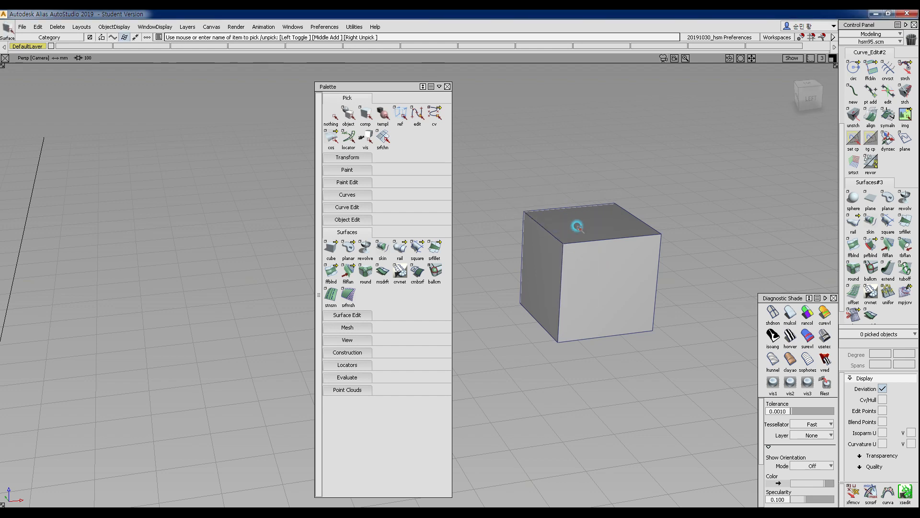
click(566, 231)
click(543, 268)
click(597, 282)
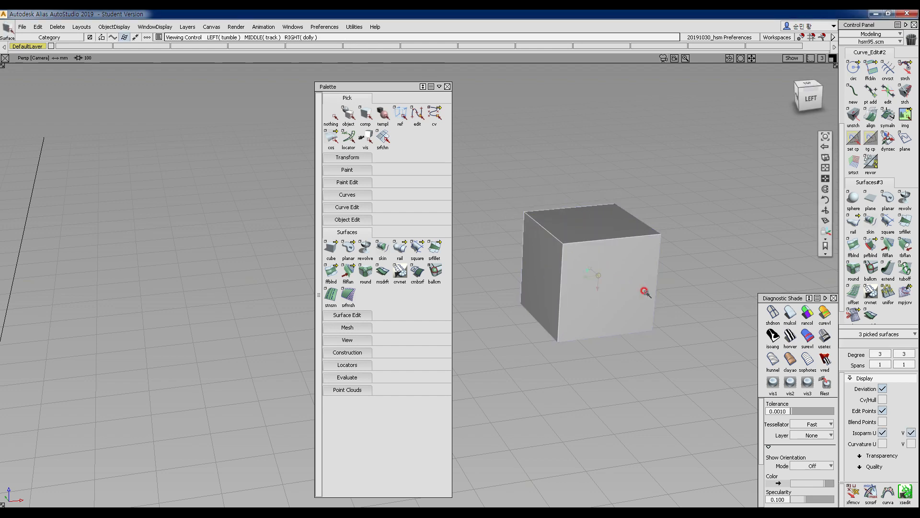
Step: Pick a further side face of the cube from its other side, and clear the whole selection
alt+shift+drag(643, 291, 392, 290)
click(585, 261)
ctrl+shift+drag(575, 269, 567, 242)
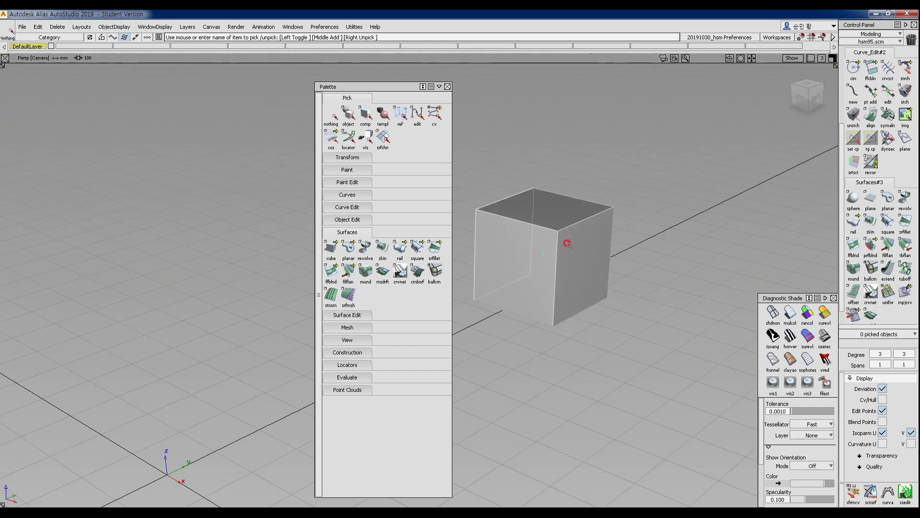
alt+shift+middle_drag(567, 240, 618, 280)
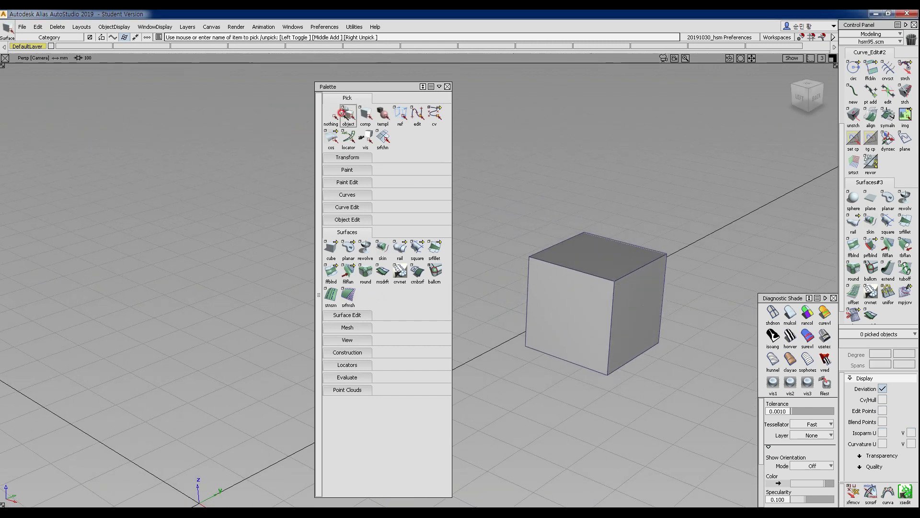
Step: Pick the whole cube as an object, turn off its diagnostic shading, and clear the pick
ctrl+shift+drag(567, 247, 560, 289)
click(602, 259)
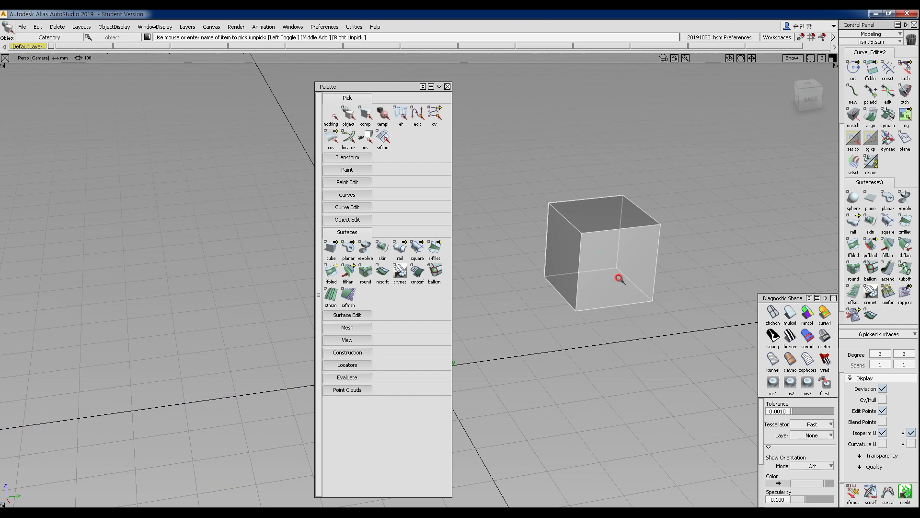
mouse_move(582, 256)
ctrl+shift+mouse_down()
mouse_move(577, 205)
mouse_move(577, 237)
mouse_move(597, 243)
mouse_move(567, 161)
ctrl+shift+mouse_up()
drag(502, 138, 663, 361)
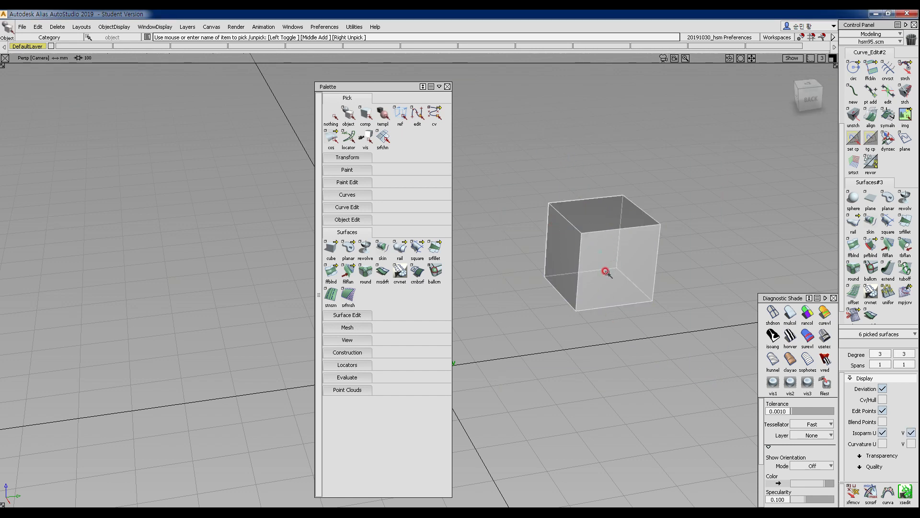
click(772, 313)
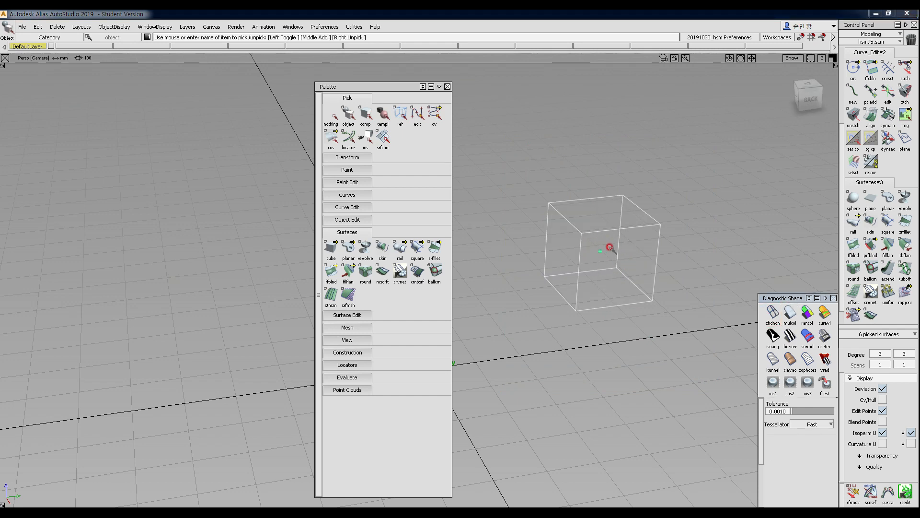
ctrl+shift+drag(521, 333, 534, 218)
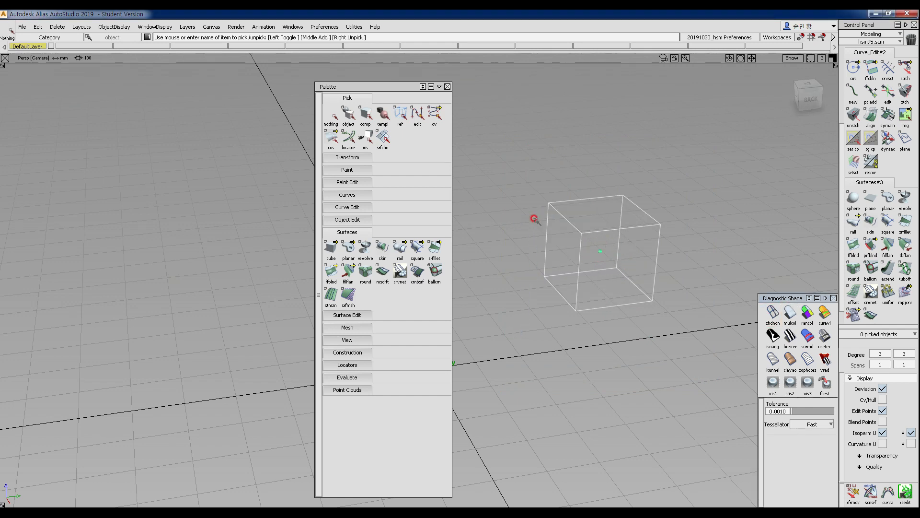
Step: Open the Pick Component options and disable every object type, from curves and surfaces to lights and others
click(366, 115)
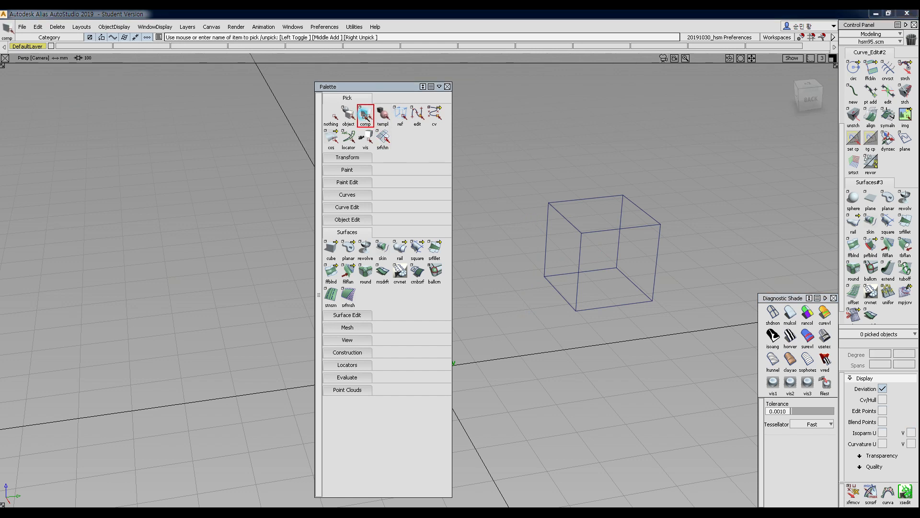
double_click(366, 116)
drag(479, 94, 335, 109)
click(292, 187)
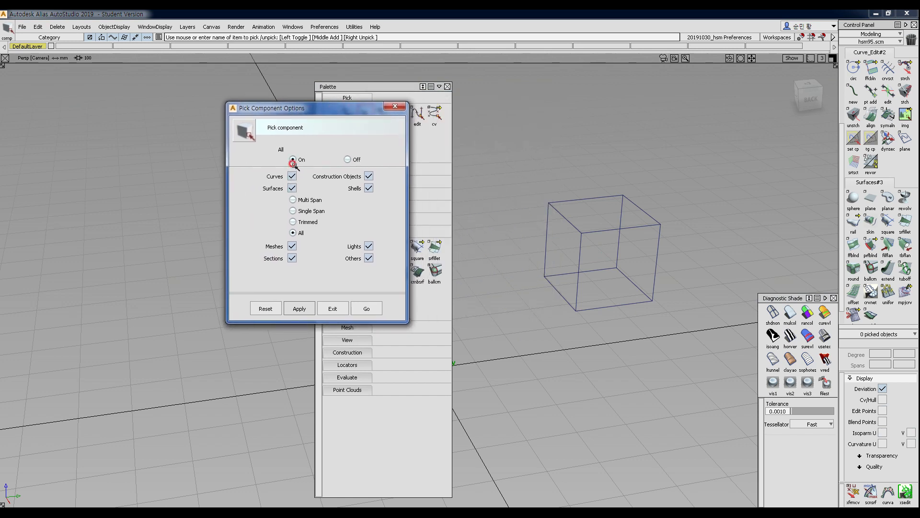
click(292, 176)
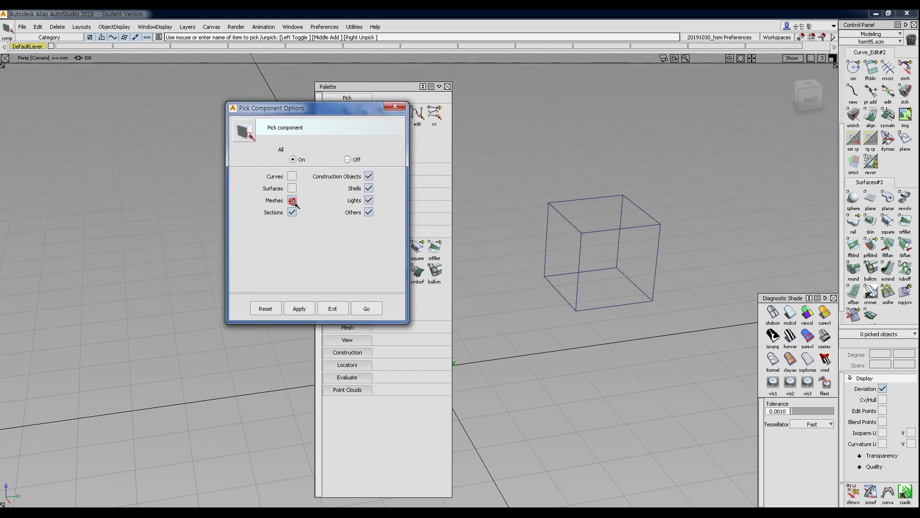
click(292, 200)
click(369, 188)
click(369, 200)
click(368, 212)
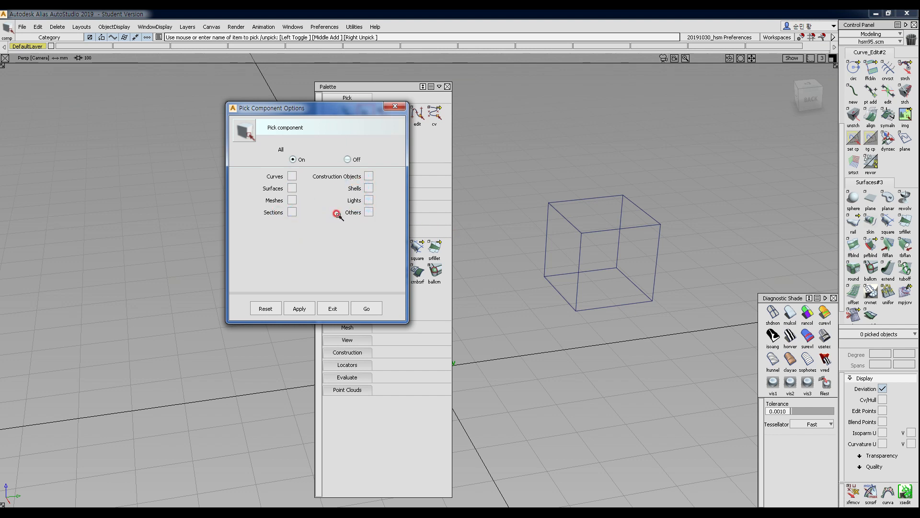
Step: Enable only Curves in the component pick options and try to pick the cube's edges
click(292, 176)
click(559, 202)
click(547, 220)
click(558, 193)
Step: Try the Construction Objects, Surfaces, Lights and Others component filters, switching each on and off again
click(369, 175)
click(292, 176)
click(292, 190)
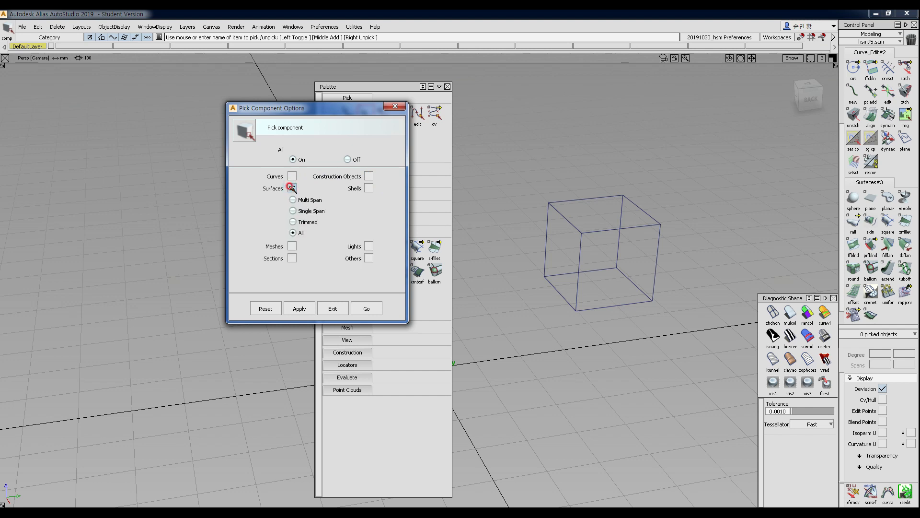
click(291, 188)
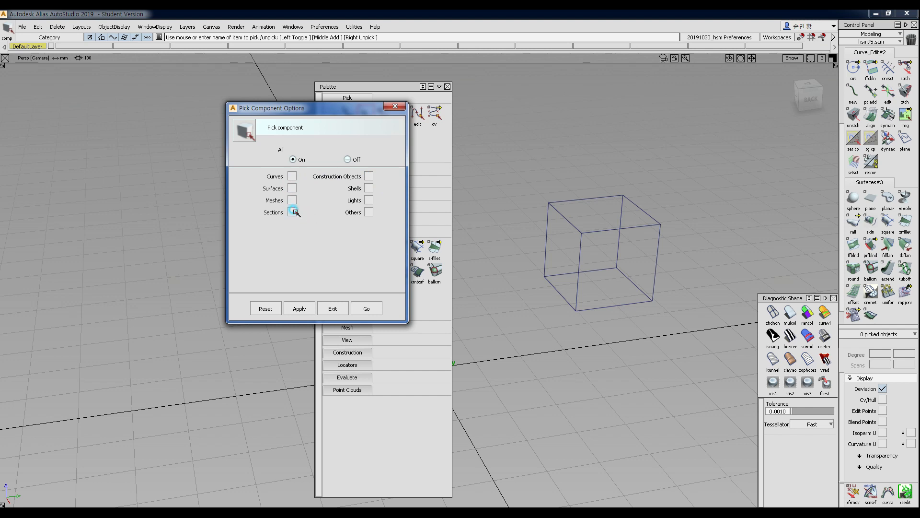
click(369, 200)
click(368, 212)
click(368, 200)
Step: Apply component picking restricted to Curves, and reopen the Pick Component options
drag(343, 109, 258, 102)
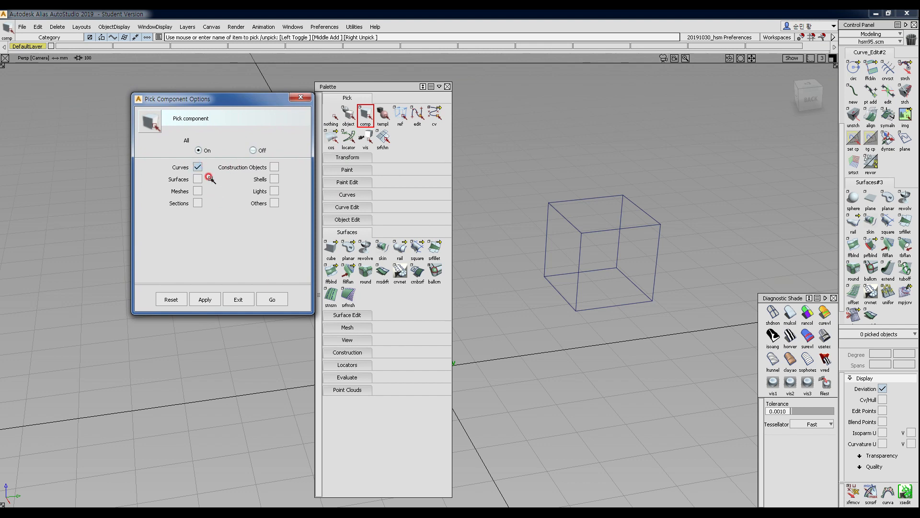
click(284, 299)
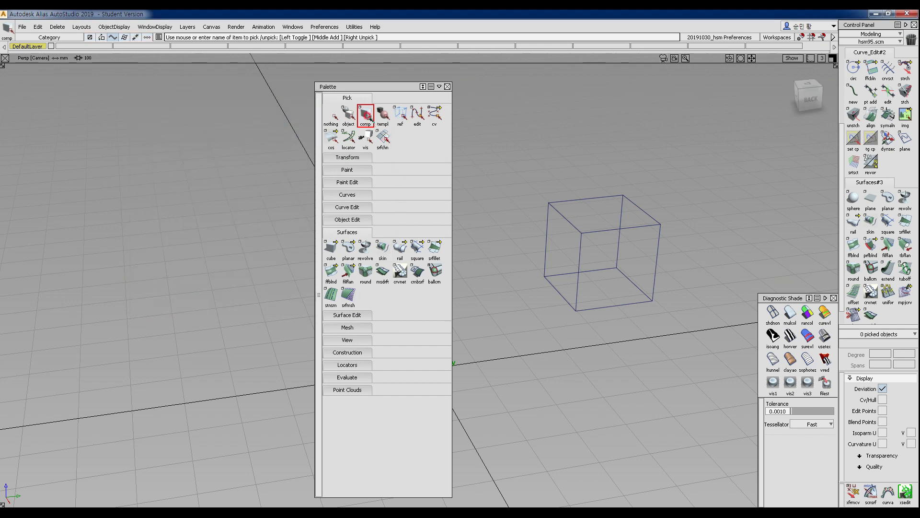
click(366, 116)
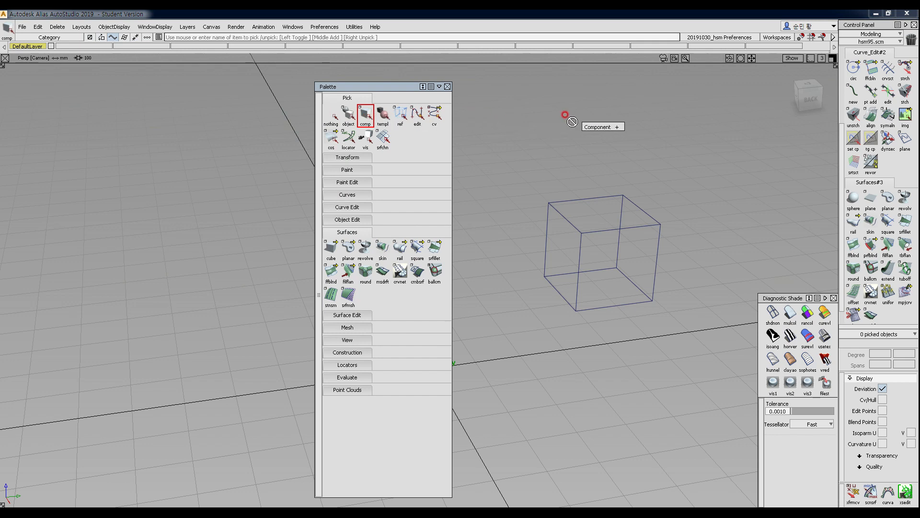
click(364, 117)
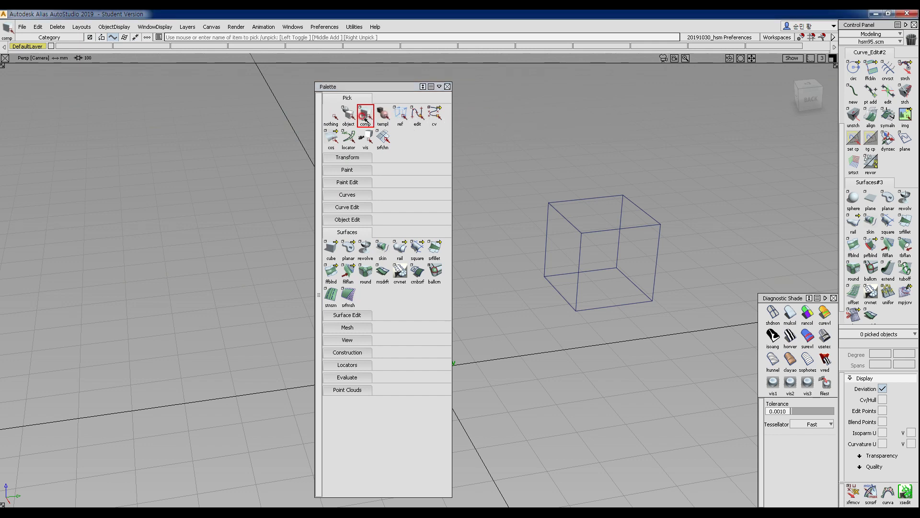
double_click(364, 117)
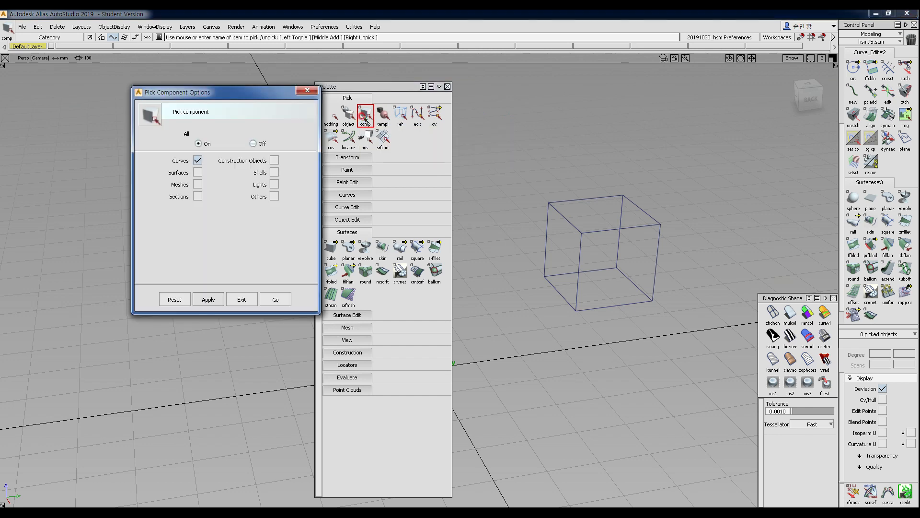
Step: Disable Curves and enable only Surfaces in the component pick options, and apply the setting
click(205, 161)
click(196, 160)
click(197, 172)
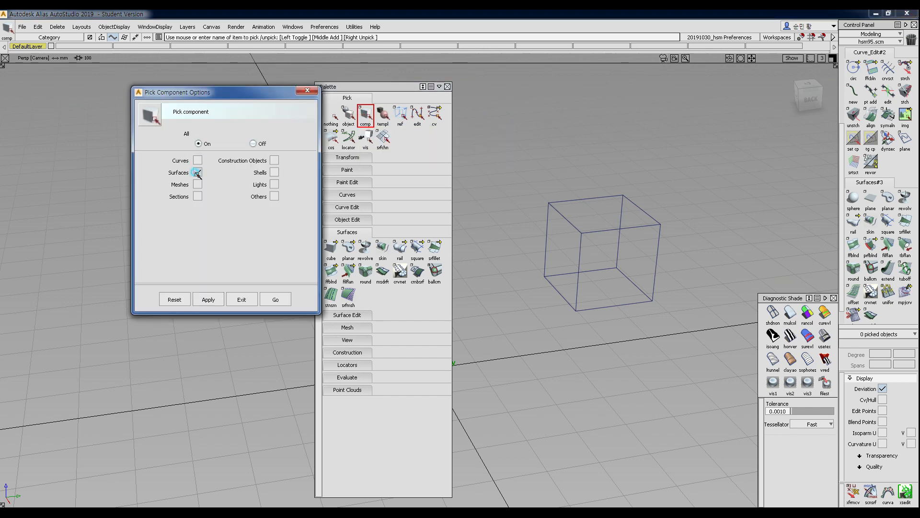
click(278, 300)
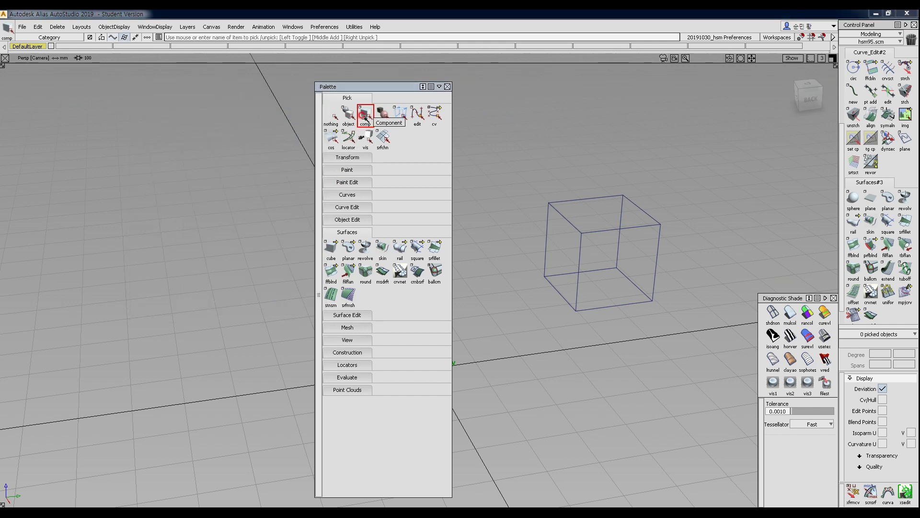
Step: View the options of the Surface and Object tools in the pick marking menu, and close the options window
middle_drag(520, 121, 519, 121)
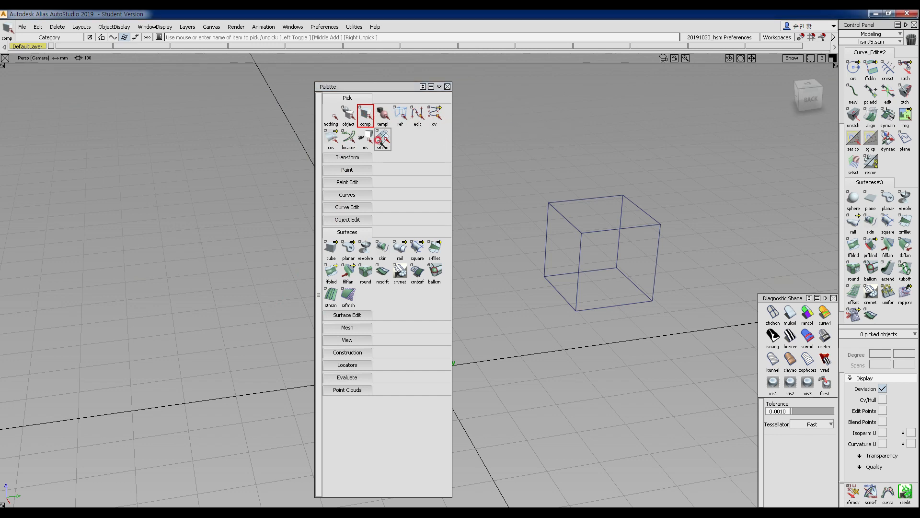
click(522, 120)
ctrl+shift+click(523, 121)
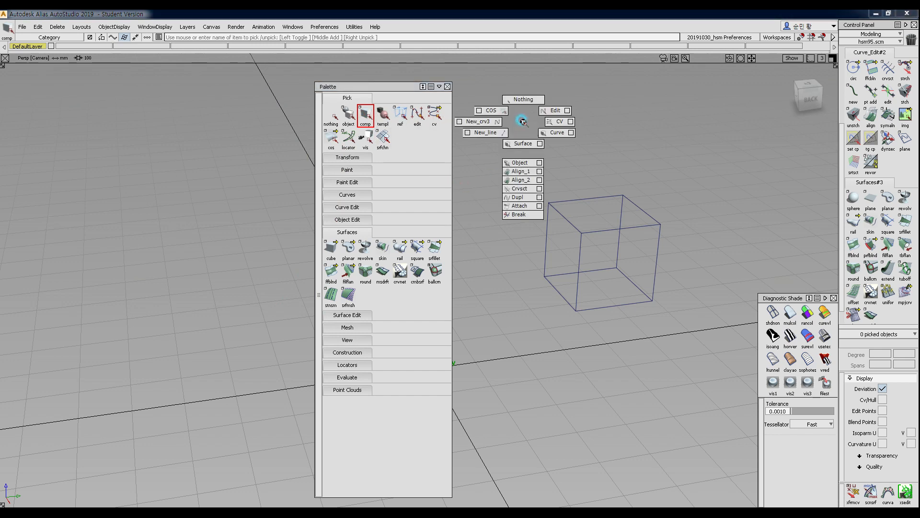
ctrl+shift+drag(524, 122, 607, 152)
click(197, 171)
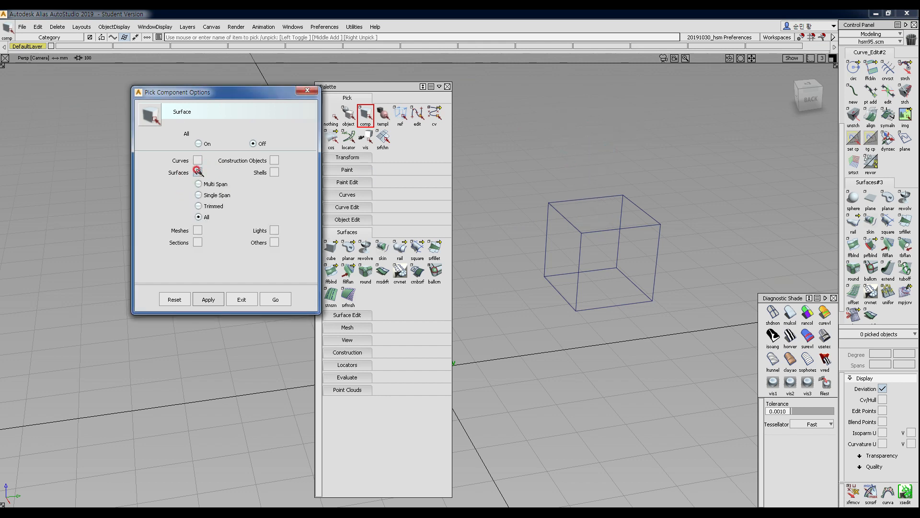
ctrl+shift+drag(542, 140, 558, 181)
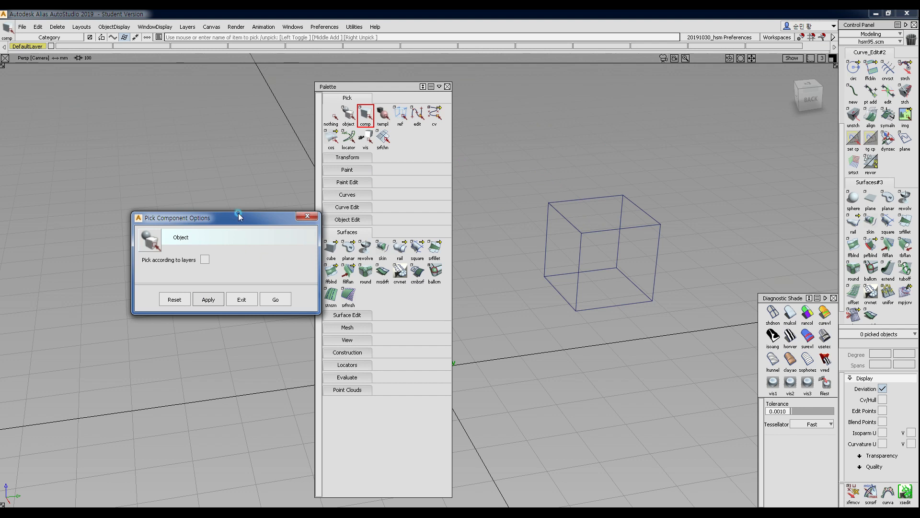
drag(239, 216, 239, 150)
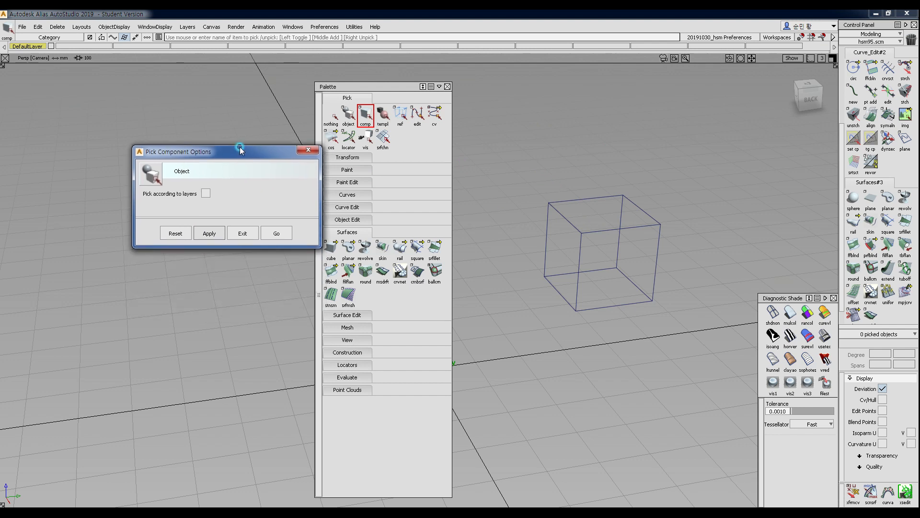
click(313, 150)
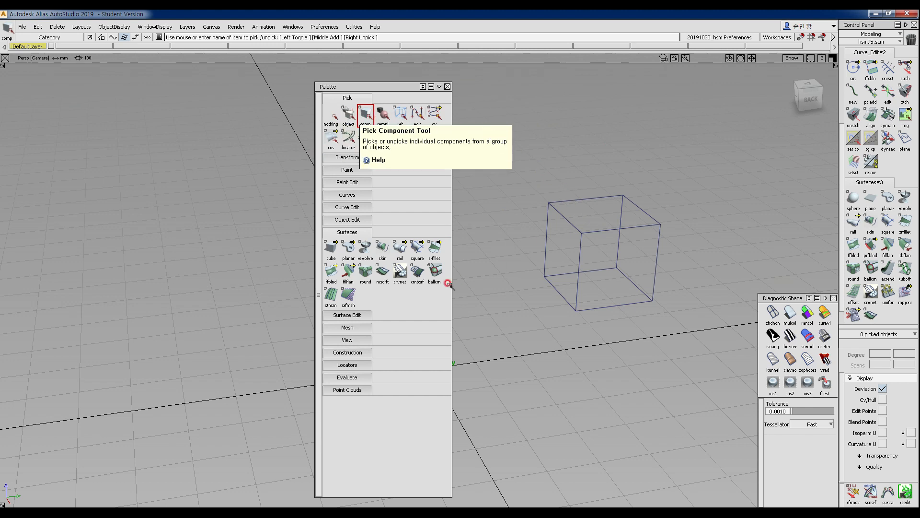
Step: Apply component picking with only Surfaces enabled, and pick three of the cube's faces one by one
click(366, 113)
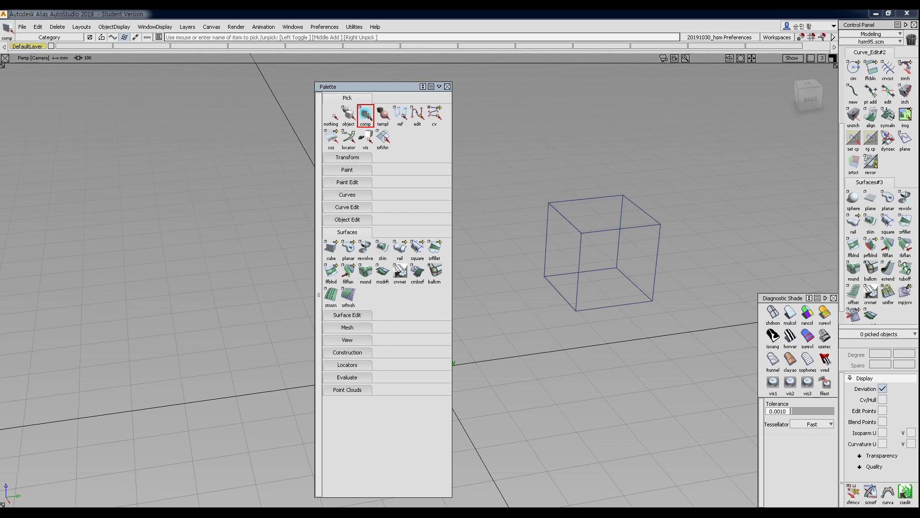
double_click(366, 114)
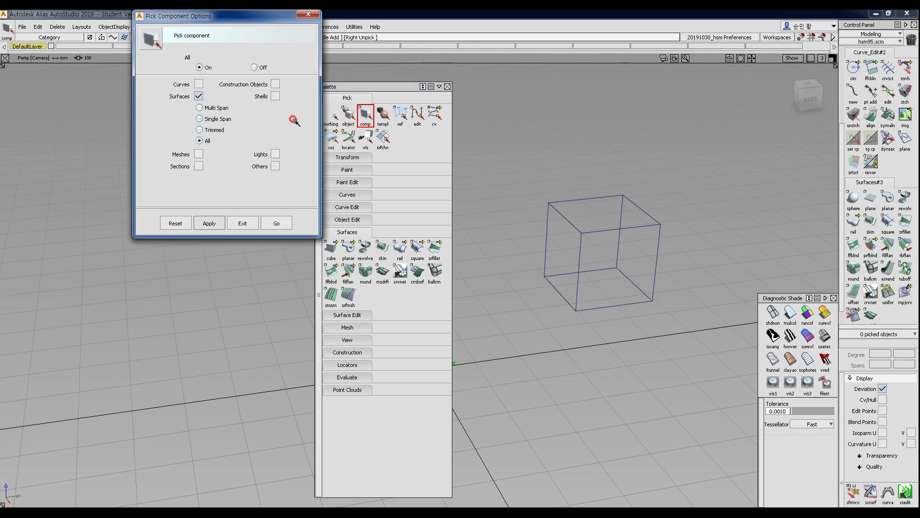
click(201, 97)
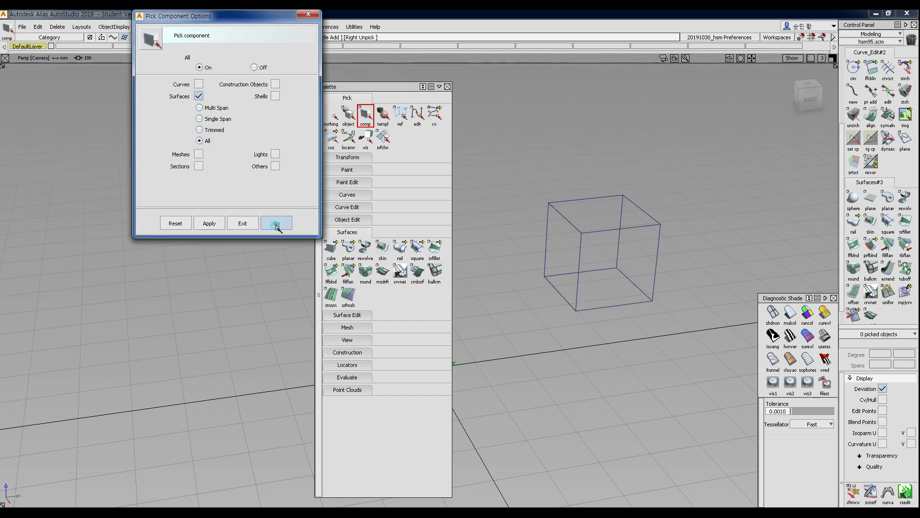
click(276, 223)
click(585, 211)
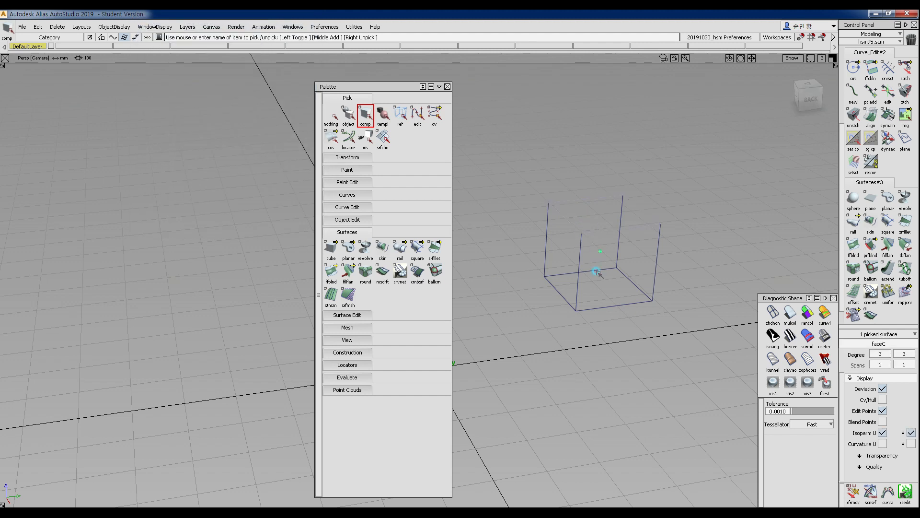
click(594, 266)
click(559, 250)
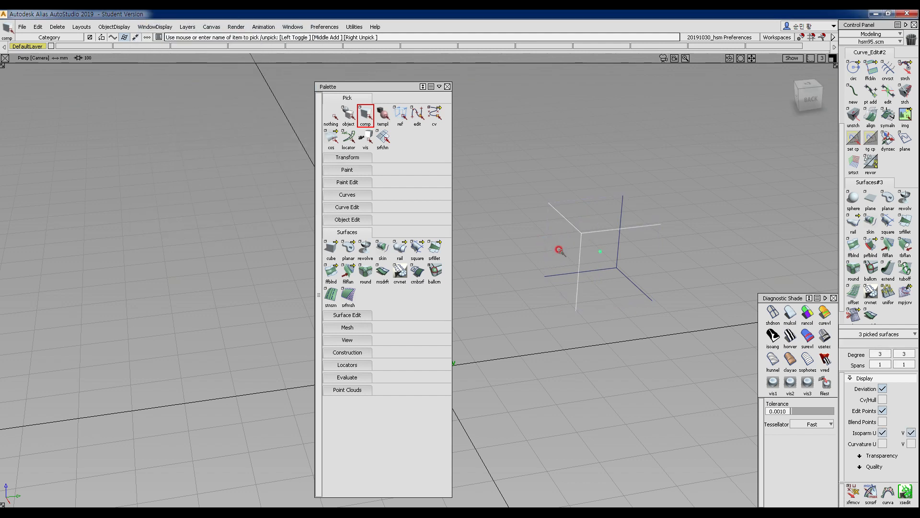
Step: Clear the current pick, and pick all of the cube's faces together with the marking menu's Surface tool
alt+shift+middle_drag(570, 225, 494, 259)
ctrl+shift+drag(536, 273, 536, 233)
alt+shift+middle_drag(542, 256, 575, 226)
ctrl+shift+drag(531, 185, 532, 207)
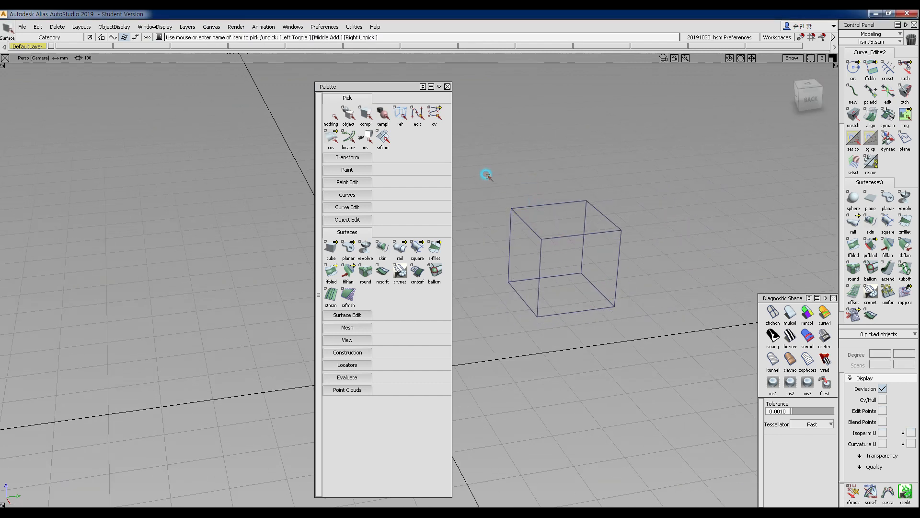
drag(488, 175, 665, 348)
Step: Use the center pivot tool on the picked cube surfaces and examine their pivots from another angle
ctrl+shift+right_drag(618, 244, 637, 257)
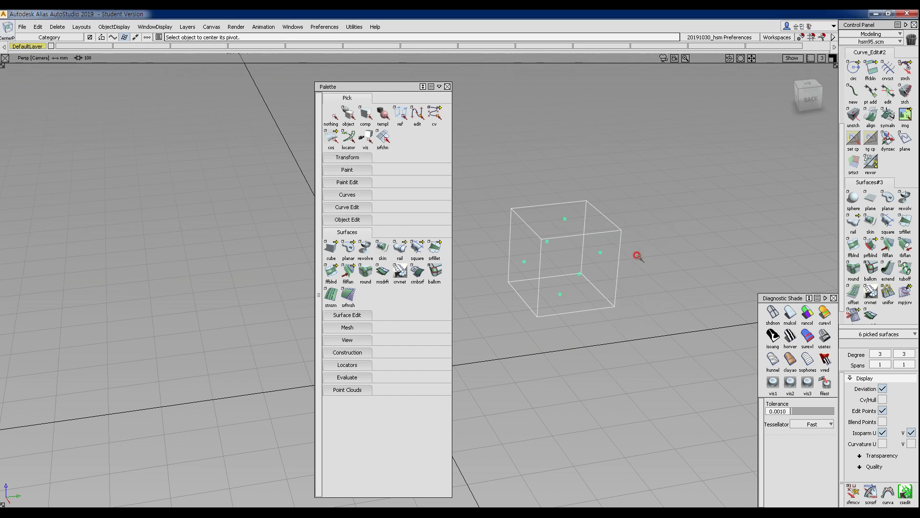
alt+shift+drag(637, 257, 689, 293)
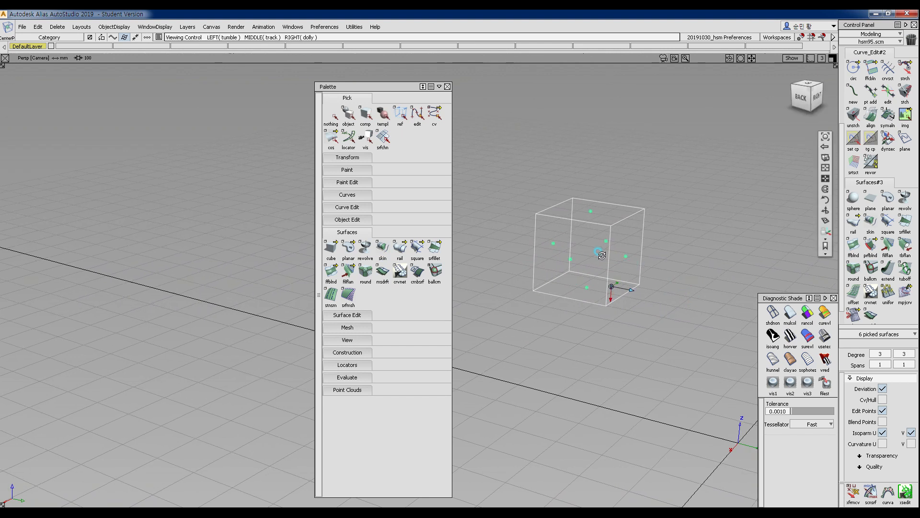
scroll(601, 253, up, 4)
ctrl+shift+right_drag(585, 309, 584, 294)
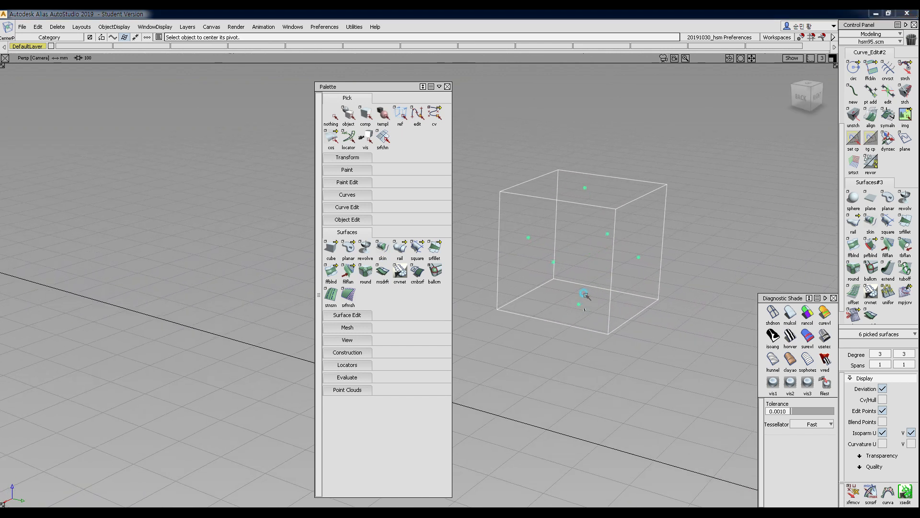
Step: Pick the whole cube as an object, examine its pivot, and clear the pick
ctrl+shift+right_drag(583, 199, 587, 186)
click(586, 186)
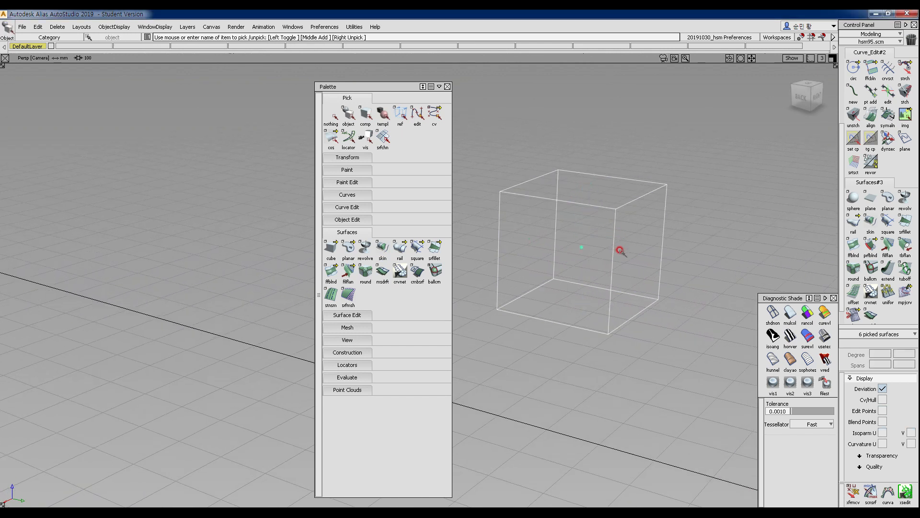
alt+shift+drag(617, 251, 505, 273)
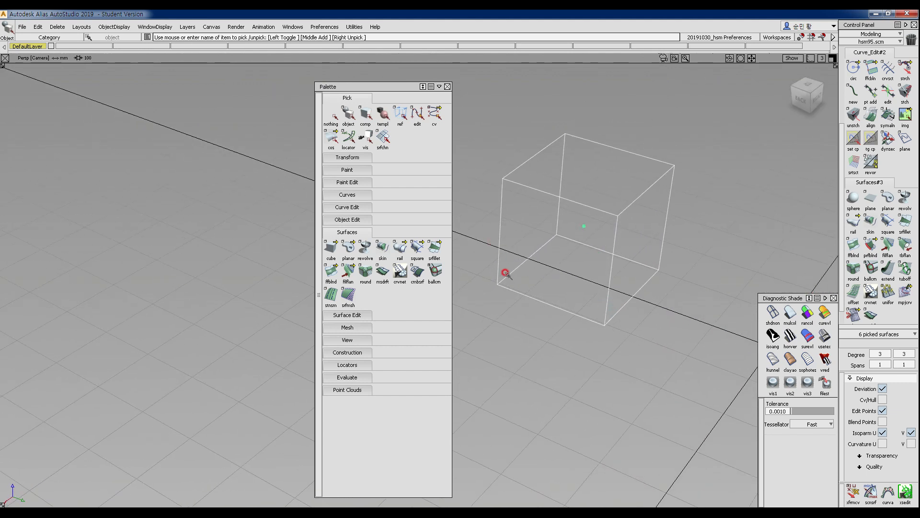
click(529, 223)
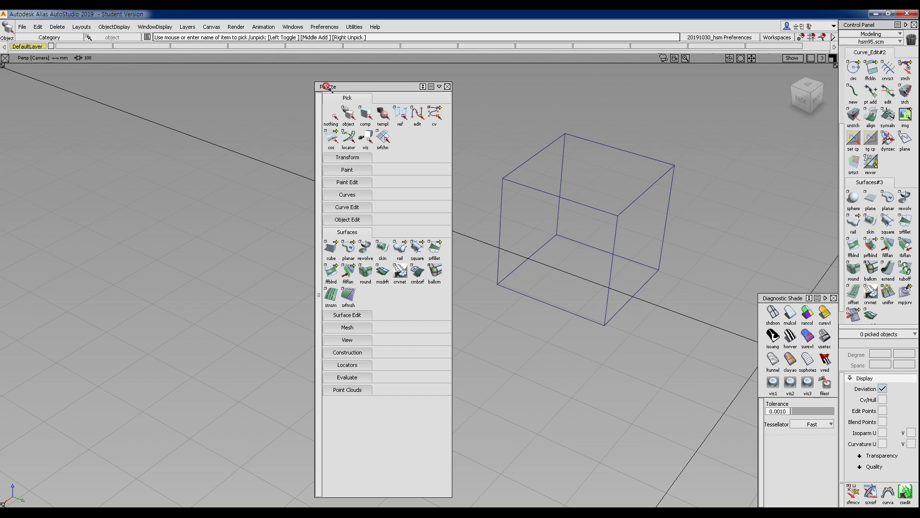
Step: Open the Marking Menus editor, place it beside the Palette, and bring up the pick marking menu for comparison
click(326, 27)
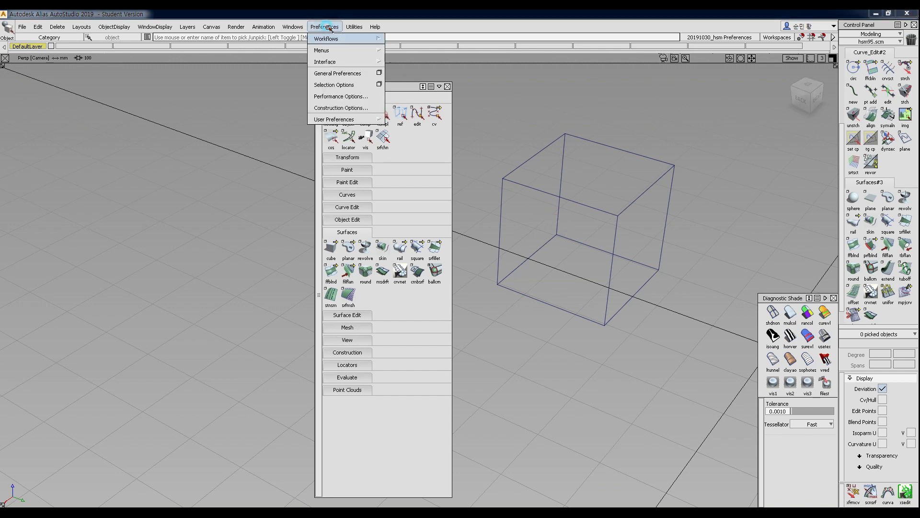
mouse_move(325, 62)
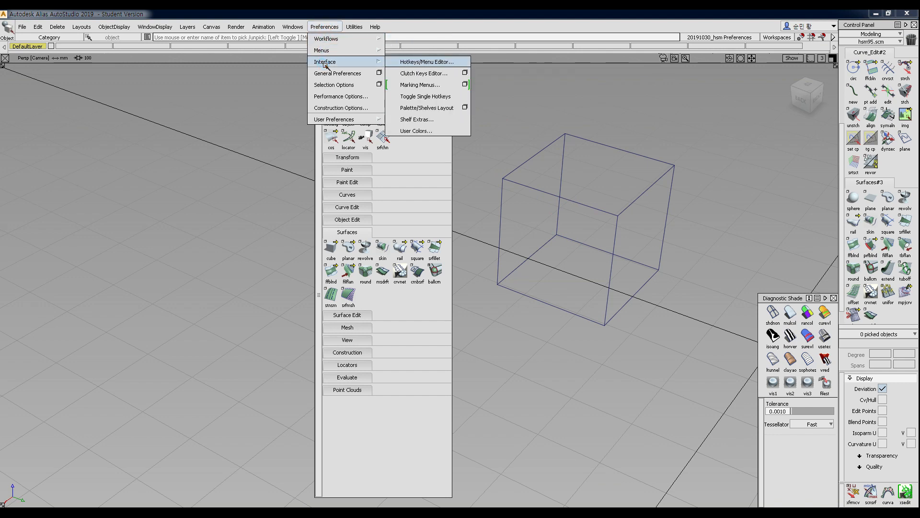
click(420, 85)
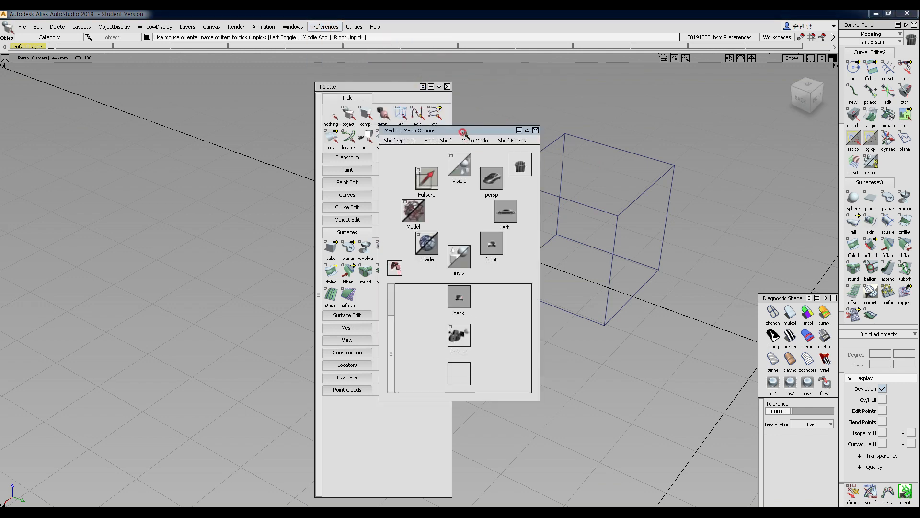
drag(468, 131, 640, 132)
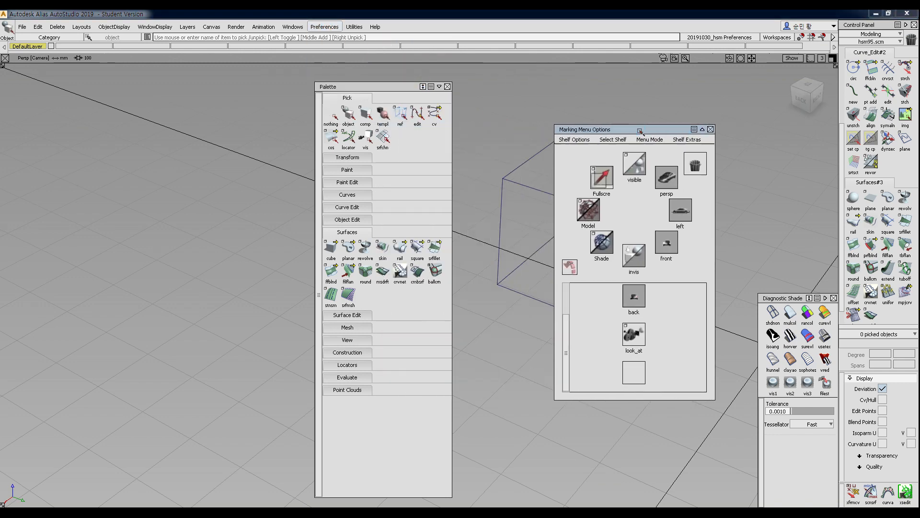
ctrl+shift+click(492, 93)
mouse_move(493, 93)
ctrl+shift+mouse_down()
mouse_move(521, 103)
mouse_move(489, 115)
mouse_move(458, 86)
mouse_move(525, 89)
mouse_move(495, 129)
mouse_move(493, 183)
mouse_move(491, 95)
ctrl+shift+mouse_up()
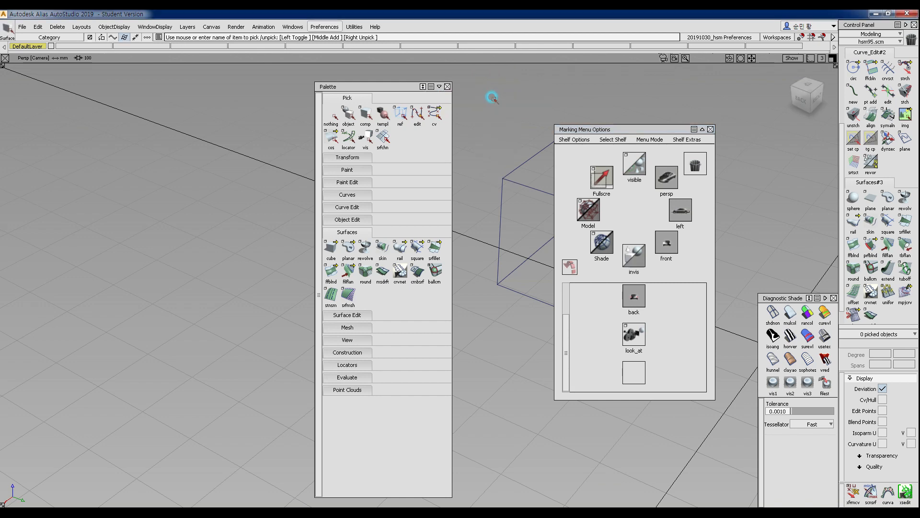
Step: View the rename settings of the marking menu's visible, persp and left tools without editing them, and close Marking Menu Options
double_click(635, 166)
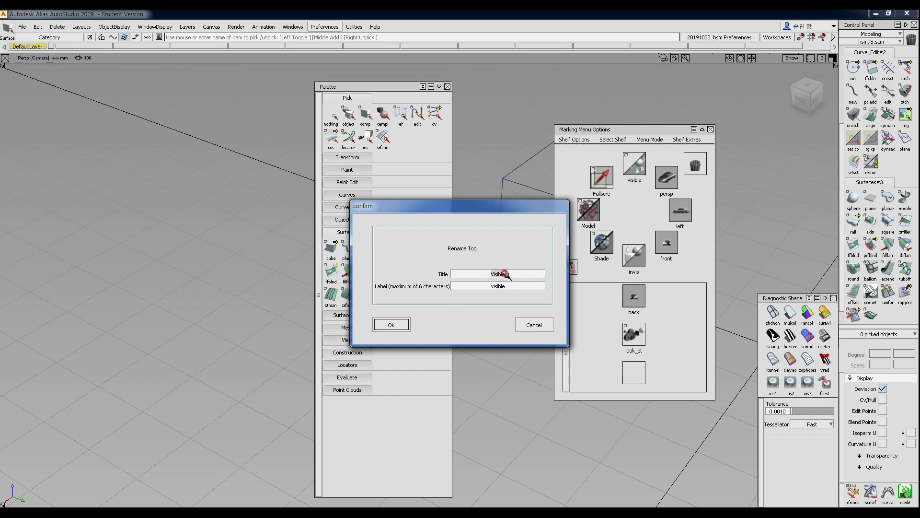
click(398, 323)
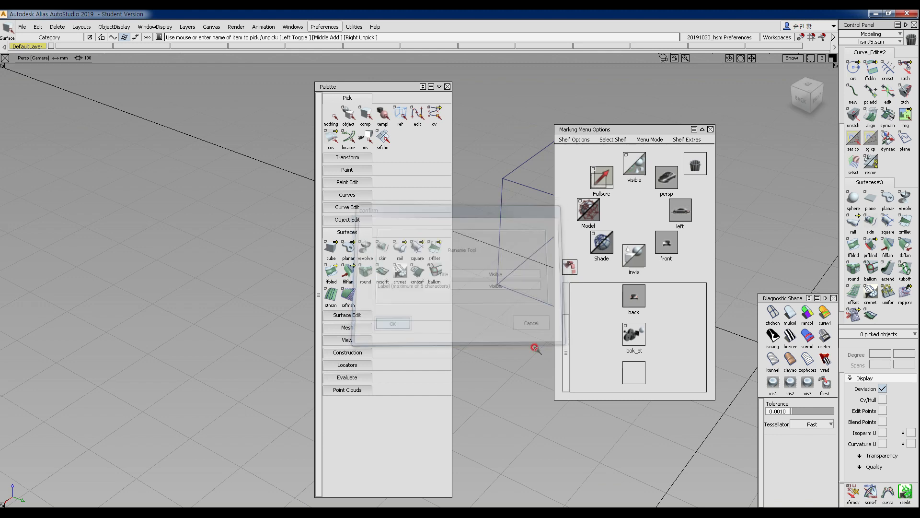
ctrl+shift+right_drag(487, 202, 489, 196)
click(639, 167)
double_click(662, 179)
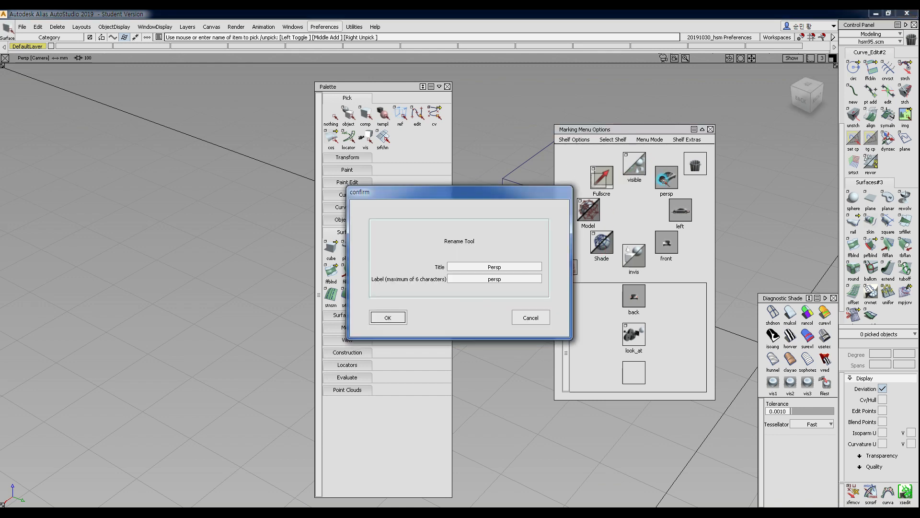
click(528, 318)
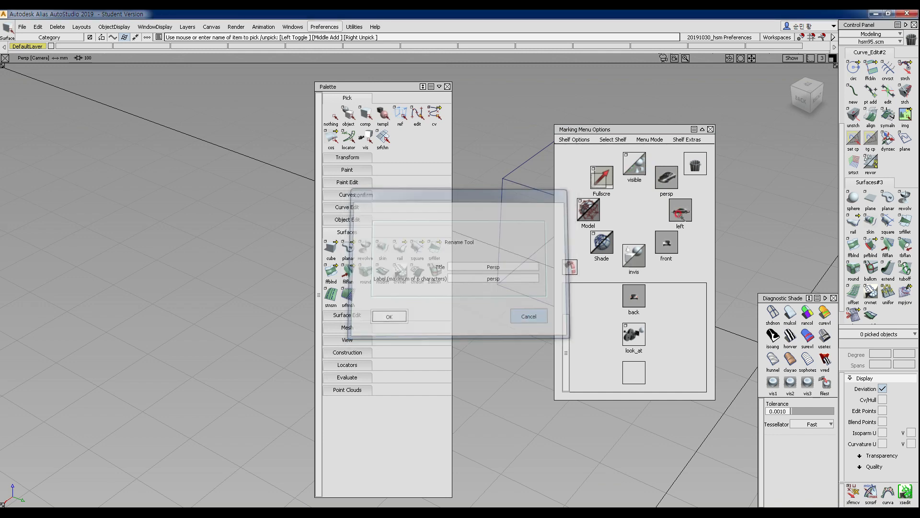
click(680, 210)
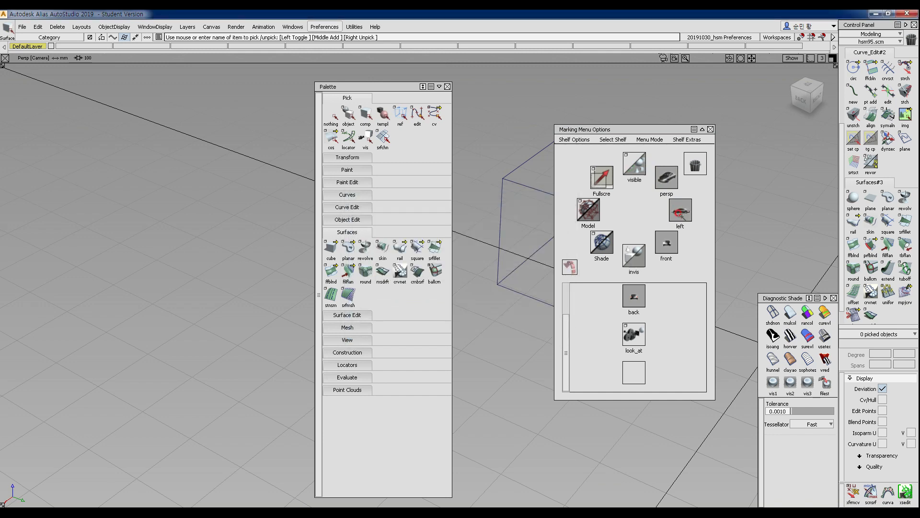
double_click(680, 210)
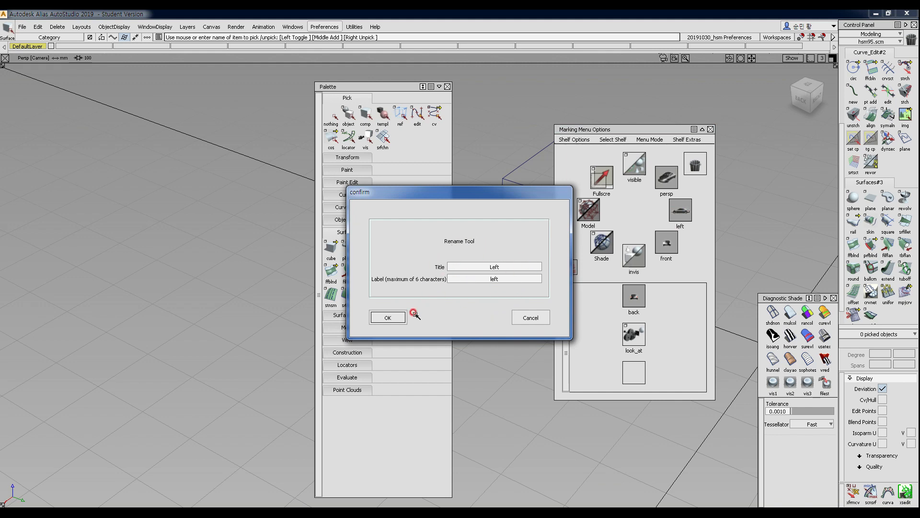
click(530, 318)
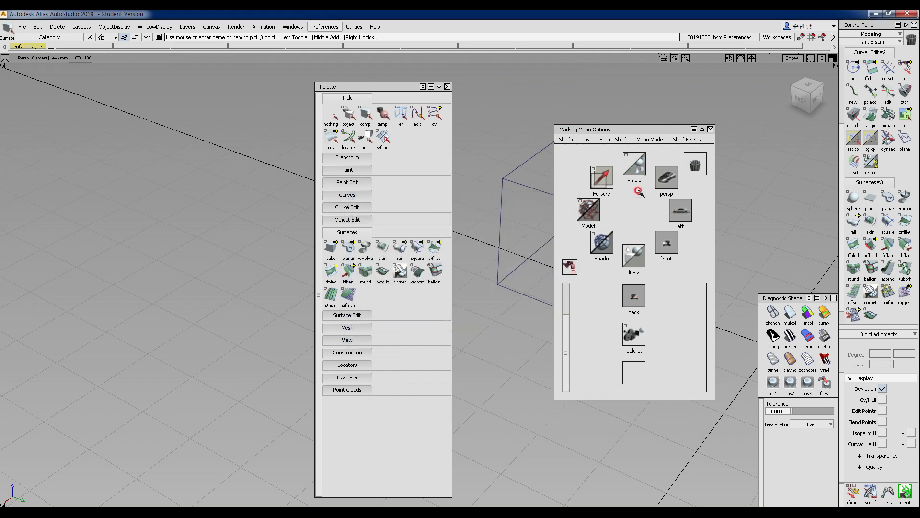
click(710, 129)
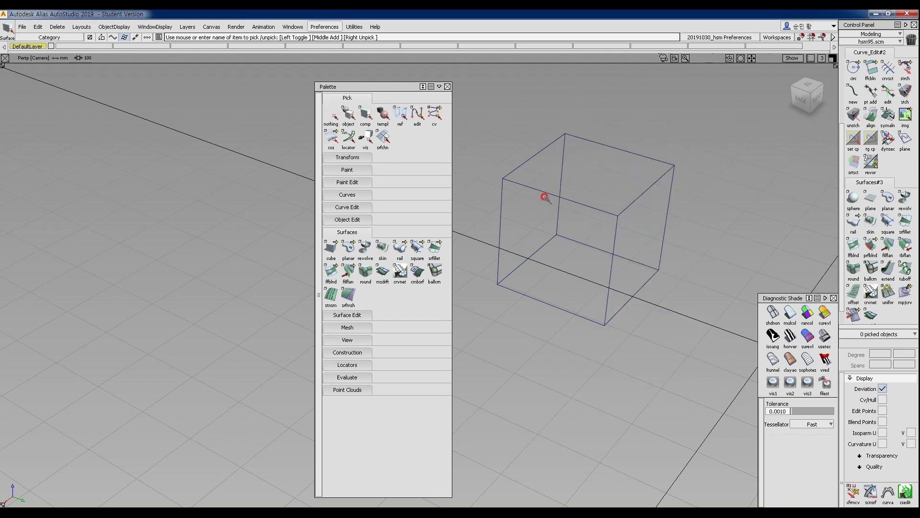
Step: Pick the cube as an object in the Left view and delete it, and move the Palette window aside
ctrl+shift+right_drag(540, 214, 568, 213)
alt+shift+middle_drag(553, 213, 549, 226)
ctrl+shift+drag(527, 154, 577, 232)
key(Delete)
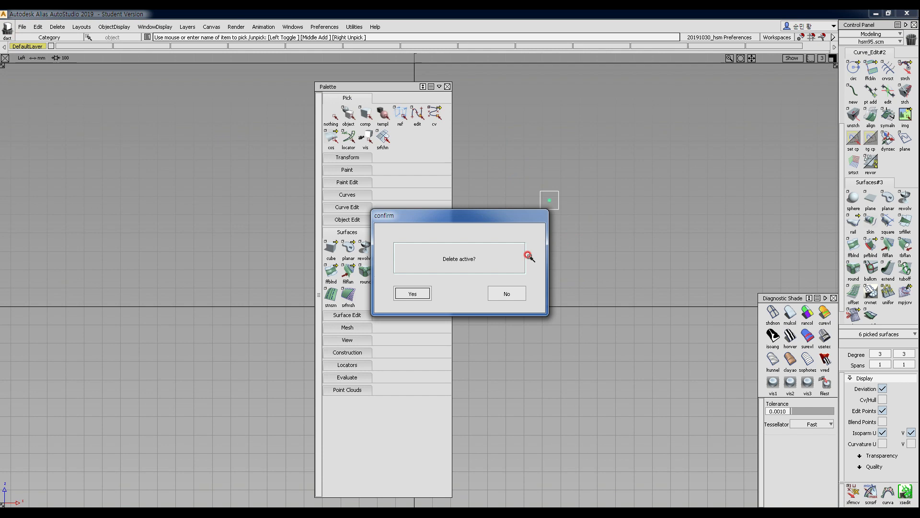
click(414, 291)
drag(392, 86, 290, 81)
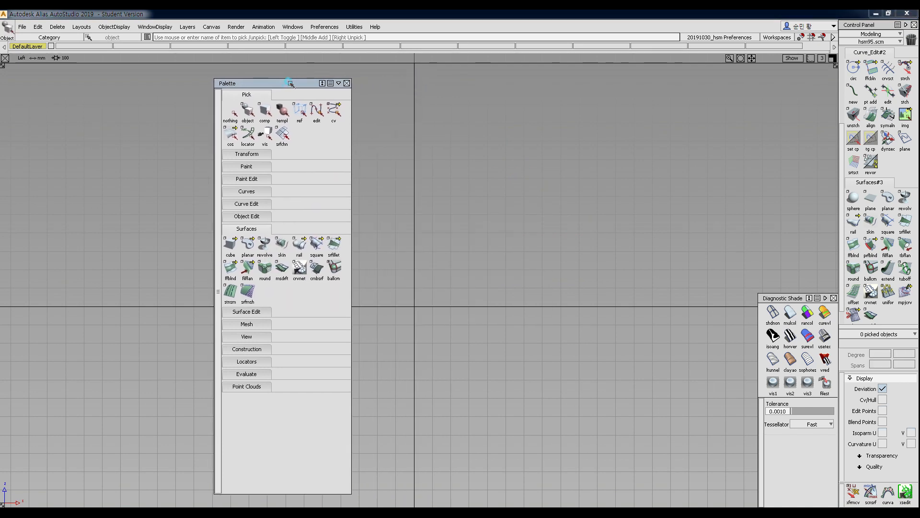
Step: Draw a straight horizontal two-point curve by edit points in the empty area of the Left view, and clear the pick
alt+shift+middle_drag(486, 196, 482, 228)
ctrl+shift+click(488, 196)
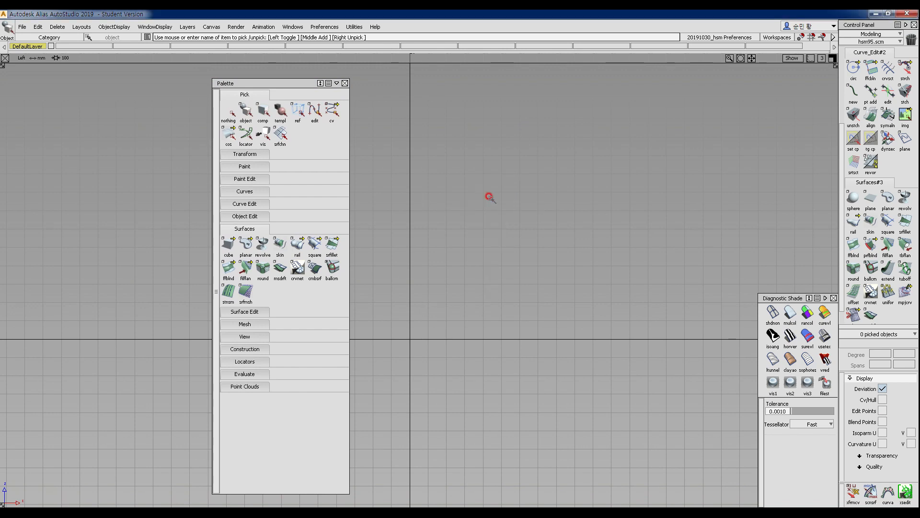
ctrl+shift+drag(502, 187, 470, 188)
click(435, 185)
middle_click(652, 210)
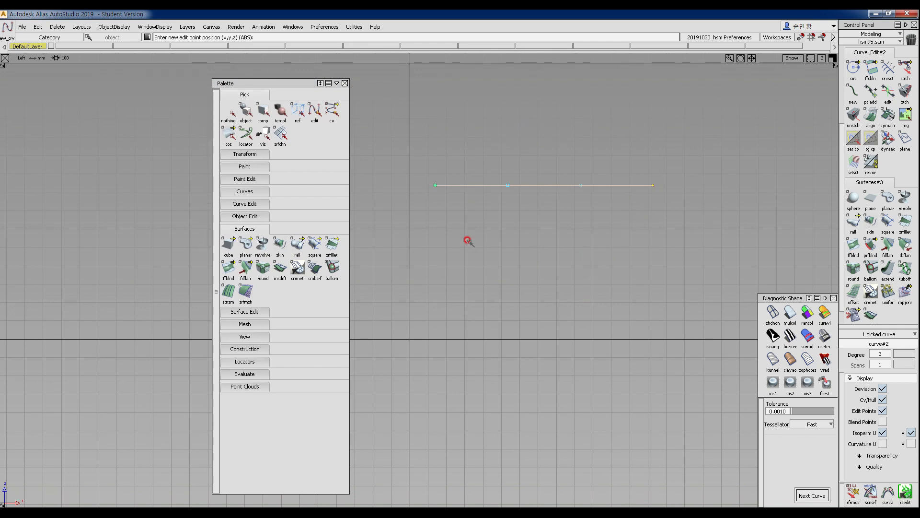
mouse_move(527, 274)
ctrl+shift+mouse_down()
mouse_move(517, 187)
mouse_move(491, 165)
mouse_move(507, 165)
ctrl+shift+mouse_up()
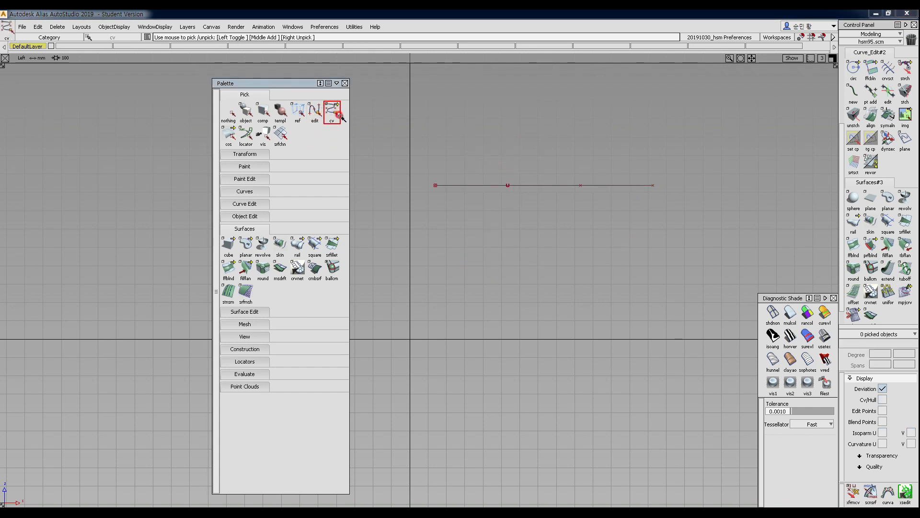
Step: Pick the curve's first CV, move it horizontally away from the second CV, undo the extra vertical shift, and clear the pick
mouse_move(341, 116)
mouse_down()
mouse_move(384, 118)
mouse_move(331, 117)
mouse_move(380, 186)
mouse_move(347, 114)
mouse_up()
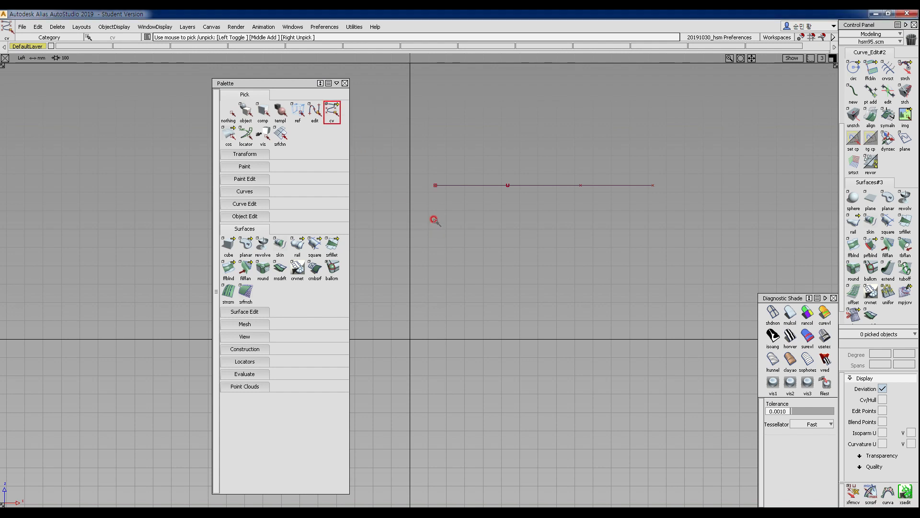
drag(461, 222, 465, 227)
ctrl+shift+right_drag(481, 303, 485, 267)
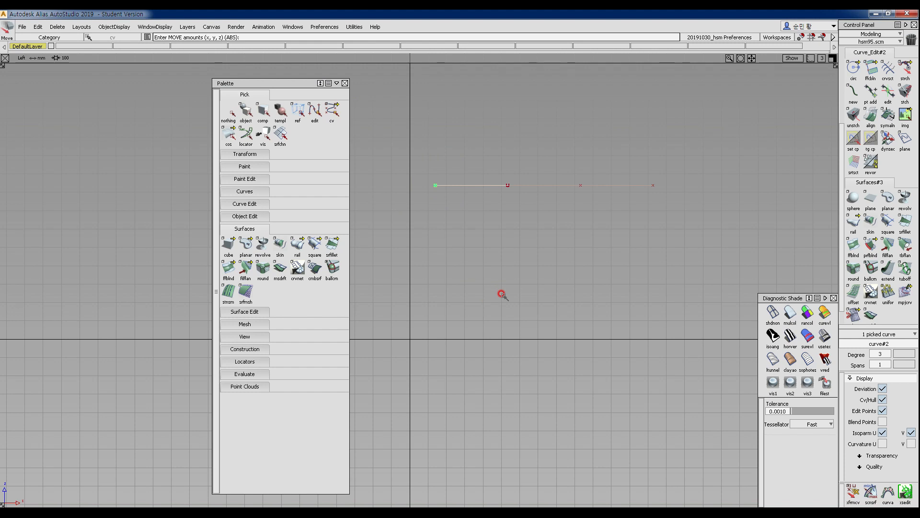
right_drag(508, 319, 528, 272)
key(ctrl+z)
middle_drag(524, 277, 496, 340)
mouse_move(496, 340)
mouse_down()
mouse_move(556, 277)
mouse_move(450, 376)
mouse_move(562, 258)
mouse_move(474, 391)
mouse_move(531, 322)
mouse_move(483, 334)
mouse_up()
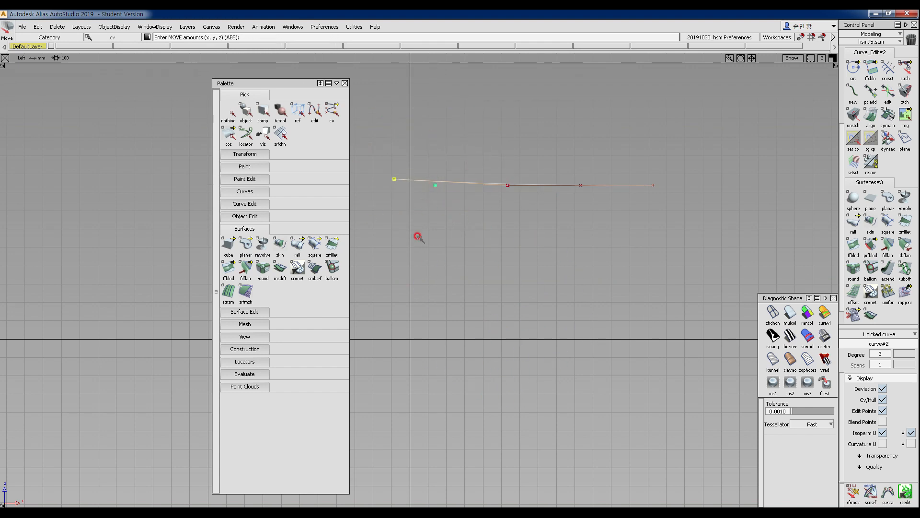
key(ctrl+z)
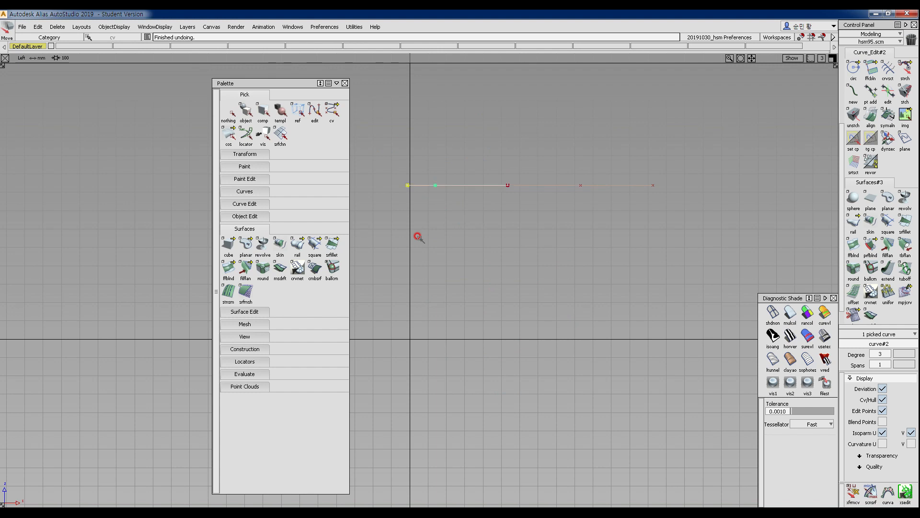
ctrl+shift+drag(461, 333, 468, 235)
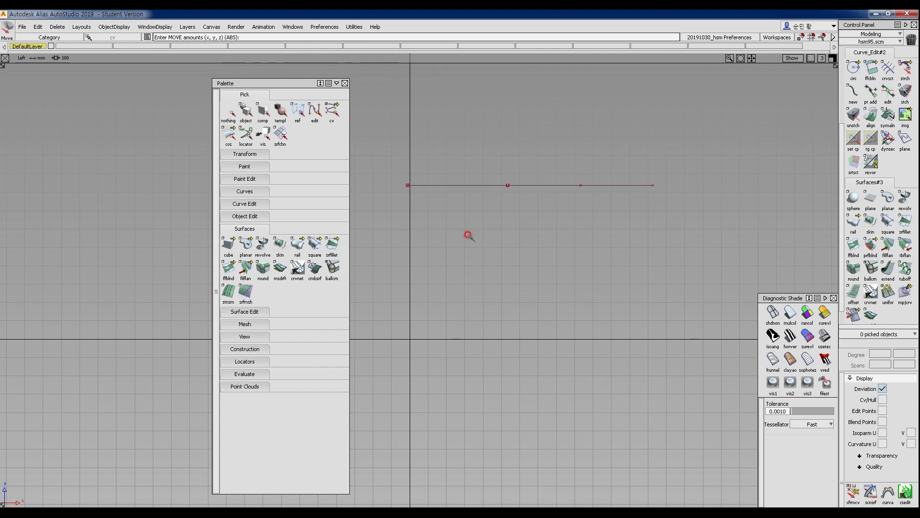
Step: Pick the curve's second CV, move it toward the first CV and upward, and undo the upward moves
ctrl+shift+drag(450, 166, 488, 194)
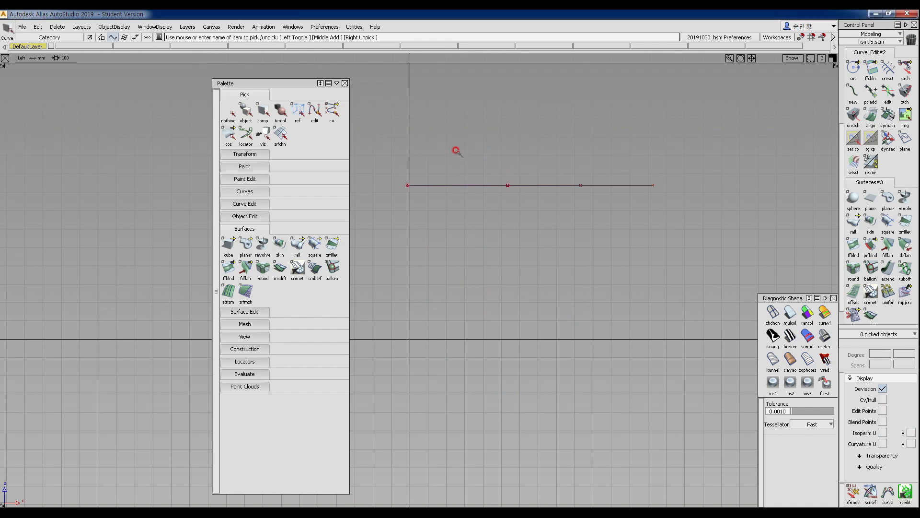
ctrl+shift+drag(456, 150, 510, 210)
ctrl+shift+drag(513, 256, 509, 206)
ctrl+shift+drag(463, 175, 484, 173)
drag(483, 167, 518, 222)
ctrl+shift+middle_drag(533, 288, 527, 230)
drag(528, 251, 485, 189)
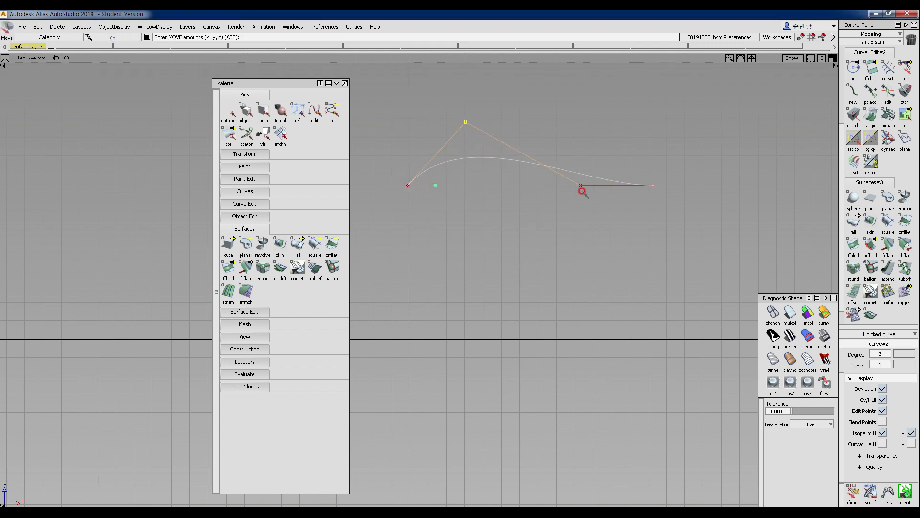
drag(580, 186, 540, 244)
key(ctrl+z)
key(ctrl+z)
key(ctrl+z)
Step: Pick the straight line as a whole curve to compare with CV picking, and clear the pick
ctrl+shift+drag(479, 181, 525, 199)
mouse_move(539, 272)
ctrl+shift+middle_down()
mouse_move(541, 232)
mouse_move(553, 249)
mouse_move(549, 277)
ctrl+shift+middle_up()
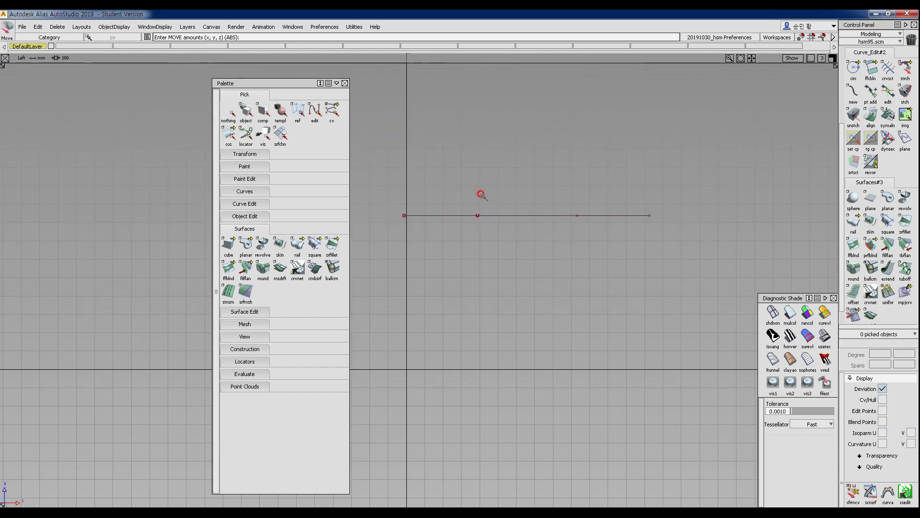
ctrl+shift+drag(481, 195, 497, 198)
drag(523, 251, 405, 213)
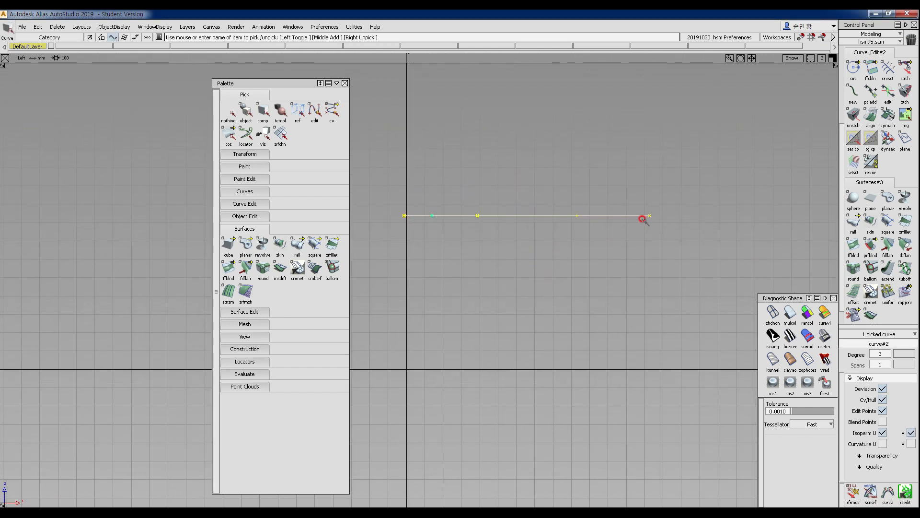
ctrl+shift+drag(516, 286, 513, 206)
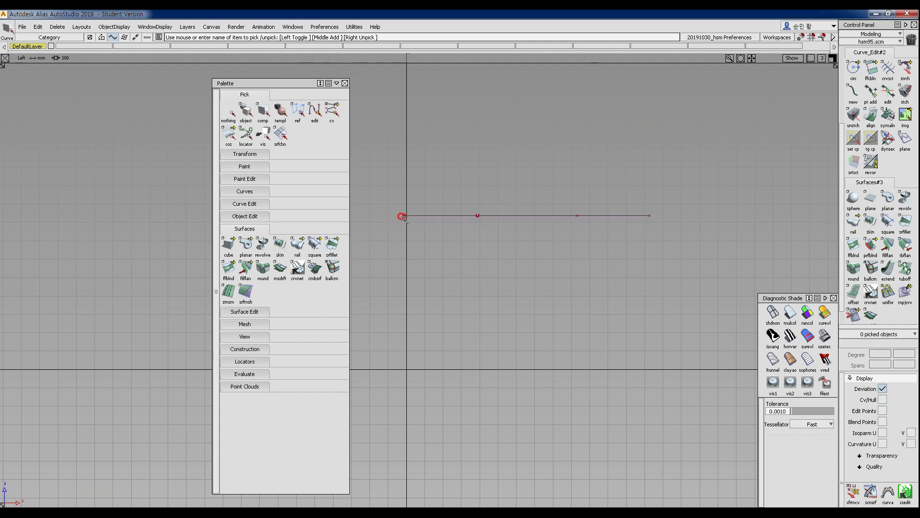
Step: Pick the curve's two middle CVs together and move them straight up to bend the line into an arch
ctrl+shift+drag(430, 216, 477, 212)
drag(444, 202, 611, 240)
ctrl+shift+middle_drag(569, 325, 571, 256)
right_drag(559, 310, 559, 255)
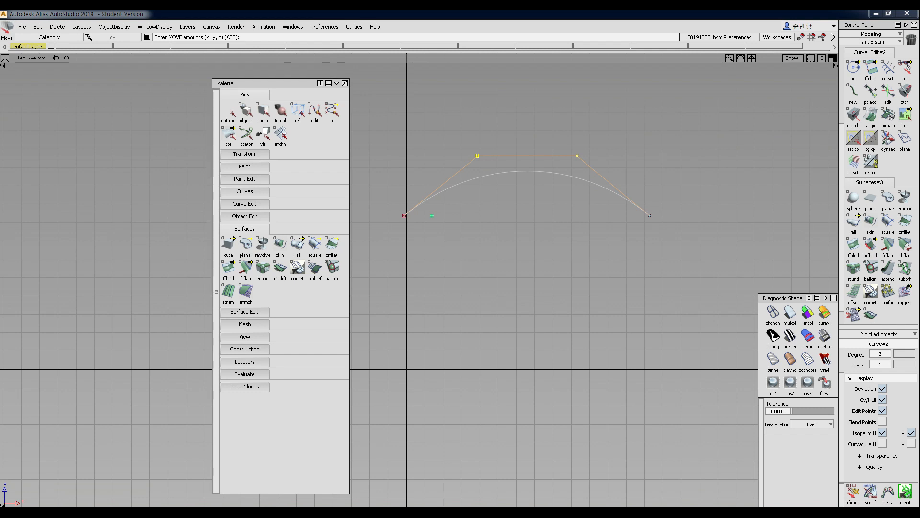
click(402, 215)
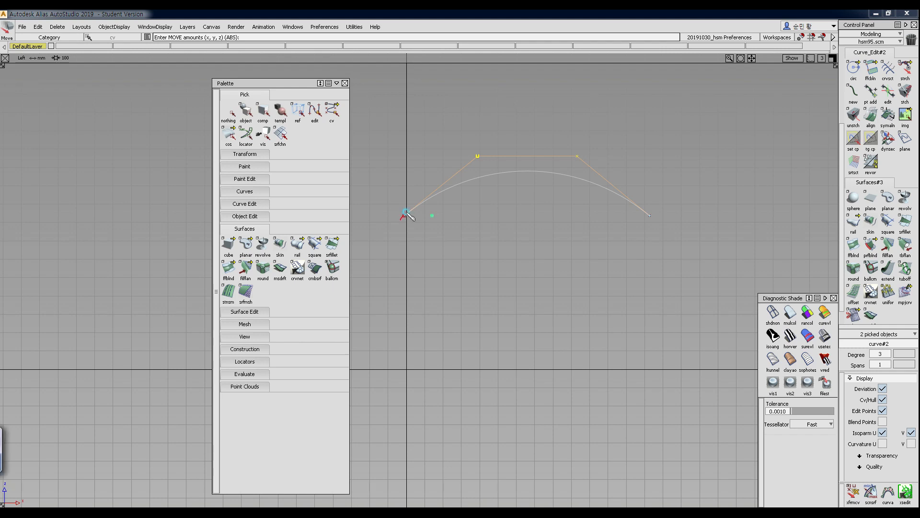
mouse_move(405, 213)
mouse_down()
mouse_move(479, 144)
mouse_move(559, 139)
mouse_move(610, 153)
mouse_move(664, 217)
mouse_up()
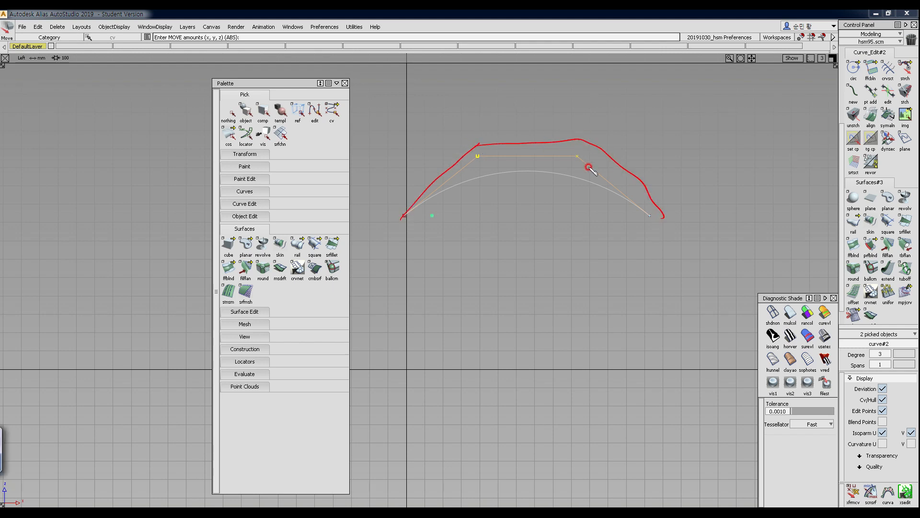
drag(419, 149, 440, 164)
mouse_move(501, 108)
mouse_down()
mouse_move(497, 122)
mouse_move(527, 118)
mouse_up()
mouse_move(621, 111)
mouse_down()
mouse_move(602, 142)
mouse_move(623, 147)
mouse_move(622, 113)
mouse_up()
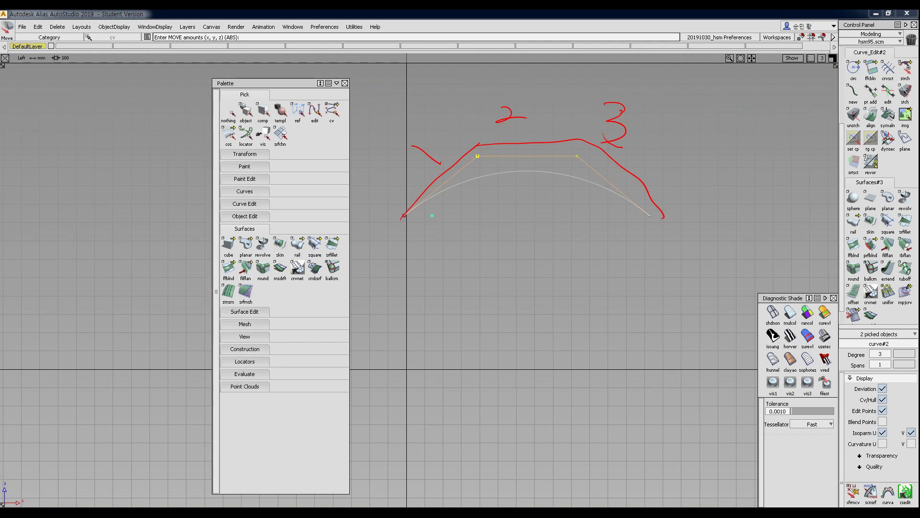
key(e)
drag(430, 214, 436, 143)
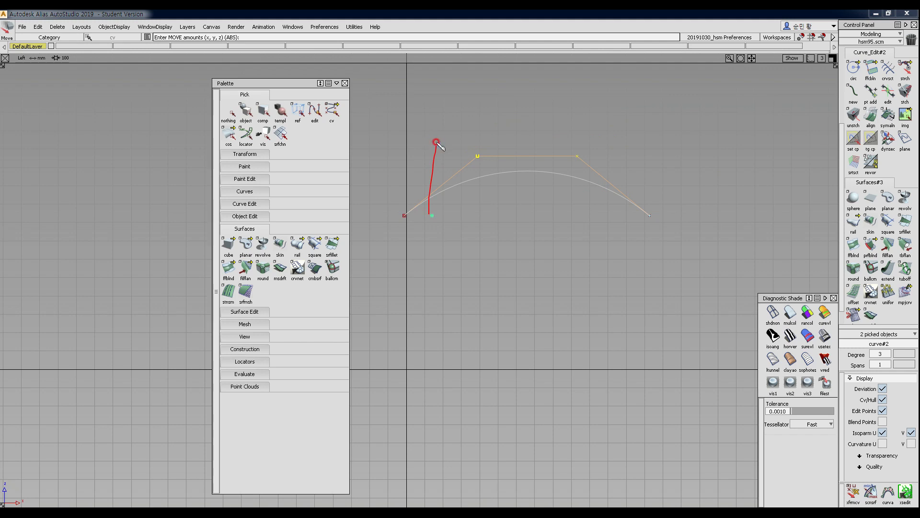
key(e)
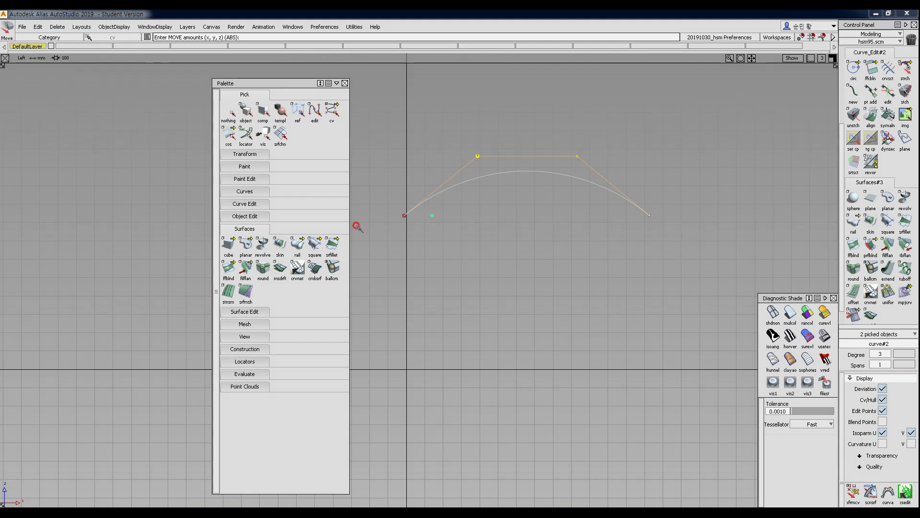
Step: Box-pick the arched curve's CVs from the first to the last with the CV pick tool, and clear the pick
ctrl+shift+click(387, 196)
ctrl+shift+drag(413, 196, 414, 197)
drag(386, 192, 413, 238)
drag(451, 149, 493, 168)
drag(554, 137, 676, 242)
ctrl+shift+drag(463, 343, 464, 224)
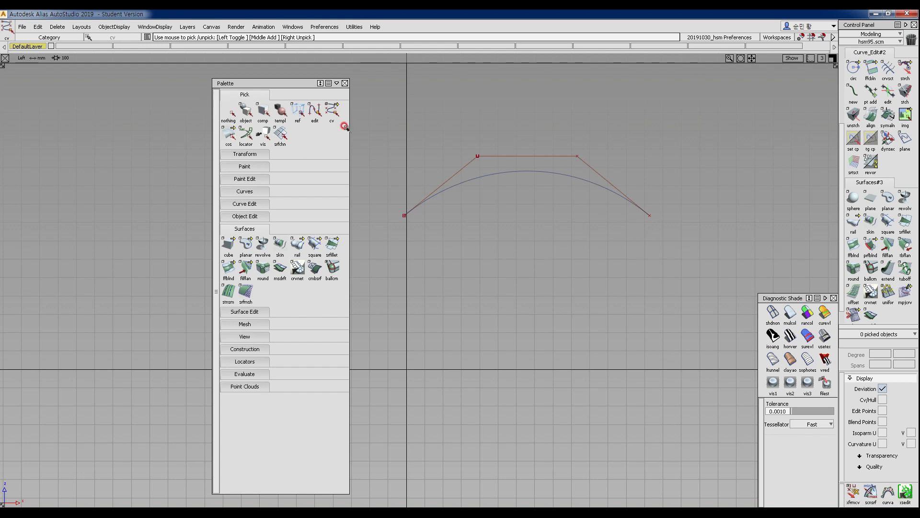
Step: Move the second CV farther up and the third CV far below the end points to form an S-shaped curve, and clear the pick
ctrl+shift+drag(448, 140, 571, 239)
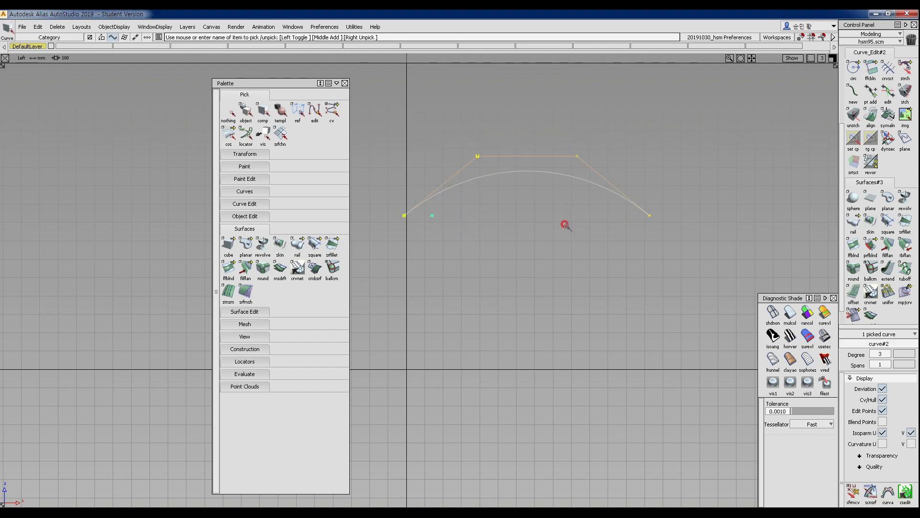
mouse_move(501, 242)
ctrl+shift+mouse_down()
mouse_move(496, 155)
mouse_move(514, 242)
ctrl+shift+mouse_up()
ctrl+shift+right_drag(513, 242, 537, 186)
drag(575, 154, 567, 359)
ctrl+shift+drag(517, 289, 505, 221)
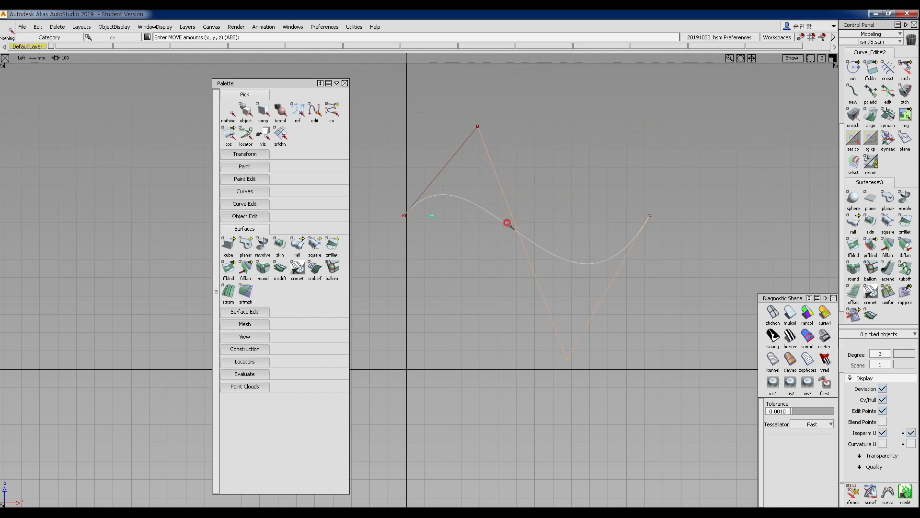
Step: Pick the whole S-shaped curve, enlarge the display of its curve settings, and set its degree to 4
ctrl+shift+drag(481, 143, 488, 209)
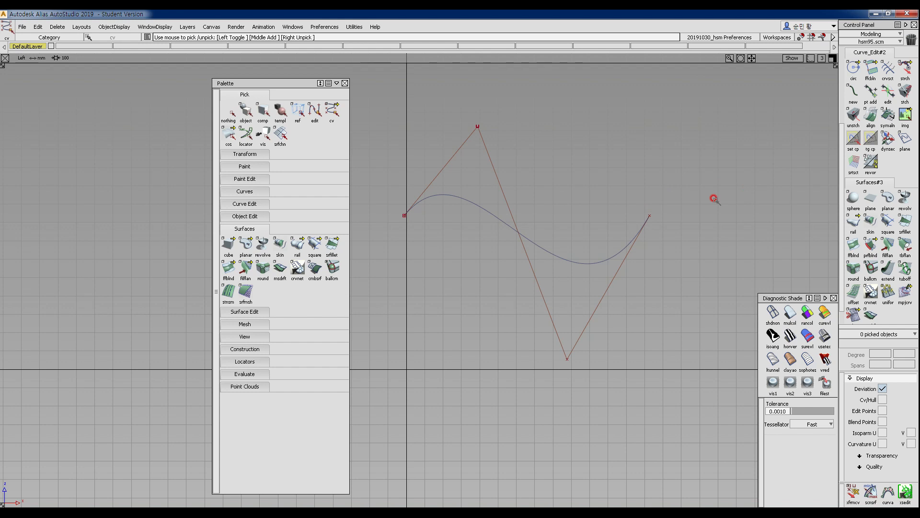
ctrl+shift+drag(463, 160, 487, 171)
drag(533, 215, 500, 323)
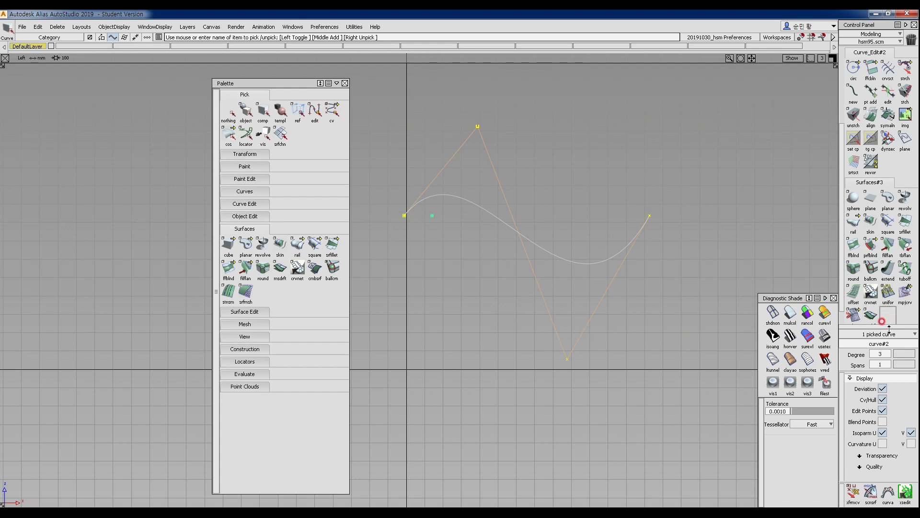
drag(891, 326, 890, 176)
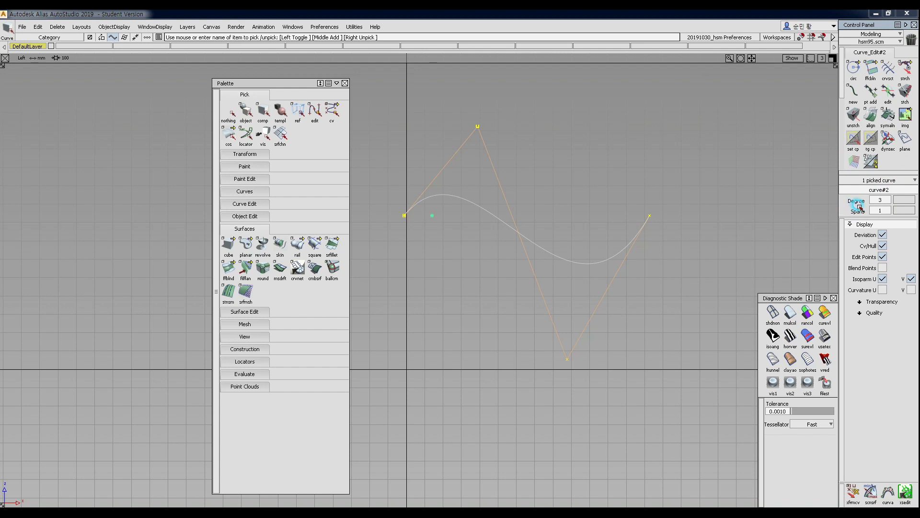
click(889, 200)
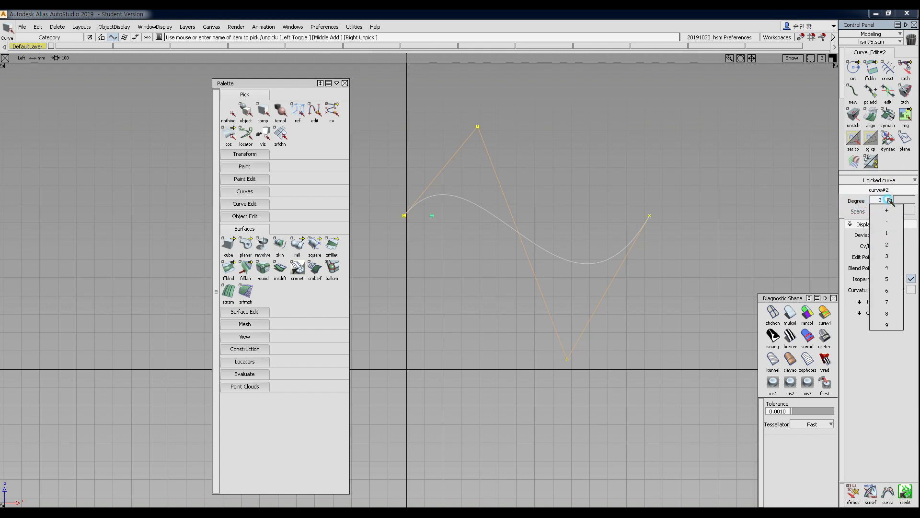
click(889, 200)
click(889, 200)
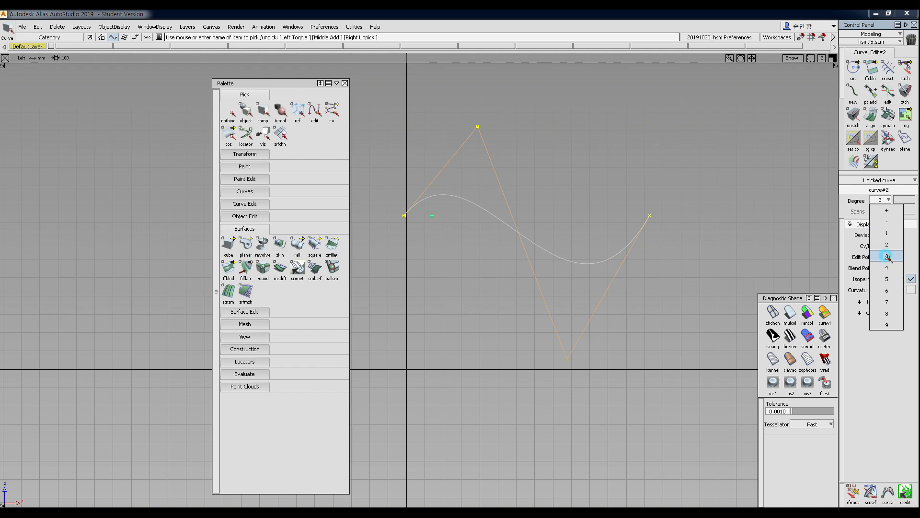
click(887, 267)
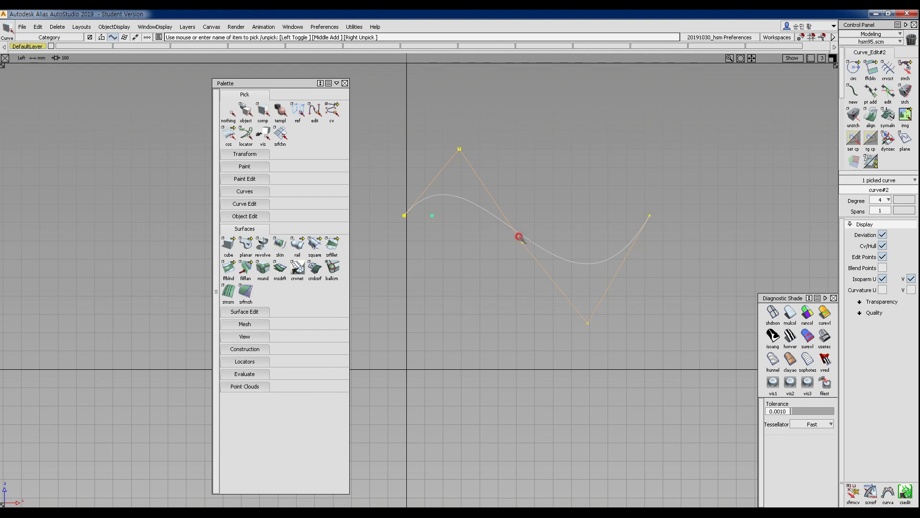
Step: Raise the picked curve's degree to 5, 6 and 9 in turn, accepting each change
click(885, 199)
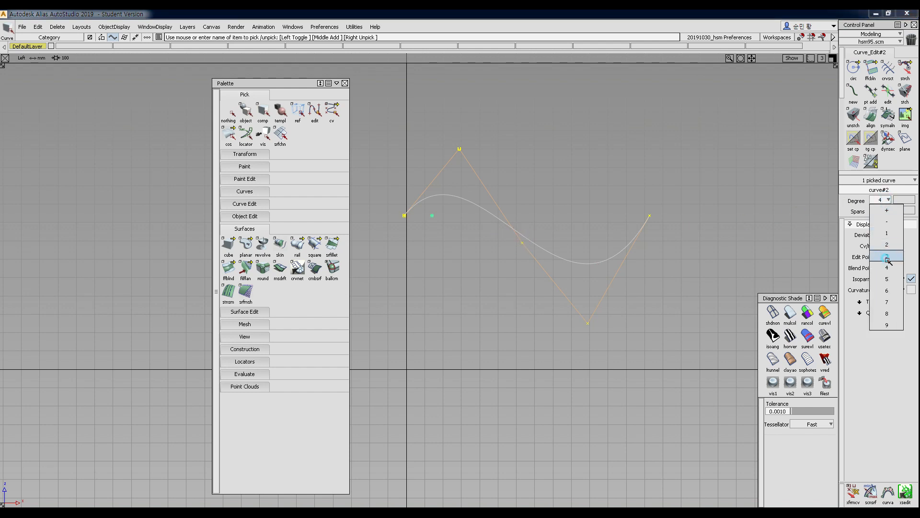
click(885, 279)
click(619, 208)
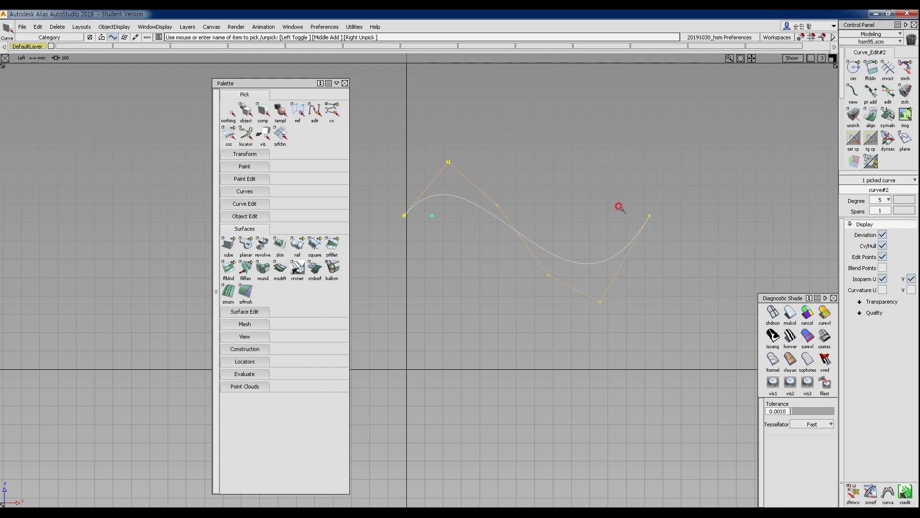
click(886, 199)
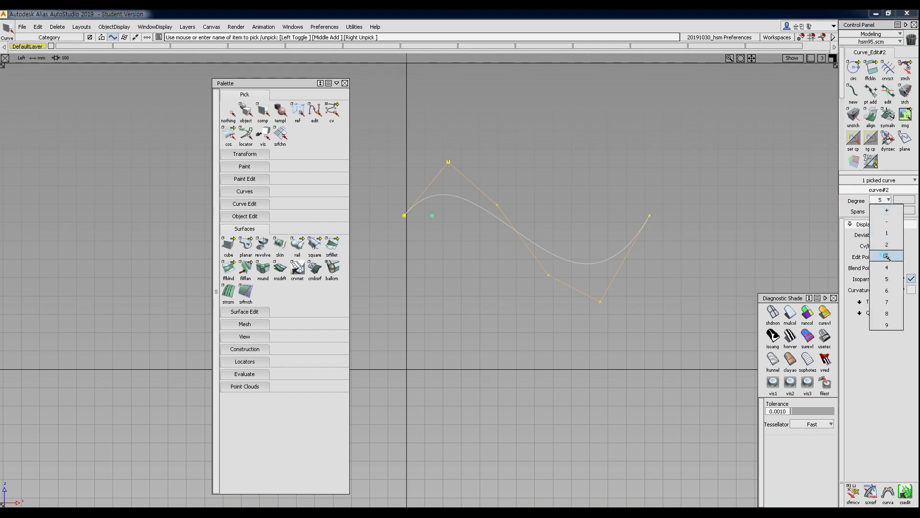
click(887, 290)
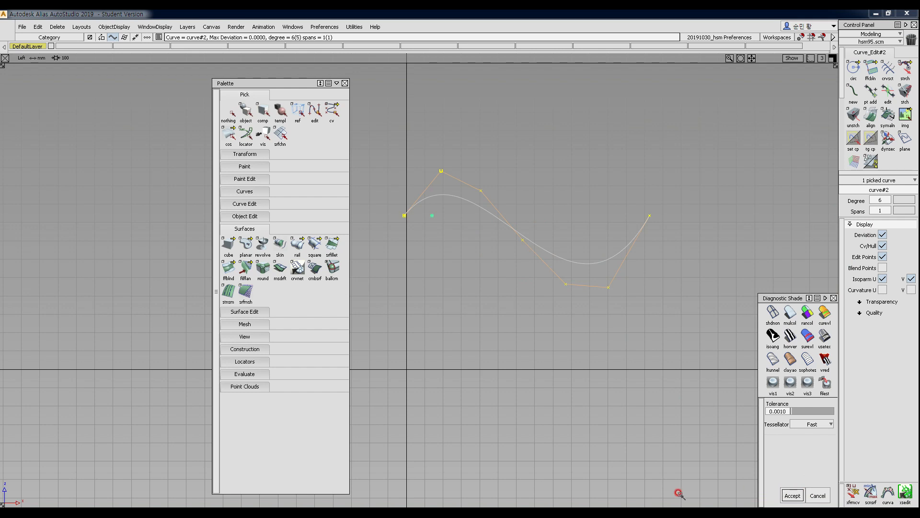
key(Return)
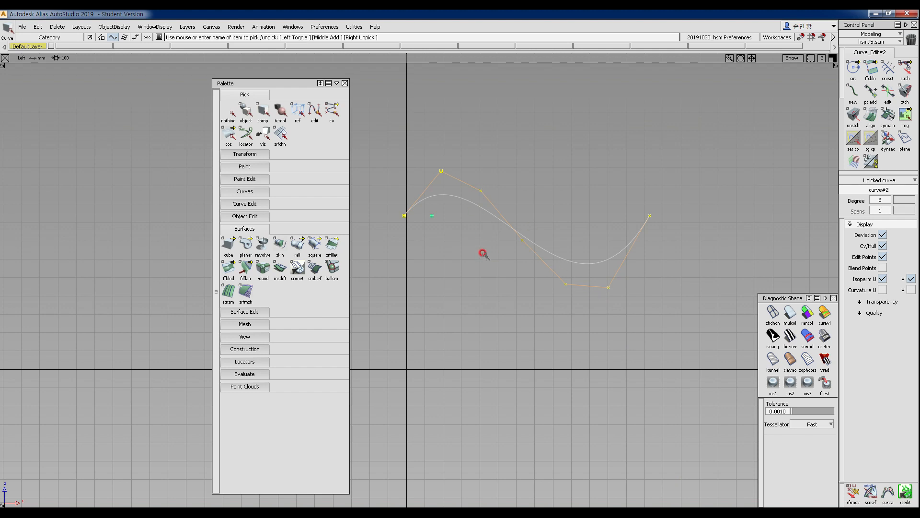
click(881, 200)
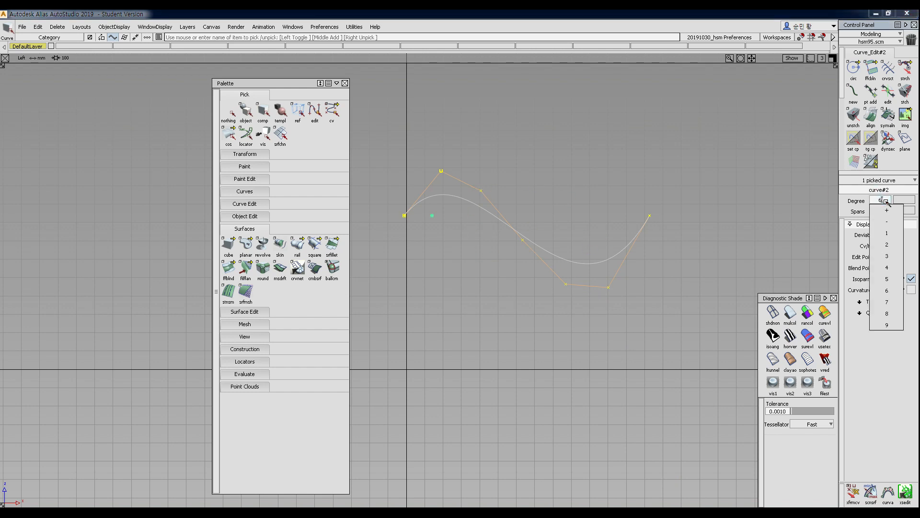
click(887, 326)
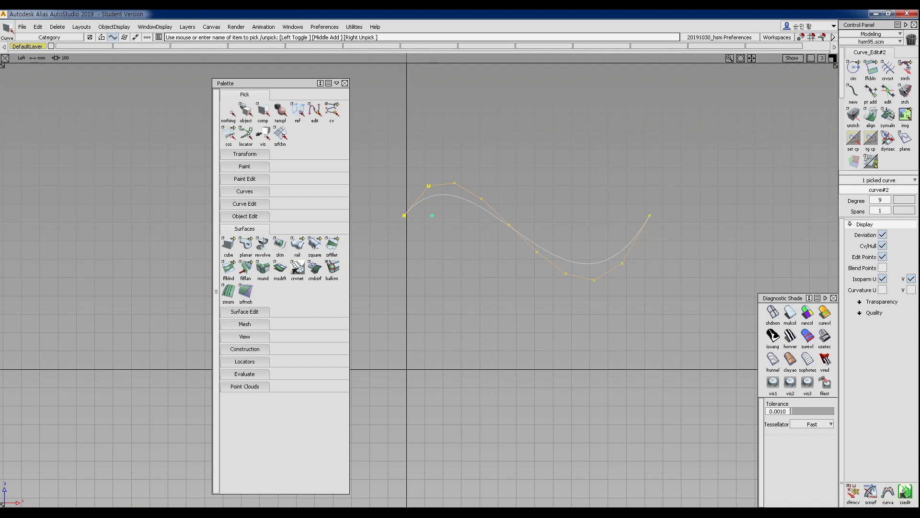
Step: Preview the picked curve at degree 3 and at degree 5, and clear the pick without accepting either change
click(884, 200)
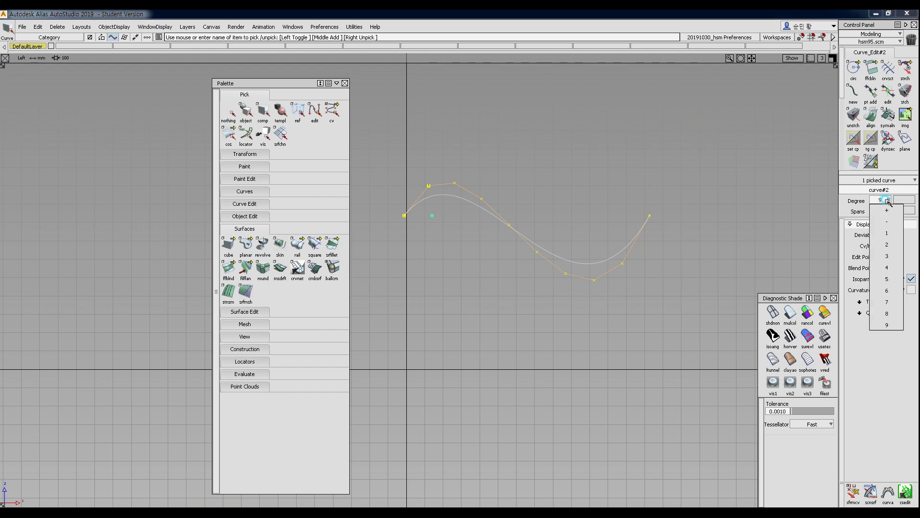
click(887, 254)
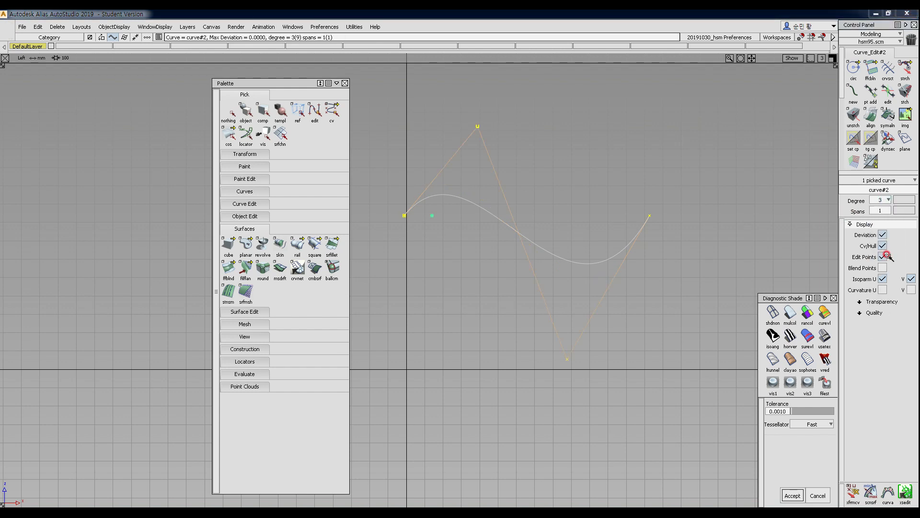
click(888, 201)
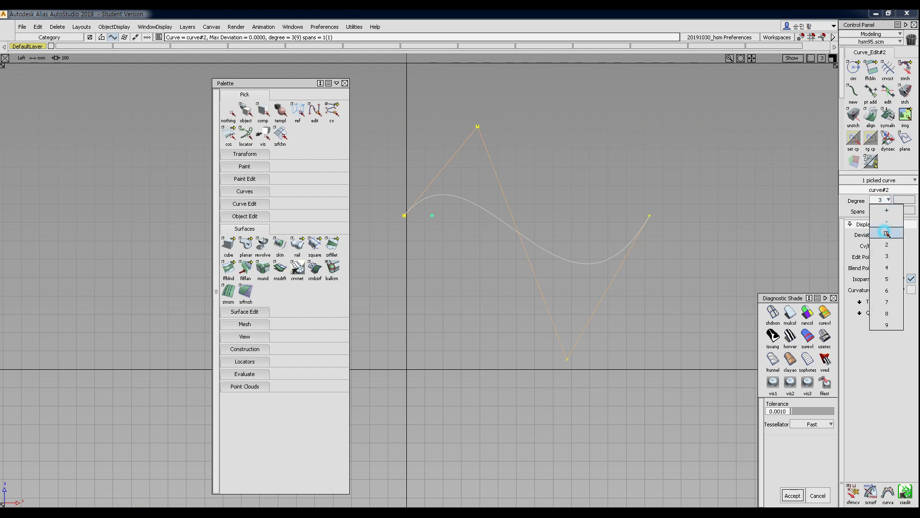
click(887, 279)
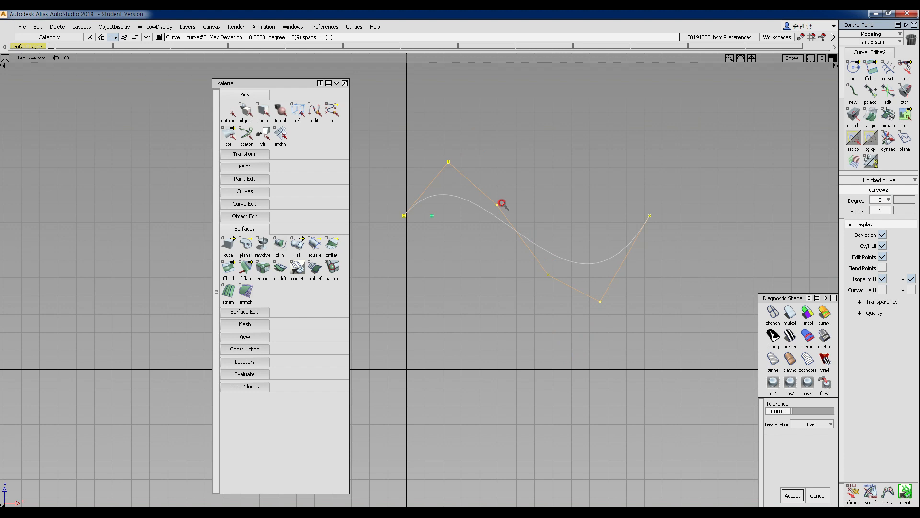
click(888, 200)
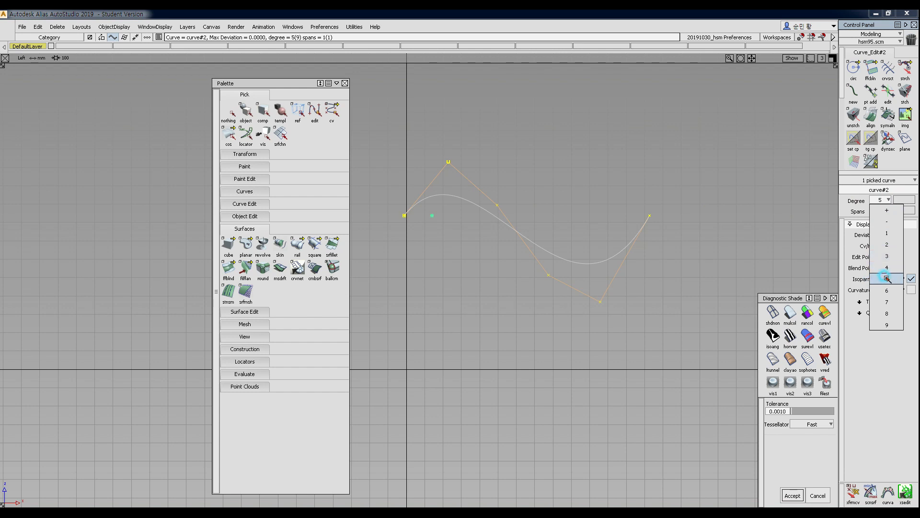
click(545, 220)
click(504, 210)
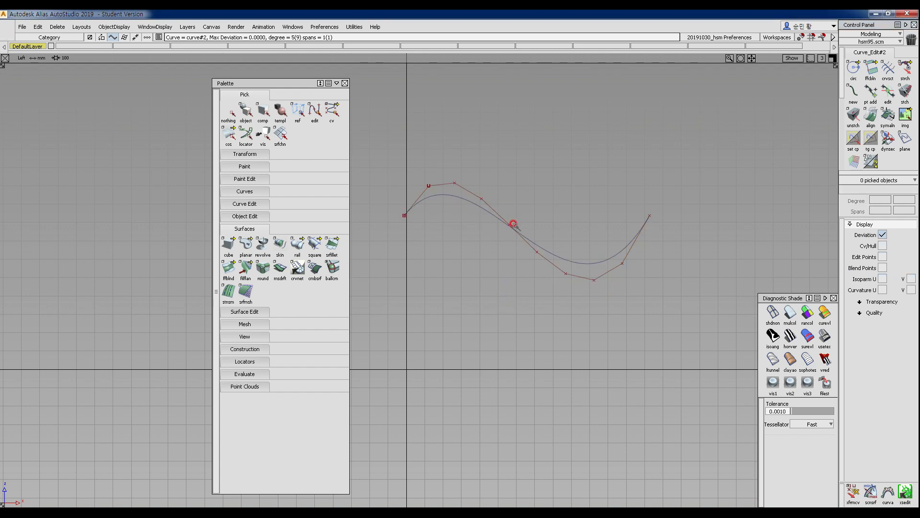
Step: Pick the fifth CV near the middle of the S-shaped curve and delete it
ctrl+shift+drag(479, 225, 531, 240)
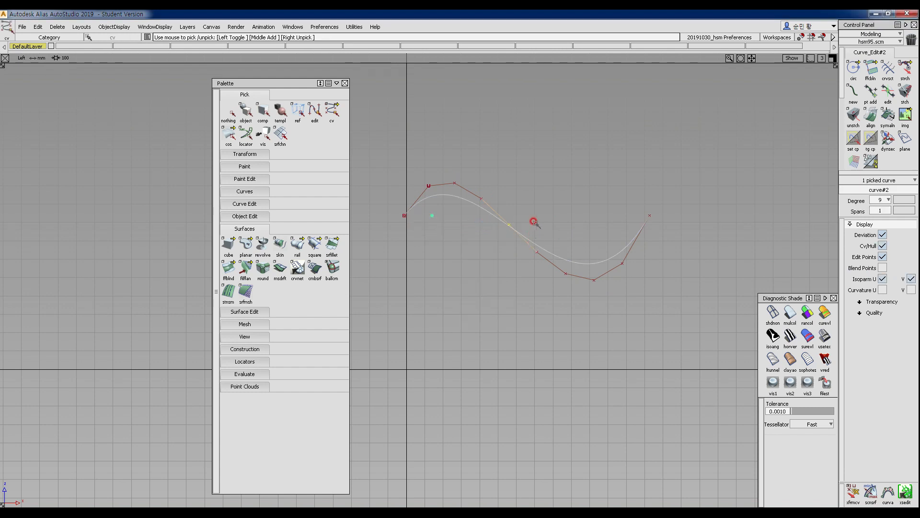
key(Delete)
click(416, 292)
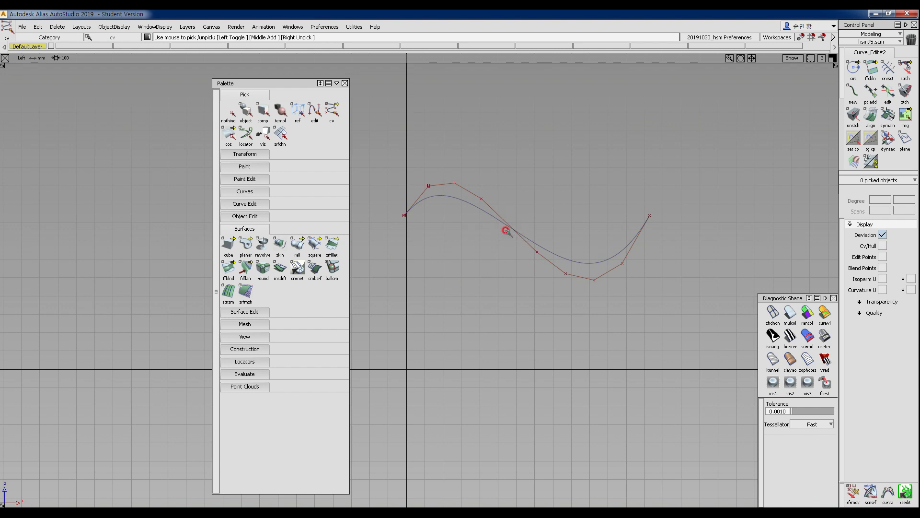
Step: Pick and delete the last CV at the curve's right end, and undo both CV deletions
ctrl+shift+click(614, 218)
ctrl+shift+drag(626, 217, 680, 229)
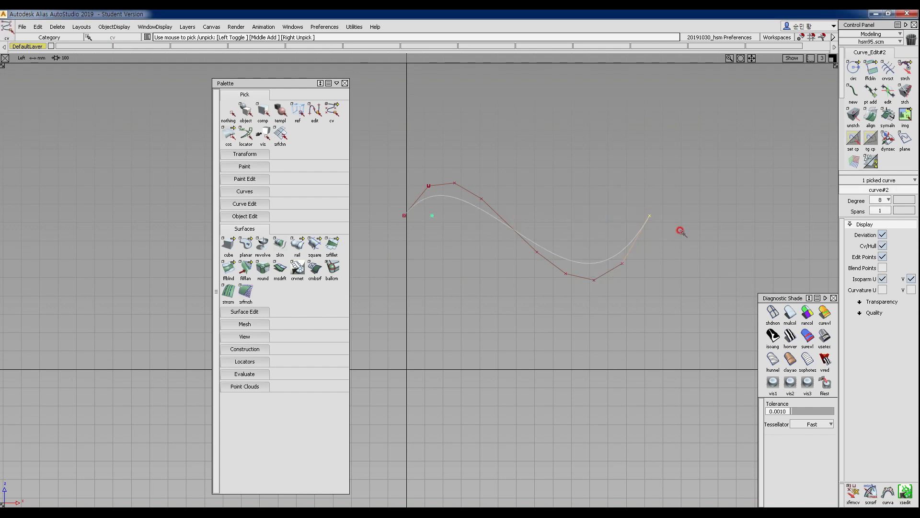
key(Delete)
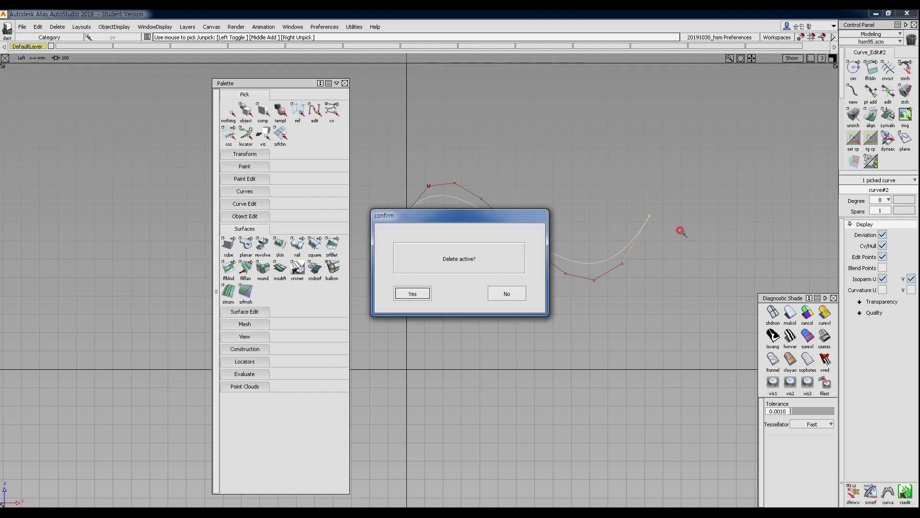
click(408, 293)
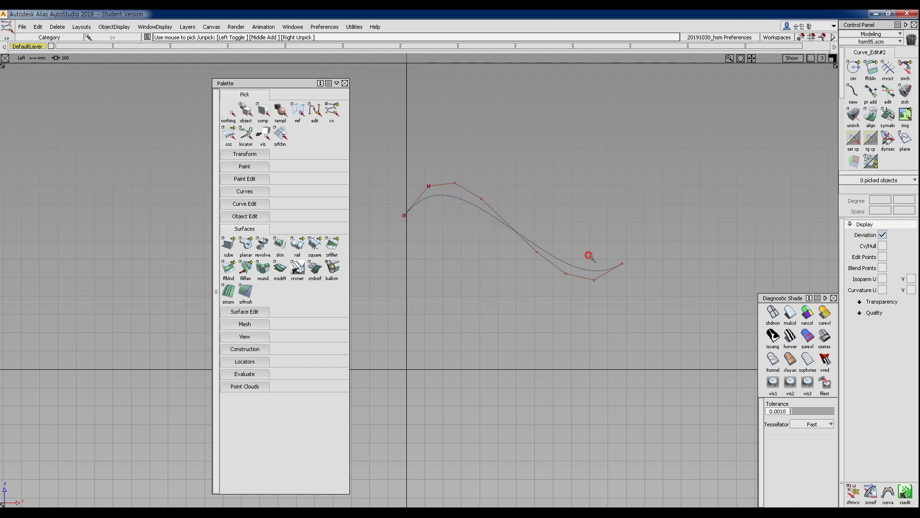
key(ctrl+z)
Step: Pick the first CV at the curve's left end, try moving it, and undo the move
ctrl+shift+drag(431, 221, 432, 178)
ctrl+shift+drag(385, 206, 445, 233)
ctrl+shift+right_drag(455, 295, 482, 302)
drag(483, 302, 461, 248)
key(ctrl+z)
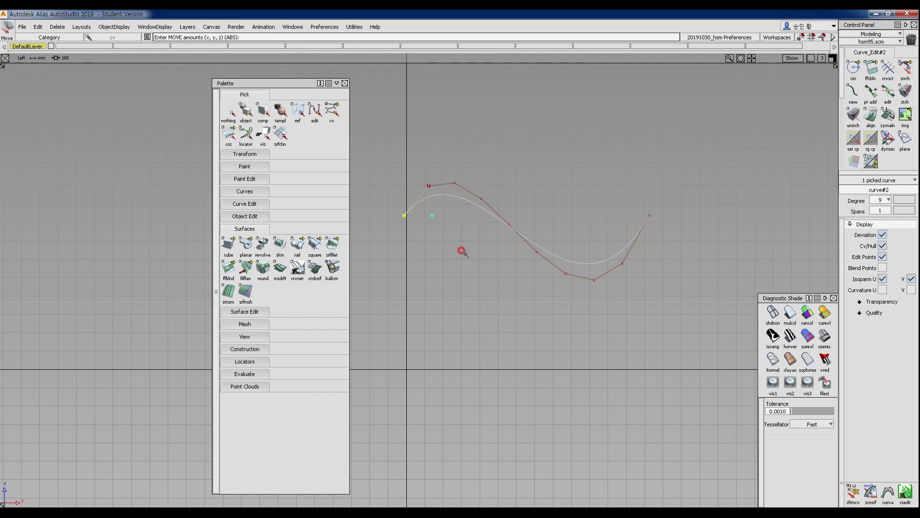
Step: Pick the whole S-shaped curve as an object and delete it
ctrl+shift+drag(483, 348, 487, 220)
ctrl+shift+drag(483, 180, 498, 206)
drag(498, 206, 555, 290)
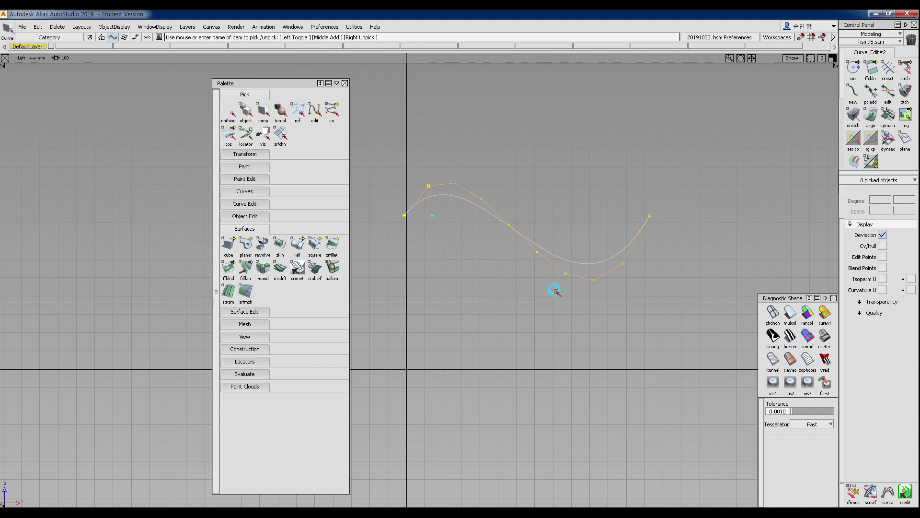
key(Delete)
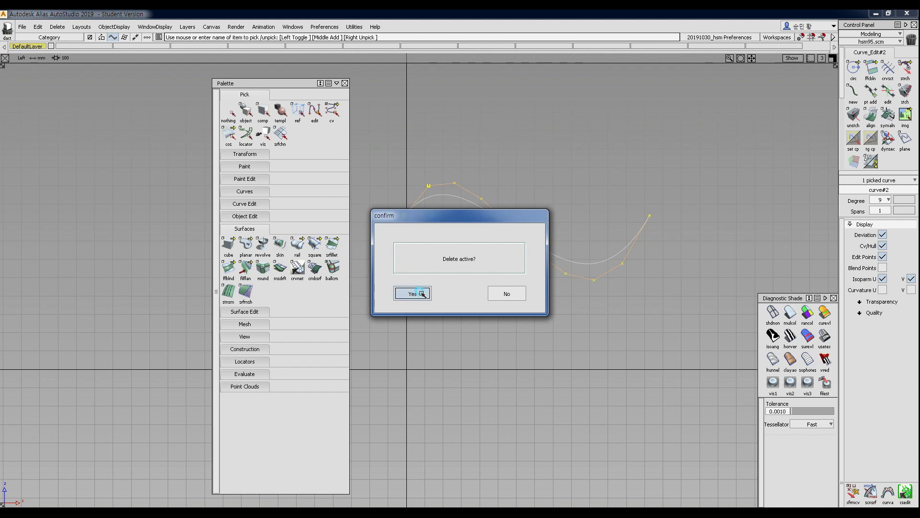
click(420, 293)
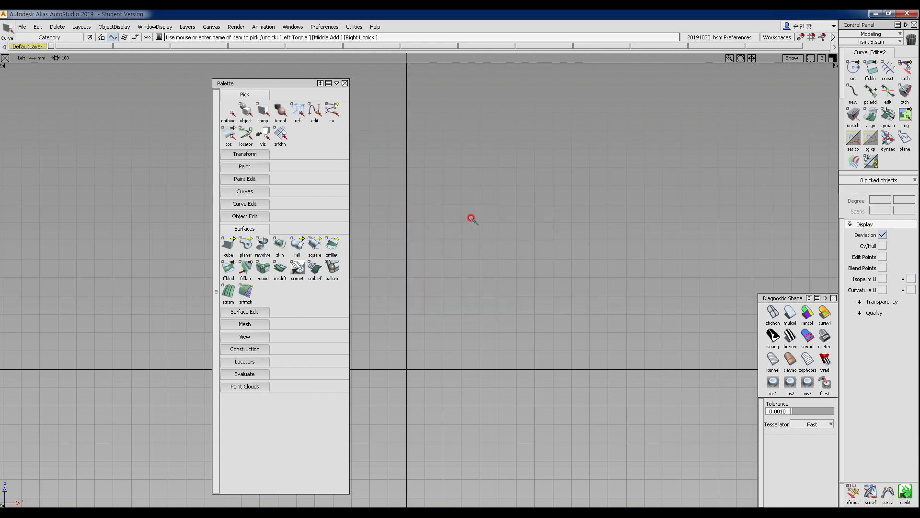
Step: Start a new edit point curve, hide the palette's Pick tools, and move the palette out of the drawing area
ctrl+shift+drag(472, 220, 452, 220)
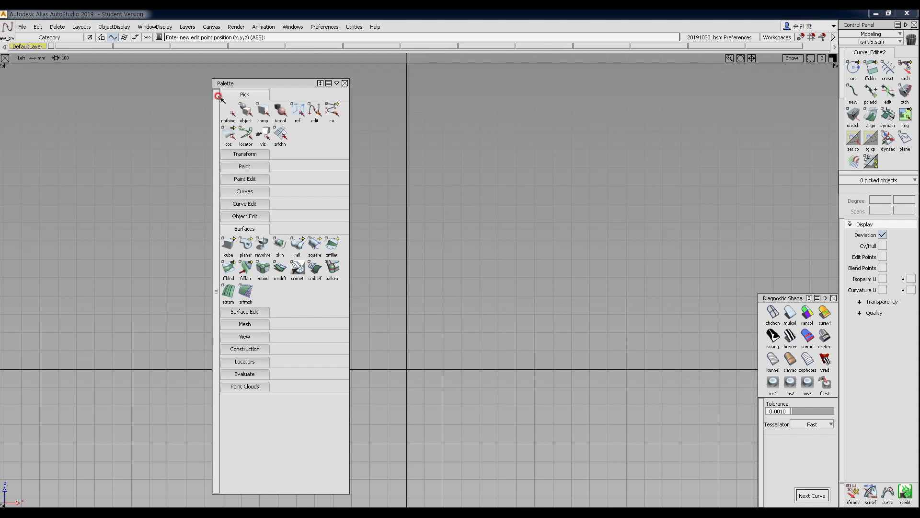
click(247, 94)
drag(278, 83, 196, 82)
double_click(220, 82)
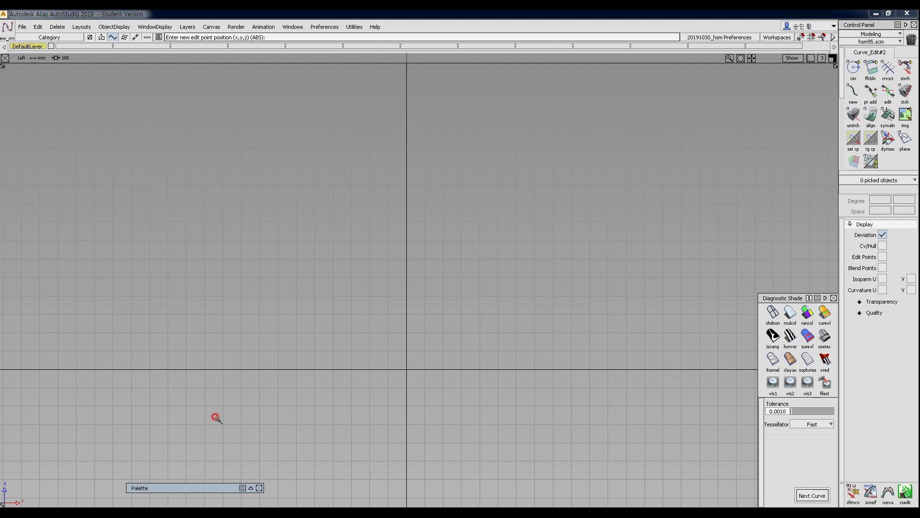
click(251, 487)
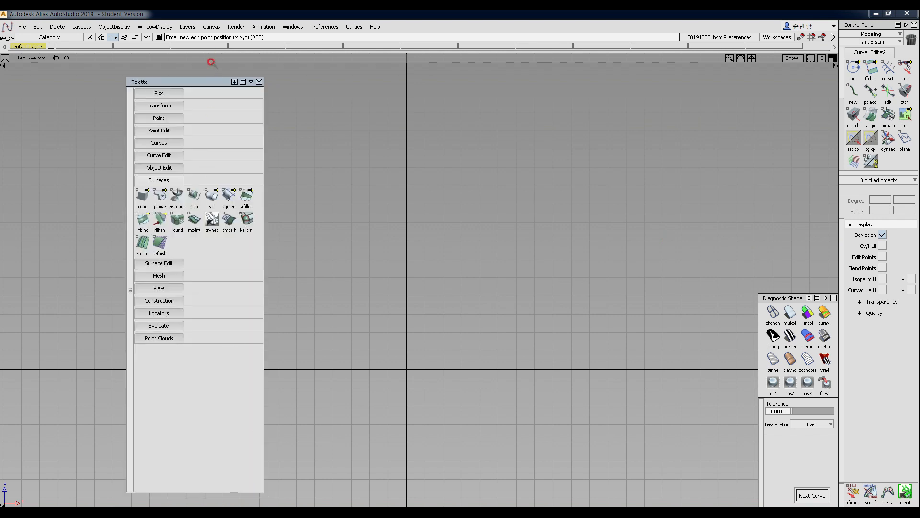
drag(207, 82, 160, 77)
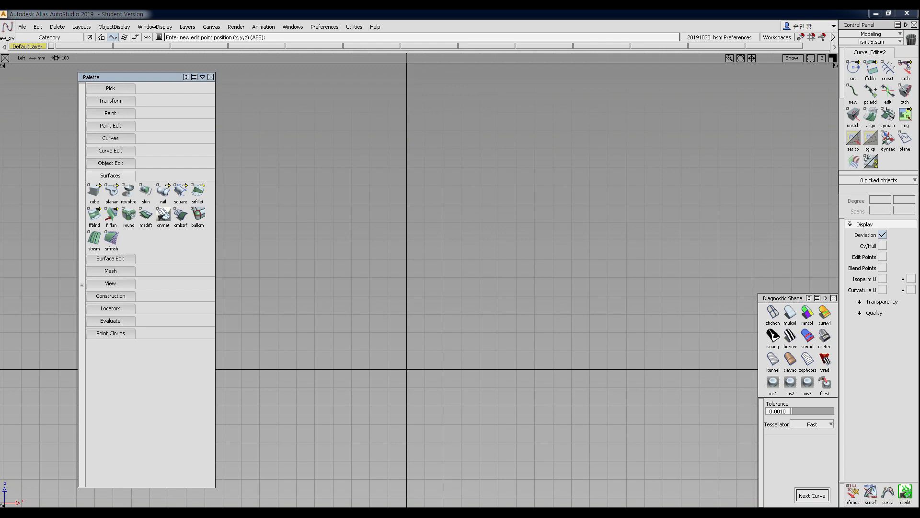
Step: Annotate the view with red pen strokes for a car roofline: windshield slope, roof arc, hood line and short rear line
mouse_move(341, 224)
mouse_down()
mouse_move(452, 174)
mouse_move(638, 194)
mouse_up()
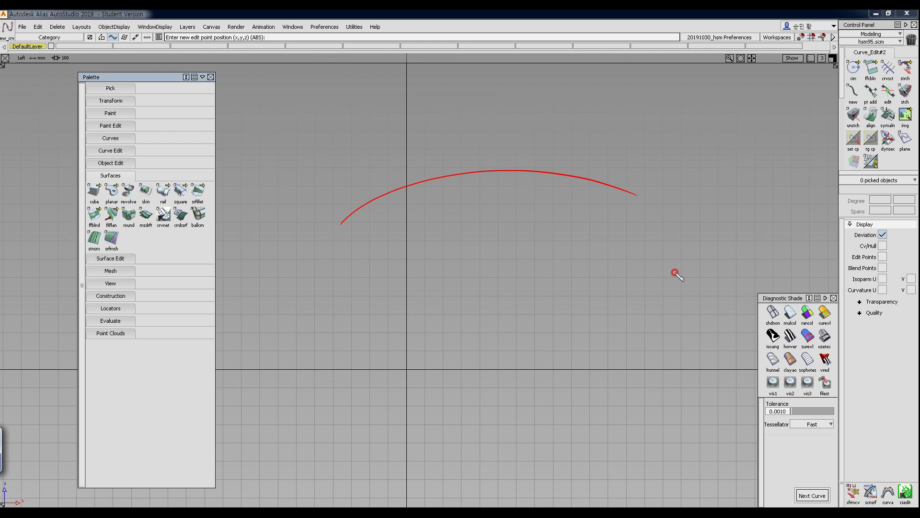
key(ctrl+z)
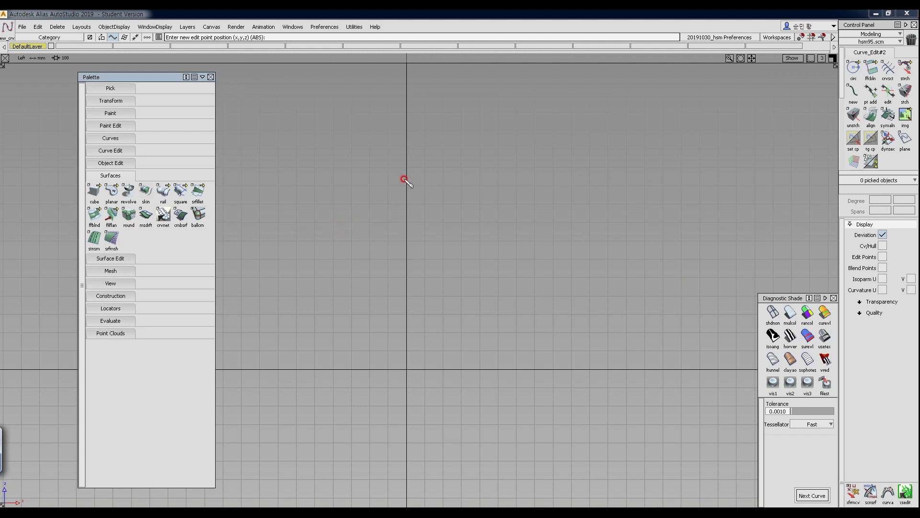
drag(320, 238, 405, 182)
click(650, 247)
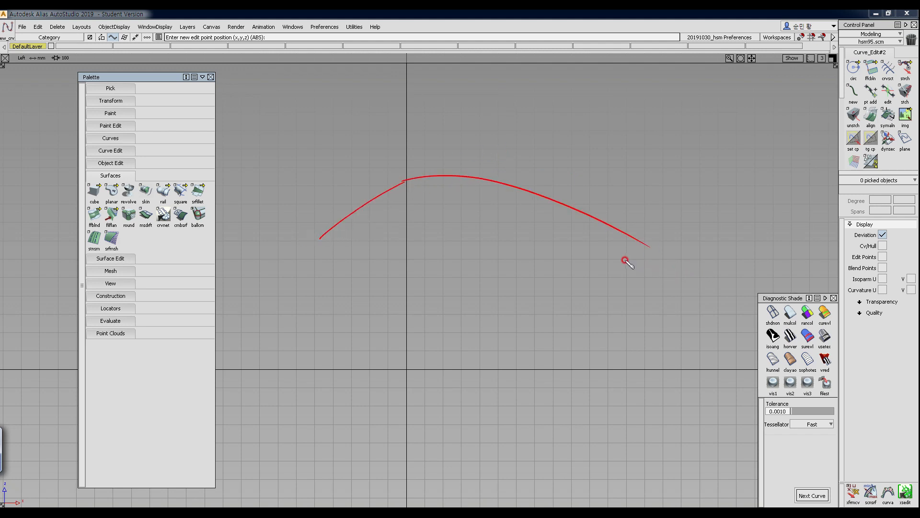
drag(583, 216, 663, 234)
drag(417, 227, 201, 254)
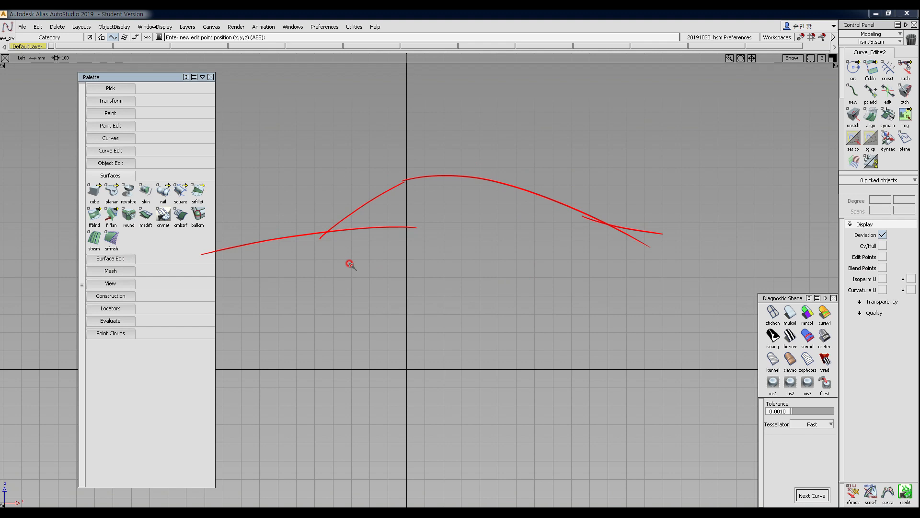
Step: Draw an edit point curve with two points, from just before the windshield-roof junction to the sketched roofline's rear end
click(122, 139)
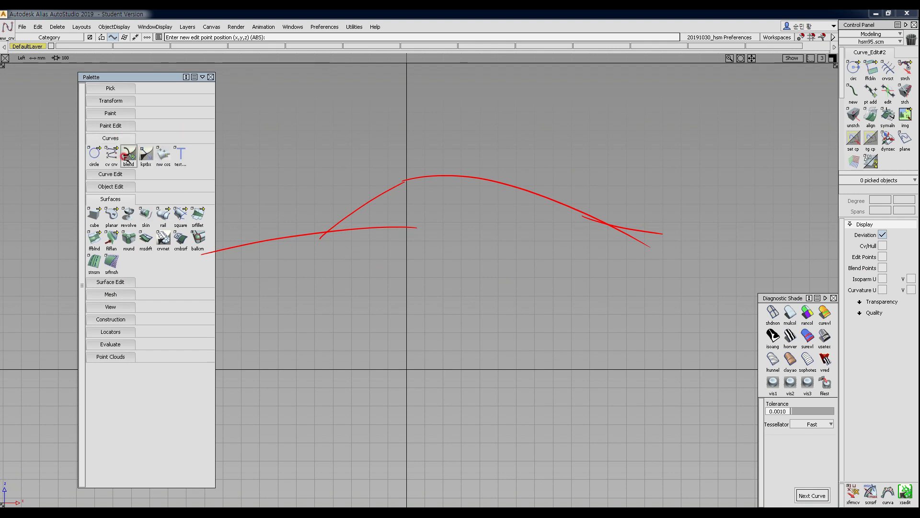
drag(107, 159, 145, 158)
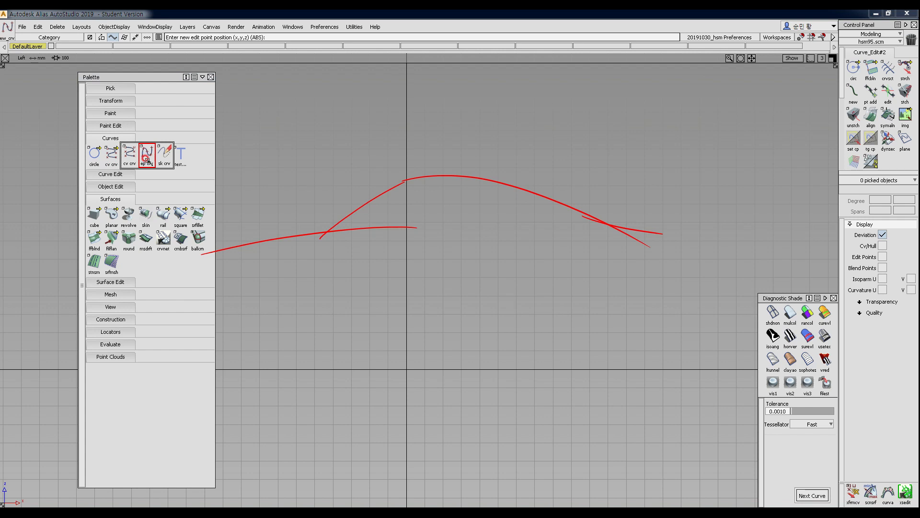
click(372, 183)
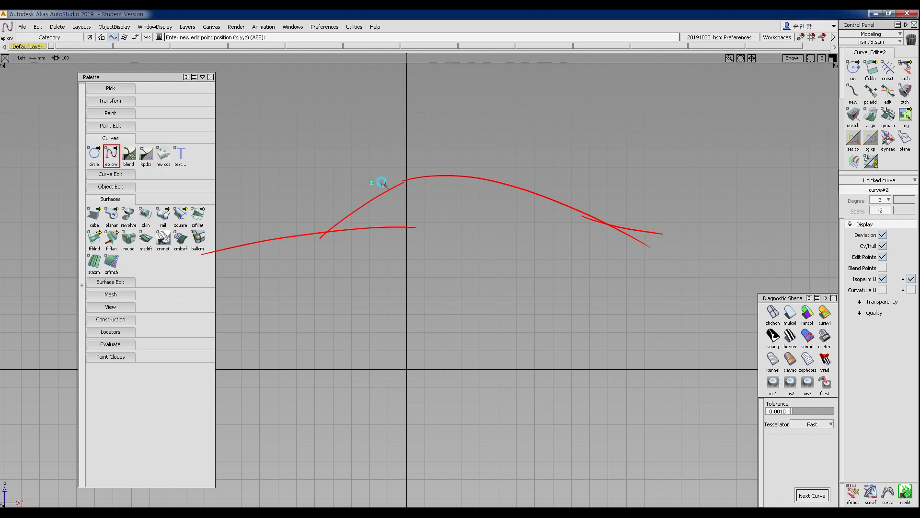
click(655, 231)
Step: Pick the new curve's two middle CVs and move them up to arch the curve over the sketched roof
ctrl+shift+drag(498, 277, 584, 251)
ctrl+shift+middle_drag(574, 267, 536, 255)
mouse_move(536, 255)
mouse_down()
mouse_move(533, 210)
mouse_move(516, 218)
mouse_up()
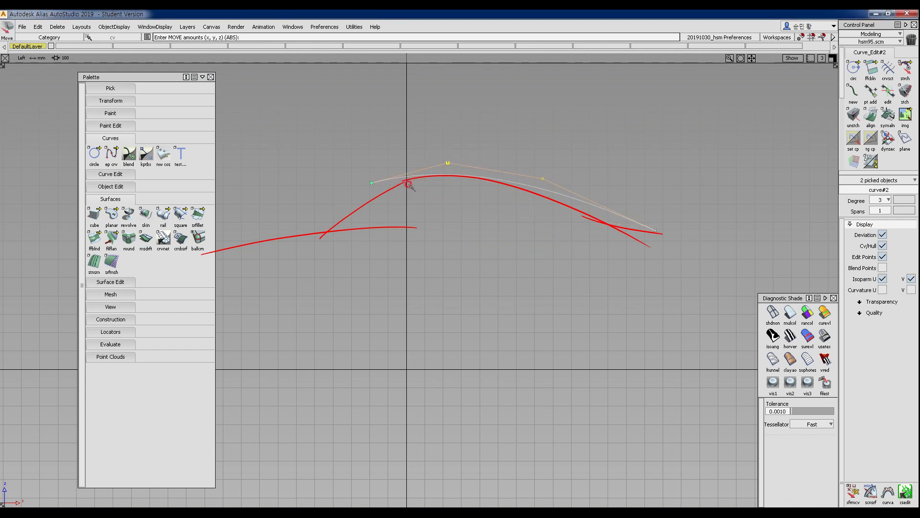
Step: Trace the windshield and roof lines with a blue pen as two separate segments, and number them 1 and 2
click(854, 139)
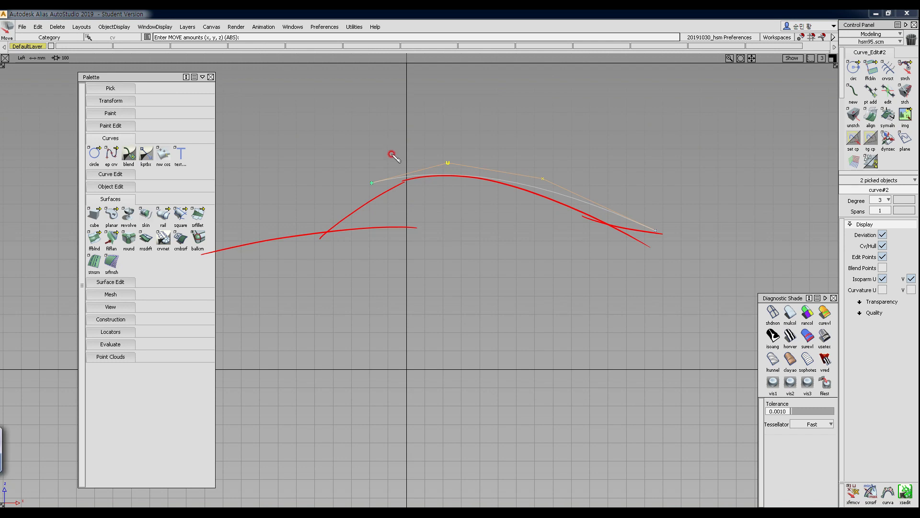
drag(320, 240, 408, 185)
mouse_move(406, 182)
mouse_down()
mouse_move(467, 180)
mouse_move(654, 250)
mouse_up()
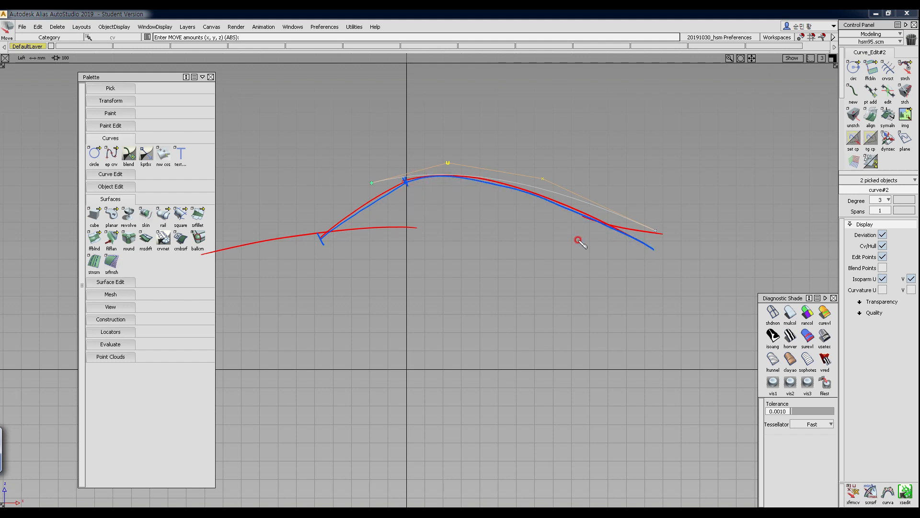
drag(367, 212, 367, 224)
drag(529, 207, 531, 212)
drag(524, 196, 523, 196)
Step: Mark a split in the blue roof line, number its two parts 2 and 3, and clear all pen annotations
mouse_move(408, 181)
mouse_down()
mouse_move(529, 184)
mouse_move(652, 248)
mouse_up()
drag(529, 182, 526, 198)
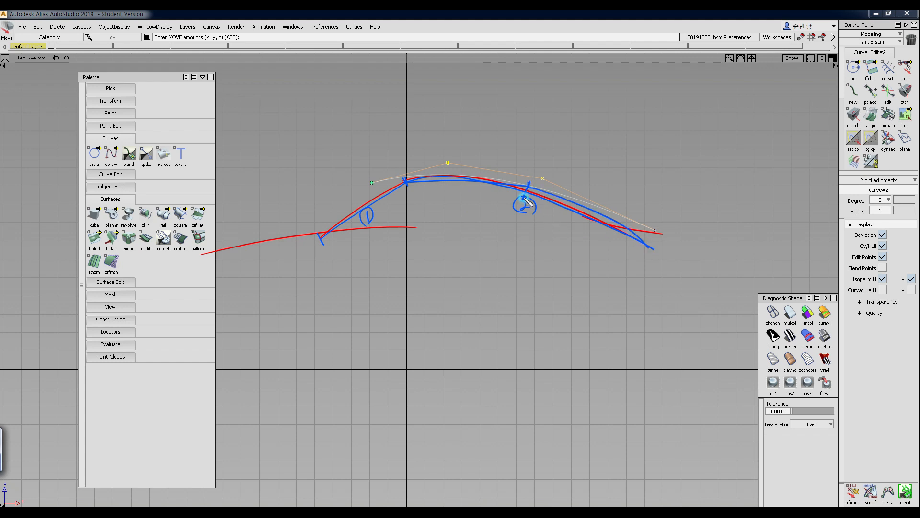
mouse_move(401, 177)
mouse_down()
mouse_move(406, 193)
mouse_move(460, 208)
mouse_up()
drag(451, 189, 461, 189)
mouse_move(574, 226)
mouse_down()
mouse_move(581, 227)
mouse_move(568, 242)
mouse_move(592, 225)
mouse_up()
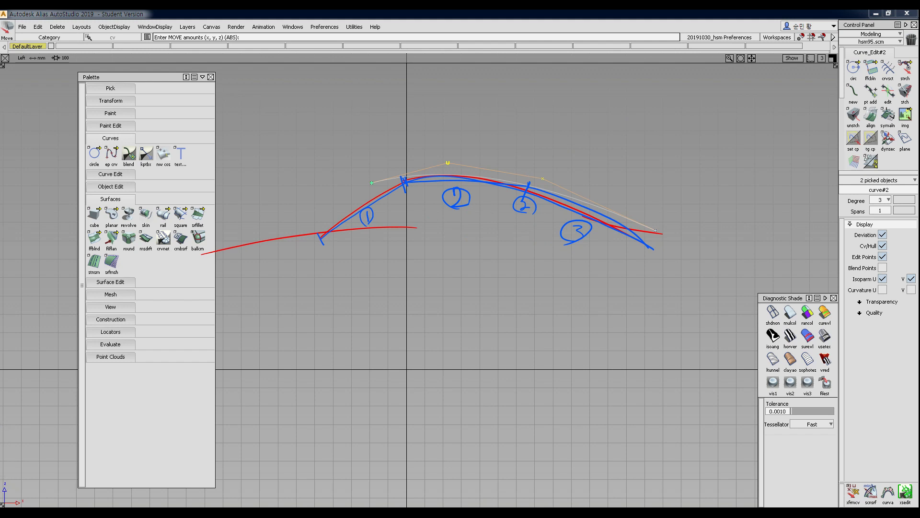
key(Escape)
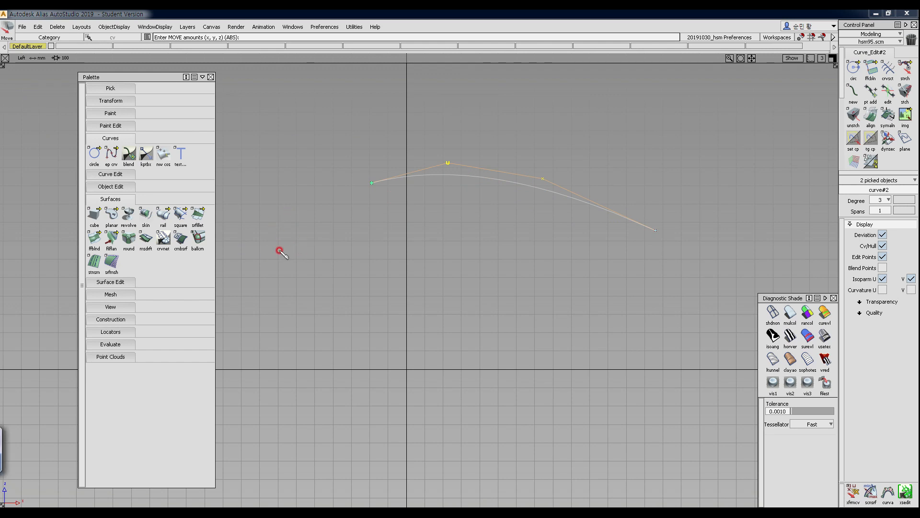
Step: Sketch a car's side silhouette in red pen around the arched curve, and clear the curve's pick
drag(254, 258, 701, 239)
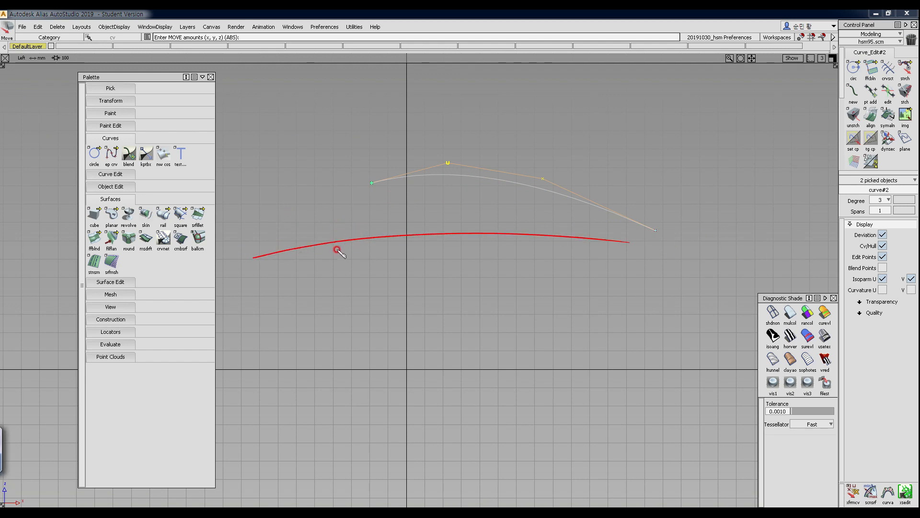
mouse_move(340, 247)
mouse_down()
mouse_move(413, 193)
mouse_move(546, 182)
mouse_move(642, 226)
mouse_move(703, 228)
mouse_up()
drag(227, 250, 381, 224)
mouse_move(227, 250)
mouse_down()
mouse_move(217, 295)
mouse_move(693, 296)
mouse_up()
drag(698, 222, 715, 287)
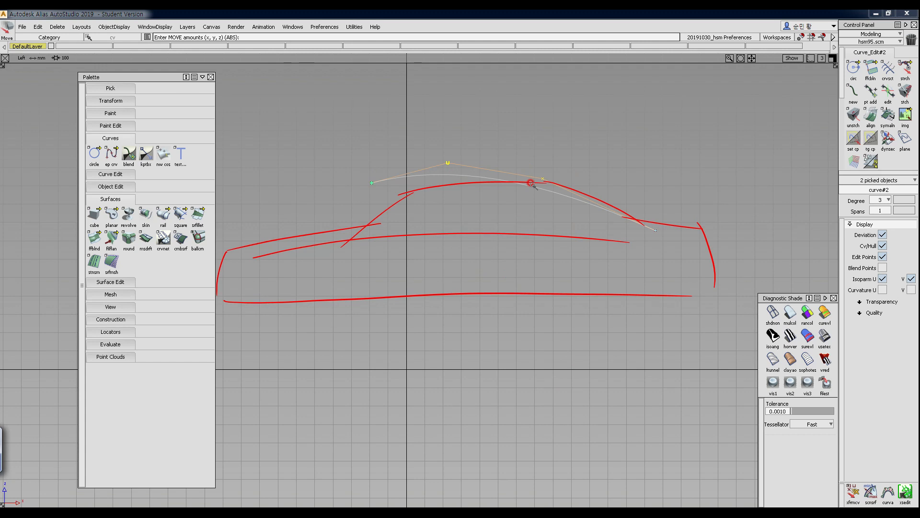
ctrl+shift+drag(428, 147, 458, 217)
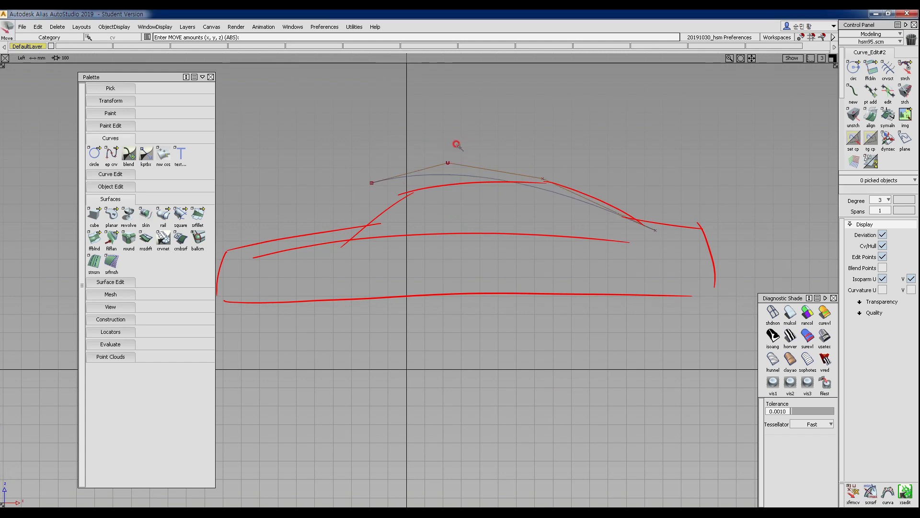
Step: Pick the whole arched curve, and move and rotate it until it lies roughly level over the sketched roof
ctrl+shift+drag(429, 119, 519, 179)
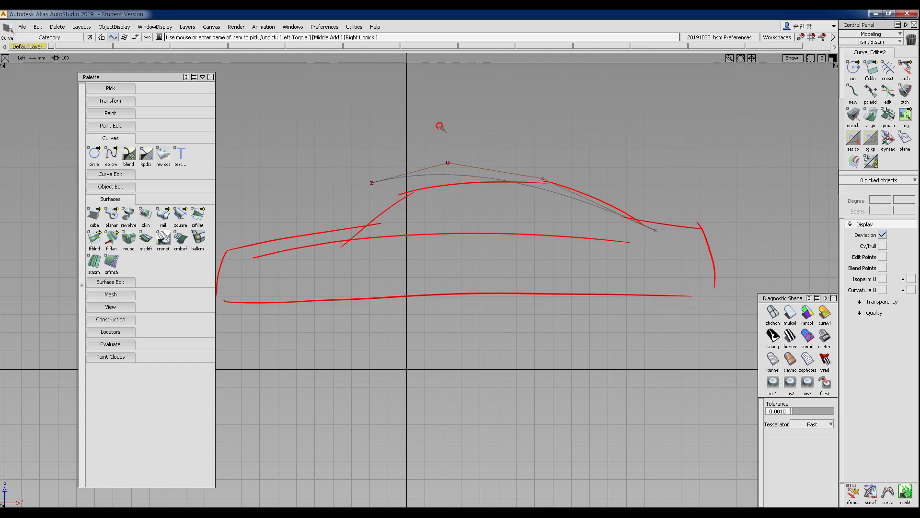
ctrl+shift+drag(489, 191, 533, 187)
drag(471, 140, 505, 213)
ctrl+shift+middle_drag(497, 202, 505, 214)
ctrl+shift+middle_drag(506, 213, 512, 255)
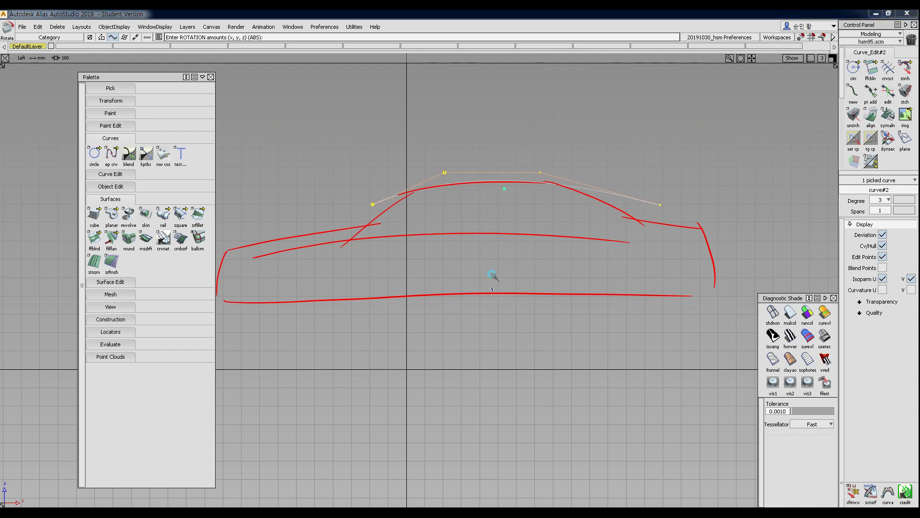
ctrl+shift+drag(493, 277, 494, 214)
Step: Pick the roof curve's two middle CVs and shift them together slightly up and toward the windshield
ctrl+shift+drag(426, 169, 556, 188)
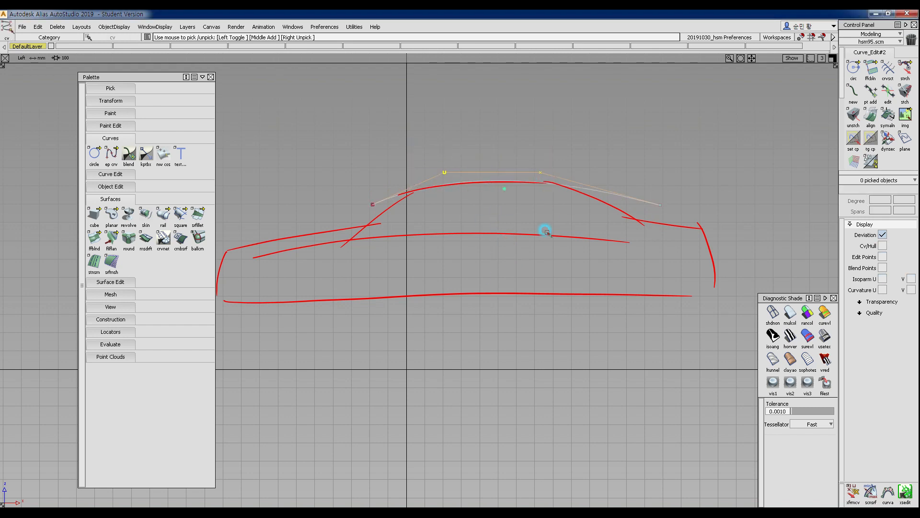
ctrl+shift+middle_drag(545, 230, 543, 208)
drag(542, 209, 534, 204)
Step: Move the roof curve's four CVs individually to bring the curve closer to the sketched roof line
click(389, 206)
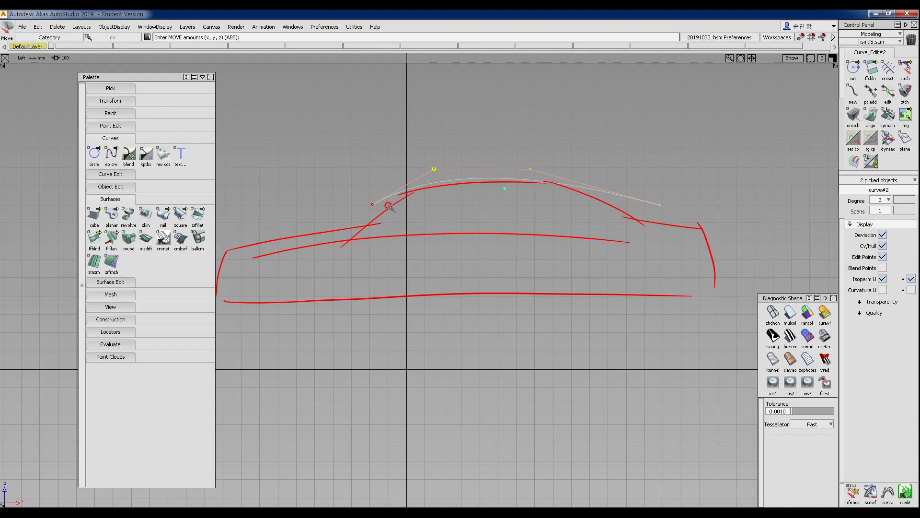
click(370, 204)
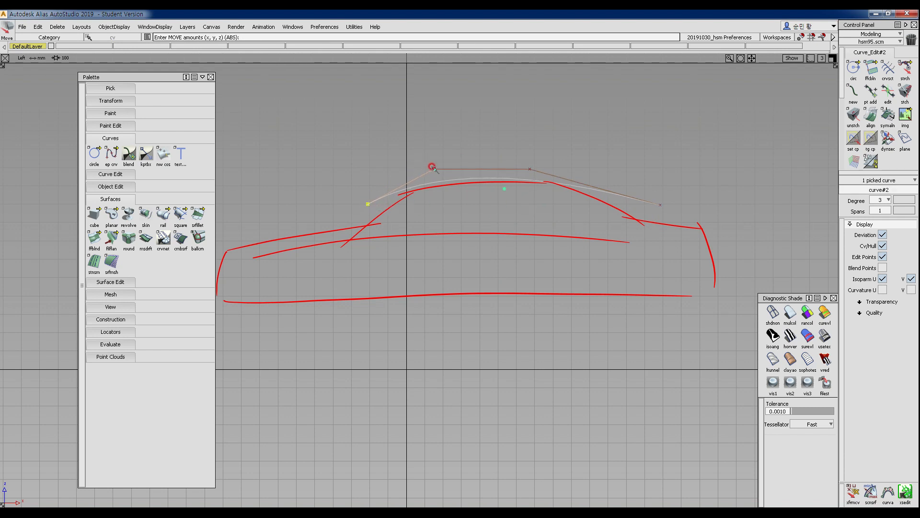
drag(433, 168, 431, 174)
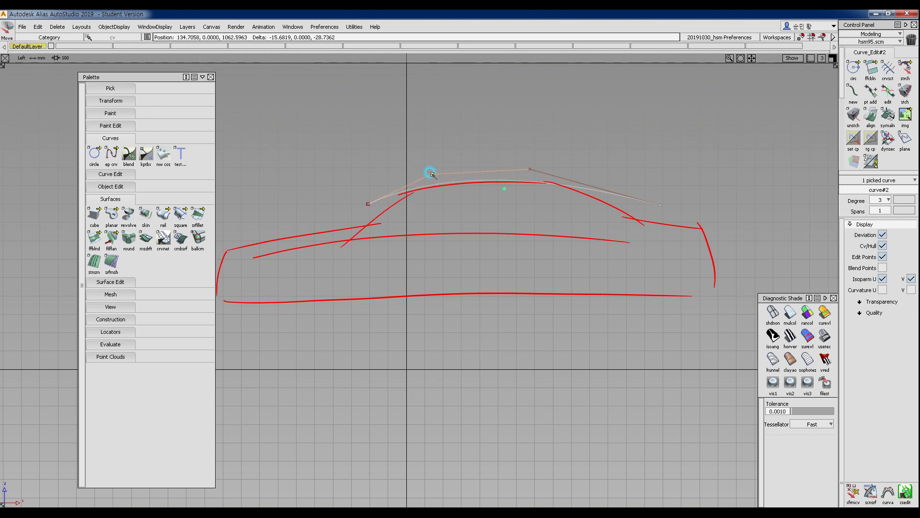
click(528, 168)
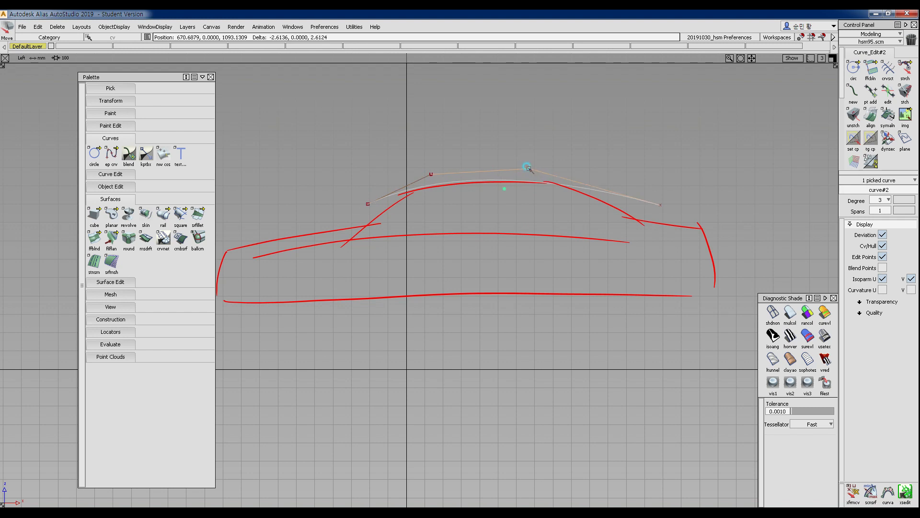
mouse_move(660, 205)
mouse_down()
mouse_move(645, 200)
mouse_move(670, 202)
mouse_up()
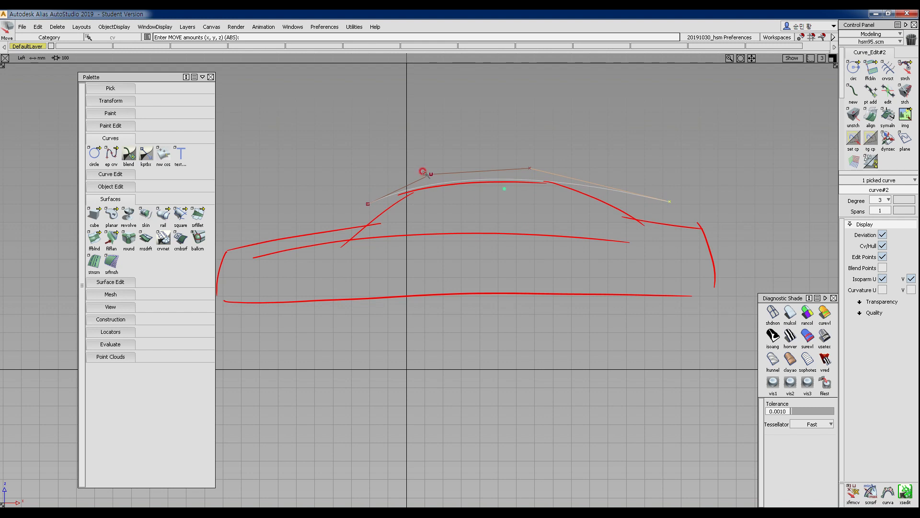
Step: Pick the two middle CVs again, lower them slightly onto the sketched roof line, and clear the pick
ctrl+shift+drag(423, 173, 540, 185)
ctrl+shift+right_drag(522, 220, 508, 221)
drag(508, 221, 525, 209)
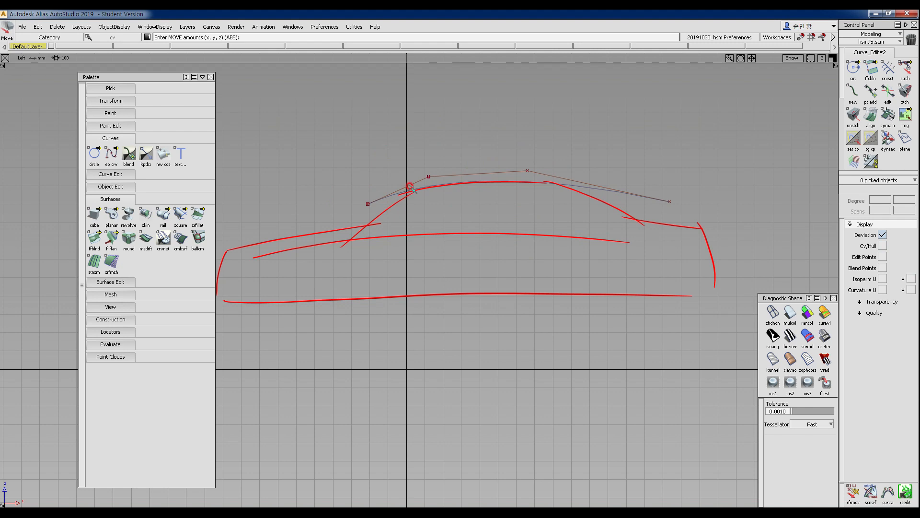
Step: Duplicate the roof curve and move the copy so its front end meets the windshield-roof corner
ctrl+shift+drag(428, 151, 437, 158)
drag(447, 165, 500, 217)
key(ctrl+c)
key(ctrl+v)
ctrl+shift+middle_drag(498, 216, 539, 224)
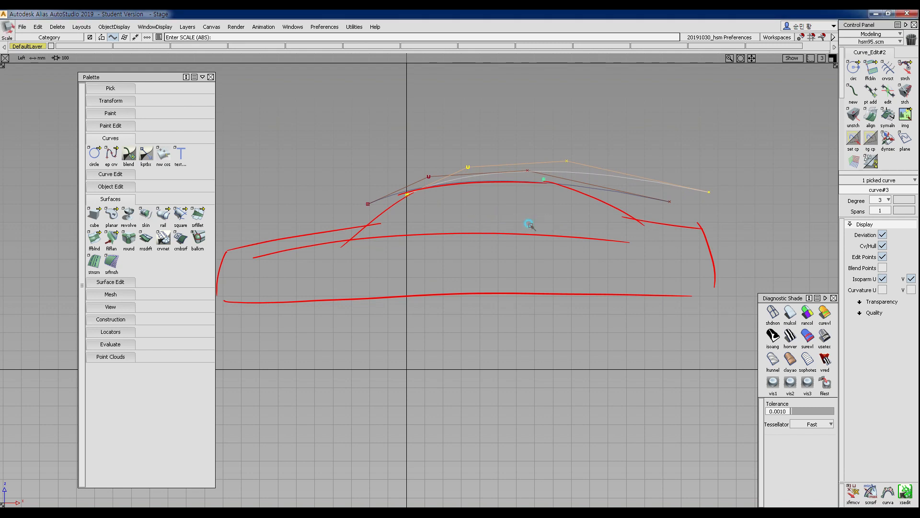
Step: Scale down and reposition the copied curve so it spans only the sketched roof between windshield and rear glass
drag(530, 224, 463, 223)
ctrl+shift+middle_drag(508, 233, 519, 216)
middle_drag(523, 220, 468, 223)
ctrl+shift+middle_drag(437, 222, 475, 220)
right_drag(474, 233, 474, 253)
ctrl+shift+middle_drag(475, 242, 487, 210)
right_drag(488, 214, 489, 219)
ctrl+shift+middle_drag(488, 216, 505, 214)
mouse_move(503, 216)
mouse_down()
mouse_move(489, 215)
mouse_move(500, 212)
mouse_up()
ctrl+shift+middle_drag(510, 225, 511, 212)
middle_drag(511, 212, 500, 212)
Step: Adjust the copy's two middle CVs, and move its rear end CV onto the end of the sketched roof line
ctrl+shift+drag(454, 221, 434, 166)
drag(434, 167, 504, 190)
ctrl+shift+middle_drag(500, 214, 499, 204)
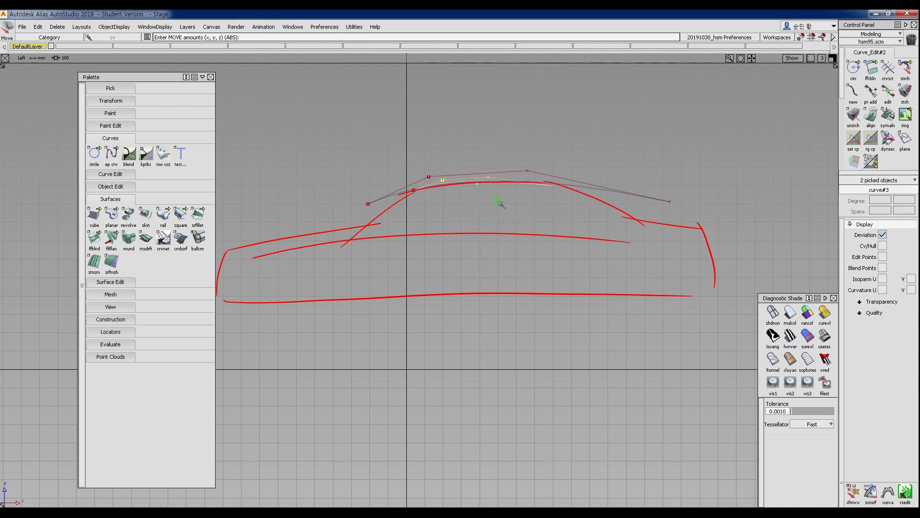
right_drag(500, 203, 500, 204)
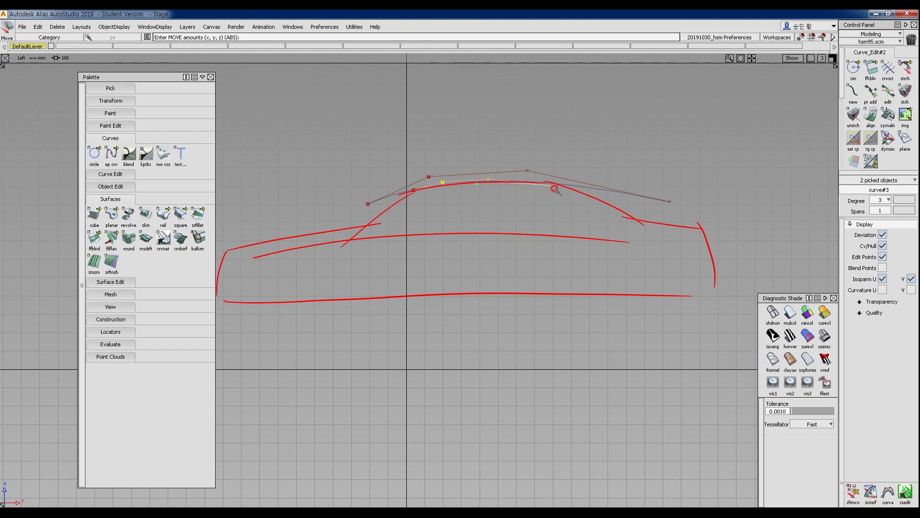
drag(552, 188, 549, 182)
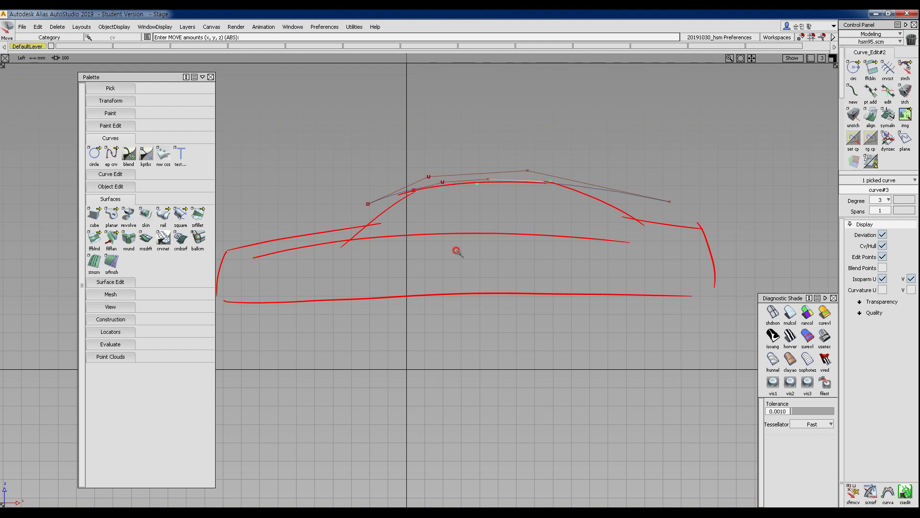
Step: Delete the shortened copy of the roof curve, and clear the pick of the remaining curve
ctrl+shift+drag(457, 251, 433, 173)
click(457, 180)
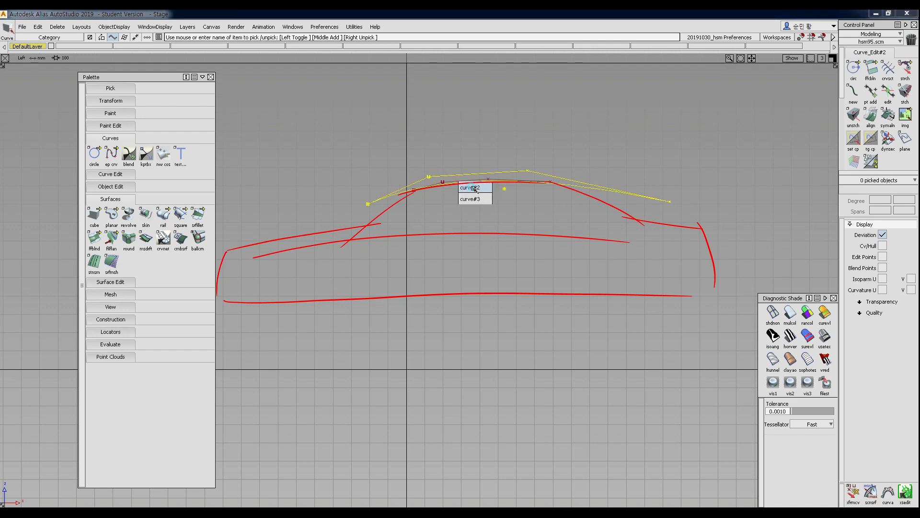
click(471, 199)
key(Delete)
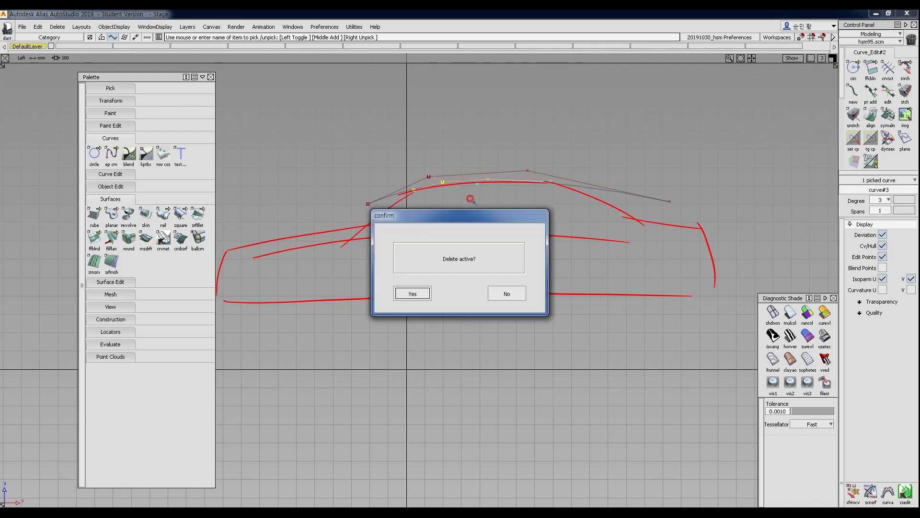
click(412, 293)
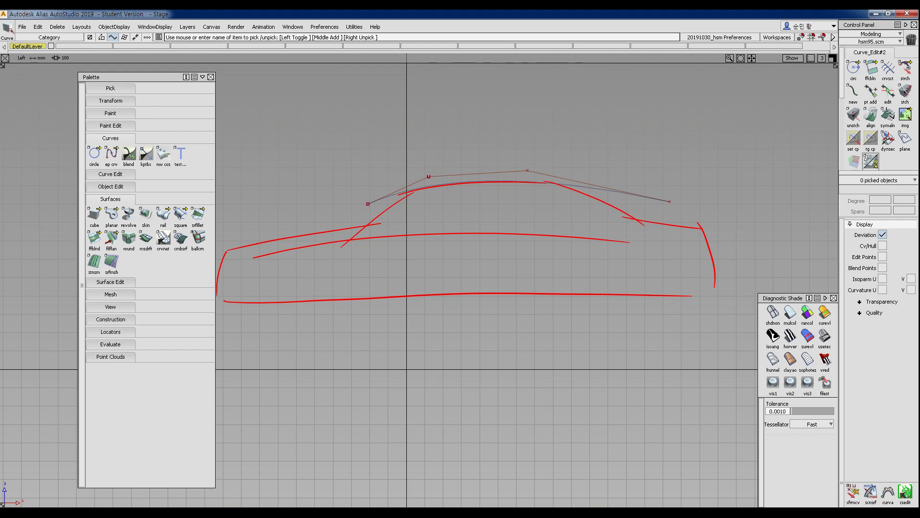
click(443, 192)
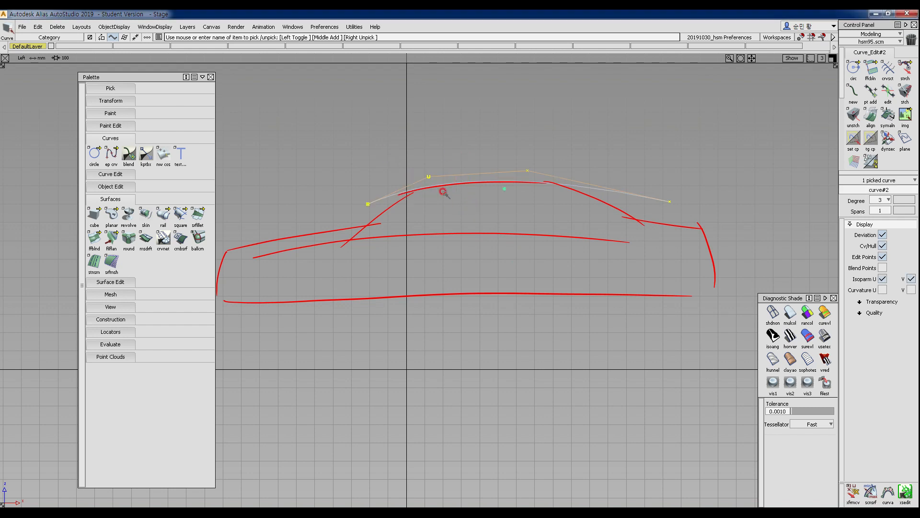
ctrl+shift+drag(458, 237, 457, 165)
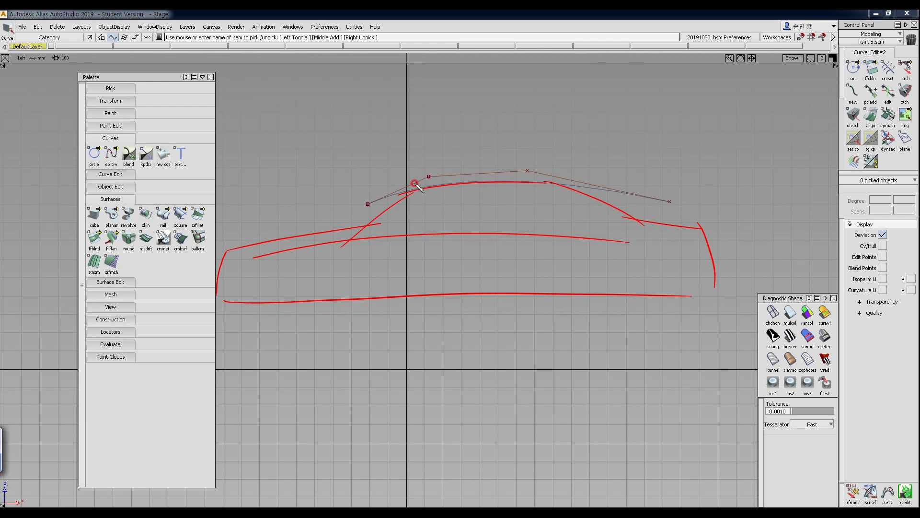
Step: Mark the roof curve's three hull segments with blue pen arcs and number them 1, 2 and 3
mouse_move(381, 172)
mouse_down()
mouse_move(389, 183)
mouse_move(373, 175)
mouse_move(387, 176)
mouse_move(379, 186)
mouse_up()
drag(390, 180, 421, 170)
drag(471, 151, 480, 164)
drag(429, 170, 472, 156)
drag(494, 156, 522, 166)
mouse_move(599, 158)
mouse_down()
mouse_move(600, 172)
mouse_move(590, 174)
mouse_up()
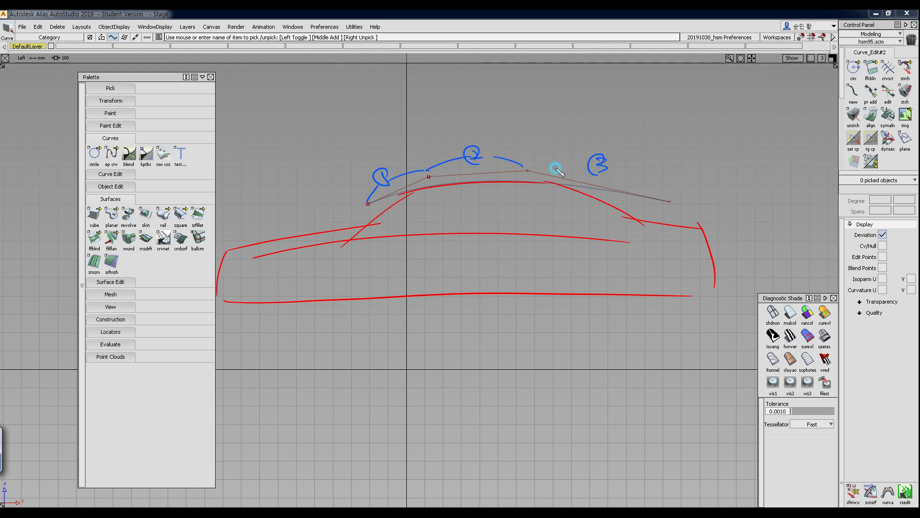
mouse_move(526, 170)
mouse_down()
mouse_move(575, 168)
mouse_move(674, 202)
mouse_up()
Step: Mark the boundaries and spans of the three hull segments in blue pen, and clear all pen annotations
drag(387, 170, 382, 209)
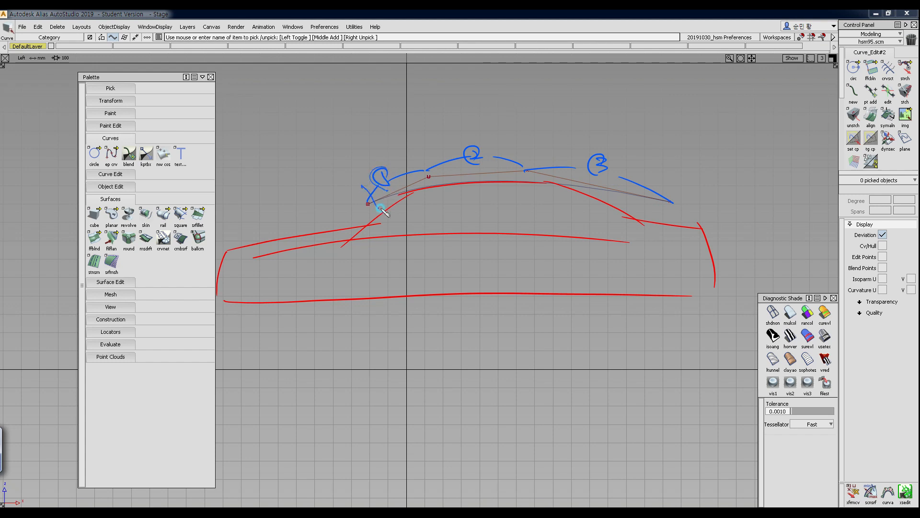
mouse_move(418, 164)
mouse_down()
mouse_move(428, 184)
mouse_move(392, 185)
mouse_move(423, 170)
mouse_up()
drag(432, 159, 428, 178)
mouse_move(428, 168)
mouse_down()
mouse_move(525, 162)
mouse_move(526, 171)
mouse_move(626, 173)
mouse_move(689, 193)
mouse_move(673, 203)
mouse_up()
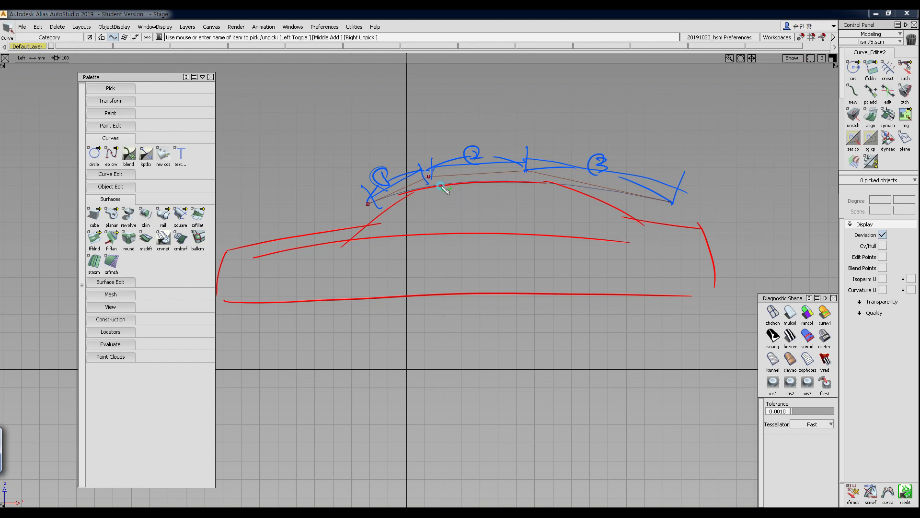
mouse_move(445, 189)
mouse_down()
mouse_move(451, 179)
mouse_move(443, 188)
mouse_up()
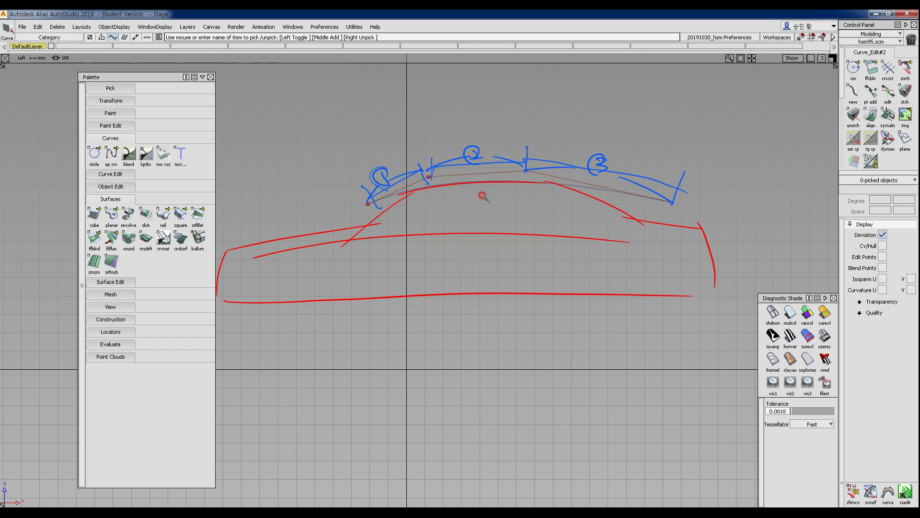
key(Escape)
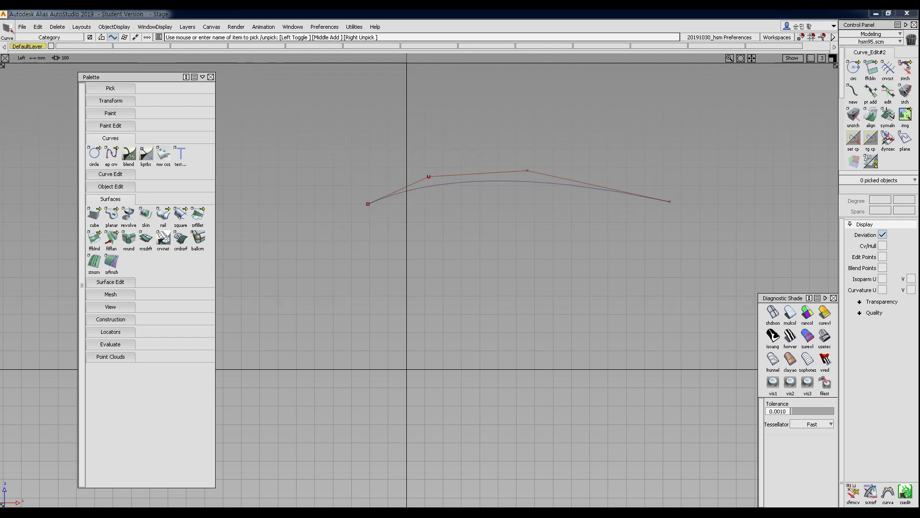
right_click(555, 271)
Step: Draw a straight line joining the roof curve's two end points
ctrl+shift+drag(463, 170, 435, 183)
ctrl+click(367, 205)
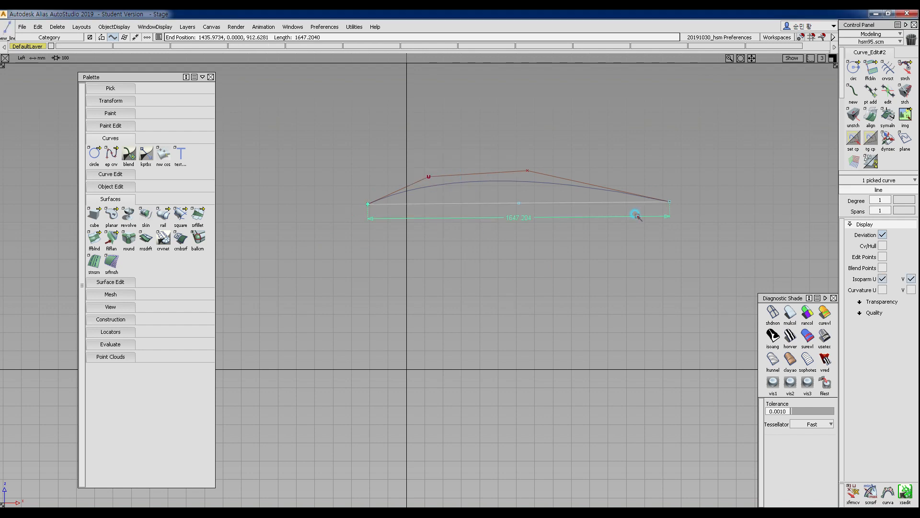
ctrl+click(637, 213)
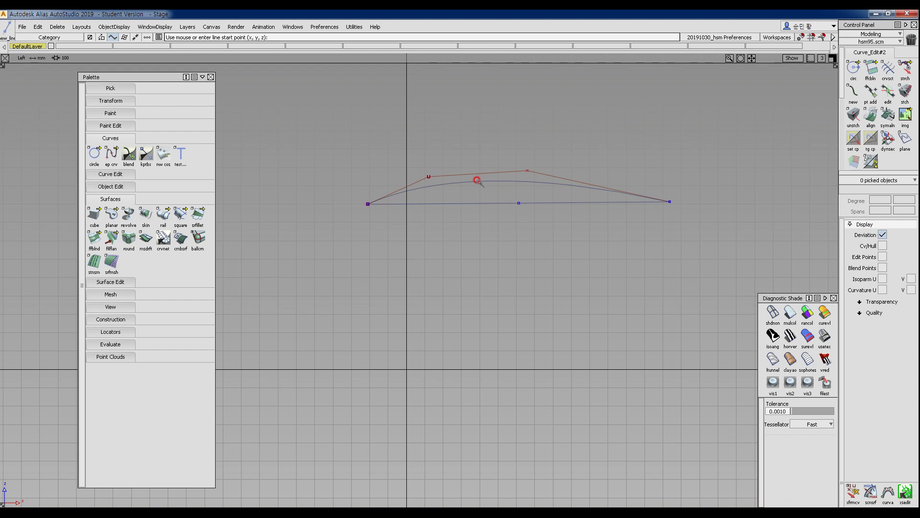
Step: Duplicate the straight base line and move the copy straight up until it touches the curve's highest point
ctrl+shift+drag(473, 179, 495, 204)
click(498, 203)
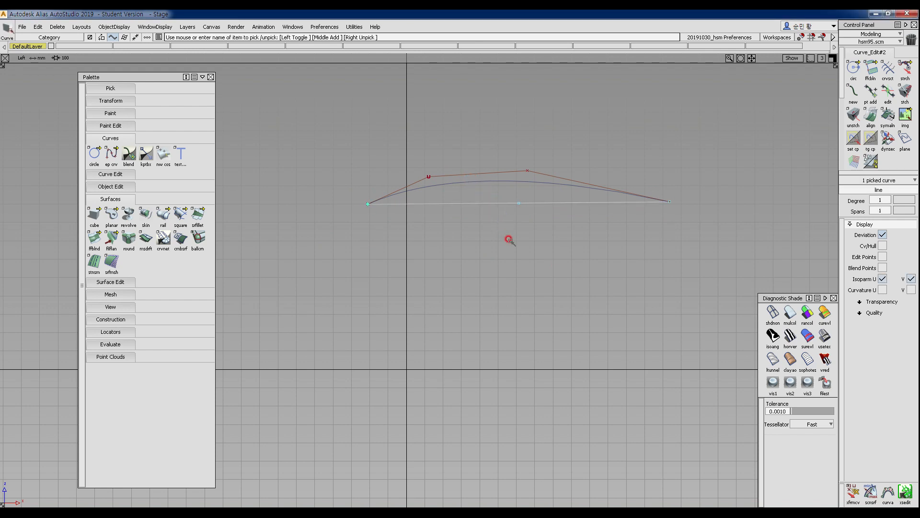
key(ctrl+c)
key(ctrl+v)
ctrl+shift+middle_drag(464, 279, 465, 261)
right_drag(465, 259, 474, 240)
Step: Draw a vertical line from the curve's highest point down to the base line, and clear the pick
ctrl+shift+drag(508, 306, 507, 232)
ctrl+shift+middle_drag(488, 171, 480, 182)
click(490, 182)
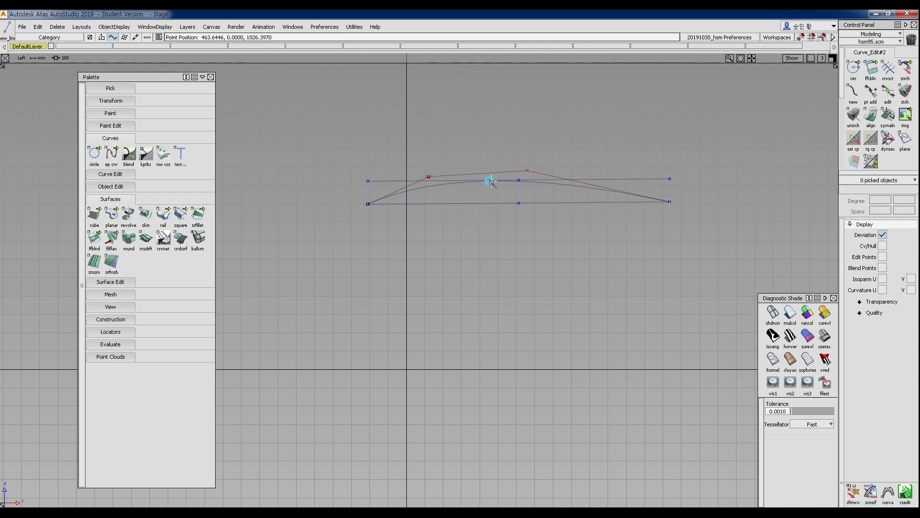
click(489, 203)
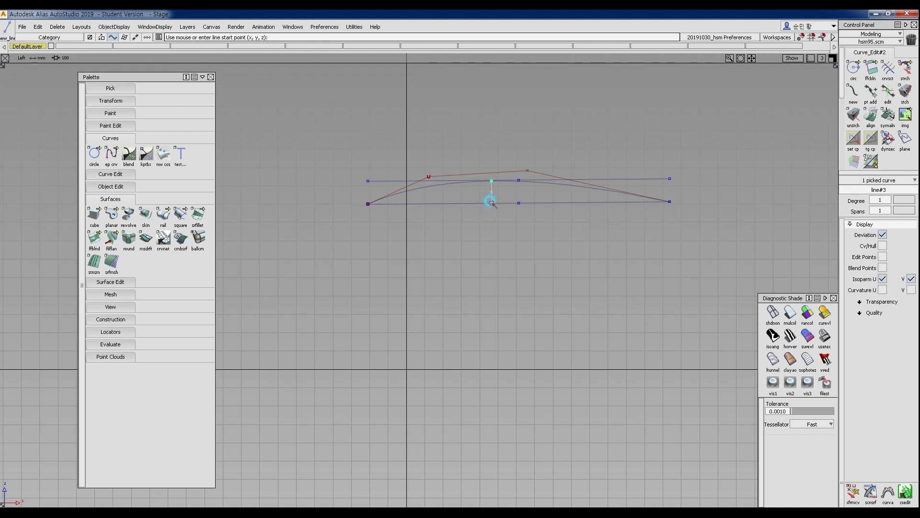
ctrl+shift+drag(504, 286, 503, 216)
Step: Pick the upper horizontal line touching the curve's highest point and delete it
ctrl+shift+drag(576, 156, 622, 180)
click(640, 185)
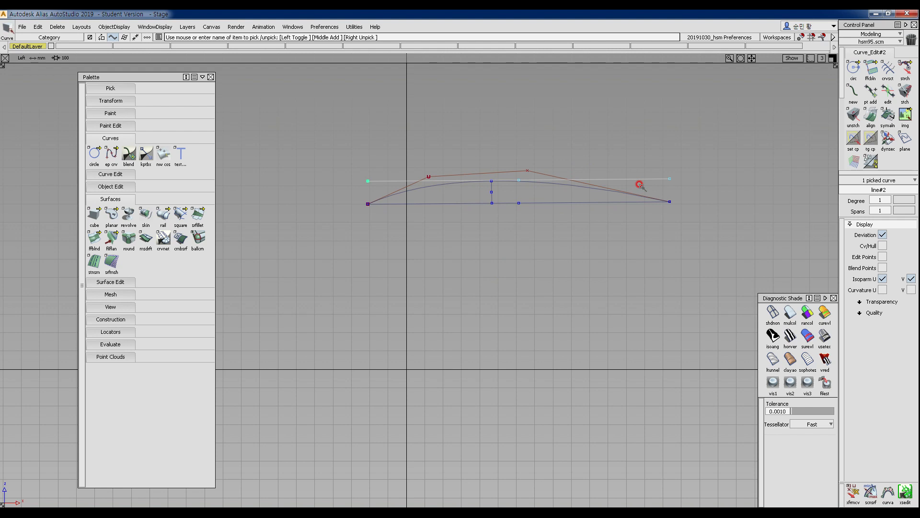
key(Delete)
click(412, 292)
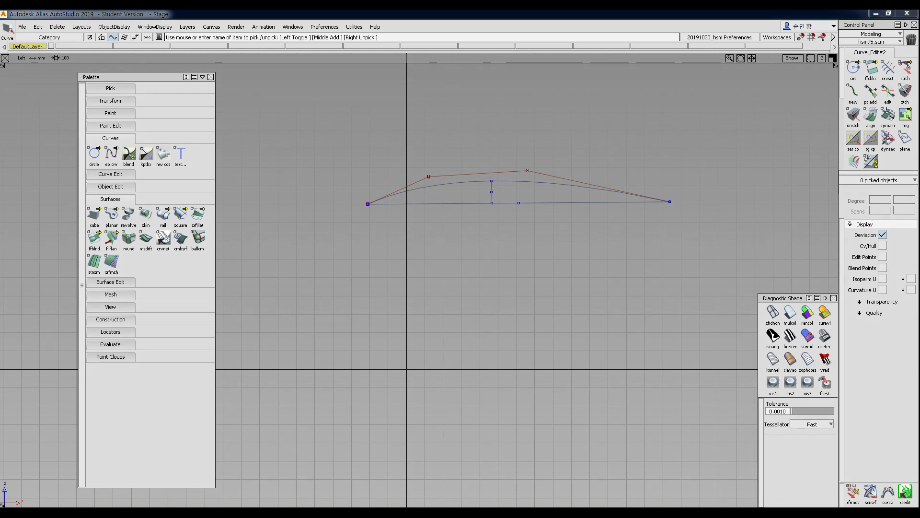
Step: Mark the base line's two parts on either side of the vertical line in red pen, labelled 1 and 1 1/2
mouse_move(367, 204)
mouse_down()
mouse_move(384, 215)
mouse_move(476, 214)
mouse_move(493, 203)
mouse_move(547, 229)
mouse_move(648, 210)
mouse_move(666, 198)
mouse_up()
mouse_move(424, 229)
mouse_down()
mouse_move(420, 250)
mouse_move(438, 244)
mouse_up()
mouse_move(577, 222)
mouse_down()
mouse_move(568, 242)
mouse_move(600, 225)
mouse_move(586, 252)
mouse_move(619, 242)
mouse_up()
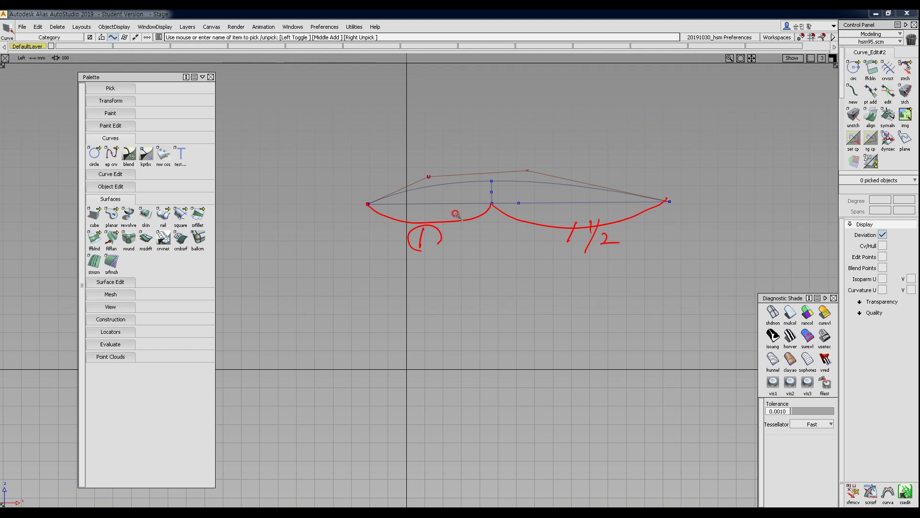
Step: Draw a new degree 3 edit point curve between the roof curve's two end points
ctrl+shift+click(340, 211)
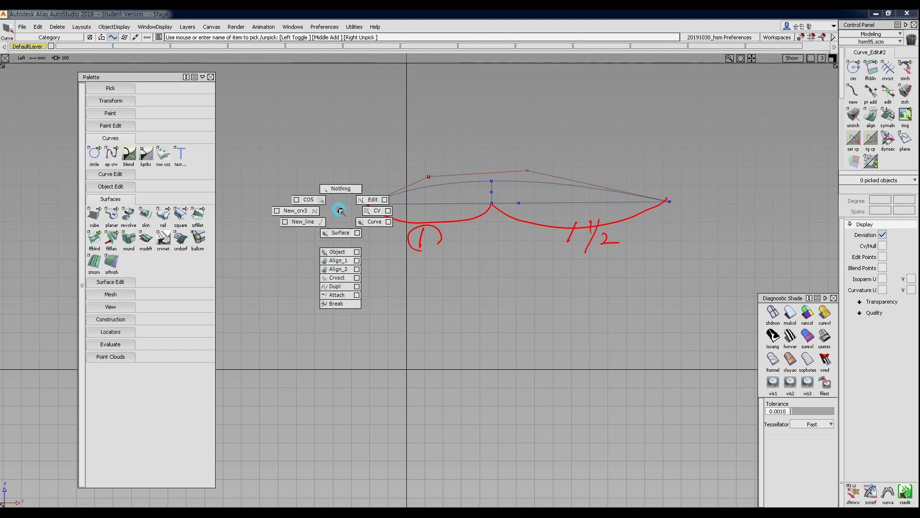
ctrl+shift+drag(340, 210, 317, 210)
ctrl+click(360, 200)
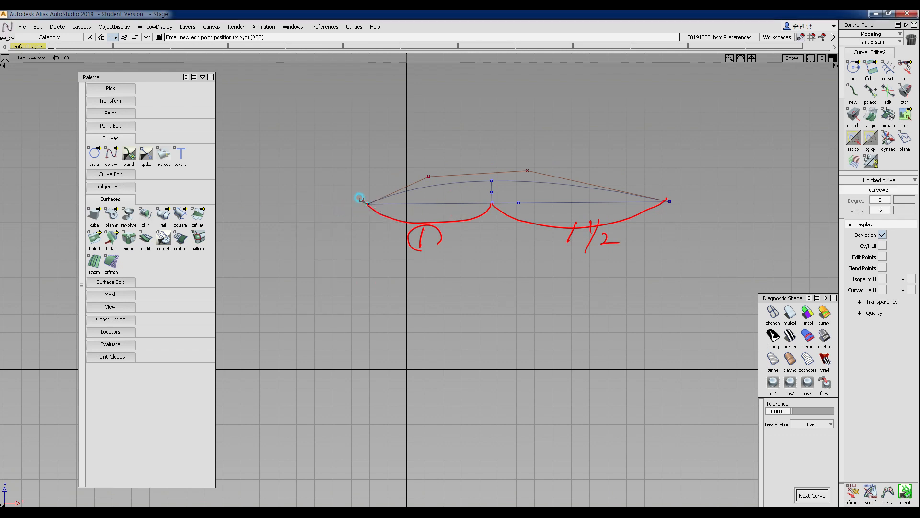
ctrl+click(689, 190)
Step: Clear the pen marks, and raise the new curve's two middle CVs until it arches just below the roof curve
ctrl+shift+drag(481, 267, 481, 205)
ctrl+shift+drag(414, 207, 476, 193)
drag(457, 189, 579, 222)
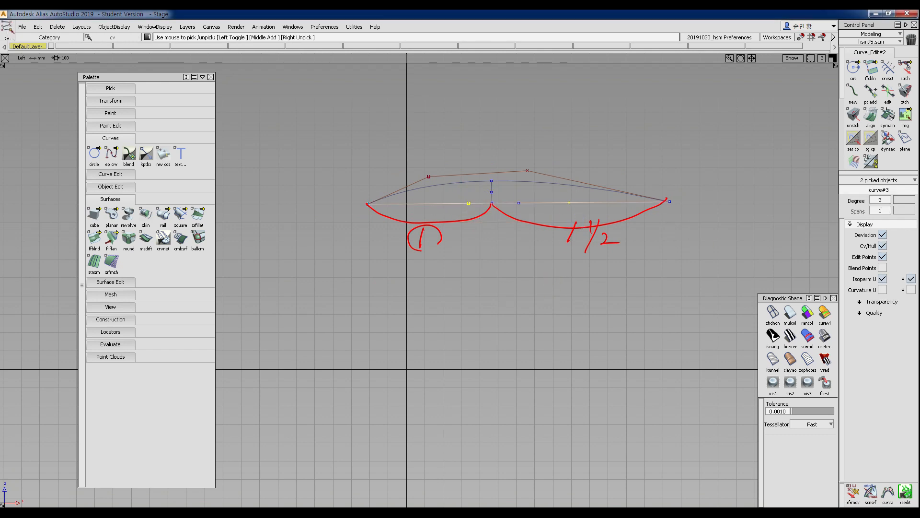
key(Escape)
alt+shift+right_drag(504, 229, 546, 158)
alt+shift+middle_drag(504, 217, 412, 376)
ctrl+shift+right_drag(504, 317, 503, 294)
drag(487, 297, 488, 236)
right_drag(499, 263, 500, 269)
ctrl+shift+drag(466, 301, 449, 205)
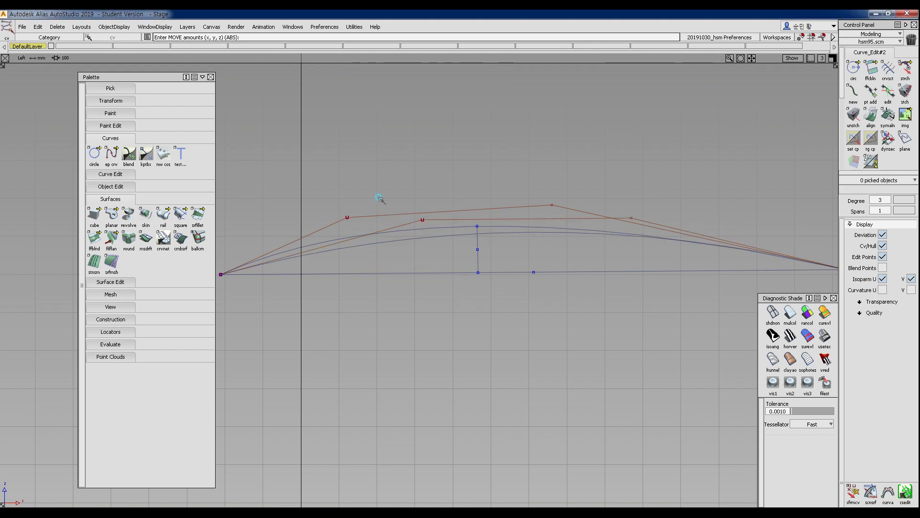
Step: Move the evenly spaced curve's front middle CV forward and slightly up
drag(382, 198, 442, 240)
ctrl+shift+right_drag(449, 269, 448, 234)
mouse_move(430, 250)
mouse_down()
mouse_move(424, 236)
mouse_move(383, 236)
mouse_up()
Step: Pick the whole evenly spaced curve, move it straight up clear of the roof curve, and clear the selection
ctrl+shift+drag(492, 275, 494, 211)
ctrl+shift+drag(368, 168, 384, 184)
drag(383, 184, 394, 206)
mouse_move(564, 262)
alt+shift+right_down()
mouse_move(516, 287)
mouse_move(479, 326)
alt+shift+right_up()
ctrl+shift+drag(466, 373, 470, 330)
right_drag(471, 331, 471, 295)
ctrl+shift+drag(457, 314, 456, 300)
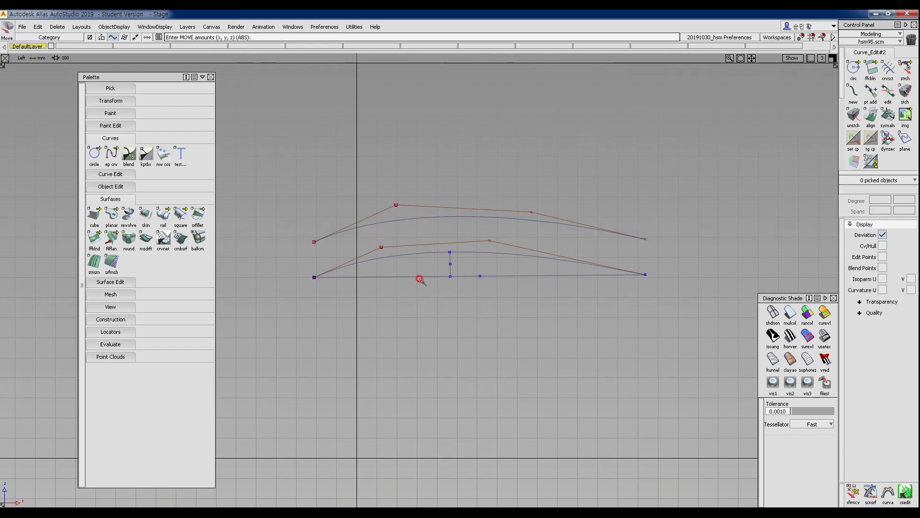
Step: Pick both arched curves together to highlight their hulls, and clear the selection
ctrl+shift+drag(416, 191, 455, 213)
drag(452, 212, 471, 262)
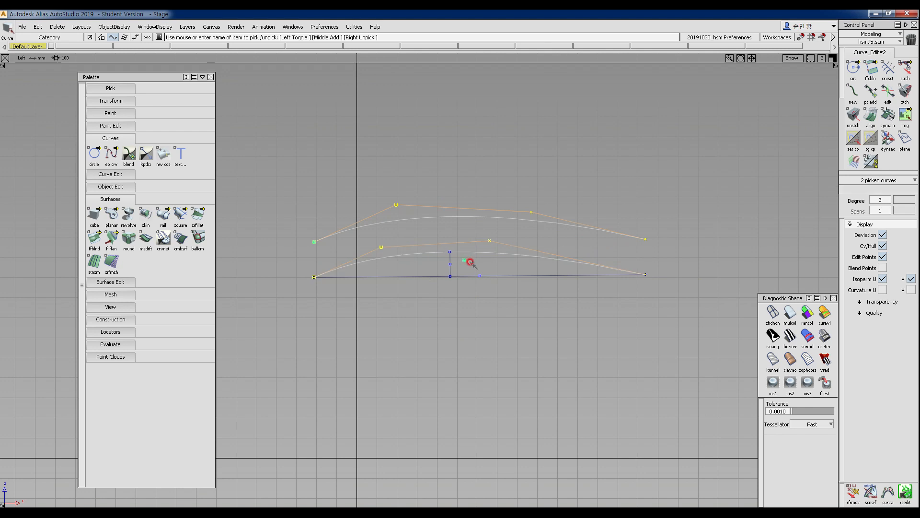
ctrl+shift+drag(462, 329, 465, 240)
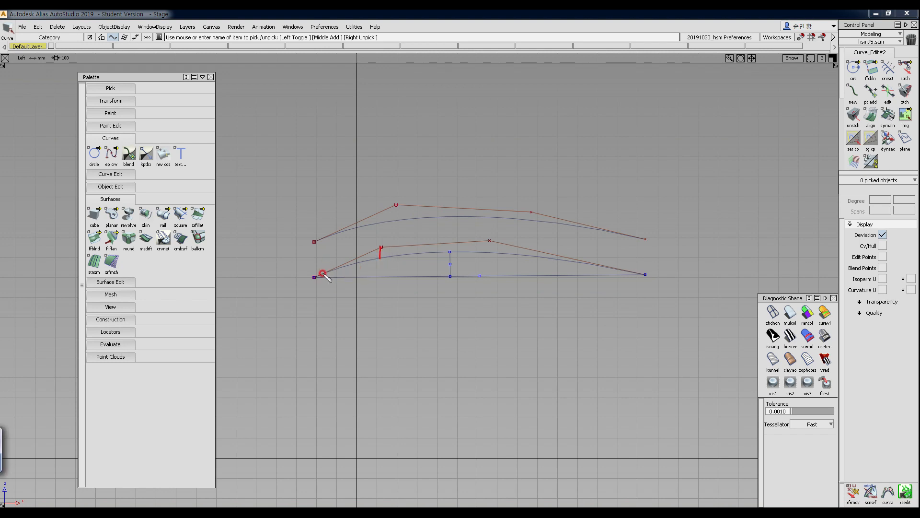
Step: Trace the lower roof curve in red pen and mark its two middle CVs with short strokes down to the curve
mouse_move(323, 276)
mouse_down()
mouse_move(440, 253)
mouse_move(568, 261)
mouse_move(646, 282)
mouse_up()
drag(380, 249, 383, 258)
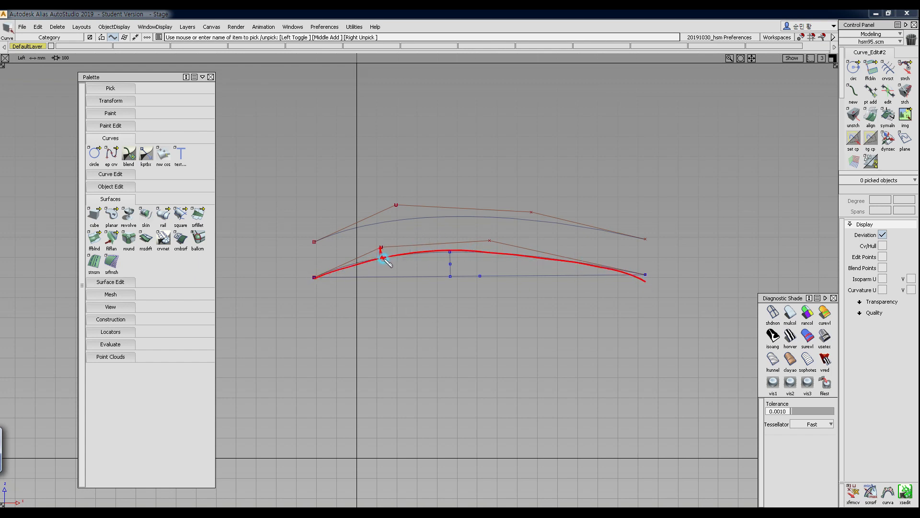
mouse_move(487, 251)
mouse_down()
mouse_move(490, 241)
mouse_move(486, 256)
mouse_up()
drag(376, 254, 378, 235)
drag(487, 243, 475, 275)
drag(383, 246, 382, 249)
drag(382, 256, 383, 258)
drag(488, 242, 486, 253)
Step: Point out the upper curve's two middle CVs relative to the curve, and clear the red pen marks
drag(395, 203, 400, 222)
mouse_move(531, 211)
mouse_down()
mouse_move(527, 219)
mouse_move(541, 221)
mouse_move(521, 228)
mouse_up()
mouse_move(395, 219)
mouse_down()
mouse_move(407, 229)
mouse_move(389, 231)
mouse_up()
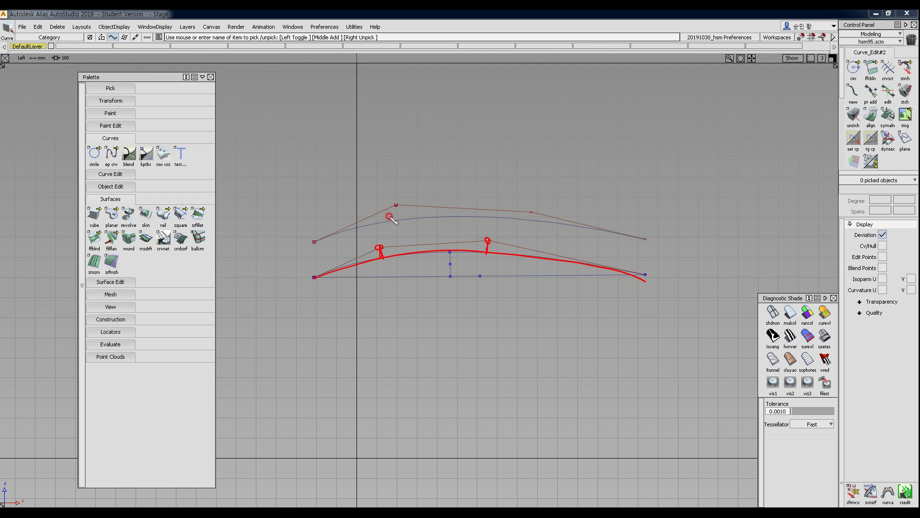
click(400, 205)
click(531, 212)
click(464, 196)
mouse_move(439, 276)
mouse_down()
mouse_move(413, 259)
mouse_move(435, 277)
mouse_up()
key(Escape)
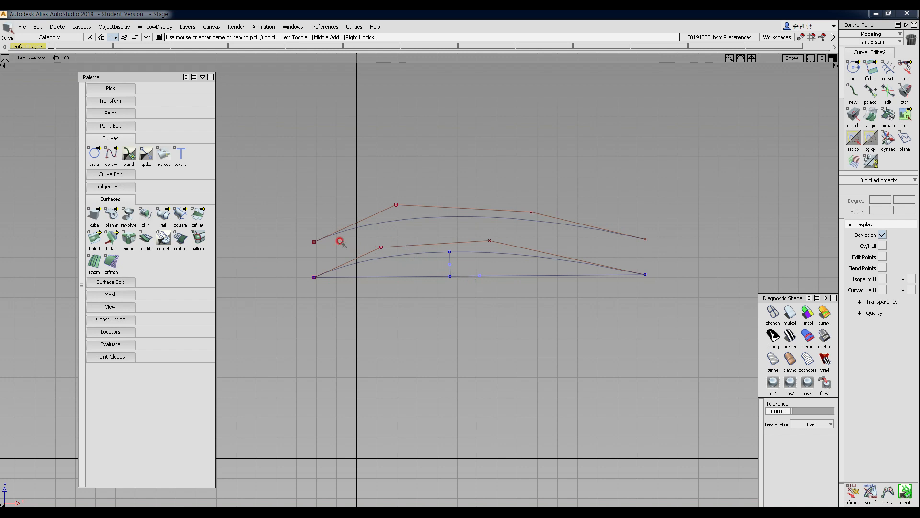
Step: Pick all four CVs of the lower roof curve
ctrl+shift+drag(339, 241, 395, 254)
drag(462, 234, 516, 257)
drag(594, 258, 683, 294)
drag(300, 265, 340, 308)
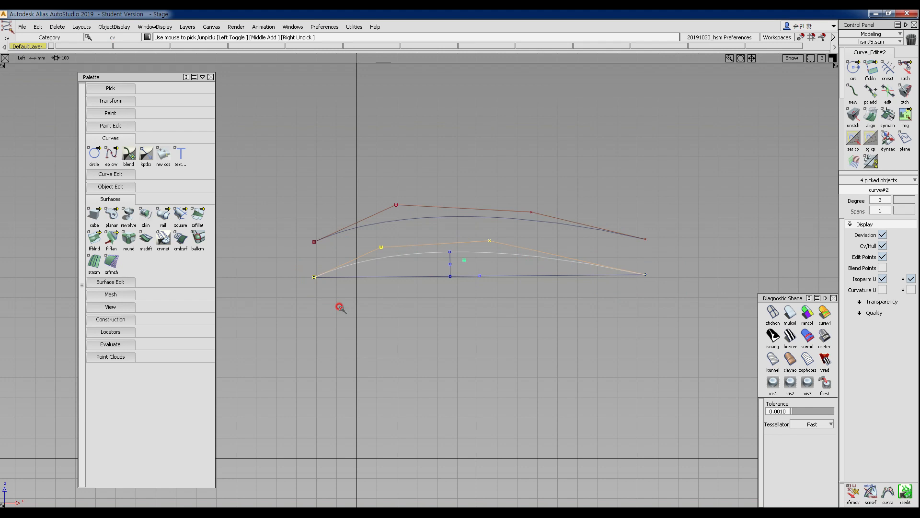
Step: Clear the CV picks, and delete the straight base line and the vertical line under the lower curve
ctrl+shift+drag(402, 316, 404, 349)
ctrl+shift+drag(416, 268, 484, 297)
key(Delete)
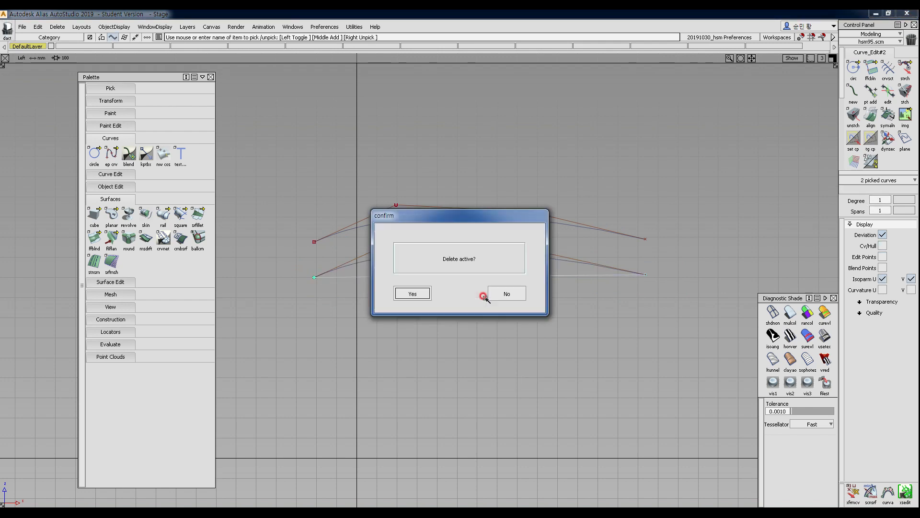
click(408, 293)
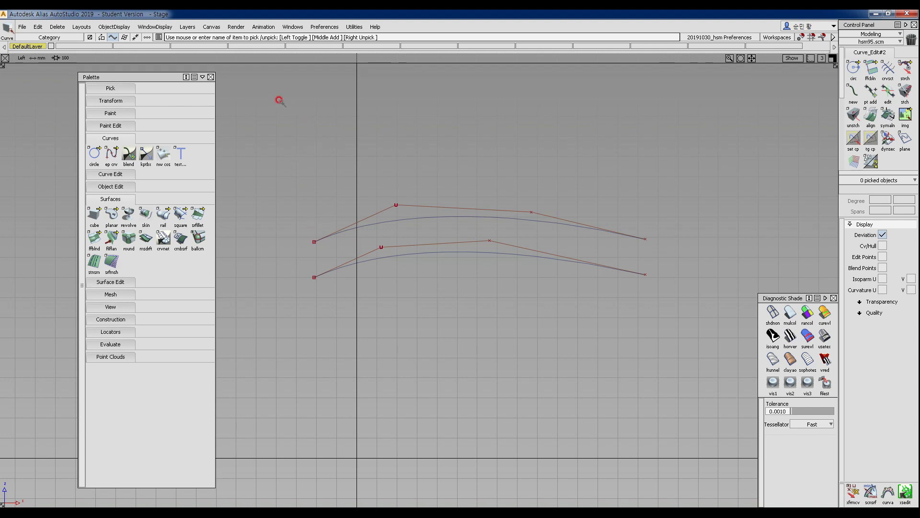
Step: Pick the lower curve's front middle CV, raise it slightly, and shift it forward and back to vary the curve's shape
click(401, 250)
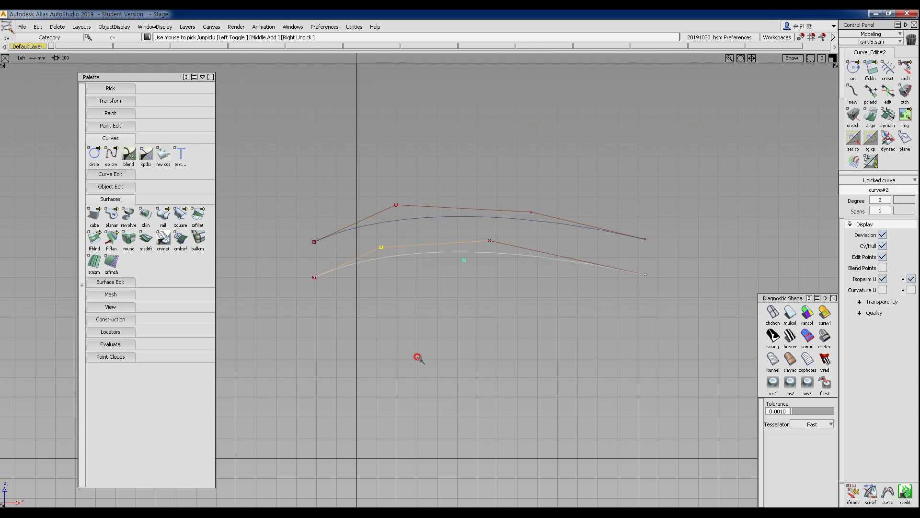
ctrl+shift+middle_drag(418, 357, 421, 320)
right_drag(421, 327, 418, 318)
middle_drag(441, 332, 409, 332)
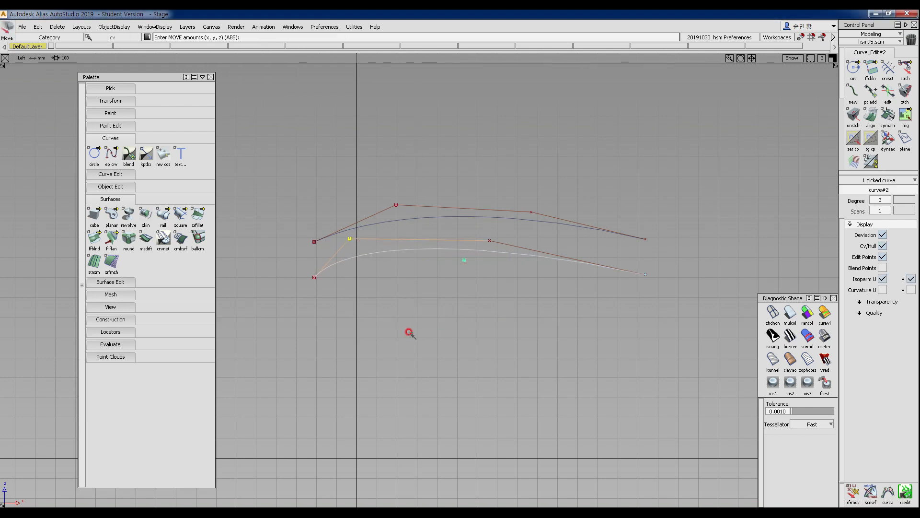
right_drag(409, 332, 481, 334)
middle_drag(427, 328, 483, 327)
drag(483, 327, 466, 340)
right_drag(463, 340, 463, 331)
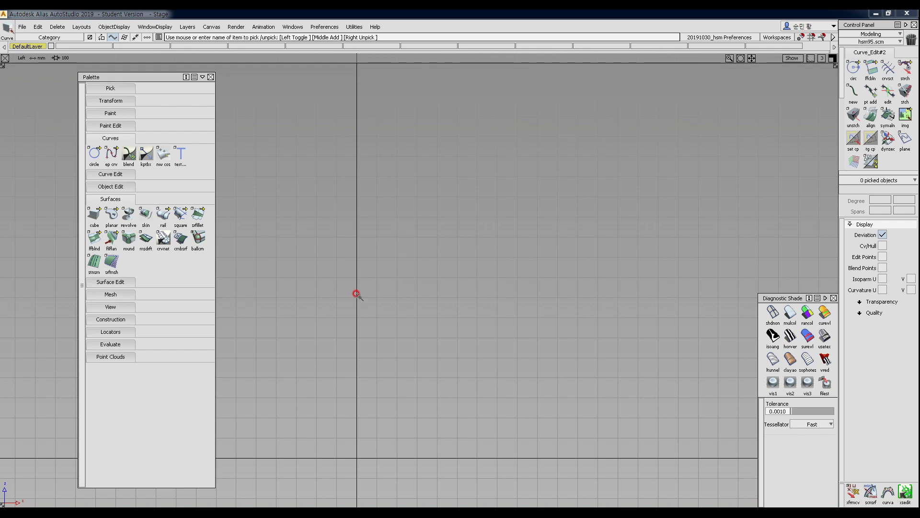
Step: Open the Camera Editor for the Left camera and expand its image plane settings
click(293, 27)
mouse_move(309, 74)
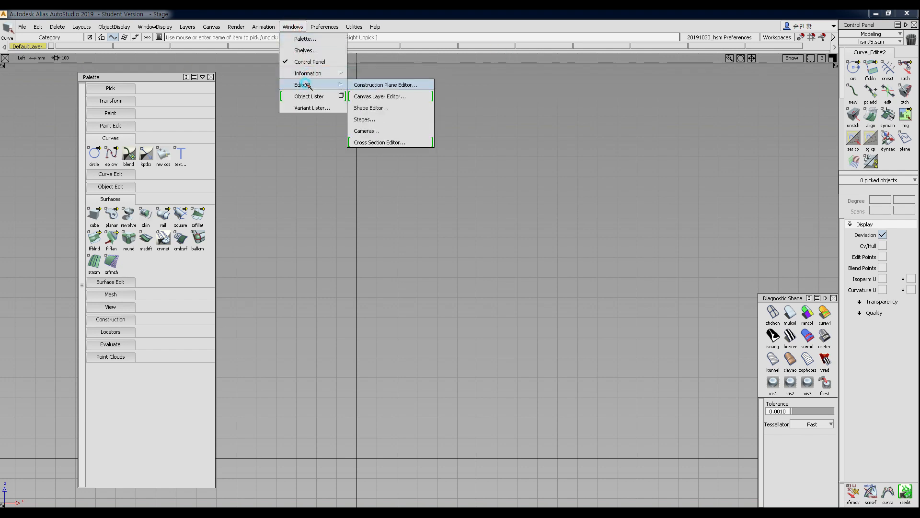
click(365, 131)
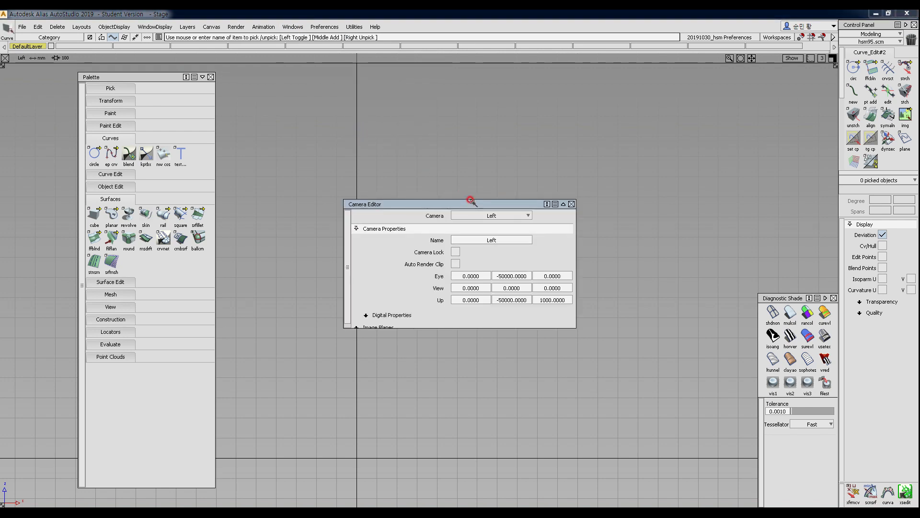
drag(469, 201, 489, 116)
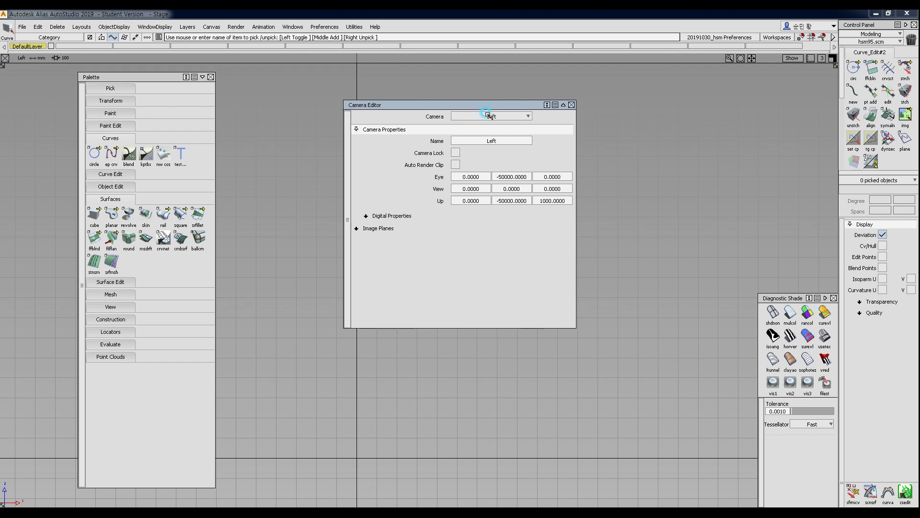
click(357, 229)
Step: Try to add the file 20130503_maserati_modeling from the G: drive's Modeling\Maserati folder as an image plane
click(367, 240)
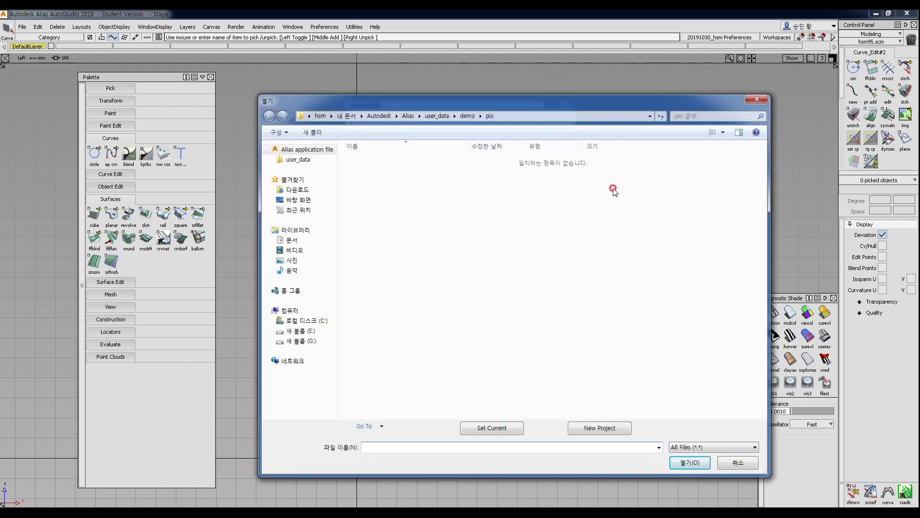
click(311, 330)
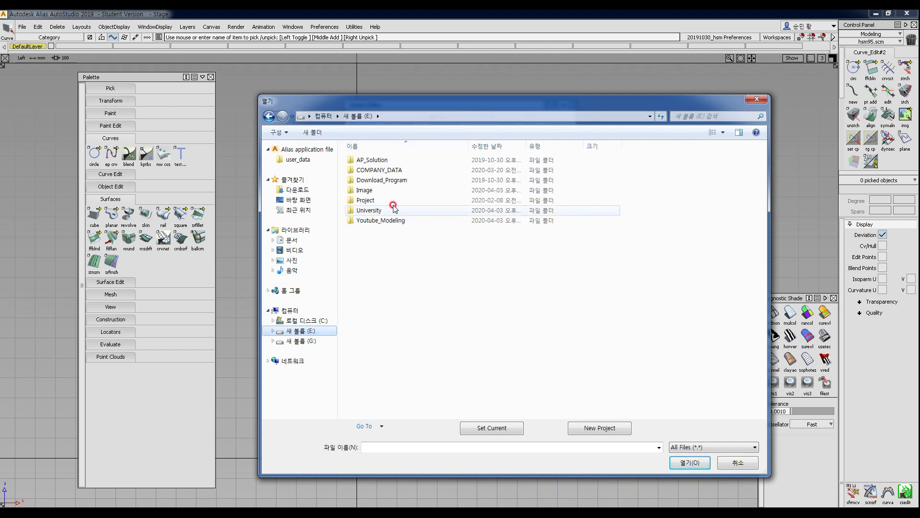
double_click(372, 199)
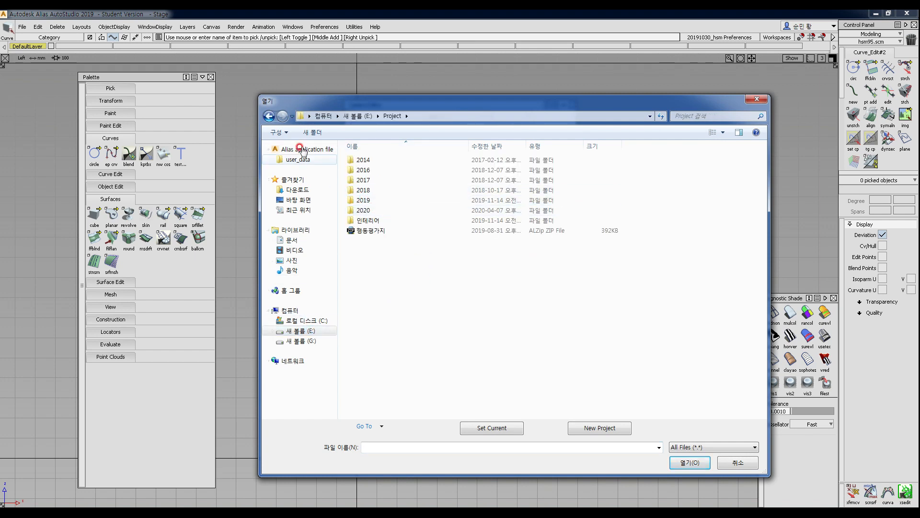
click(269, 116)
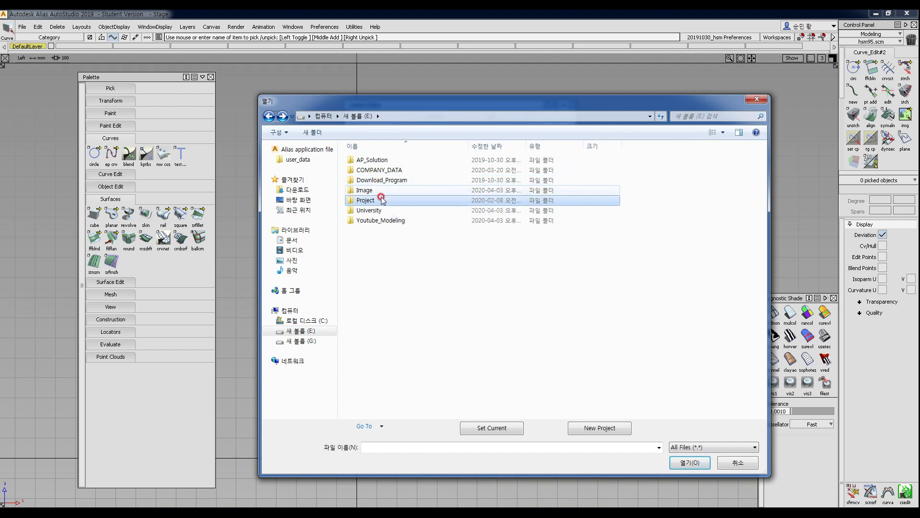
click(302, 341)
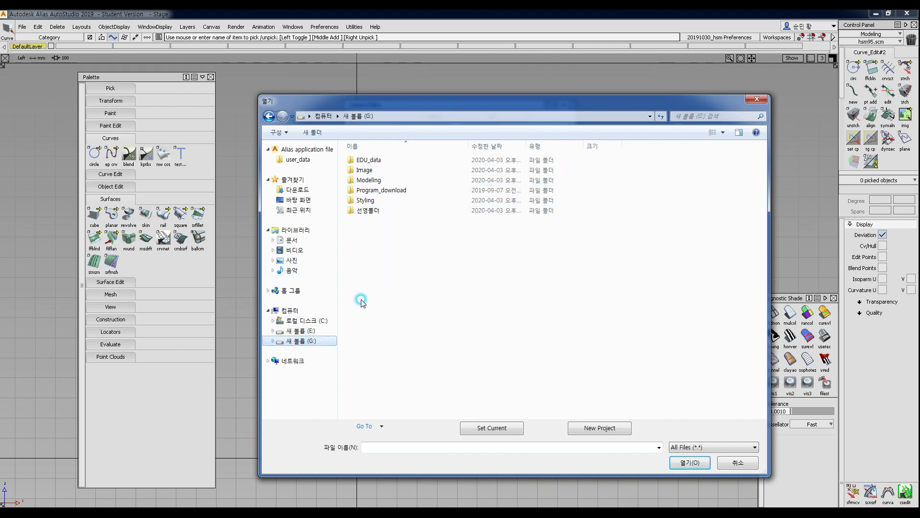
double_click(375, 179)
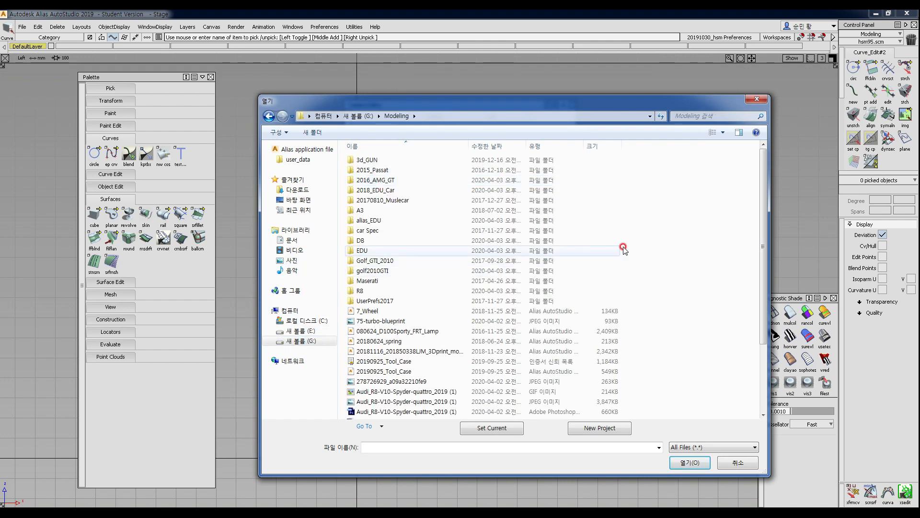
drag(761, 245, 762, 251)
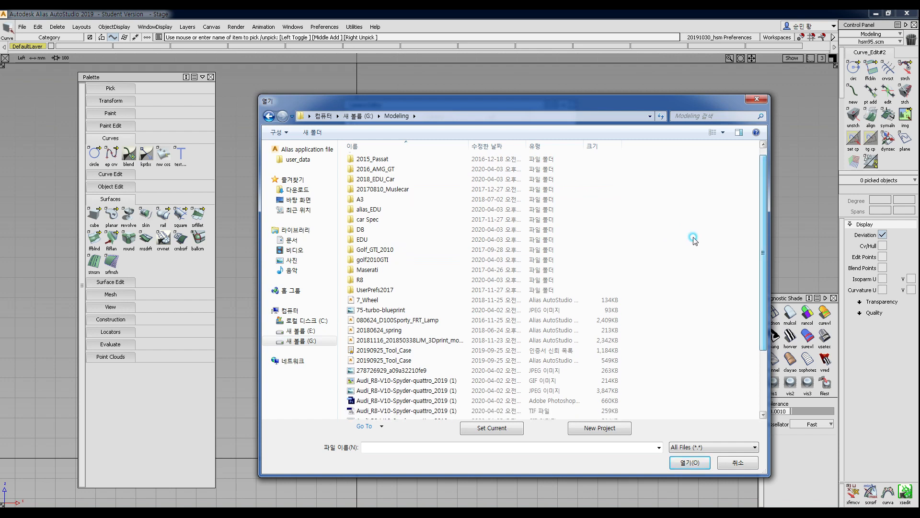
double_click(374, 270)
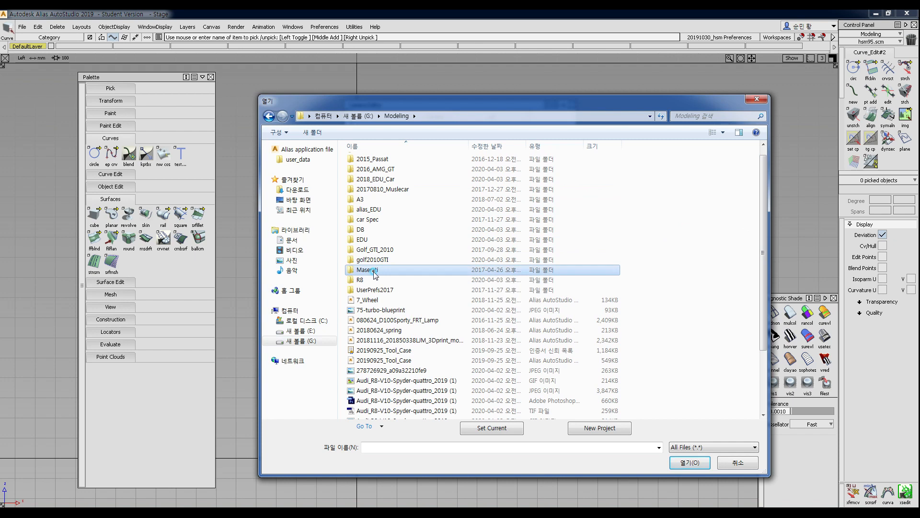
click(396, 181)
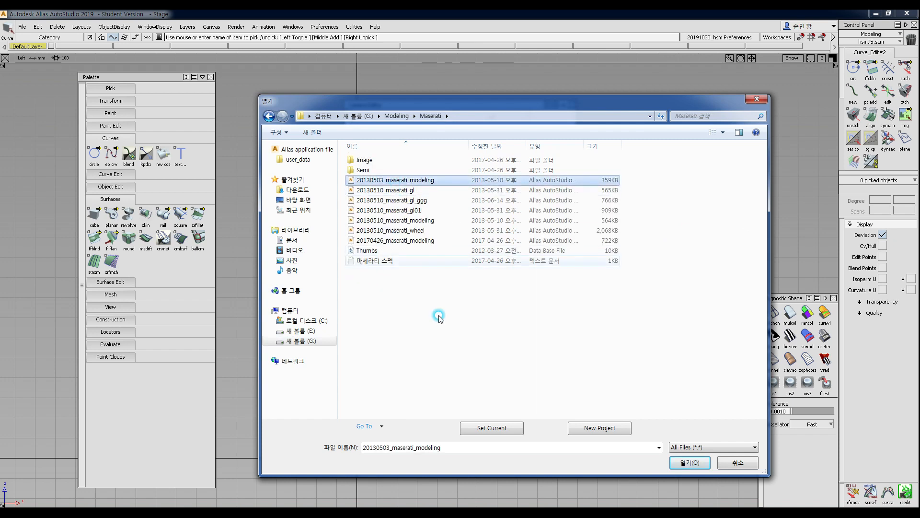
click(691, 463)
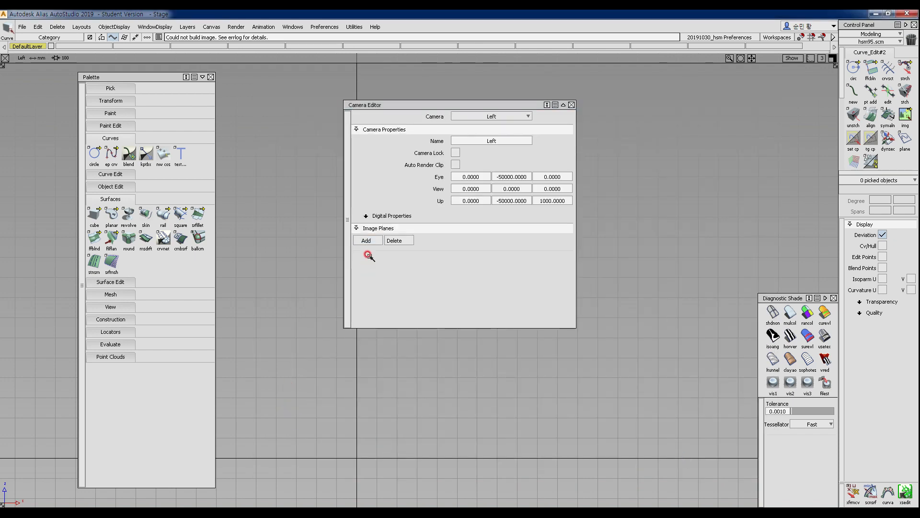
Step: Add maserati-quattroporte-07-1 from the Maserati Image folder as an image plane of the Left camera
drag(475, 102, 512, 94)
click(403, 232)
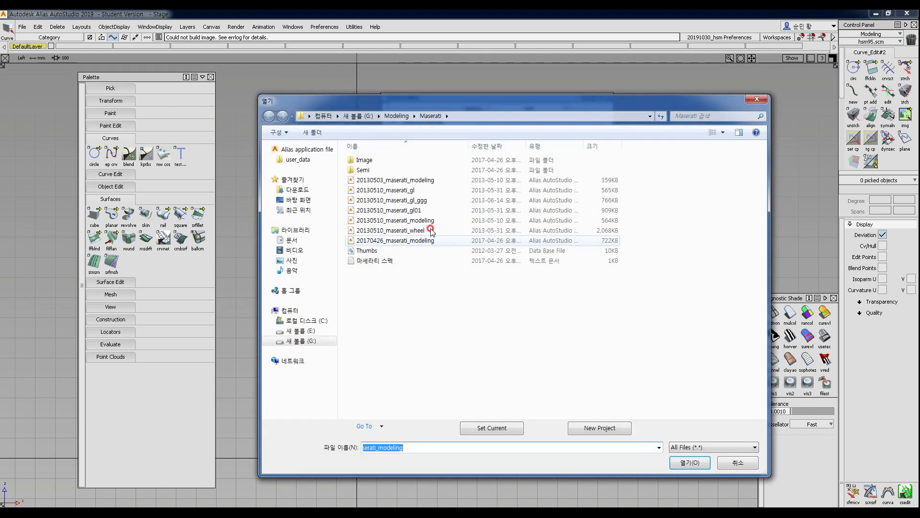
double_click(364, 160)
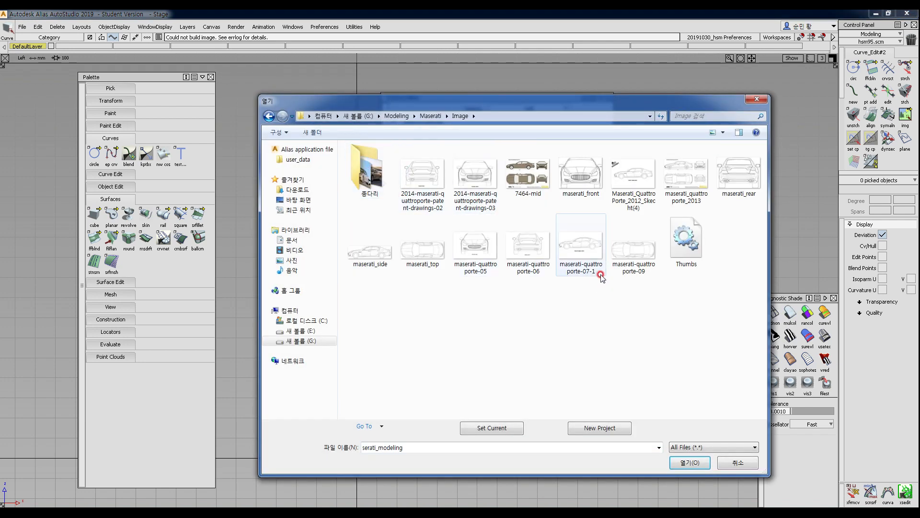
click(593, 249)
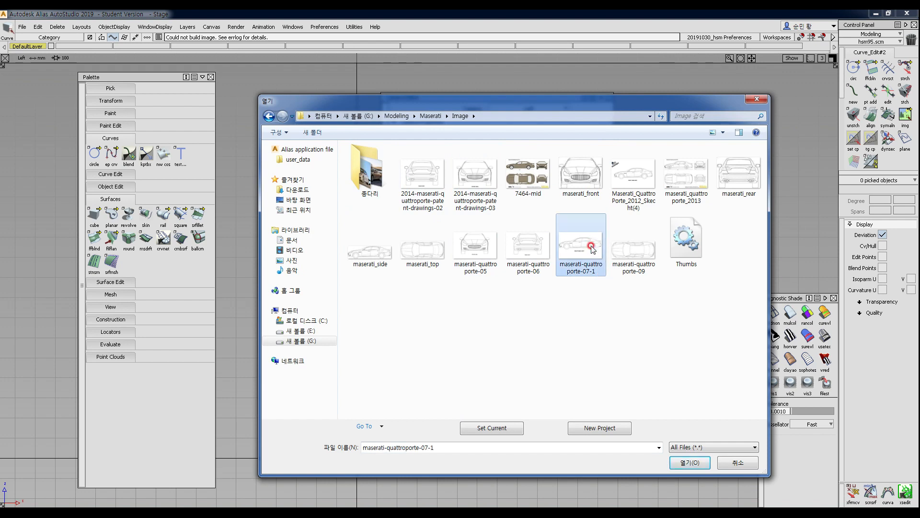
click(425, 254)
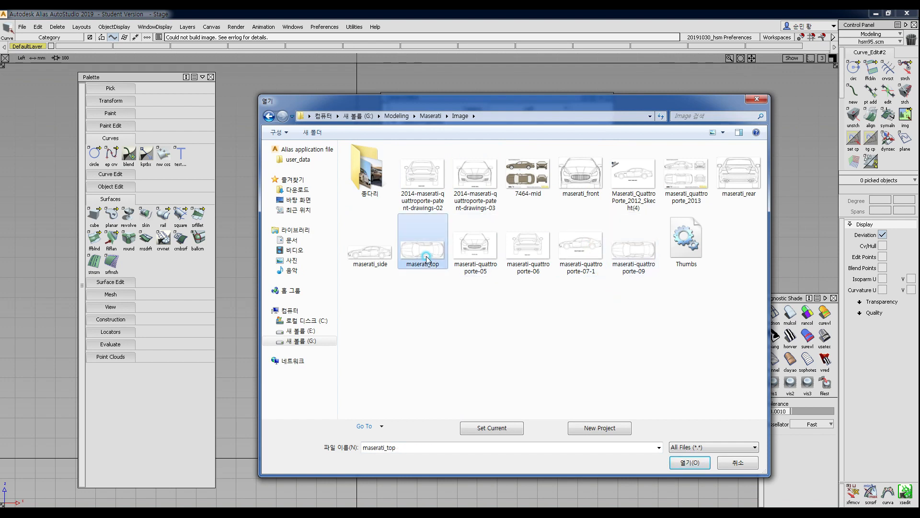
click(570, 244)
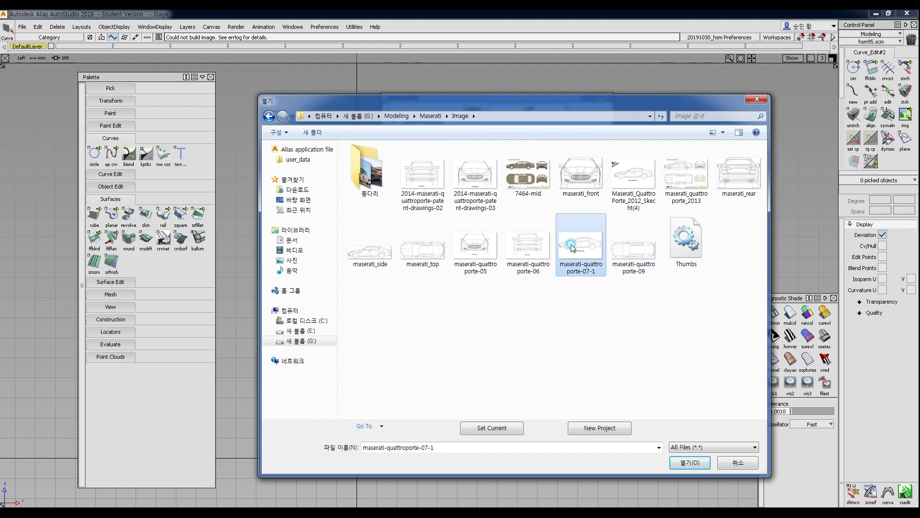
click(690, 463)
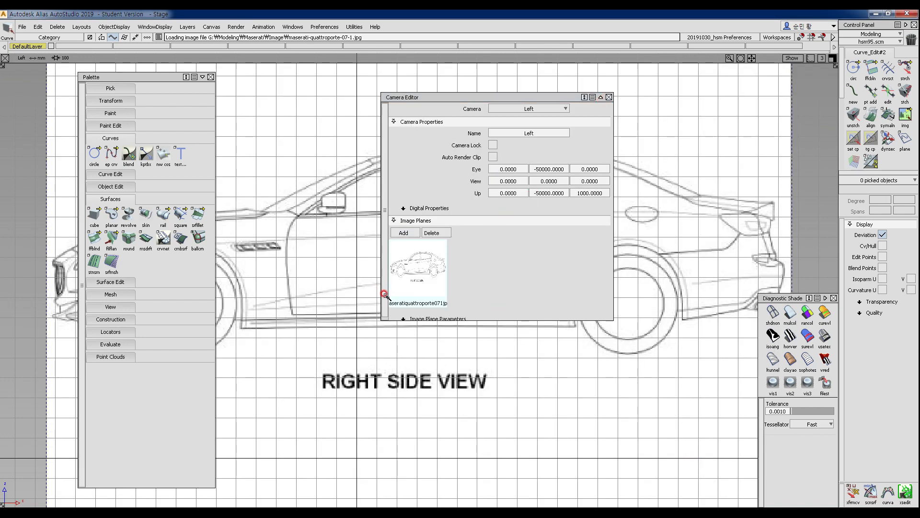
Step: Set the image plane's RGB Mult to grey 148, 148, 149 sampled from the view background, and close the colour and Camera editors
drag(385, 294, 385, 305)
click(435, 316)
scroll(436, 316, down, 5)
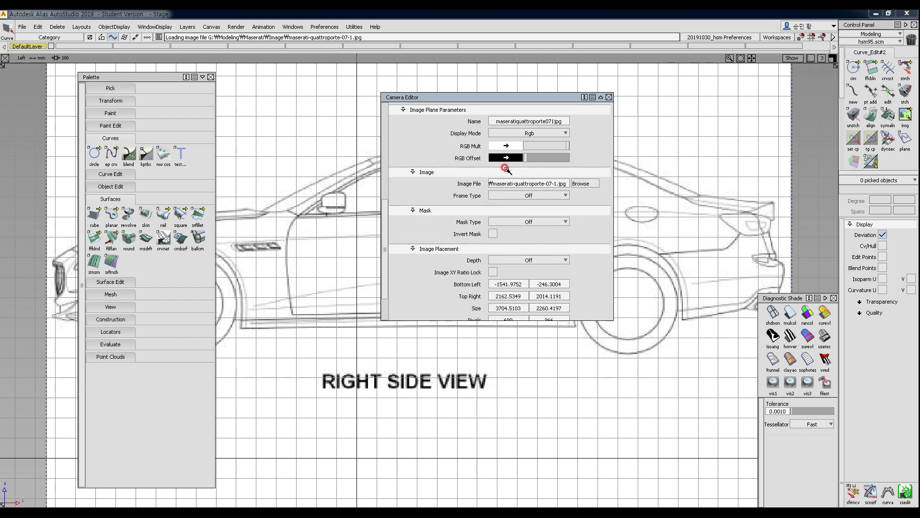
click(507, 144)
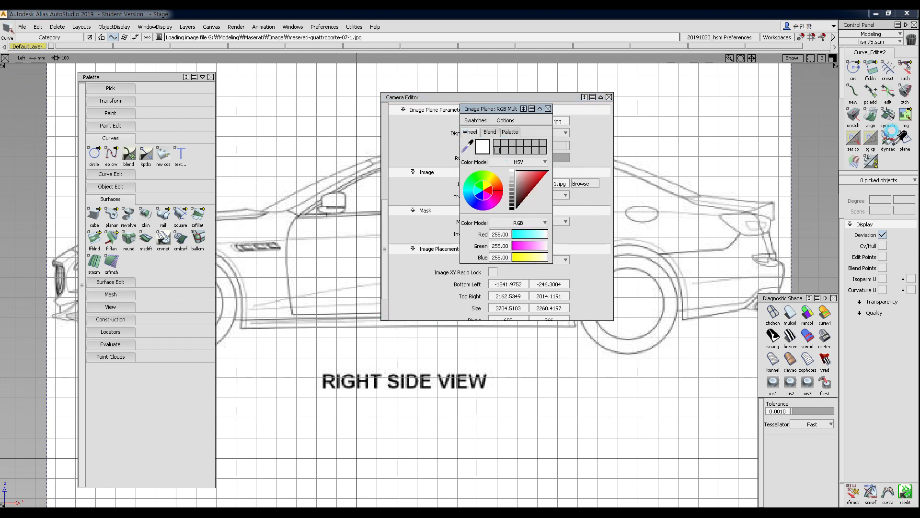
click(812, 139)
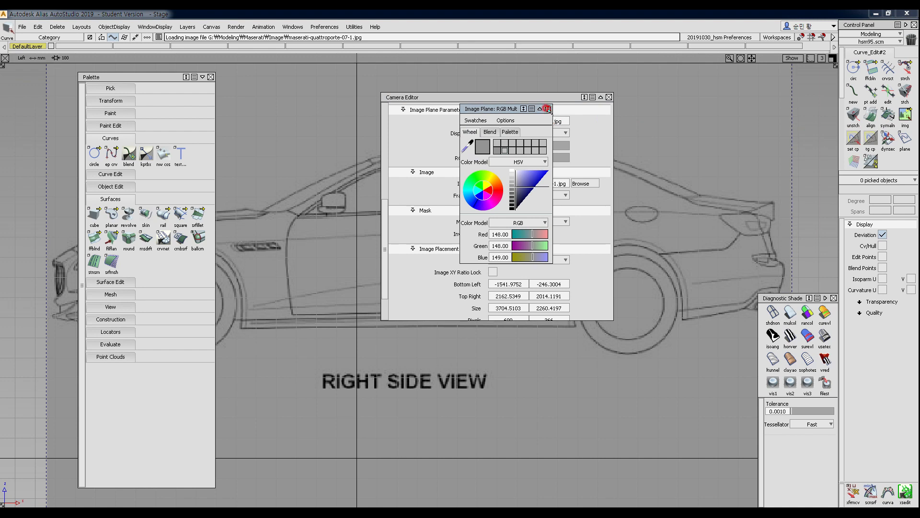
click(548, 109)
click(609, 96)
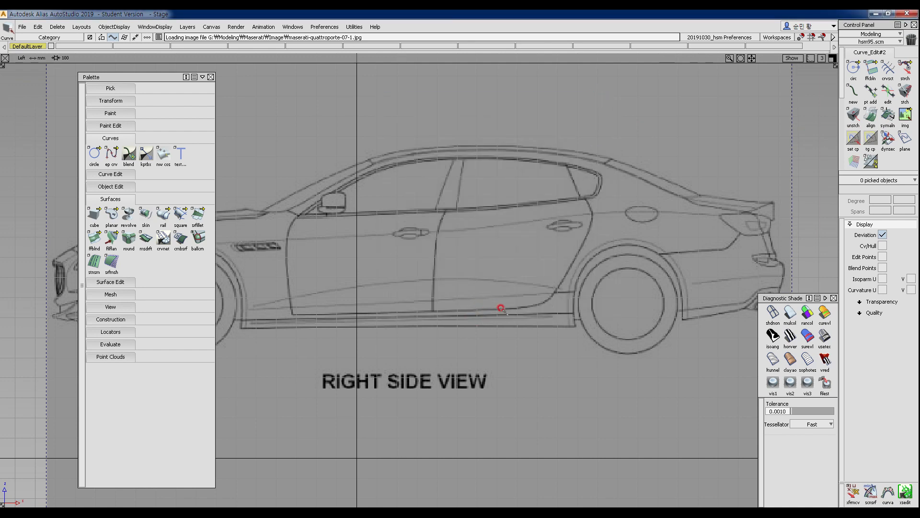
Step: Draw a horizontal degree 3, single-span curve across the top of the roof, from above the mirror to above the trunk
alt+shift+middle_drag(450, 283, 498, 323)
alt+shift+right_drag(498, 324, 469, 314)
alt+shift+middle_drag(469, 315, 512, 291)
alt+shift+right_drag(514, 324, 526, 282)
alt+shift+middle_drag(526, 281, 403, 312)
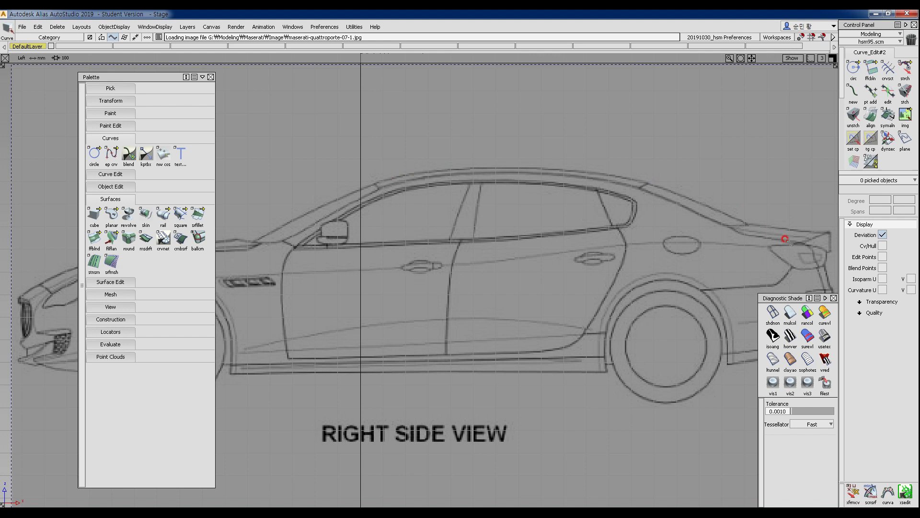
alt+shift+middle_drag(330, 189, 373, 251)
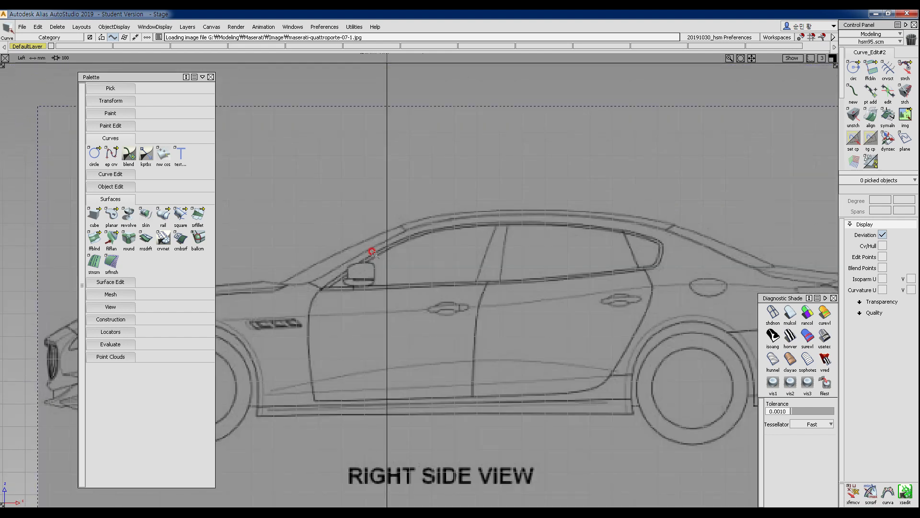
alt+shift+middle_drag(474, 247, 441, 237)
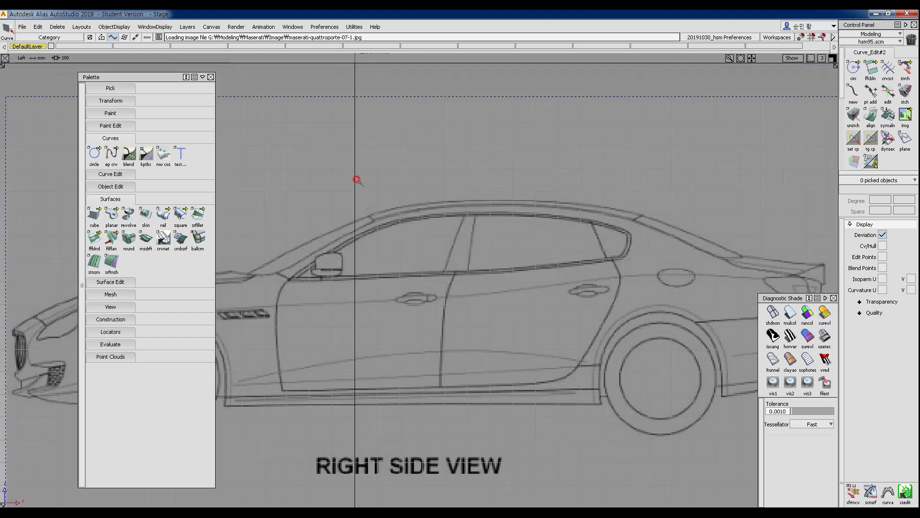
ctrl+shift+middle_drag(397, 198, 333, 198)
click(332, 199)
middle_click(691, 203)
Step: Raise the roof curve's two middle CVs together to arch the curve above the roofline
ctrl+shift+drag(497, 171, 351, 181)
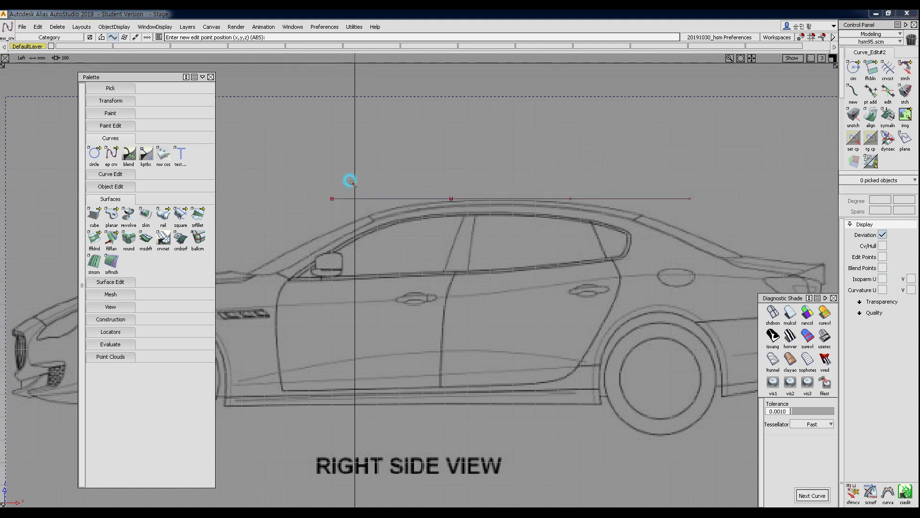
drag(419, 168, 623, 232)
ctrl+shift+right_drag(584, 323, 575, 254)
drag(569, 261, 533, 231)
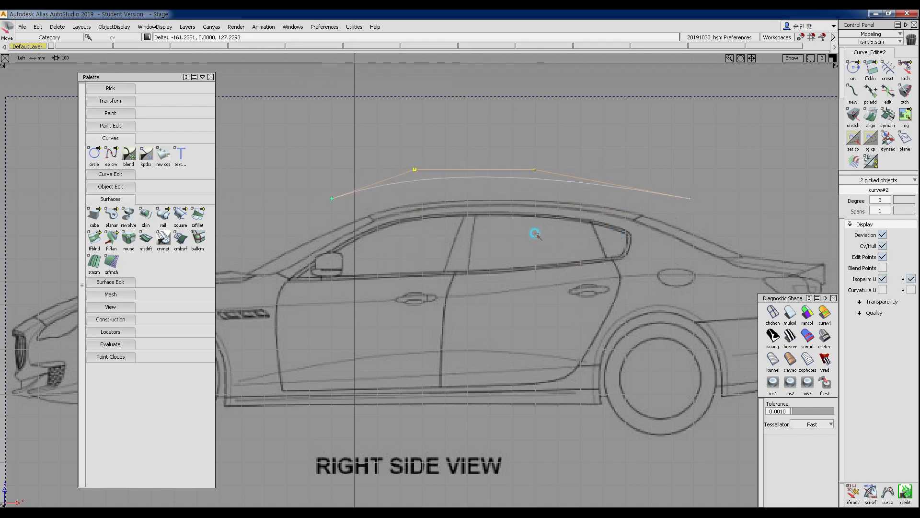
Step: Move the whole arched curve down onto the blueprint's roofline
ctrl+shift+drag(528, 267, 496, 155)
drag(443, 130, 496, 219)
ctrl+shift+right_drag(497, 266, 488, 211)
mouse_move(487, 209)
right_down()
mouse_move(482, 237)
mouse_move(491, 259)
mouse_move(489, 232)
right_up()
key(ctrl+z)
key(ctrl+z)
right_drag(489, 221, 490, 260)
middle_drag(491, 259, 487, 250)
right_drag(488, 251, 498, 258)
Step: Pick the roof curve and examine how closely it follows the blueprint's roofline along its length
alt+shift+middle_drag(461, 226, 448, 331)
ctrl+shift+drag(506, 236, 496, 165)
drag(495, 162, 560, 243)
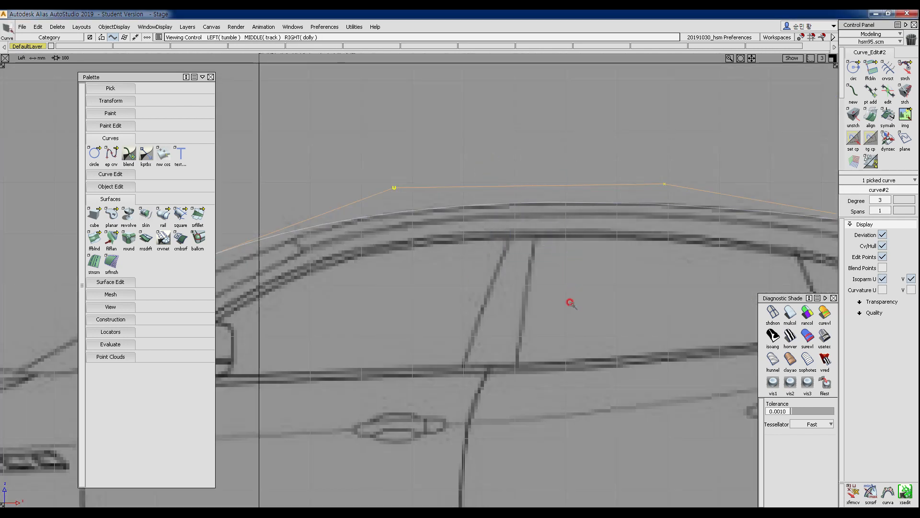
mouse_move(570, 303)
alt+shift+middle_down()
mouse_move(530, 296)
mouse_move(505, 320)
alt+shift+middle_up()
right_drag(503, 318, 363, 251)
ctrl+shift+drag(348, 213, 376, 250)
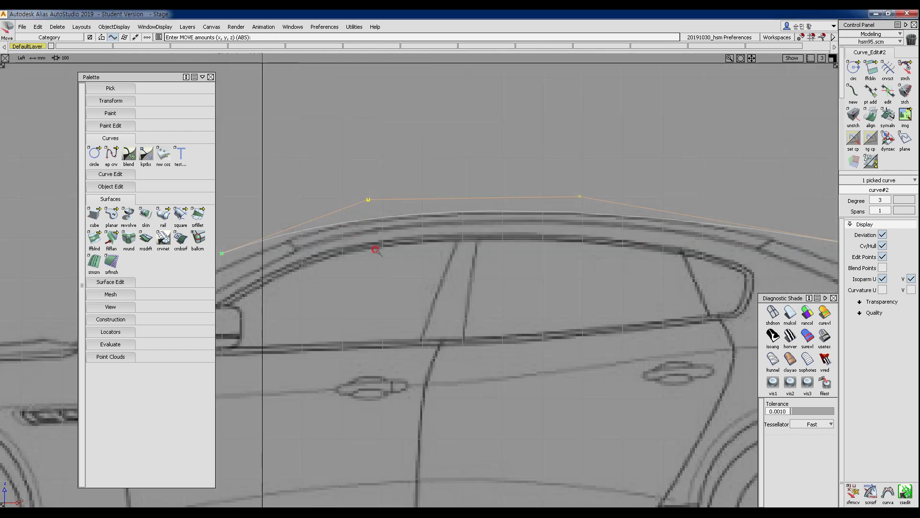
alt+shift+right_drag(532, 263, 505, 281)
alt+shift+middle_drag(505, 281, 481, 266)
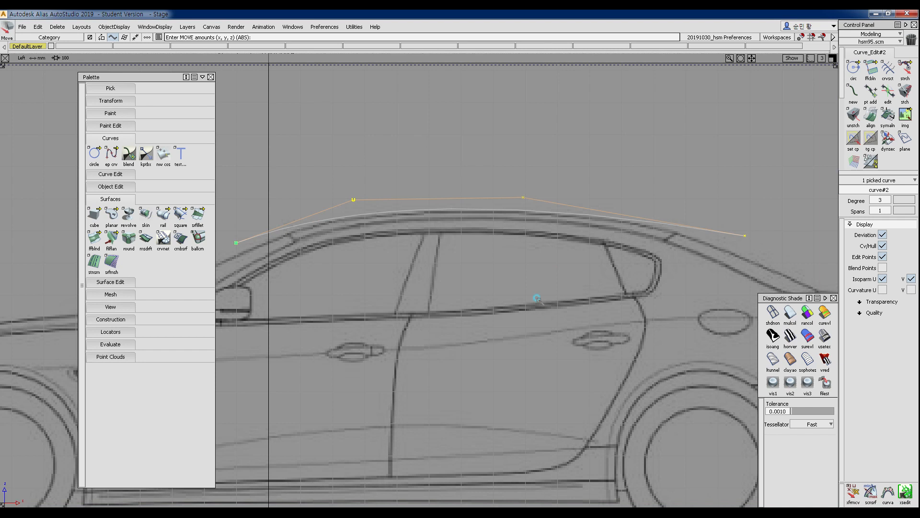
Step: Pick the roof curve's rear end CV and lower it slightly toward the blueprint line
ctrl+shift+drag(537, 298, 524, 224)
ctrl+shift+drag(653, 229, 686, 211)
drag(699, 202, 757, 243)
ctrl+shift+middle_drag(770, 267, 769, 222)
right_drag(769, 217, 769, 219)
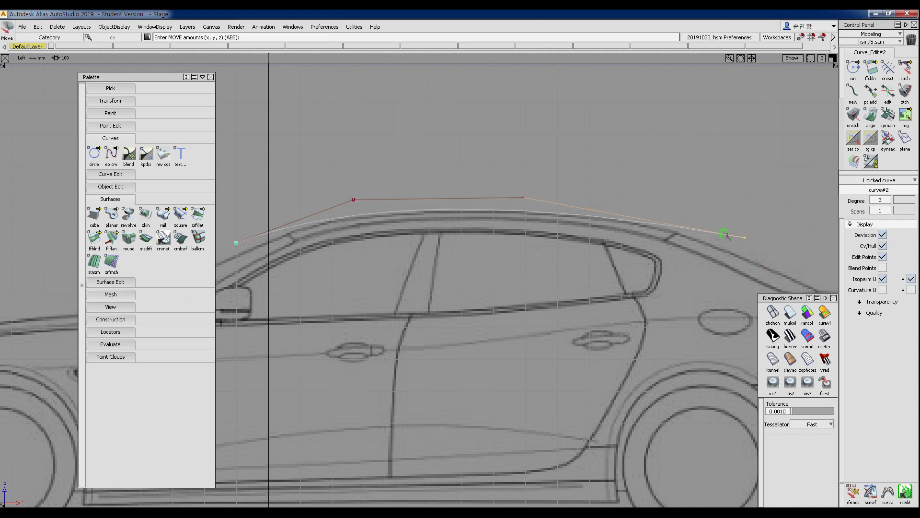
Step: Pick the roof curve's second CV from the front, lower it slightly, and clear the selection
alt+shift+middle_drag(442, 270, 517, 263)
ctrl+shift+drag(320, 269, 352, 217)
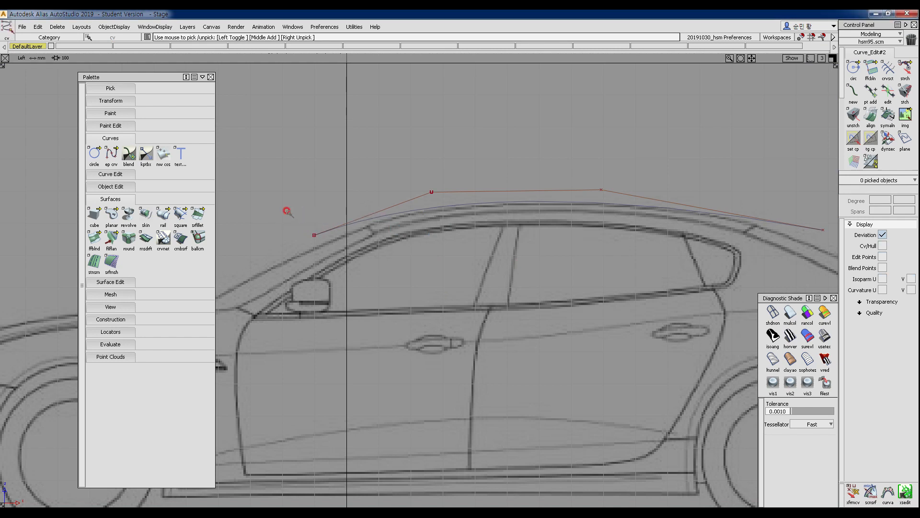
drag(385, 168, 457, 200)
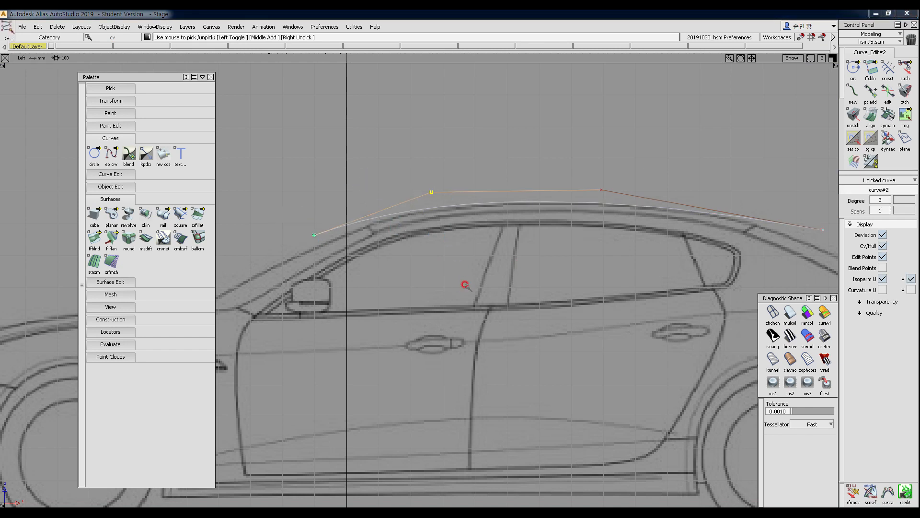
ctrl+shift+middle_drag(465, 284, 470, 242)
right_drag(470, 242, 469, 242)
ctrl+shift+drag(499, 278, 501, 216)
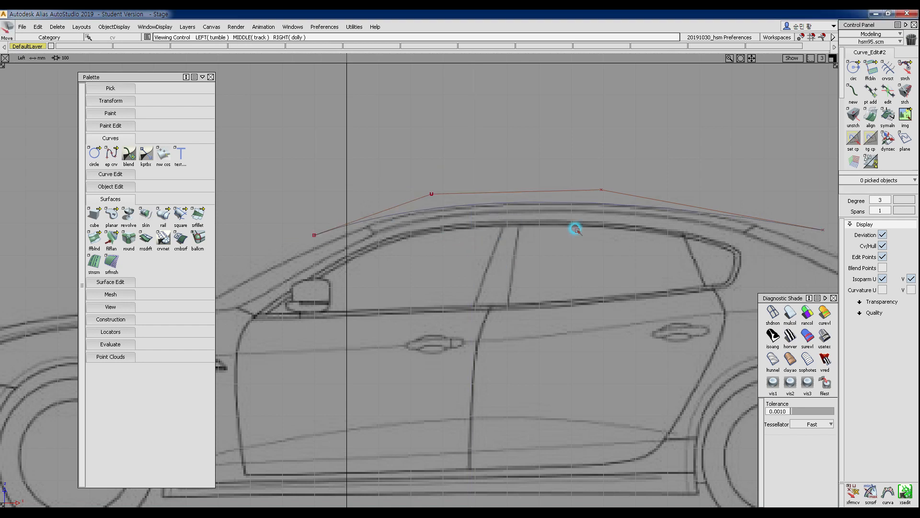
alt+shift+middle_drag(574, 227, 516, 230)
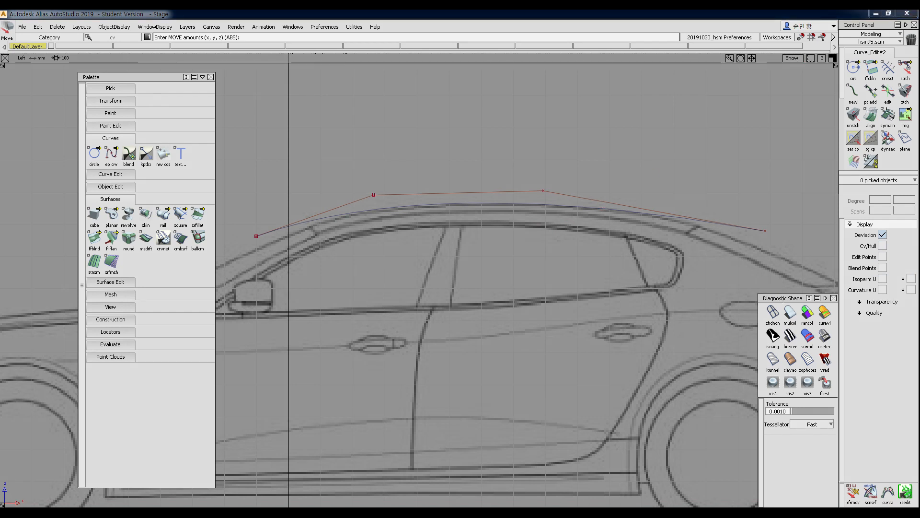
drag(253, 230, 254, 246)
drag(371, 185, 374, 204)
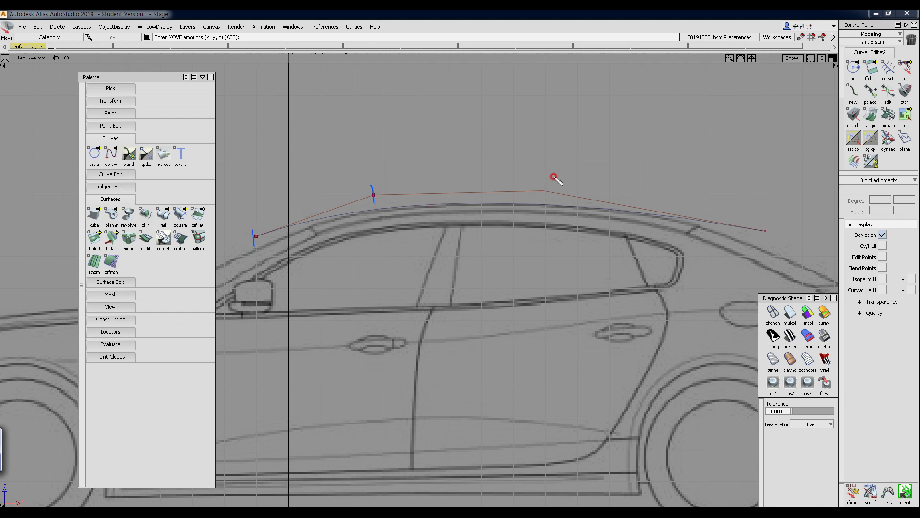
drag(546, 181, 544, 198)
drag(771, 211, 764, 242)
drag(314, 187, 316, 201)
drag(465, 168, 495, 176)
drag(639, 170, 647, 193)
mouse_move(254, 234)
mouse_down()
mouse_move(345, 175)
mouse_move(362, 192)
mouse_move(703, 180)
mouse_move(766, 231)
mouse_up()
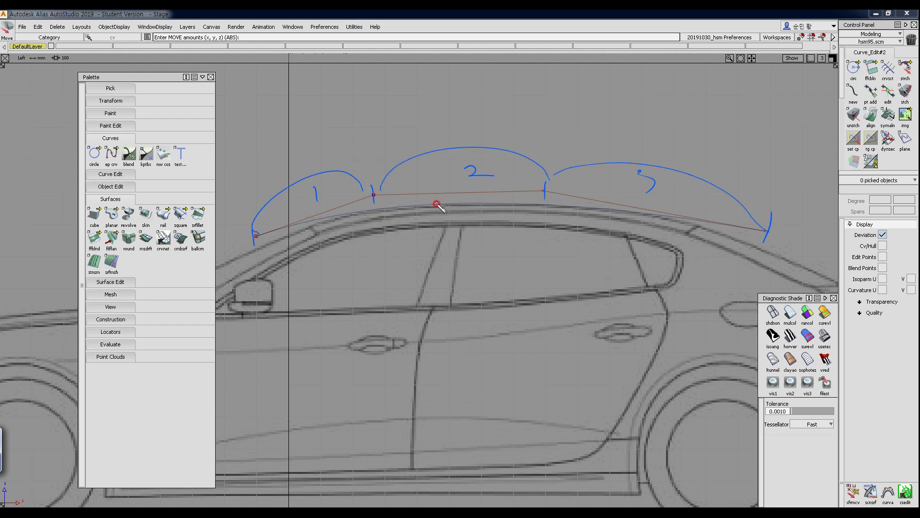
drag(438, 202, 558, 207)
mouse_move(545, 185)
mouse_down()
mouse_move(541, 211)
mouse_move(549, 186)
mouse_up()
key(e)
drag(507, 265, 514, 180)
key(e)
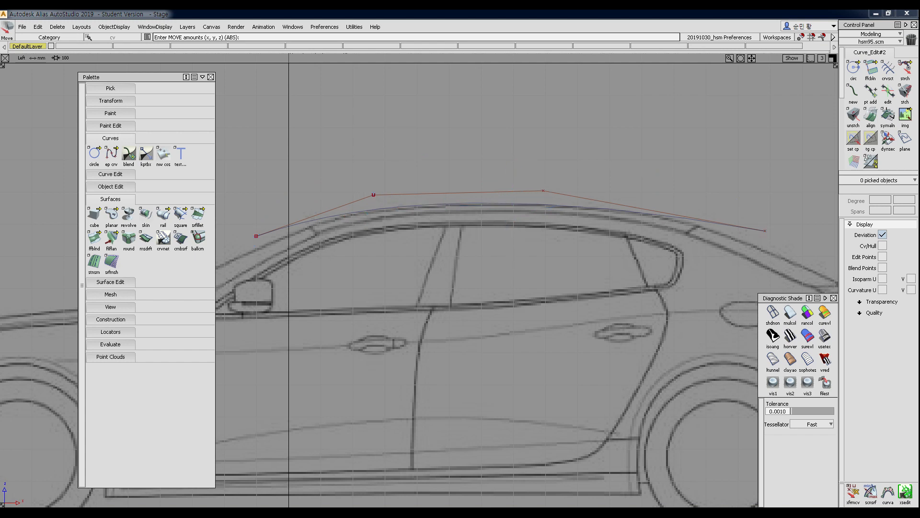
Step: Set the roof curve's degree to 5 and deselect the curve
ctrl+shift+drag(456, 167, 469, 172)
drag(470, 169, 524, 240)
click(880, 200)
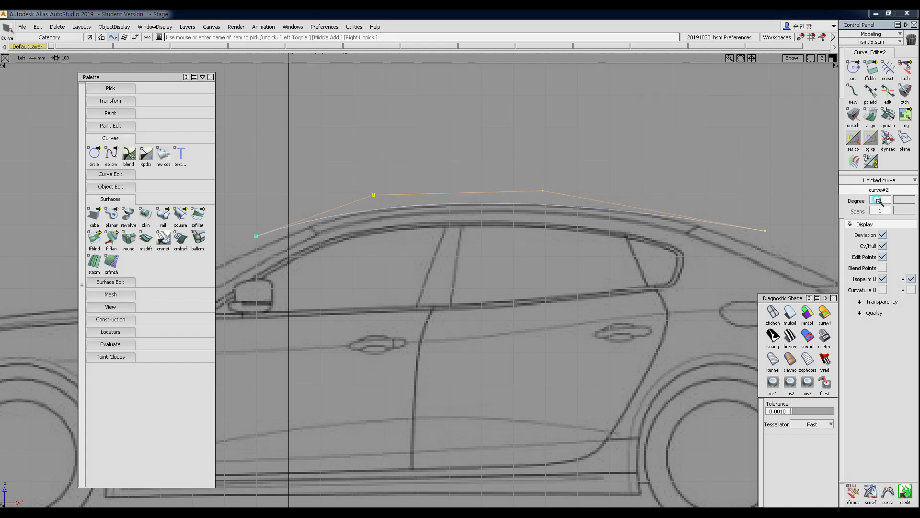
text(5)
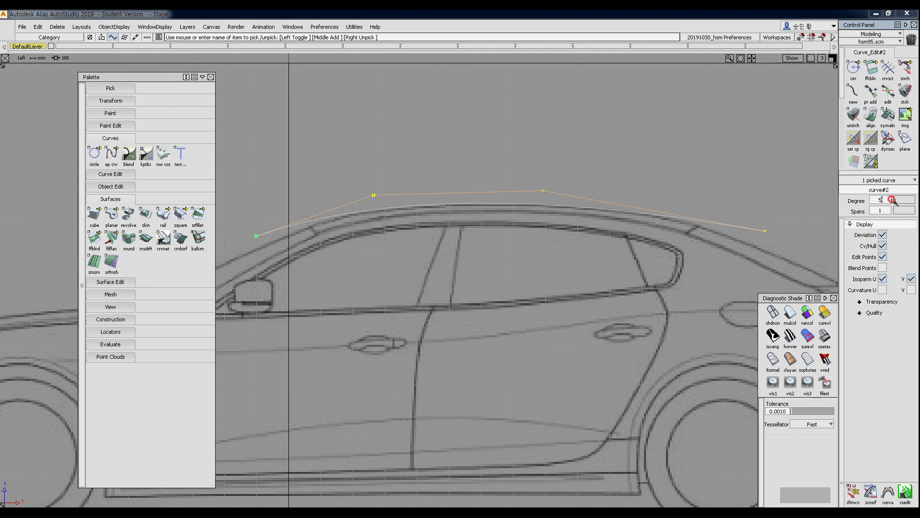
key(Return)
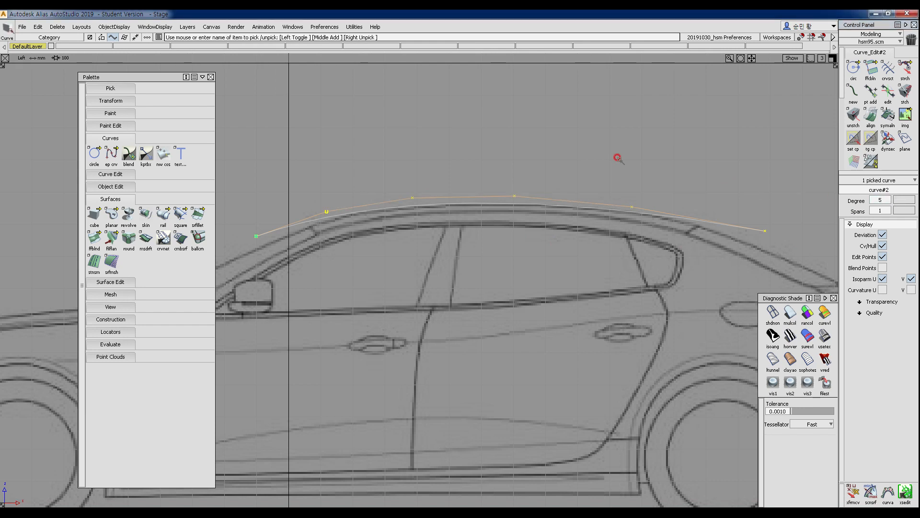
click(405, 194)
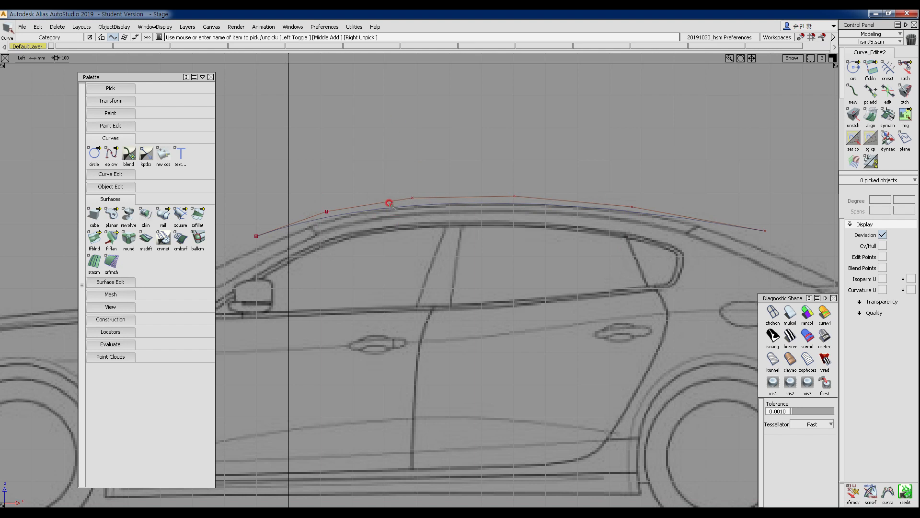
Step: Draw a new degree 3 windshield curve from the front fender below the hood line to just above the front of the roof
alt+shift+middle_drag(389, 202, 511, 188)
ctrl+shift+drag(310, 222, 291, 221)
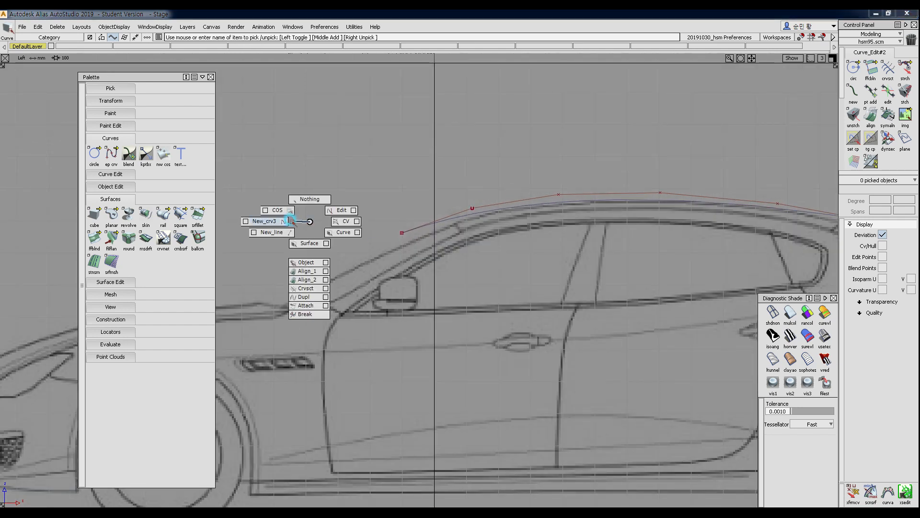
click(241, 332)
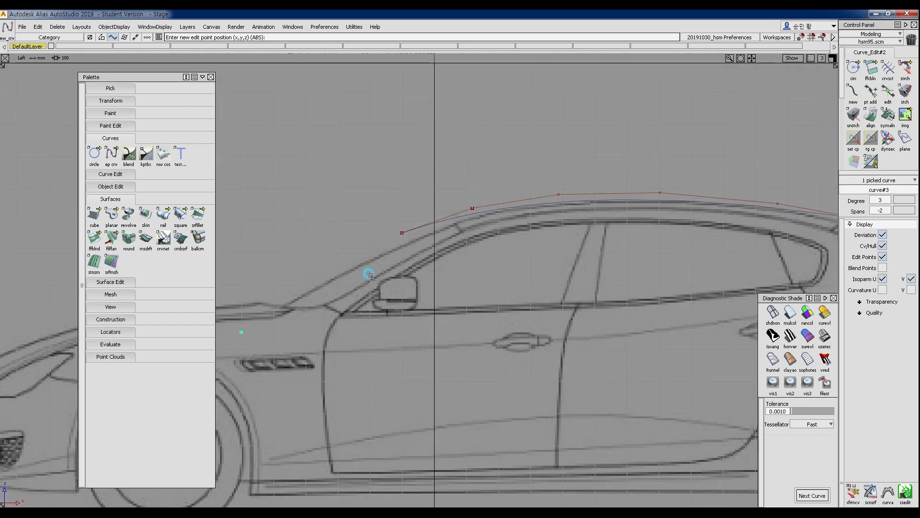
click(530, 190)
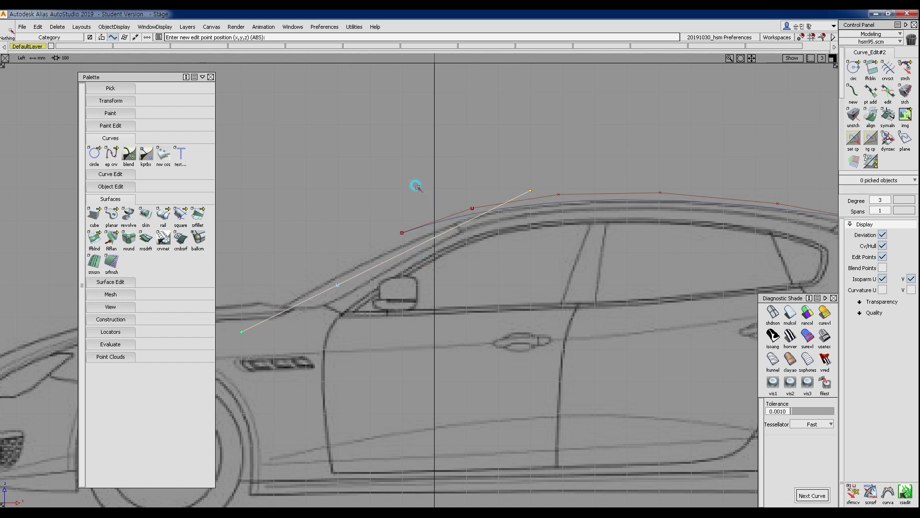
Step: Move the windshield curve's two inner CVs together so the curve bows along the blueprint's windshield line
ctrl+shift+drag(364, 257, 308, 258)
click(338, 285)
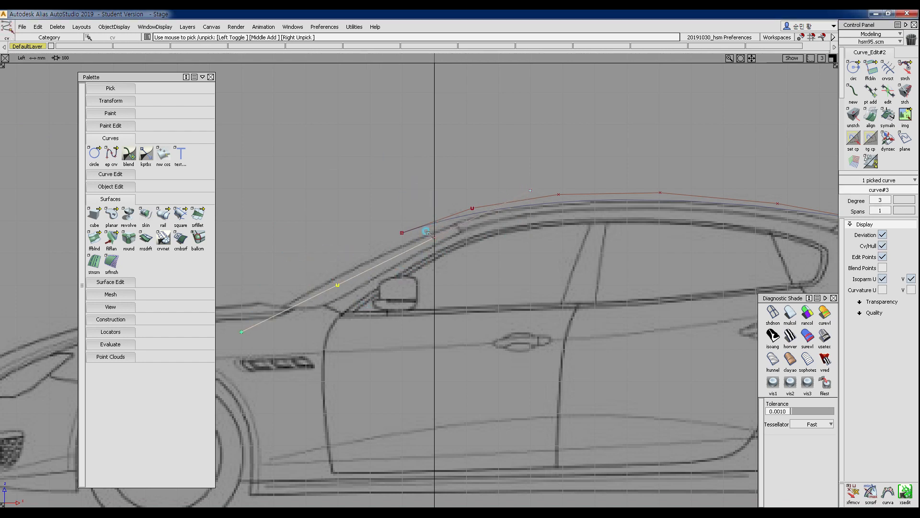
drag(426, 232, 439, 242)
alt+shift+middle_drag(466, 298, 521, 317)
drag(521, 317, 532, 287)
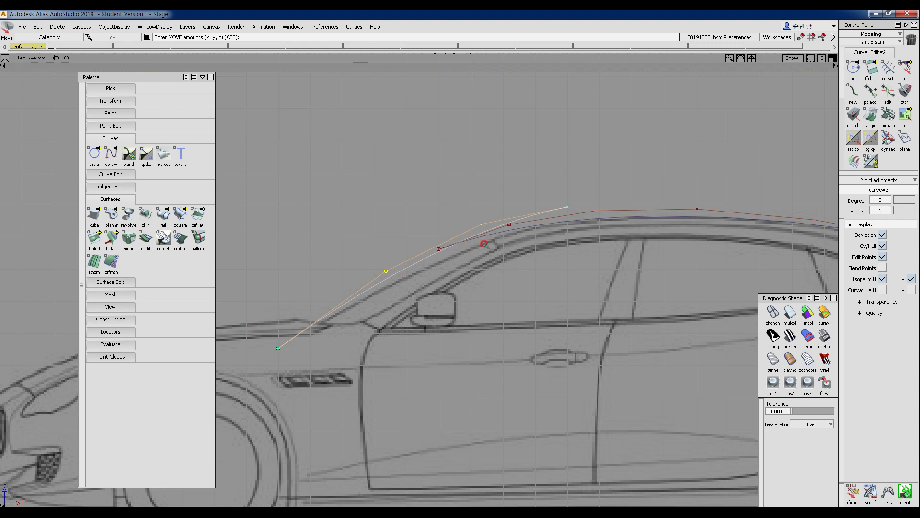
right_drag(523, 281, 522, 284)
mouse_move(430, 290)
ctrl+shift+mouse_down()
mouse_move(429, 263)
mouse_move(420, 284)
ctrl+shift+mouse_up()
mouse_move(493, 285)
ctrl+shift+middle_down()
mouse_move(494, 301)
mouse_move(494, 293)
ctrl+shift+middle_up()
Step: Reposition the windshield curve's lower end CV near the front fender and clear the selection
ctrl+shift+drag(305, 298, 305, 271)
ctrl+shift+drag(269, 362, 307, 368)
ctrl+shift+middle_drag(356, 385, 359, 371)
drag(360, 372, 348, 378)
ctrl+shift+drag(406, 383, 406, 359)
Step: Move the roof curve's second CV slightly forward and down above the top of the windshield
alt+shift+right_drag(549, 289, 524, 228)
ctrl+shift+drag(527, 228, 505, 215)
click(526, 211)
ctrl+shift+right_drag(559, 299, 558, 264)
drag(558, 264, 552, 268)
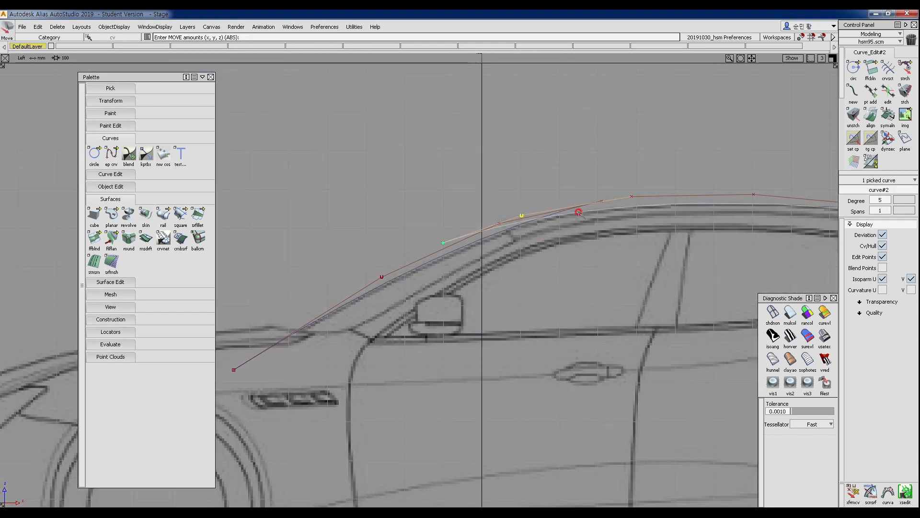
Step: Raise the windshield curve's upper end CV slightly, adjust its second CV, and undo the extra shift of the roof curve's second CV
click(603, 201)
drag(603, 201, 603, 197)
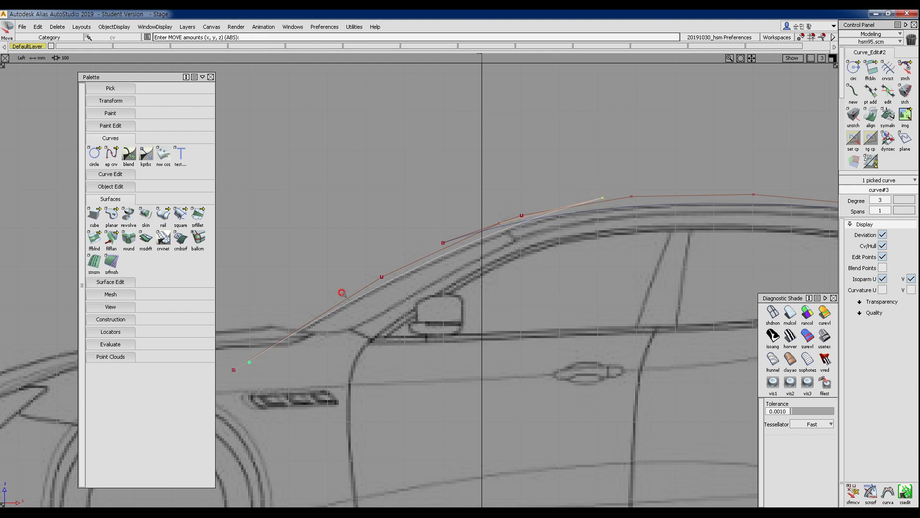
click(381, 276)
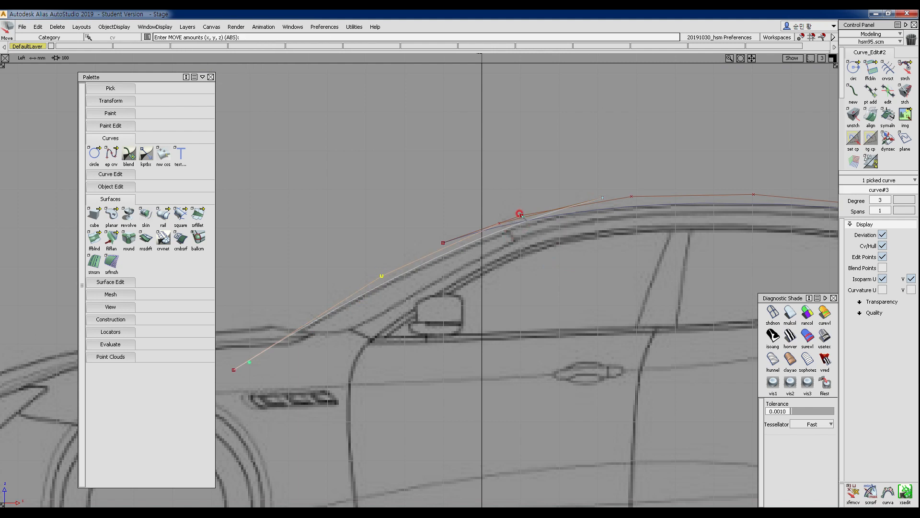
click(521, 214)
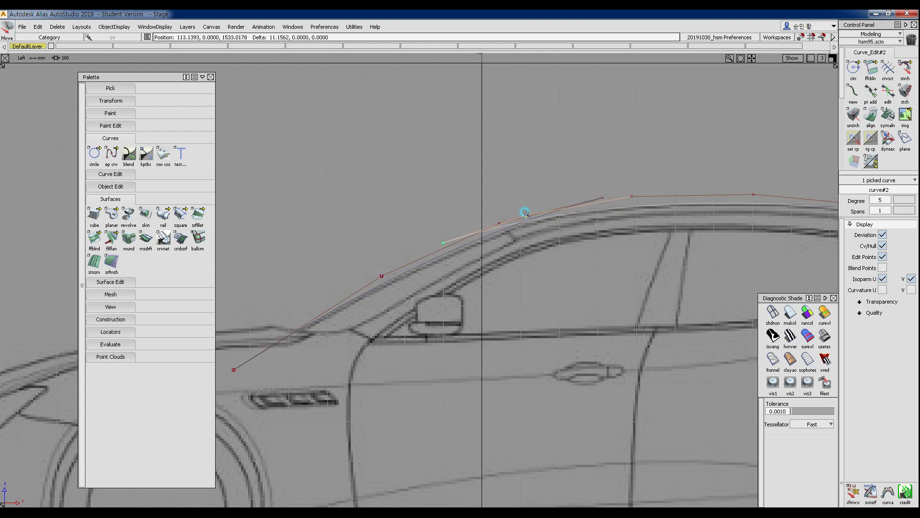
key(ctrl+z)
Step: Pick the windshield curve's third CV near the front of the roof and adjust its height slightly
ctrl+shift+drag(496, 322, 493, 249)
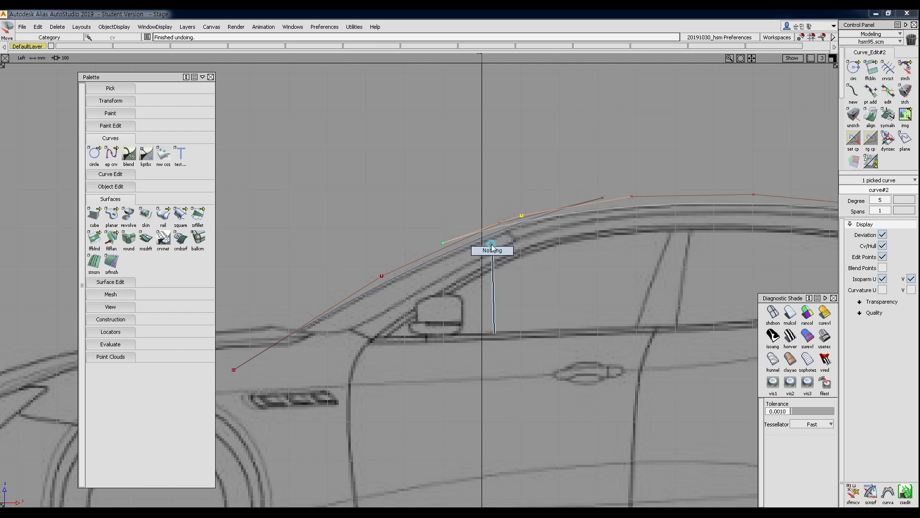
click(499, 223)
right_drag(537, 293, 538, 295)
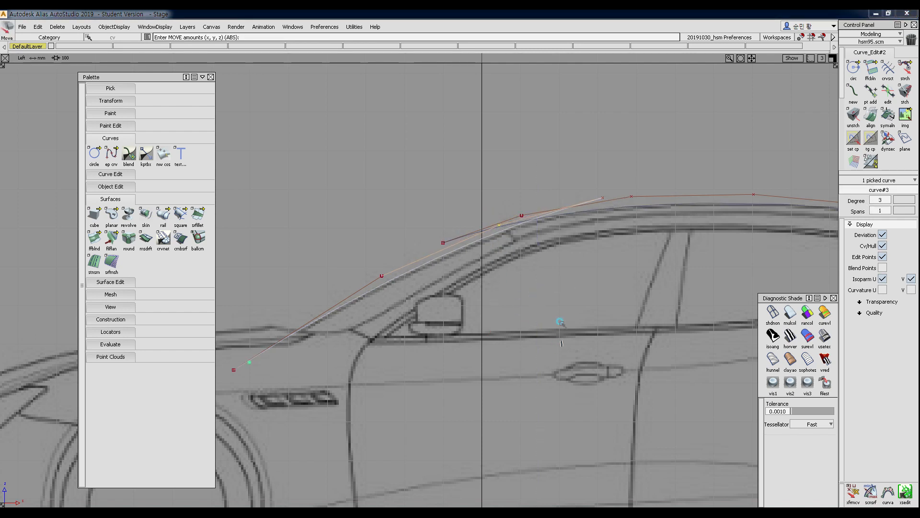
Step: Compare the CVs of the windshield and roof curves by picking them in groups, and clear the selection
ctrl+shift+drag(563, 322, 563, 259)
ctrl+shift+drag(563, 222, 588, 202)
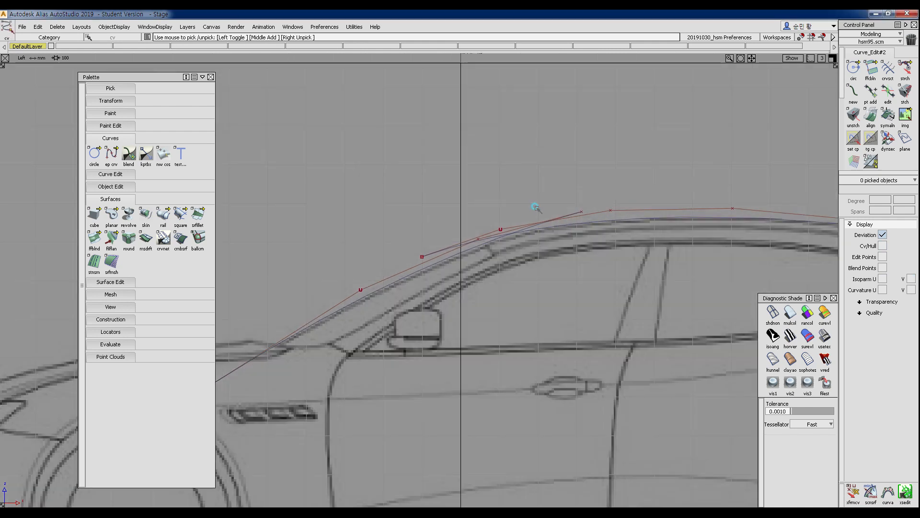
mouse_move(535, 206)
mouse_down()
mouse_move(594, 257)
mouse_move(616, 255)
mouse_move(581, 274)
mouse_up()
mouse_move(581, 273)
alt+shift+right_down()
mouse_move(554, 271)
mouse_move(537, 283)
alt+shift+right_up()
alt+shift+middle_drag(548, 300, 474, 295)
ctrl+shift+drag(365, 220, 407, 238)
ctrl+shift+drag(536, 216, 560, 205)
drag(624, 201, 517, 316)
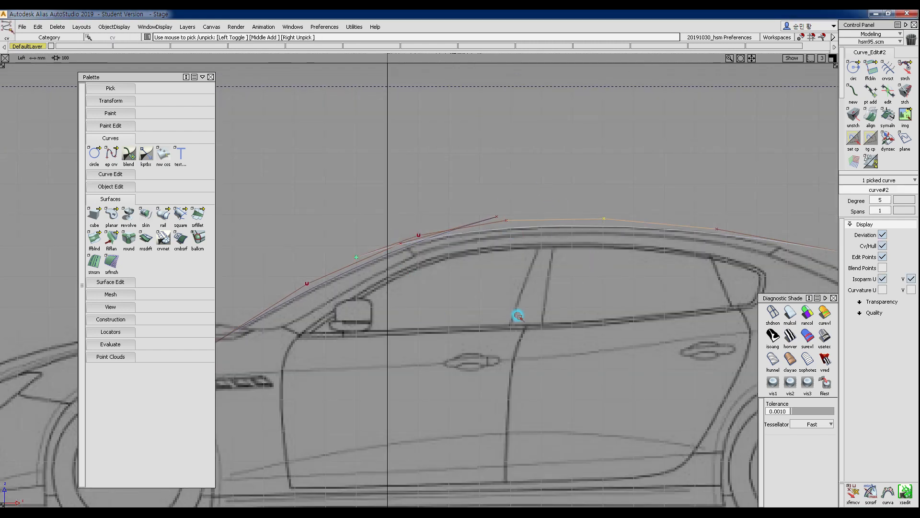
drag(283, 261, 349, 345)
ctrl+shift+drag(445, 313, 413, 332)
Step: Draw a new edit-point curve along the rear window line, from above the back of the roof to the taillight
mouse_move(730, 289)
alt+shift+middle_down()
mouse_move(581, 260)
mouse_move(446, 270)
alt+shift+middle_up()
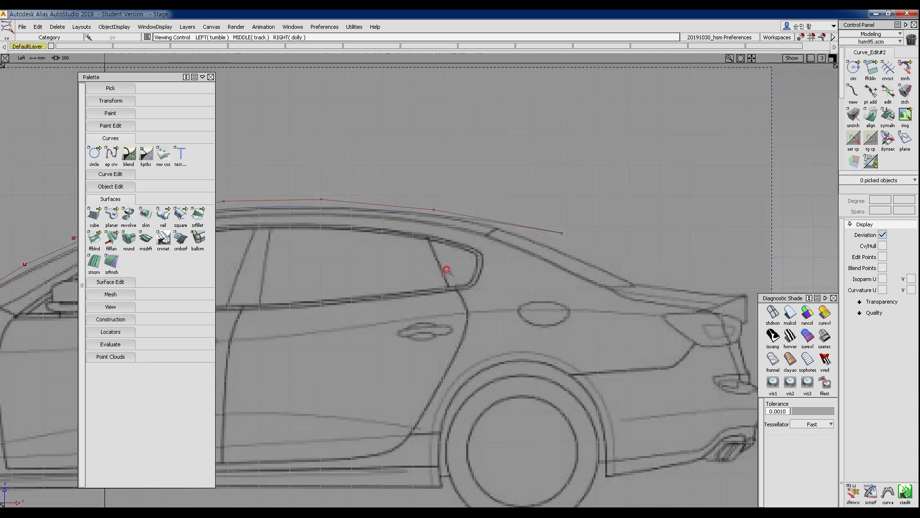
ctrl+shift+drag(499, 226, 484, 224)
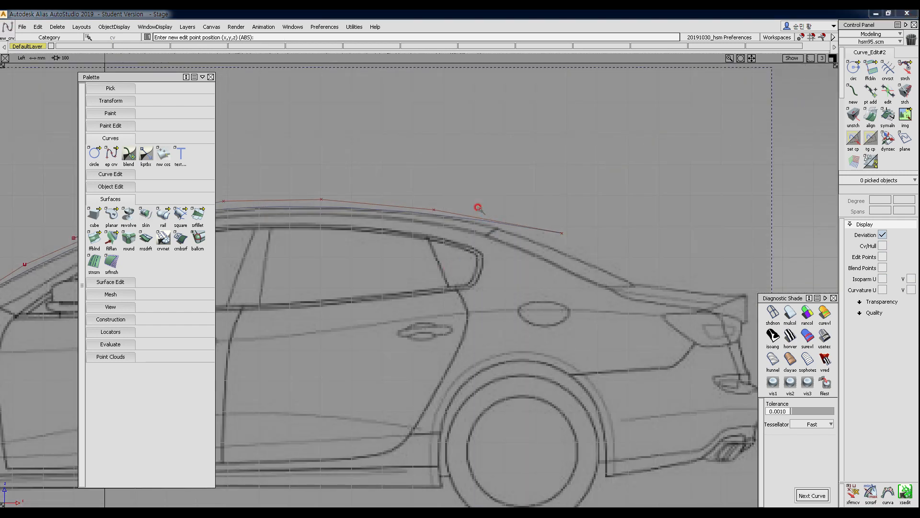
click(469, 213)
click(694, 325)
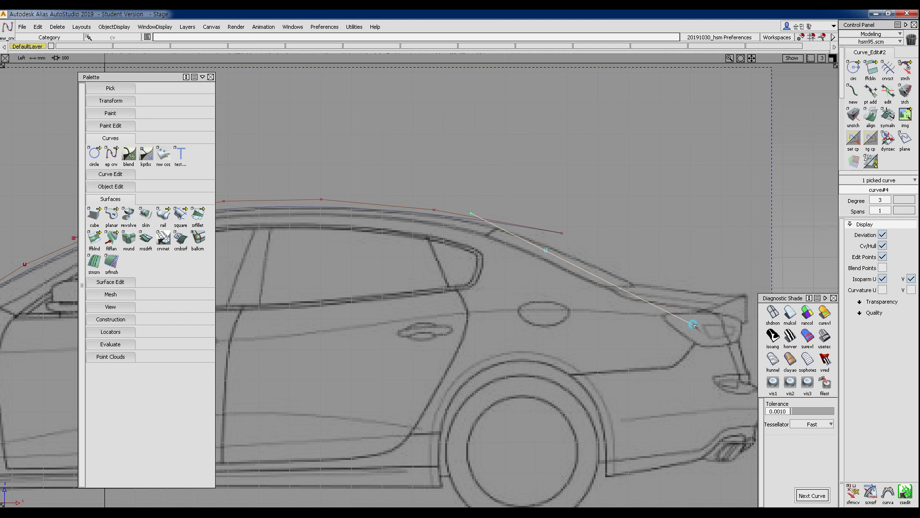
Step: Pick the rear curve's CVs and move them up so the curve bulges outward along the rear window line
ctrl+shift+drag(584, 363, 569, 292)
click(546, 250)
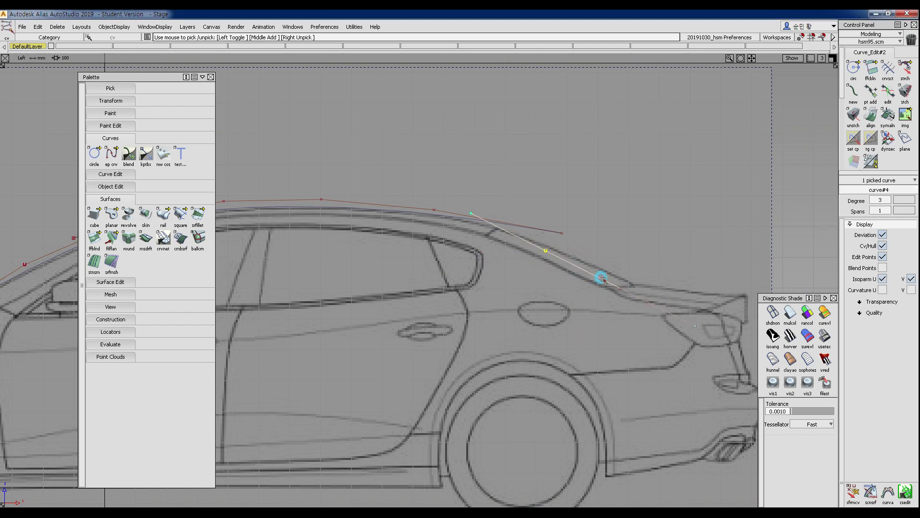
click(621, 288)
mouse_move(628, 362)
mouse_down()
mouse_move(612, 302)
mouse_move(597, 293)
mouse_move(610, 259)
mouse_up()
ctrl+shift+drag(610, 226, 627, 252)
click(608, 269)
ctrl+shift+middle_drag(593, 291, 594, 310)
middle_drag(594, 303, 575, 290)
right_drag(575, 286, 576, 295)
ctrl+shift+middle_drag(548, 291, 593, 299)
mouse_move(599, 301)
right_down()
mouse_move(593, 321)
mouse_move(584, 303)
right_up()
mouse_move(580, 286)
ctrl+shift+middle_down()
mouse_move(581, 306)
mouse_move(583, 284)
ctrl+shift+middle_up()
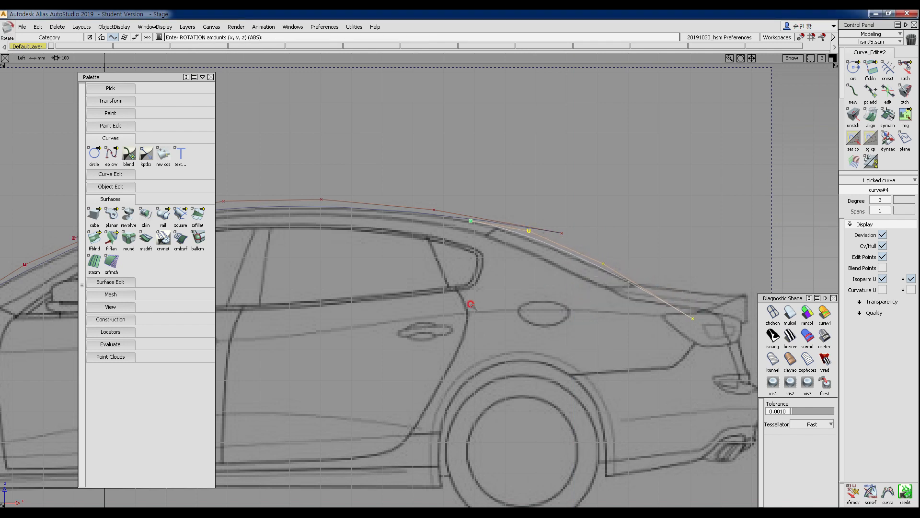
Step: Move the rear curve's start CV forward and up so the curve overlaps the back of the roof curve
ctrl+shift+drag(468, 306, 470, 235)
mouse_move(470, 231)
alt+shift+right_down()
mouse_move(499, 230)
mouse_move(485, 230)
alt+shift+right_up()
ctrl+shift+drag(436, 214, 481, 250)
ctrl+shift+middle_drag(477, 303, 474, 275)
drag(471, 257, 444, 243)
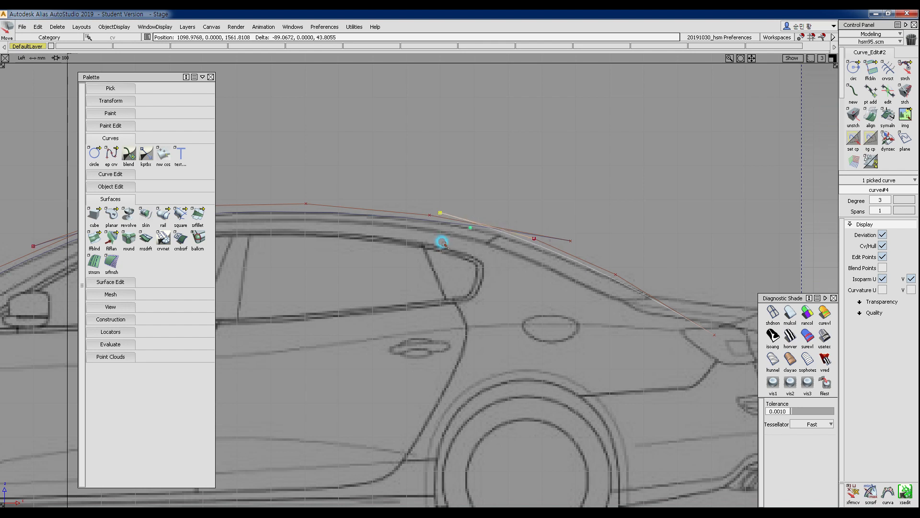
Step: Move the rear curve's end CV further back and down on the taillight, and shift its two middle CVs slightly forward
alt+shift+middle_drag(558, 306, 474, 297)
ctrl+shift+drag(579, 332, 665, 347)
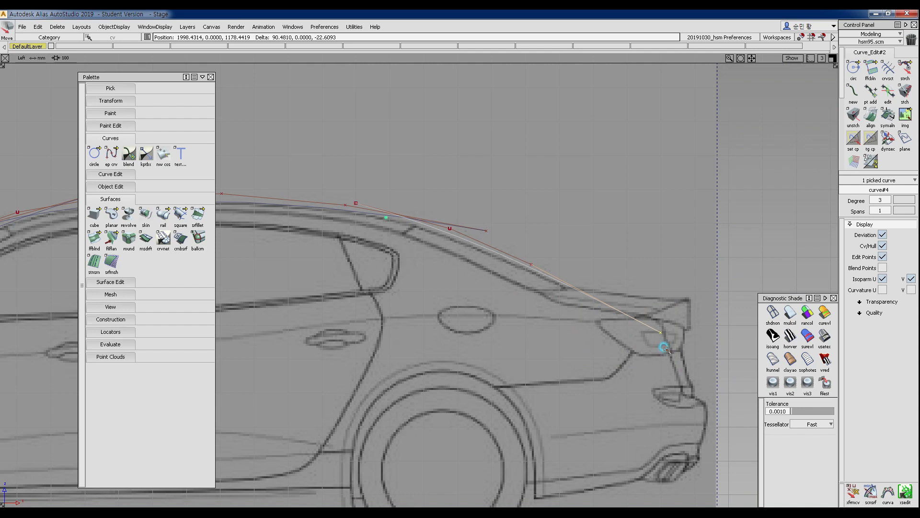
ctrl+shift+drag(408, 226, 556, 280)
ctrl+shift+drag(555, 281, 577, 308)
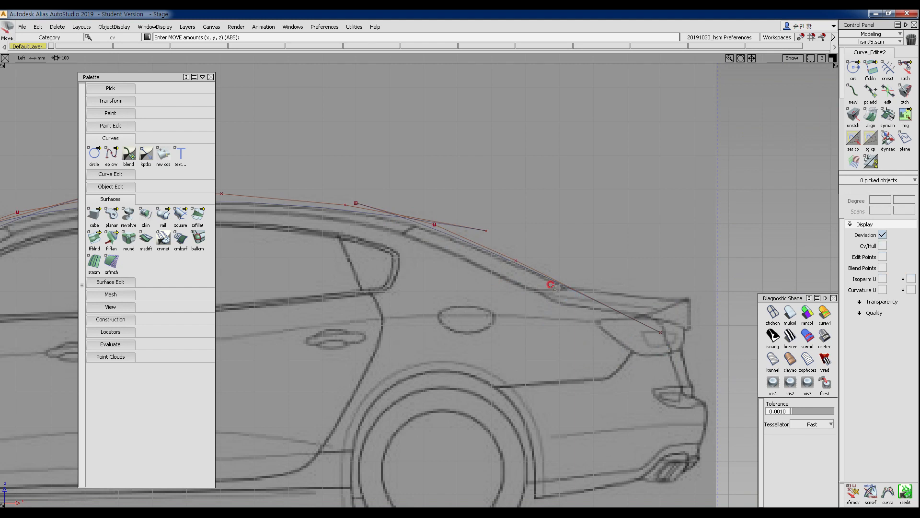
Step: Fine-tune the rear curve's start, second and third CVs to fit the rear window line
click(355, 201)
drag(438, 257, 437, 260)
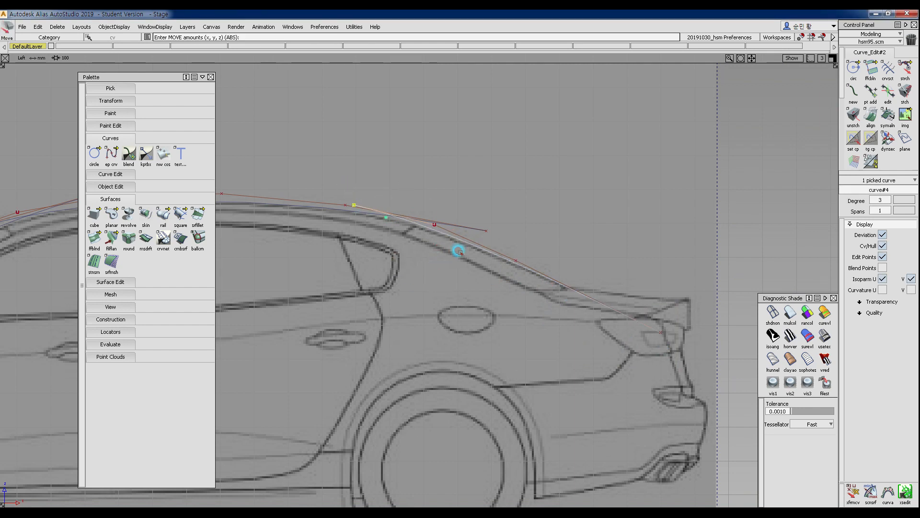
click(434, 223)
drag(432, 223, 431, 223)
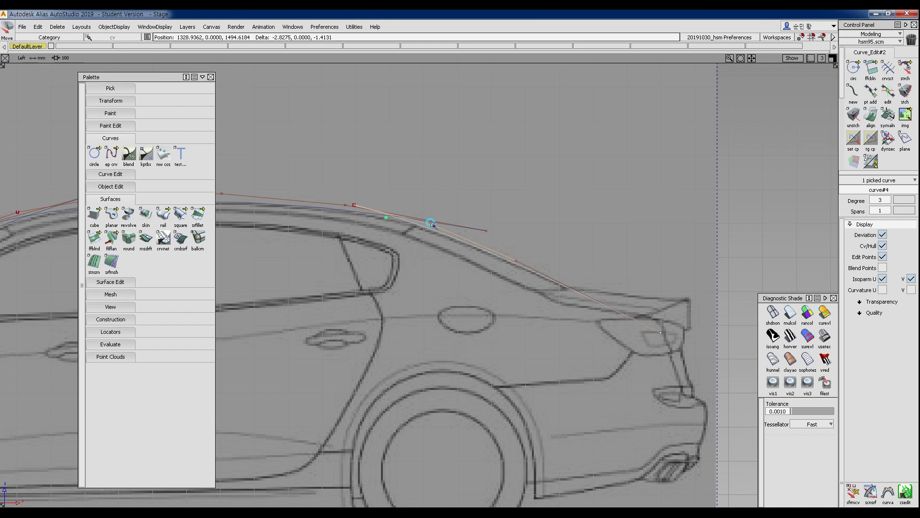
click(516, 261)
drag(516, 261, 517, 259)
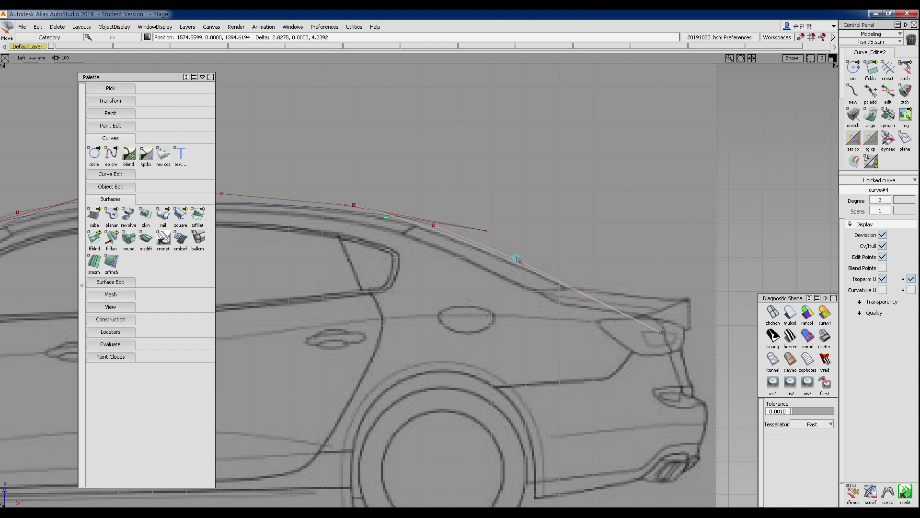
Step: Move the rear curve's end CV slightly forward and up near the front of the taillight
ctrl+shift+drag(538, 313, 699, 373)
ctrl+shift+right_drag(699, 372, 670, 356)
drag(668, 352, 654, 343)
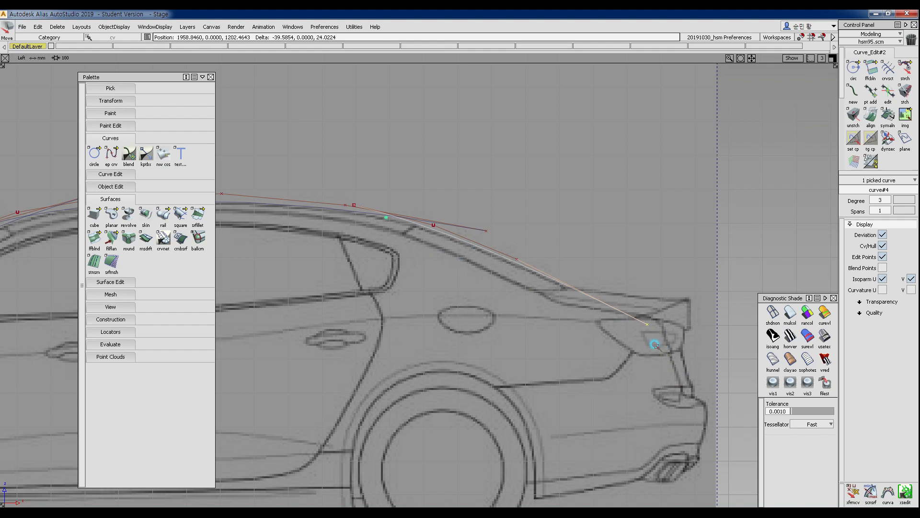
Step: Move the roof curve's rear end CV slightly forward and up above the rear window
ctrl+shift+drag(493, 274, 462, 265)
alt+shift+middle_drag(429, 263, 576, 331)
alt+shift+right_drag(576, 331, 592, 294)
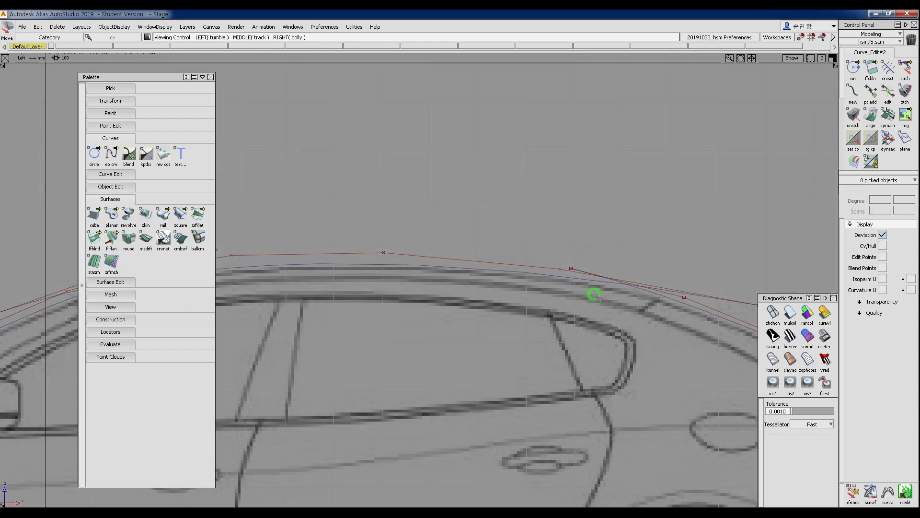
alt+shift+middle_drag(592, 294, 530, 276)
ctrl+shift+drag(591, 258, 706, 307)
ctrl+shift+right_drag(686, 382, 676, 358)
middle_drag(675, 349, 664, 346)
drag(664, 346, 654, 340)
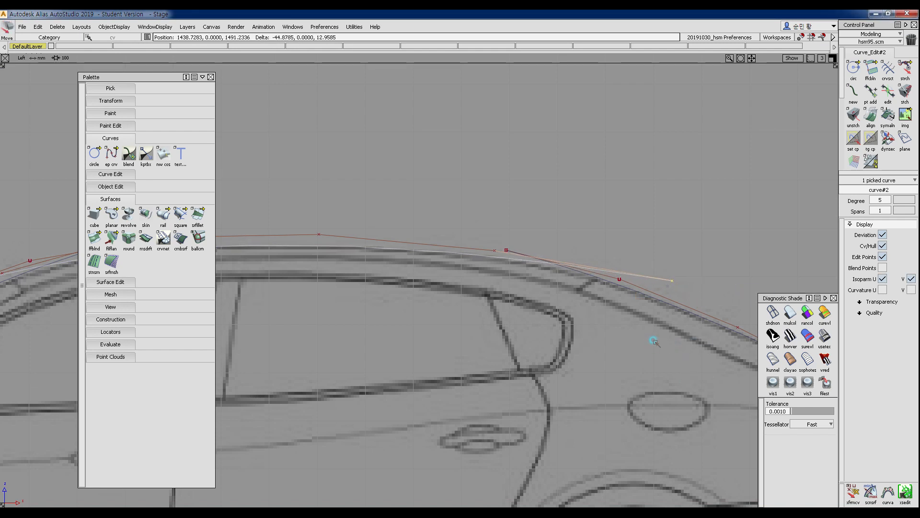
Step: Extend the rear curve's start CV further forward above the roof, nudge its second CV, and lower the start CV slightly
ctrl+shift+drag(519, 310, 512, 255)
ctrl+shift+right_drag(555, 334, 554, 303)
drag(554, 303, 518, 286)
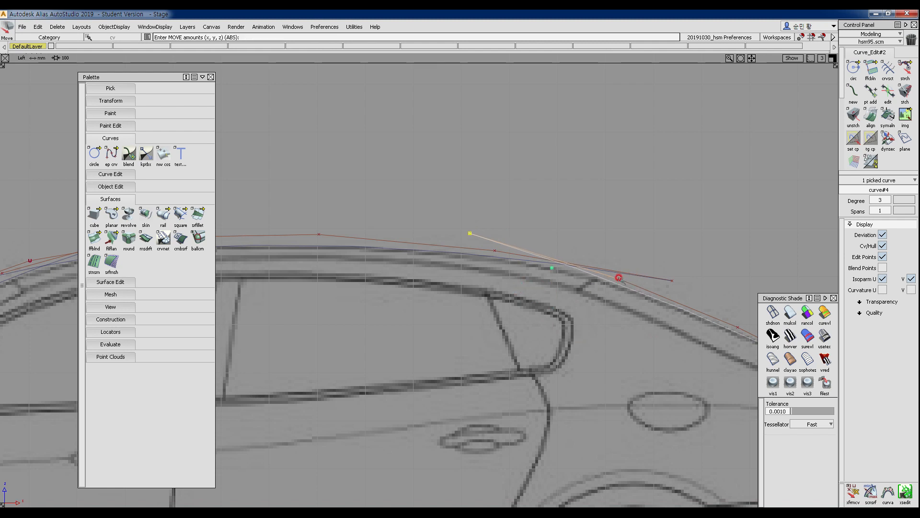
drag(619, 278, 620, 278)
click(470, 234)
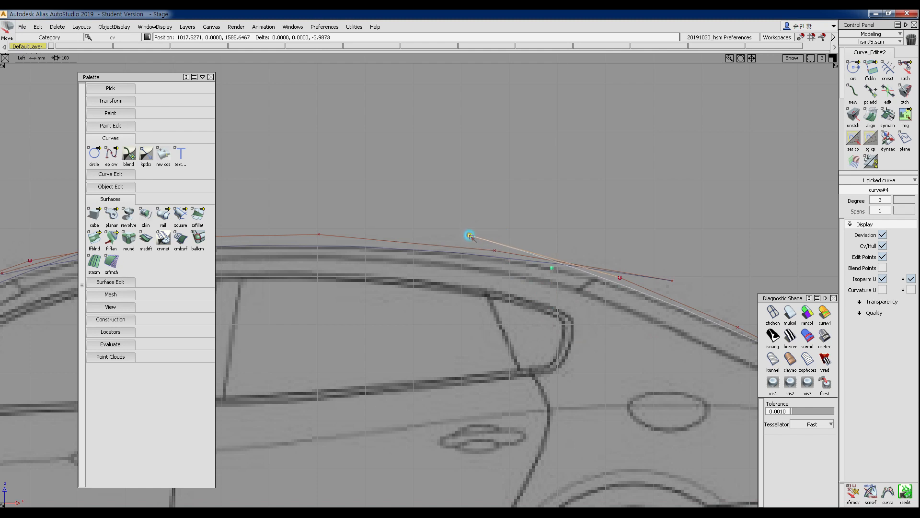
Step: Nudge the rear curve's third CV slightly above the rear window line and clear the selection
alt+shift+middle_drag(705, 352, 591, 334)
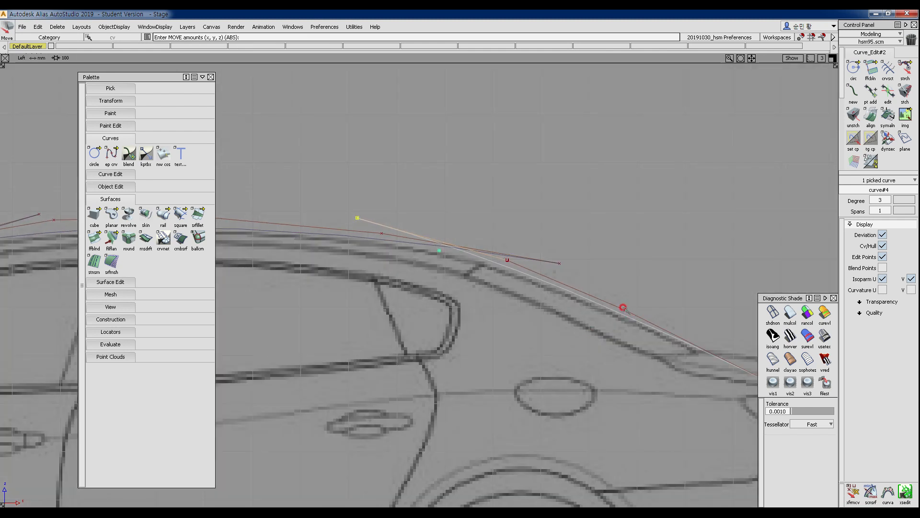
drag(623, 308, 625, 309)
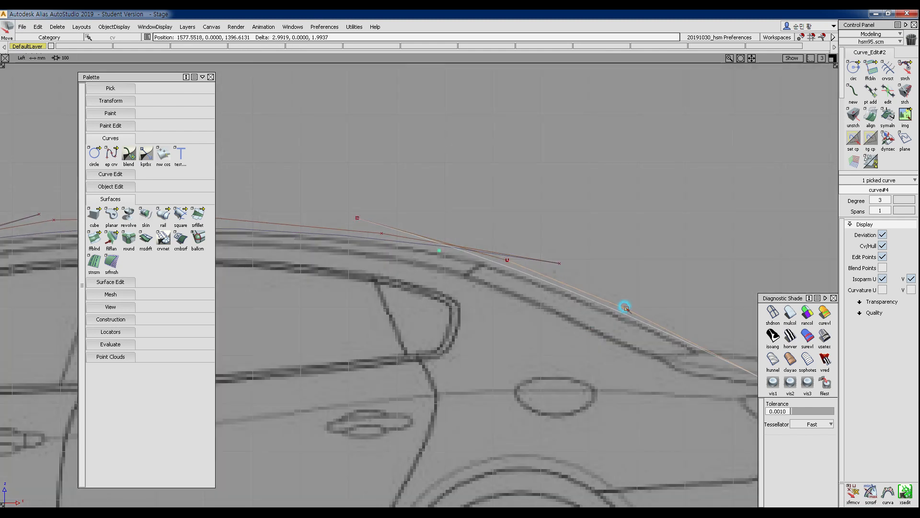
alt+shift+middle_drag(597, 349, 544, 339)
ctrl+shift+drag(551, 379, 617, 304)
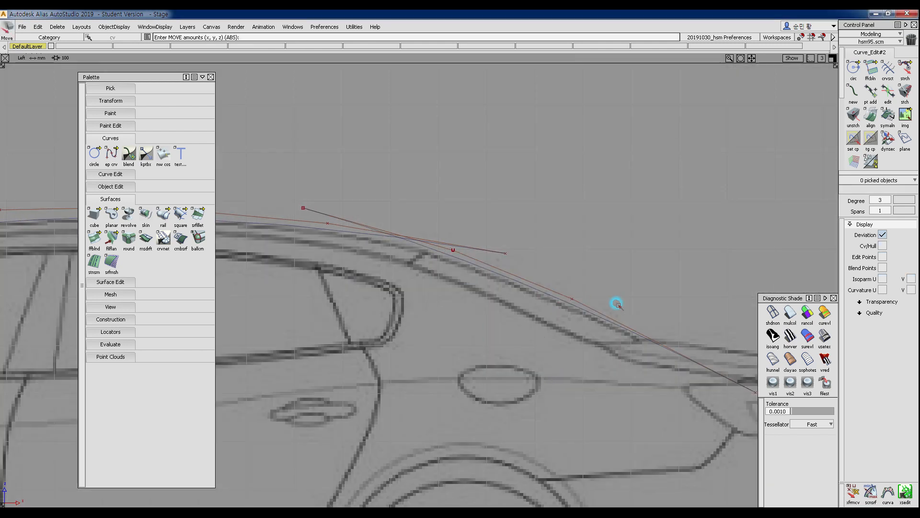
Step: Shift the rear curve's second and third CVs slightly forward along the rear window line
alt+shift+right_drag(637, 331, 600, 346)
alt+shift+middle_drag(524, 302, 536, 310)
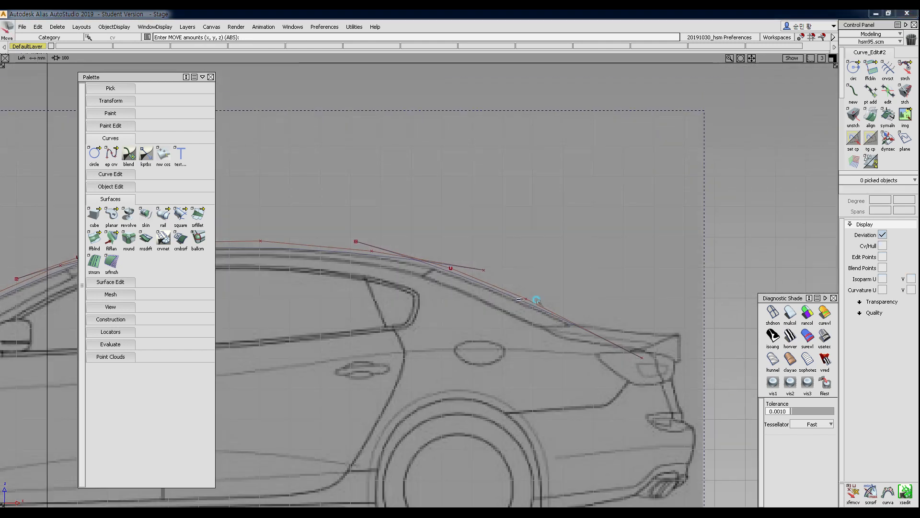
ctrl+shift+drag(537, 300, 450, 268)
ctrl+shift+drag(451, 293, 451, 321)
alt+shift+right_drag(451, 321, 456, 300)
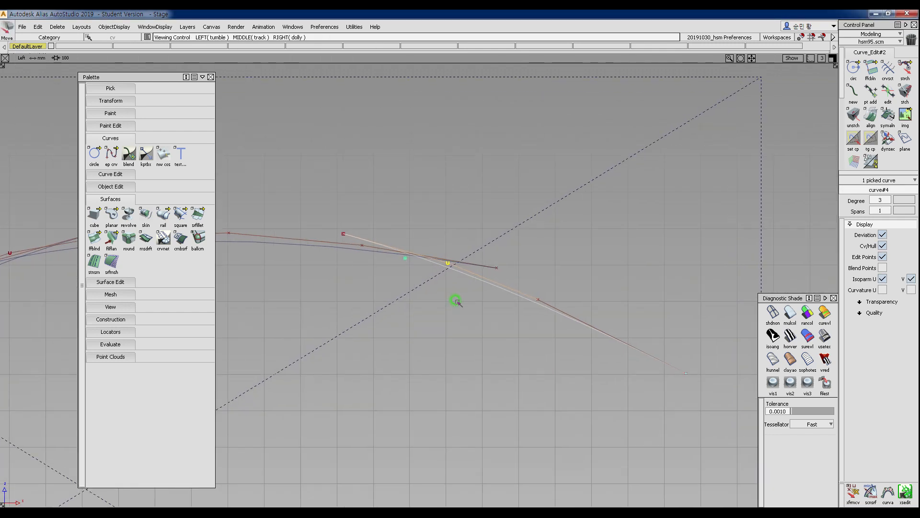
Step: Check the rear curve's start CV, then move its second CV slightly further forward and up
mouse_move(365, 305)
ctrl+shift+mouse_down()
mouse_move(336, 232)
mouse_move(349, 235)
mouse_move(391, 319)
ctrl+shift+mouse_up()
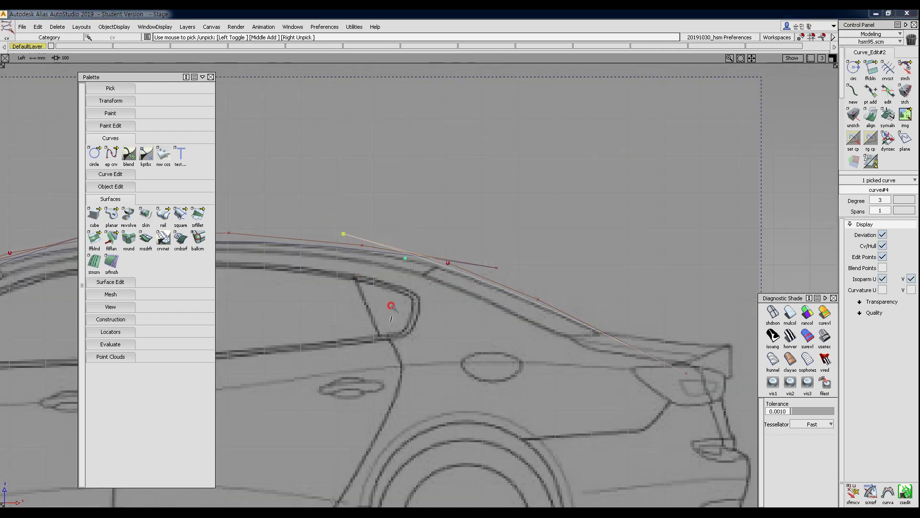
ctrl+shift+middle_drag(391, 306, 391, 319)
right_drag(393, 288, 393, 291)
ctrl+shift+drag(482, 327, 486, 276)
mouse_move(452, 255)
ctrl+shift+mouse_down()
mouse_move(434, 255)
mouse_move(447, 254)
ctrl+shift+mouse_up()
drag(445, 247, 463, 269)
ctrl+shift+middle_drag(475, 318, 475, 331)
drag(473, 323, 475, 296)
Step: Pick the windshield and rear curves, set their degree to 5, and clear the selection
alt+shift+right_drag(596, 331, 370, 315)
alt+shift+middle_drag(345, 318, 507, 295)
alt+shift+right_drag(384, 278, 335, 269)
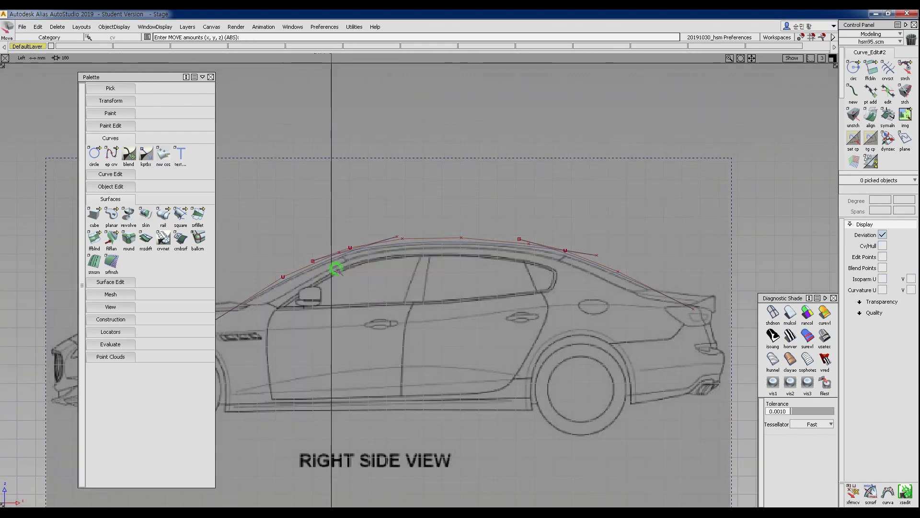
ctrl+shift+drag(309, 264, 291, 285)
click(629, 288)
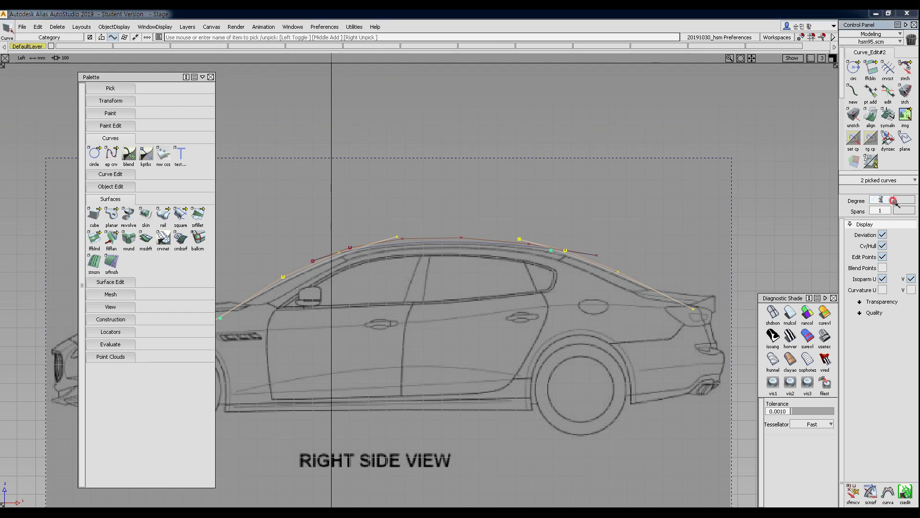
key(Return)
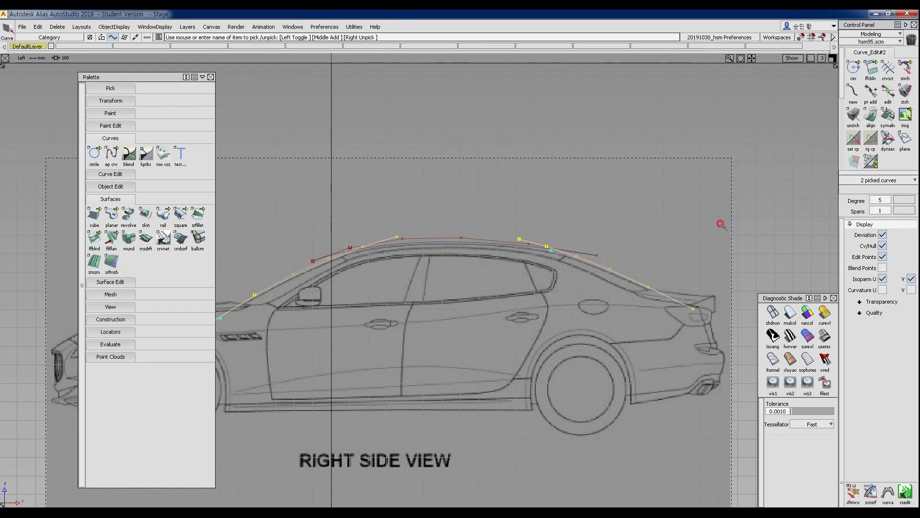
ctrl+shift+drag(362, 341, 362, 210)
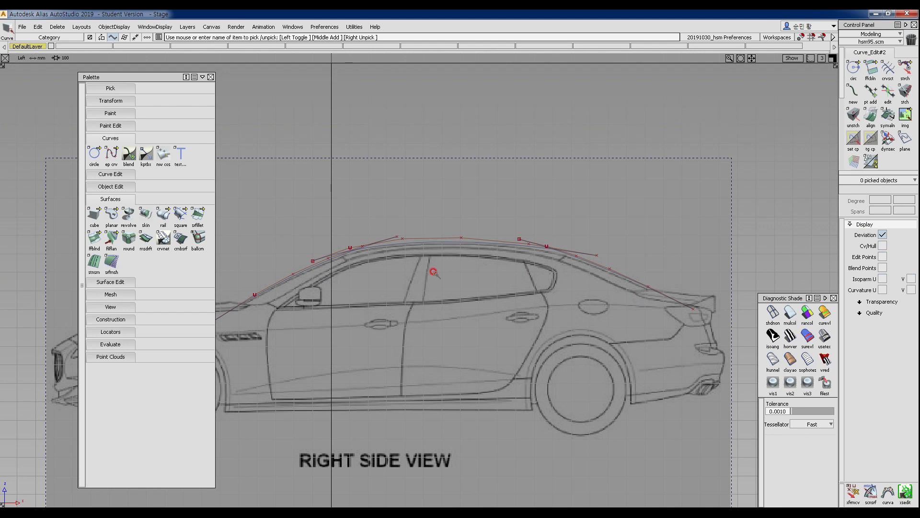
Step: Examine the CV layout of the degree 5 roof and windshield curves by picking both, then clear the selection
alt+shift+right_drag(432, 270, 457, 276)
alt+shift+middle_drag(369, 253, 462, 244)
alt+shift+right_drag(434, 302, 450, 279)
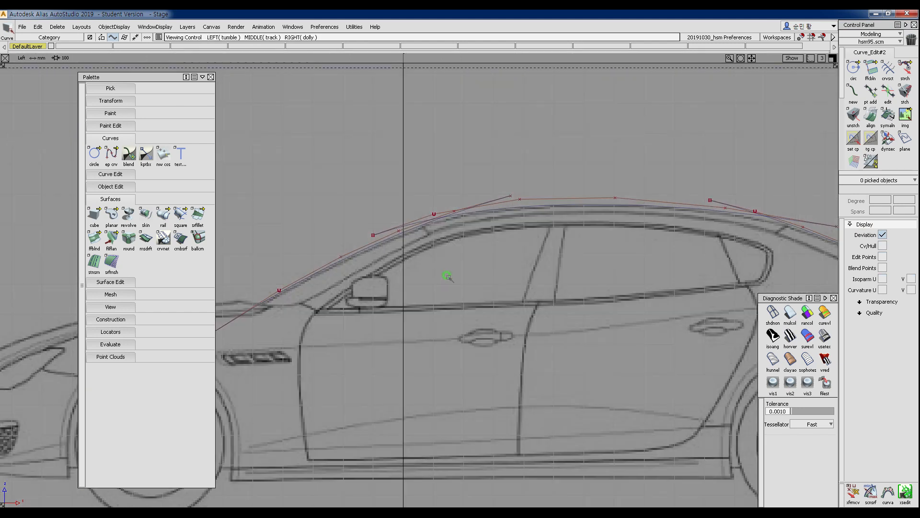
alt+shift+middle_drag(558, 164, 549, 191)
click(556, 191)
drag(557, 192, 589, 330)
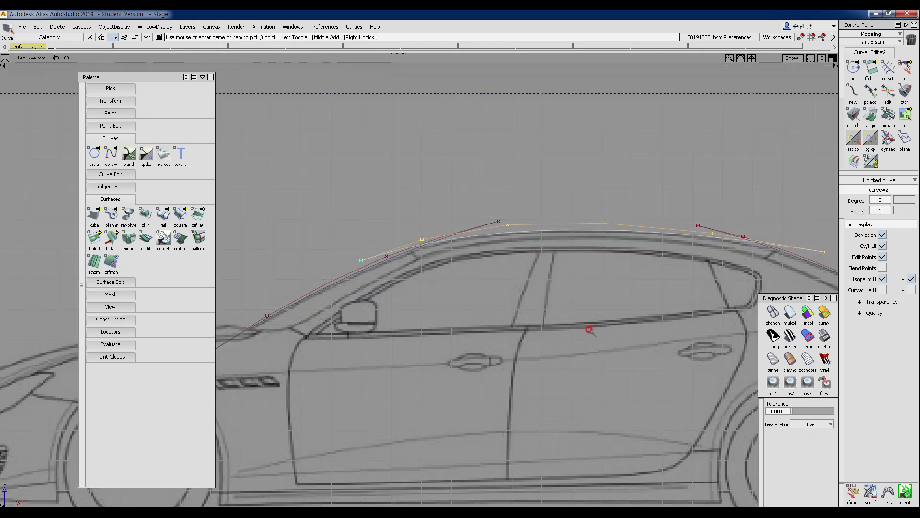
drag(311, 282, 318, 345)
alt+shift+right_drag(422, 292, 453, 271)
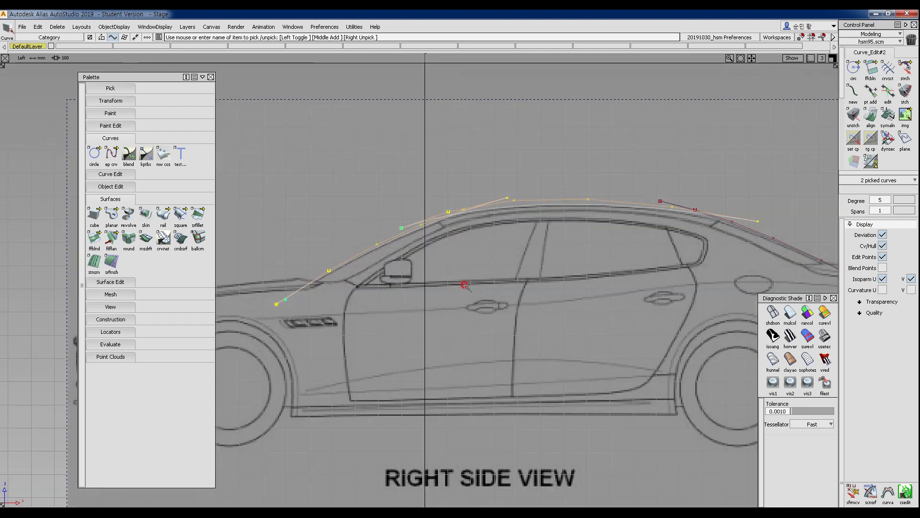
ctrl+shift+drag(491, 238, 443, 239)
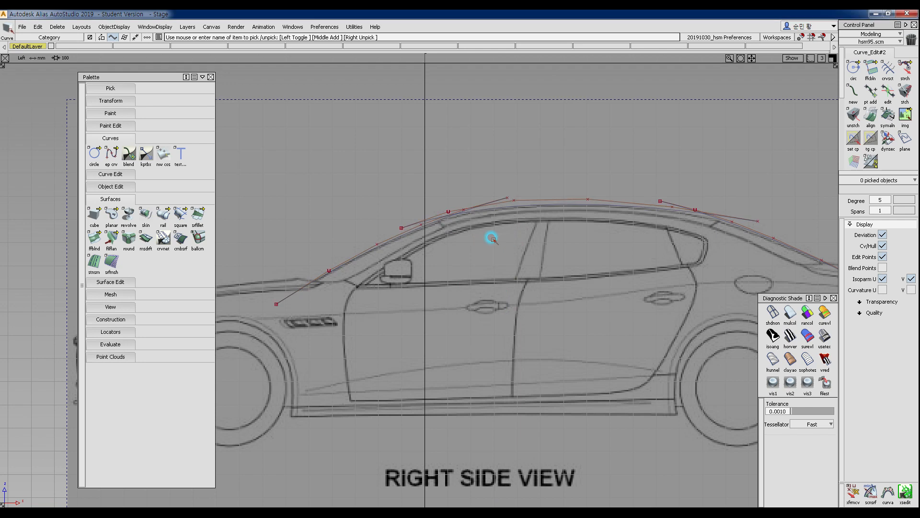
Step: Pick the roof and windshield curves, set their degree to 3, and clear the selection
alt+shift+middle_drag(527, 222, 523, 242)
alt+shift+right_drag(523, 242, 534, 230)
click(527, 220)
drag(317, 253, 376, 300)
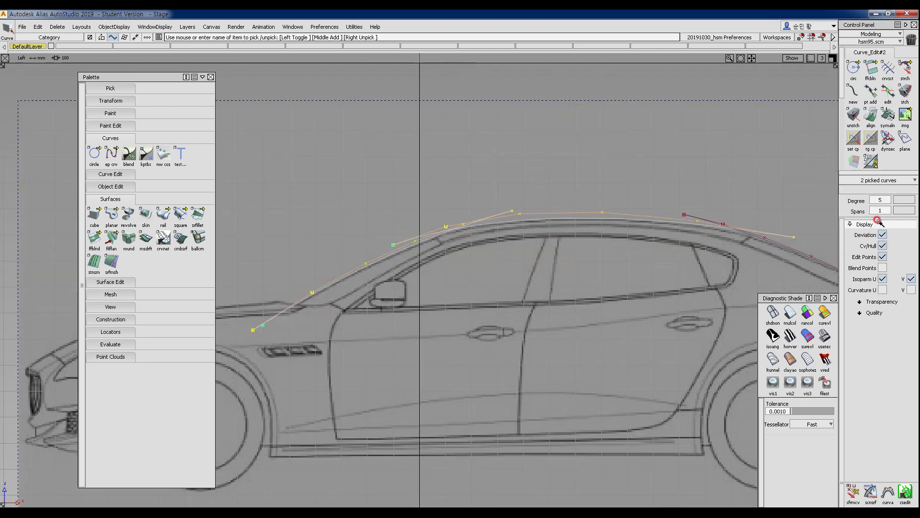
click(880, 199)
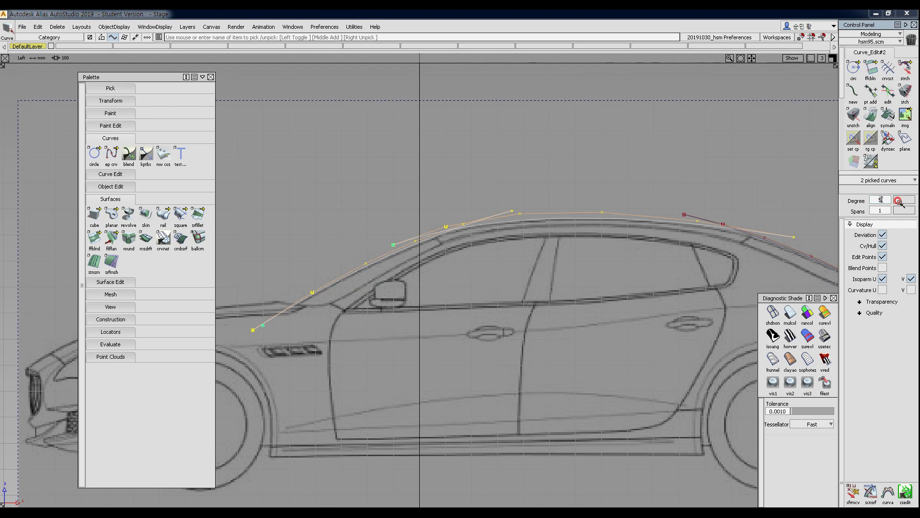
key(BackSpace)
text(3)
key(Return)
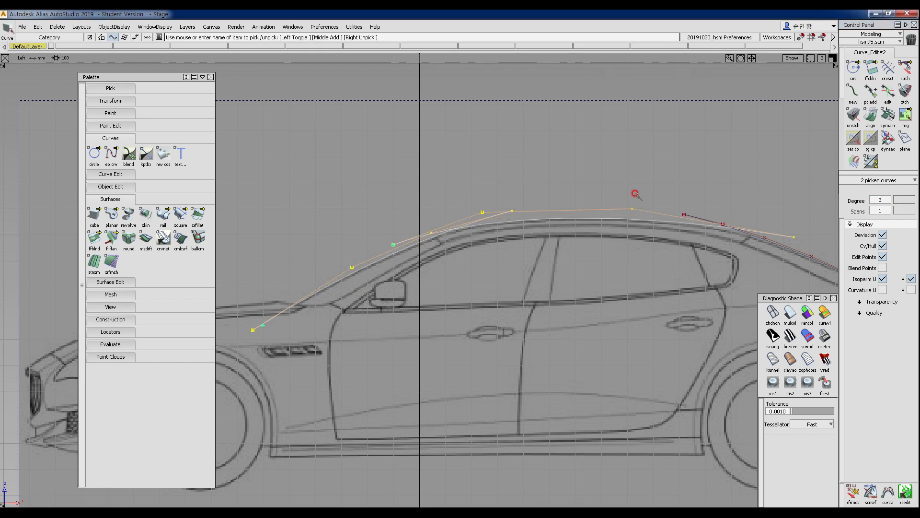
ctrl+shift+drag(485, 320, 483, 218)
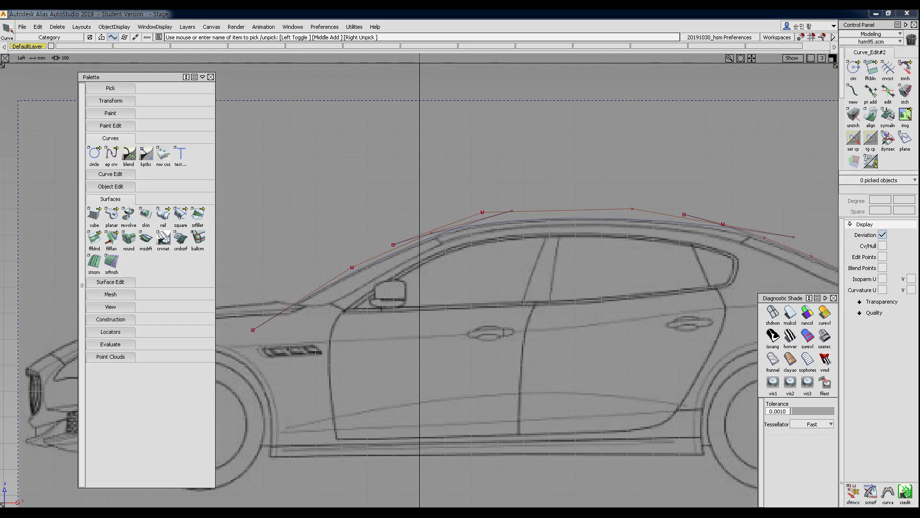
drag(437, 207, 439, 217)
drag(679, 201, 680, 210)
drag(473, 230, 474, 246)
drag(392, 263, 420, 271)
drag(313, 316, 308, 322)
key(Escape)
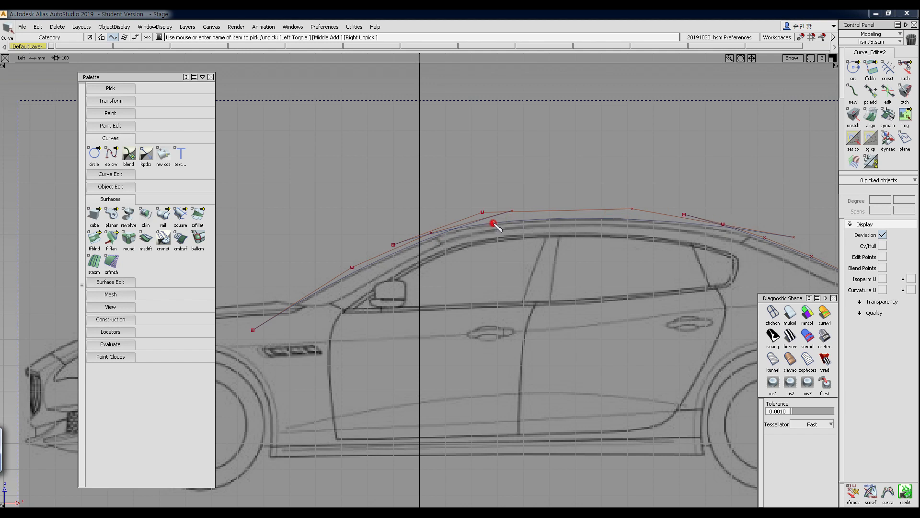
Step: Mark the middle roof section in red and the windshield section in blue on the blueprint, with ticks at their ends
drag(494, 223, 680, 221)
drag(542, 221, 679, 223)
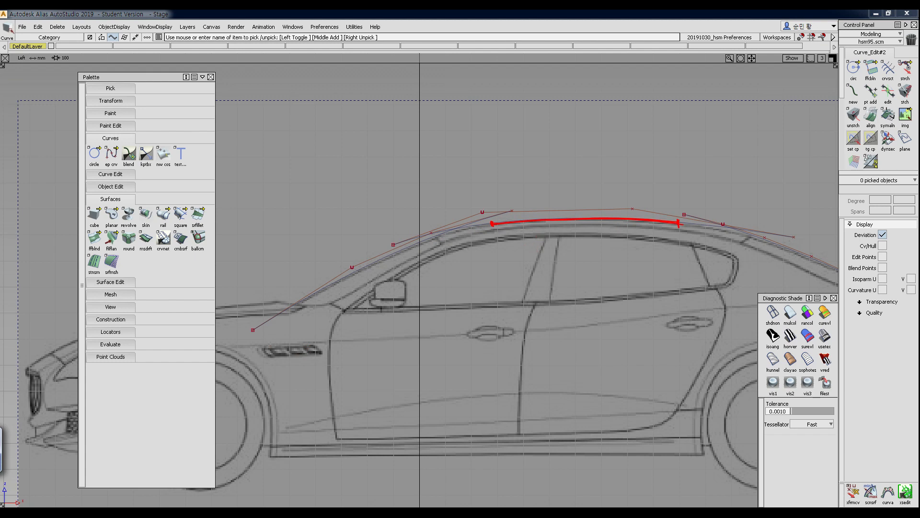
click(422, 242)
drag(291, 306, 423, 243)
Step: Mark the transition between the windshield and roof sections in green and sketch red guide lines over it
drag(422, 241, 489, 223)
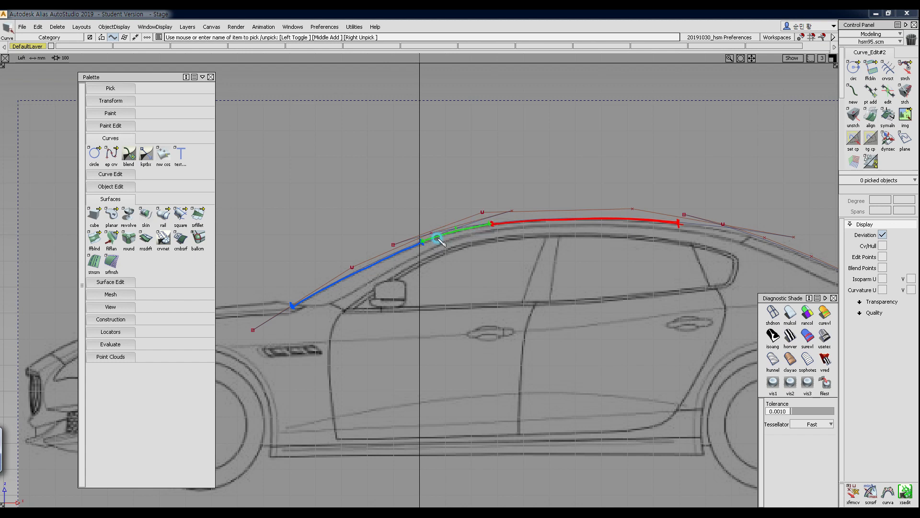
drag(425, 241, 486, 225)
mouse_move(440, 237)
mouse_down()
mouse_move(427, 241)
mouse_move(484, 223)
mouse_move(449, 233)
mouse_up()
drag(390, 245, 456, 232)
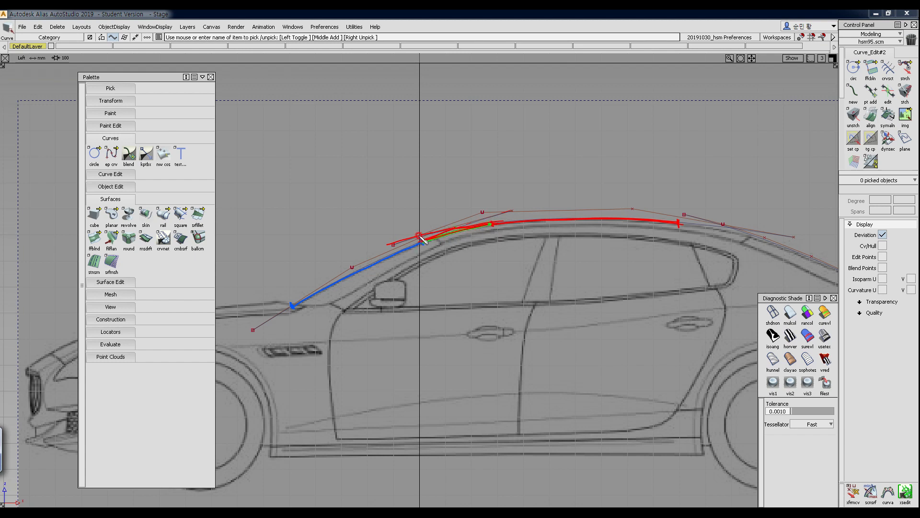
drag(419, 236, 423, 246)
drag(288, 303, 292, 311)
drag(492, 216, 492, 229)
drag(684, 214, 683, 222)
mouse_move(299, 316)
mouse_down()
mouse_move(468, 241)
mouse_move(710, 241)
mouse_up()
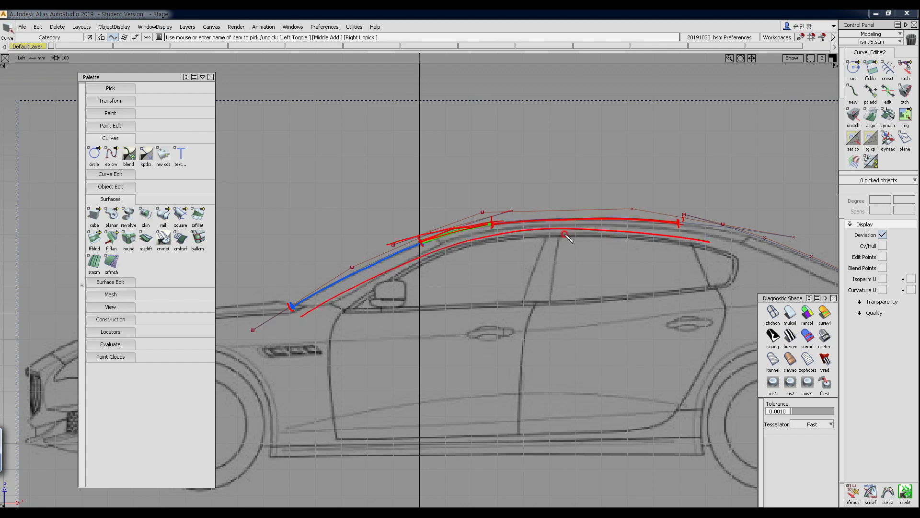
mouse_move(600, 229)
mouse_down()
mouse_move(585, 217)
mouse_move(604, 235)
mouse_up()
drag(370, 279, 371, 285)
mouse_move(302, 321)
mouse_down()
mouse_move(473, 239)
mouse_move(574, 229)
mouse_up()
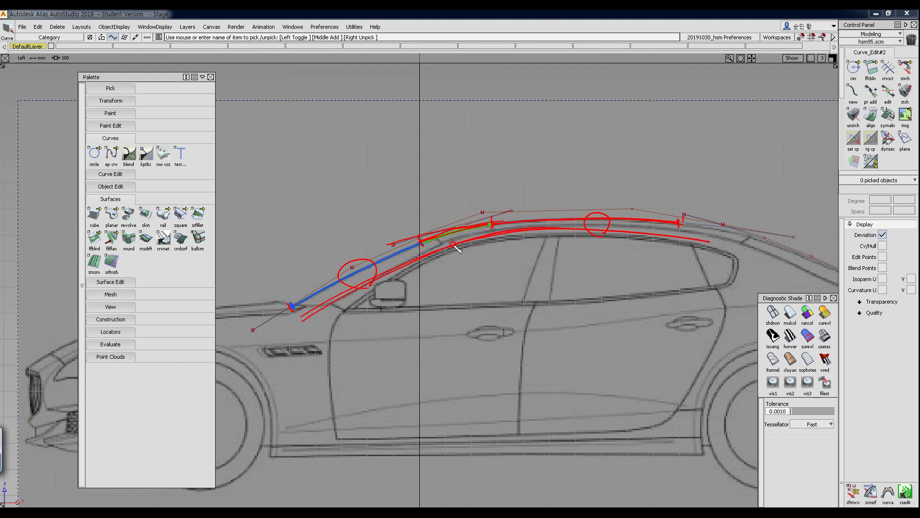
drag(426, 248, 433, 256)
drag(501, 230, 502, 238)
drag(469, 158, 729, 147)
drag(544, 123, 543, 130)
drag(467, 158, 595, 112)
drag(616, 116, 741, 144)
mouse_move(504, 120)
mouse_down()
mouse_move(517, 127)
mouse_move(501, 131)
mouse_up()
mouse_move(582, 106)
mouse_down()
mouse_move(595, 116)
mouse_move(579, 117)
mouse_up()
drag(462, 149, 474, 159)
drag(476, 149, 460, 161)
drag(726, 137, 734, 153)
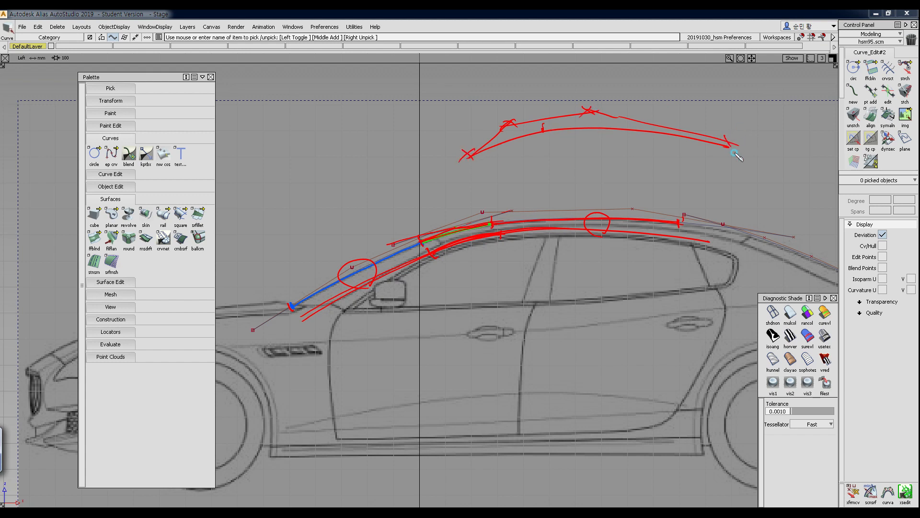
drag(530, 130, 620, 135)
drag(454, 163, 753, 144)
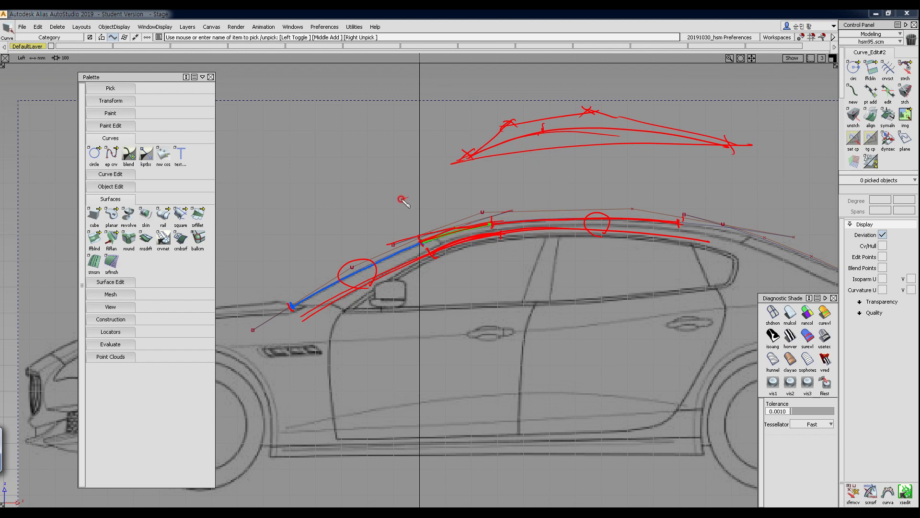
mouse_move(402, 199)
mouse_down()
mouse_move(499, 140)
mouse_move(761, 154)
mouse_up()
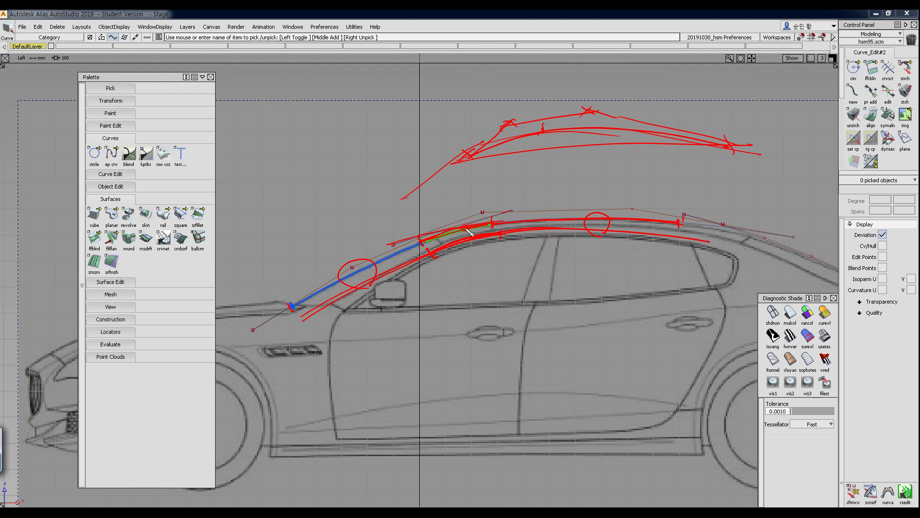
mouse_move(639, 199)
mouse_down()
mouse_move(513, 207)
mouse_move(539, 210)
mouse_up()
mouse_move(280, 303)
mouse_down()
mouse_move(378, 238)
mouse_move(435, 218)
mouse_up()
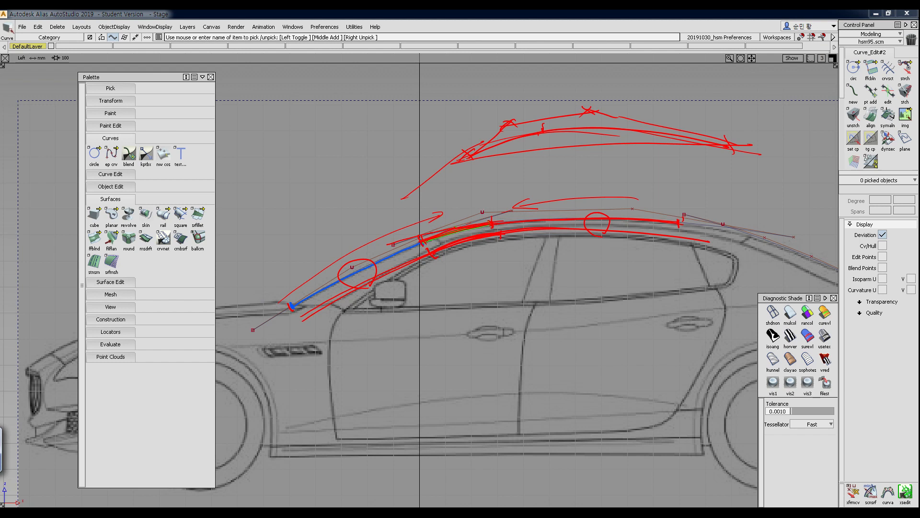
key(Delete)
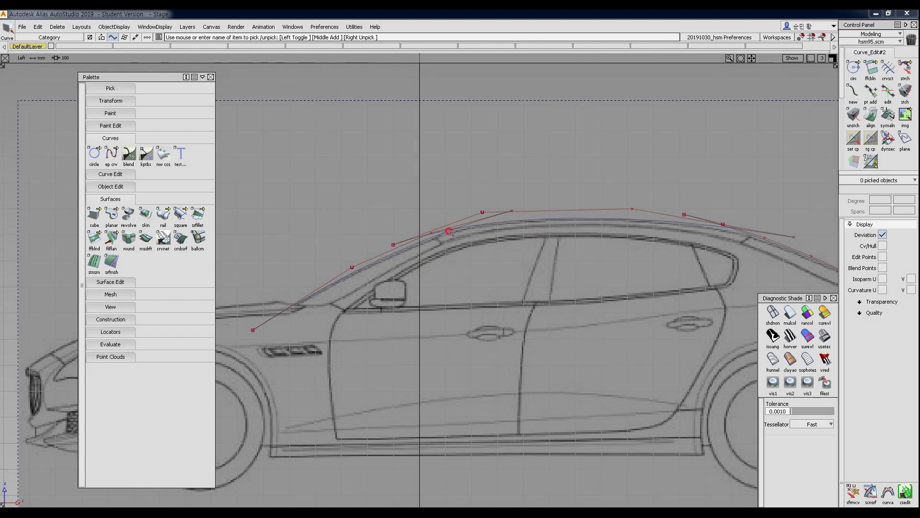
Step: Start the Curve Section tool with the sectioning mode Trim and the sectioning criterion Geometry
alt+shift+right_drag(512, 274, 478, 304)
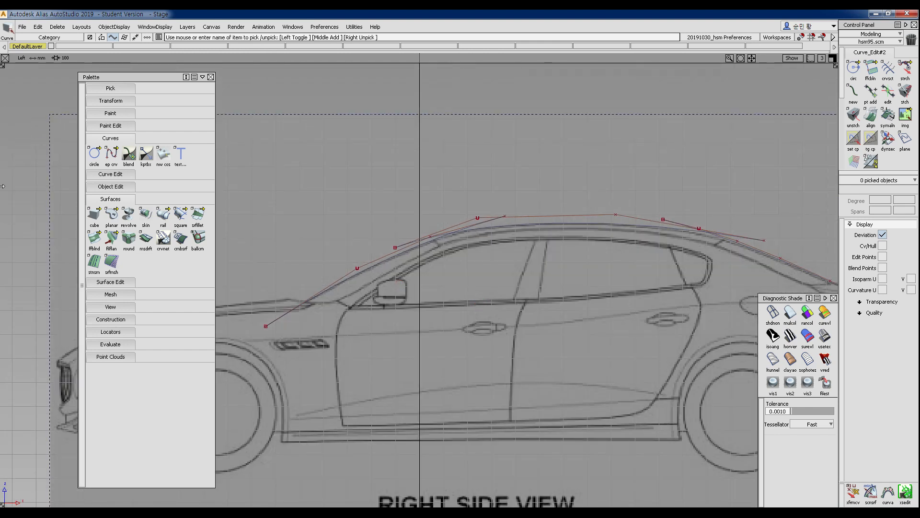
click(111, 173)
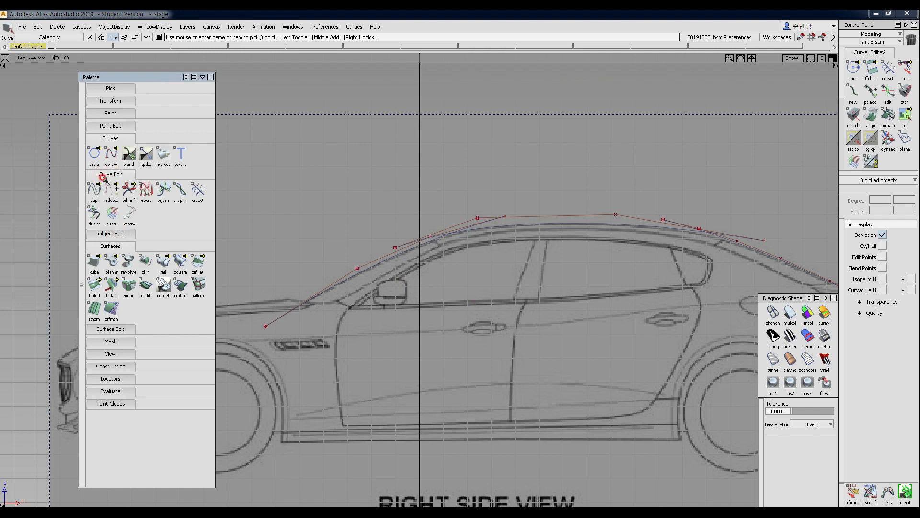
double_click(197, 192)
click(202, 71)
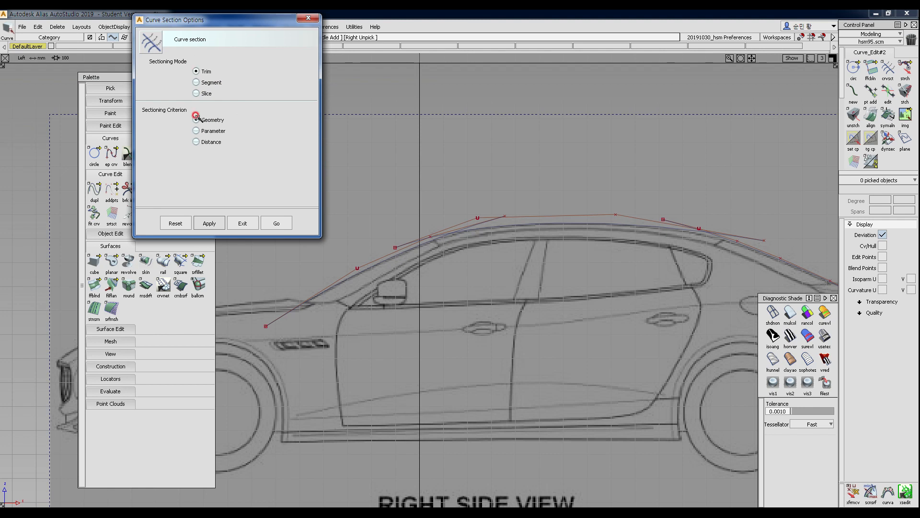
click(274, 222)
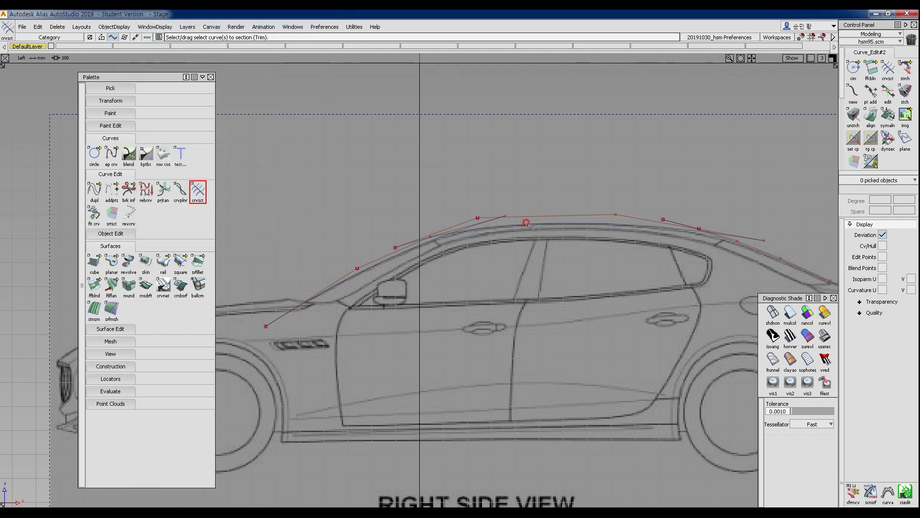
scroll(487, 224, up, 3)
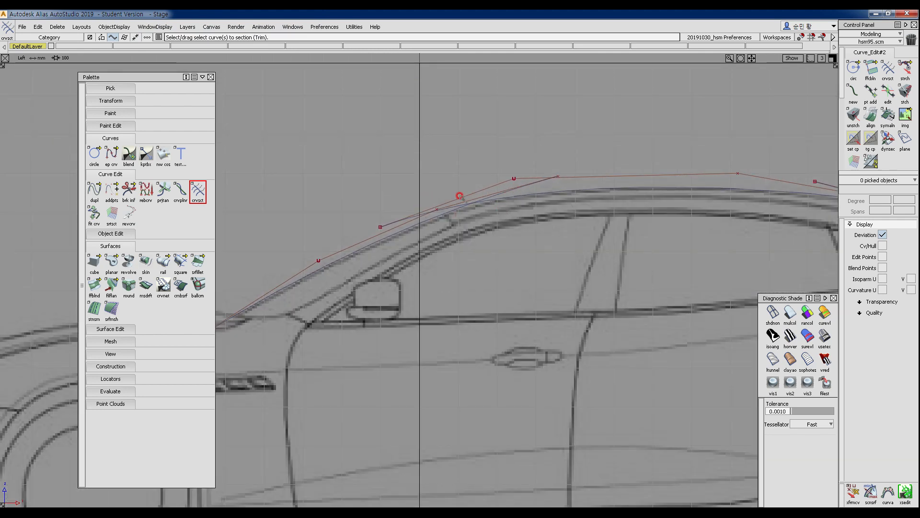
scroll(406, 206, down, 2)
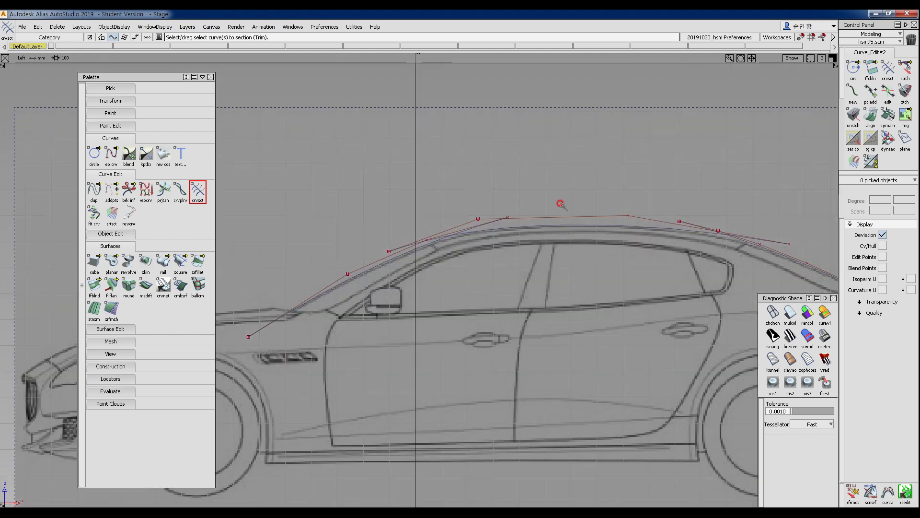
click(561, 254)
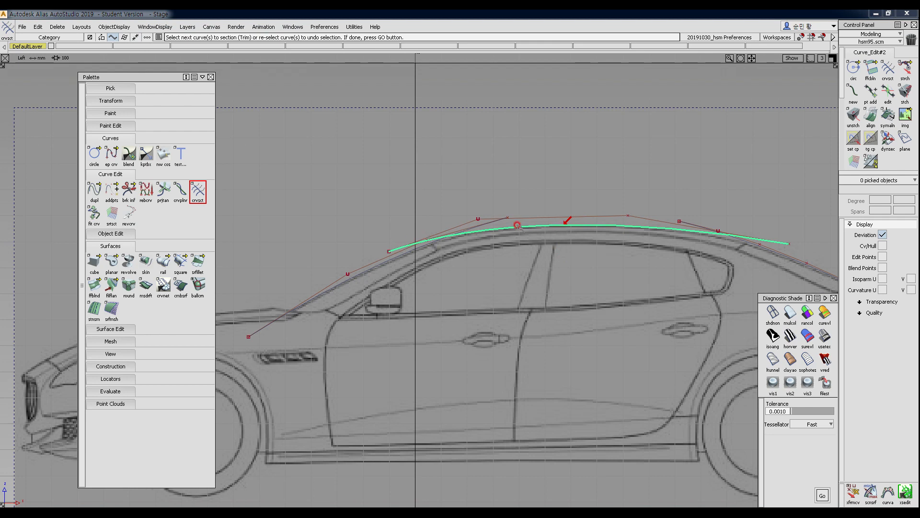
click(197, 191)
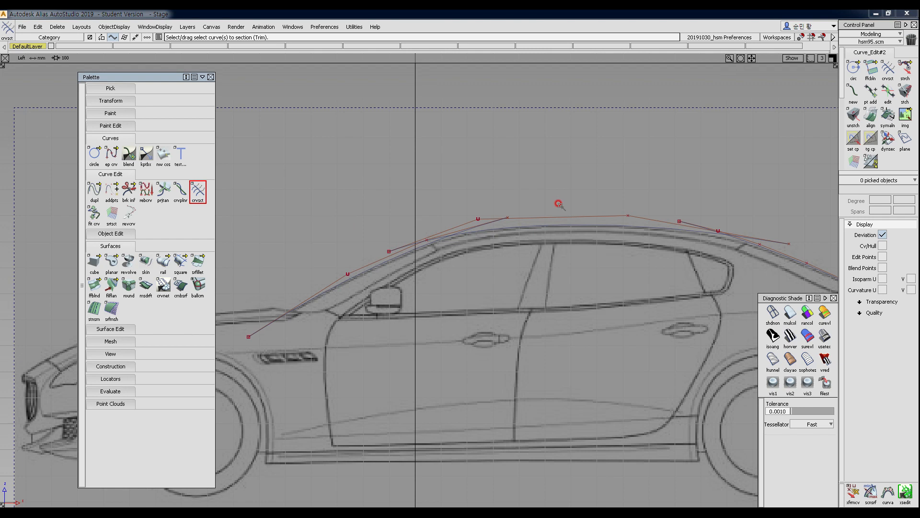
click(553, 223)
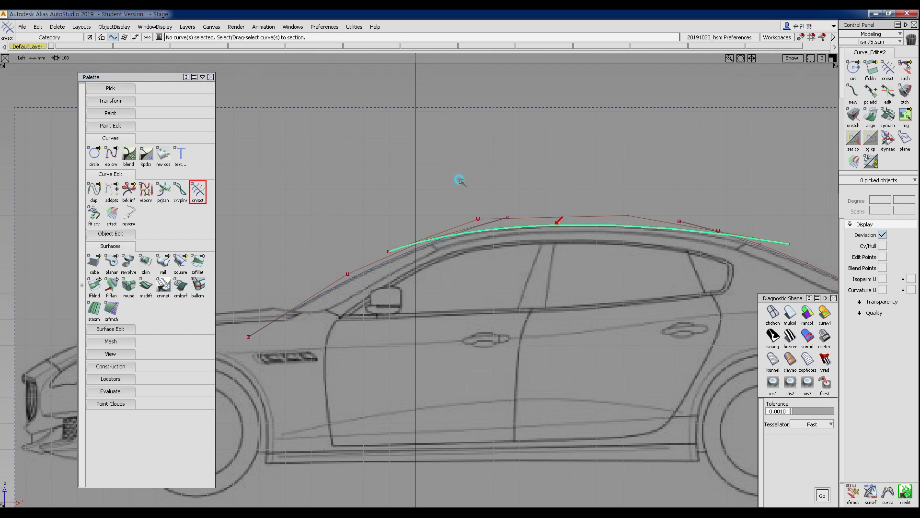
click(553, 208)
click(590, 224)
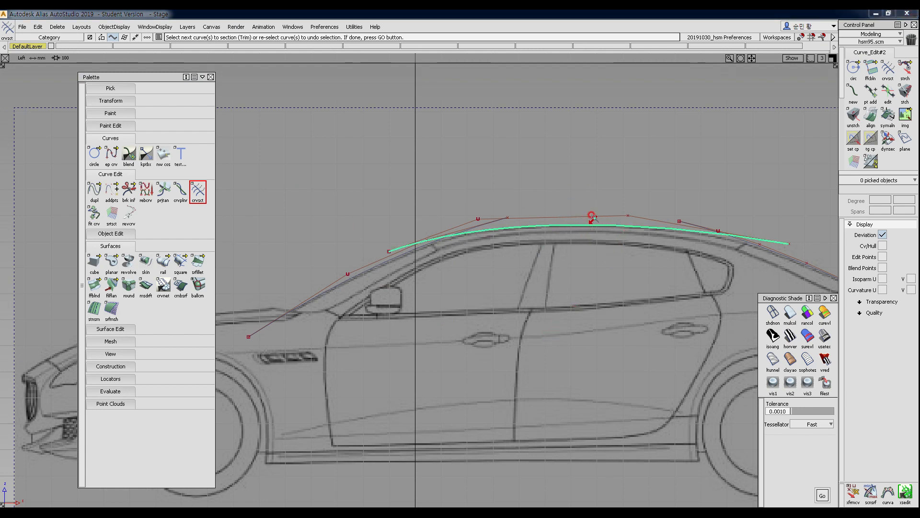
click(463, 231)
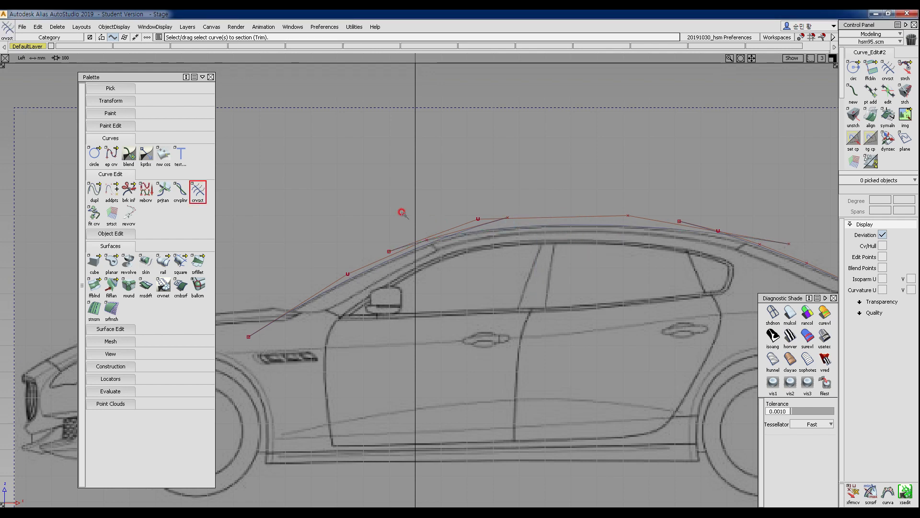
click(773, 239)
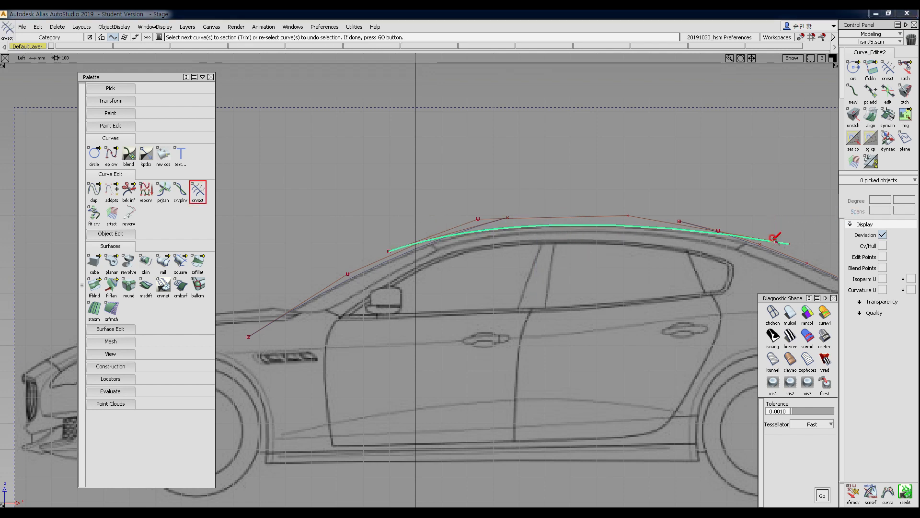
Step: Try to trim the roof curve's front end against the windshield curve, picking the roof curve at its middle
ctrl+shift+drag(566, 197, 559, 248)
click(821, 494)
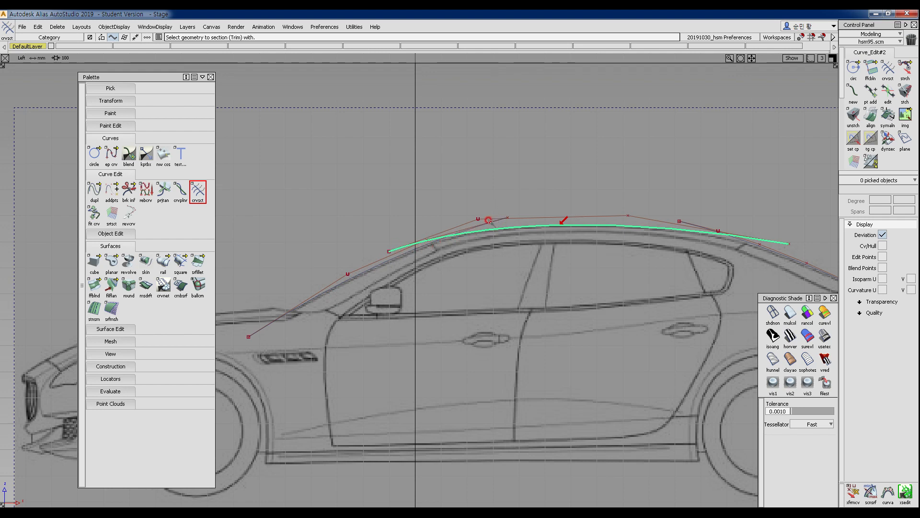
click(367, 267)
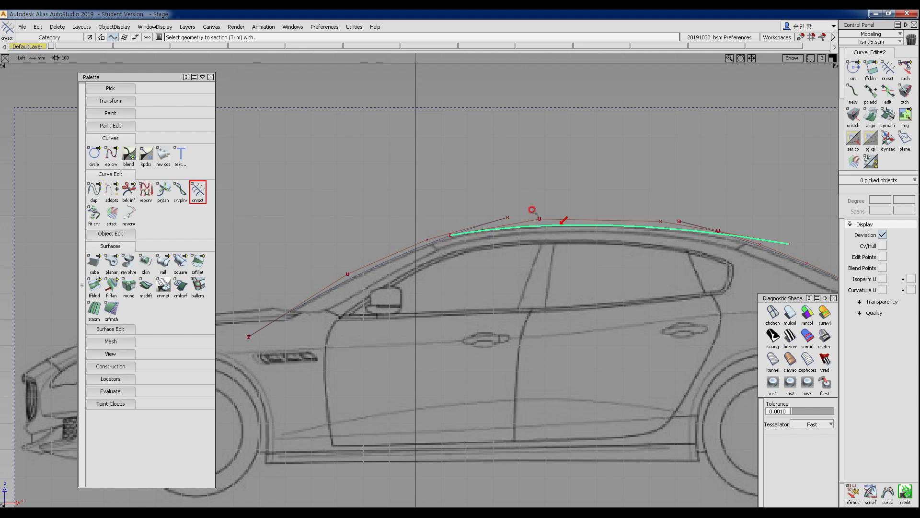
click(562, 222)
key(ctrl+z)
Step: Try to trim the roof curve against the windshield curve so that only its short front end is kept
click(392, 246)
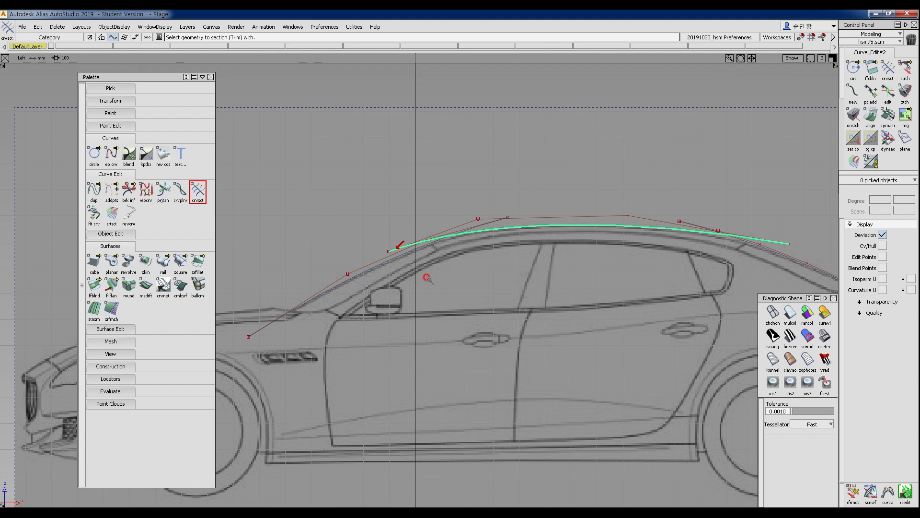
click(377, 262)
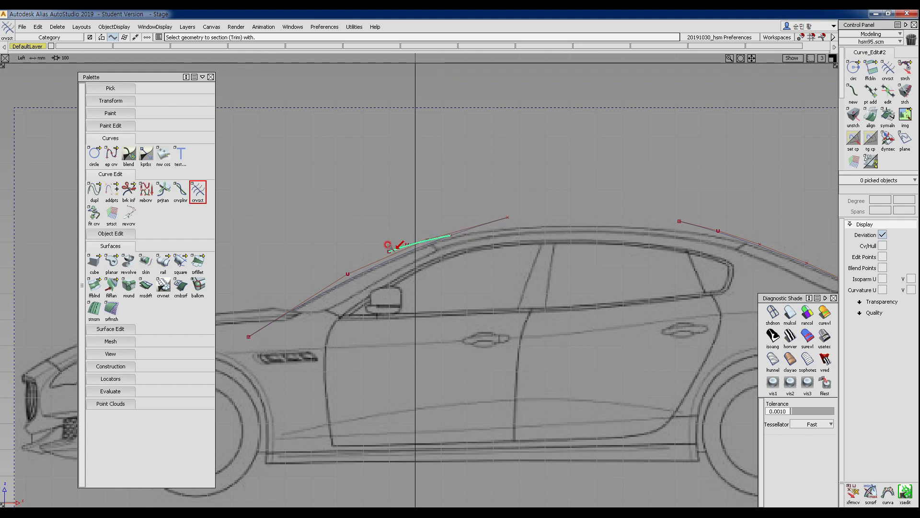
click(403, 246)
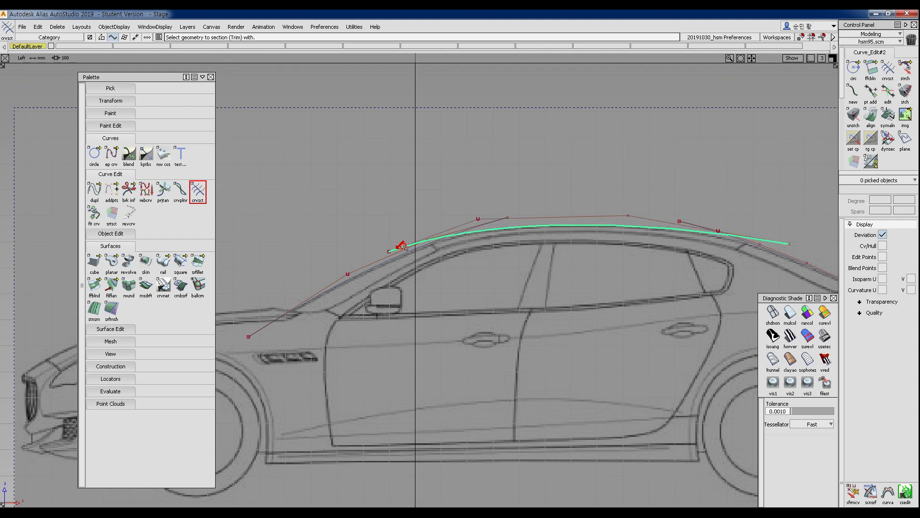
ctrl+shift+drag(542, 290, 543, 258)
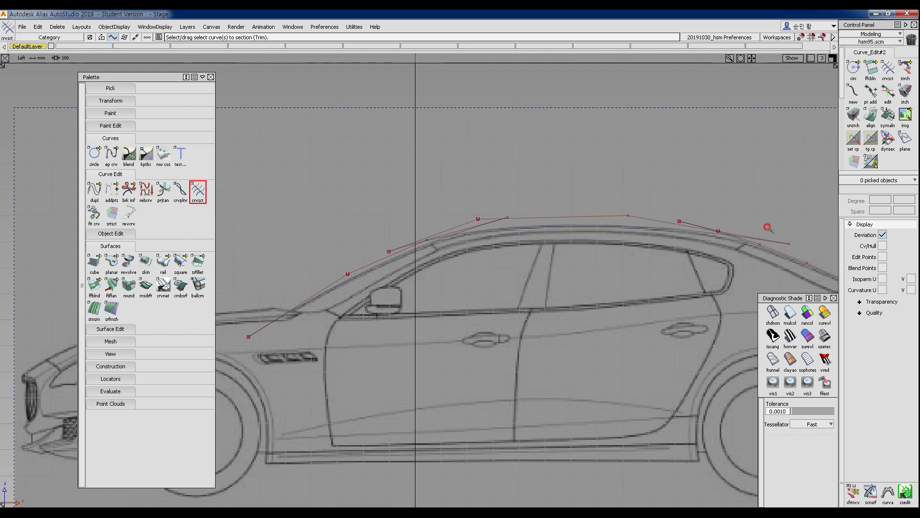
alt+shift+middle_drag(615, 272, 545, 269)
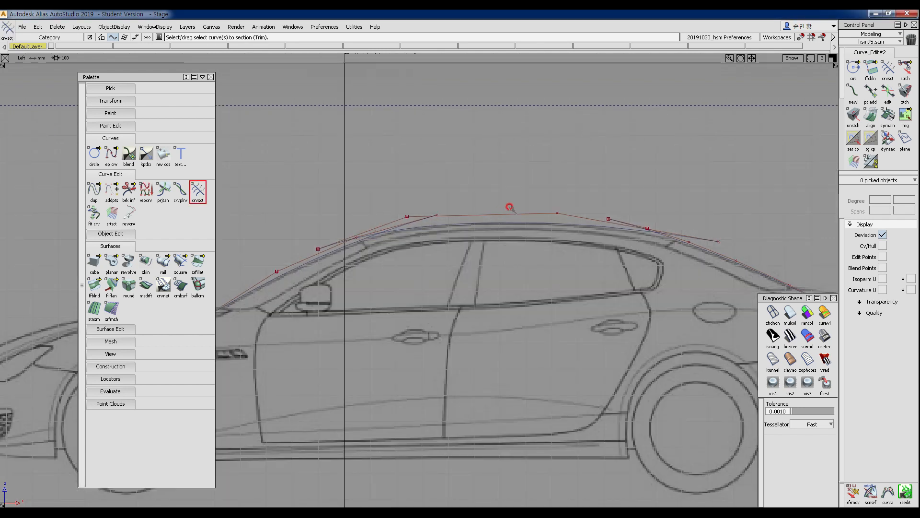
ctrl+shift+drag(469, 201, 483, 247)
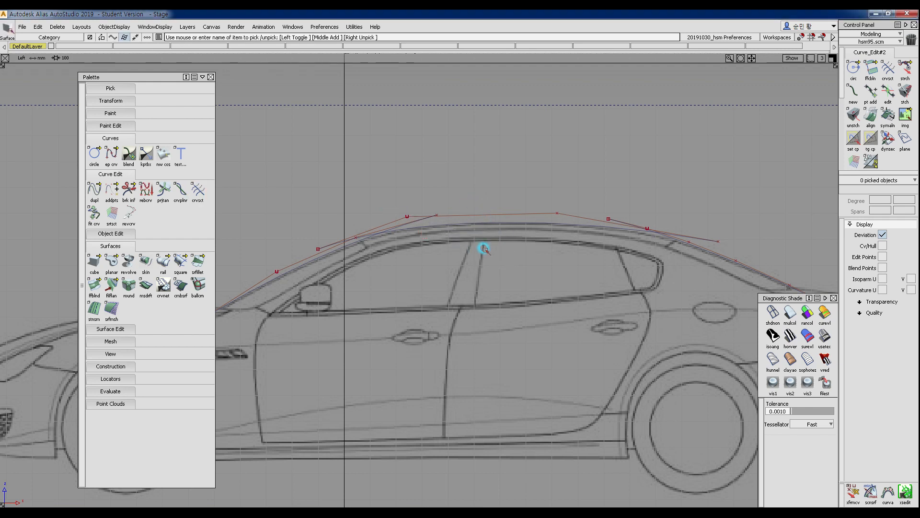
click(421, 246)
click(322, 245)
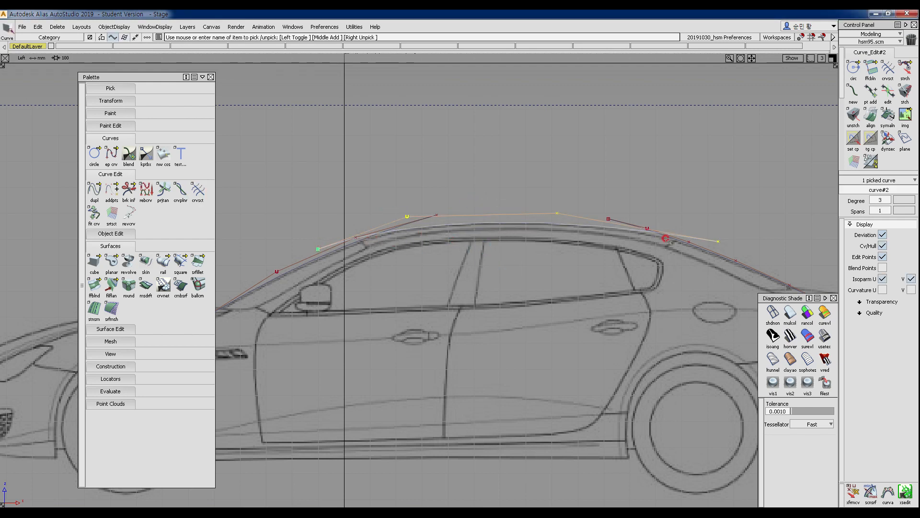
click(532, 205)
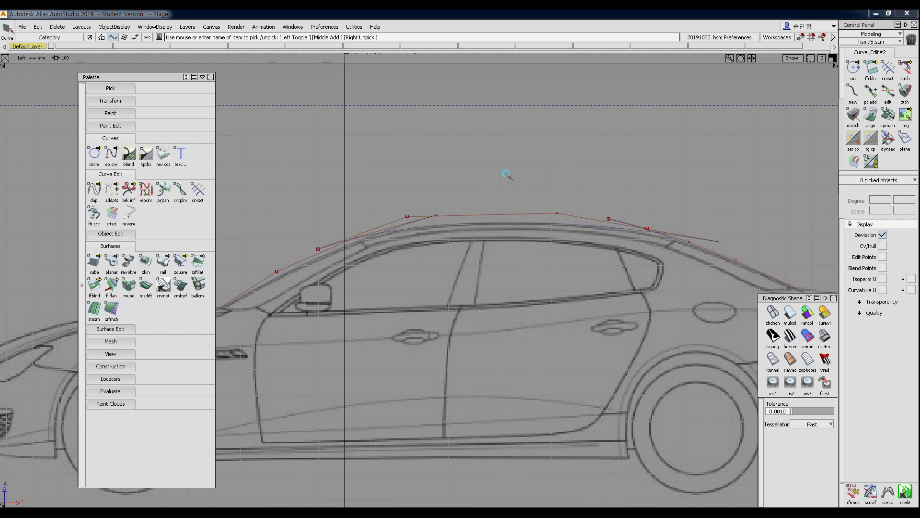
Step: Trim the roof curve's front overhang against the windshield curve with Curve Section, keeping the roof portion
ctrl+shift+drag(508, 176, 505, 244)
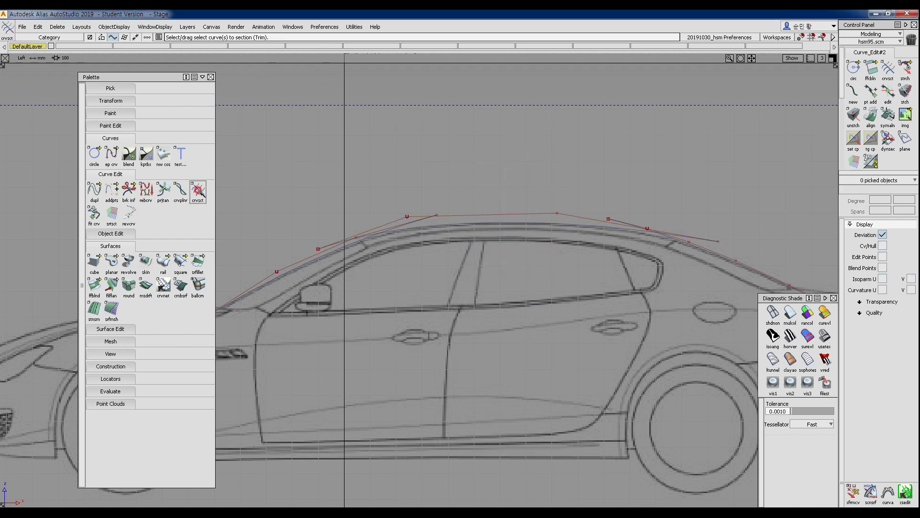
click(501, 221)
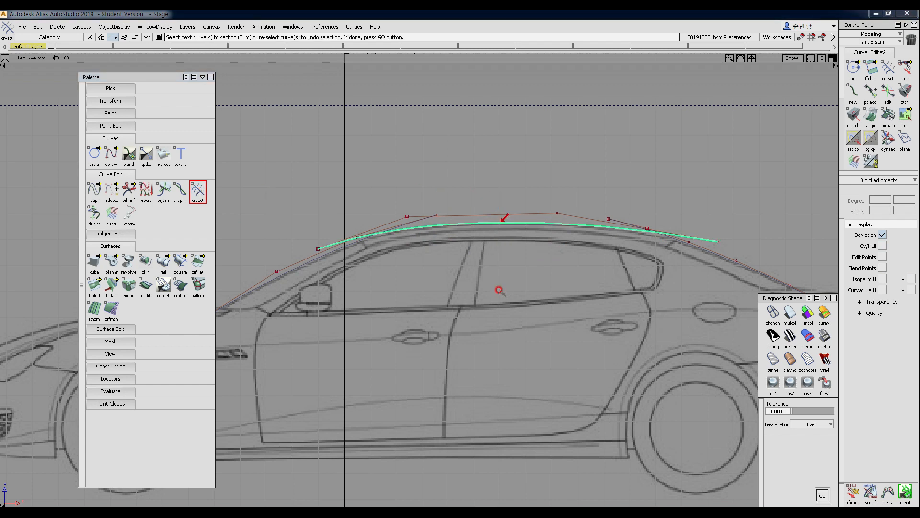
key(space)
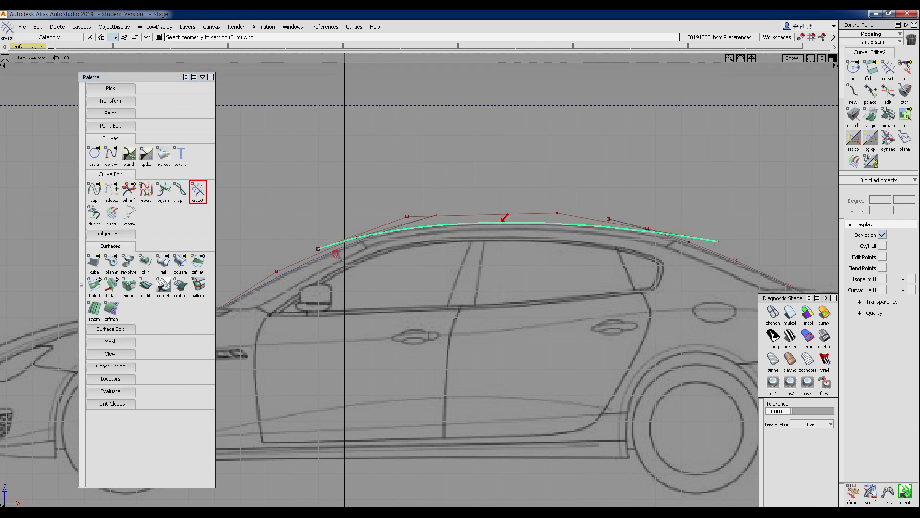
click(330, 252)
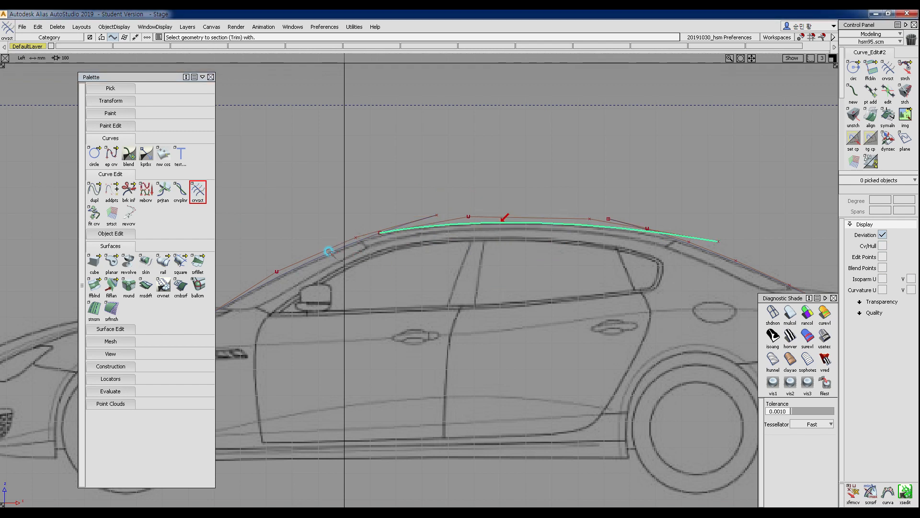
Step: Try to trim the roof curve's rear overhang against the rear window curve
click(705, 246)
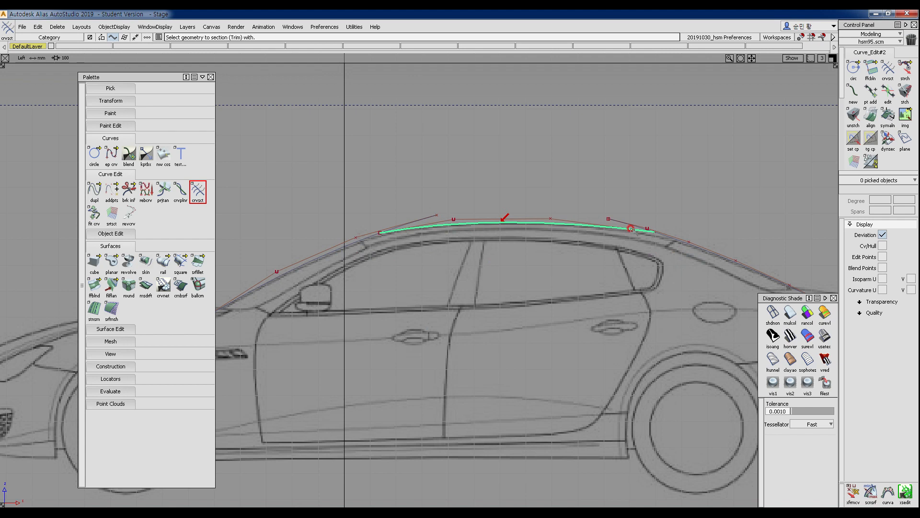
key(ctrl+z)
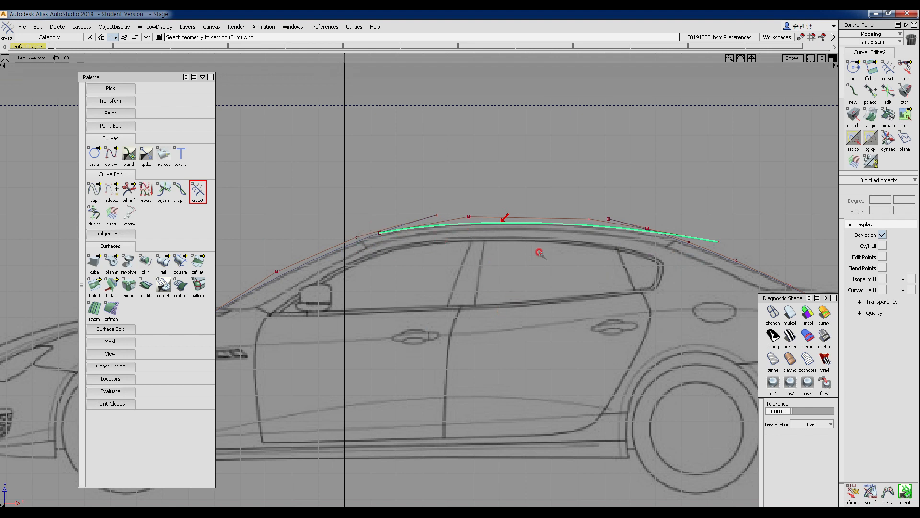
Step: Trim the roof curve's rear overhang against the rear window curve, keeping its middle portion, and clear the selection
click(721, 257)
ctrl+shift+drag(413, 258, 414, 303)
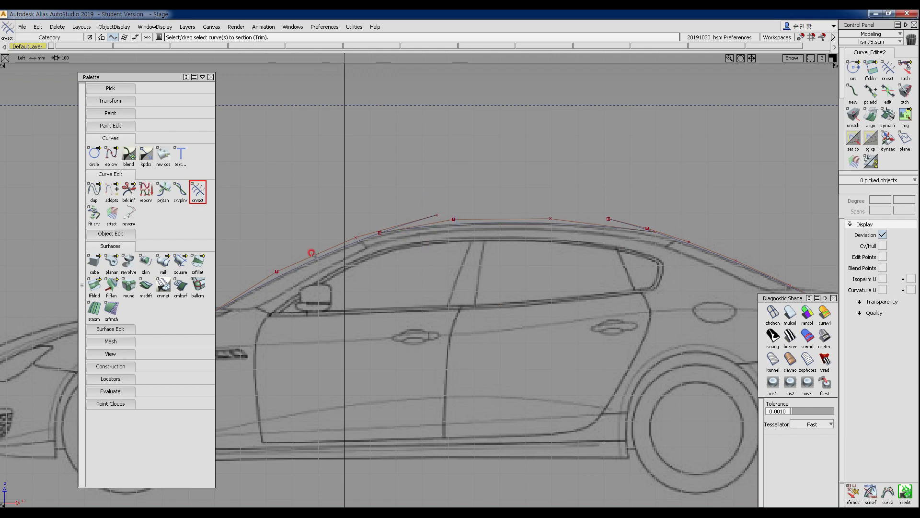
Step: Trim the windshield curve's upper overhang and the rear window curve's upper overhang against the roof curve with Curve Section
click(310, 258)
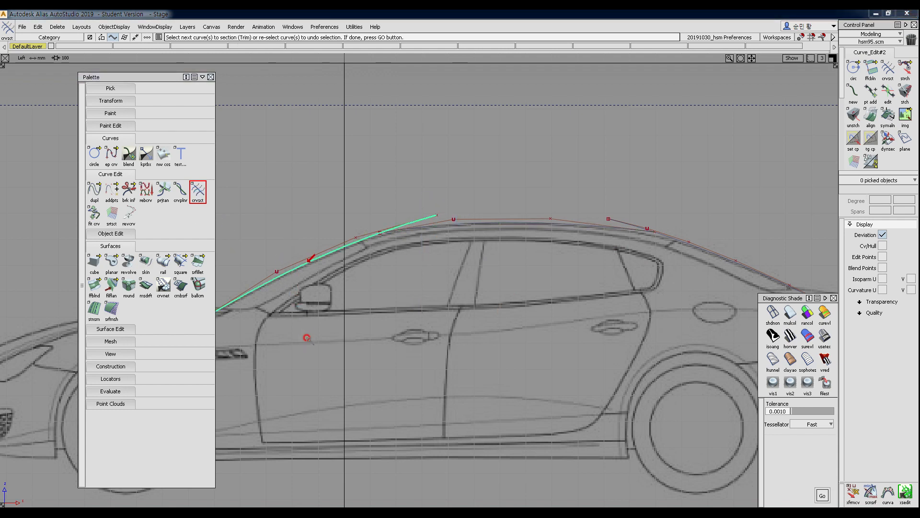
key(space)
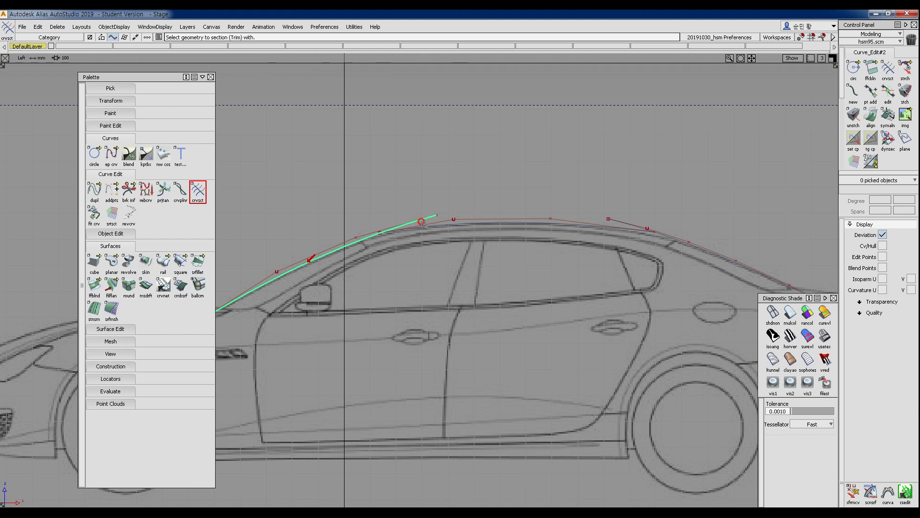
click(420, 225)
click(718, 250)
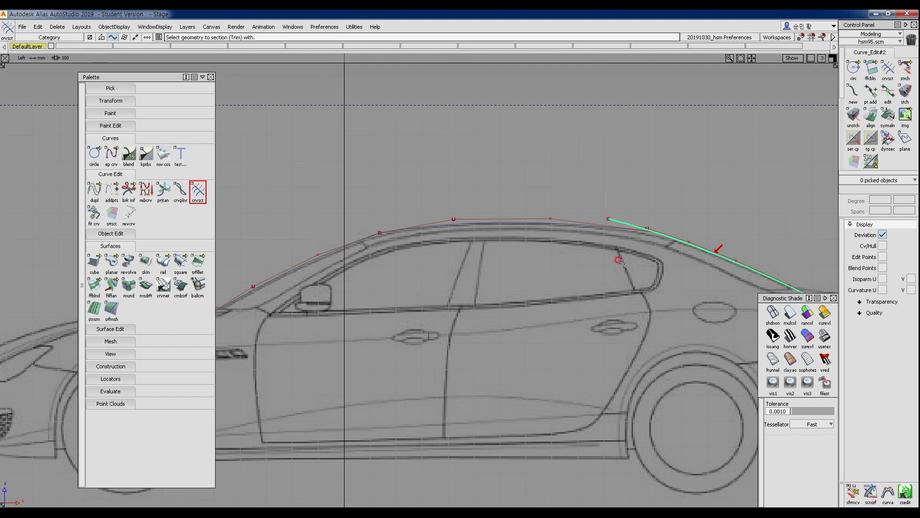
click(611, 226)
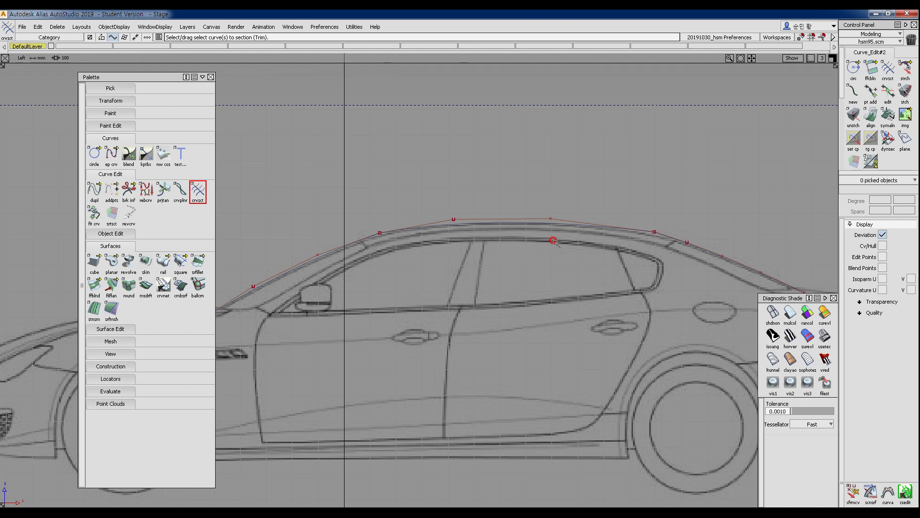
Step: Draw a vertical straight line in the empty area above the car's front end and move a copy of it towards the rear
alt+shift+right_drag(388, 219, 409, 245)
alt+shift+middle_drag(409, 245, 516, 247)
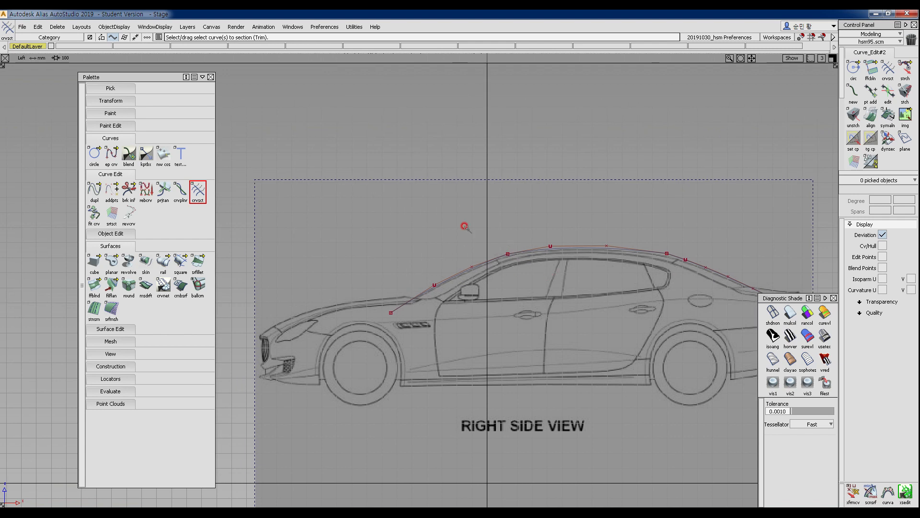
alt+shift+middle_drag(342, 216, 446, 252)
ctrl+shift+drag(473, 154, 436, 171)
click(413, 121)
right_click(427, 276)
key(ctrl+c)
key(ctrl+v)
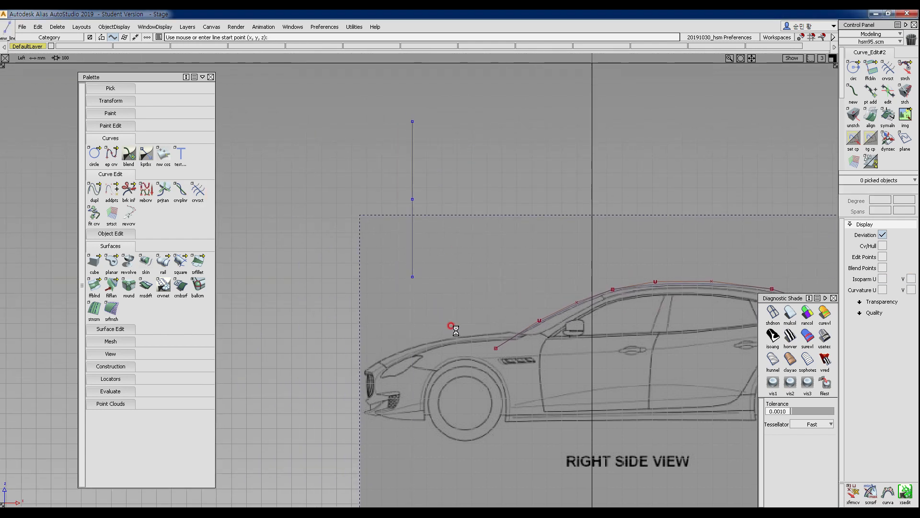
ctrl+shift+drag(455, 319, 464, 252)
middle_drag(465, 253, 545, 258)
ctrl+shift+drag(481, 334, 477, 216)
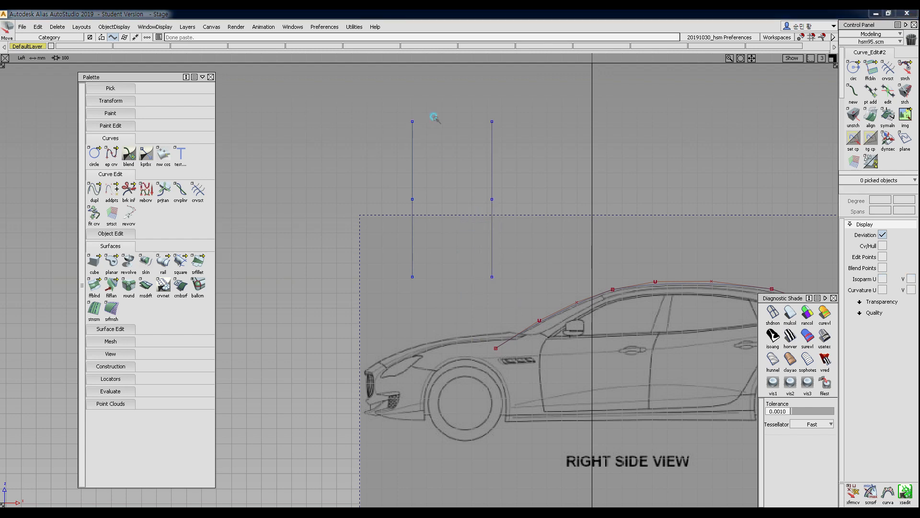
Step: Draw a horizontal edit point curve across the upper ends and a horizontal line across the lower ends of the two vertical lines
ctrl+shift+drag(435, 118, 376, 130)
click(386, 138)
click(614, 138)
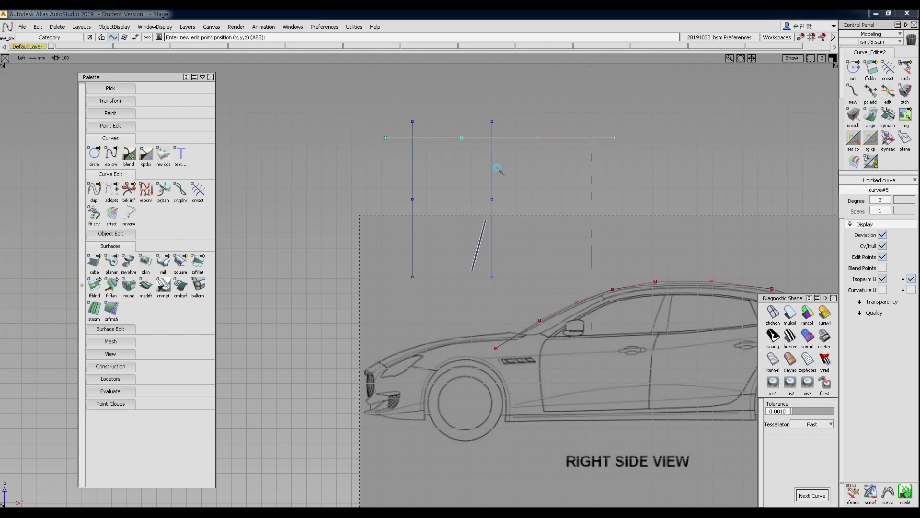
ctrl+shift+drag(411, 189, 388, 201)
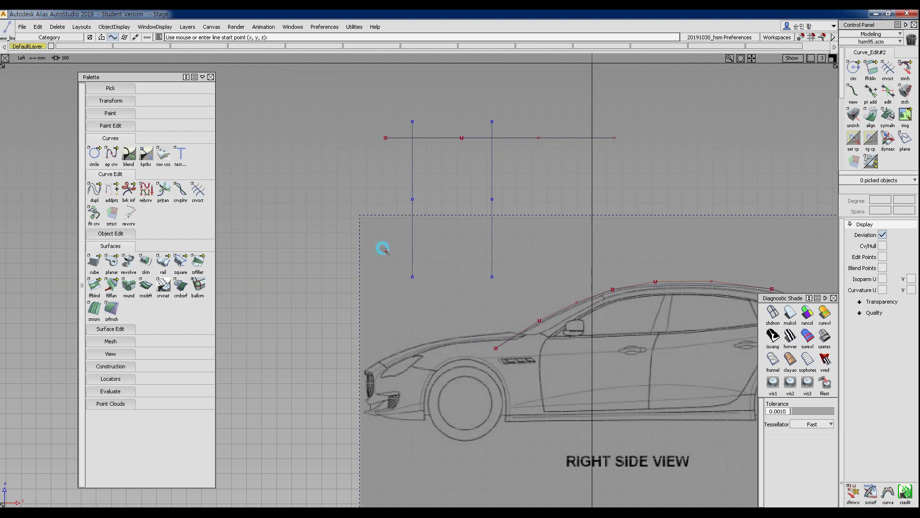
click(381, 270)
click(551, 269)
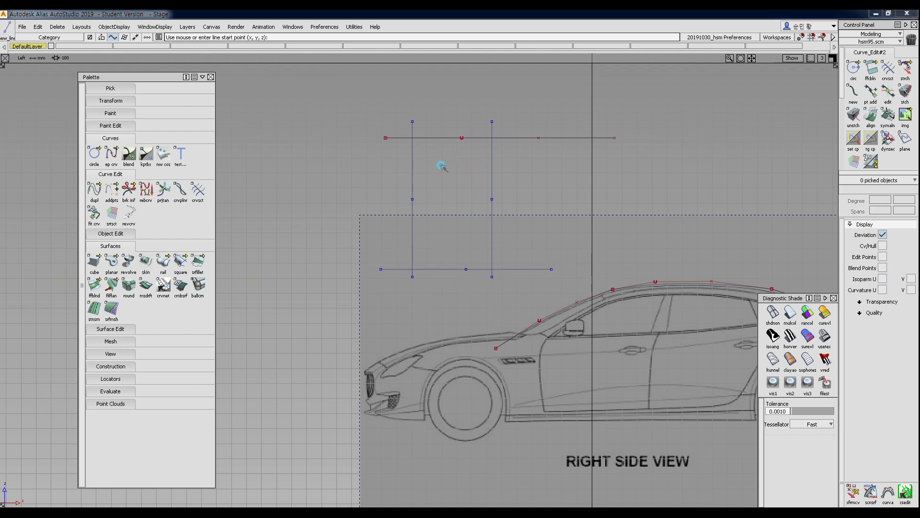
Step: Delete the four crossing practice lines above the car's front end
drag(382, 120, 524, 288)
key(Delete)
click(413, 293)
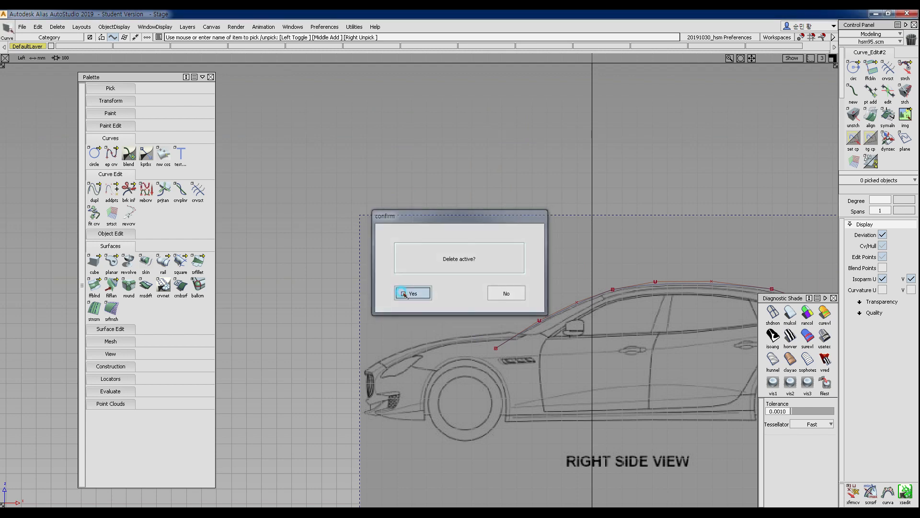
Step: Draw a horizontal edit point curve above the car's front end and move a copy of it straight down
ctrl+shift+drag(415, 168, 374, 168)
click(363, 136)
click(523, 136)
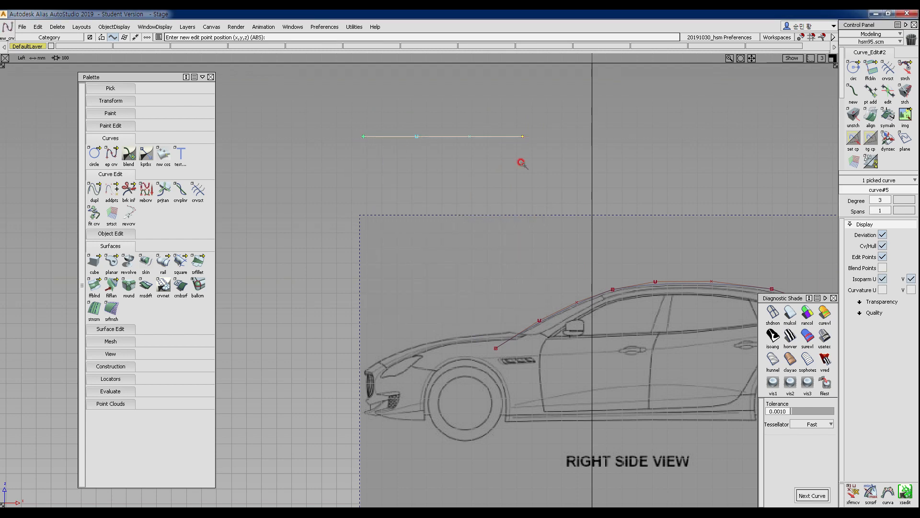
ctrl+shift+drag(489, 243, 540, 178)
key(ctrl+c)
key(ctrl+v)
ctrl+shift+drag(478, 222, 479, 174)
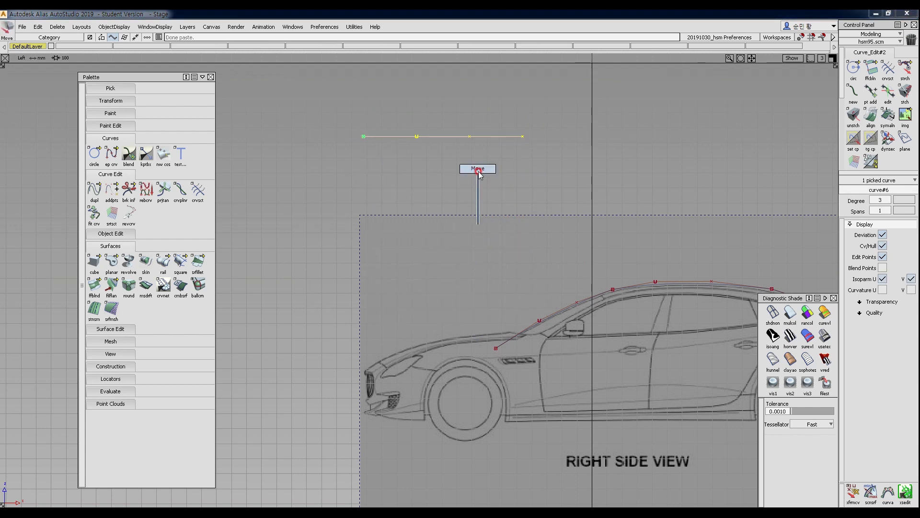
right_drag(479, 174, 479, 309)
ctrl+shift+drag(443, 325, 433, 206)
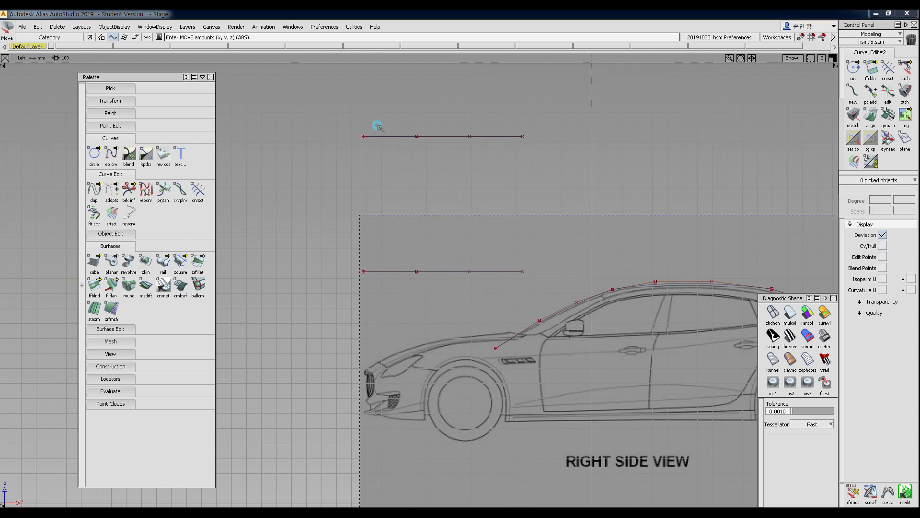
Step: Draw a vertical edit point curve crossing both horizontal curves and move a copy of it sideways so the four curves enclose a rectangle
ctrl+shift+drag(379, 126, 339, 123)
click(347, 145)
click(351, 273)
ctrl+shift+middle_drag(399, 294, 400, 231)
ctrl+shift+drag(391, 255, 387, 206)
ctrl+shift+drag(312, 176, 344, 199)
click(364, 200)
ctrl+shift+middle_drag(394, 201, 445, 193)
middle_drag(465, 206, 562, 201)
key(ctrl+c)
key(ctrl+v)
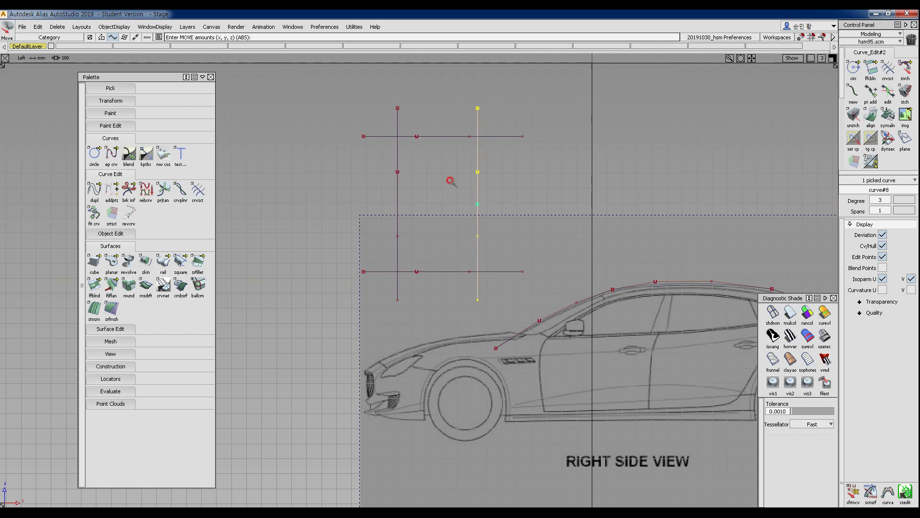
ctrl+shift+drag(420, 204, 414, 168)
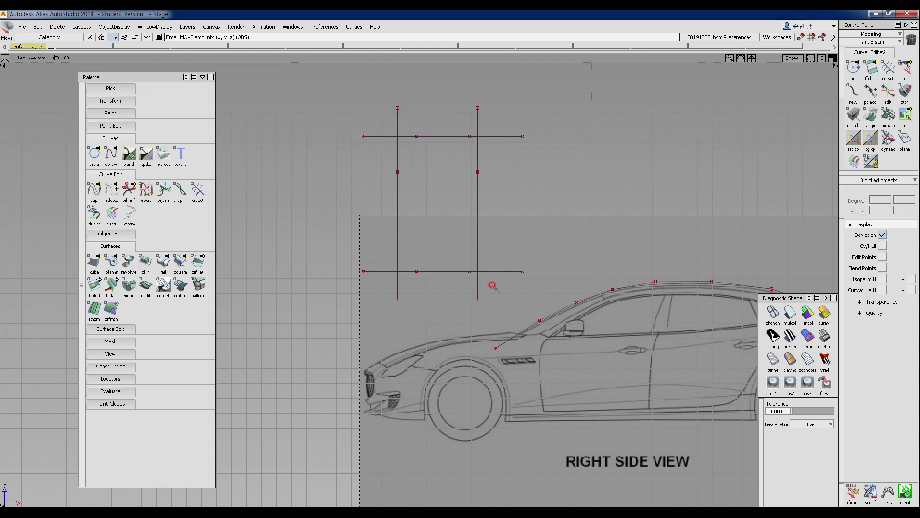
Step: Trim both horizontal curves against the two vertical curves with Curve Section, keeping their middle portions
click(198, 192)
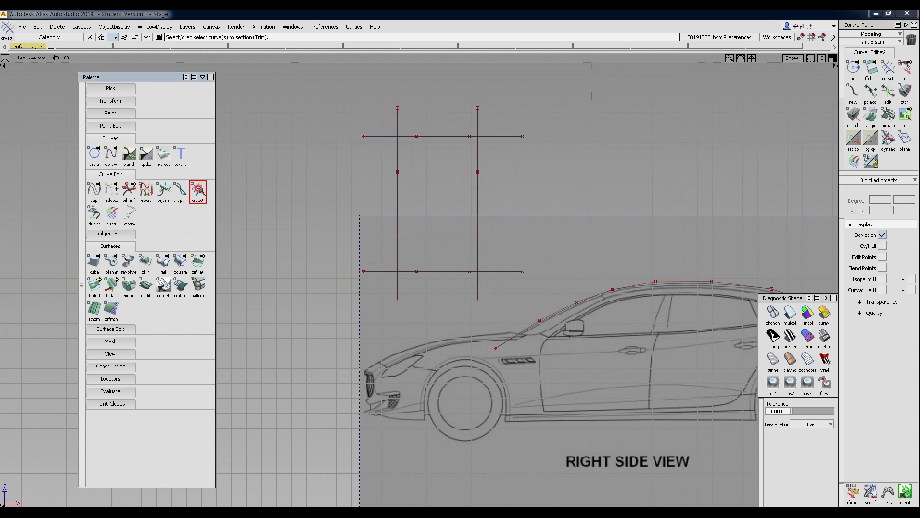
drag(446, 112, 439, 201)
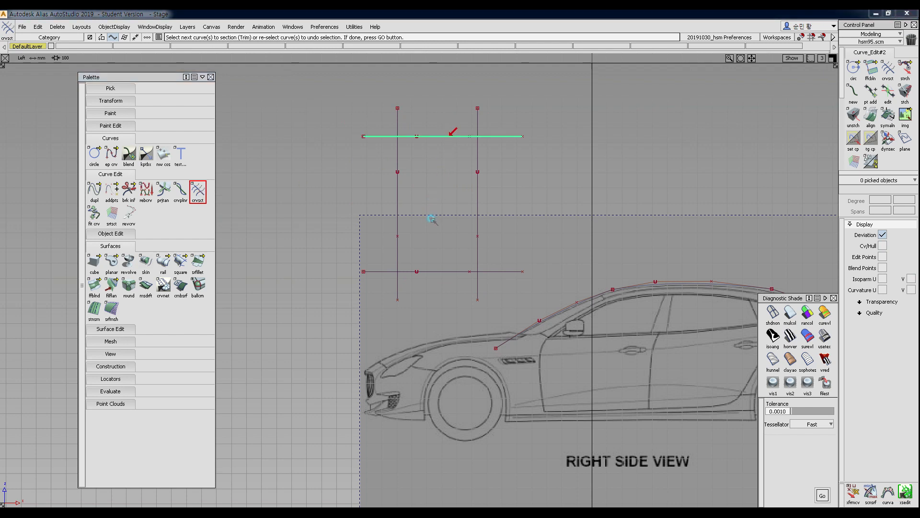
drag(434, 249, 435, 301)
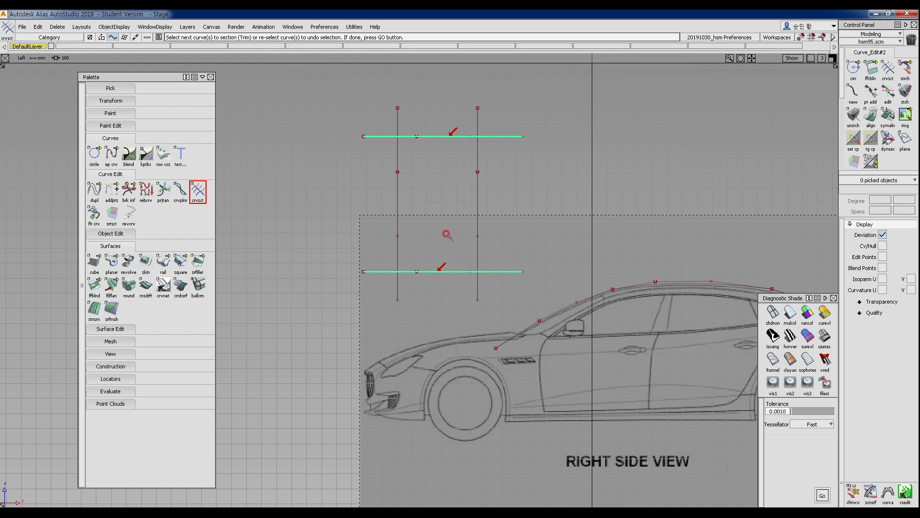
key(space)
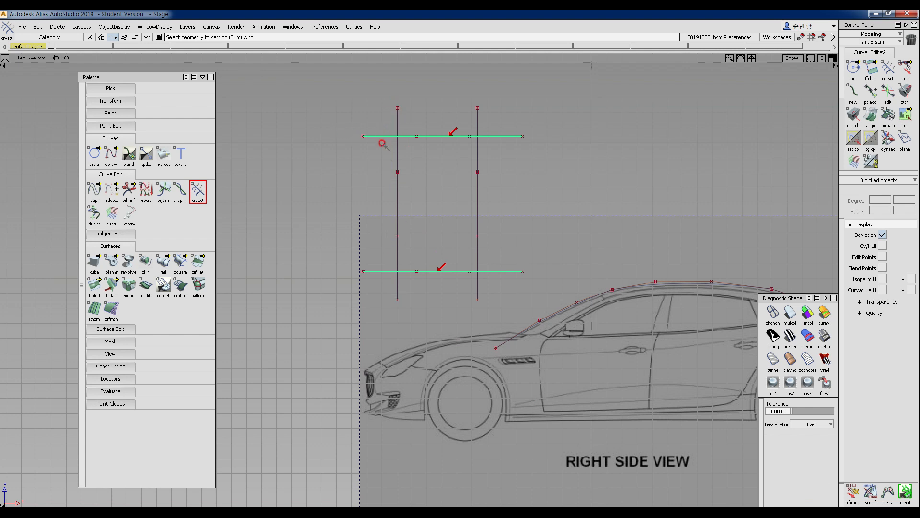
click(398, 151)
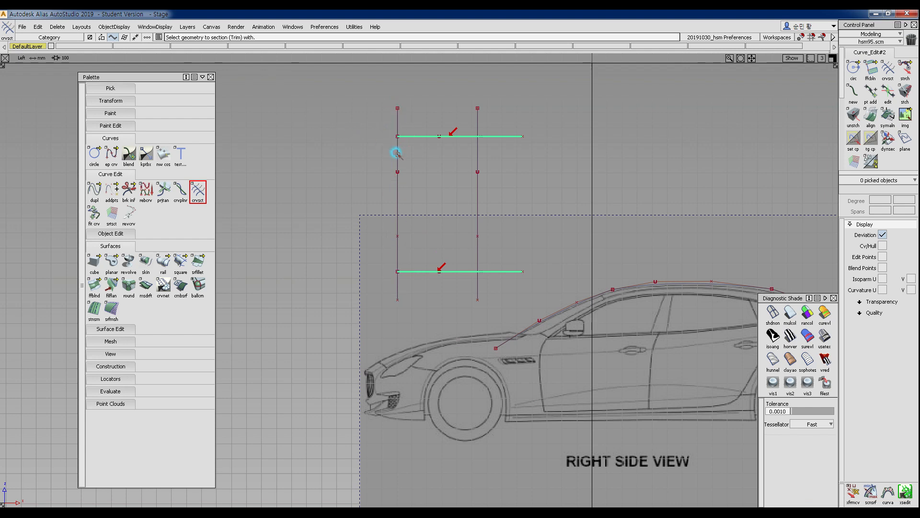
click(476, 166)
Step: Trim both vertical curves against the two horizontal curves, keeping the portions between them as the rectangle's sides
drag(345, 181, 615, 187)
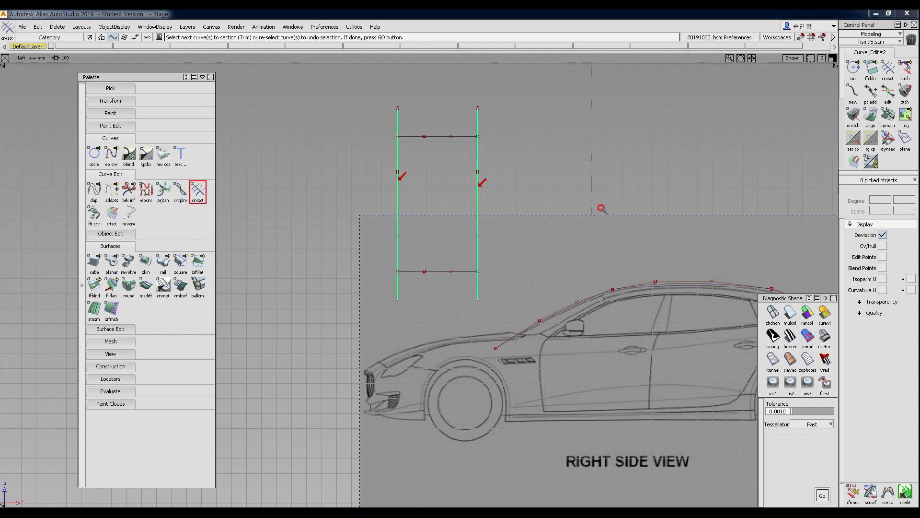
click(422, 136)
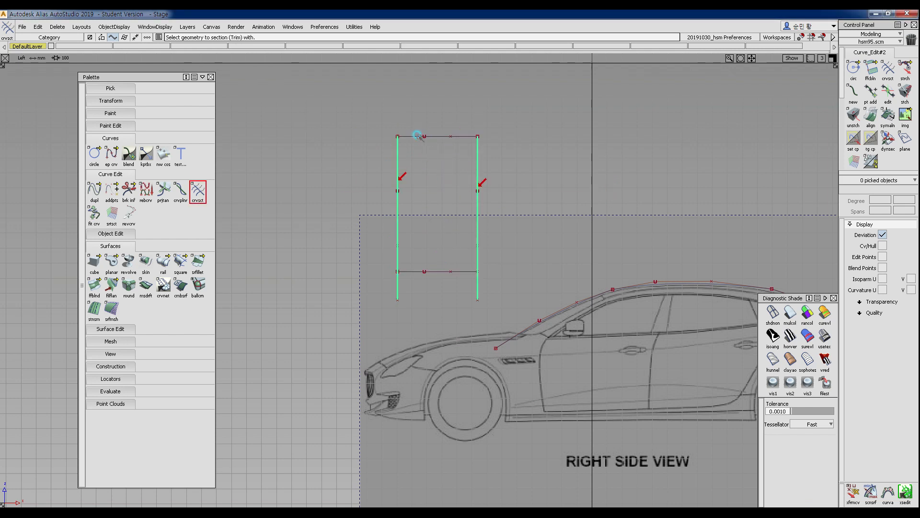
click(402, 263)
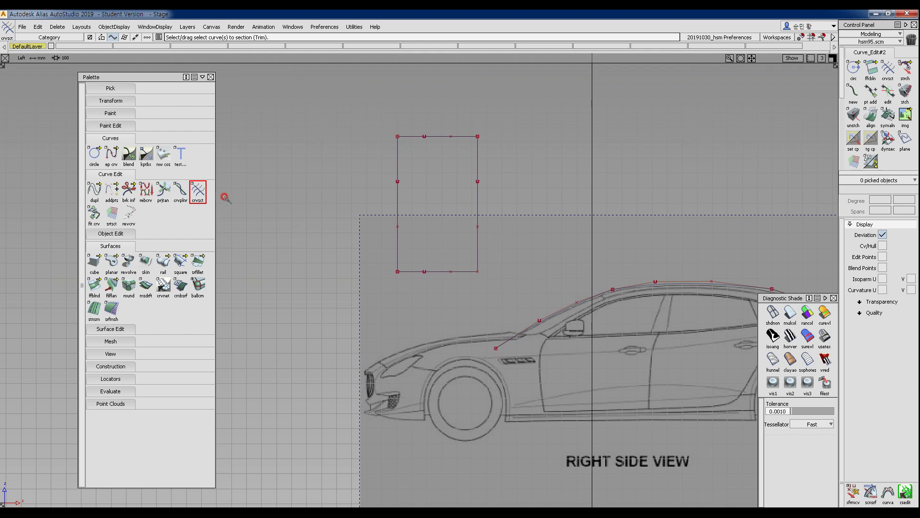
Step: Pick the vertical curve forming the rectangle's left side
click(192, 189)
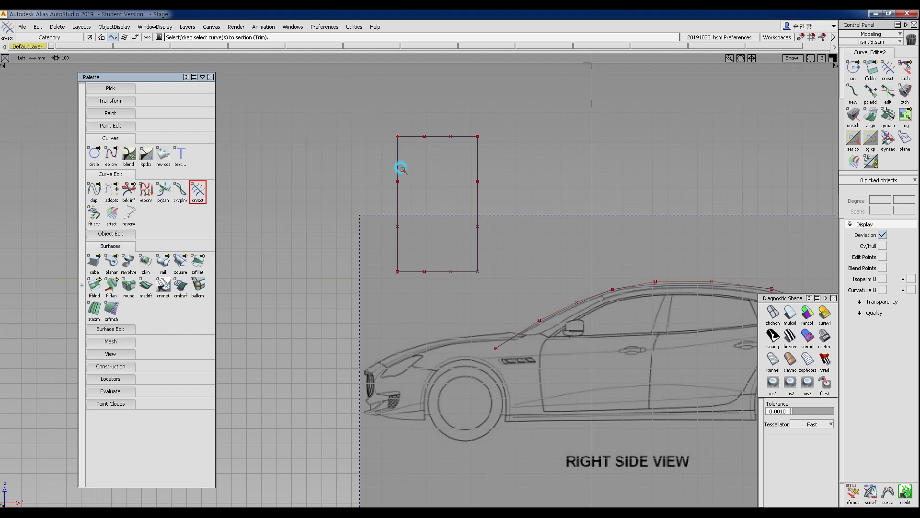
alt+shift+right_drag(401, 168, 425, 148)
alt+shift+middle_drag(425, 149, 423, 216)
alt+shift+right_drag(407, 206, 424, 193)
alt+shift+middle_drag(424, 192, 424, 206)
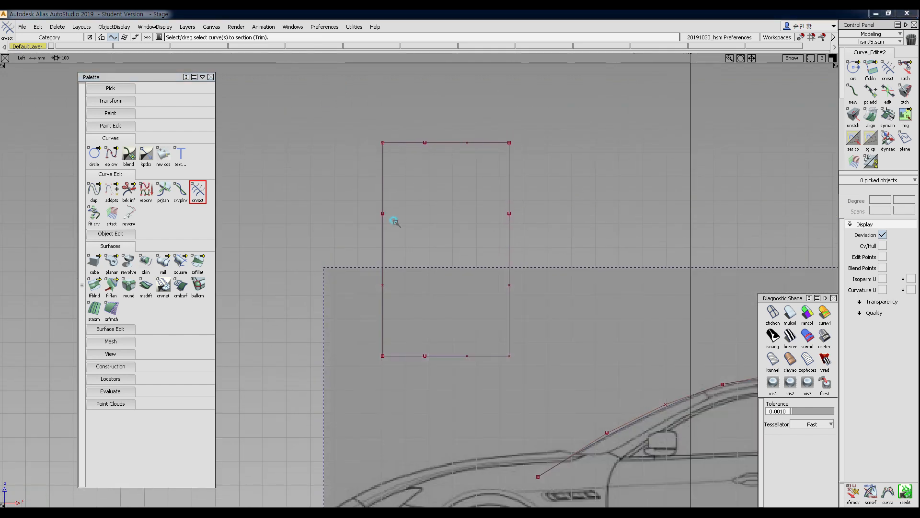
ctrl+shift+drag(344, 160, 375, 187)
drag(368, 191, 408, 210)
alt+shift+right_drag(431, 239, 446, 220)
alt+shift+middle_drag(446, 220, 448, 299)
alt+shift+right_drag(441, 270, 444, 267)
alt+shift+middle_drag(444, 267, 435, 242)
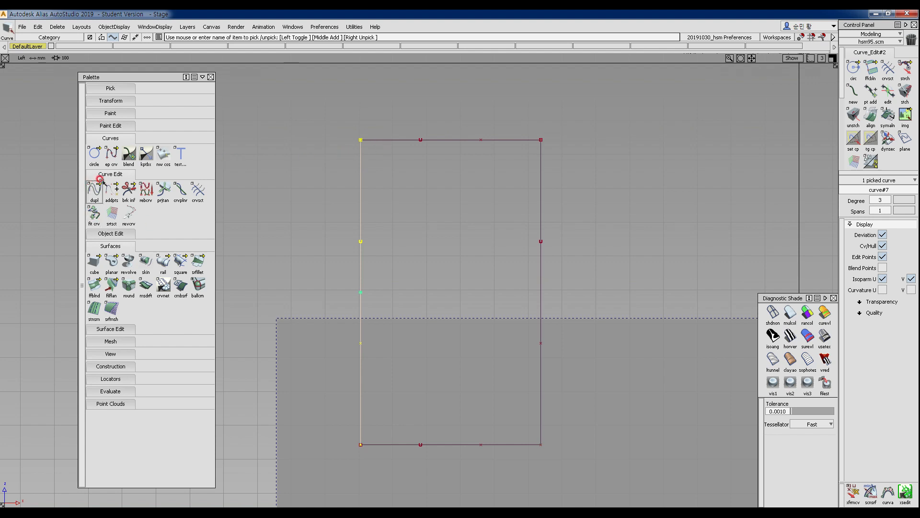
Step: Start the Curve Fillet tool and move its control window clear of the rectangle
click(94, 190)
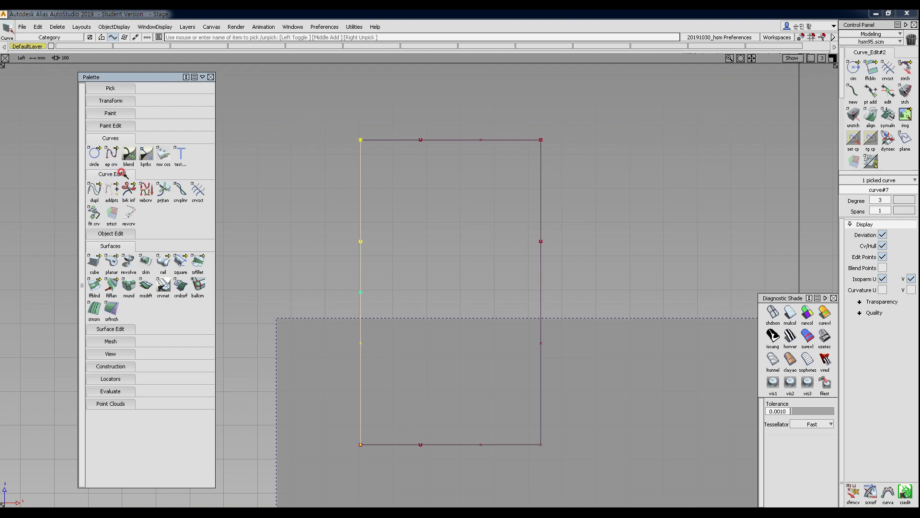
click(94, 190)
click(94, 190)
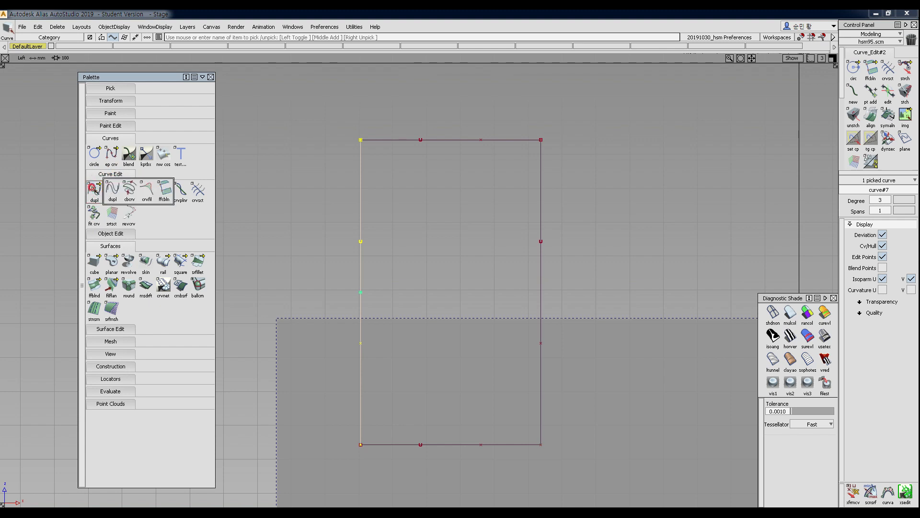
click(146, 189)
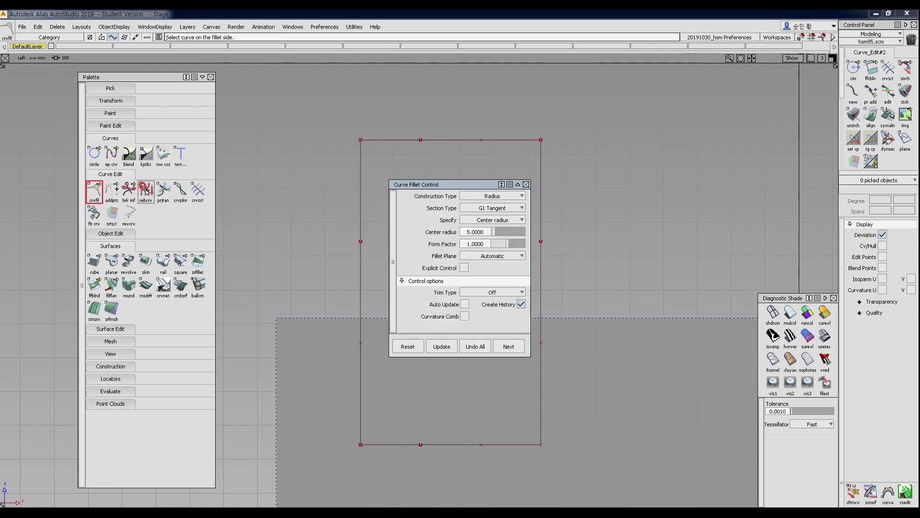
drag(464, 183, 272, 101)
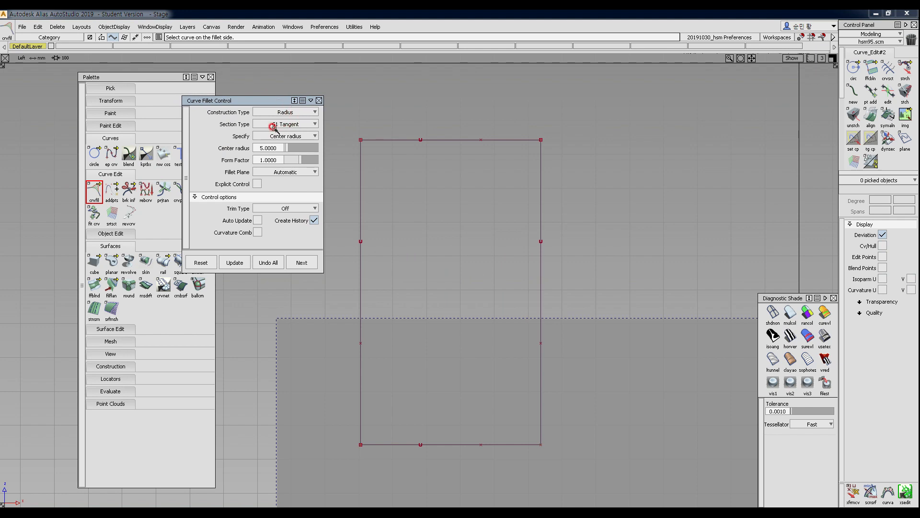
Step: Set the curve fillet's section type to G1 Tangent
click(310, 124)
click(309, 124)
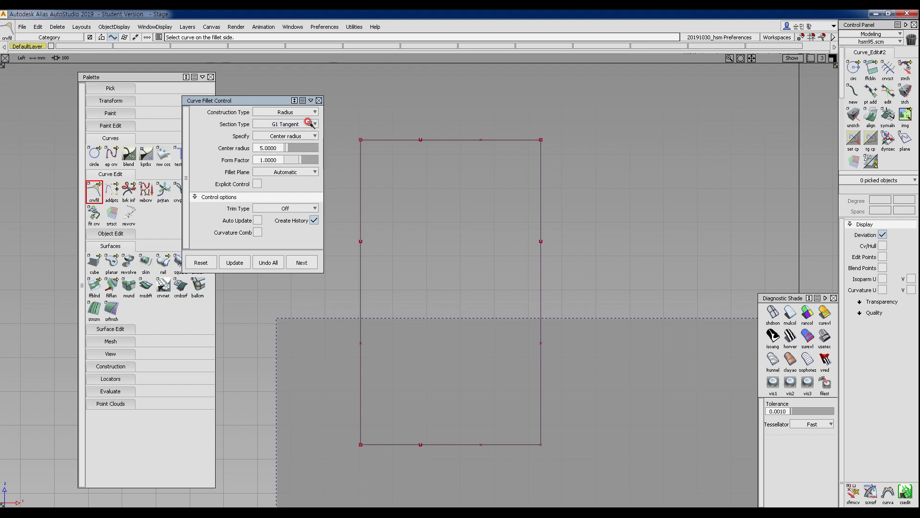
click(309, 123)
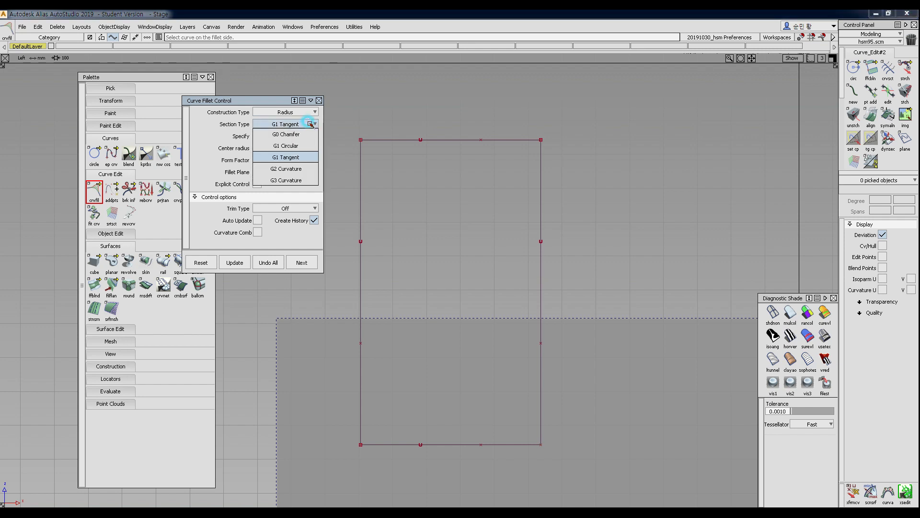
click(297, 158)
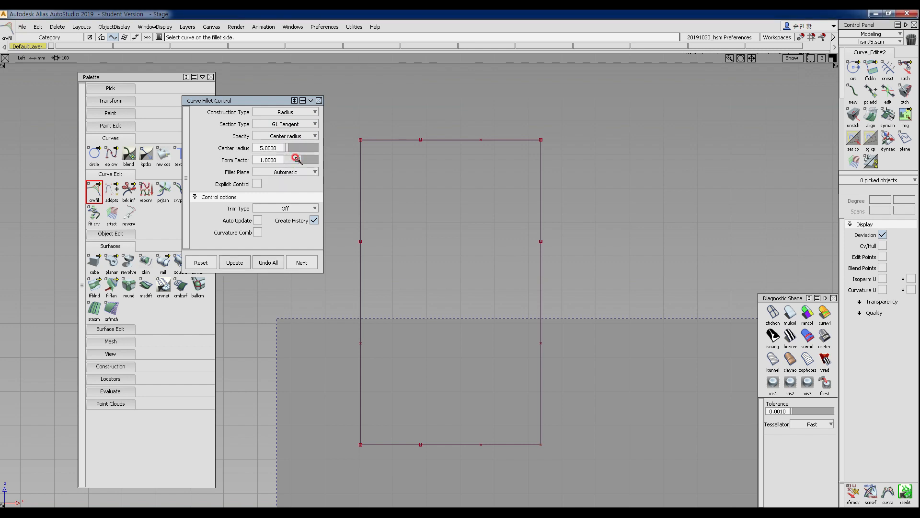
Step: Use the G1 Tangent section type for the curve fillet and set its center radius to 20
click(296, 123)
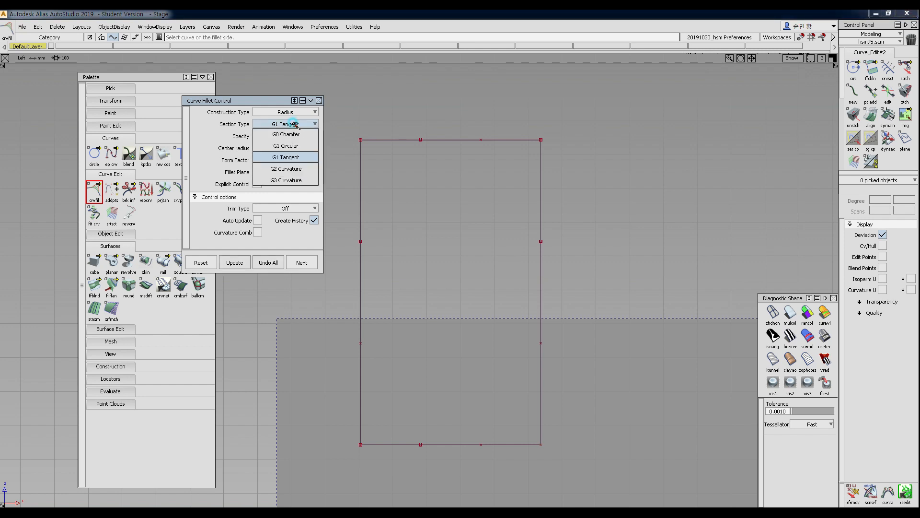
click(293, 158)
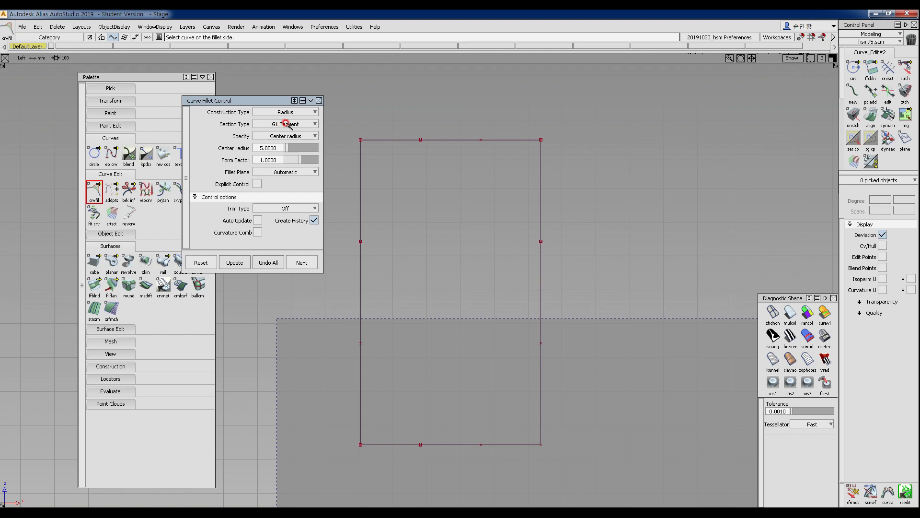
click(279, 148)
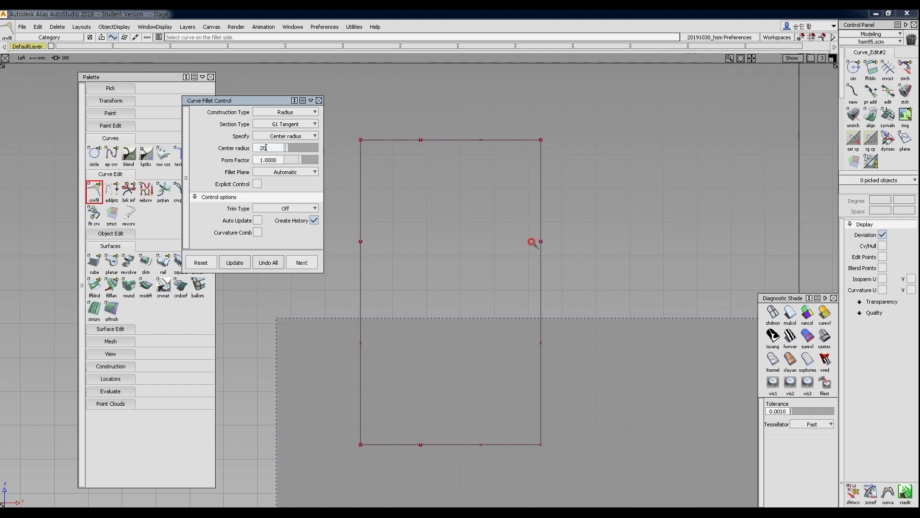
text(20)
key(Return)
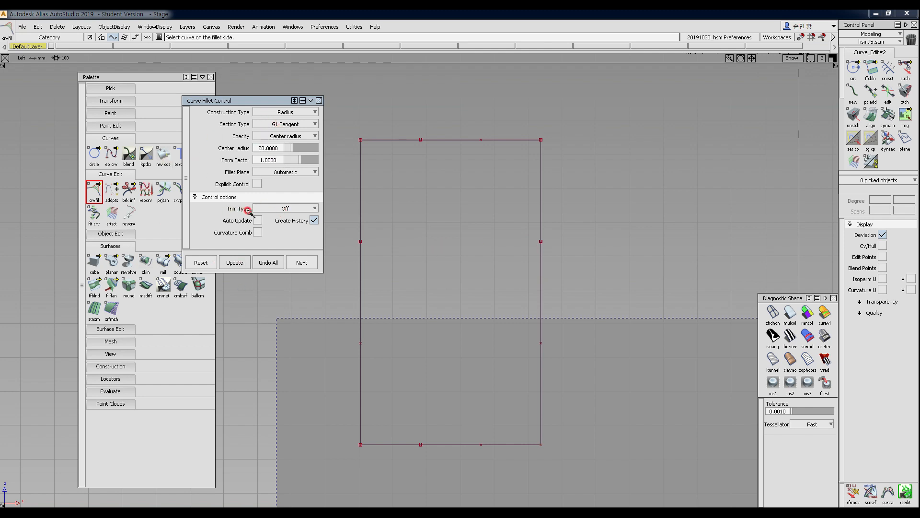
Step: Set the curve fillet's trim type to Automatic and enable Auto Update, leaving Create History on
click(285, 208)
click(282, 211)
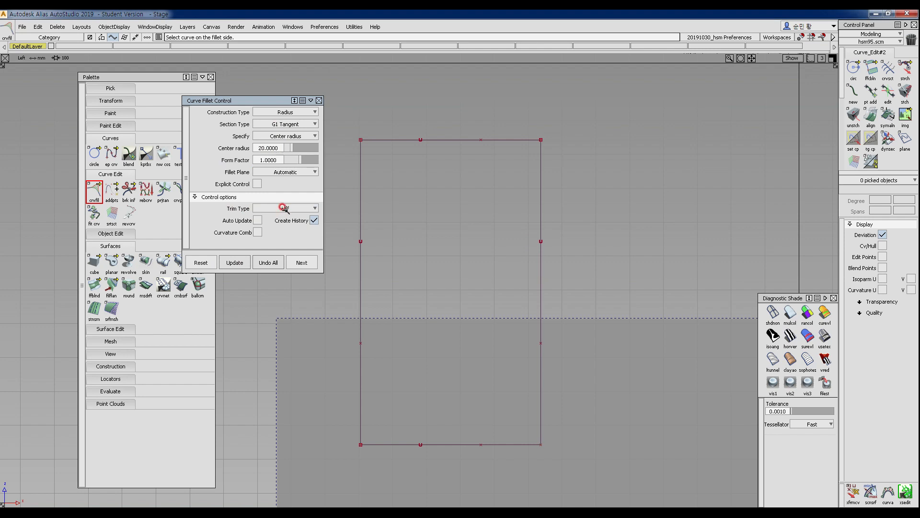
click(284, 209)
click(285, 220)
click(314, 220)
click(257, 221)
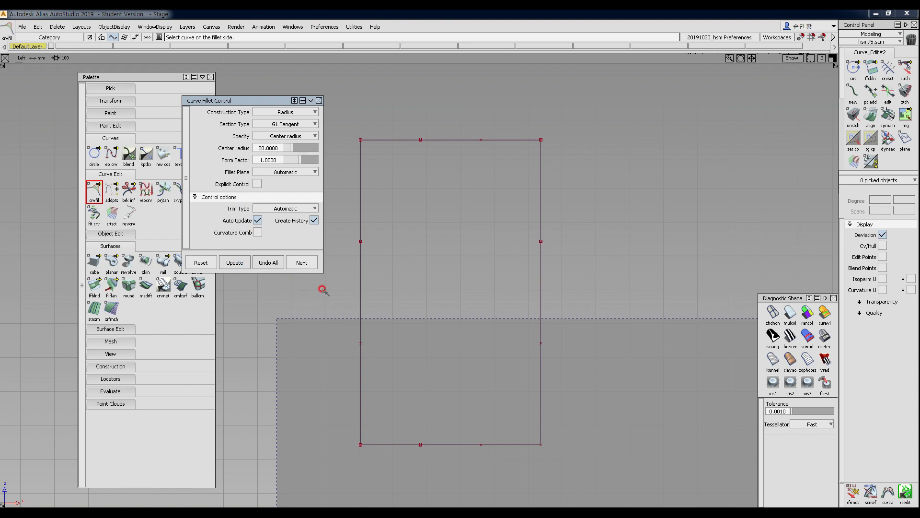
Step: Fillet the rectangle's upper-left corner between its top curve and left side, update the result and clear the selection
click(376, 140)
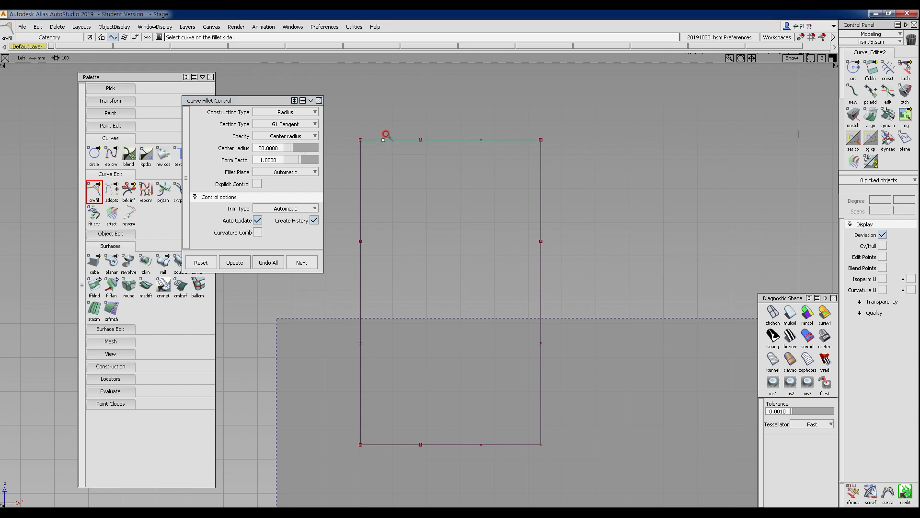
drag(383, 140, 423, 152)
click(359, 215)
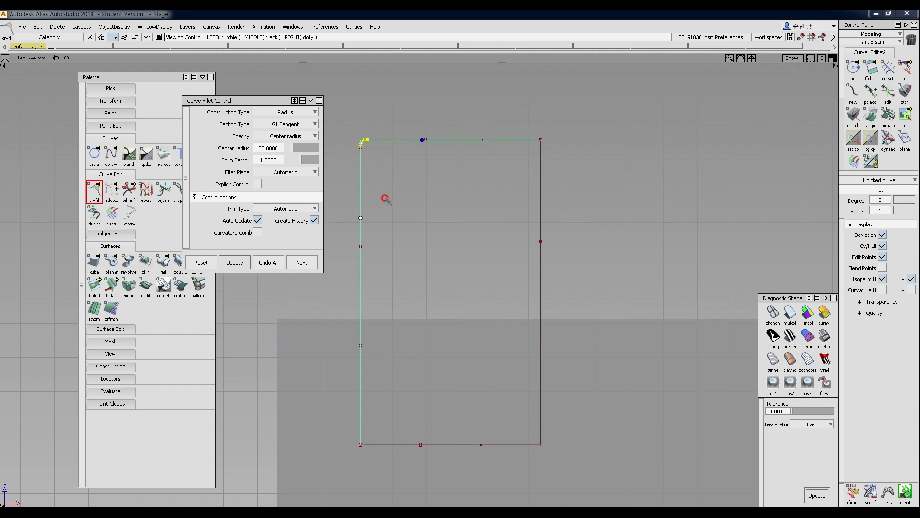
alt+shift+right_drag(384, 199, 388, 139)
alt+shift+middle_drag(387, 139, 456, 278)
alt+shift+right_drag(455, 277, 474, 202)
alt+shift+middle_drag(478, 205, 454, 265)
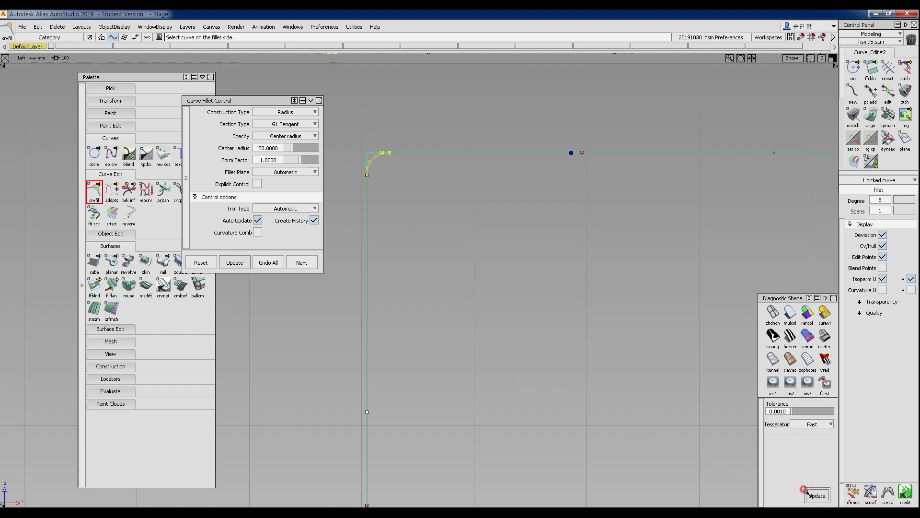
click(819, 494)
ctrl+shift+drag(409, 238, 410, 105)
Step: Examine the G1 Tangent fillet at the rectangle's upper-left corner up close, keeping the fillet controls clear of it
drag(269, 100, 218, 130)
alt+shift+right_drag(382, 191, 410, 187)
alt+shift+middle_drag(404, 183, 400, 196)
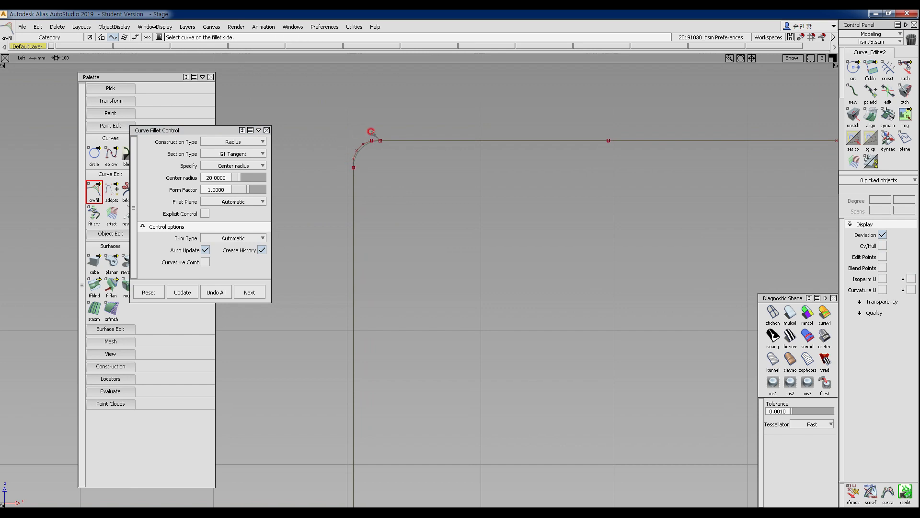
alt+shift+right_drag(418, 168, 372, 234)
alt+shift+middle_drag(422, 212, 420, 165)
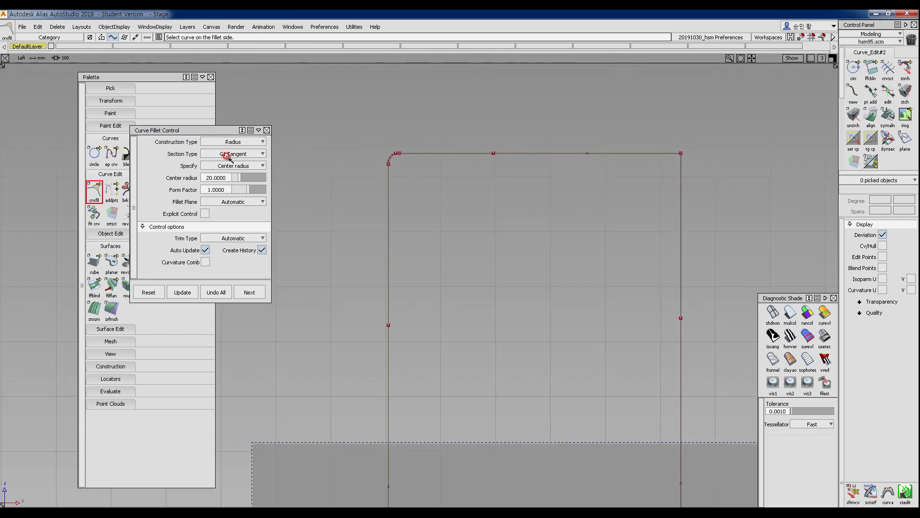
drag(222, 130, 295, 139)
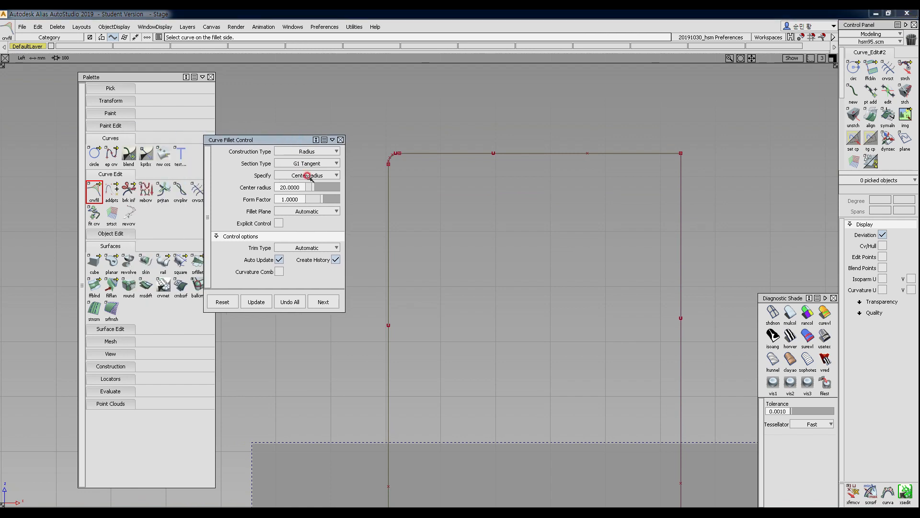
alt+shift+right_drag(393, 202, 425, 167)
alt+shift+middle_drag(417, 189, 409, 302)
alt+shift+right_drag(403, 269, 436, 232)
alt+shift+middle_drag(419, 229, 468, 244)
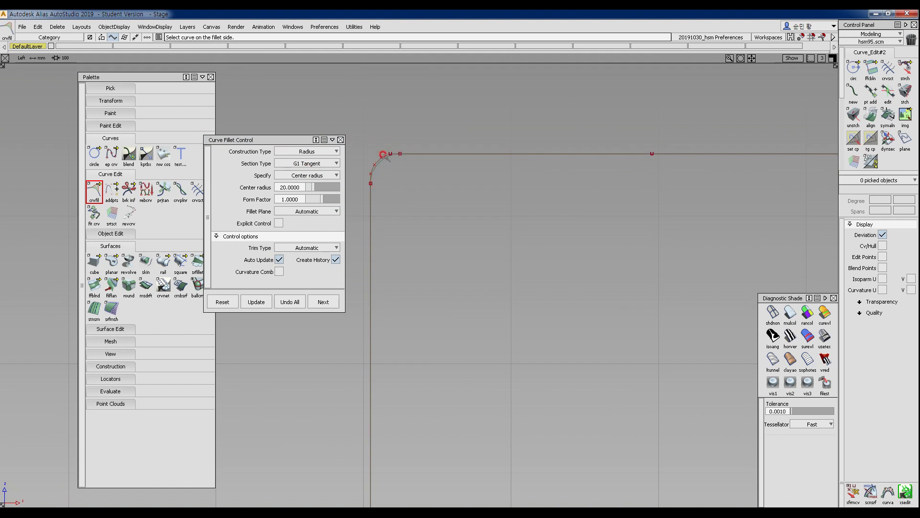
alt+shift+right_drag(432, 158, 372, 294)
alt+shift+middle_drag(465, 287, 496, 166)
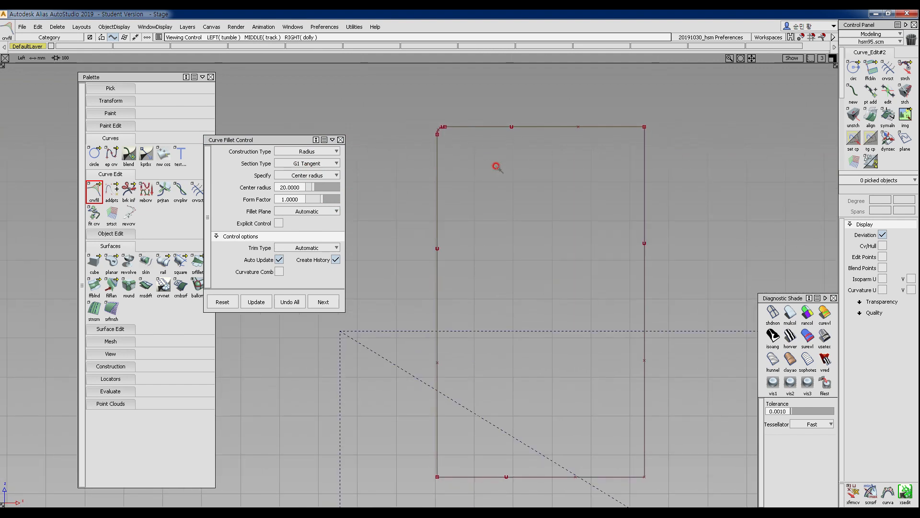
Step: Copy the rectangle's top curve and a vertical side, paste them and move the copies beside the filleted corner
ctrl+shift+drag(542, 204, 542, 160)
ctrl+shift+drag(471, 111, 505, 121)
click(582, 127)
drag(594, 162, 698, 171)
key(ctrl+c)
key(ctrl+v)
ctrl+shift+middle_drag(575, 295, 580, 207)
mouse_move(590, 211)
middle_down()
mouse_move(290, 255)
mouse_move(399, 269)
mouse_move(412, 305)
middle_up()
mouse_move(362, 308)
ctrl+shift+mouse_down()
mouse_move(362, 214)
mouse_move(367, 242)
ctrl+shift+mouse_up()
Step: Pick the copied horizontal curve, raise it above the rectangle and snap it over to the copied vertical curve
click(350, 183)
ctrl+shift+middle_drag(353, 304, 347, 216)
ctrl+click(250, 151)
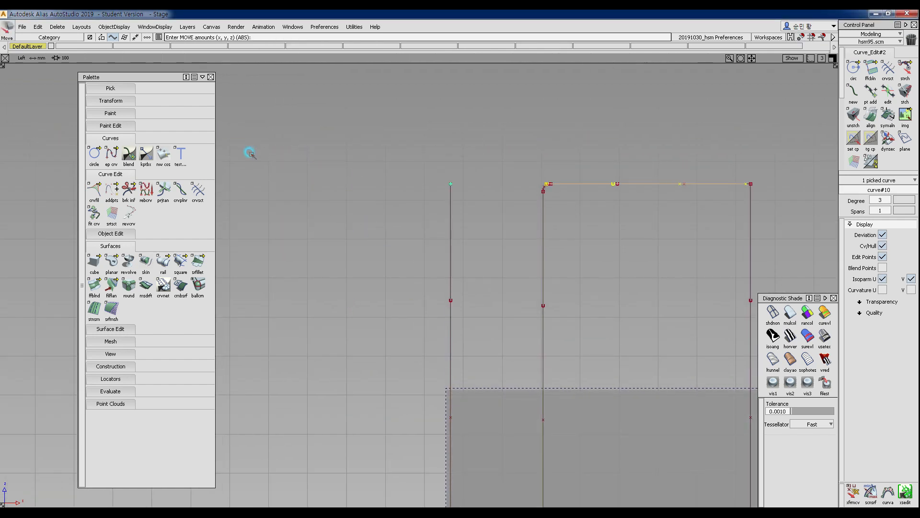
mouse_move(478, 232)
ctrl+shift+middle_down()
mouse_move(508, 173)
mouse_move(509, 131)
ctrl+shift+middle_up()
right_drag(508, 157, 507, 125)
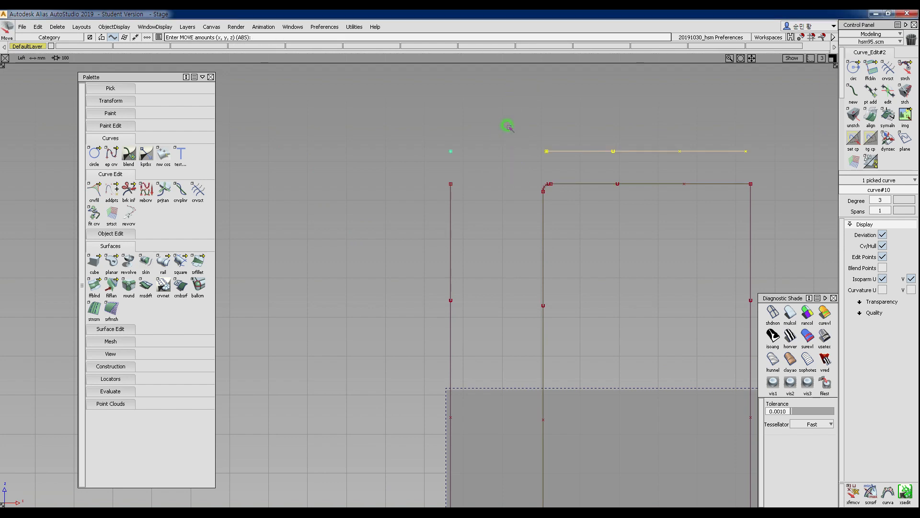
ctrl+shift+middle_drag(509, 126, 533, 109)
ctrl+click(540, 106)
ctrl+shift+middle_drag(487, 167, 472, 174)
ctrl+click(472, 173)
Step: Bring the copied vertical and horizontal curves' ends together to form a sharp upper-left corner
ctrl+shift+drag(400, 199, 434, 234)
click(450, 253)
ctrl+shift+middle_drag(485, 275, 488, 238)
right_drag(485, 244, 486, 239)
mouse_move(487, 241)
mouse_down()
mouse_move(524, 236)
mouse_move(499, 278)
mouse_move(513, 228)
mouse_move(524, 235)
mouse_move(402, 267)
mouse_move(478, 256)
mouse_move(473, 169)
mouse_move(488, 227)
mouse_up()
Step: Scale the copied horizontal curve shorter from the shared corner so it ends before the G1 corner, and clear the selection
ctrl+shift+middle_drag(488, 227, 551, 239)
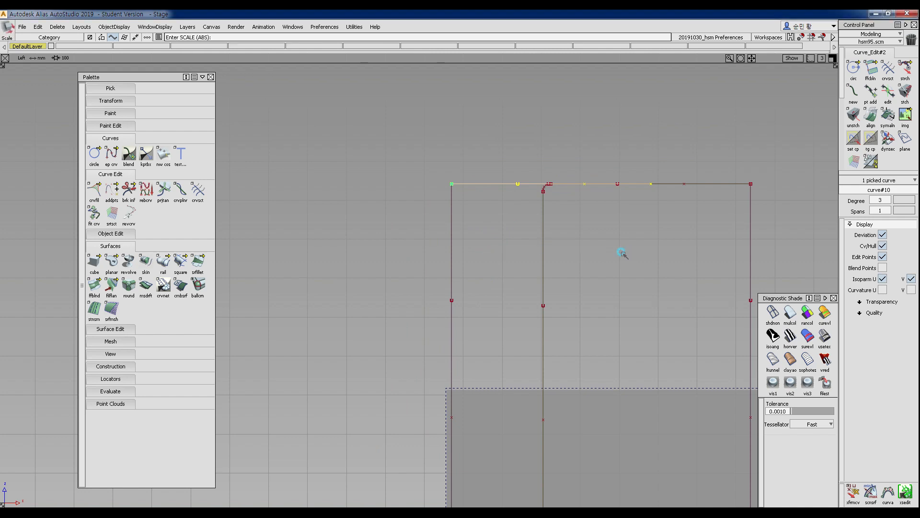
drag(624, 254, 547, 261)
alt+shift+right_drag(518, 287, 548, 219)
alt+shift+middle_drag(551, 219, 422, 304)
alt+shift+right_drag(421, 304, 420, 263)
alt+shift+middle_drag(420, 263, 421, 285)
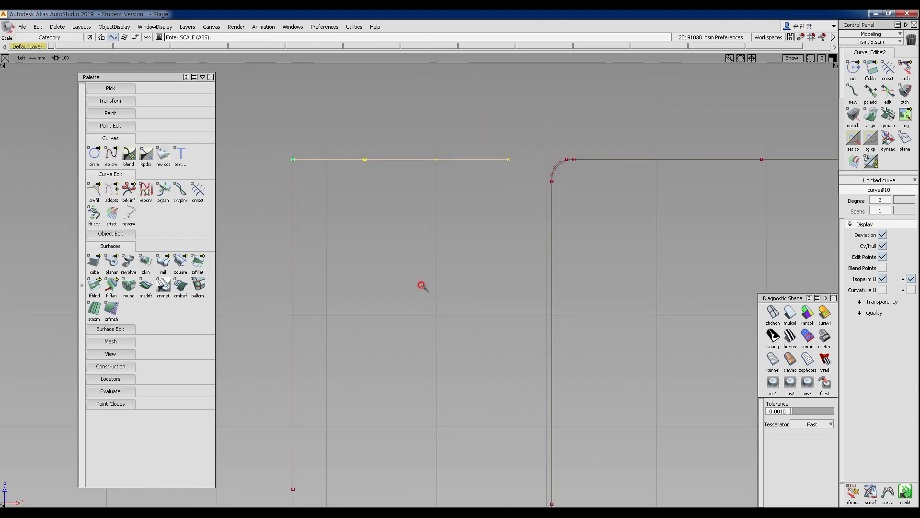
ctrl+shift+drag(343, 268, 289, 216)
Step: Fillet the copied sharp corner with Curve Fillet using the G2 Curvature section type and a center radius of 20
double_click(94, 191)
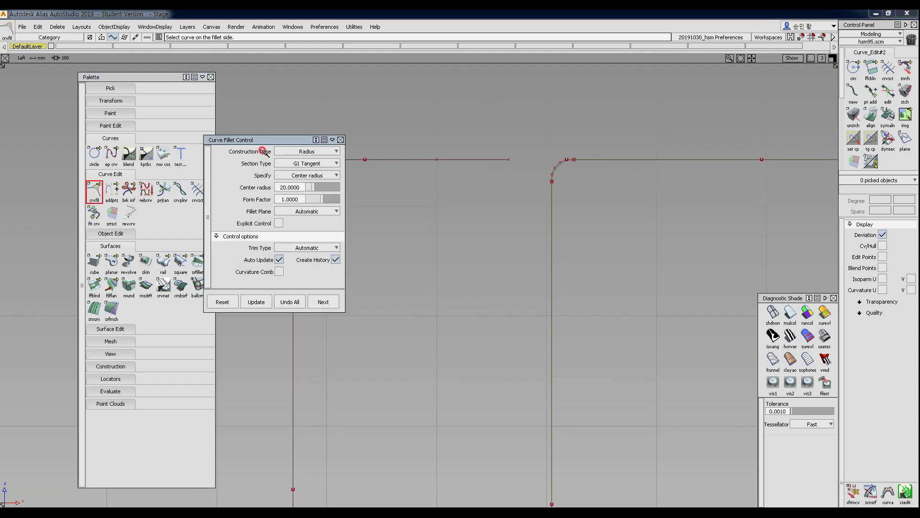
drag(266, 137, 184, 137)
click(224, 162)
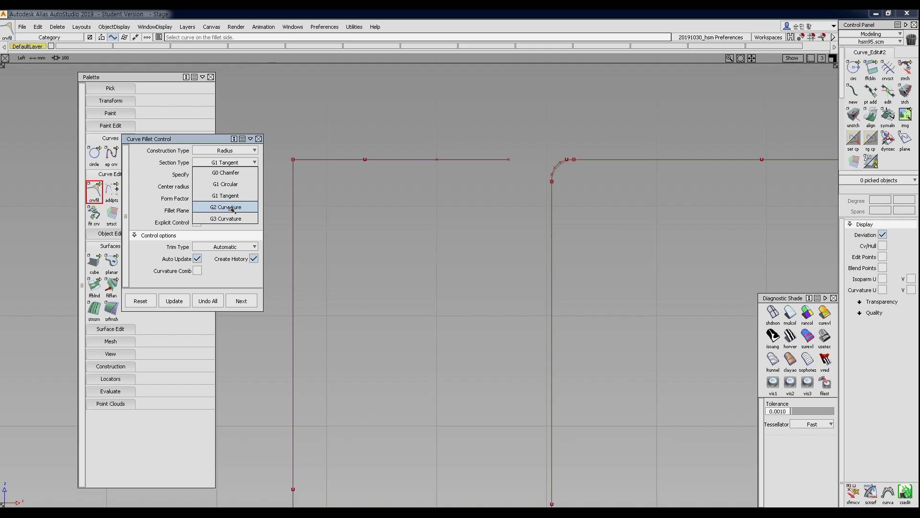
click(230, 208)
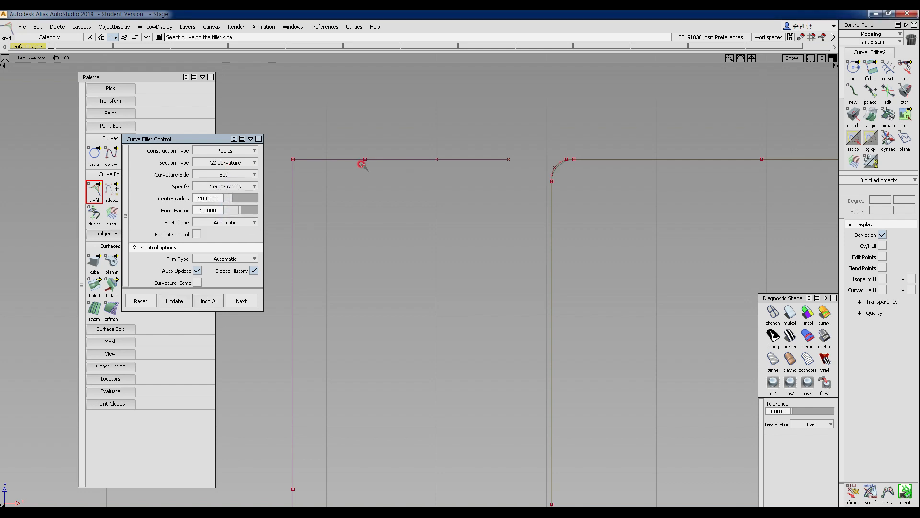
click(325, 158)
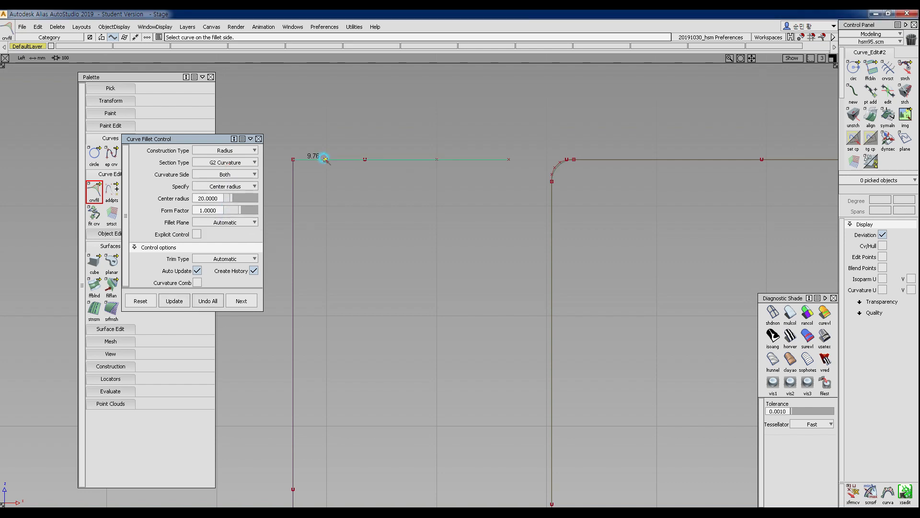
click(292, 209)
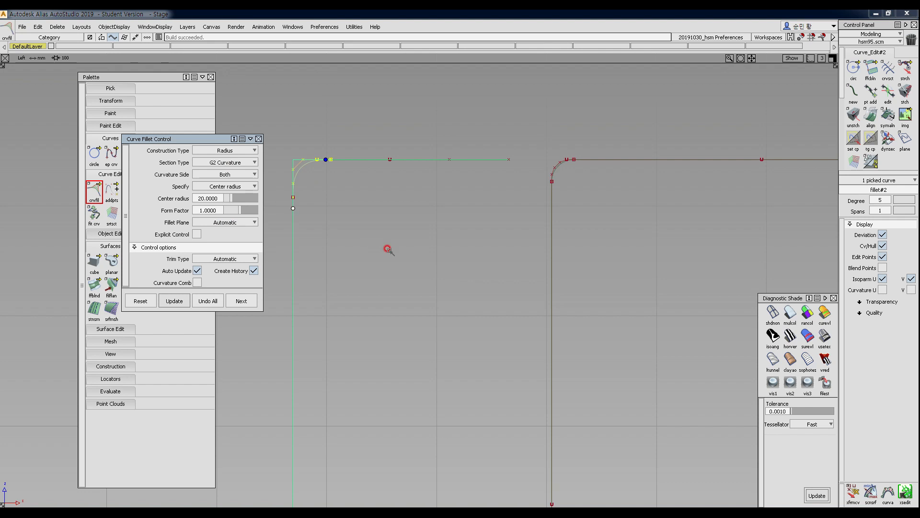
ctrl+shift+drag(400, 281, 402, 212)
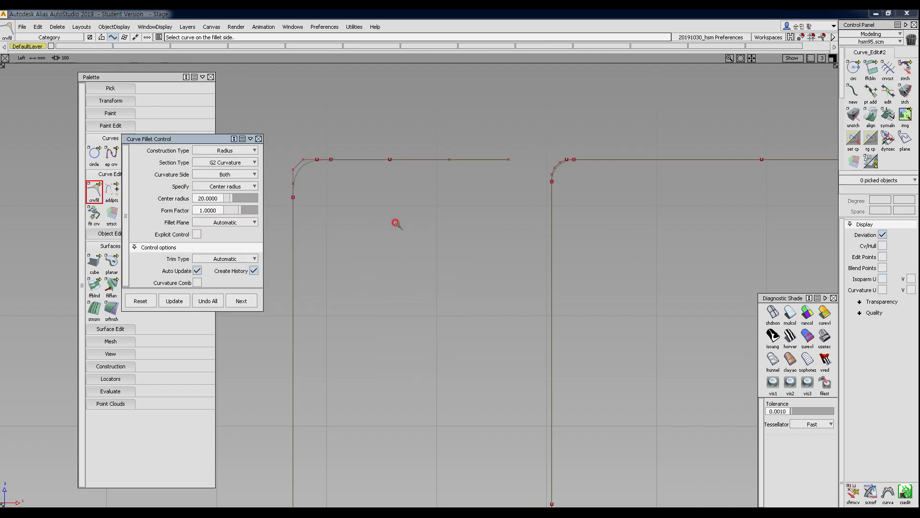
Step: Pick the G2 corner's three curves and move them closer to the G1 corner, accepting removal of their construction history
ctrl+shift+drag(299, 145, 409, 296)
ctrl+shift+right_drag(409, 295, 394, 244)
middle_drag(394, 244, 483, 246)
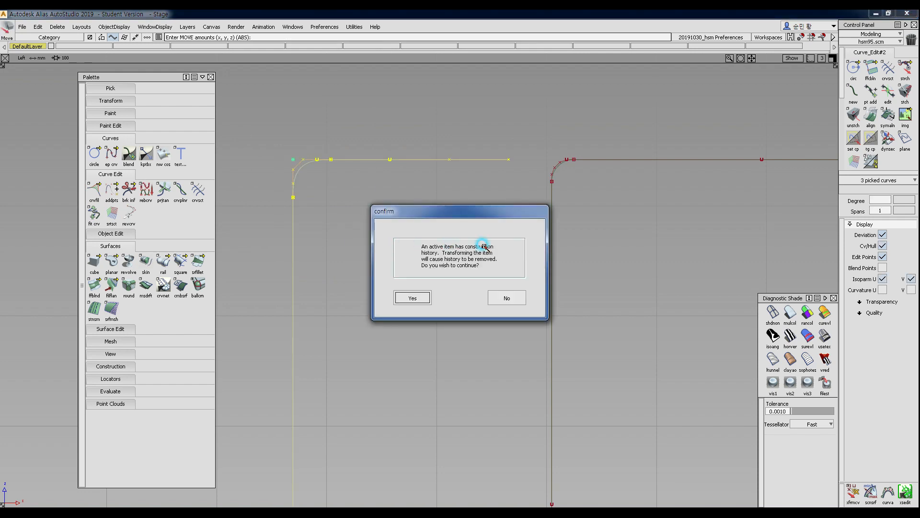
click(410, 295)
alt+shift+right_drag(464, 318, 437, 283)
drag(430, 267, 449, 267)
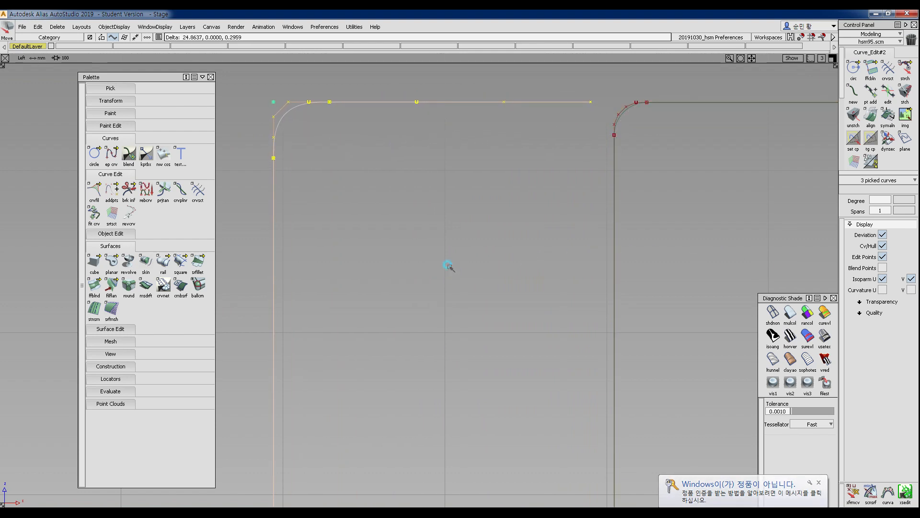
alt+shift+right_drag(447, 298, 426, 306)
alt+shift+middle_drag(424, 312, 394, 307)
ctrl+shift+drag(391, 316, 387, 268)
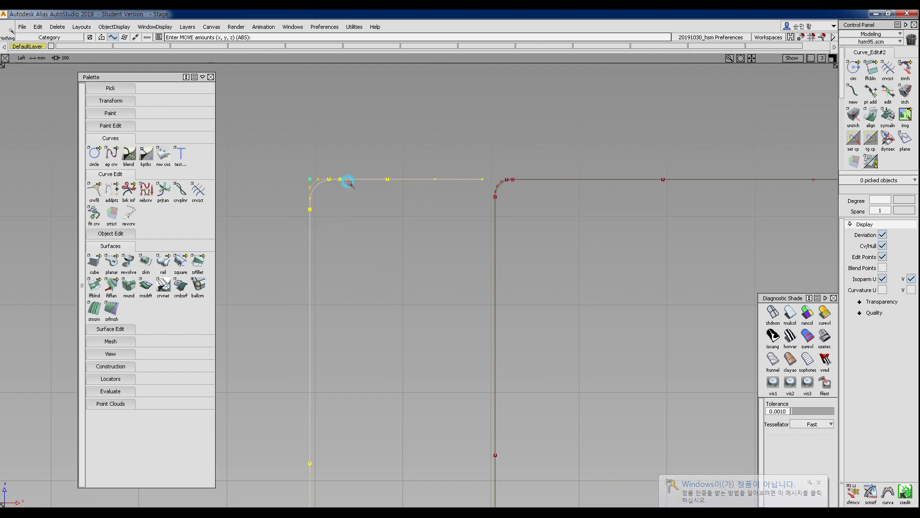
Step: Pick the G2 fillet and its two adjoining curves and move them just inside the rectangle's G1 corner for comparison
ctrl+shift+drag(393, 187, 417, 204)
alt+shift+right_drag(523, 267, 499, 259)
alt+shift+middle_drag(518, 206, 495, 214)
ctrl+shift+drag(497, 210, 533, 236)
ctrl+shift+drag(315, 205, 356, 218)
drag(298, 202, 382, 262)
mouse_move(381, 312)
ctrl+shift+middle_down()
mouse_move(382, 277)
mouse_move(339, 283)
mouse_move(583, 280)
mouse_move(521, 281)
ctrl+shift+middle_up()
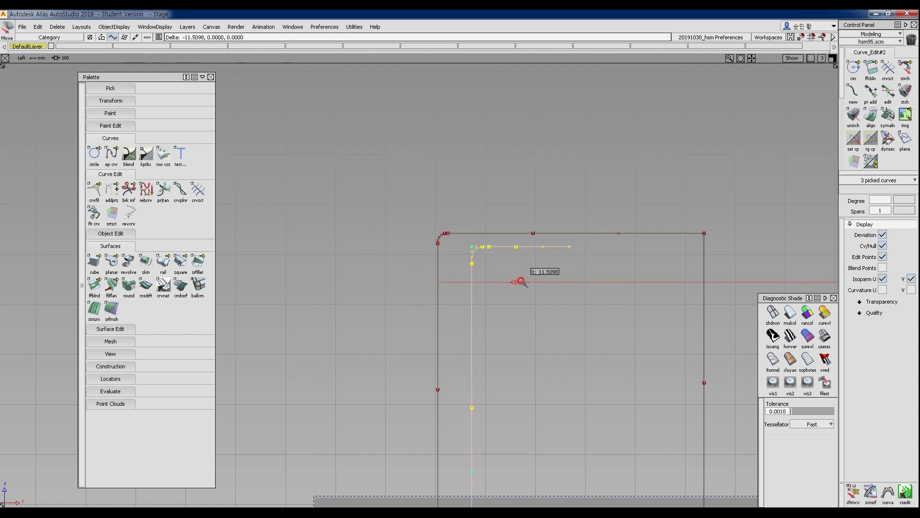
ctrl+shift+drag(514, 345, 523, 286)
Step: Copy the G2 corner's horizontal and vertical curves without the fillet and move the pasted copies up outside the G1 corner
mouse_move(521, 289)
alt+shift+right_down()
mouse_move(536, 290)
mouse_move(558, 269)
alt+shift+right_up()
alt+shift+middle_drag(555, 241, 545, 291)
ctrl+shift+drag(465, 179, 499, 189)
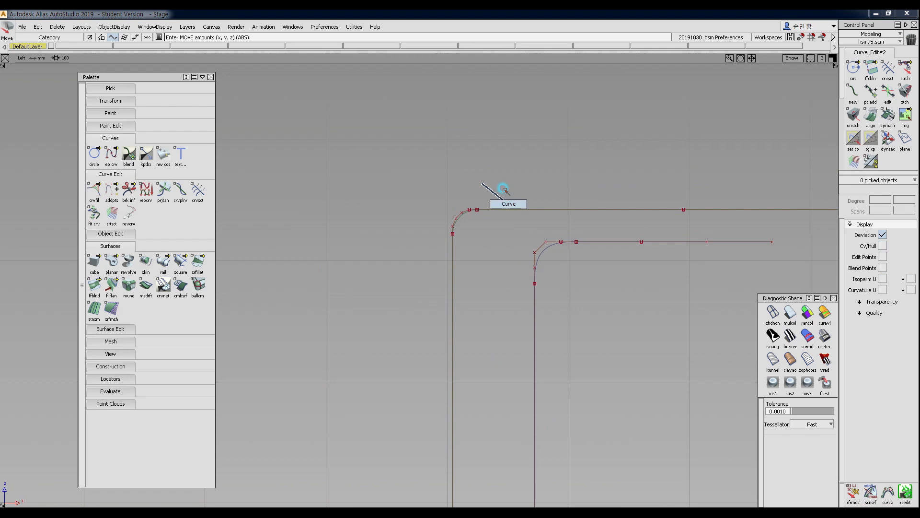
click(485, 210)
ctrl+shift+drag(596, 314, 606, 261)
click(607, 241)
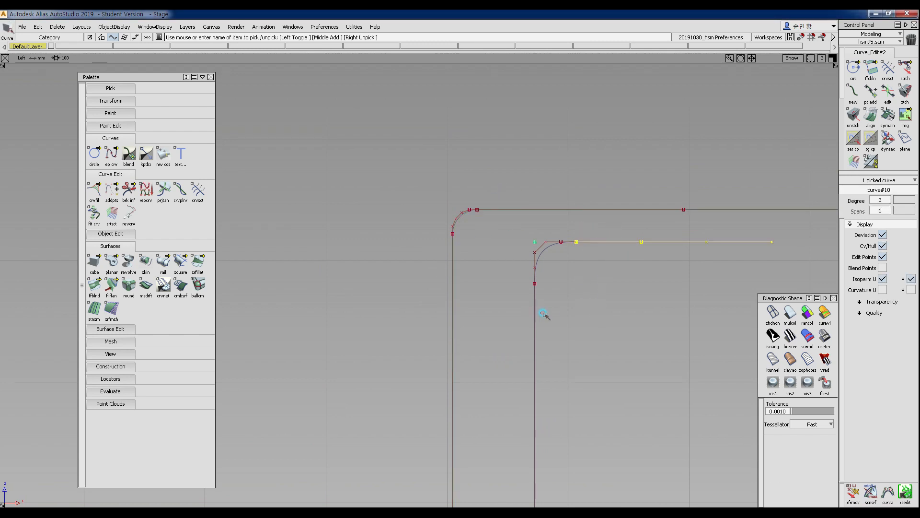
click(535, 312)
key(ctrl+c)
key(ctrl+v)
ctrl+shift+middle_drag(652, 332, 655, 265)
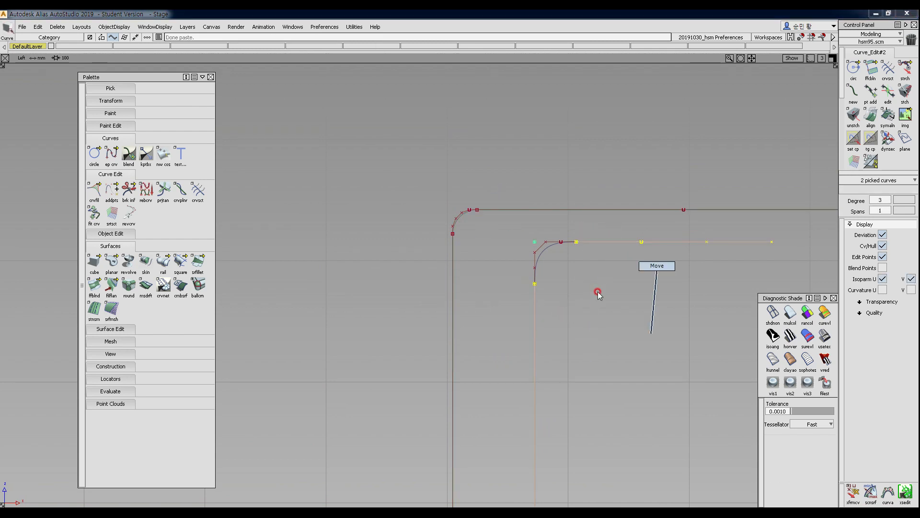
mouse_move(608, 326)
mouse_down()
mouse_move(455, 212)
mouse_move(439, 221)
mouse_move(416, 179)
mouse_up()
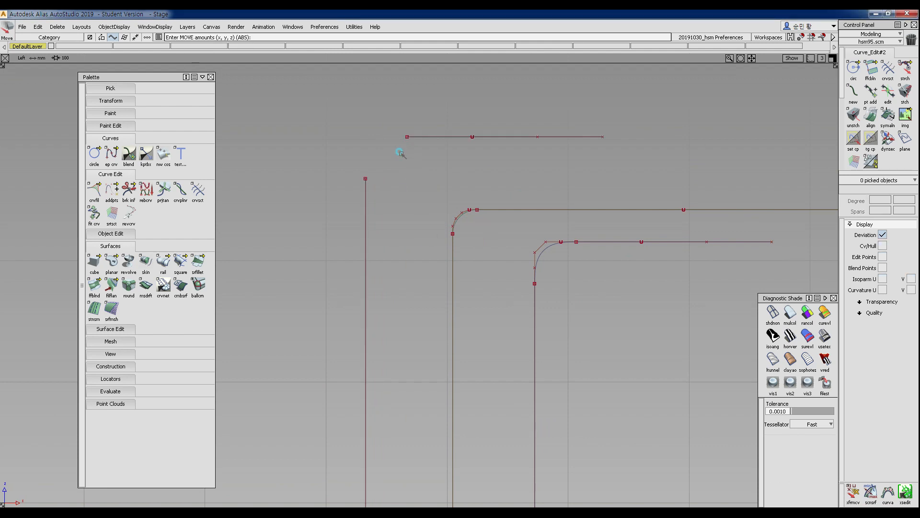
Step: Join the new horizontal copy to the vertical copy's upper end as a sharp corner and move both nearer the G1 corner
ctrl+shift+drag(390, 113, 445, 138)
click(445, 137)
ctrl+shift+middle_drag(408, 235, 398, 189)
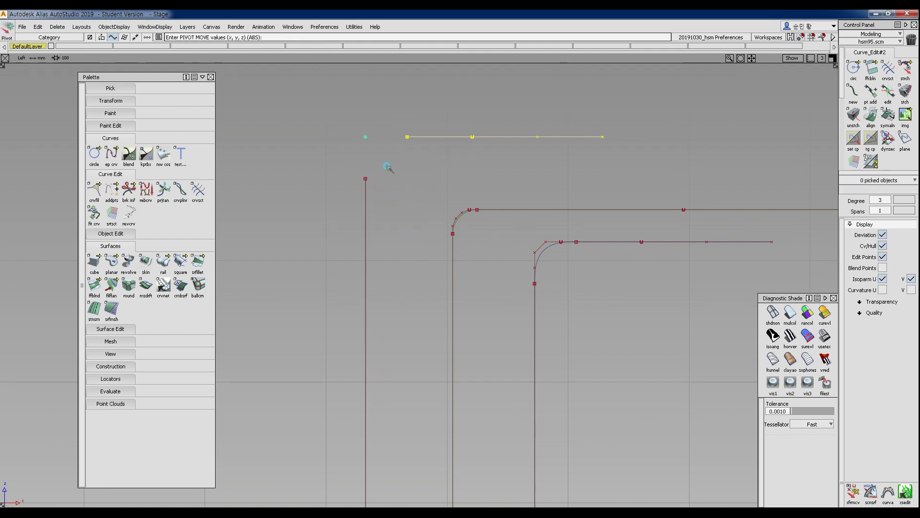
mouse_move(389, 226)
ctrl+shift+middle_down()
mouse_move(413, 166)
mouse_move(385, 235)
mouse_move(388, 208)
ctrl+shift+middle_up()
ctrl+click(387, 208)
ctrl+shift+drag(379, 235, 365, 171)
ctrl+shift+drag(364, 170, 399, 204)
ctrl+shift+middle_drag(409, 282, 400, 228)
drag(389, 230, 403, 221)
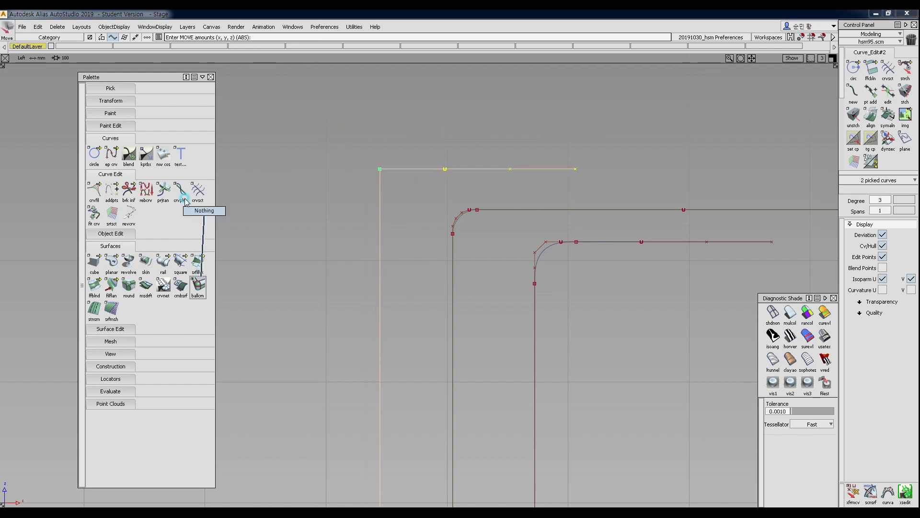
Step: Set up Curve Fillet with the G0 Chamfer section type and a tangent offset of 20
double_click(94, 192)
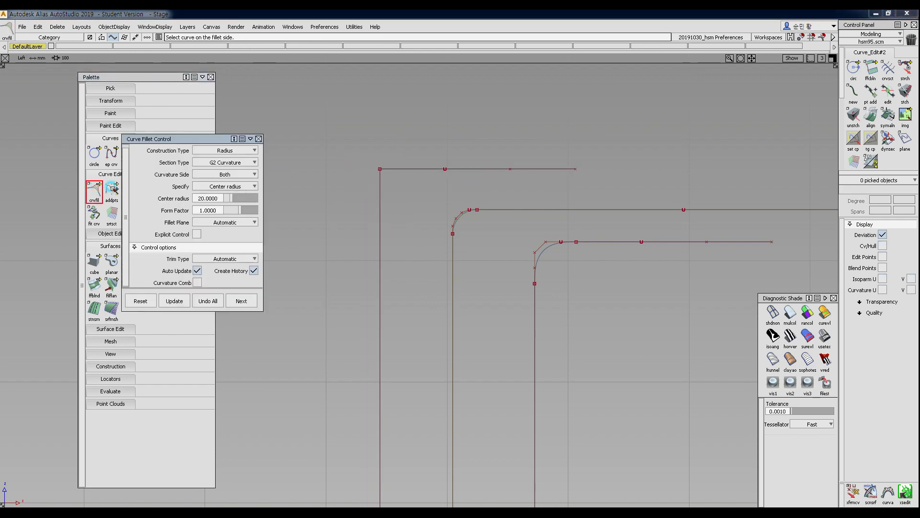
click(239, 162)
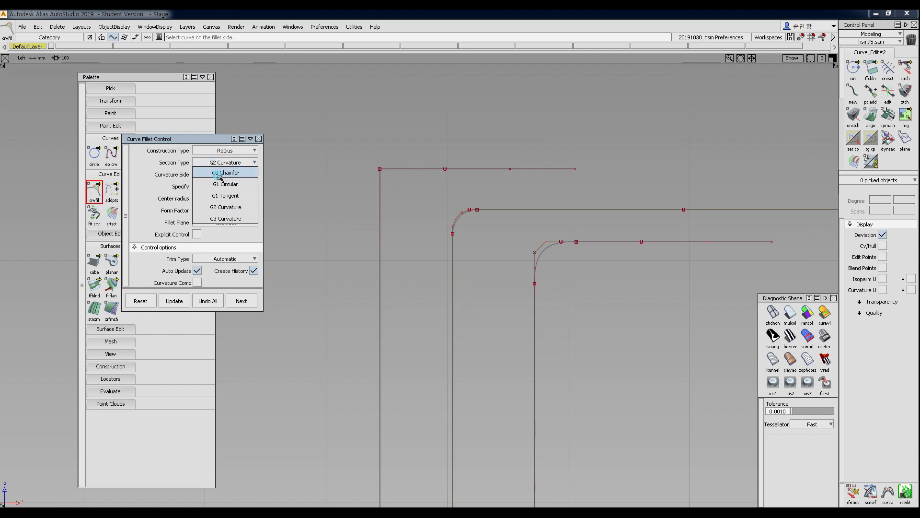
click(224, 173)
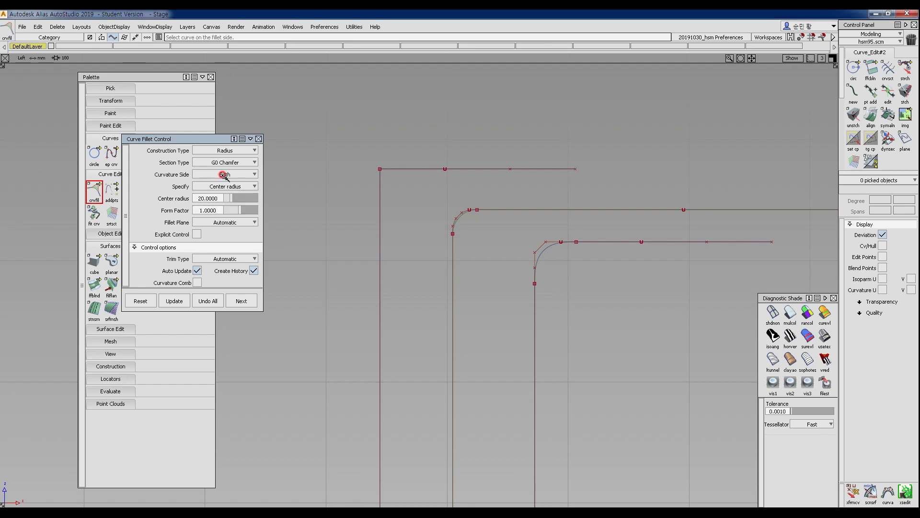
click(414, 169)
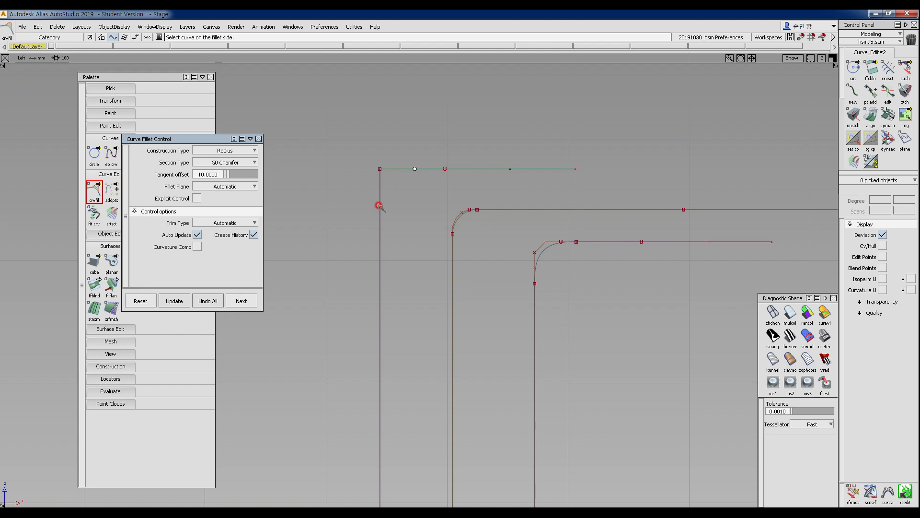
drag(218, 173, 168, 173)
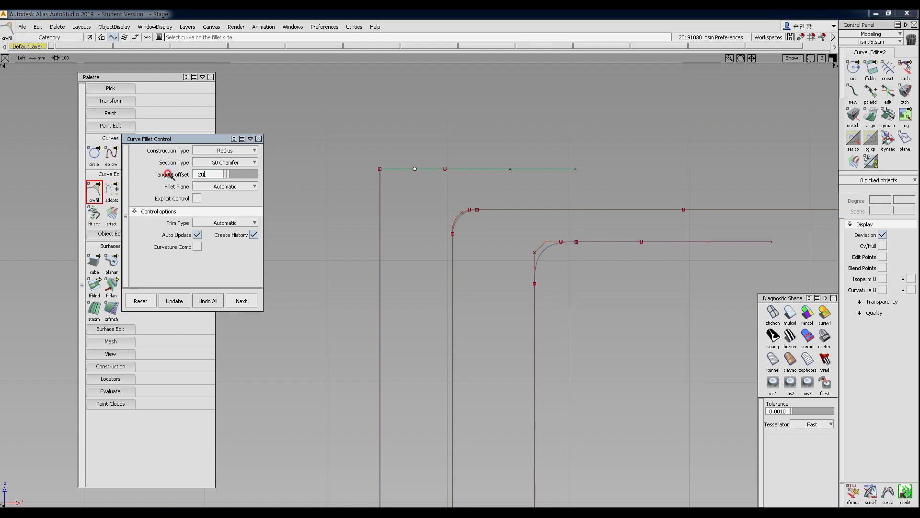
key(Return)
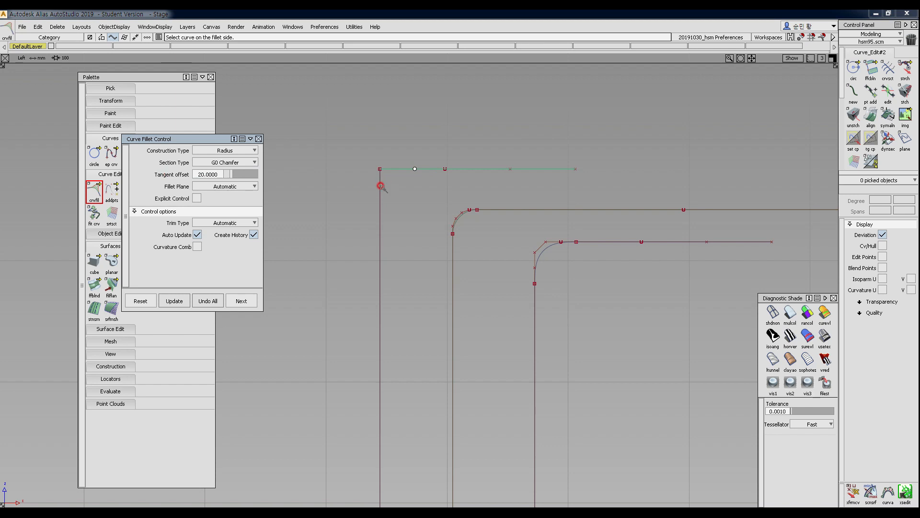
Step: Chamfer the outermost sharp corner between its horizontal and vertical curves using Curve Fillet
ctrl+shift+drag(414, 172, 406, 232)
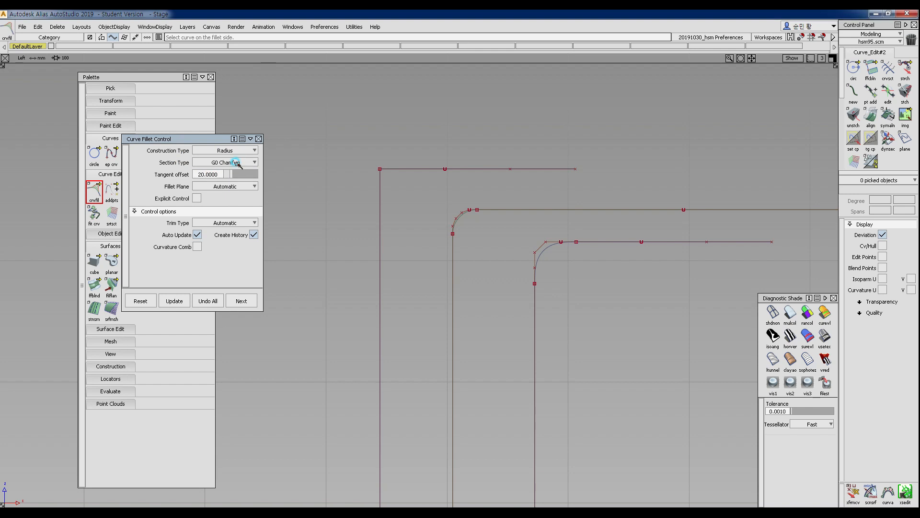
click(418, 168)
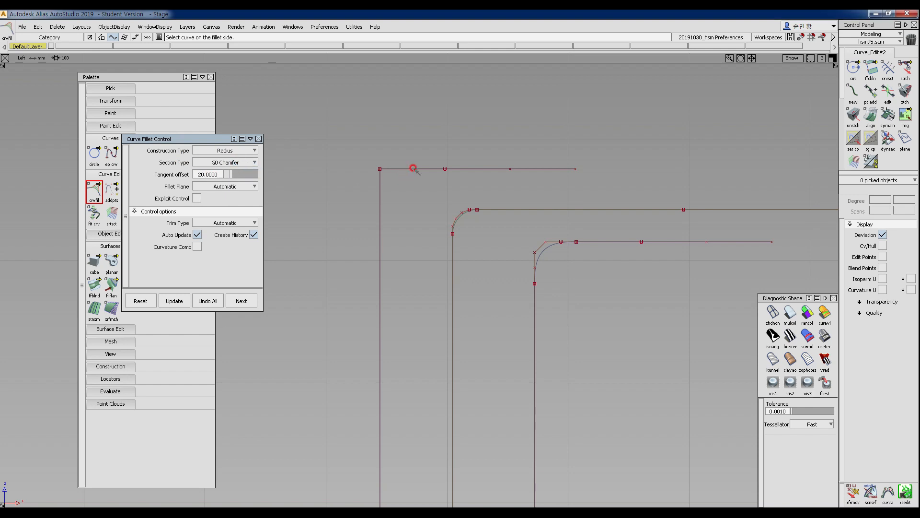
click(377, 206)
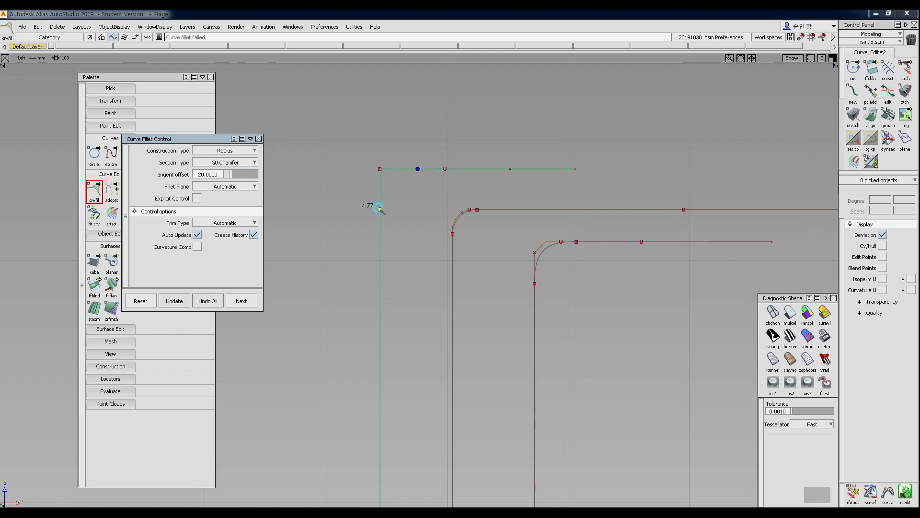
click(241, 162)
click(380, 189)
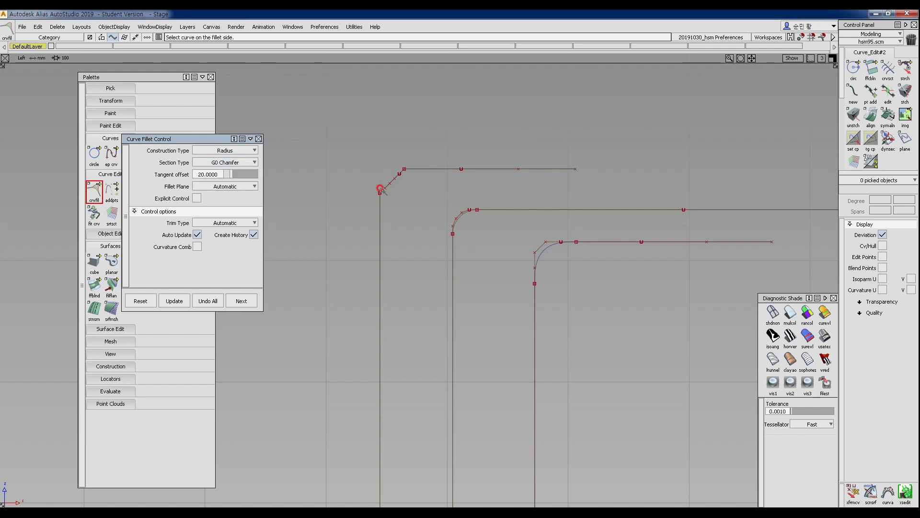
Step: Compare the chamfered corner with the G1 and G2 corners, then pick the G2 fillet and inspect its control points closely
alt+shift+right_drag(400, 203, 413, 224)
alt+shift+middle_drag(378, 175, 376, 219)
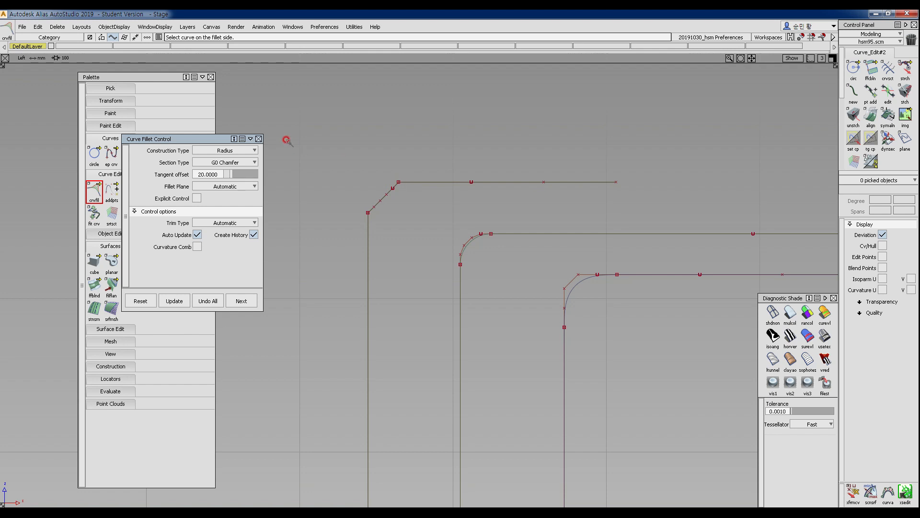
drag(216, 141, 296, 112)
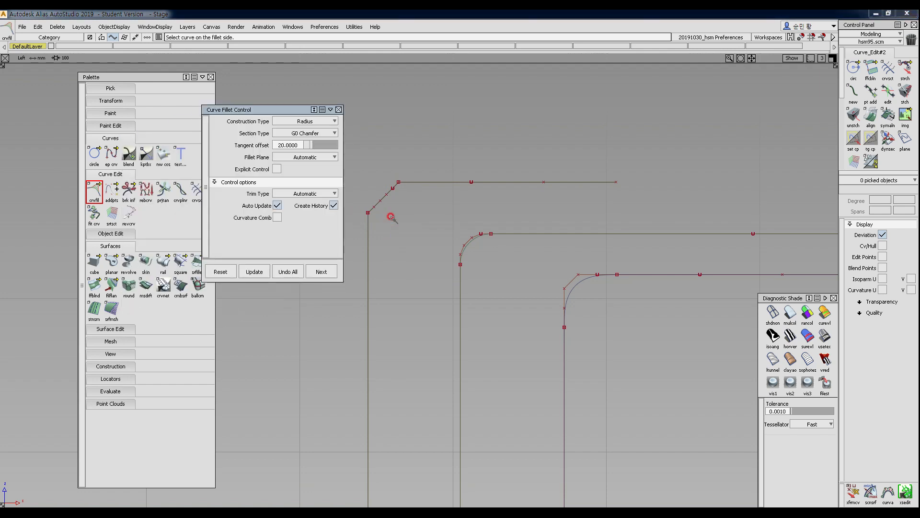
alt+shift+middle_drag(471, 269, 509, 273)
alt+shift+right_drag(547, 296, 602, 267)
alt+shift+middle_drag(602, 267, 495, 244)
alt+shift+right_drag(495, 245, 530, 250)
mouse_move(530, 250)
alt+shift+middle_down()
mouse_move(510, 235)
mouse_move(512, 249)
alt+shift+middle_up()
ctrl+shift+drag(649, 248, 702, 301)
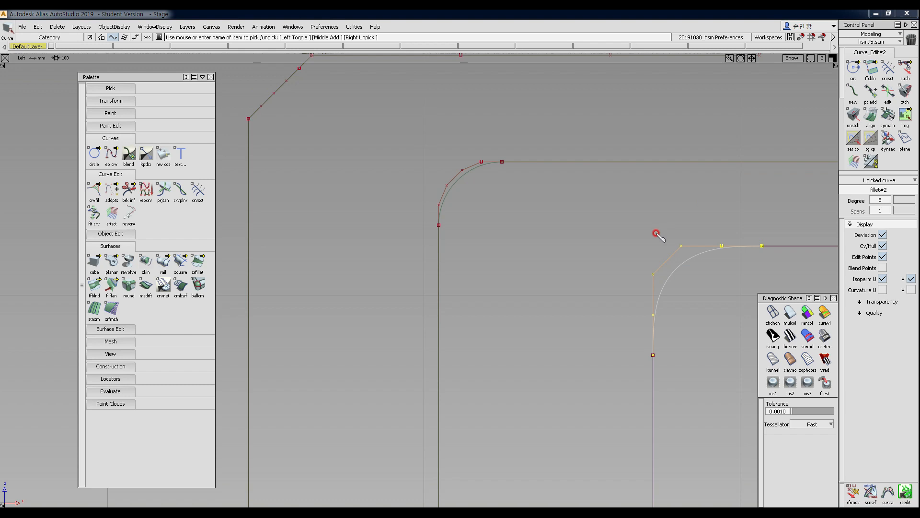
alt+shift+middle_drag(547, 302, 388, 286)
alt+shift+right_drag(448, 293, 600, 275)
alt+shift+middle_drag(601, 276, 525, 289)
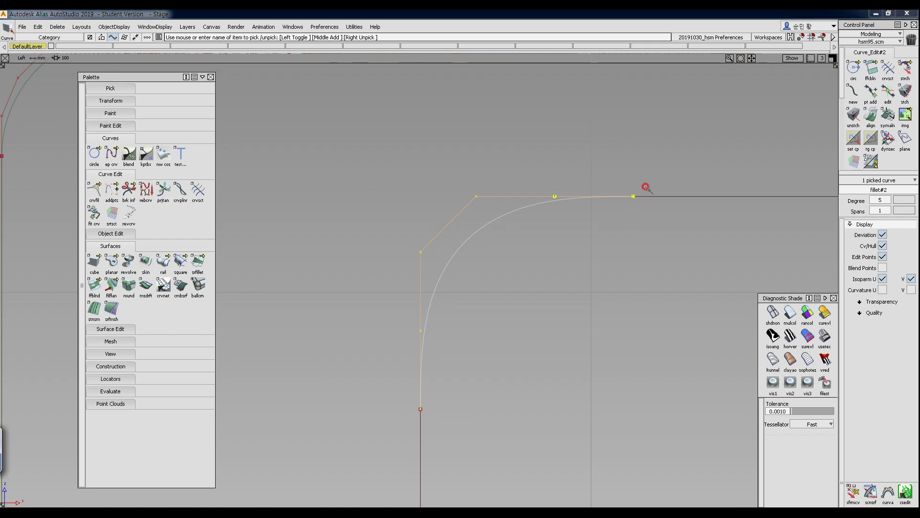
drag(634, 196, 467, 201)
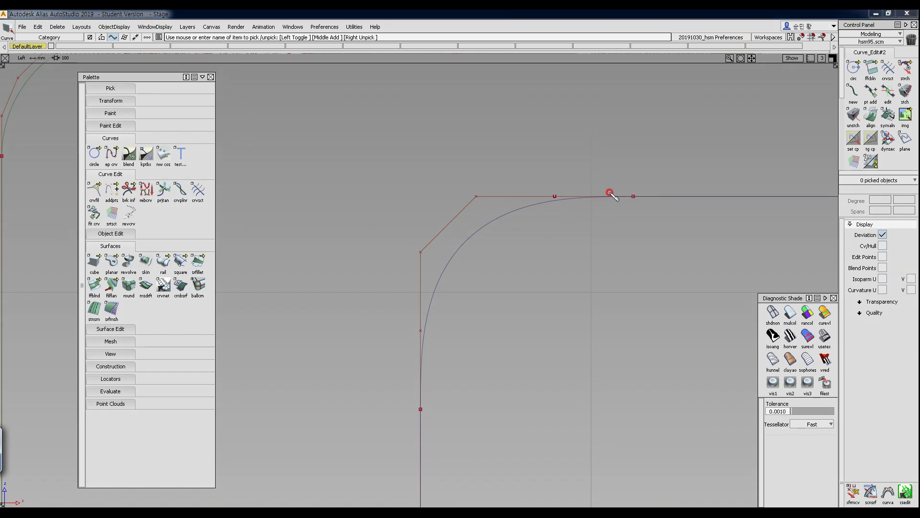
drag(683, 196, 261, 205)
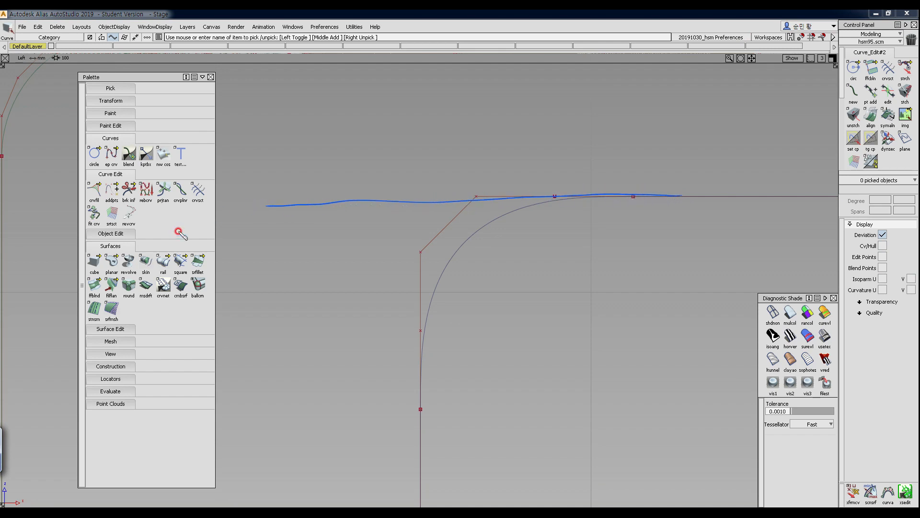
mouse_move(442, 311)
mouse_down()
mouse_move(490, 237)
mouse_move(633, 199)
mouse_move(623, 205)
mouse_up()
drag(566, 193, 567, 200)
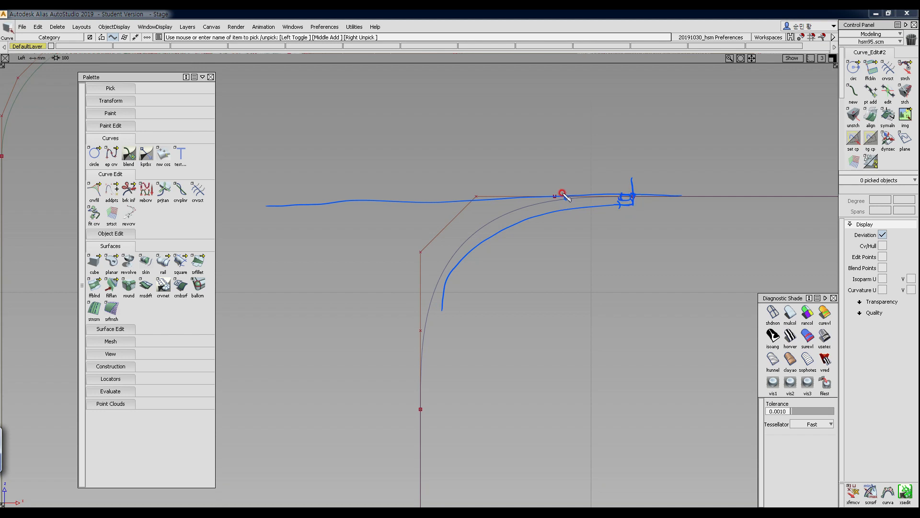
mouse_move(506, 264)
mouse_down()
mouse_move(663, 263)
mouse_move(530, 371)
mouse_up()
drag(663, 262, 716, 265)
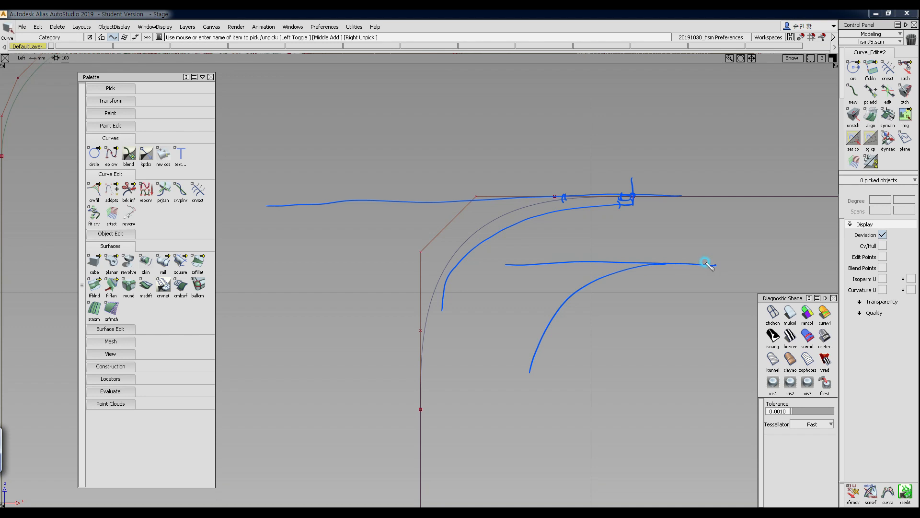
drag(638, 260, 637, 268)
click(637, 244)
mouse_move(677, 235)
mouse_down()
mouse_move(676, 247)
mouse_move(685, 230)
mouse_move(702, 247)
mouse_move(707, 239)
mouse_up()
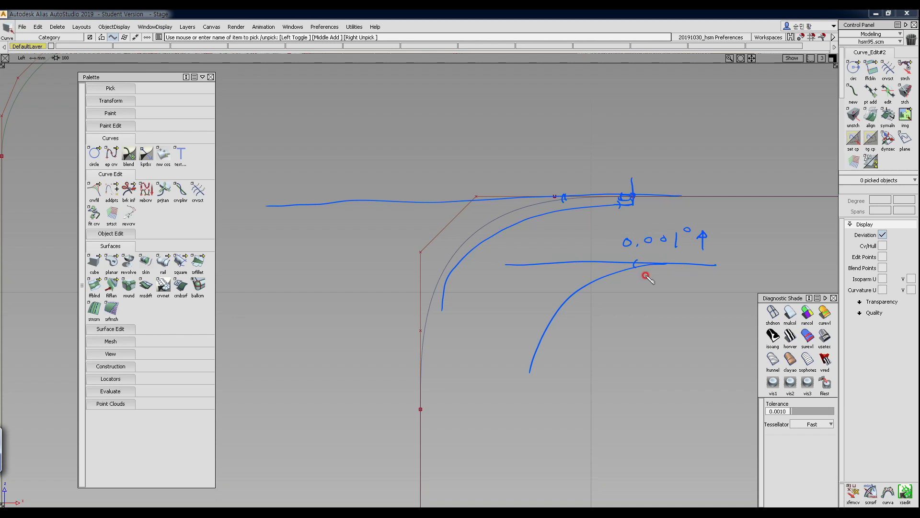
mouse_move(573, 294)
mouse_down()
mouse_move(651, 265)
mouse_move(717, 265)
mouse_up()
mouse_move(621, 263)
mouse_down()
mouse_move(545, 315)
mouse_move(530, 346)
mouse_up()
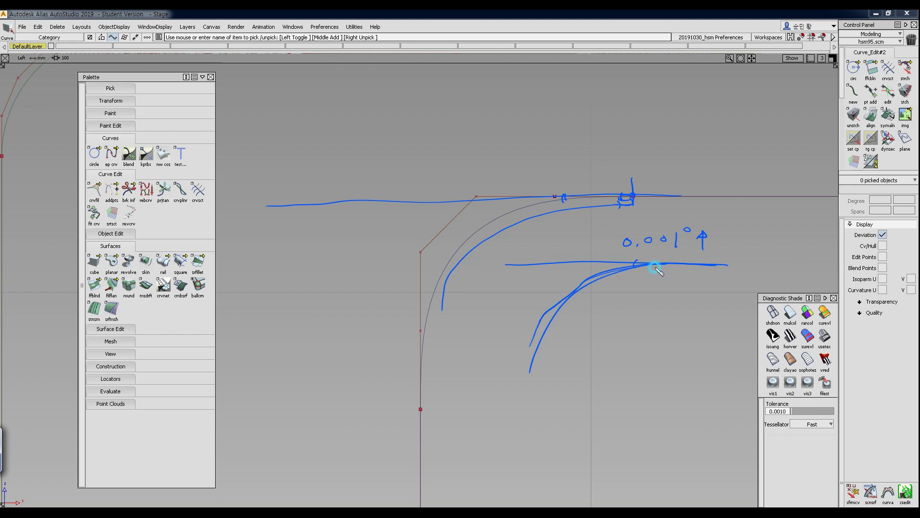
drag(669, 265, 669, 260)
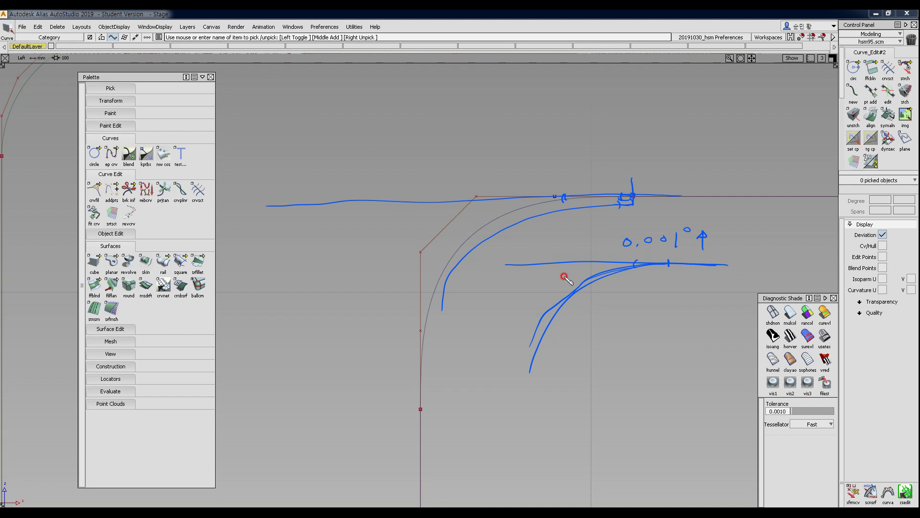
mouse_move(322, 285)
mouse_down()
mouse_move(347, 300)
mouse_move(357, 285)
mouse_up()
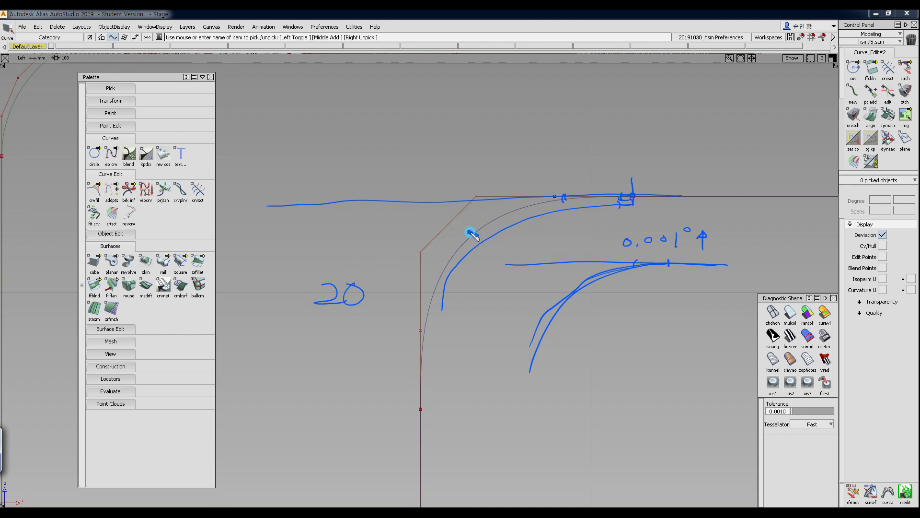
mouse_move(471, 235)
mouse_down()
mouse_move(488, 220)
mouse_move(400, 164)
mouse_move(408, 138)
mouse_move(418, 157)
mouse_move(455, 153)
mouse_up()
click(473, 151)
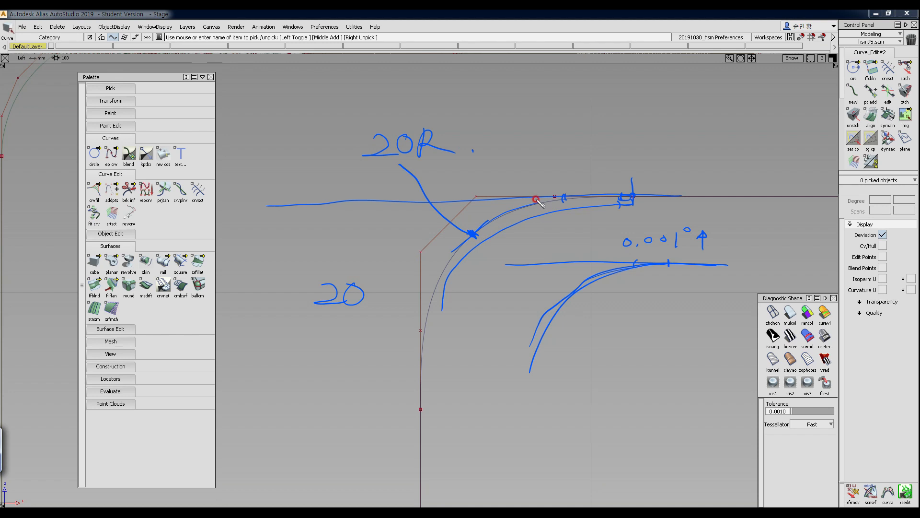
mouse_move(527, 202)
mouse_down()
mouse_move(530, 209)
mouse_move(536, 149)
mouse_move(511, 142)
mouse_move(528, 144)
mouse_up()
mouse_move(533, 127)
mouse_down()
mouse_move(631, 132)
mouse_move(658, 123)
mouse_move(746, 137)
mouse_up()
mouse_move(587, 206)
mouse_down()
mouse_move(588, 218)
mouse_move(545, 217)
mouse_move(594, 210)
mouse_up()
drag(606, 212, 617, 207)
mouse_move(471, 236)
mouse_down()
mouse_move(580, 198)
mouse_move(649, 199)
mouse_up()
mouse_move(740, 196)
mouse_down()
mouse_move(585, 199)
mouse_move(470, 232)
mouse_move(419, 332)
mouse_move(420, 475)
mouse_up()
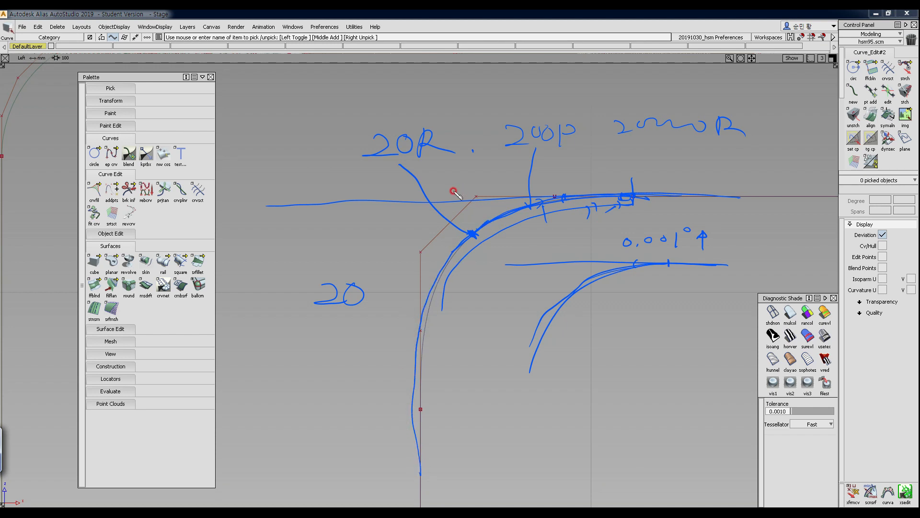
mouse_move(453, 196)
mouse_down()
mouse_move(440, 116)
mouse_move(291, 215)
mouse_up()
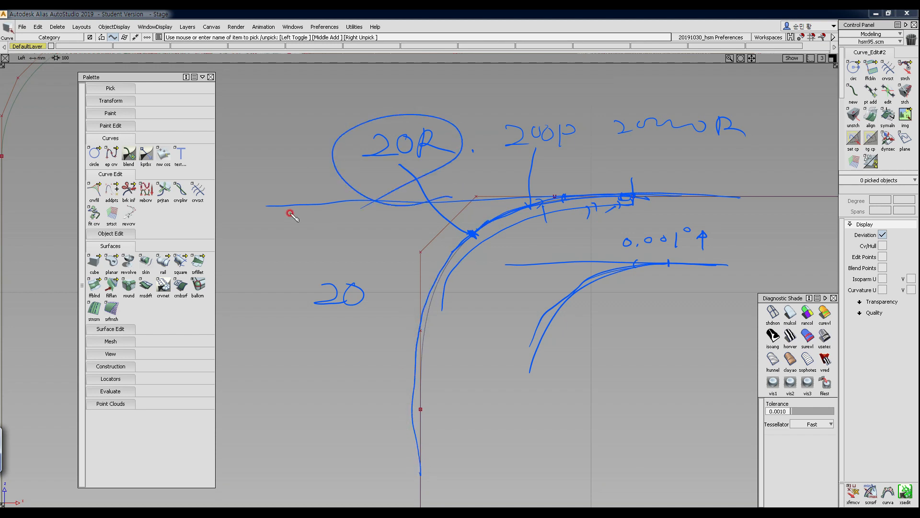
mouse_move(600, 218)
mouse_down()
mouse_move(672, 201)
mouse_move(494, 221)
mouse_move(632, 194)
mouse_move(638, 208)
mouse_up()
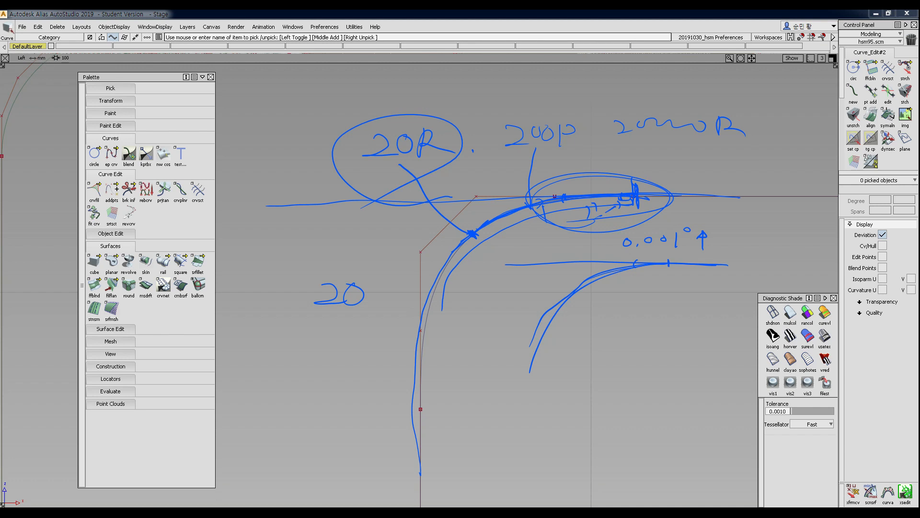
key(Escape)
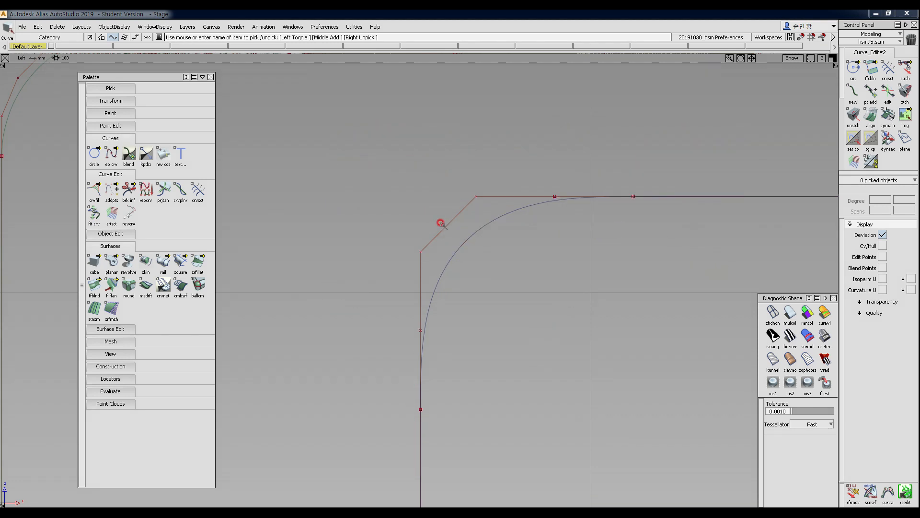
Step: Compare the control point layout of the G1 Tangent fillet with that of the G2 Curvature fillet
alt+shift+middle_drag(353, 188, 551, 296)
alt+shift+right_drag(408, 254, 346, 242)
alt+shift+middle_drag(313, 239, 493, 264)
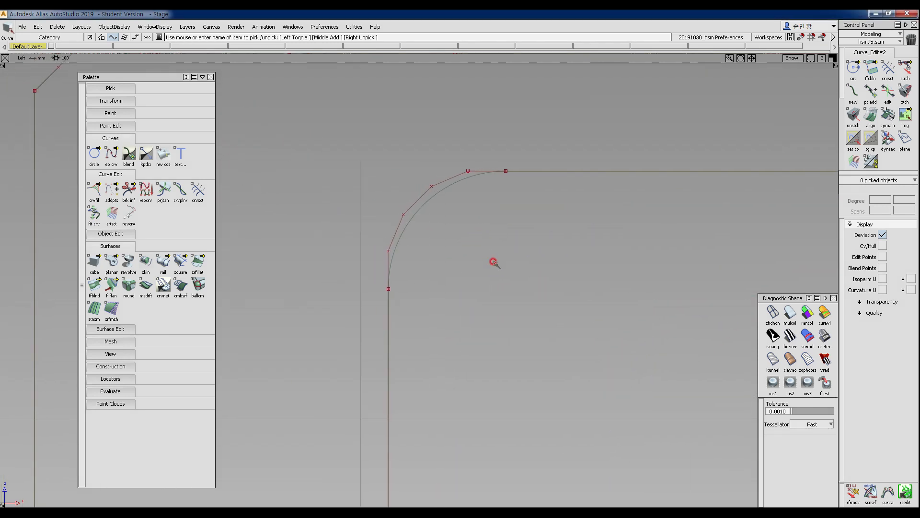
alt+shift+right_drag(493, 263, 503, 229)
alt+shift+middle_drag(503, 229, 366, 203)
alt+shift+right_drag(366, 203, 472, 272)
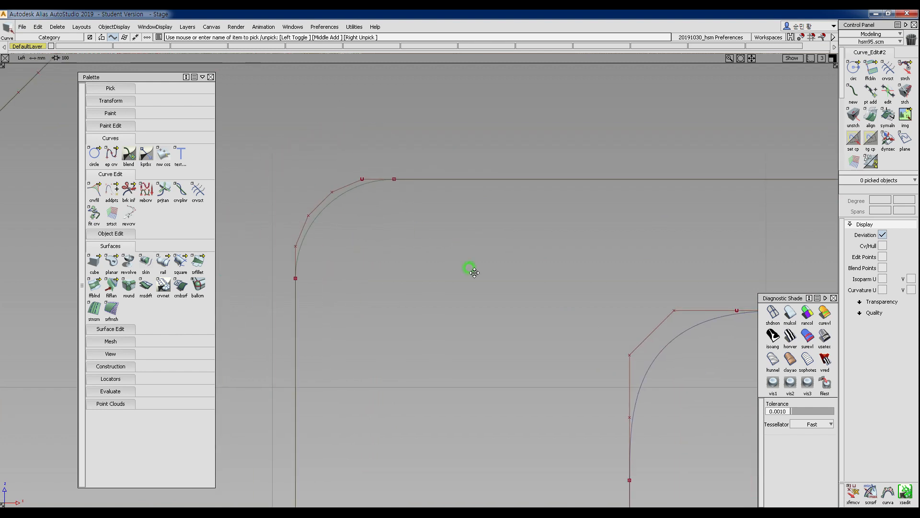
alt+shift+middle_drag(473, 271, 466, 266)
alt+shift+middle_drag(649, 292, 581, 292)
alt+shift+middle_drag(643, 293, 599, 293)
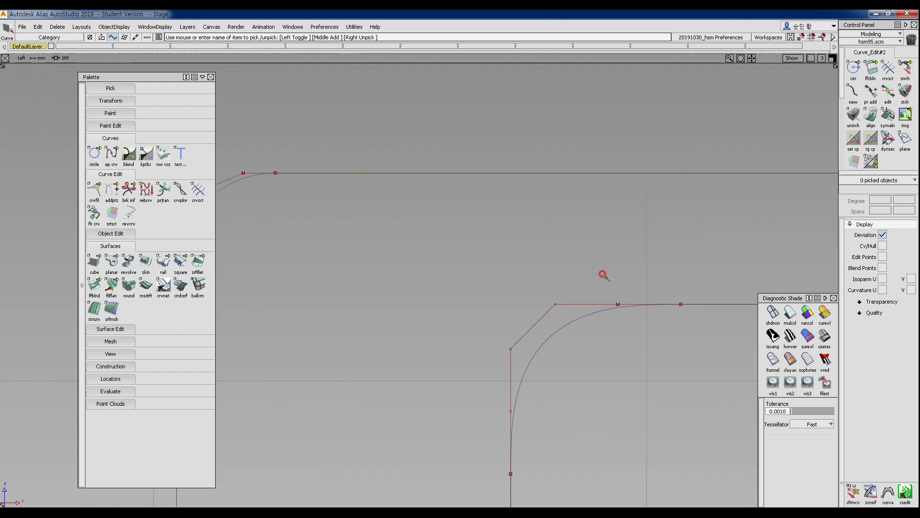
ctrl+shift+click(597, 272)
ctrl+shift+drag(598, 273, 614, 309)
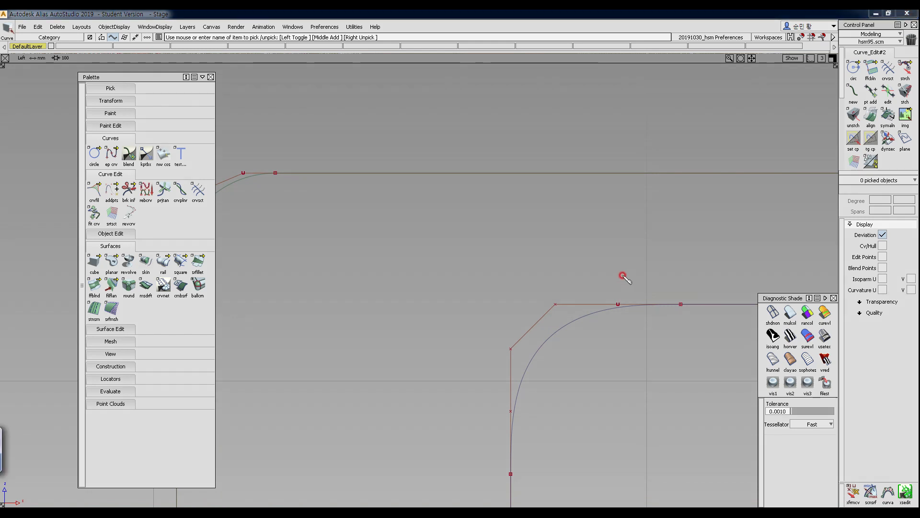
drag(623, 275, 618, 290)
drag(553, 286, 559, 291)
drag(491, 340, 500, 349)
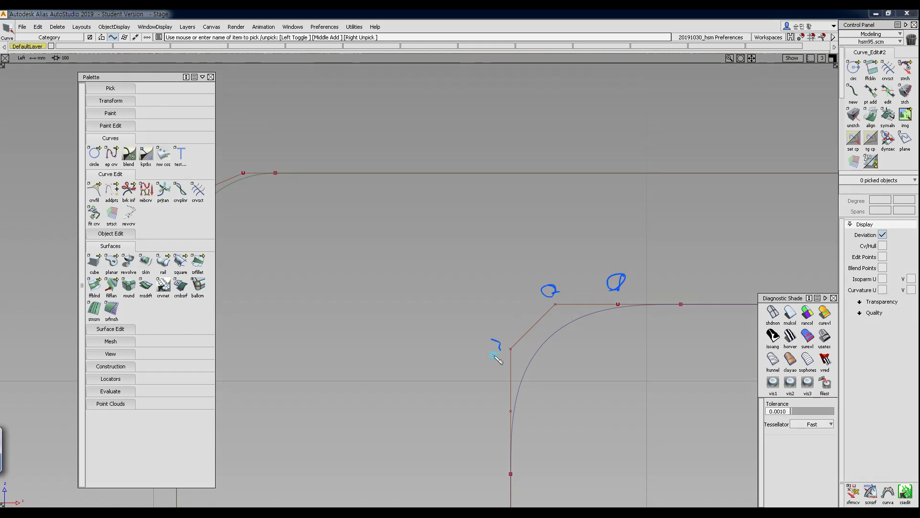
drag(485, 428, 492, 445)
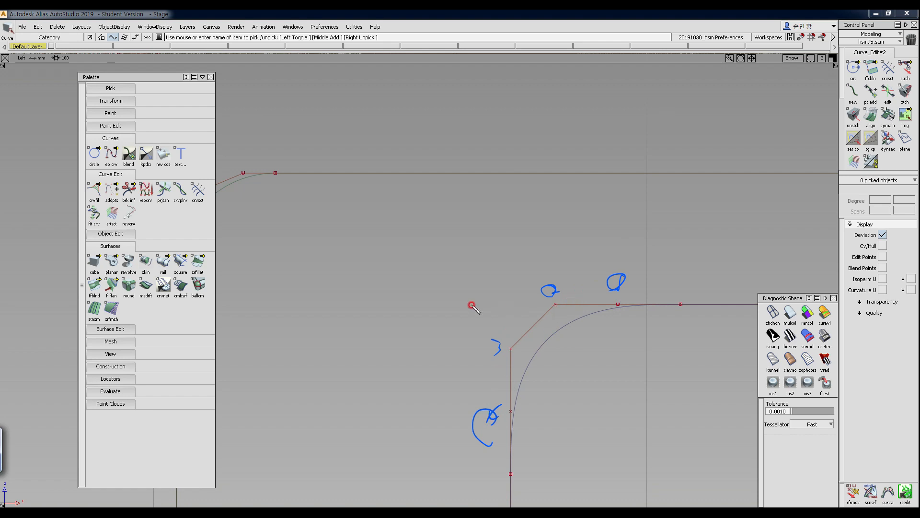
drag(742, 302, 690, 302)
drag(551, 302, 699, 303)
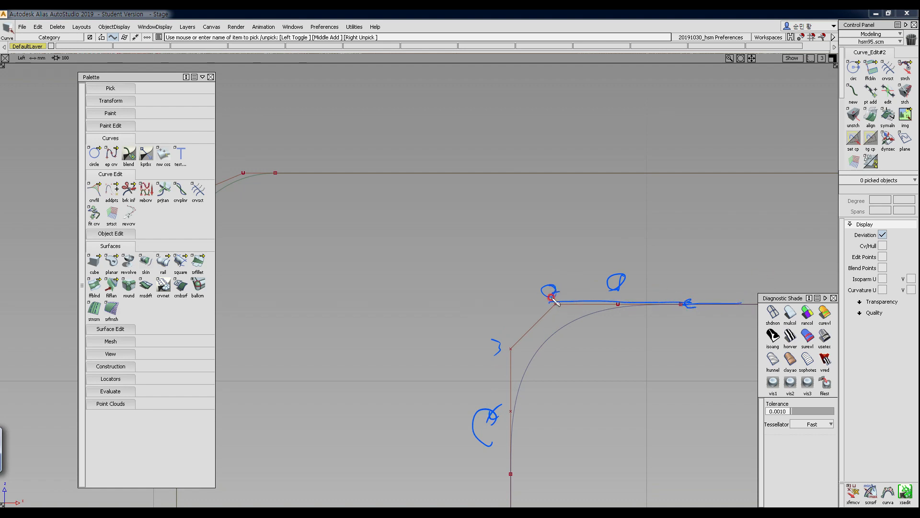
drag(552, 294, 706, 302)
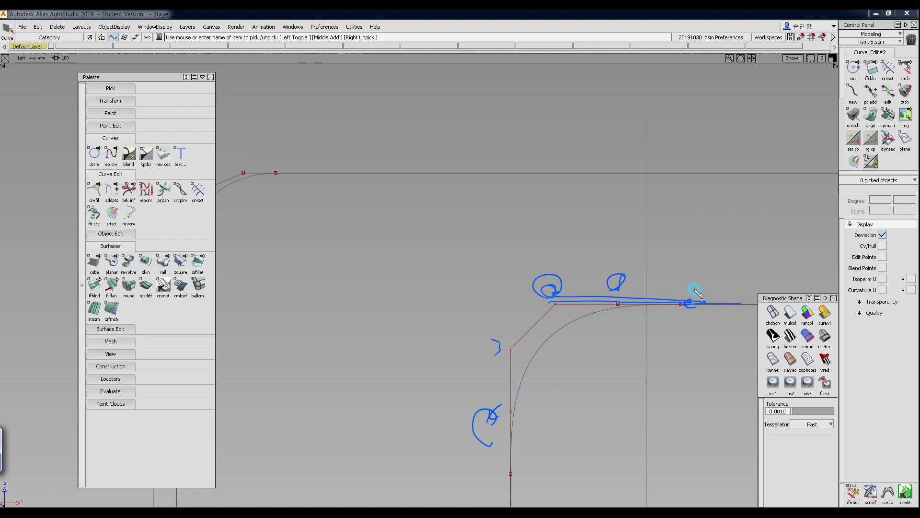
Step: Examine how the G2 Curvature fillet's control points line up with the adjoining horizontal and vertical curves
drag(512, 506, 515, 440)
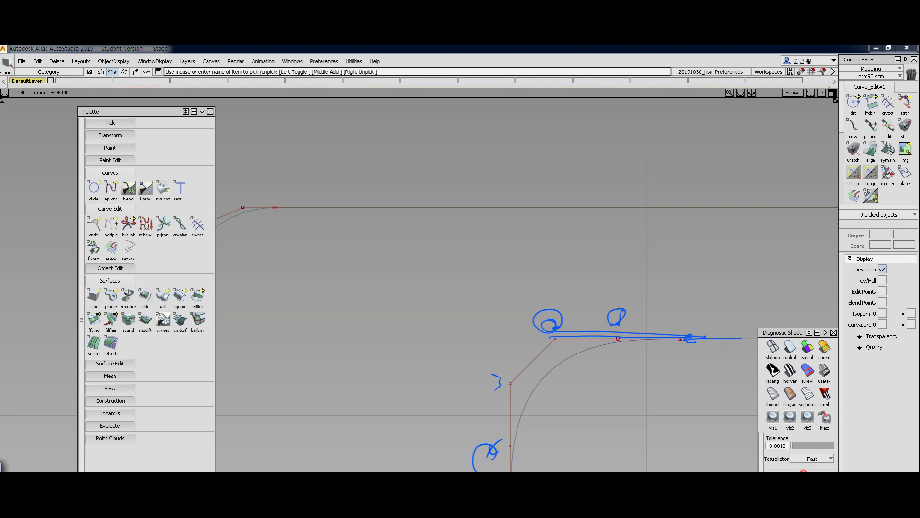
drag(803, 467, 802, 502)
drag(744, 18, 919, 29)
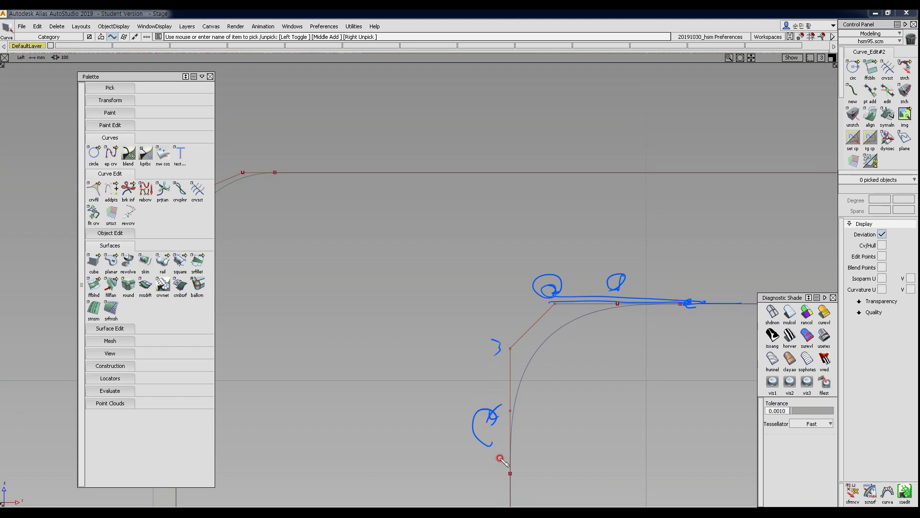
drag(522, 496, 524, 466)
mouse_move(517, 423)
mouse_down()
mouse_move(504, 409)
mouse_move(520, 417)
mouse_up()
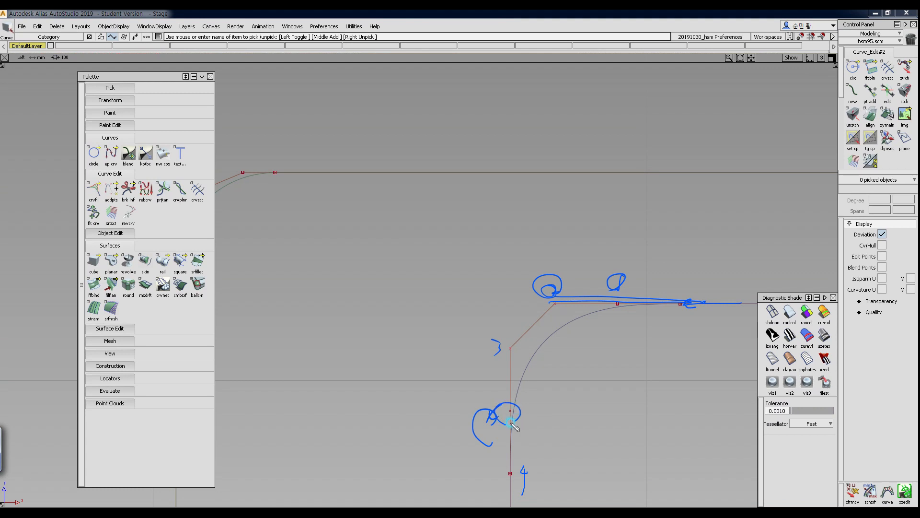
mouse_move(519, 356)
mouse_down()
mouse_move(489, 344)
mouse_move(519, 346)
mouse_up()
mouse_move(479, 380)
mouse_down()
mouse_move(485, 487)
mouse_move(507, 434)
mouse_move(504, 341)
mouse_up()
drag(668, 291, 540, 303)
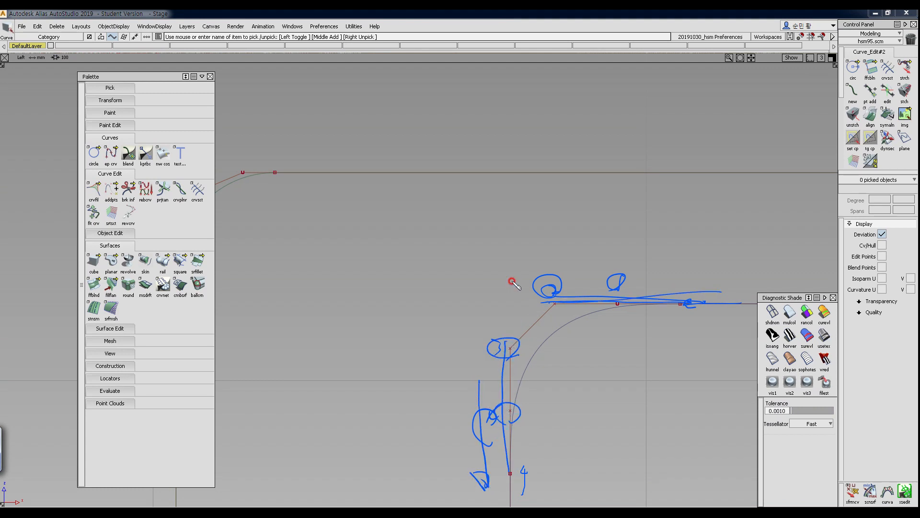
key(Escape)
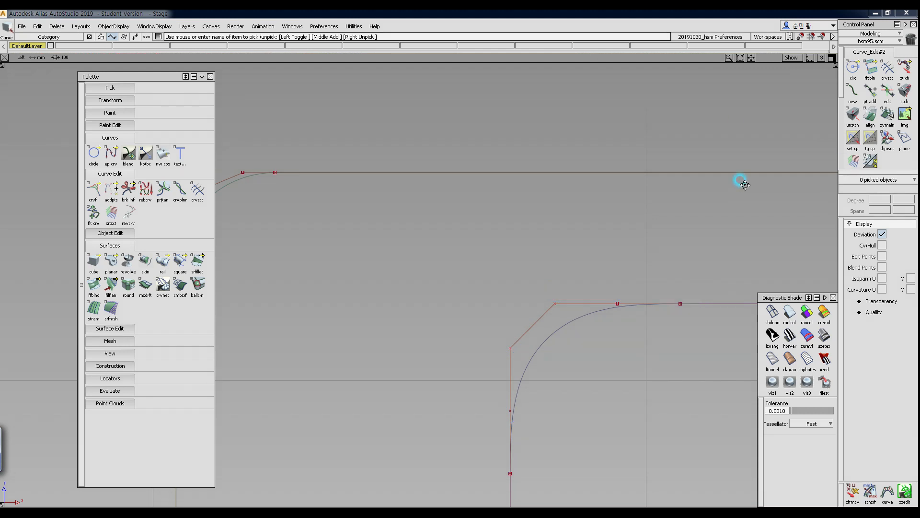
Step: Inspect the G1 Tangent fillet's control points and how its two ends meet the horizontal and vertical curves
alt+shift+middle_drag(741, 180, 898, 180)
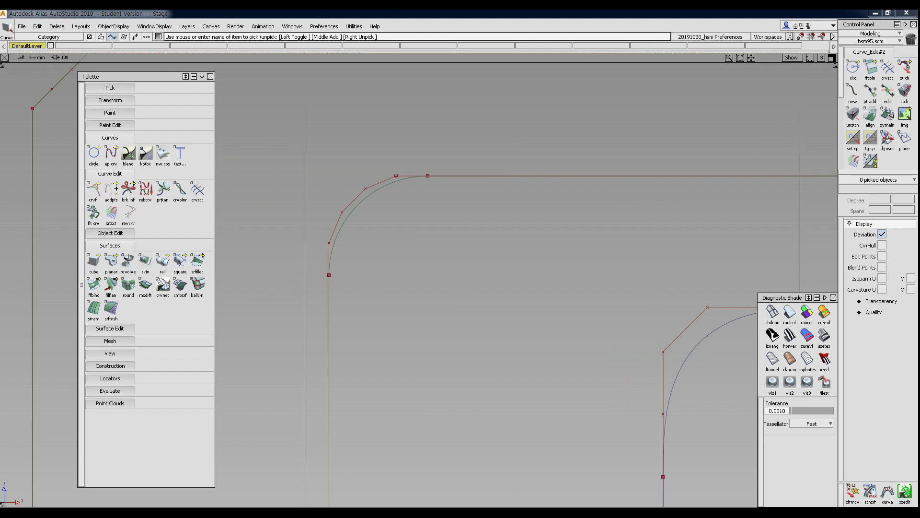
alt+shift+right_drag(715, 201, 502, 221)
alt+shift+middle_drag(503, 221, 533, 248)
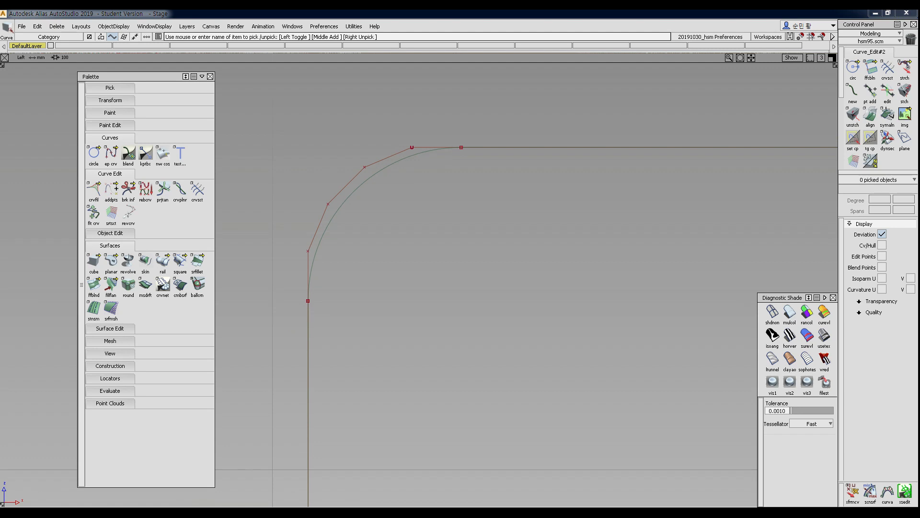
mouse_move(404, 136)
mouse_down()
mouse_move(411, 127)
mouse_move(411, 144)
mouse_move(462, 148)
mouse_up()
mouse_move(413, 140)
mouse_down()
mouse_move(402, 143)
mouse_move(411, 148)
mouse_up()
mouse_move(308, 303)
mouse_down()
mouse_move(308, 349)
mouse_move(302, 258)
mouse_move(293, 245)
mouse_move(301, 248)
mouse_move(287, 240)
mouse_move(302, 250)
mouse_up()
mouse_move(278, 249)
mouse_down()
mouse_move(314, 229)
mouse_move(298, 250)
mouse_up()
drag(295, 274, 331, 206)
drag(391, 154, 371, 158)
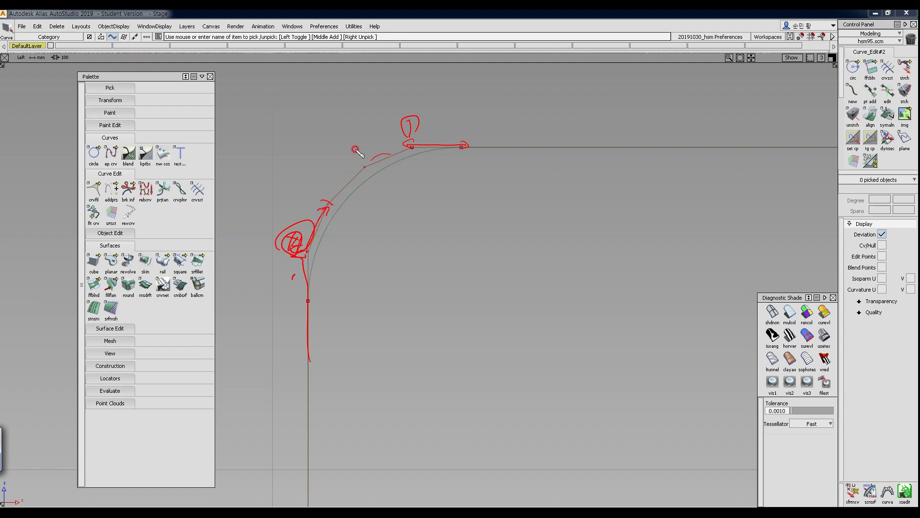
drag(461, 124, 470, 184)
drag(623, 149, 329, 147)
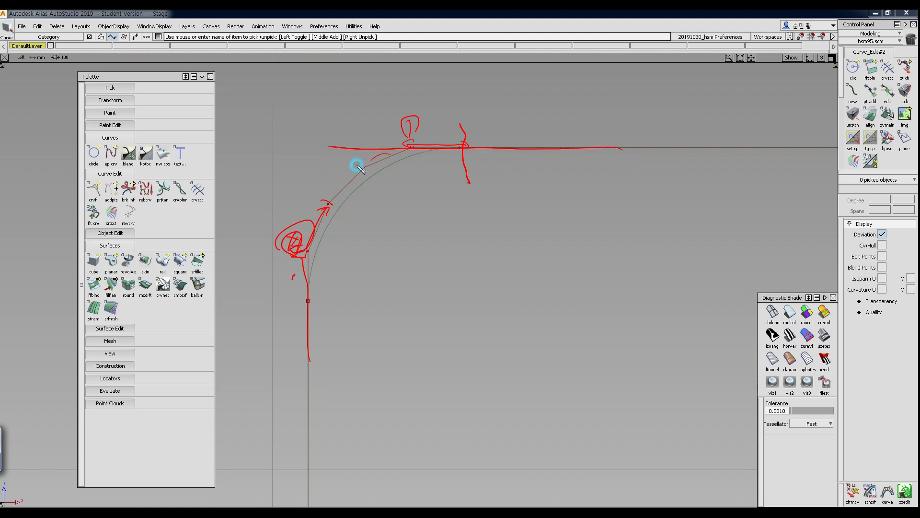
drag(648, 235, 366, 245)
mouse_move(550, 221)
mouse_down()
mouse_move(555, 236)
mouse_move(474, 264)
mouse_move(407, 420)
mouse_up()
mouse_move(508, 236)
mouse_down()
mouse_move(510, 246)
mouse_move(524, 220)
mouse_move(518, 198)
mouse_move(532, 209)
mouse_move(555, 195)
mouse_move(572, 206)
mouse_move(599, 191)
mouse_move(601, 201)
mouse_up()
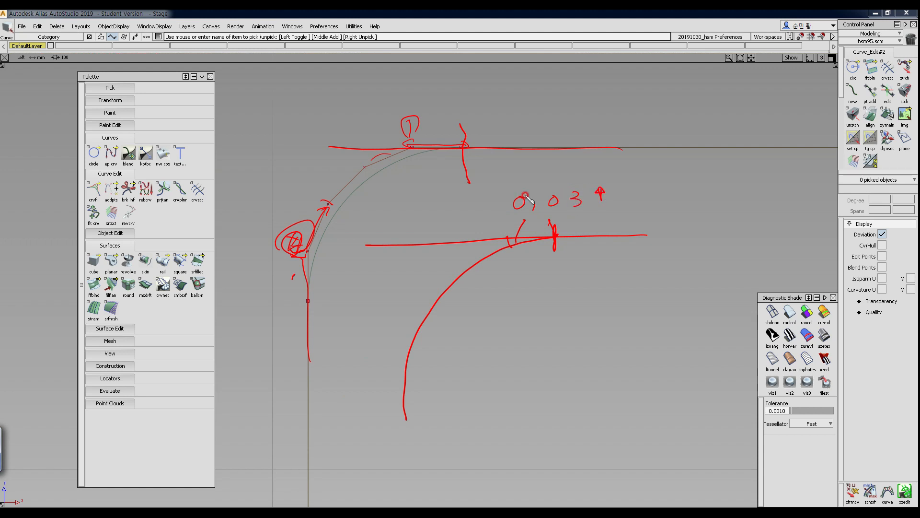
drag(600, 266, 601, 267)
drag(608, 273, 606, 280)
mouse_move(634, 266)
mouse_down()
mouse_move(660, 265)
mouse_move(676, 288)
mouse_move(706, 265)
mouse_up()
click(688, 287)
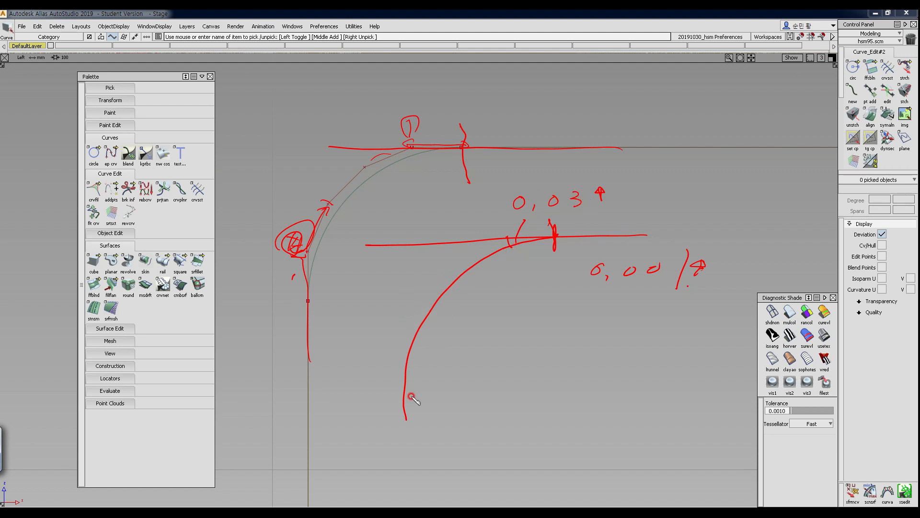
mouse_move(412, 400)
mouse_down()
mouse_move(444, 307)
mouse_move(484, 266)
mouse_move(556, 235)
mouse_move(658, 237)
mouse_move(558, 238)
mouse_move(490, 255)
mouse_move(451, 279)
mouse_up()
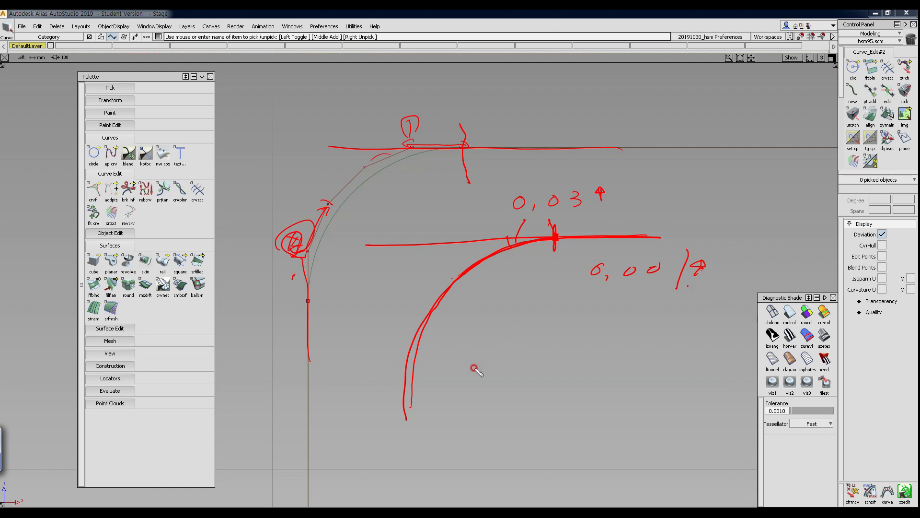
mouse_move(455, 393)
mouse_down()
mouse_move(462, 363)
mouse_move(520, 319)
mouse_move(645, 310)
mouse_up()
mouse_move(471, 438)
mouse_down()
mouse_move(495, 376)
mouse_move(550, 349)
mouse_move(640, 345)
mouse_up()
drag(547, 341, 552, 355)
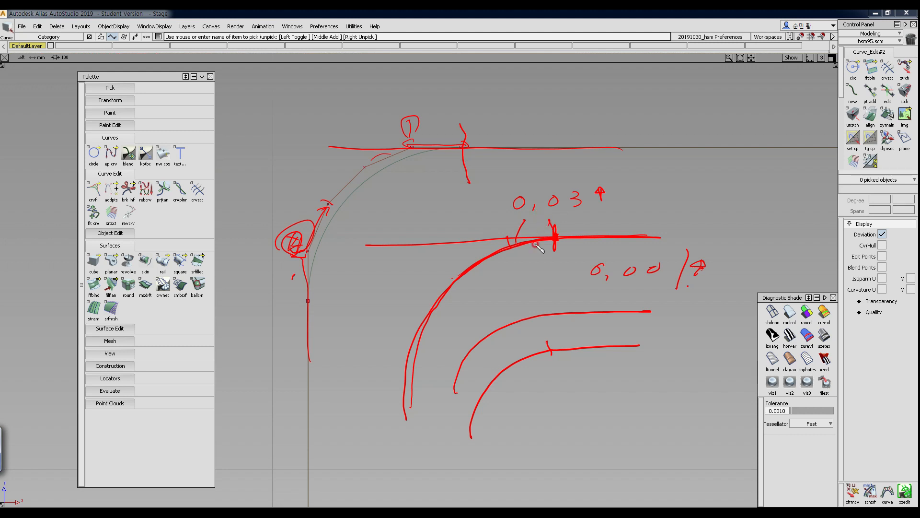
drag(521, 260, 532, 271)
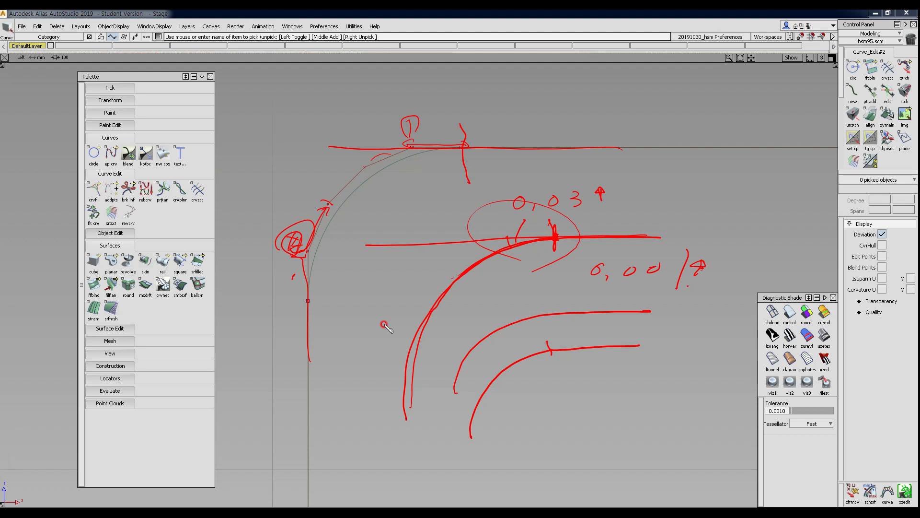
mouse_move(592, 391)
mouse_down()
mouse_move(575, 407)
mouse_move(586, 411)
mouse_move(589, 393)
mouse_move(588, 411)
mouse_move(590, 392)
mouse_up()
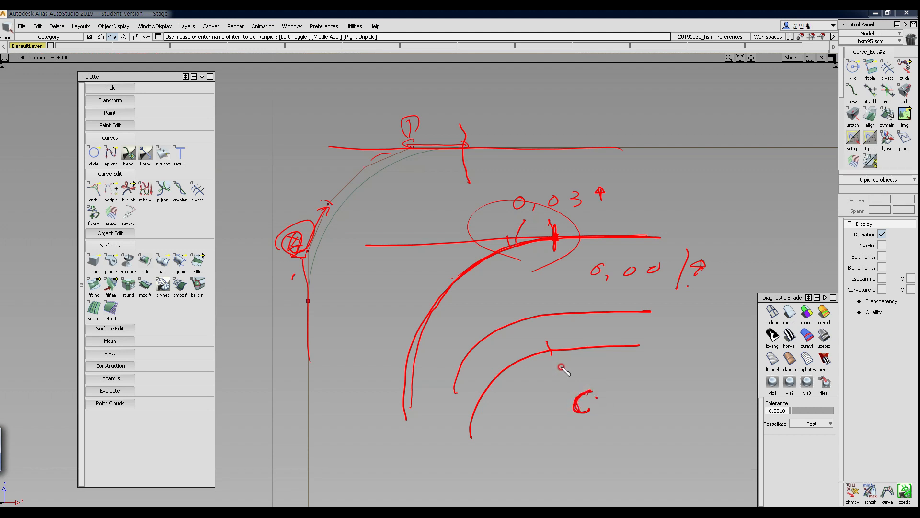
mouse_move(349, 284)
mouse_down()
mouse_move(384, 280)
mouse_move(365, 323)
mouse_up()
mouse_move(348, 285)
mouse_down()
mouse_move(382, 279)
mouse_move(371, 324)
mouse_move(360, 314)
mouse_up()
click(343, 260)
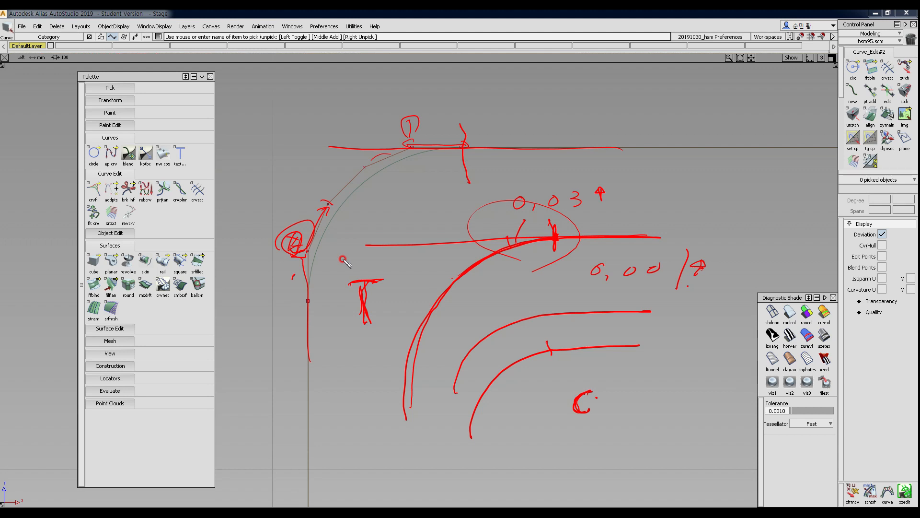
drag(286, 301, 330, 300)
mouse_move(467, 143)
mouse_down()
mouse_move(384, 193)
mouse_move(421, 181)
mouse_move(410, 191)
mouse_up()
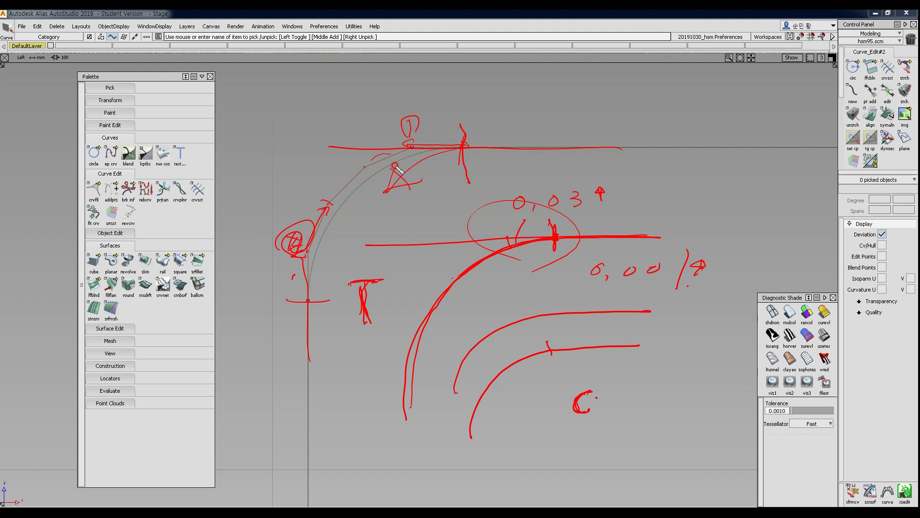
drag(555, 339, 549, 359)
mouse_move(485, 390)
mouse_down()
mouse_move(553, 353)
mouse_move(544, 341)
mouse_move(561, 358)
mouse_up()
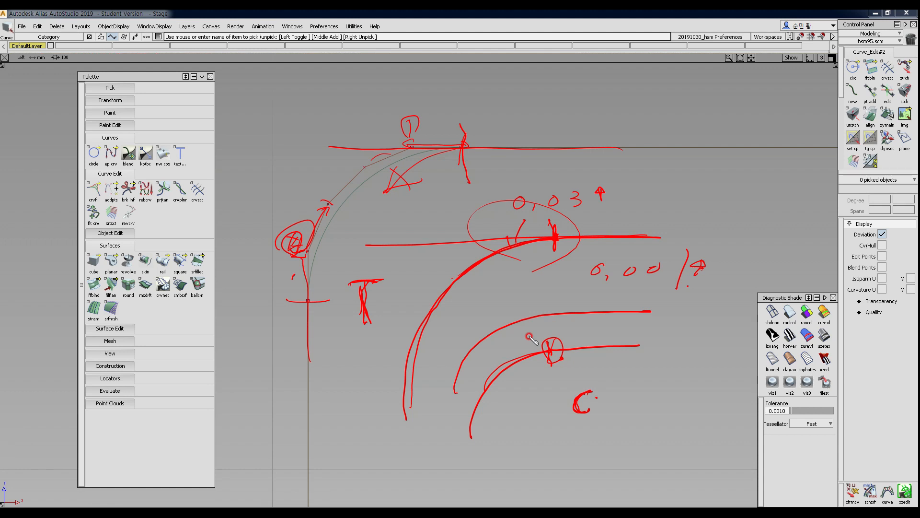
drag(531, 339, 521, 370)
mouse_move(341, 187)
mouse_down()
mouse_move(356, 202)
mouse_move(335, 194)
mouse_move(335, 210)
mouse_move(353, 188)
mouse_up()
mouse_move(465, 157)
mouse_down()
mouse_move(458, 135)
mouse_move(457, 158)
mouse_up()
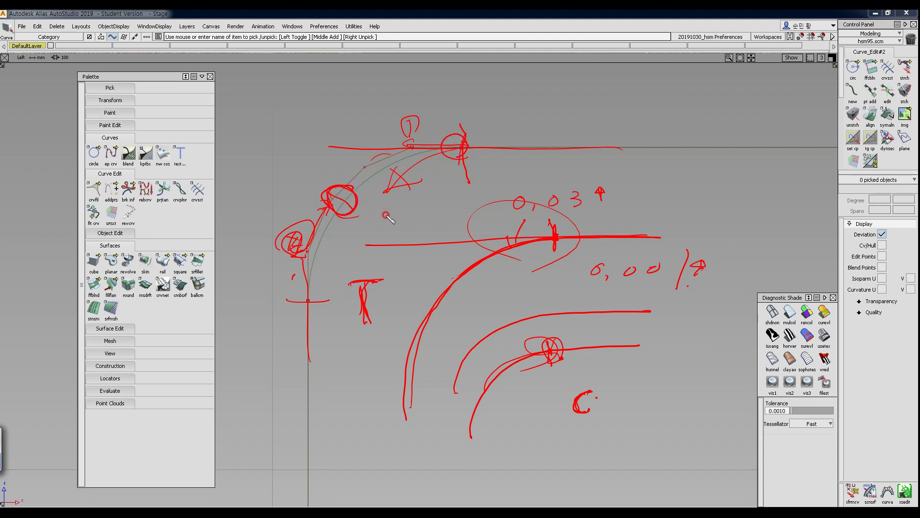
mouse_move(308, 320)
mouse_down()
mouse_move(309, 288)
mouse_move(312, 306)
mouse_up()
mouse_move(548, 238)
mouse_down()
mouse_move(601, 241)
mouse_move(535, 252)
mouse_up()
click(513, 228)
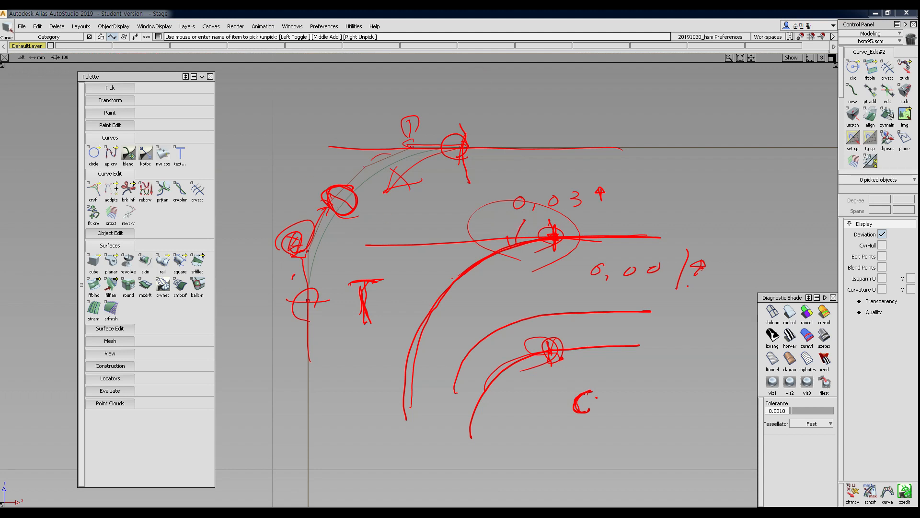
key(Escape)
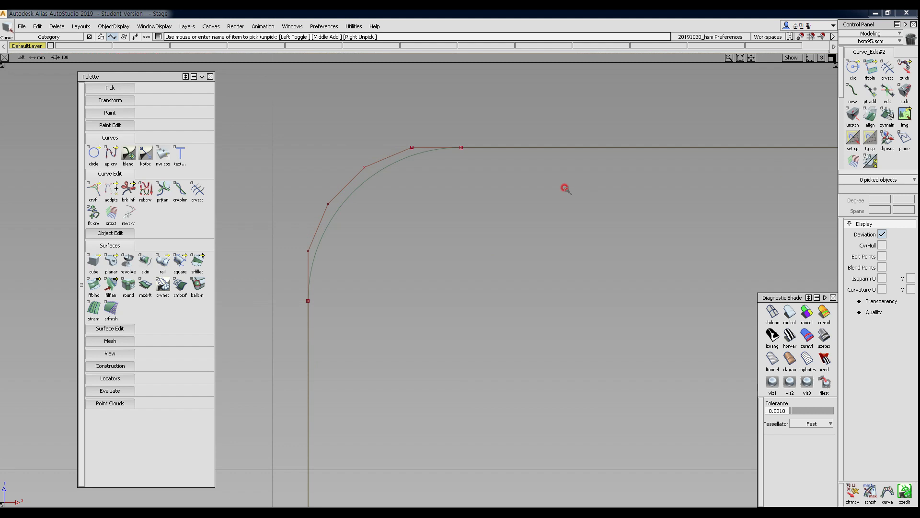
Step: Compare the G0 Chamfer, G1 Tangent and G2 Curvature corners together in one view
alt+shift+right_drag(450, 211, 407, 296)
alt+shift+right_drag(444, 241, 381, 302)
alt+shift+middle_drag(372, 252, 484, 235)
alt+shift+right_drag(522, 213, 510, 238)
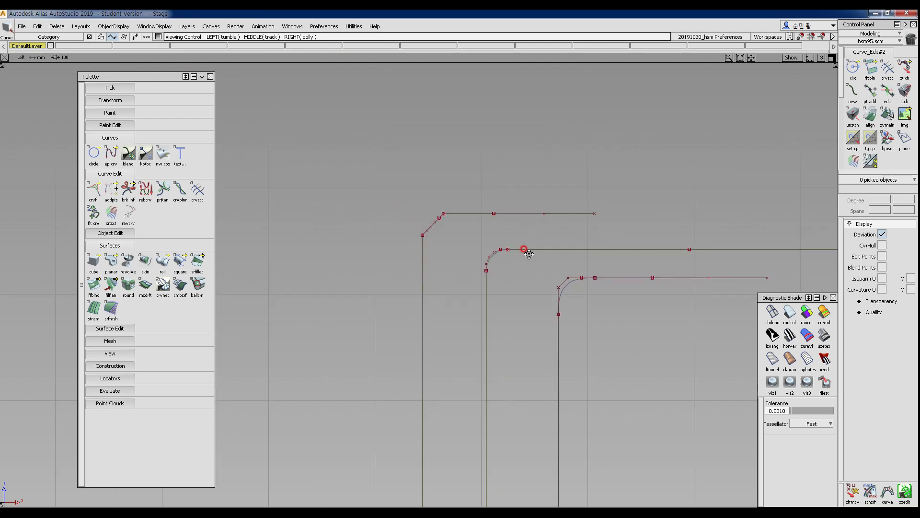
alt+shift+middle_drag(529, 253, 445, 233)
alt+shift+right_drag(445, 292, 459, 211)
alt+shift+middle_drag(436, 205, 425, 270)
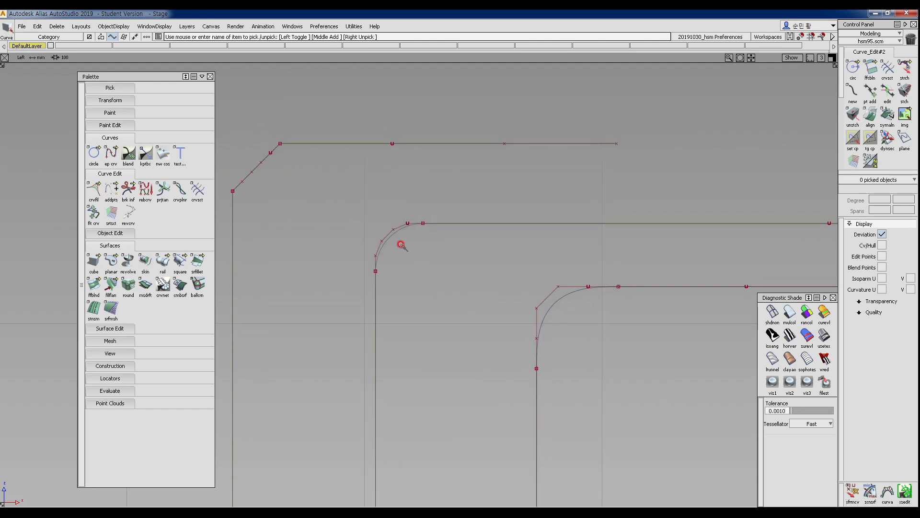
key(shift+alt)
alt+shift+middle_drag(351, 234, 372, 232)
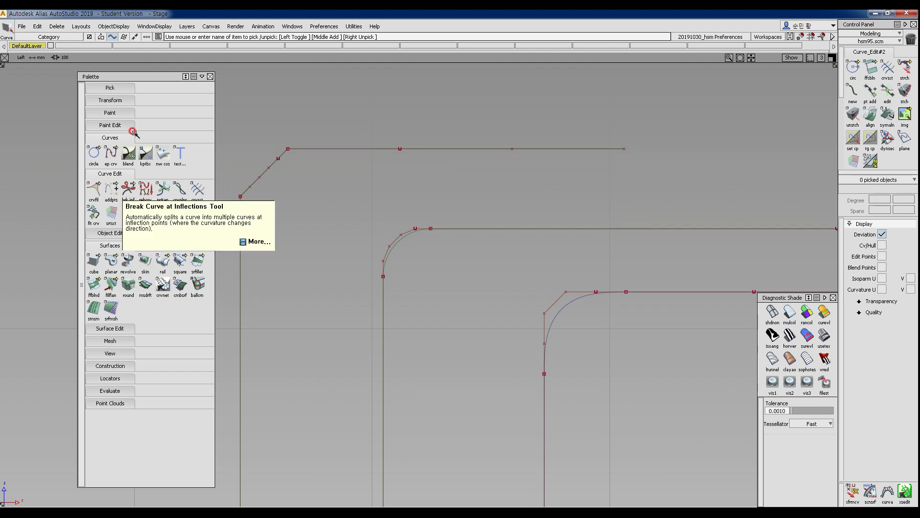
Step: Open the Align tool's options and set the continuity to G1
click(111, 233)
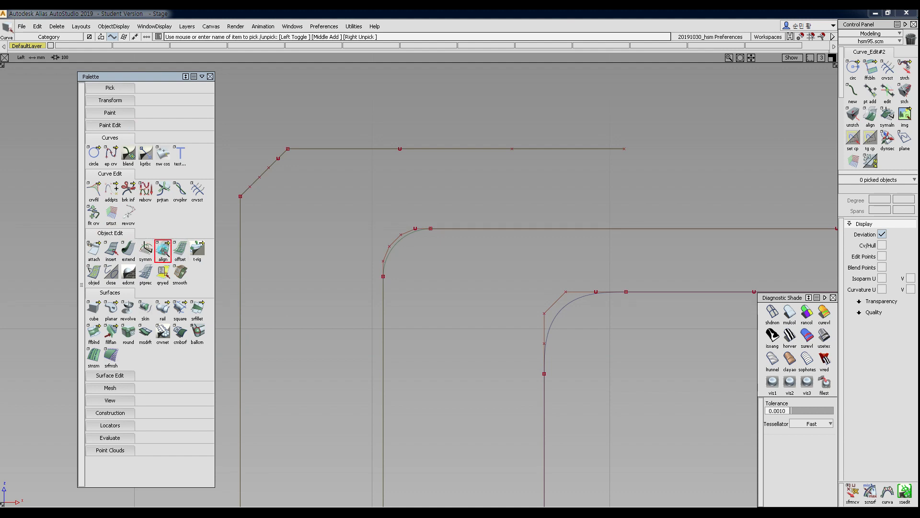
click(163, 251)
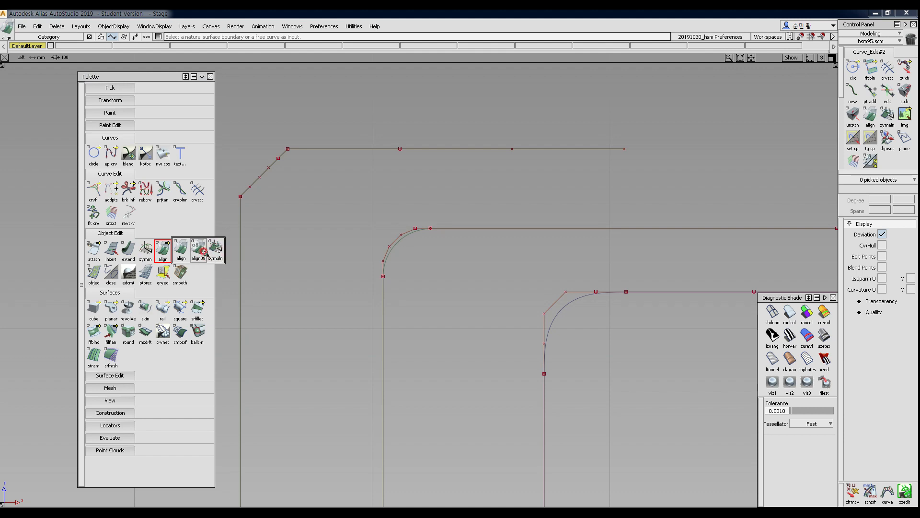
drag(205, 252, 176, 277)
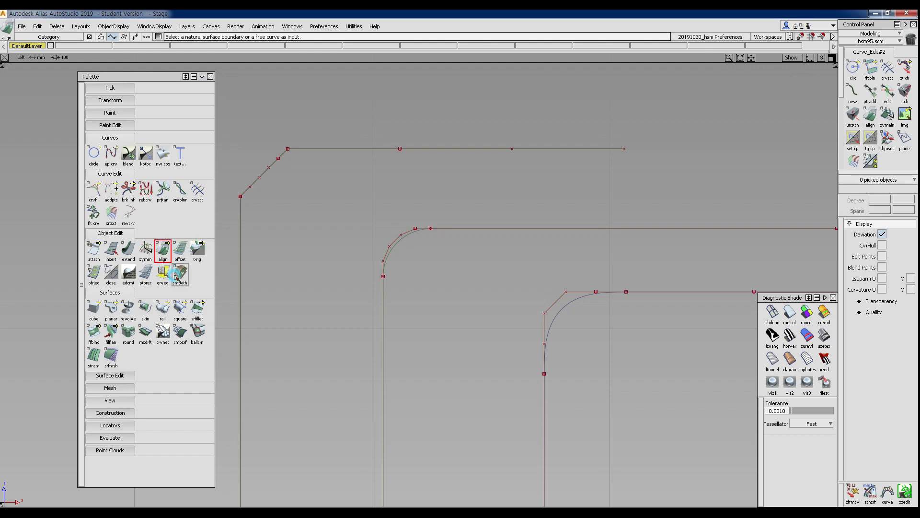
click(174, 276)
click(163, 253)
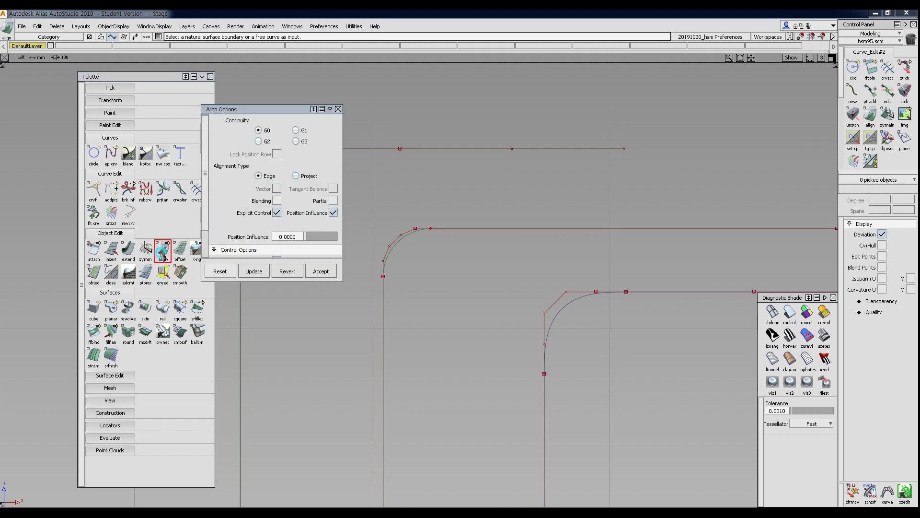
drag(290, 108, 232, 106)
click(198, 130)
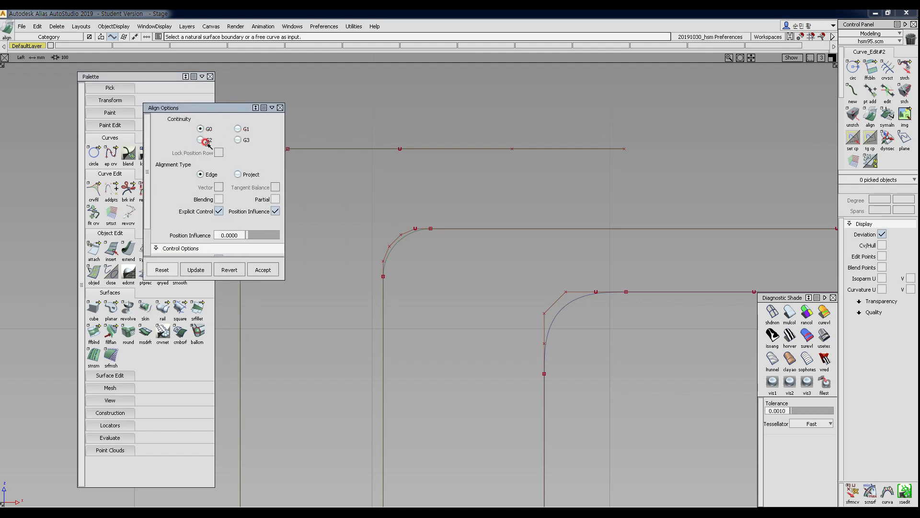
click(238, 128)
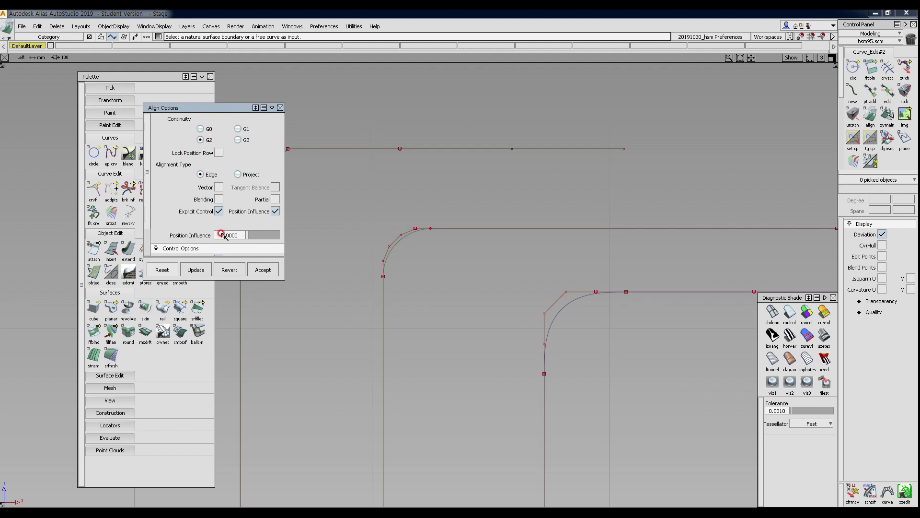
drag(211, 278, 254, 287)
click(249, 138)
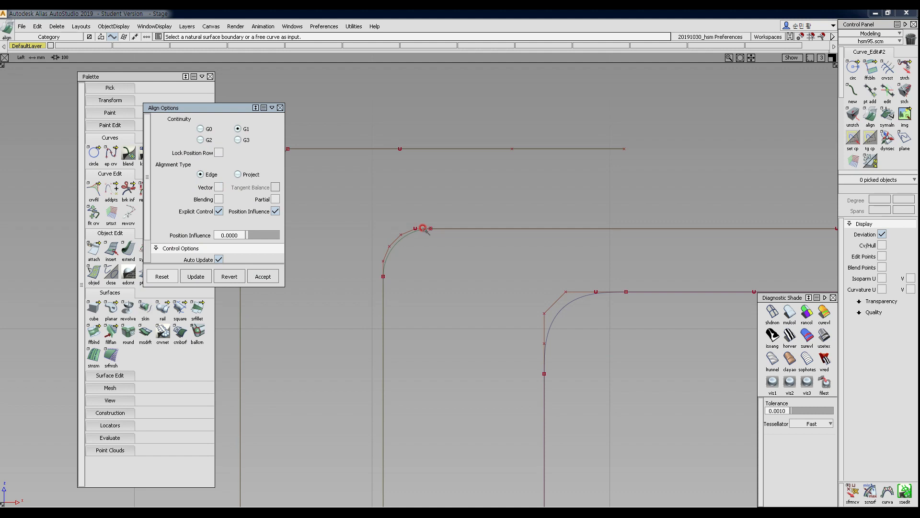
drag(213, 108, 297, 104)
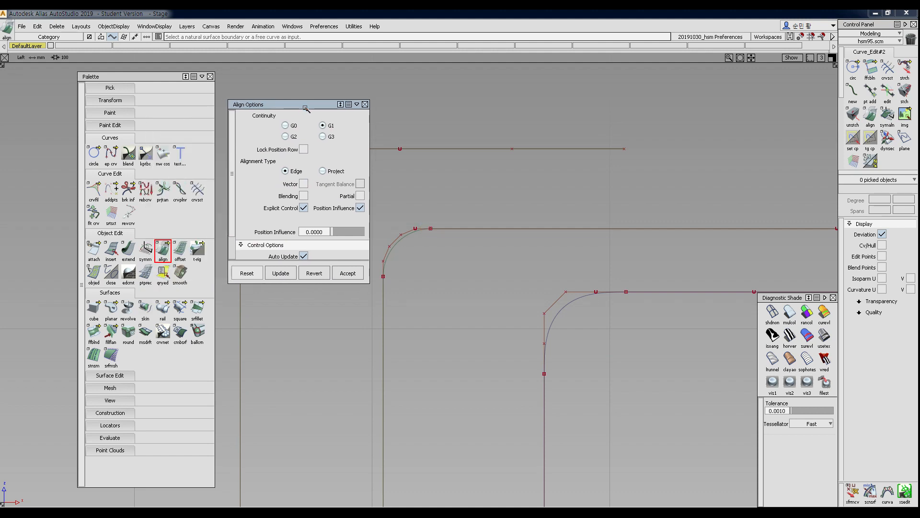
Step: Draw a straight horizontal degree 3 edit point curve in the empty area above the three filleted corners
alt+shift+right_drag(493, 321, 407, 345)
alt+shift+middle_drag(407, 347, 387, 406)
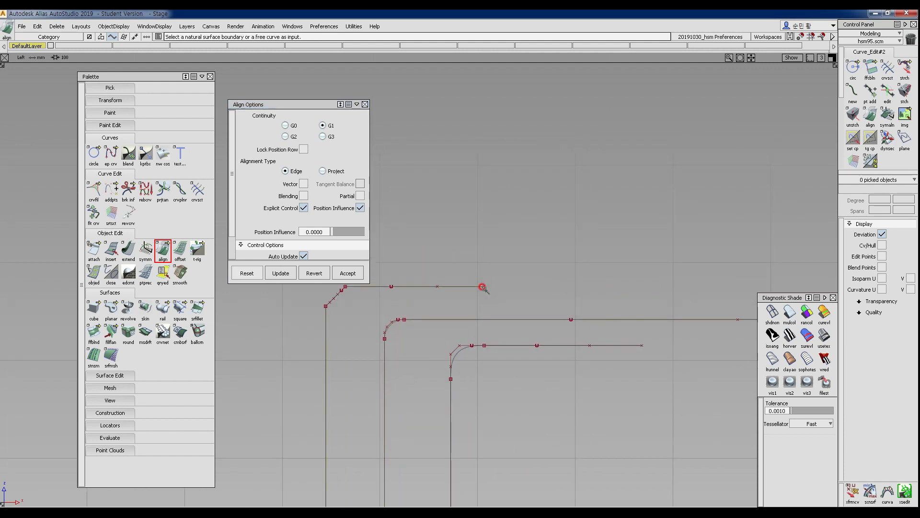
ctrl+shift+drag(552, 179, 529, 179)
click(543, 168)
middle_drag(775, 183, 730, 180)
ctrl+shift+drag(532, 257, 532, 231)
Step: Draw a straight vertical edit point curve below the new horizontal curve's left end, leaving an open corner between them
mouse_move(539, 170)
ctrl+shift+mouse_down()
mouse_move(518, 178)
mouse_move(509, 172)
ctrl+shift+mouse_up()
click(512, 204)
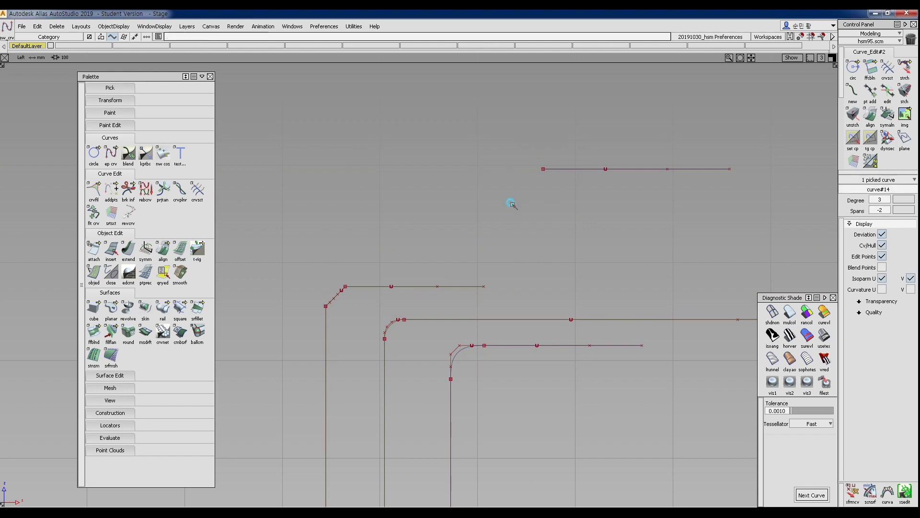
middle_drag(520, 298, 521, 326)
ctrl+shift+drag(522, 320, 522, 215)
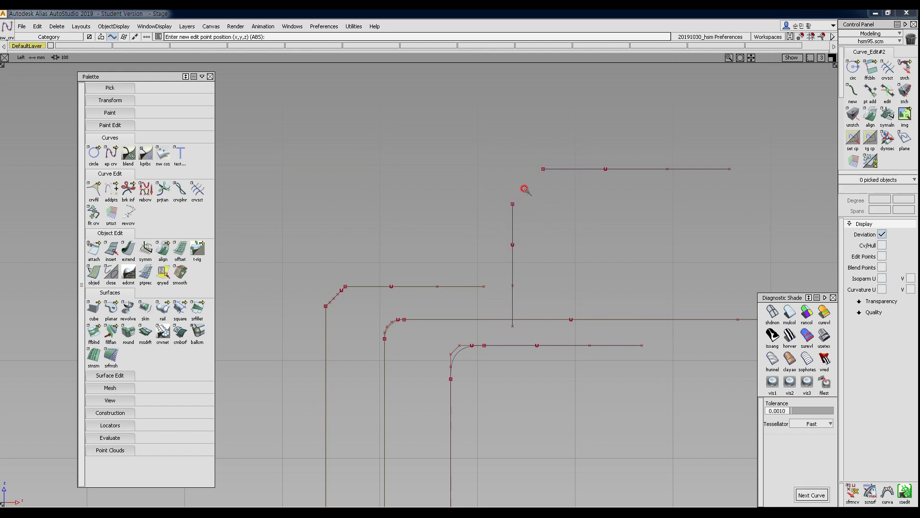
Step: Open the Align options with G1 continuity and move the options window clear of the chamfered G0 corner
alt+shift+right_drag(325, 288, 403, 283)
alt+shift+middle_drag(410, 223, 645, 111)
alt+shift+right_drag(472, 211, 498, 207)
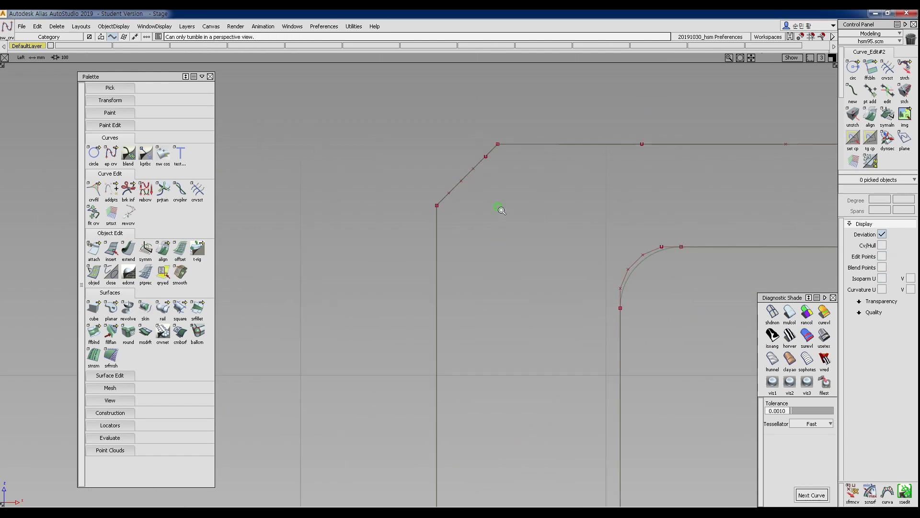
alt+shift+middle_drag(500, 210, 436, 246)
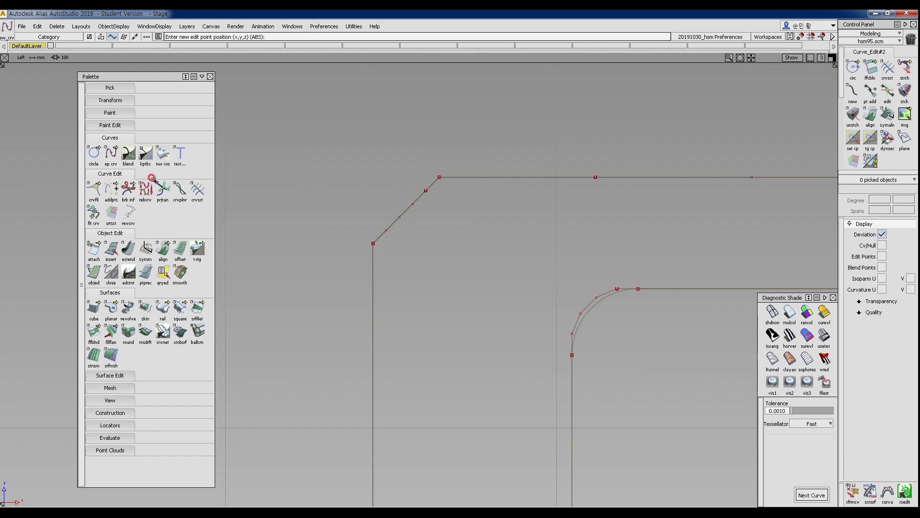
double_click(163, 249)
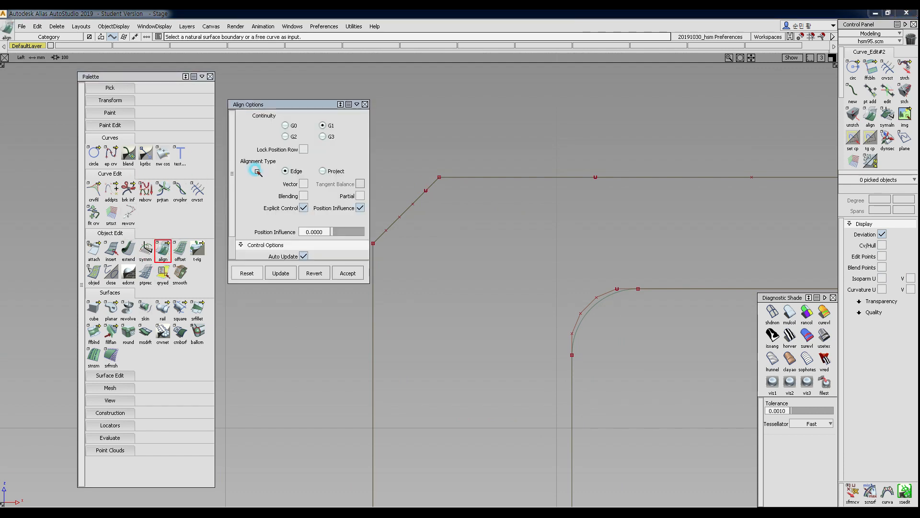
drag(326, 104, 226, 87)
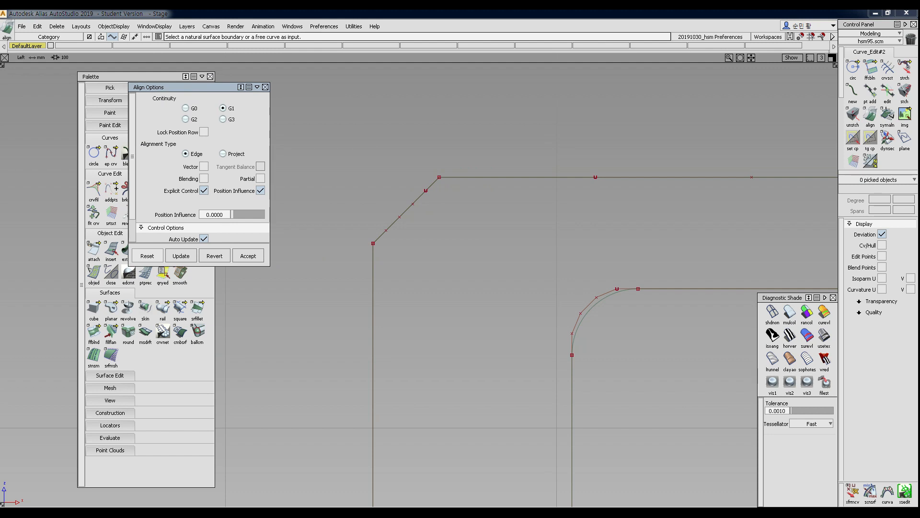
drag(391, 180, 395, 193)
mouse_move(395, 196)
mouse_down()
mouse_move(398, 180)
mouse_move(393, 195)
mouse_up()
mouse_move(523, 148)
mouse_down()
mouse_move(540, 160)
mouse_move(531, 165)
mouse_up()
mouse_move(395, 182)
mouse_down()
mouse_move(466, 154)
mouse_move(454, 160)
mouse_up()
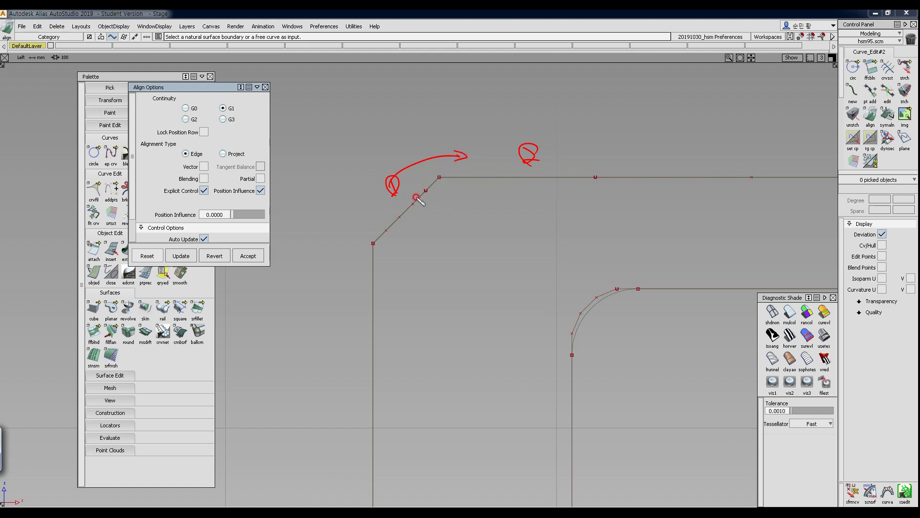
mouse_move(401, 214)
mouse_down()
mouse_move(436, 180)
mouse_move(557, 176)
mouse_up()
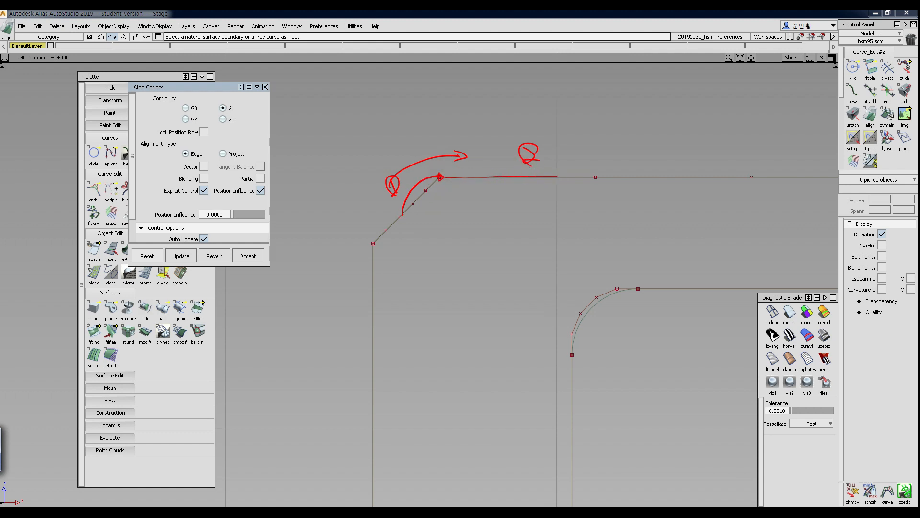
key(Escape)
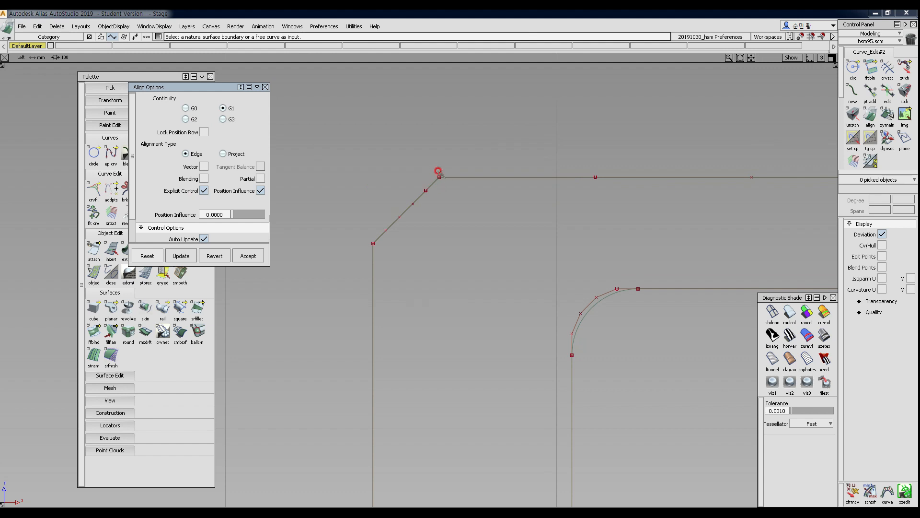
Step: Align the upper end of the chamfer segment to the horizontal curve with G1 continuity, allowing its construction history to be removed
click(432, 183)
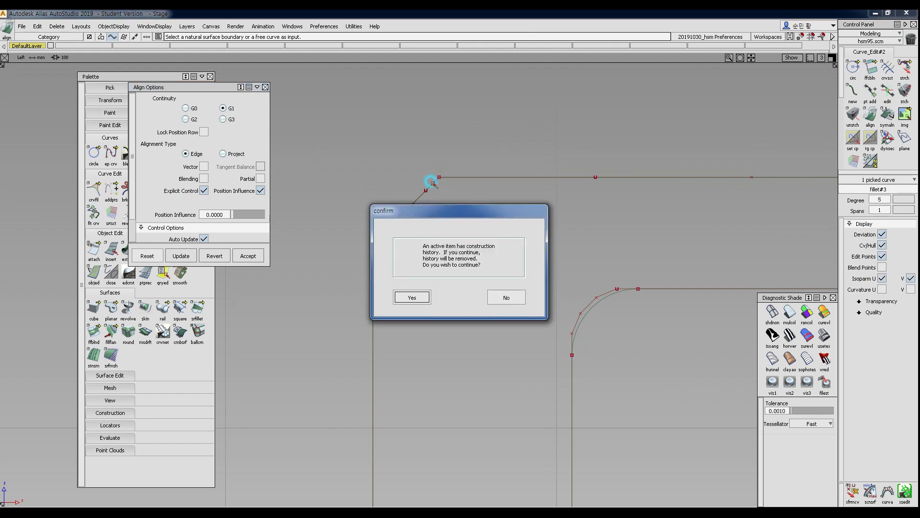
click(413, 298)
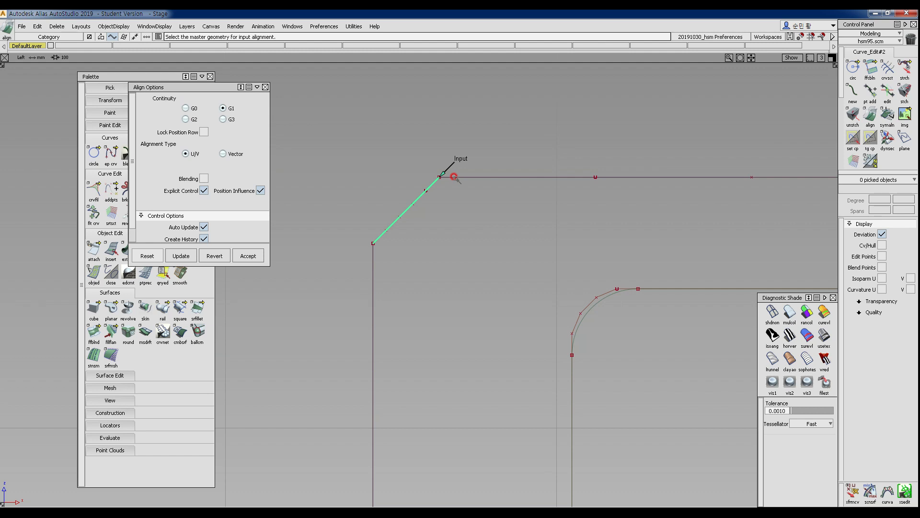
click(454, 177)
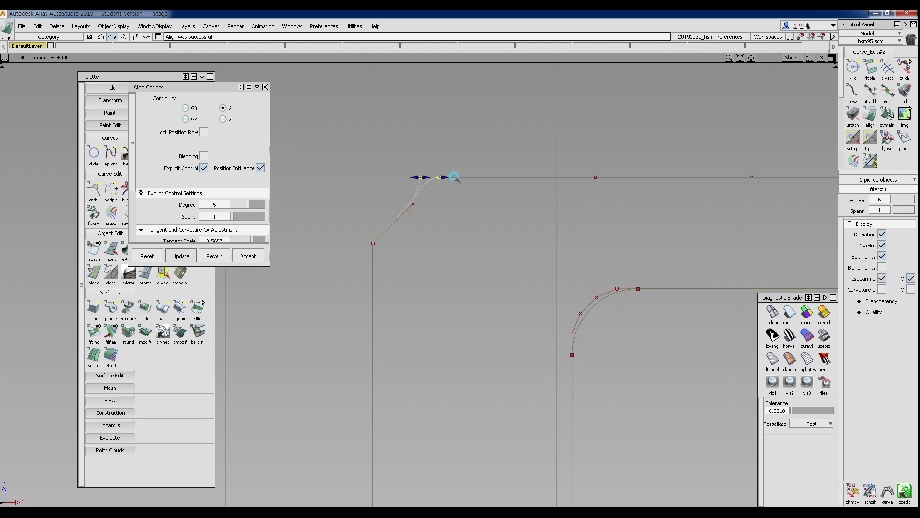
alt+shift+right_drag(436, 263, 452, 187)
alt+shift+middle_drag(452, 187, 453, 235)
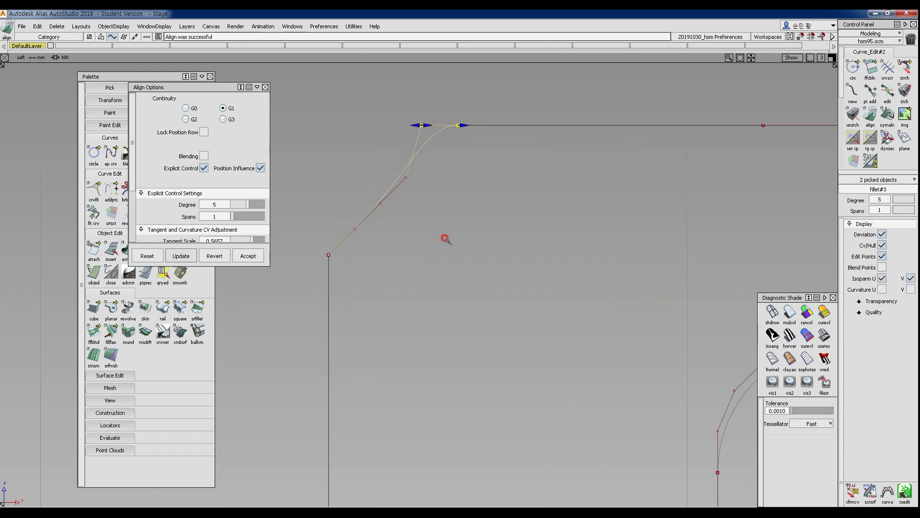
Step: Pick the second control point of the G1-aligned corner curve and slide it along the tangent direction, away from the joint
ctrl+shift+drag(446, 235, 451, 153)
drag(397, 114, 434, 139)
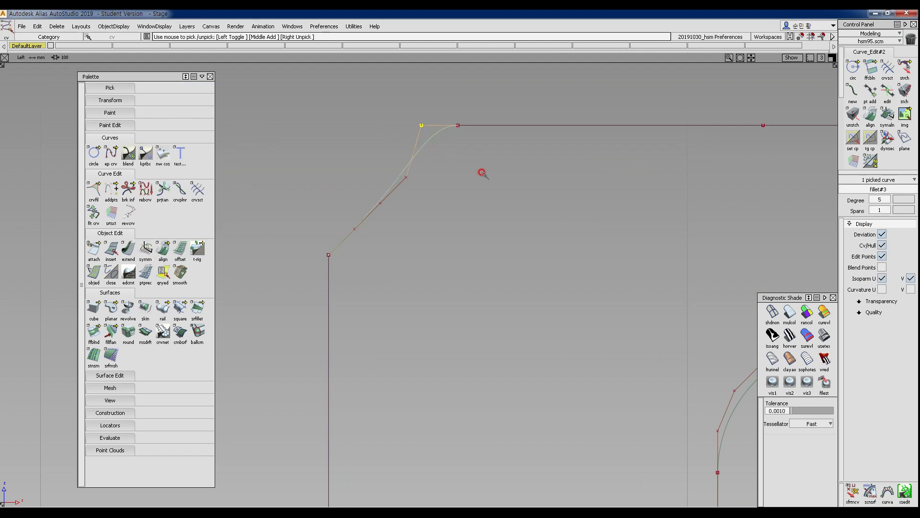
alt+shift+right_drag(483, 173, 489, 266)
alt+shift+middle_drag(491, 269, 344, 254)
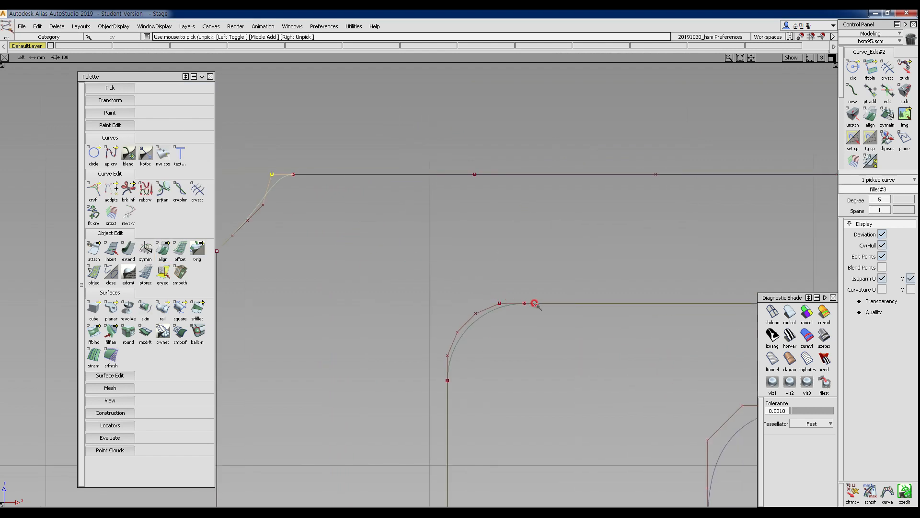
alt+shift+middle_drag(276, 130, 405, 183)
alt+shift+right_drag(406, 213, 404, 156)
click(382, 175)
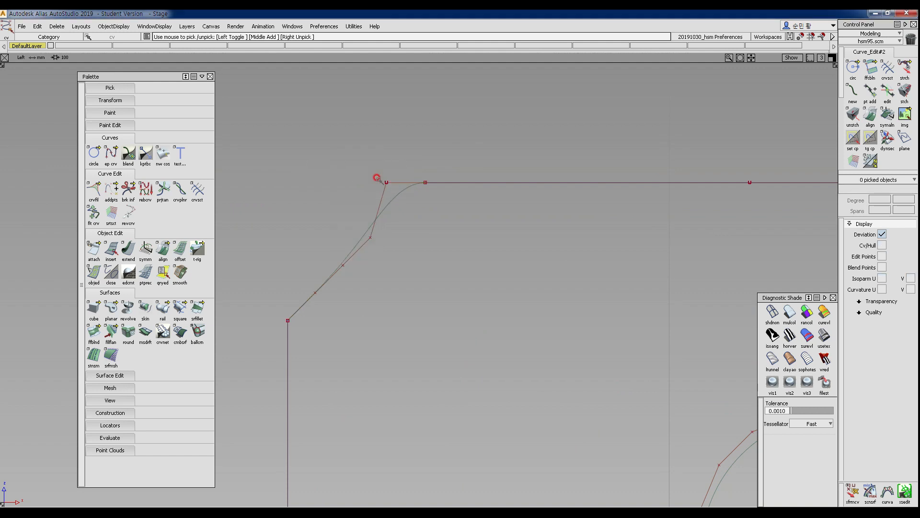
drag(377, 176, 399, 187)
ctrl+shift+drag(425, 248, 426, 226)
right_drag(439, 258, 447, 184)
ctrl+alt+click(447, 185)
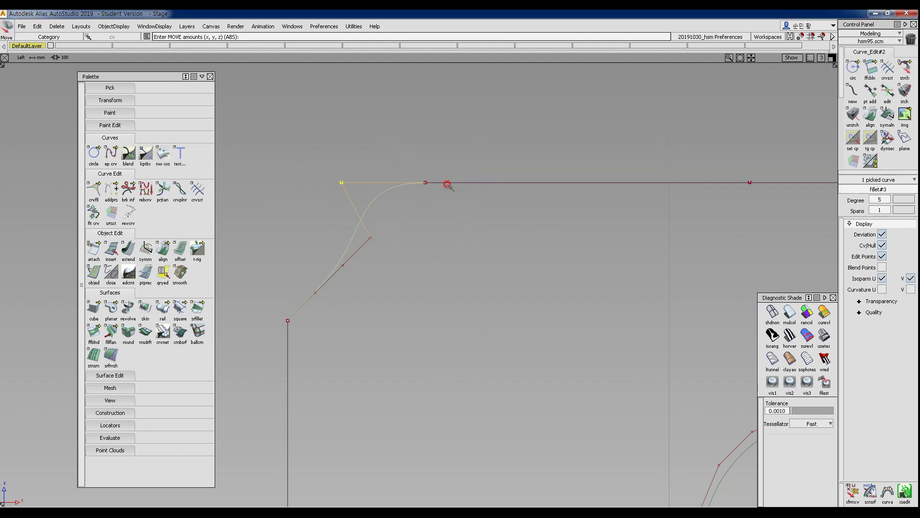
Step: Try further moves of the G1-aligned corner curve's second control point and undo the last move
ctrl+shift+drag(441, 265, 444, 213)
middle_drag(469, 188, 499, 291)
drag(499, 291, 509, 360)
key(ctrl+z)
drag(576, 329, 459, 226)
ctrl+shift+drag(500, 167, 547, 194)
drag(511, 149, 493, 212)
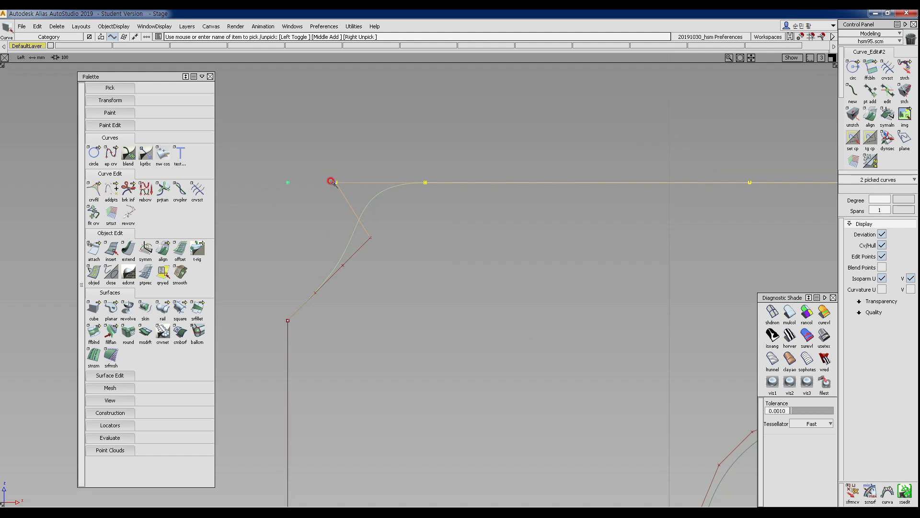
key(ctrl+z)
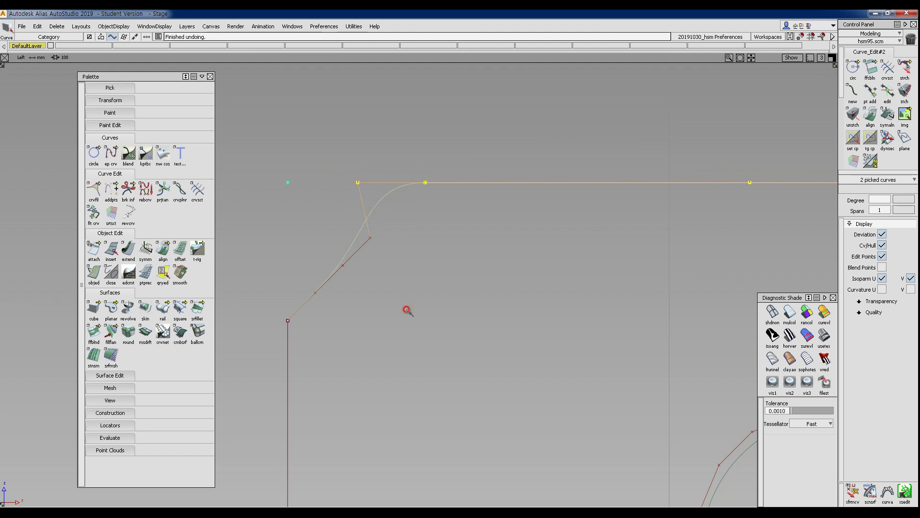
Step: Pick only the aligned corner curve and delete its construction history
ctrl+shift+drag(403, 300, 399, 266)
ctrl+shift+drag(352, 179, 382, 204)
drag(365, 210, 390, 256)
click(56, 26)
click(77, 43)
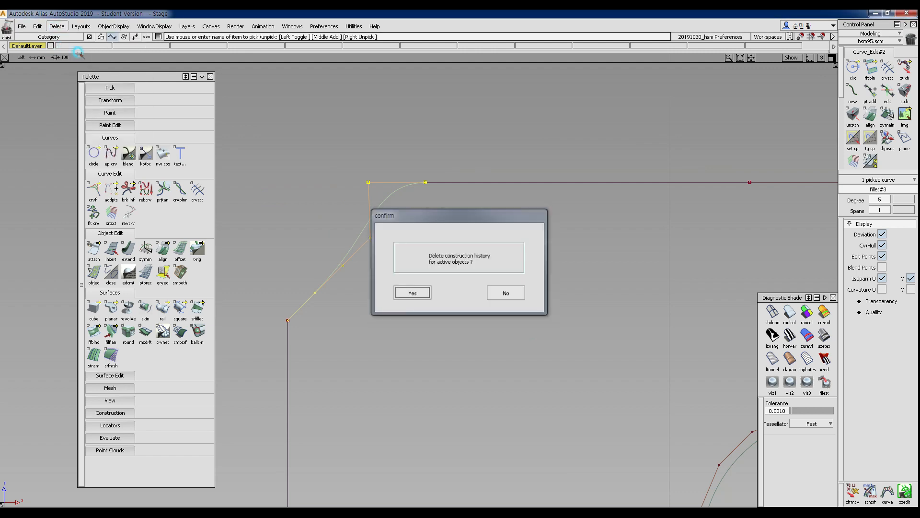
click(411, 292)
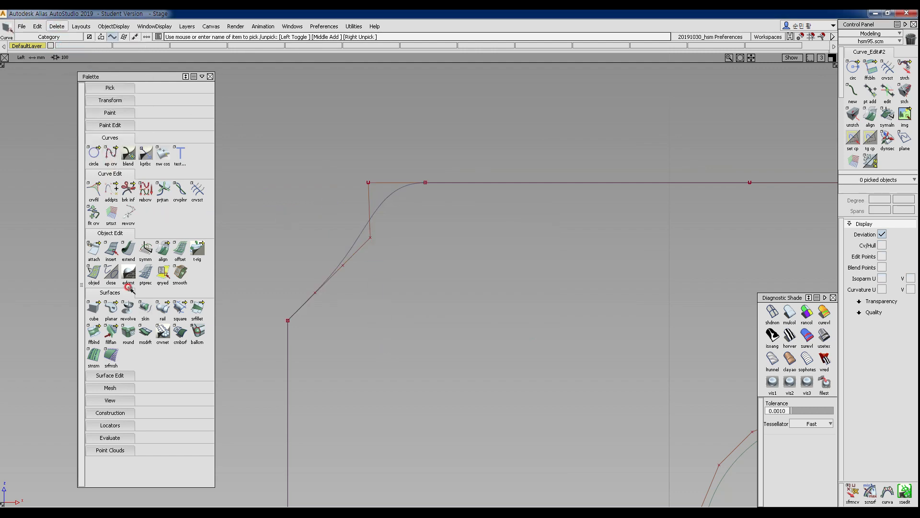
Step: Align the corner curve's upper end to the horizontal curve with G2 continuity
double_click(163, 250)
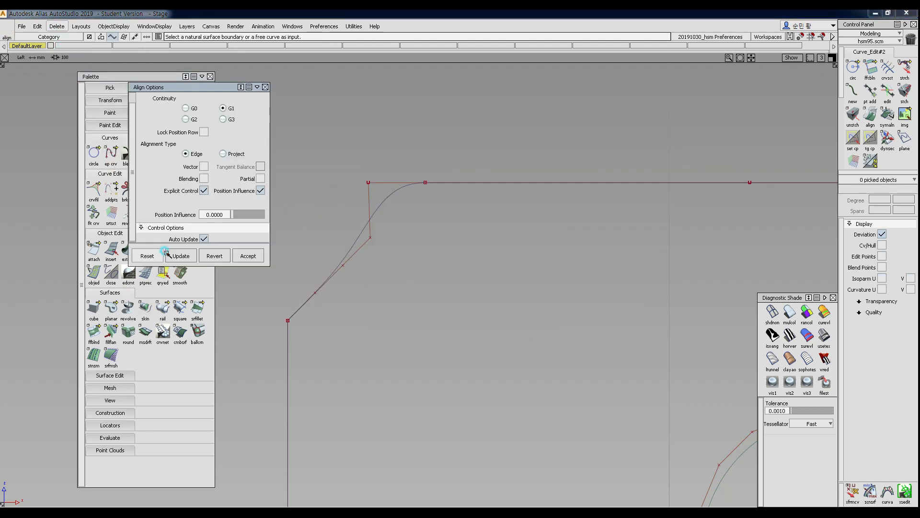
click(190, 120)
click(396, 189)
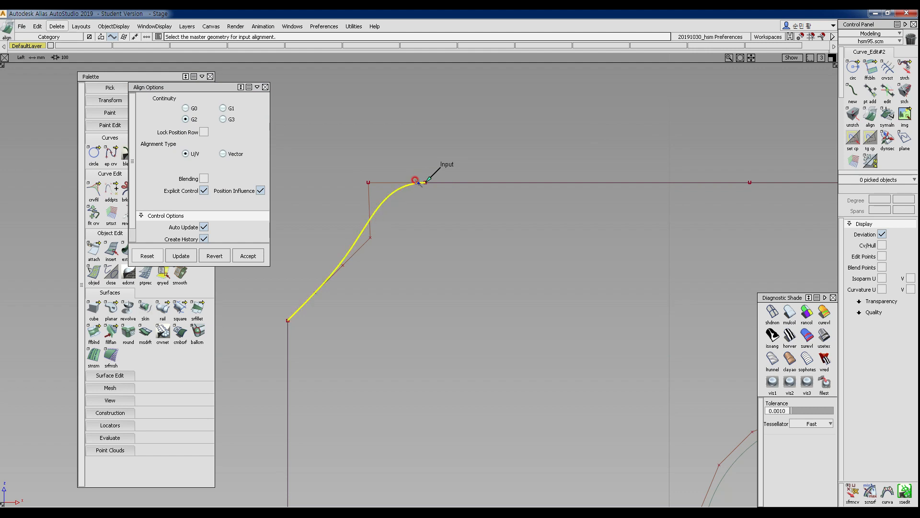
click(440, 182)
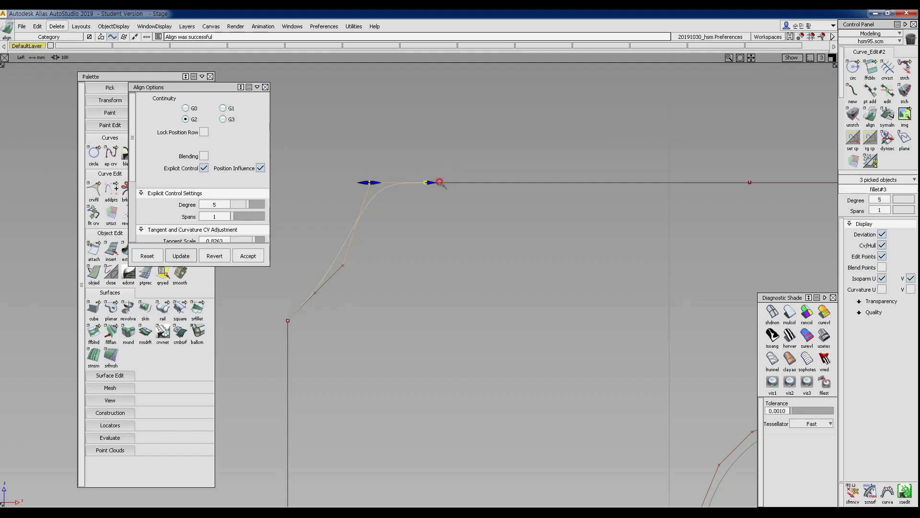
Step: Move the second control point of the G2-aligned corner curve horizontally toward the joint
ctrl+shift+drag(421, 244, 412, 290)
ctrl+shift+drag(409, 211, 377, 186)
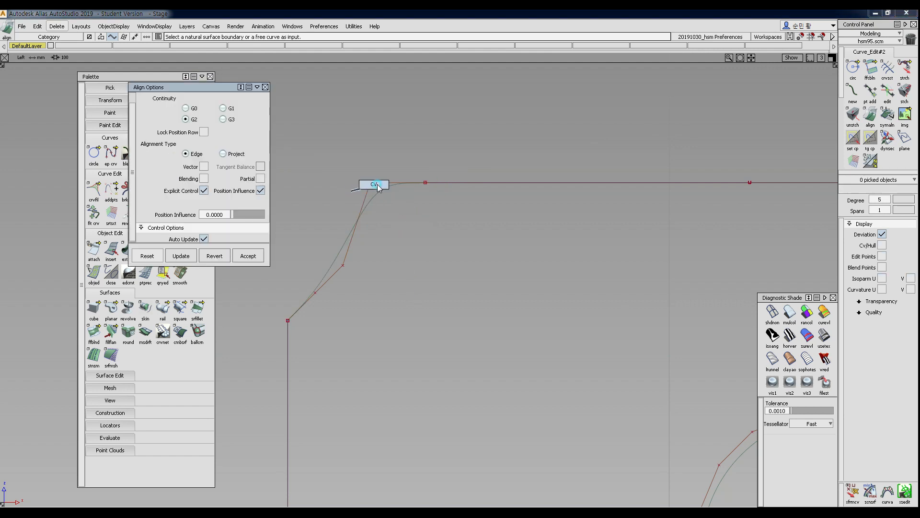
click(366, 180)
ctrl+shift+drag(421, 291, 432, 261)
middle_drag(433, 262, 452, 263)
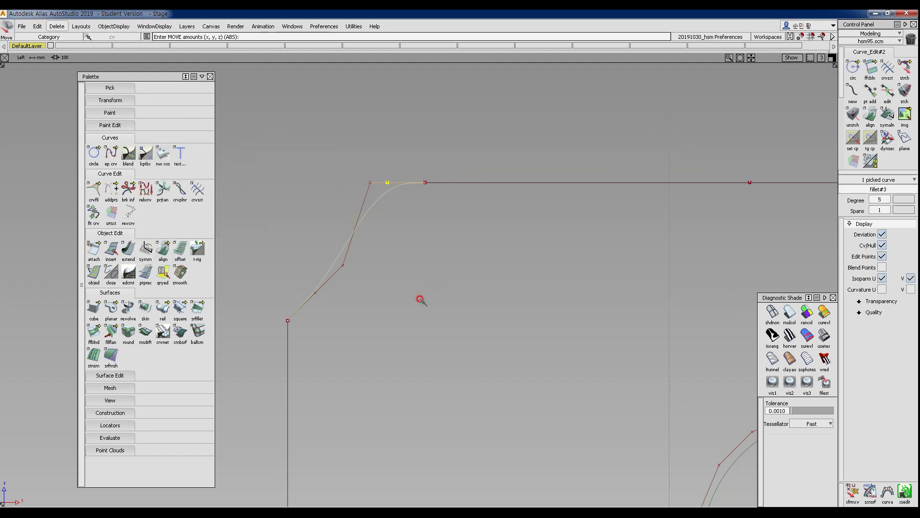
Step: Slide the corner curve's third control point horizontally away from the joint, testing its movement in several directions
ctrl+shift+drag(421, 300, 417, 321)
ctrl+shift+drag(384, 215, 351, 188)
drag(342, 177, 376, 189)
ctrl+shift+middle_drag(425, 290, 429, 257)
middle_drag(492, 270, 462, 274)
ctrl+shift+drag(396, 294, 399, 229)
ctrl+shift+drag(290, 189, 348, 182)
drag(317, 164, 343, 196)
ctrl+shift+middle_drag(448, 314, 445, 273)
mouse_move(464, 341)
right_down()
mouse_move(465, 249)
mouse_move(471, 343)
right_up()
middle_drag(527, 422, 661, 422)
middle_drag(539, 368, 538, 446)
mouse_move(539, 446)
mouse_down()
mouse_move(462, 425)
mouse_move(552, 423)
mouse_move(545, 426)
mouse_move(565, 415)
mouse_up()
Step: Pick the horizontal curve to check its alignment link, and slide the corner curve's third control point back toward the joint
ctrl+shift+drag(575, 374, 576, 319)
ctrl+shift+drag(503, 234, 606, 282)
drag(555, 171, 625, 240)
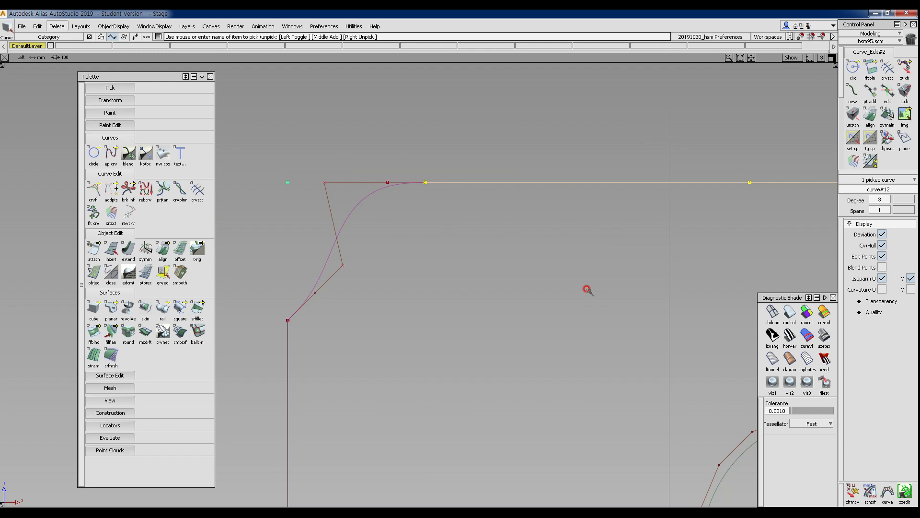
ctrl+shift+drag(334, 211, 330, 165)
ctrl+shift+drag(330, 180, 295, 178)
drag(307, 165, 346, 211)
ctrl+shift+drag(398, 288, 407, 257)
middle_drag(406, 255, 433, 256)
Step: Slide the corner curve's second control point out past the third one and back to near the joint
mouse_move(383, 197)
ctrl+shift+mouse_down()
mouse_move(379, 161)
mouse_move(331, 173)
ctrl+shift+mouse_up()
drag(382, 170, 402, 195)
ctrl+shift+drag(414, 253, 418, 224)
middle_drag(419, 224, 426, 225)
ctrl+shift+drag(412, 262, 417, 248)
right_drag(419, 247, 432, 194)
right_drag(450, 257, 465, 193)
mouse_move(465, 252)
right_down()
mouse_move(477, 198)
mouse_move(477, 211)
right_up()
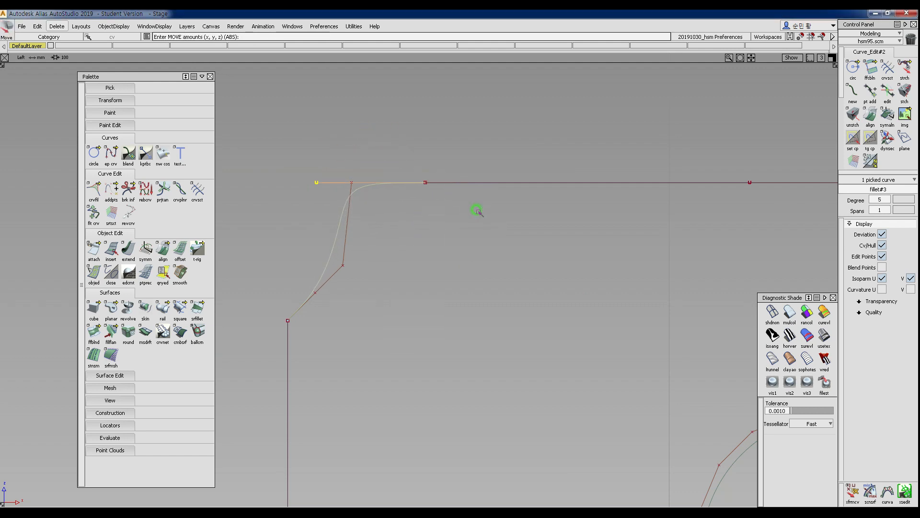
mouse_move(473, 246)
mouse_down()
mouse_move(539, 249)
mouse_move(503, 252)
mouse_up()
ctrl+shift+drag(503, 282, 505, 228)
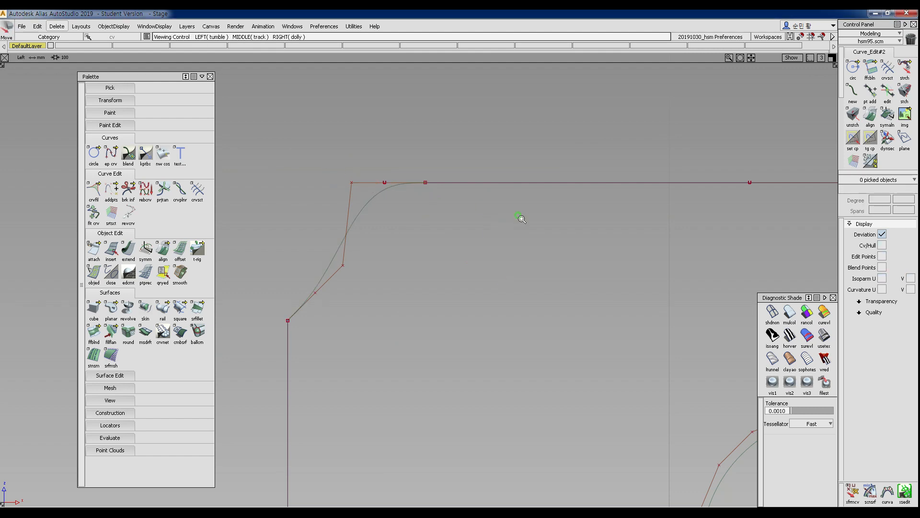
Step: Raise the horizontal curve's second control point above the line to test how the G2-aligned corner follows
alt+shift+right_drag(521, 216, 485, 226)
alt+shift+middle_drag(538, 247, 469, 249)
ctrl+shift+drag(531, 260, 531, 205)
drag(538, 206, 580, 249)
ctrl+shift+middle_drag(580, 249, 577, 273)
right_drag(577, 273, 580, 253)
ctrl+shift+drag(465, 313, 465, 235)
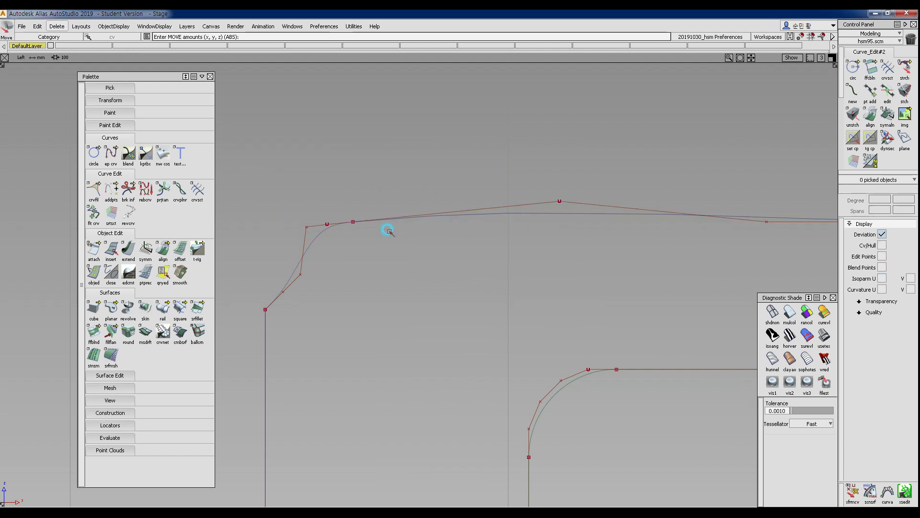
Step: Draw a check line from the raised control point to the corner curve's third control point, and delete it
ctrl+shift+right_drag(573, 180, 558, 190)
ctrl+right_click(559, 196)
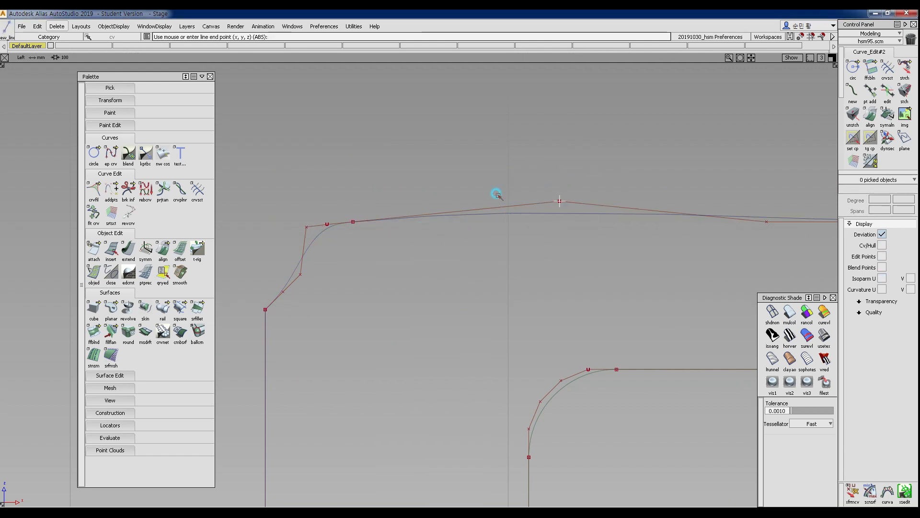
ctrl+right_click(301, 217)
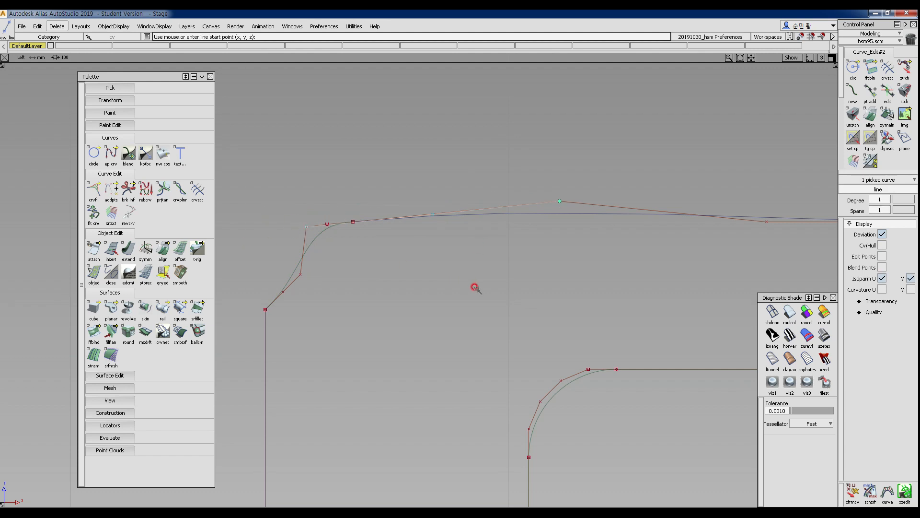
key(Delete)
Step: Move the horizontal curve's second control point freely around the joint to test how the aligned corner reacts
ctrl+shift+drag(509, 243, 515, 167)
drag(516, 169, 590, 218)
ctrl+shift+middle_drag(590, 225, 406, 235)
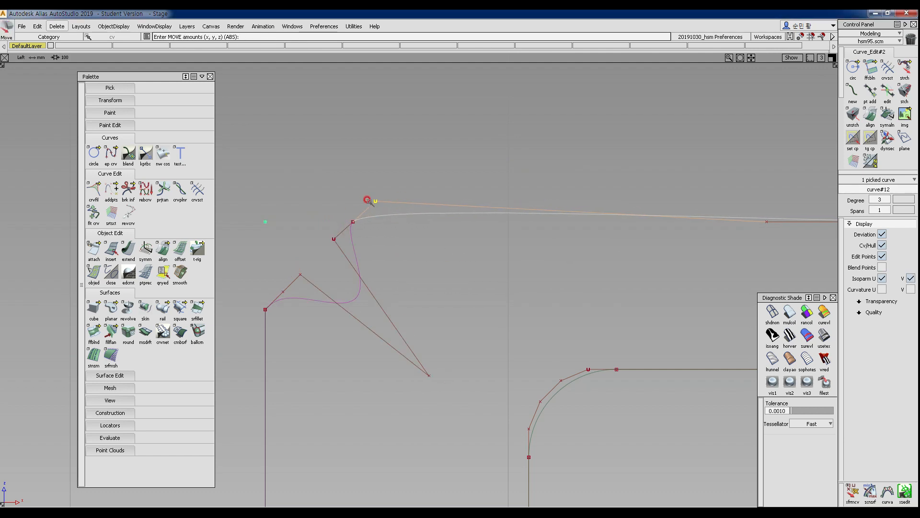
ctrl+shift+middle_drag(429, 286, 434, 248)
mouse_move(426, 264)
mouse_down()
mouse_move(473, 255)
mouse_move(511, 296)
mouse_move(495, 372)
mouse_move(474, 383)
mouse_move(552, 281)
mouse_move(551, 217)
mouse_move(468, 206)
mouse_move(528, 257)
mouse_move(534, 280)
mouse_up()
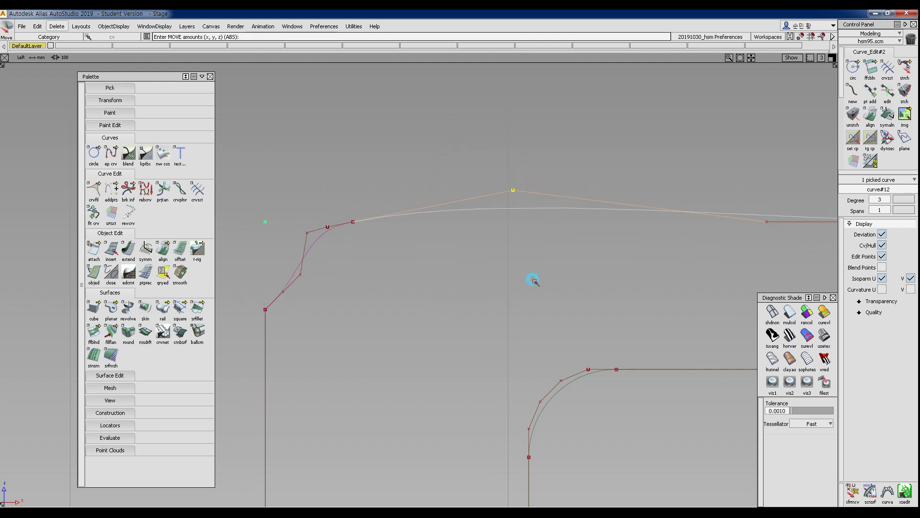
Step: Undo the free moves of the horizontal curve's second control point until the curve is straight, and clear the selection
key(ctrl+z)
key(ctrl+z)
key(ctrl+z)
key(ctrl+z)
key(ctrl+z)
key(ctrl+z)
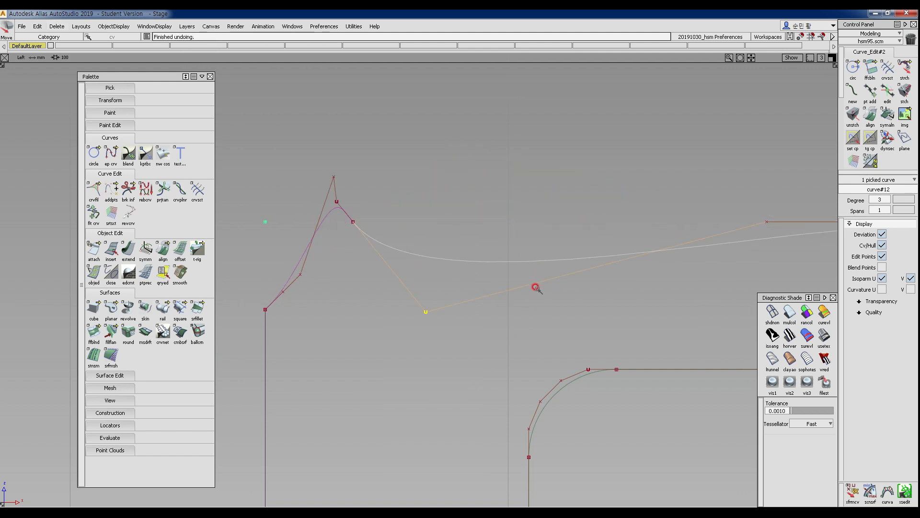
key(ctrl+z)
key(ctrl+z)
key(ctrl+z)
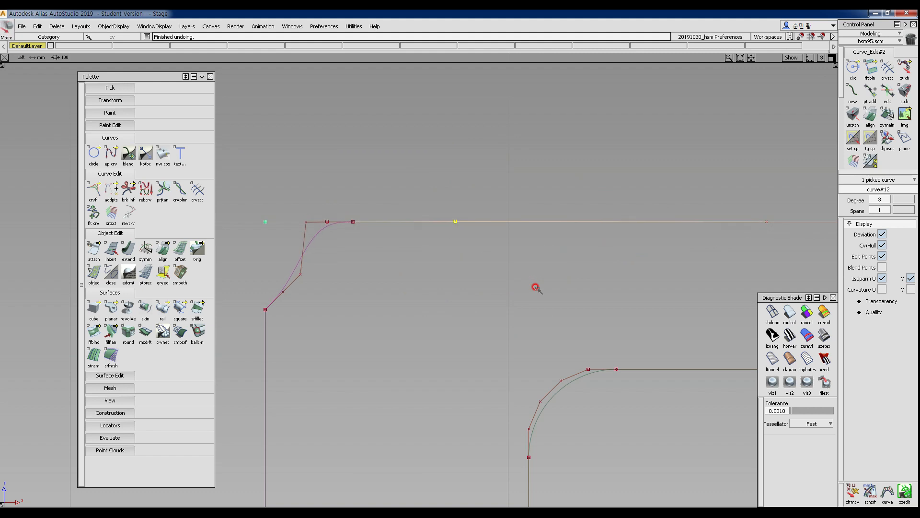
ctrl+shift+drag(535, 286, 438, 339)
alt+shift+middle_drag(324, 267, 368, 246)
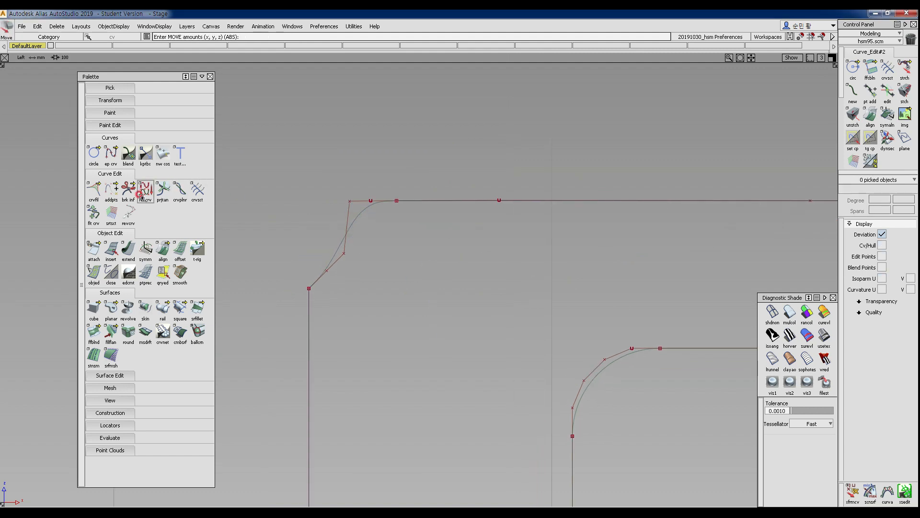
Step: Align the lower end of the corner curve to the vertical line with G2 continuity
double_click(163, 250)
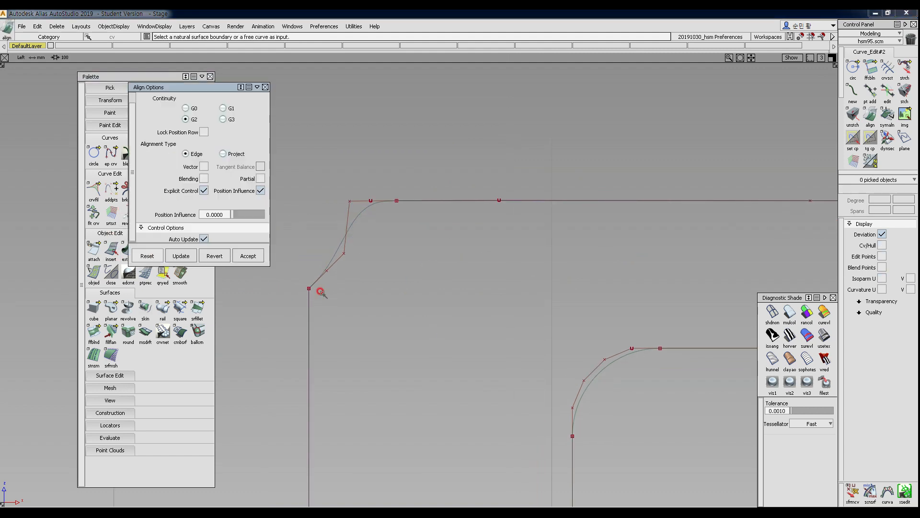
click(309, 283)
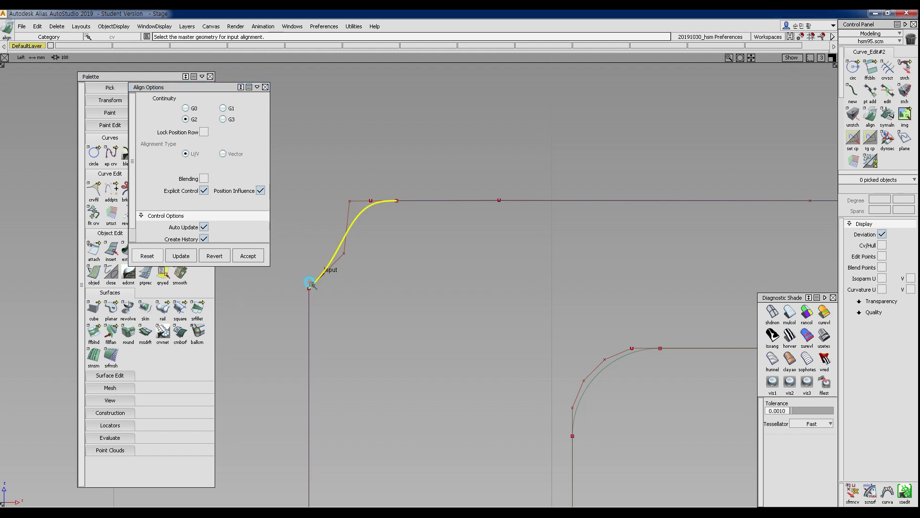
click(309, 296)
Step: Slide the corner curve's inner control points horizontally and vertically along their lines to even out the rounding, and clear the selection
ctrl+shift+drag(383, 324, 386, 241)
alt+shift+middle_drag(335, 216, 404, 236)
ctrl+shift+drag(389, 277, 430, 239)
ctrl+shift+right_drag(473, 310, 481, 278)
middle_drag(481, 277, 466, 277)
ctrl+shift+drag(359, 273, 398, 273)
ctrl+shift+drag(442, 282, 441, 294)
right_drag(443, 283, 446, 267)
ctrl+shift+drag(444, 312, 444, 263)
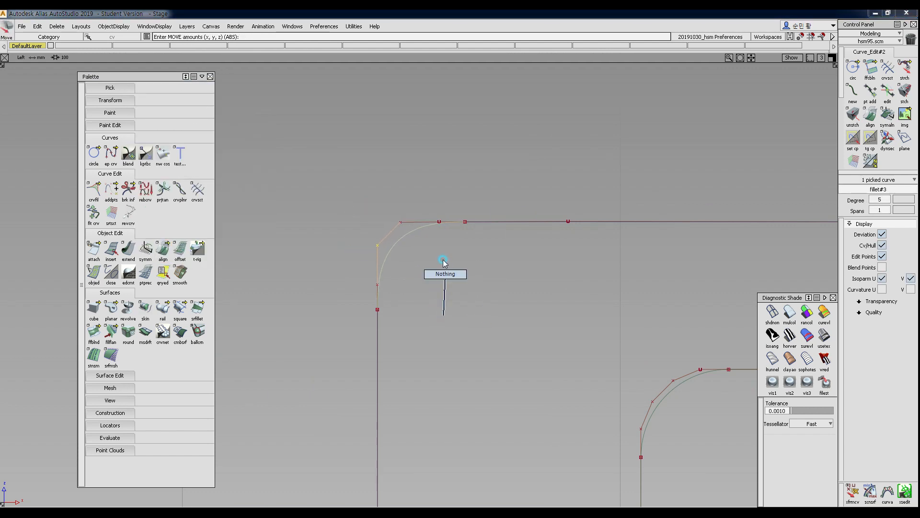
Step: Compare the three rounded practice corners, and inspect the joint between the windshield and roof curves on the car side drawing
alt+shift+right_drag(504, 321, 461, 325)
alt+shift+middle_drag(461, 324, 399, 282)
mouse_move(411, 322)
alt+shift+right_down()
mouse_move(367, 282)
mouse_move(380, 262)
alt+shift+right_up()
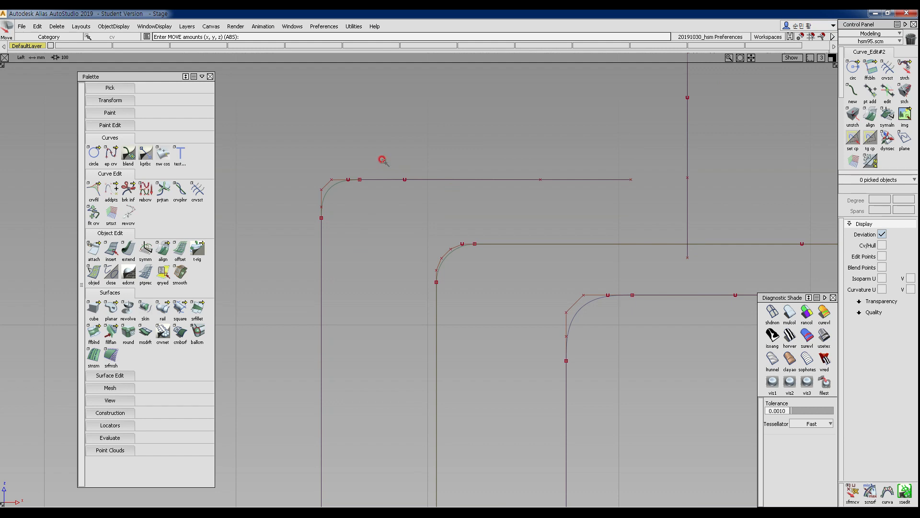
mouse_move(460, 253)
alt+shift+right_down()
mouse_move(429, 257)
mouse_move(407, 218)
alt+shift+right_up()
alt+shift+middle_drag(406, 218, 450, 339)
ctrl+shift+drag(469, 357, 472, 239)
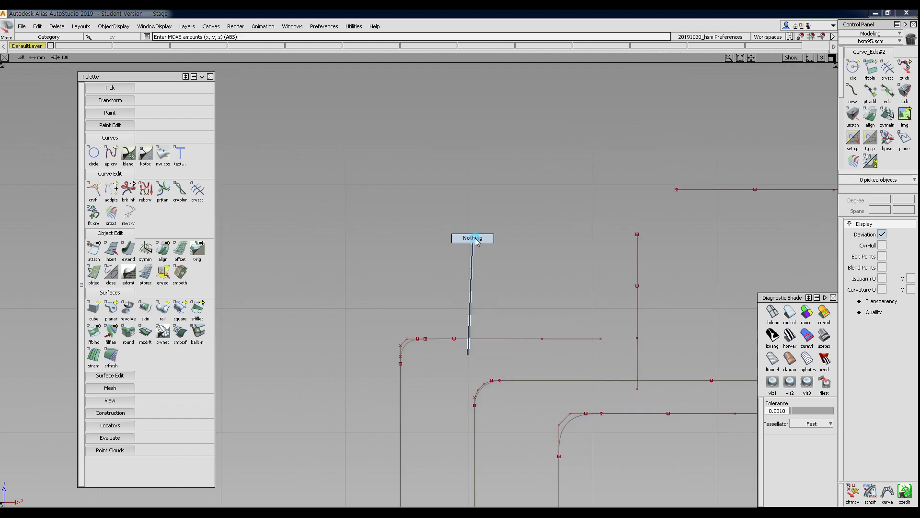
alt+shift+right_drag(657, 381, 587, 370)
alt+shift+middle_drag(636, 400, 39, 183)
alt+shift+right_drag(661, 397, 355, 268)
alt+shift+middle_drag(469, 351, 477, 277)
alt+shift+middle_drag(568, 372, 515, 282)
alt+shift+right_drag(515, 282, 579, 191)
alt+shift+middle_drag(662, 218, 434, 203)
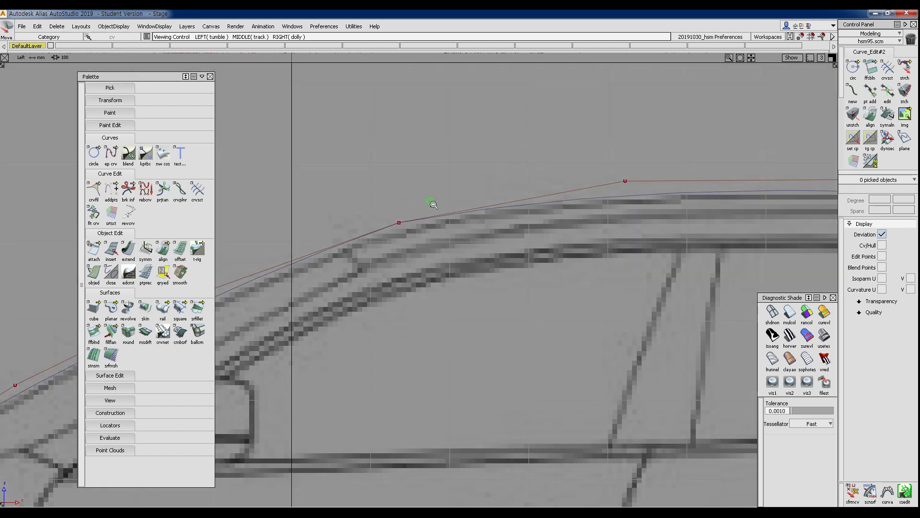
alt+shift+right_drag(433, 203, 416, 234)
alt+shift+middle_drag(416, 235, 415, 239)
alt+shift+right_drag(513, 319, 445, 291)
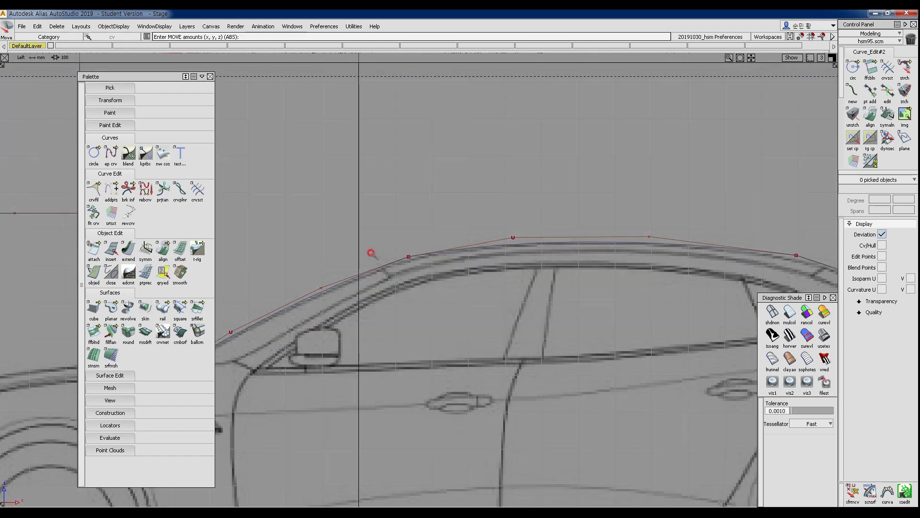
Step: Draw a straight bridging curve across the windshield-roof joint, snapped to the windshield curve and the roof curve
ctrl+shift+drag(373, 255, 336, 254)
click(350, 278)
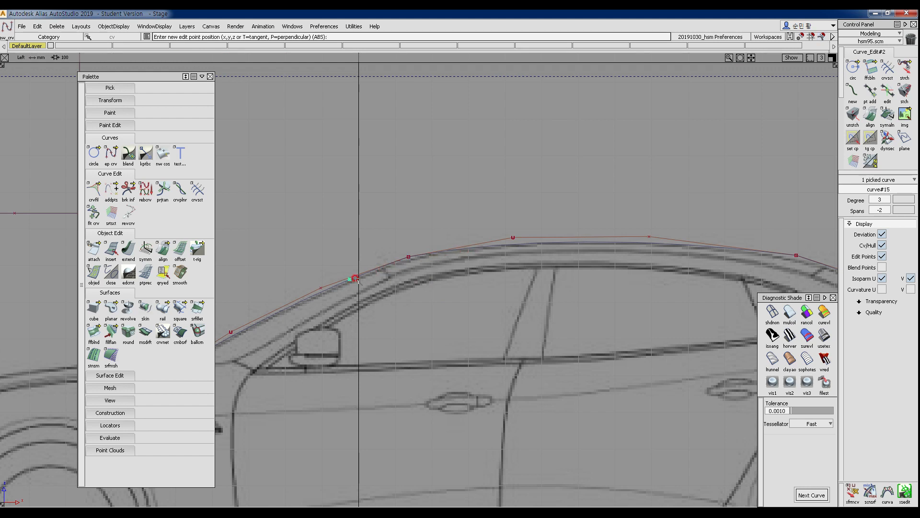
alt+shift+right_drag(394, 273, 370, 279)
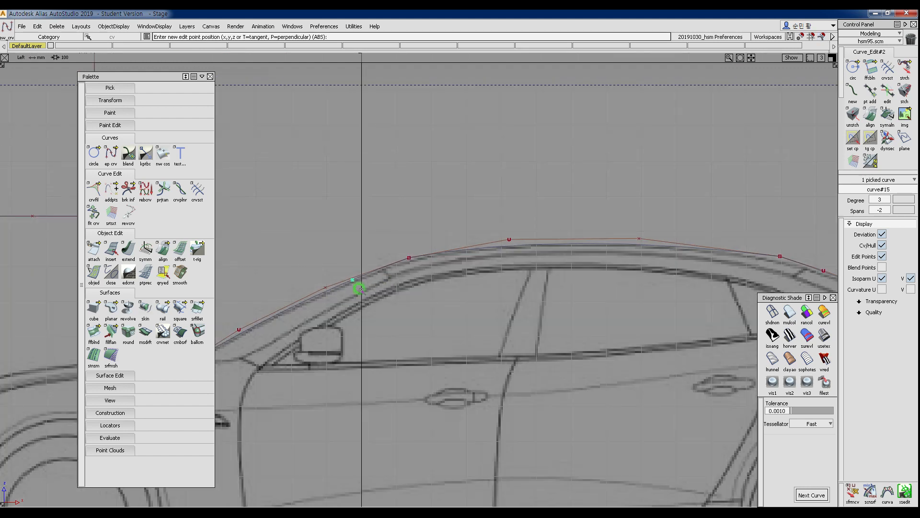
ctrl+alt+click(486, 246)
middle_drag(488, 246, 475, 261)
alt+shift+right_drag(418, 293, 472, 284)
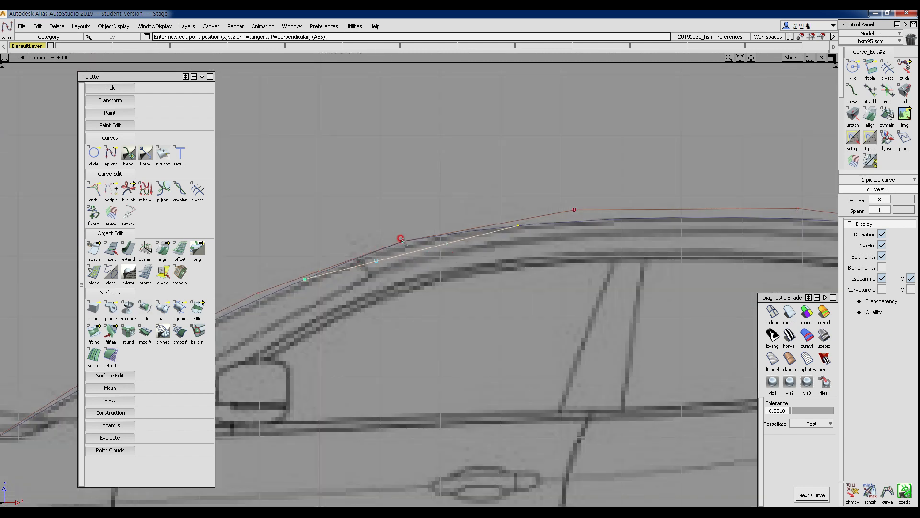
ctrl+shift+drag(503, 240, 503, 273)
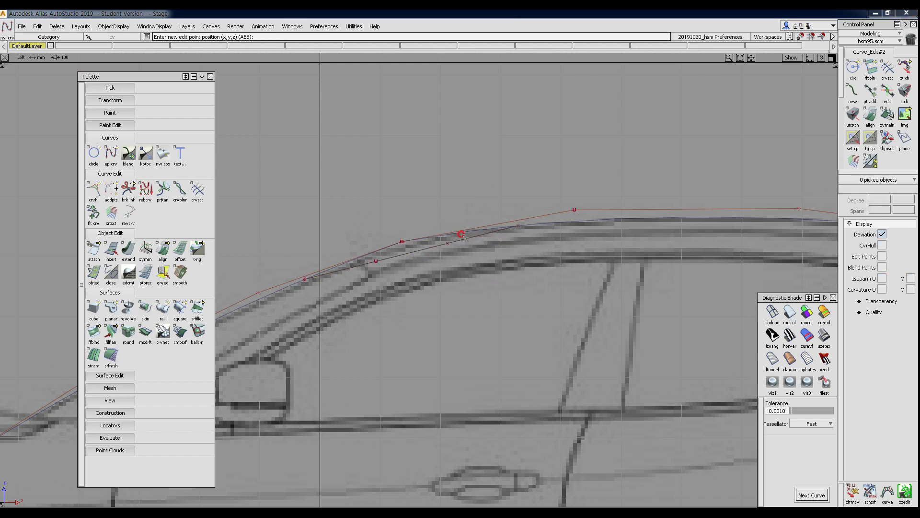
Step: Trim the windshield and roof curves back to the ends of the bridging curve with Curve Section
click(197, 189)
click(613, 225)
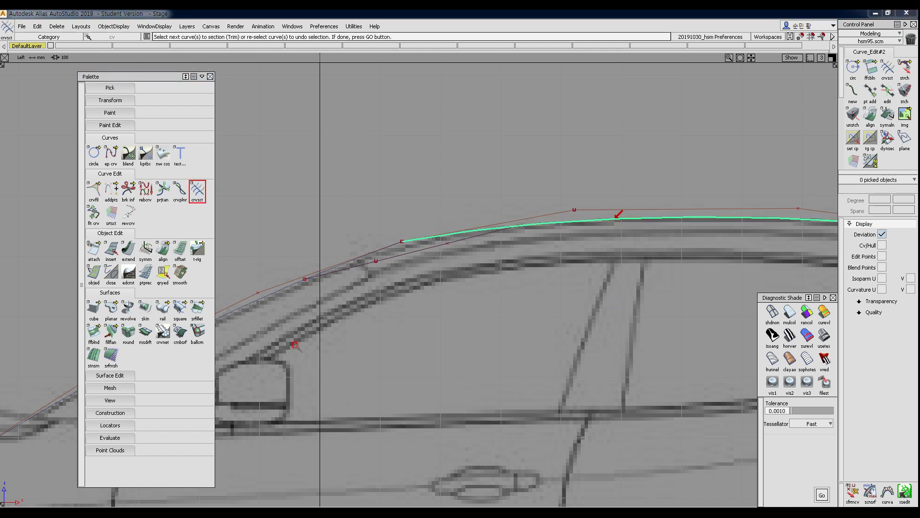
drag(220, 287, 266, 367)
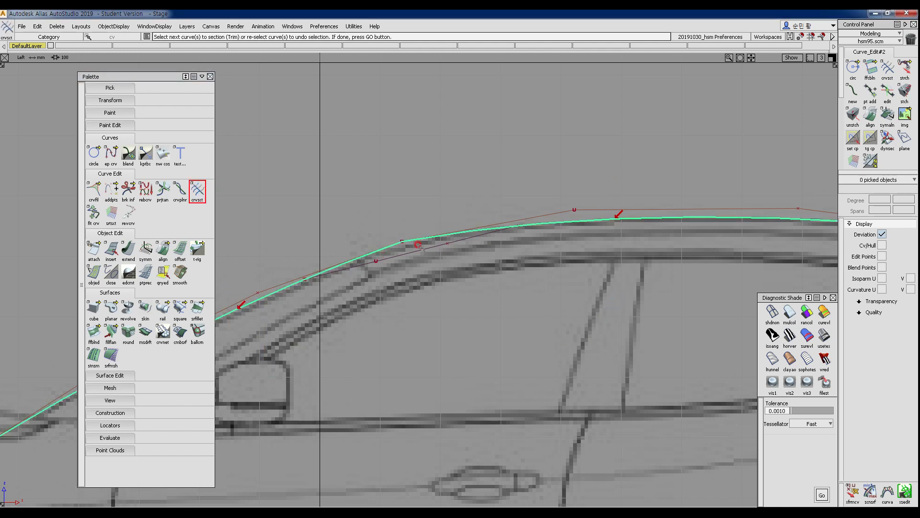
click(406, 252)
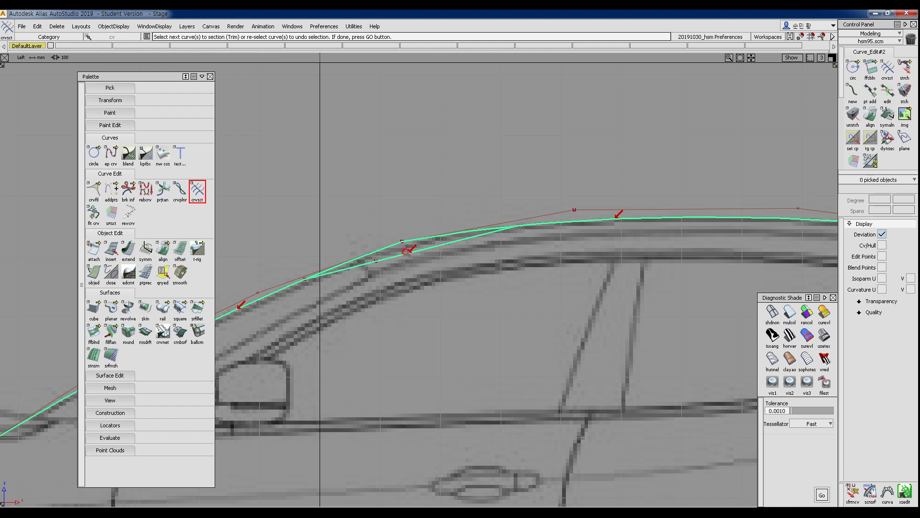
click(406, 252)
key(space)
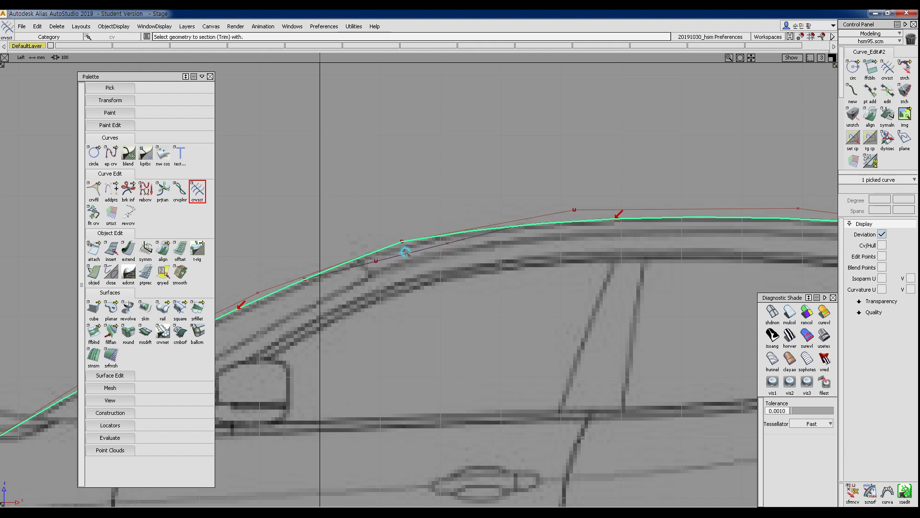
click(405, 252)
ctrl+shift+drag(437, 309, 438, 240)
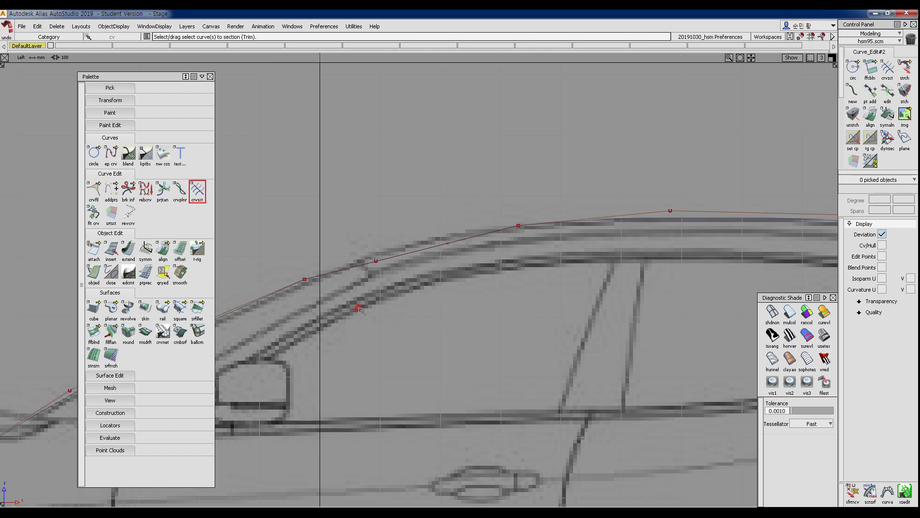
Step: Select the bridging curve between the windshield and roof and set its degree to 5
alt+shift+middle_drag(396, 264, 391, 272)
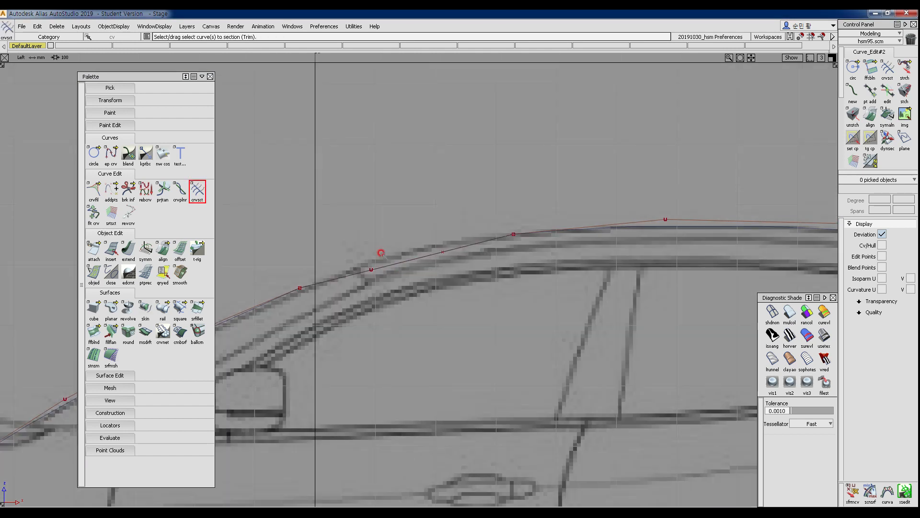
ctrl+shift+drag(380, 254, 430, 293)
mouse_move(448, 296)
alt+shift+middle_down()
mouse_move(446, 314)
mouse_move(444, 287)
alt+shift+middle_up()
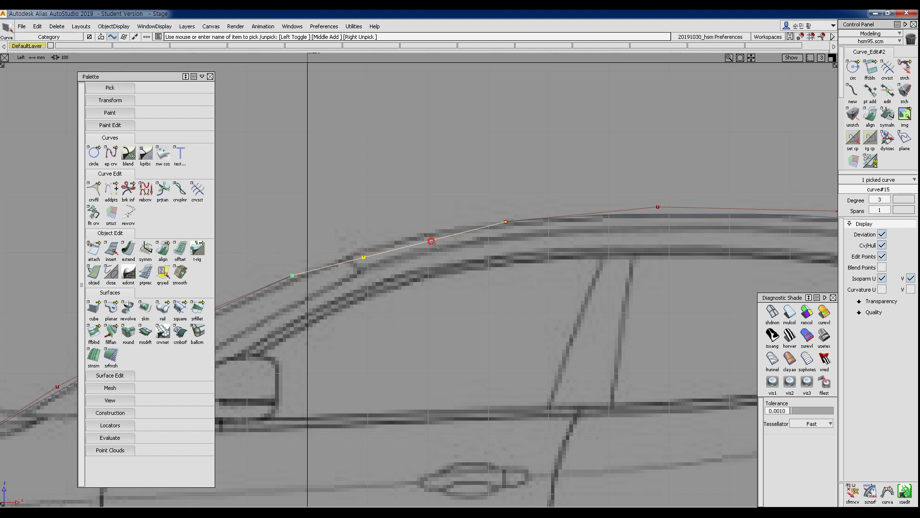
mouse_move(431, 276)
ctrl+shift+mouse_down()
mouse_move(429, 224)
mouse_move(411, 228)
ctrl+shift+mouse_up()
drag(412, 215, 420, 275)
drag(874, 198, 892, 197)
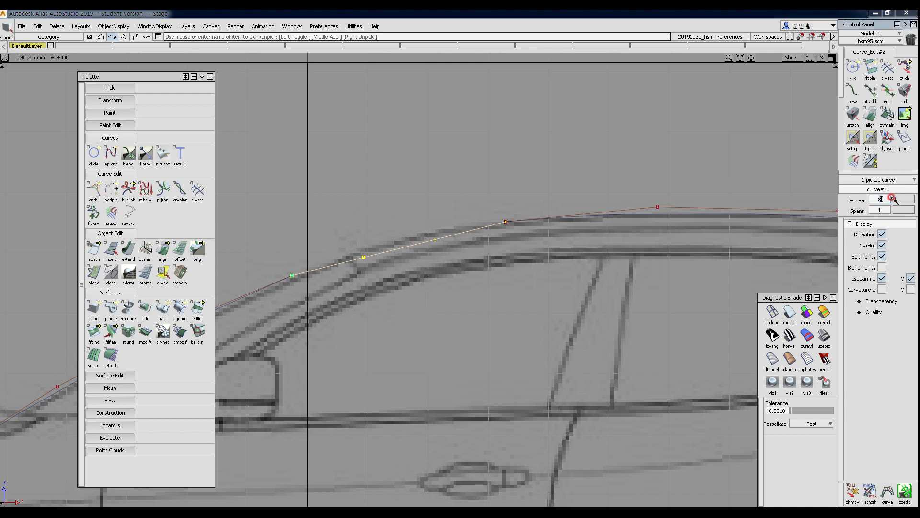
text(5)
key(Return)
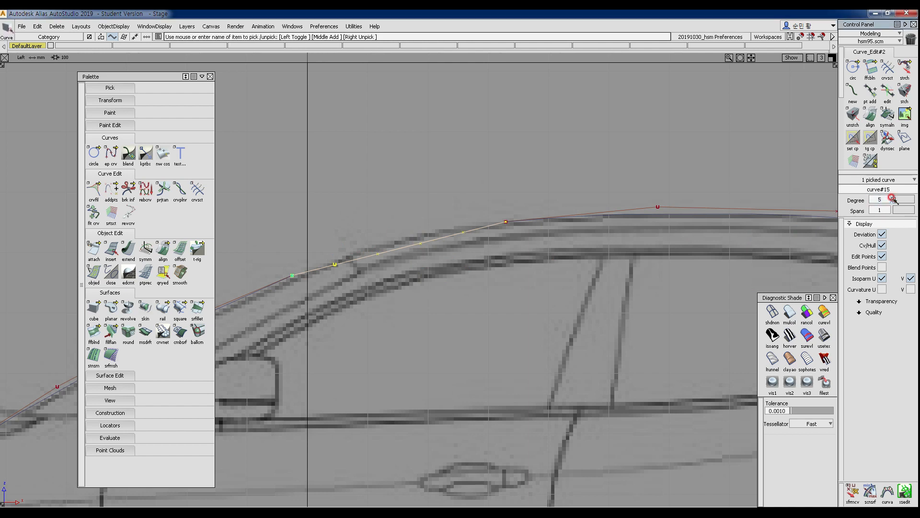
Step: Align both ends of the bridging curve to the windshield and roof curves with G2 continuity
ctrl+shift+drag(365, 272, 361, 205)
ctrl+shift+drag(309, 222, 310, 282)
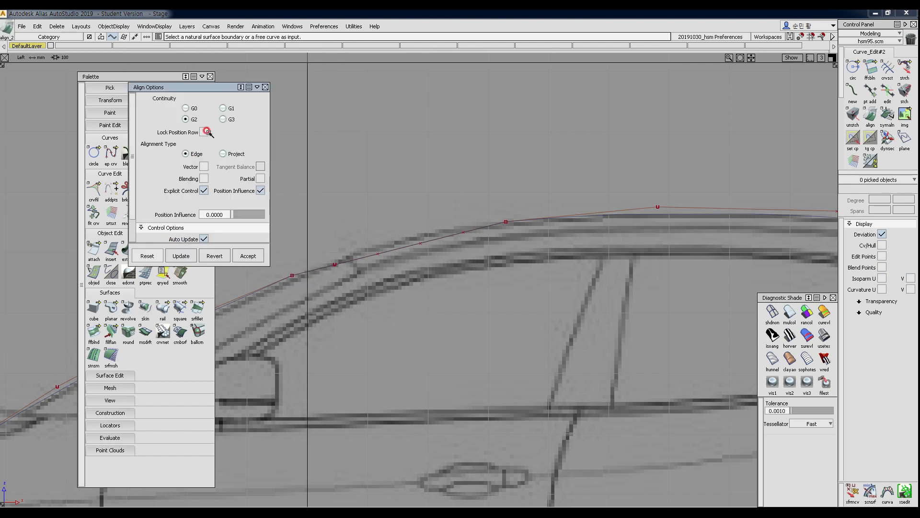
click(183, 119)
click(312, 269)
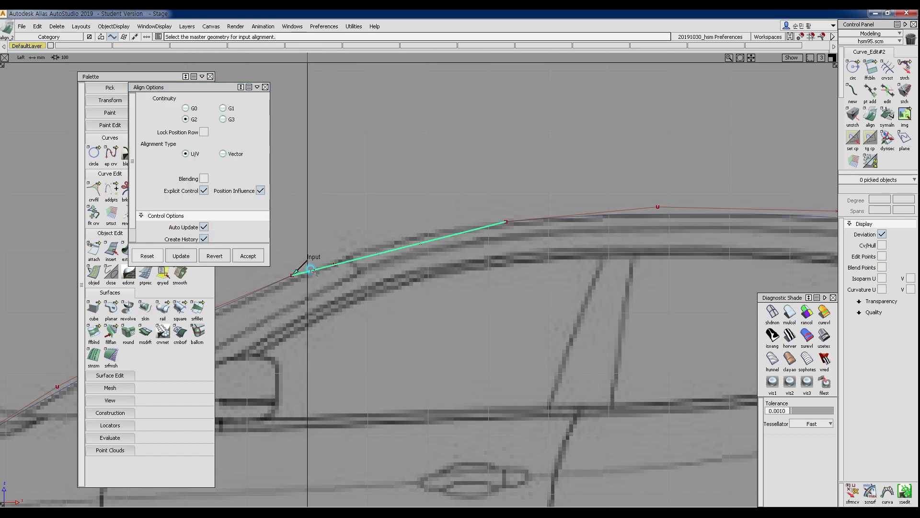
click(280, 280)
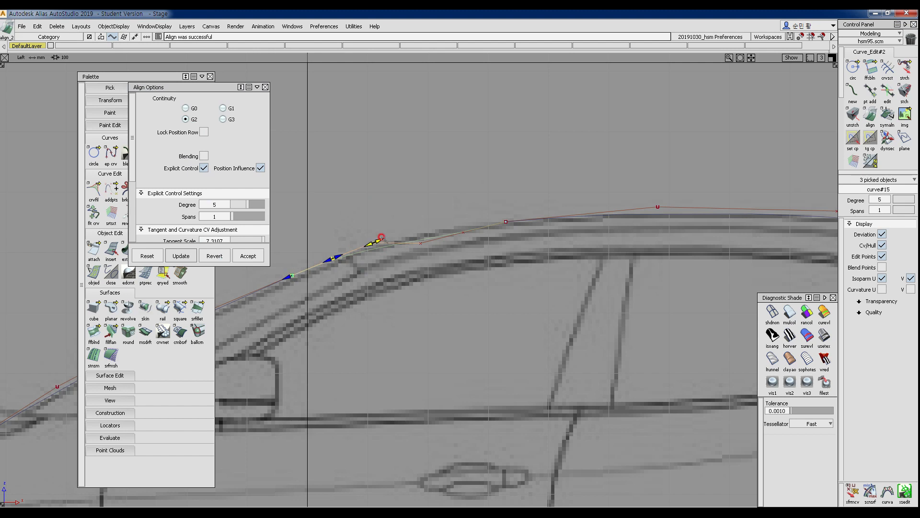
click(488, 225)
click(543, 217)
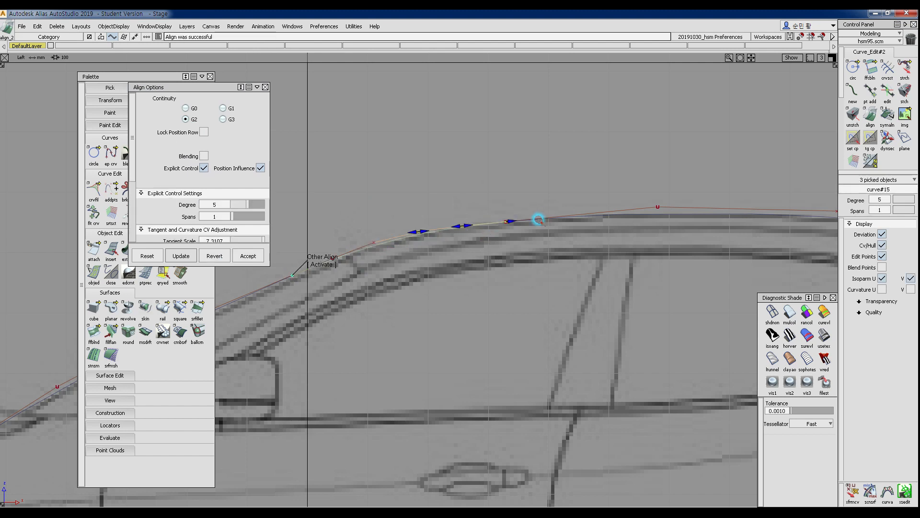
alt+shift+right_drag(399, 252, 416, 261)
alt+shift+middle_drag(418, 256, 439, 254)
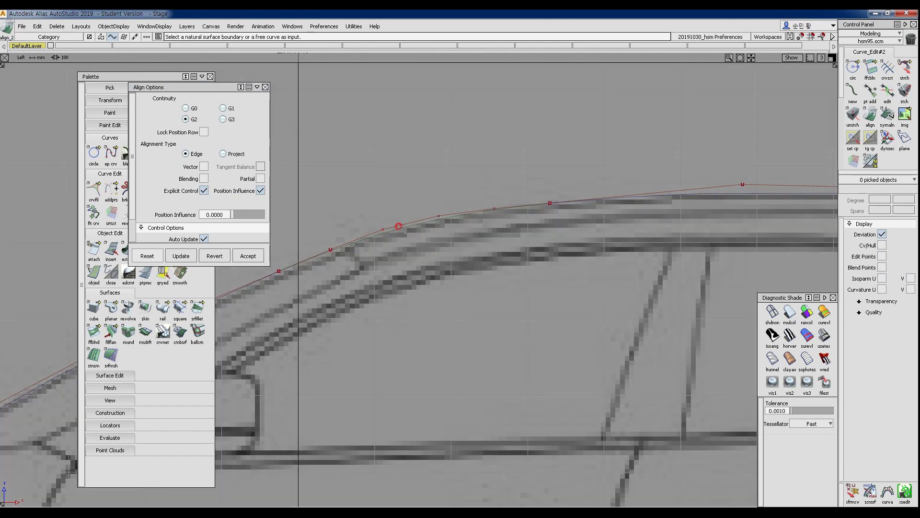
Step: Try shifting one of the bridging curve's middle control points, and undo the move
mouse_move(399, 226)
ctrl+shift+mouse_down()
mouse_move(398, 201)
mouse_move(402, 240)
ctrl+shift+mouse_up()
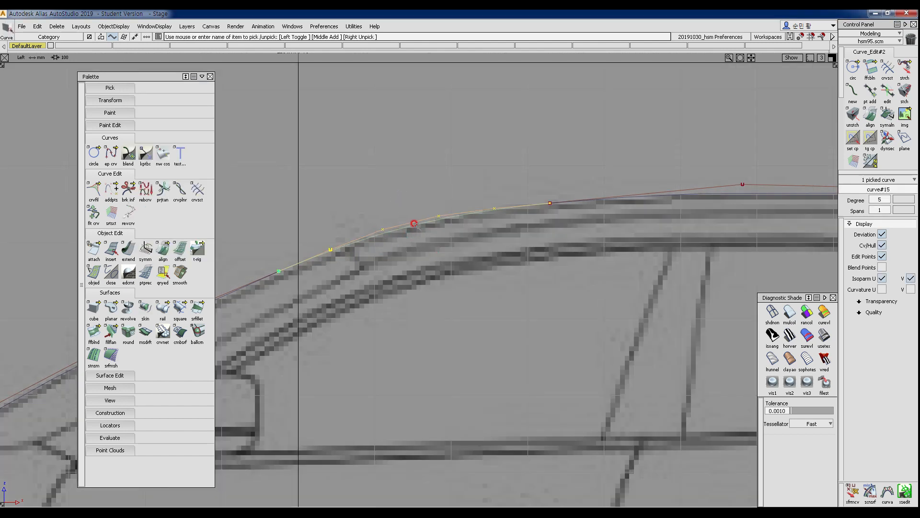
alt+shift+right_drag(563, 205, 495, 288)
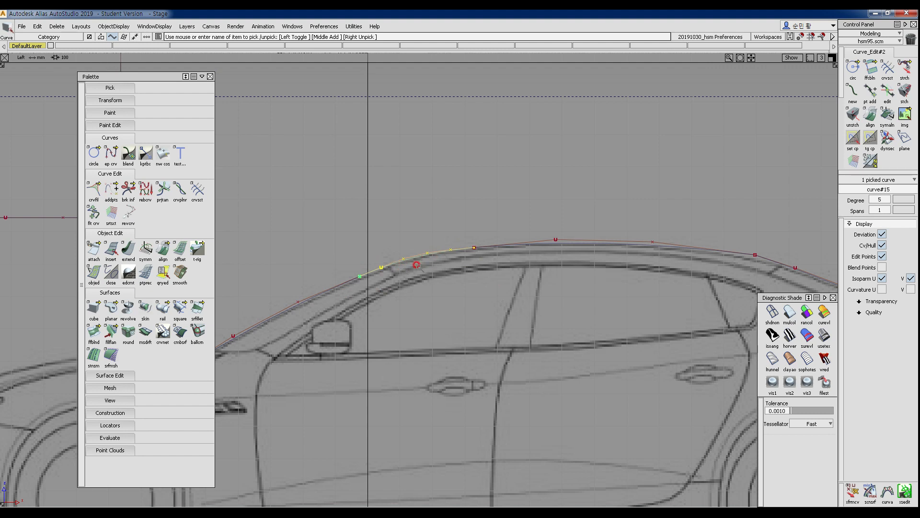
ctrl+shift+middle_drag(419, 286, 421, 235)
alt+shift+right_drag(422, 244, 458, 243)
ctrl+shift+drag(455, 245, 424, 222)
middle_drag(413, 212, 443, 250)
ctrl+shift+drag(466, 295, 460, 277)
key(ctrl+z)
ctrl+shift+middle_drag(467, 299, 458, 226)
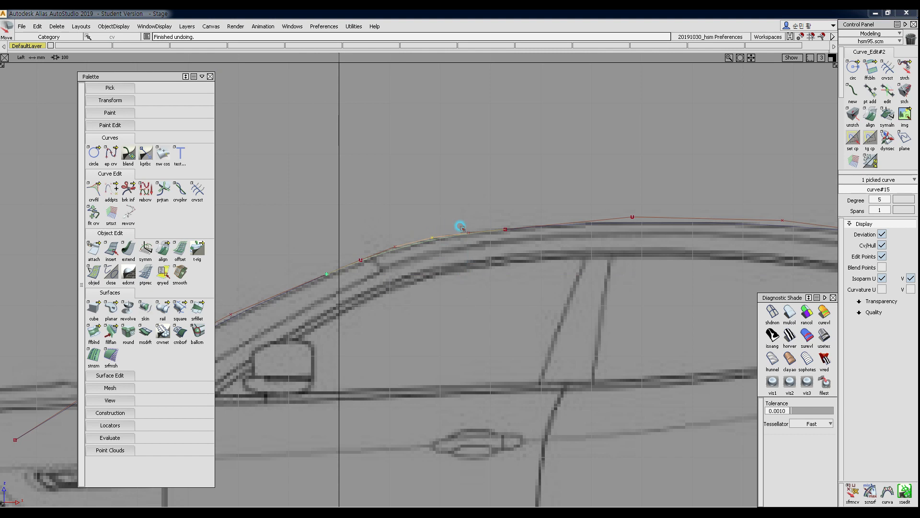
Step: Try moving the bridging curve's control point next to its roof end, undo the move, and clear the selection
ctrl+shift+drag(473, 236, 458, 221)
middle_drag(466, 223, 484, 246)
ctrl+shift+drag(486, 283, 494, 269)
key(ctrl+z)
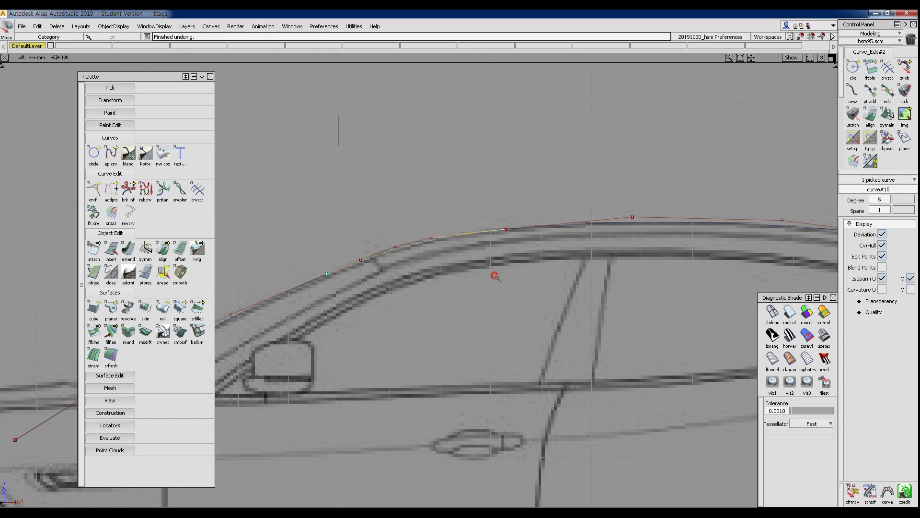
ctrl+shift+middle_drag(496, 280, 494, 225)
click(506, 229)
ctrl+shift+drag(541, 304, 545, 275)
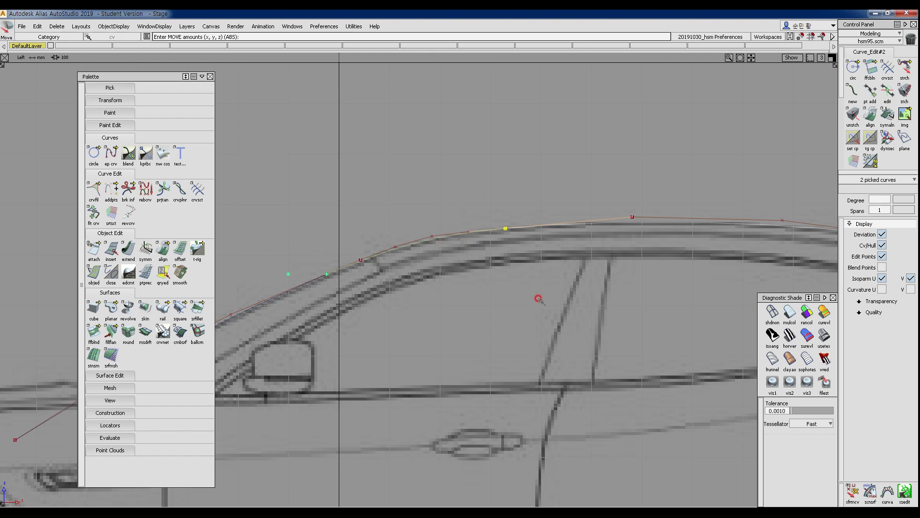
alt+shift+right_drag(530, 273, 481, 315)
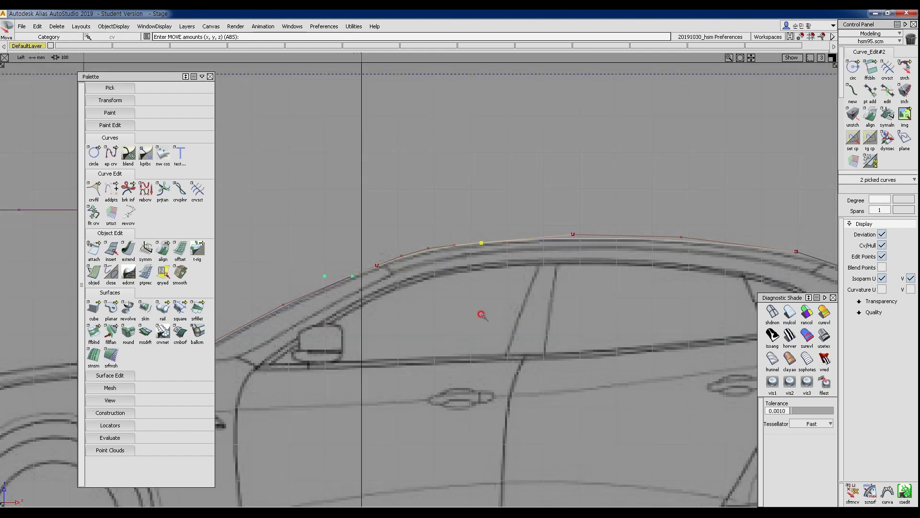
ctrl+shift+drag(461, 308, 457, 265)
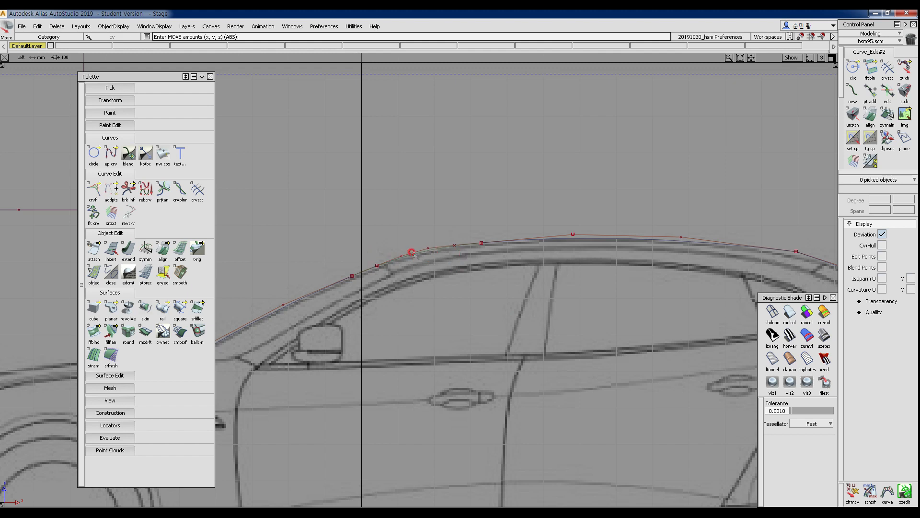
Step: Shift the bridging curve's two inner control points nearest the roof slightly toward the roof curve to smooth the transition, and clear the selection
alt+shift+right_drag(424, 252, 441, 229)
ctrl+shift+drag(431, 233, 420, 218)
click(433, 232)
ctrl+shift+drag(448, 254, 455, 278)
middle_drag(458, 260, 461, 260)
mouse_move(473, 258)
ctrl+shift+mouse_down()
mouse_move(466, 221)
mouse_move(485, 282)
ctrl+shift+mouse_up()
click(473, 227)
middle_drag(485, 257, 488, 258)
ctrl+shift+drag(488, 288, 479, 245)
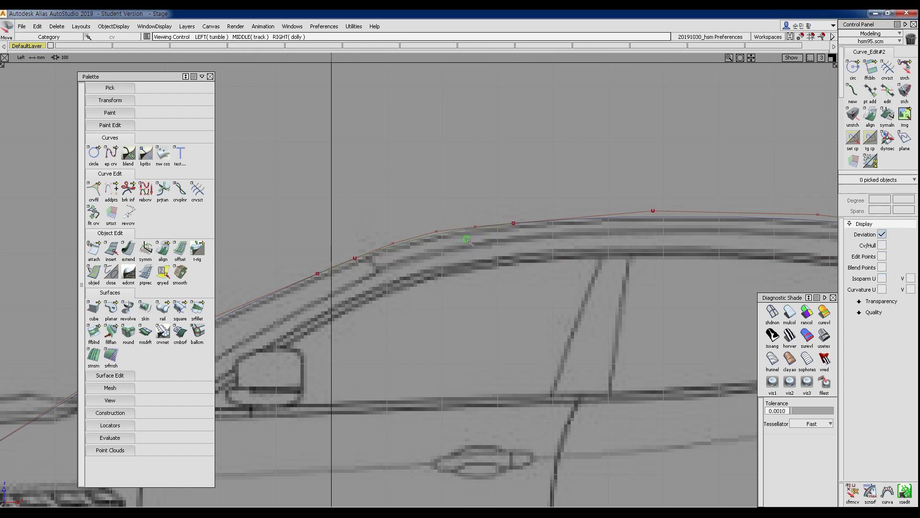
Step: Delete the leftover practice curves beside and inside the practice rectangle, confirming removal of their construction history
alt+shift+right_drag(475, 236, 434, 277)
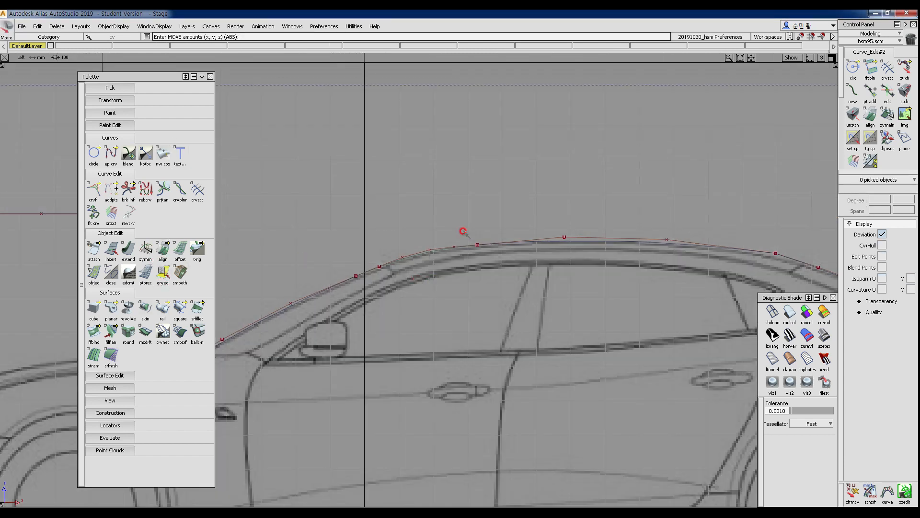
alt+shift+right_drag(417, 220, 385, 278)
alt+shift+middle_drag(366, 176, 538, 312)
alt+shift+right_drag(461, 264, 475, 222)
ctrl+shift+drag(442, 233, 439, 209)
alt+shift+middle_drag(448, 146, 457, 195)
mouse_move(465, 166)
ctrl+shift+mouse_down()
mouse_move(467, 140)
mouse_move(445, 132)
ctrl+shift+mouse_up()
ctrl+shift+drag(300, 116, 329, 124)
drag(268, 120, 303, 161)
drag(339, 117, 362, 126)
drag(379, 100, 384, 126)
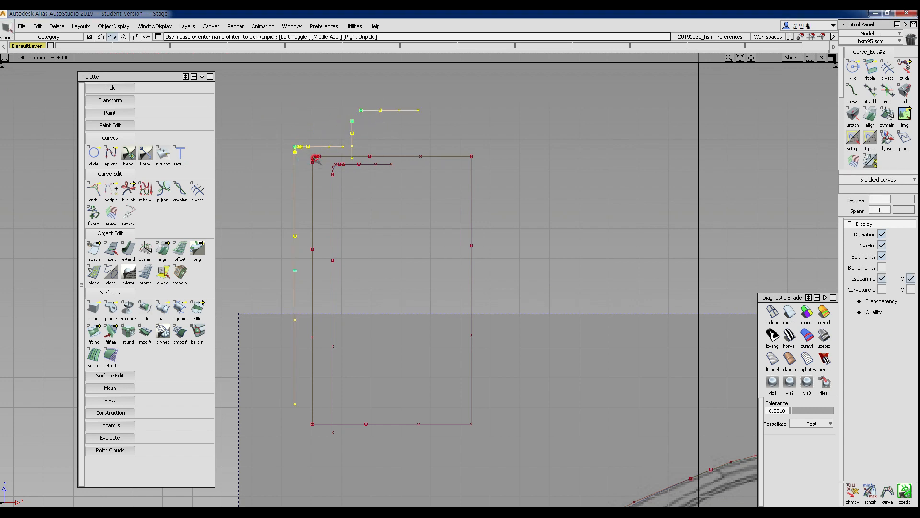
drag(316, 159, 355, 176)
key(Delete)
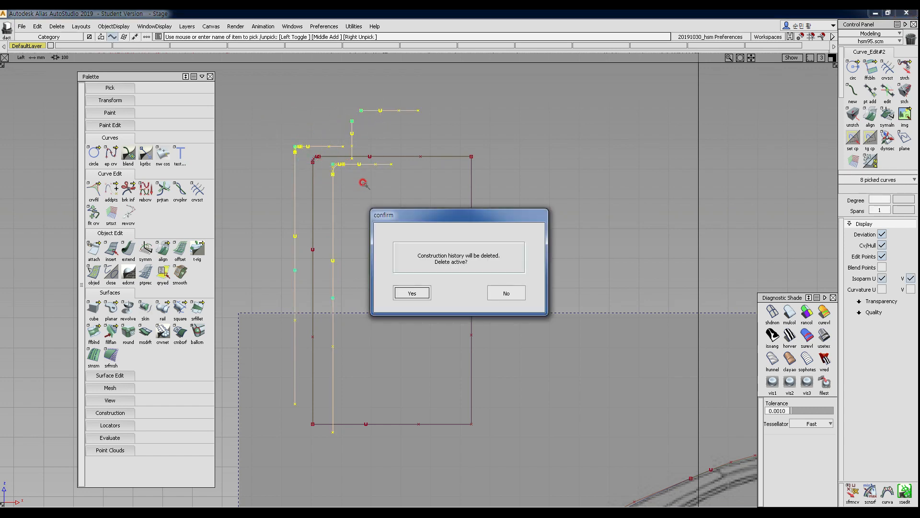
click(411, 292)
Step: Fillet the rectangle's upper-right corner as a G1 Tangent section with a center radius of 20
alt+shift+right_drag(413, 292, 425, 165)
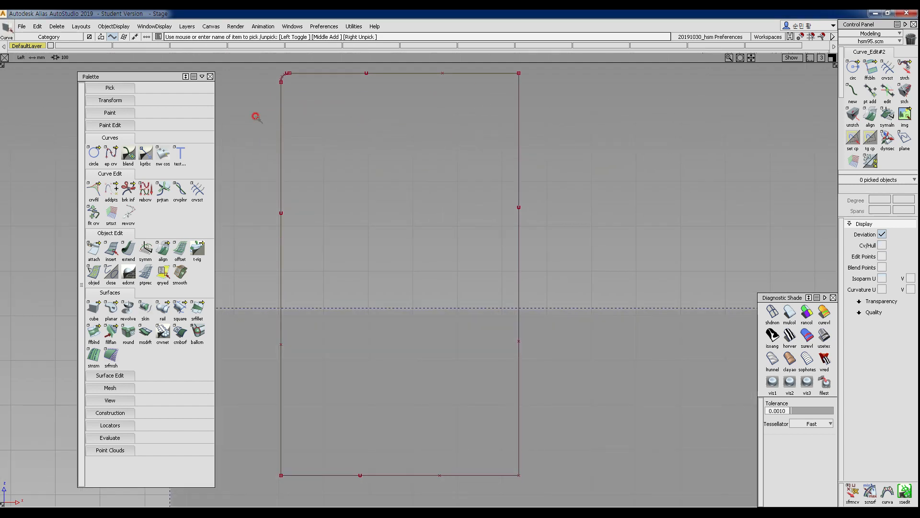
click(93, 189)
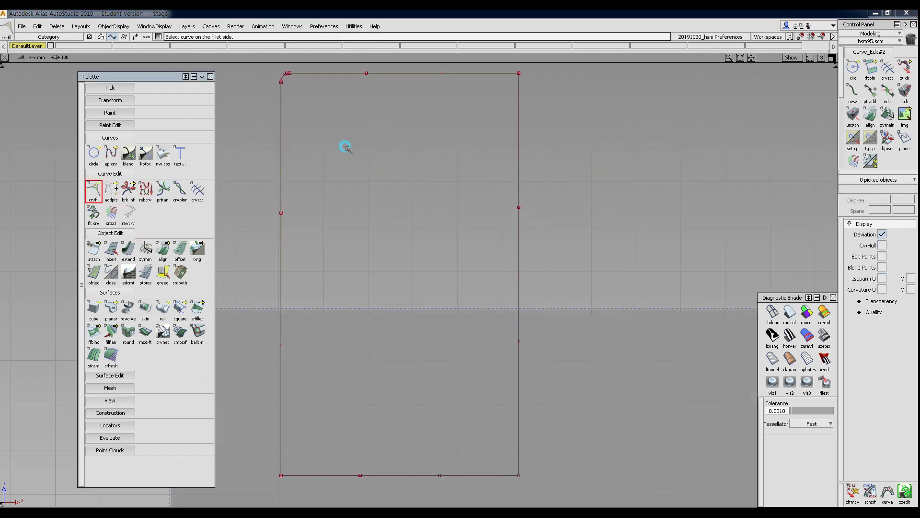
click(508, 73)
click(518, 90)
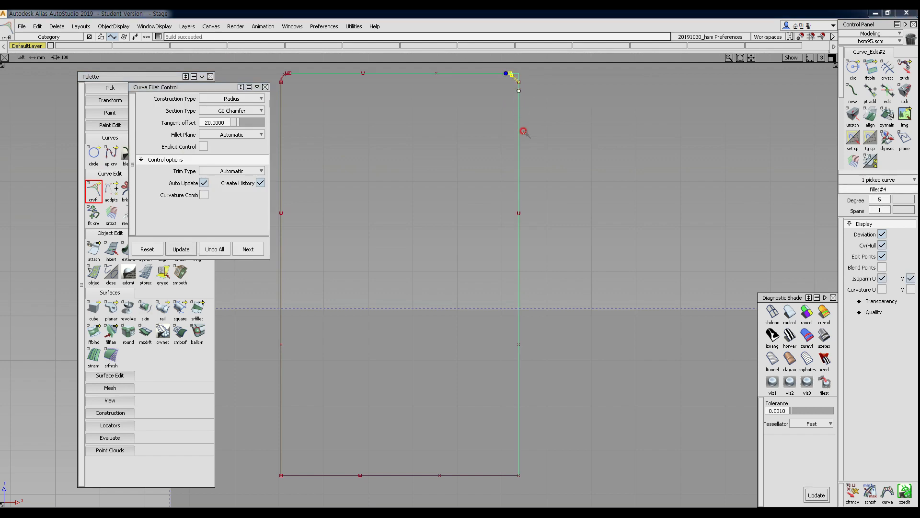
click(232, 111)
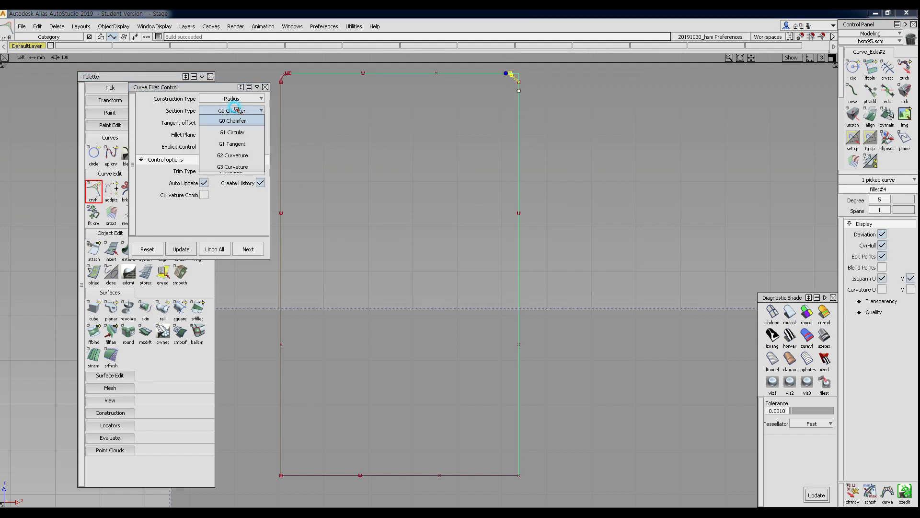
click(235, 144)
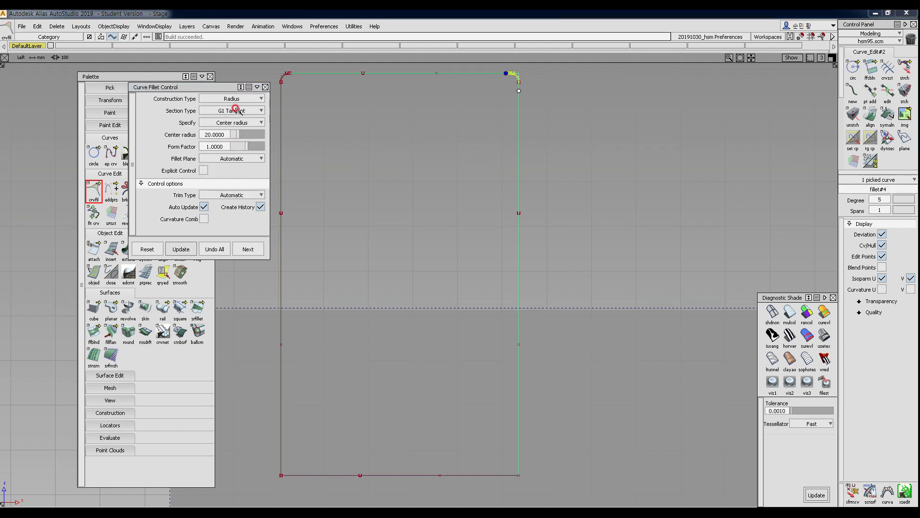
click(182, 249)
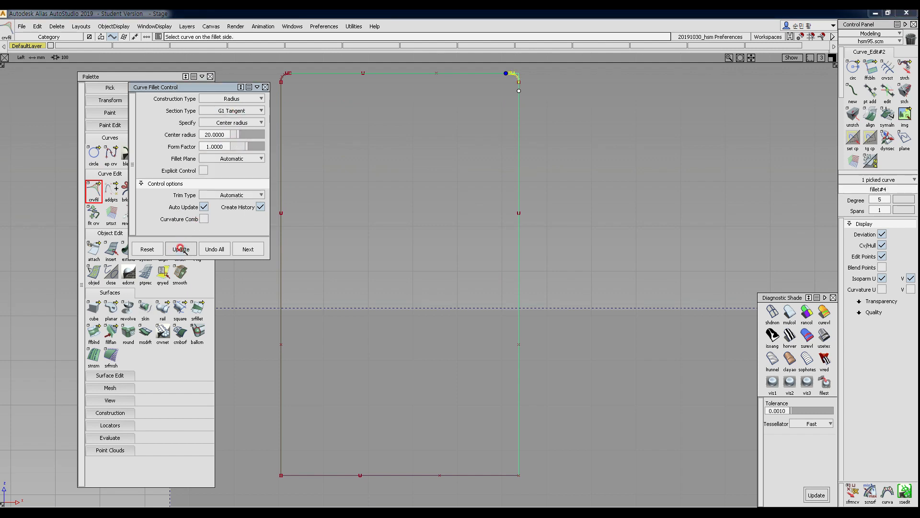
ctrl+shift+drag(512, 91, 514, 84)
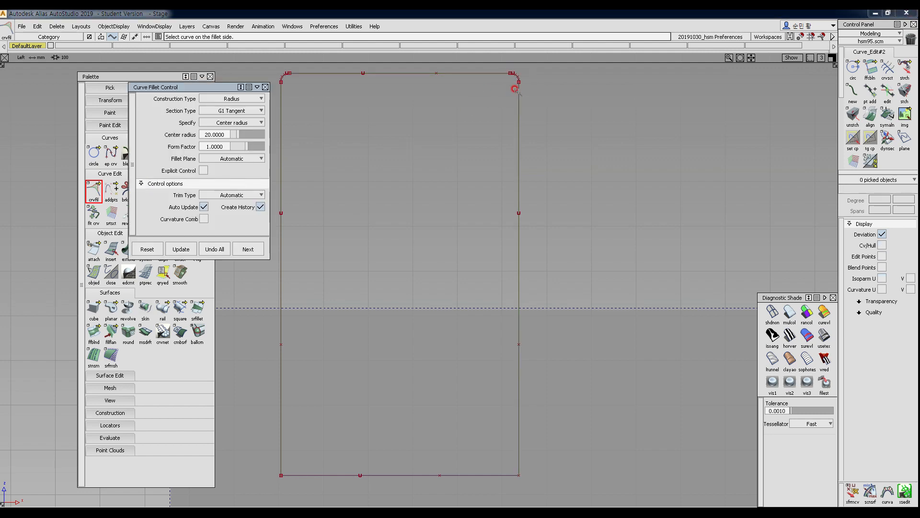
Step: Fillet the rectangle's two lower corners with the same G1 Tangent section and center radius of 20
click(281, 460)
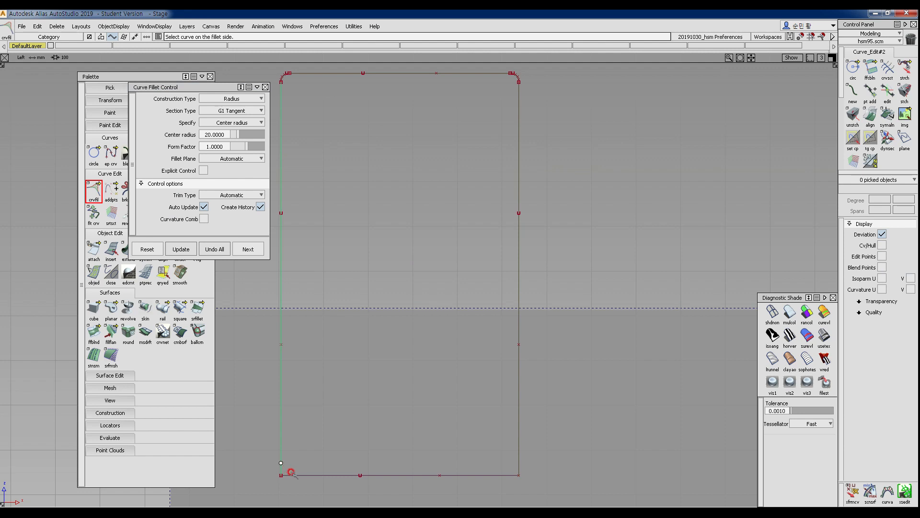
click(291, 473)
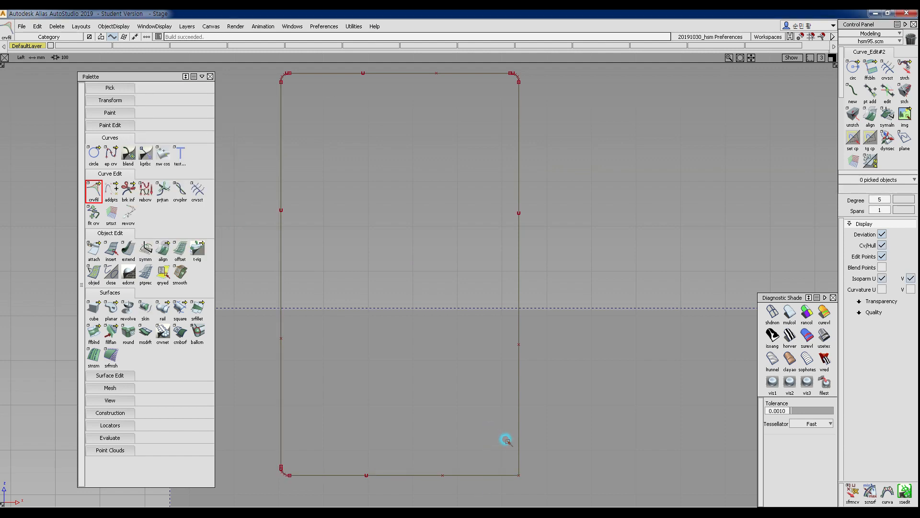
click(517, 463)
click(501, 473)
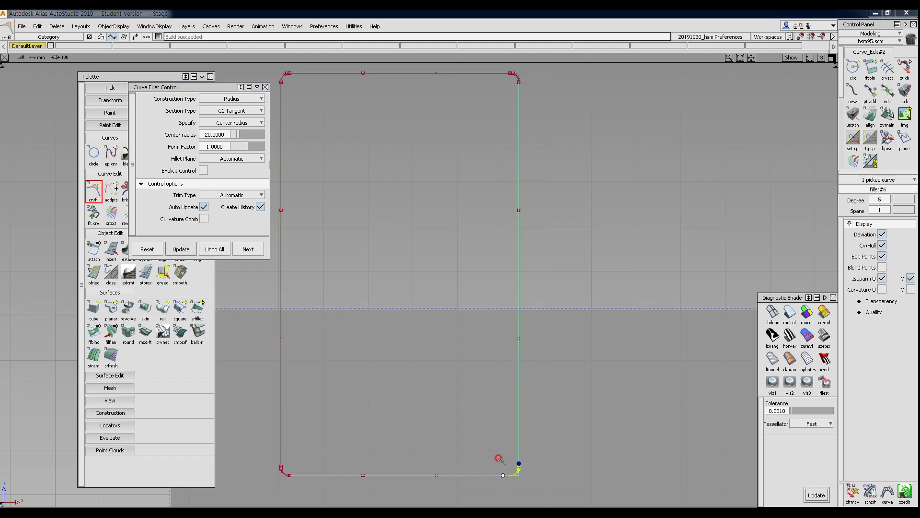
click(492, 376)
alt+shift+right_drag(492, 376, 456, 396)
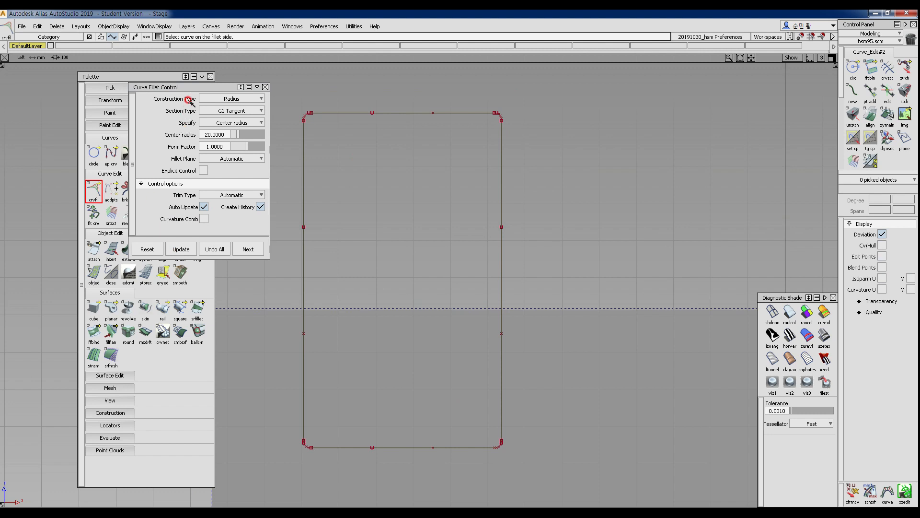
Step: Copy the rectangle's left side curve and move the copy a short distance inward
drag(192, 84, 173, 105)
mouse_move(291, 171)
mouse_down()
mouse_move(298, 138)
mouse_move(320, 185)
mouse_up()
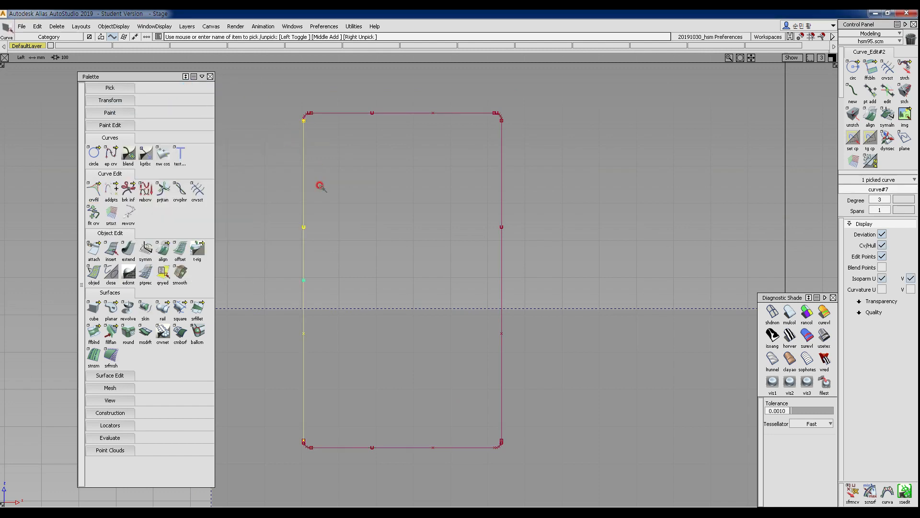
key(ctrl+c)
key(ctrl+v)
ctrl+shift+middle_drag(333, 281, 340, 232)
middle_drag(341, 230, 352, 230)
Step: Copy the rectangle's right side curve, move the copy slightly inward, and clear the selection
ctrl+shift+drag(455, 287, 481, 218)
drag(493, 231, 520, 251)
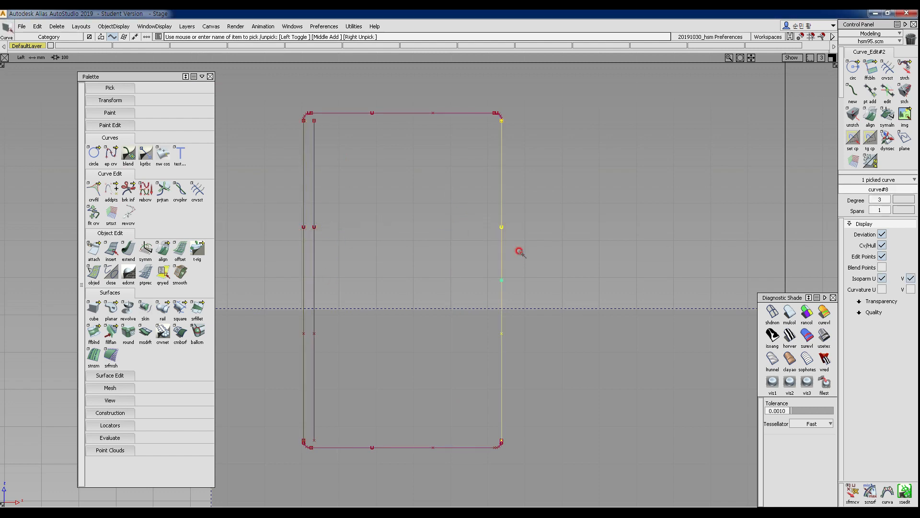
key(ctrl+c)
key(ctrl+v)
ctrl+shift+middle_drag(551, 336, 556, 254)
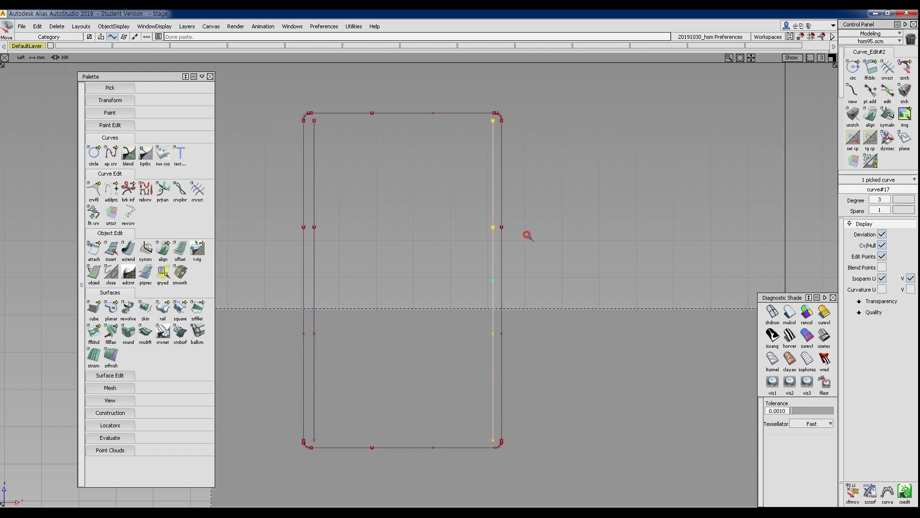
ctrl+shift+drag(422, 265, 400, 120)
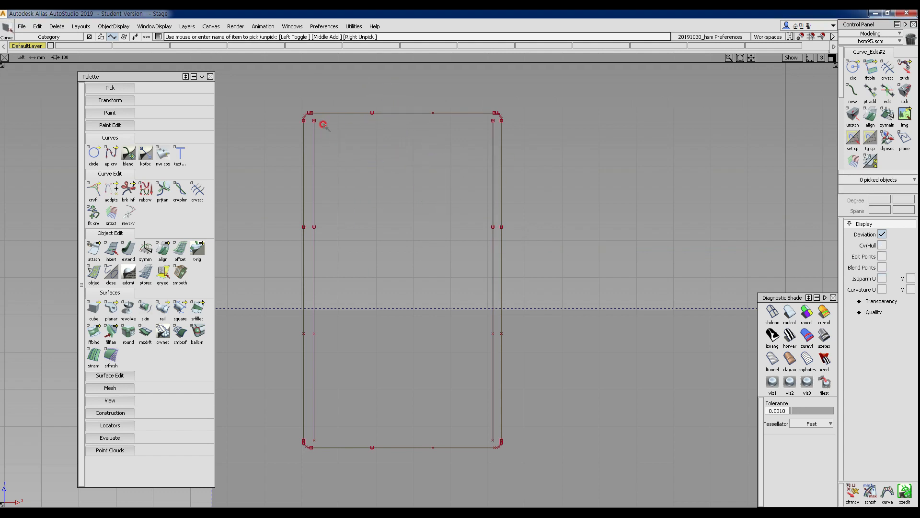
Step: Draw a short straight spacer curve between the top ends of the left side curve and its inner copy
alt+shift+right_drag(301, 122, 350, 155)
alt+shift+middle_drag(346, 149, 351, 184)
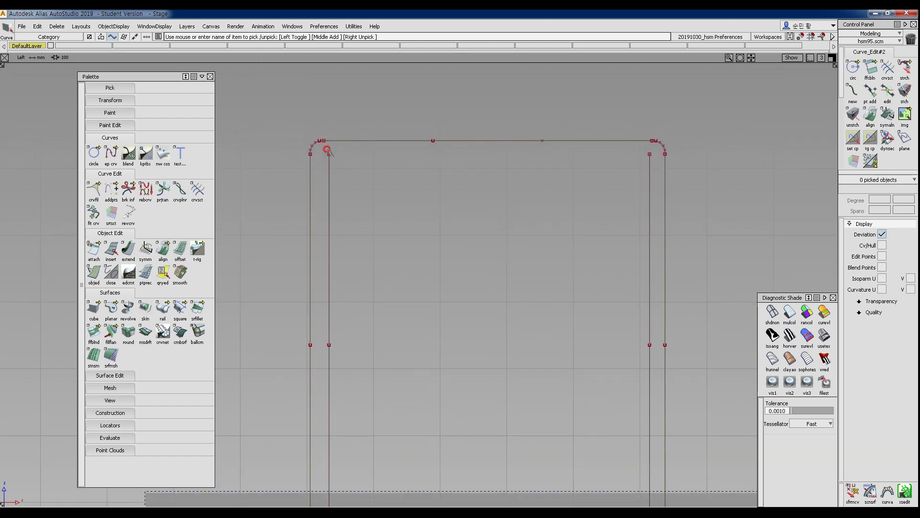
ctrl+shift+drag(327, 150, 281, 152)
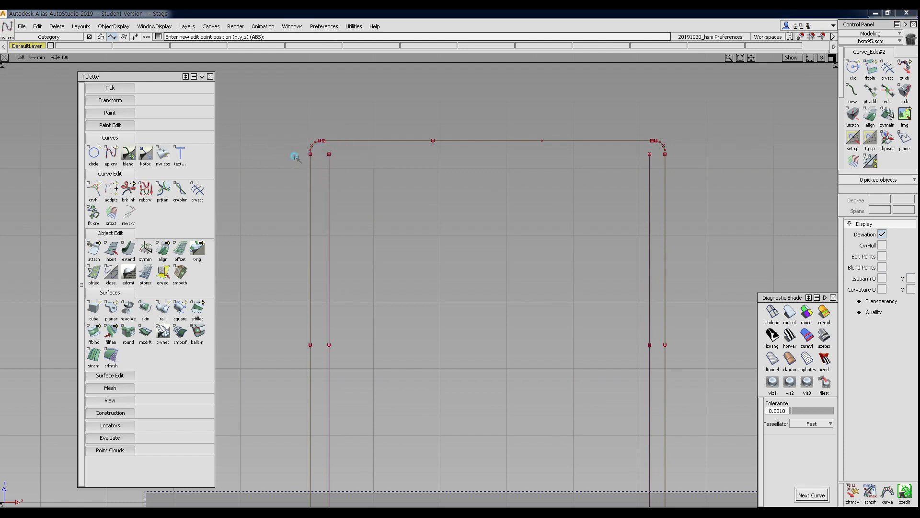
click(310, 154)
click(312, 154)
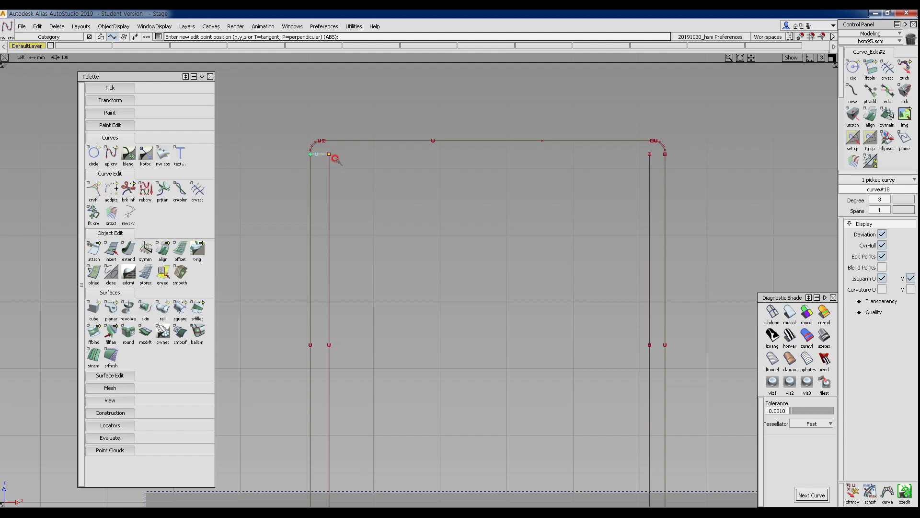
ctrl+shift+drag(335, 158, 316, 154)
click(315, 154)
Step: Set the spacer curve's pivot to its right end and snap it onto the top end of the outer right side curve
ctrl+shift+drag(355, 240, 396, 208)
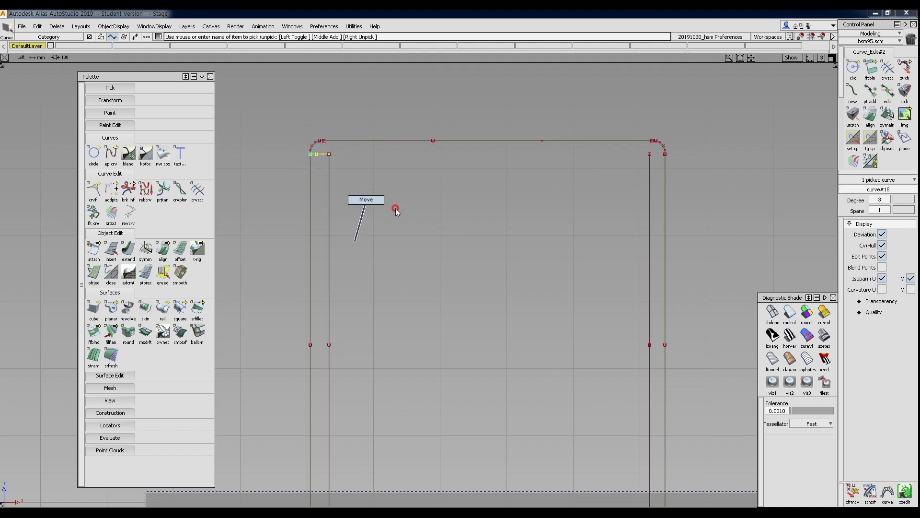
middle_drag(409, 213, 511, 227)
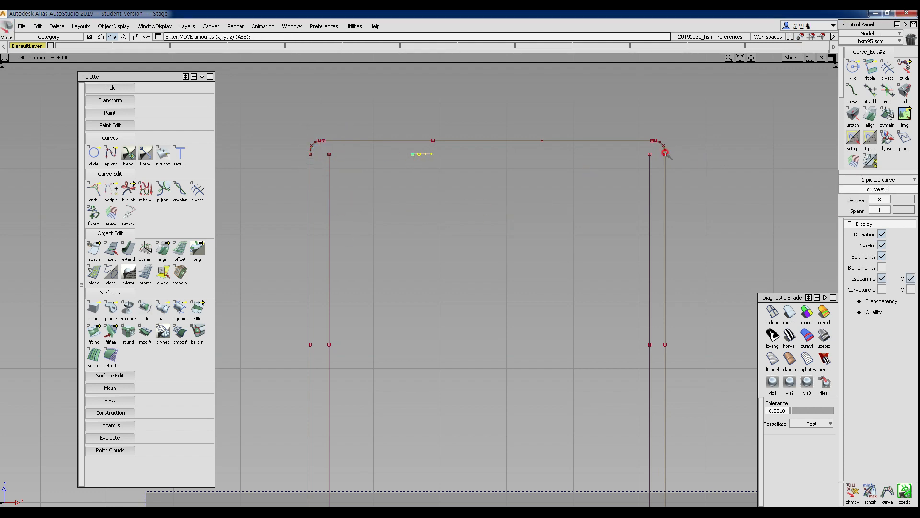
ctrl+shift+drag(437, 205, 456, 185)
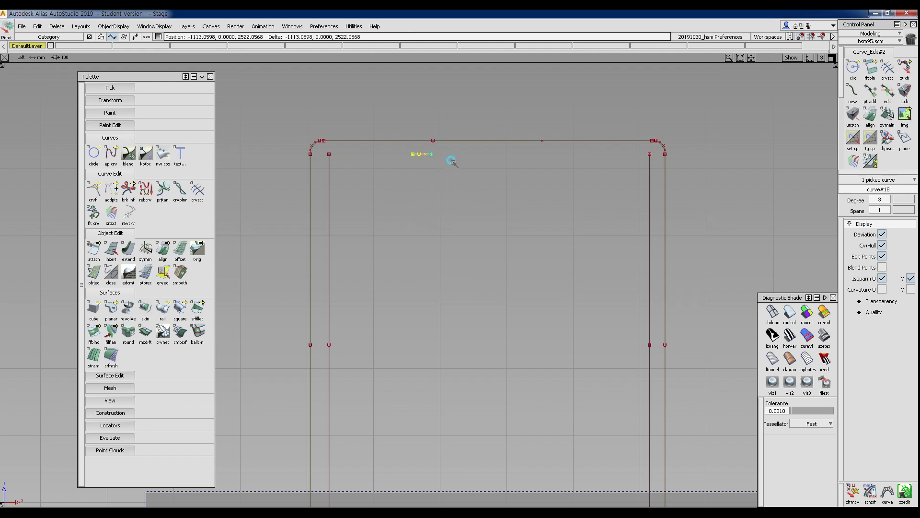
ctrl+shift+drag(492, 264, 491, 220)
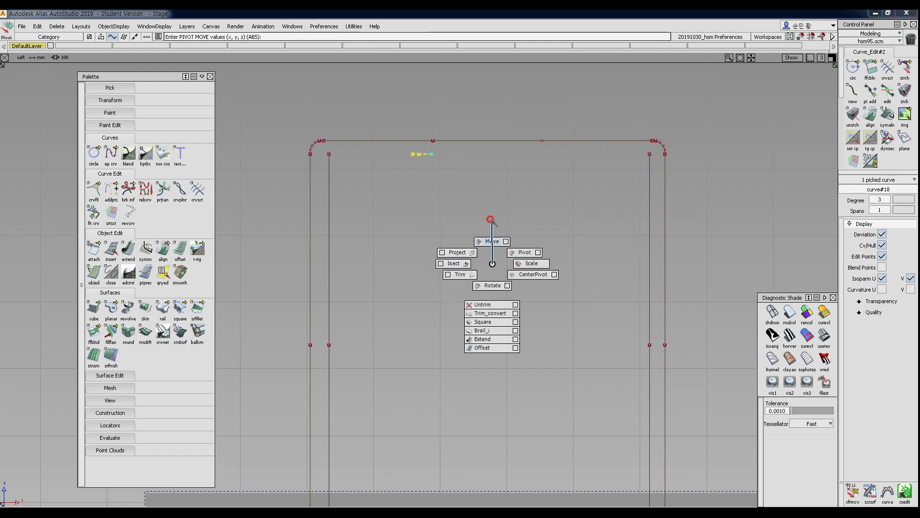
ctrl+shift+right_drag(491, 219, 491, 220)
ctrl+click(680, 162)
Step: Set the inner right curve's pivot at its top end and snap it to the spacer curve's inner end
ctrl+shift+drag(627, 242, 625, 183)
drag(631, 195, 654, 217)
ctrl+shift+middle_drag(611, 266, 613, 224)
middle_drag(614, 229, 515, 245)
ctrl+shift+drag(507, 246, 527, 230)
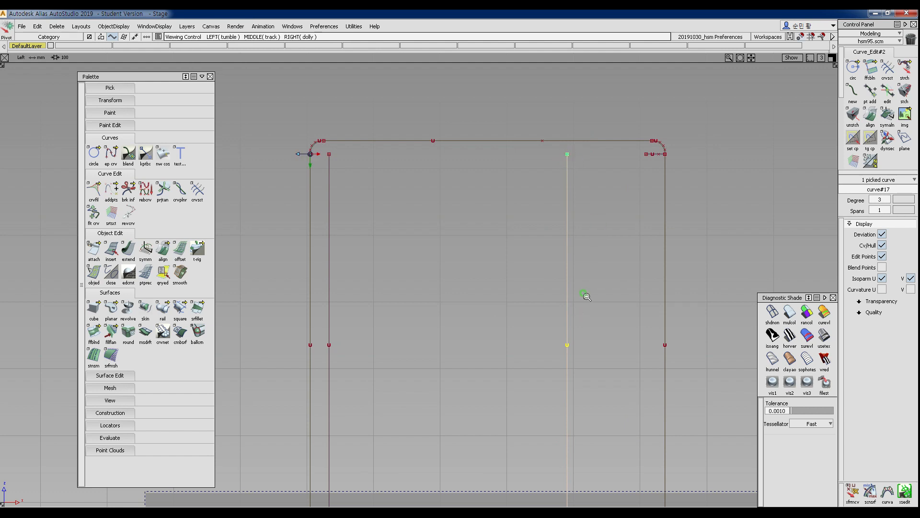
alt+shift+right_drag(583, 293, 499, 328)
ctrl+shift+drag(458, 282, 500, 333)
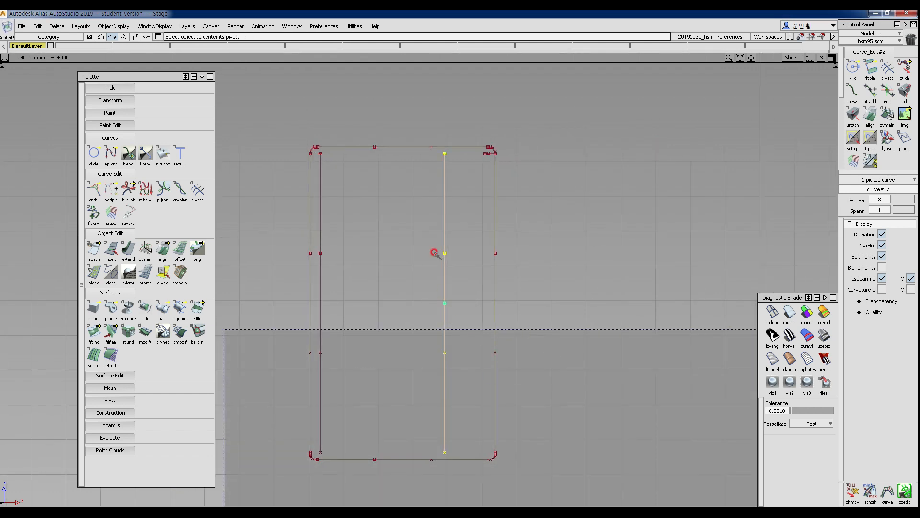
ctrl+shift+drag(439, 215, 448, 200)
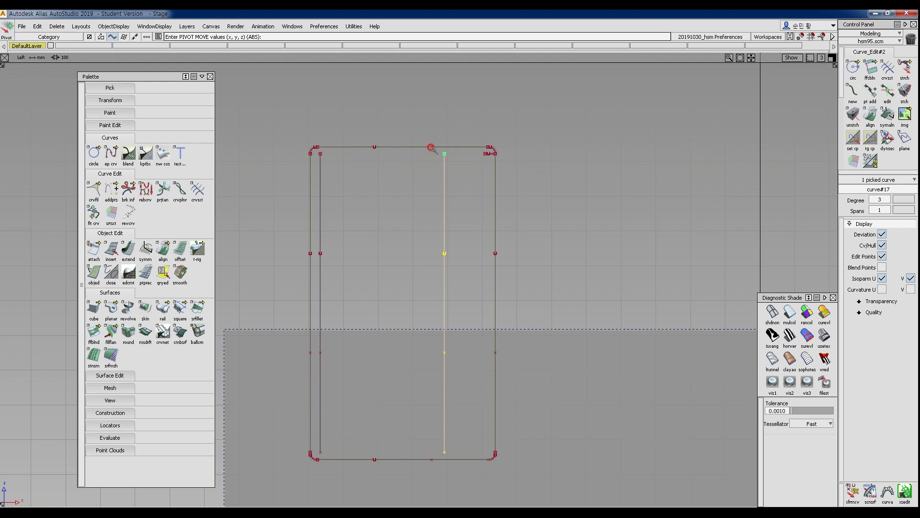
ctrl+shift+drag(452, 198, 312, 168)
ctrl+click(476, 160)
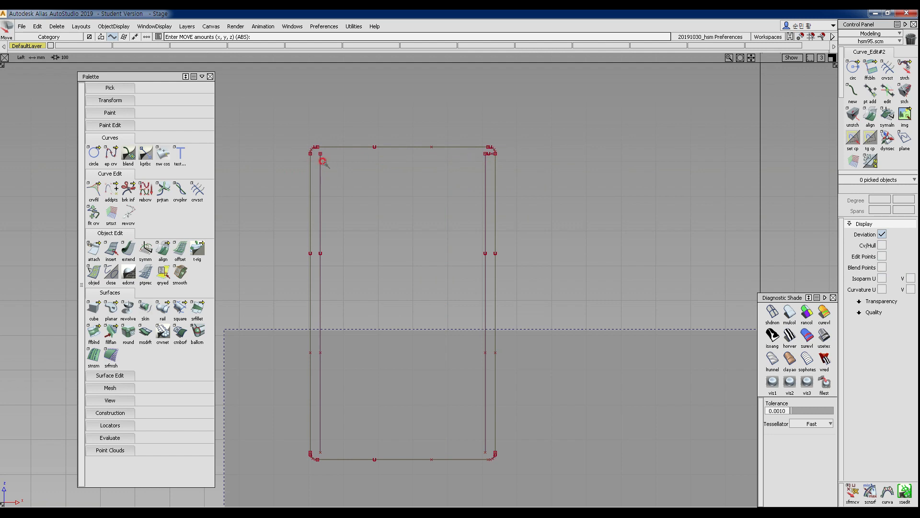
Step: Delete the short spacer curve at the upper-right corner
ctrl+shift+drag(498, 160, 497, 134)
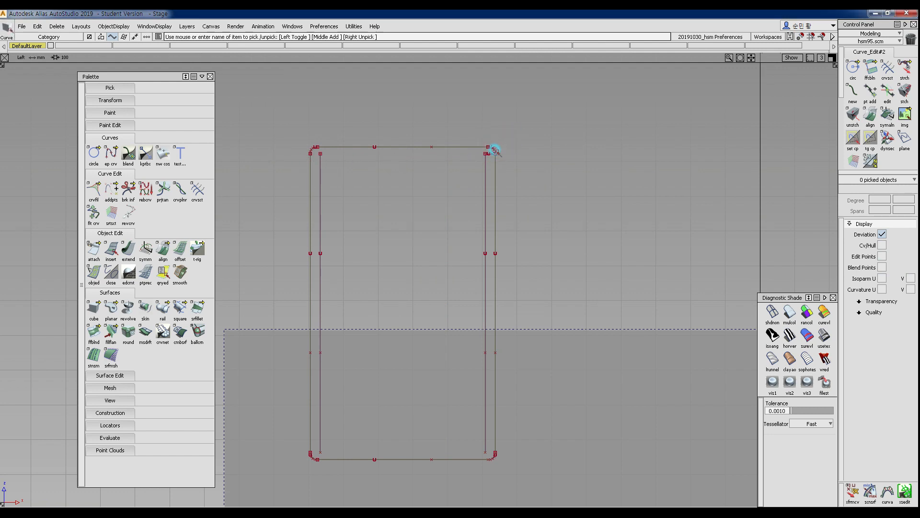
click(488, 153)
key(Delete)
key(Return)
Step: Draw straight curves joining the top ends and the bottom ends of the two inner side curves
ctrl+shift+drag(322, 139, 311, 136)
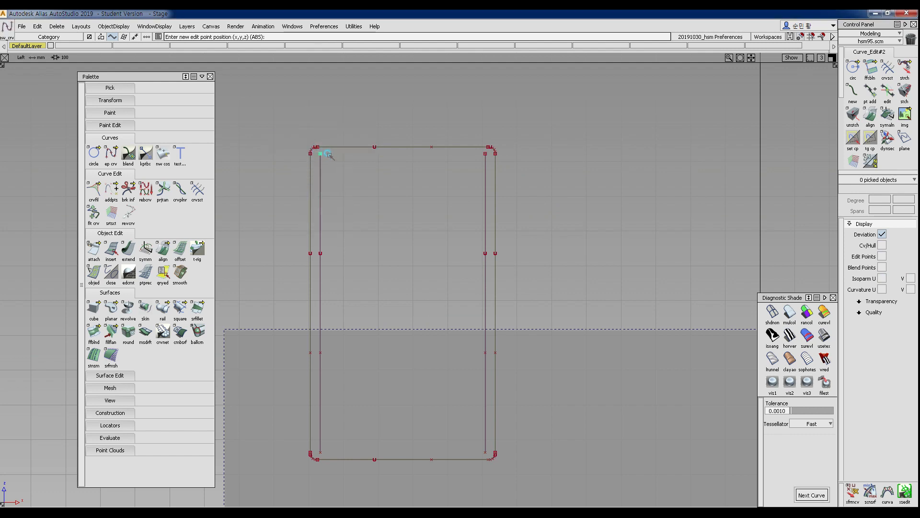
click(320, 153)
click(473, 154)
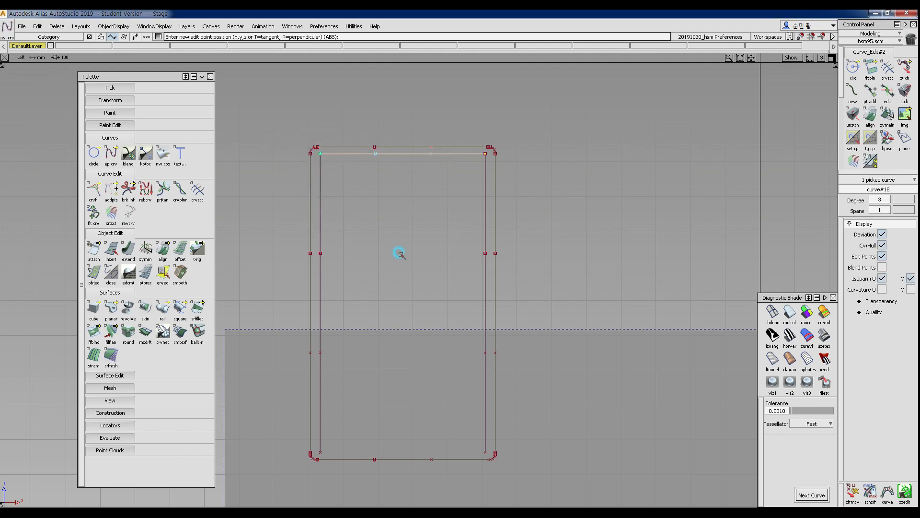
click(326, 451)
click(471, 452)
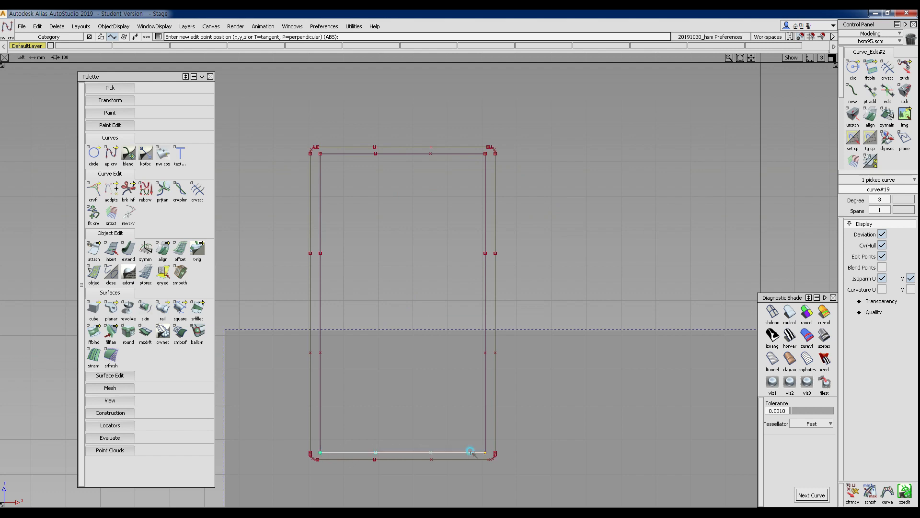
ctrl+shift+drag(344, 306, 76, 191)
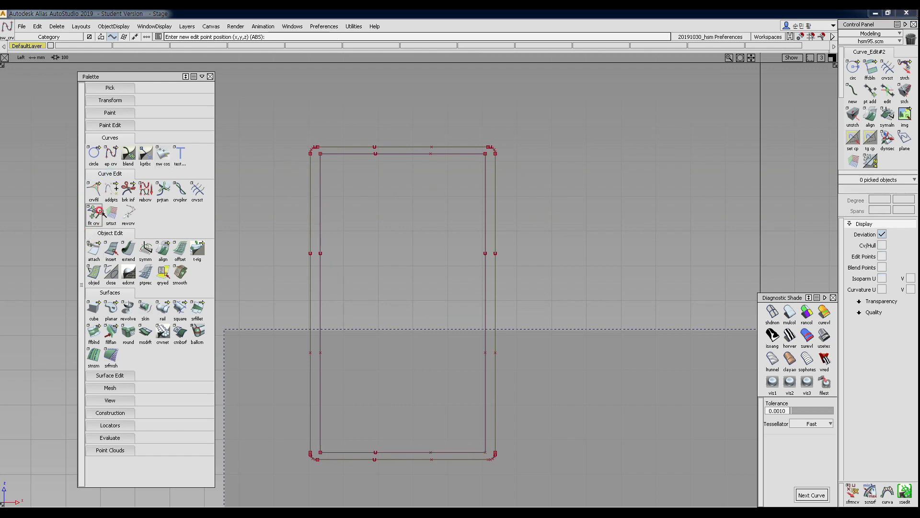
Step: Fillet the inner rectangle's two upper corners as G1 Tangent with a center radius of 20
click(98, 192)
double_click(98, 191)
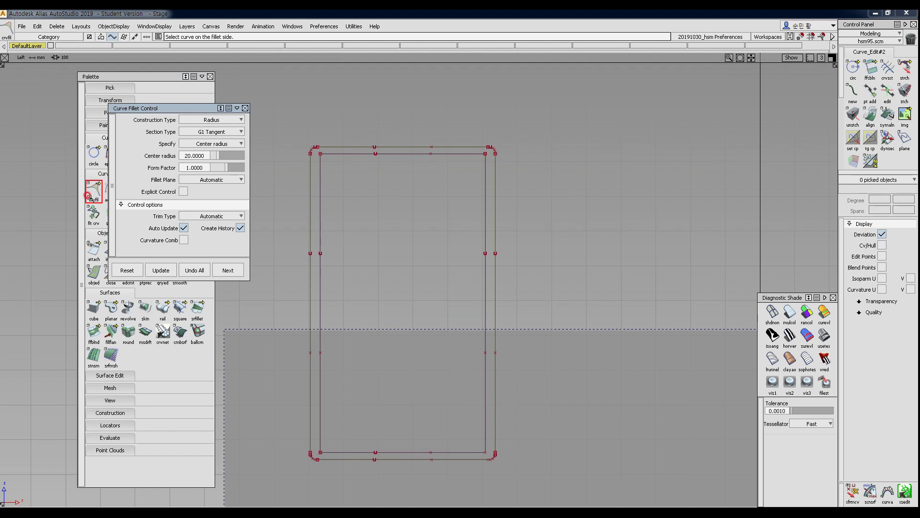
click(98, 187)
click(324, 155)
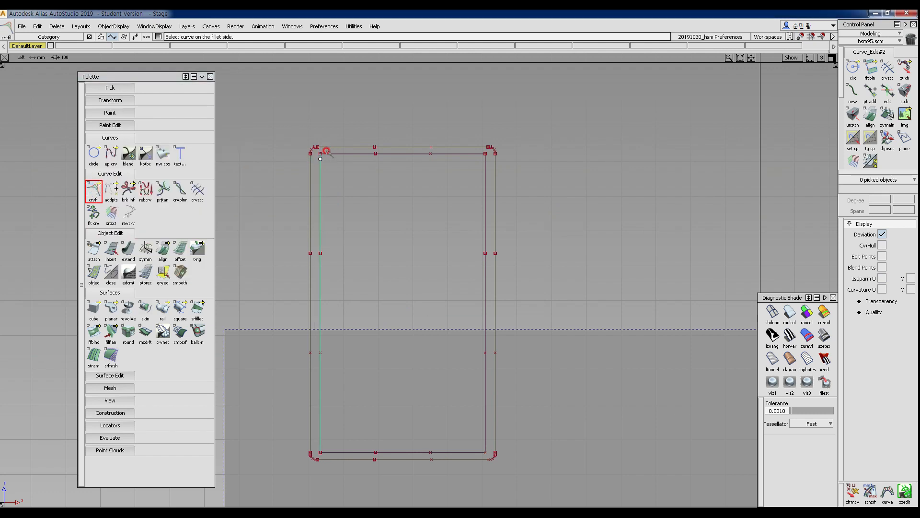
click(377, 154)
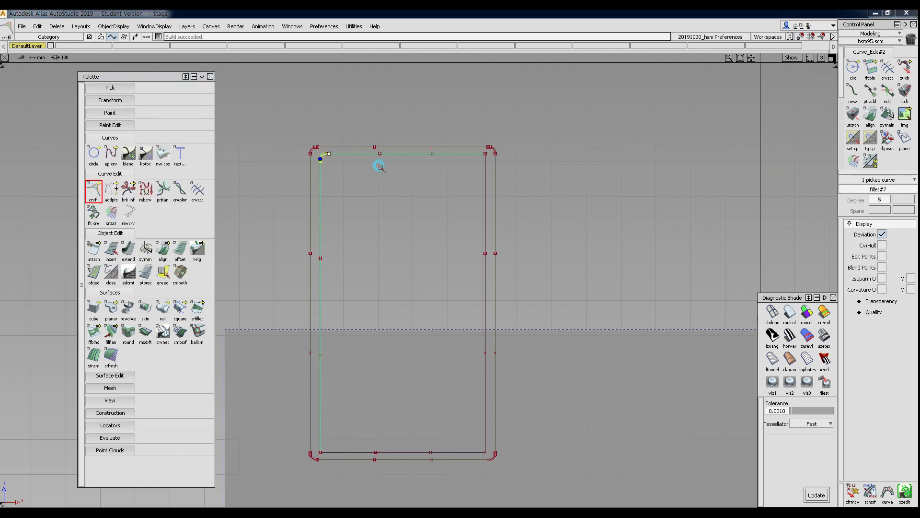
click(473, 154)
click(486, 163)
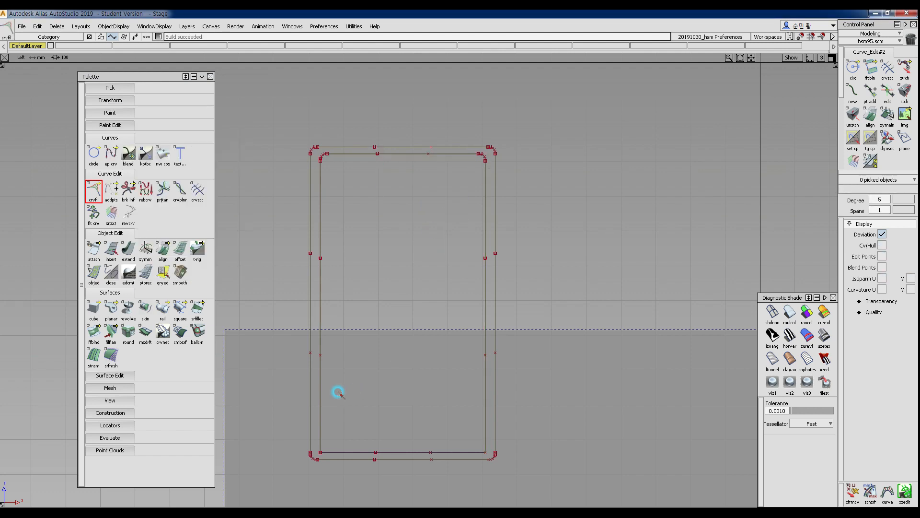
Step: Fillet the inner rectangle's two lower corners as G1 Tangent with a center radius of 20
click(321, 441)
click(333, 452)
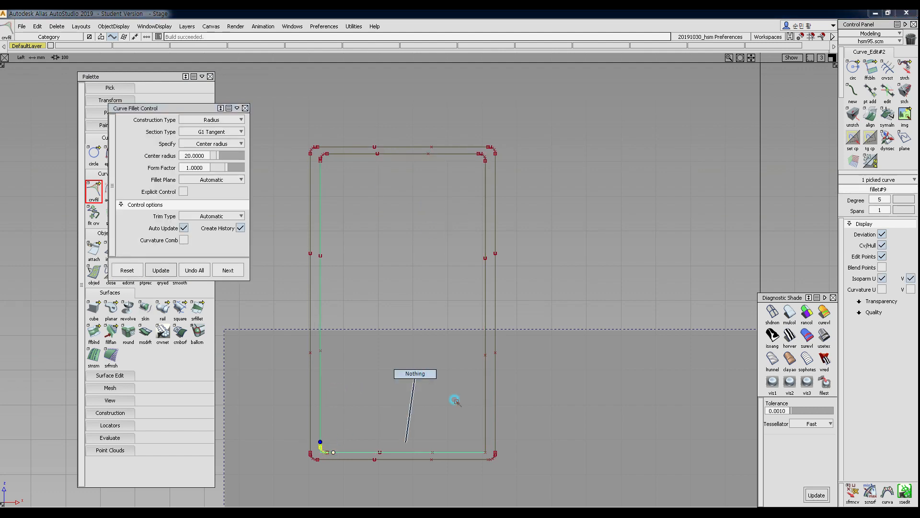
click(485, 445)
click(475, 452)
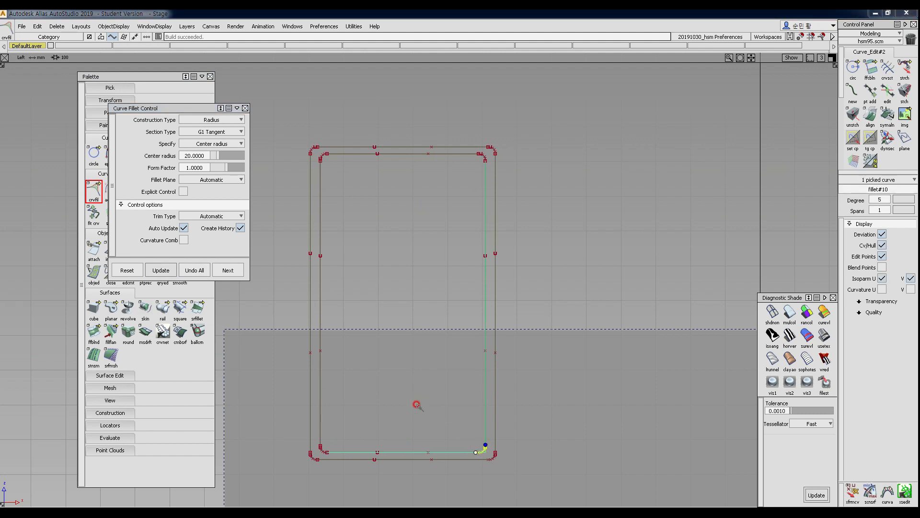
Step: Draw two slanted cutting lines across the double top edge of the frame, leaning toward each other at the bottom
ctrl+shift+drag(417, 404, 421, 326)
alt+shift+right_drag(420, 324, 398, 328)
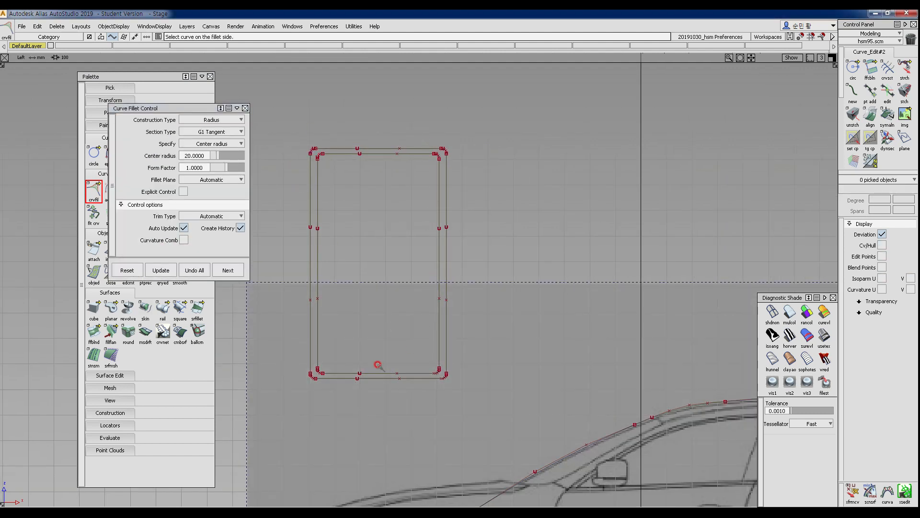
alt+shift+right_drag(372, 271, 431, 236)
ctrl+shift+drag(412, 135, 396, 141)
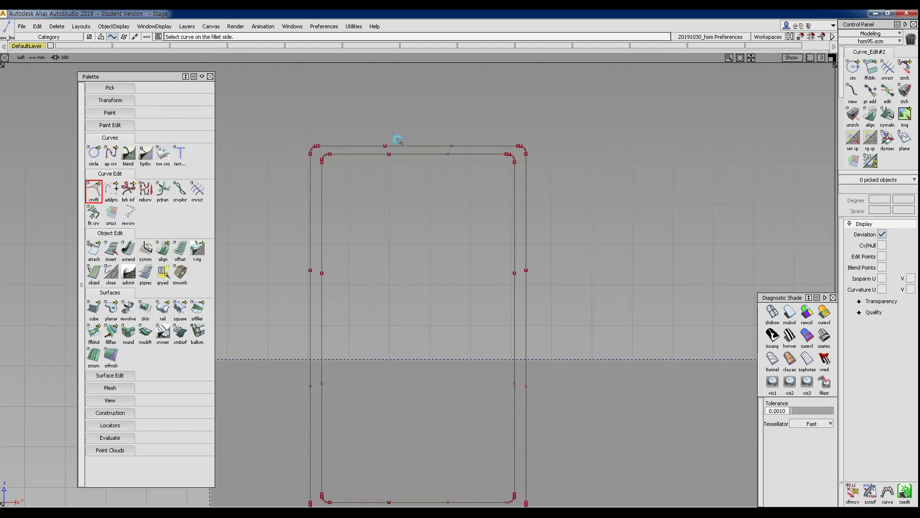
drag(361, 113, 388, 187)
ctrl+shift+drag(445, 226, 459, 174)
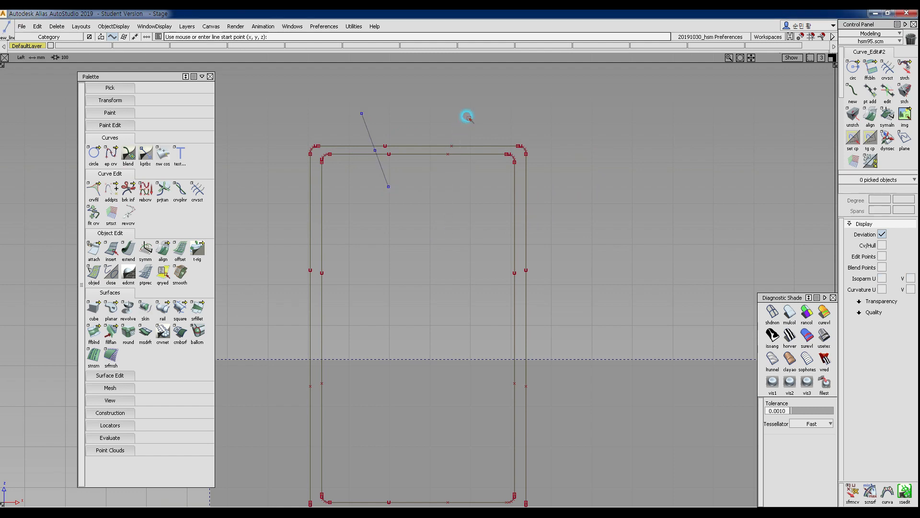
ctrl+shift+drag(468, 117, 428, 118)
click(488, 113)
click(462, 177)
ctrl+shift+drag(443, 260, 433, 207)
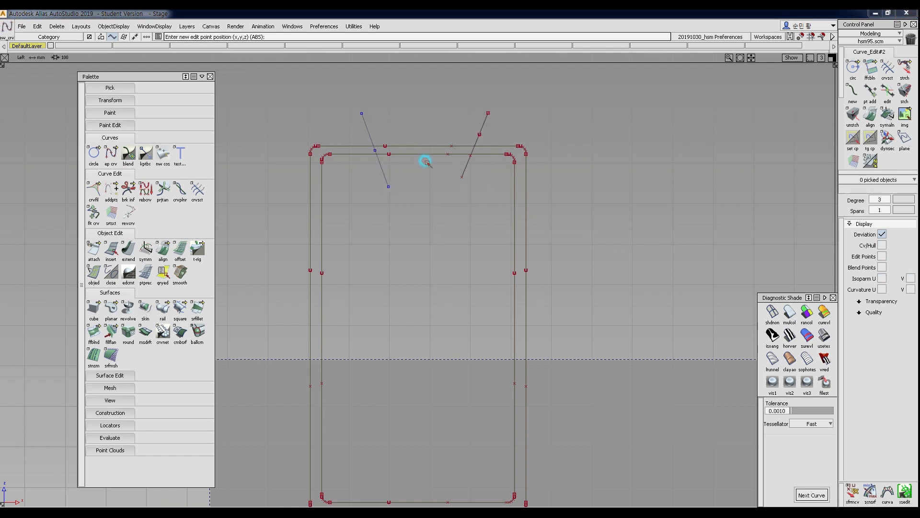
Step: Try to trim both top edge curves with the left slanted line in Trim mode, accepting the removal of construction history, and undo the trim
alt+shift+right_drag(416, 155, 445, 142)
alt+shift+middle_drag(447, 143, 407, 166)
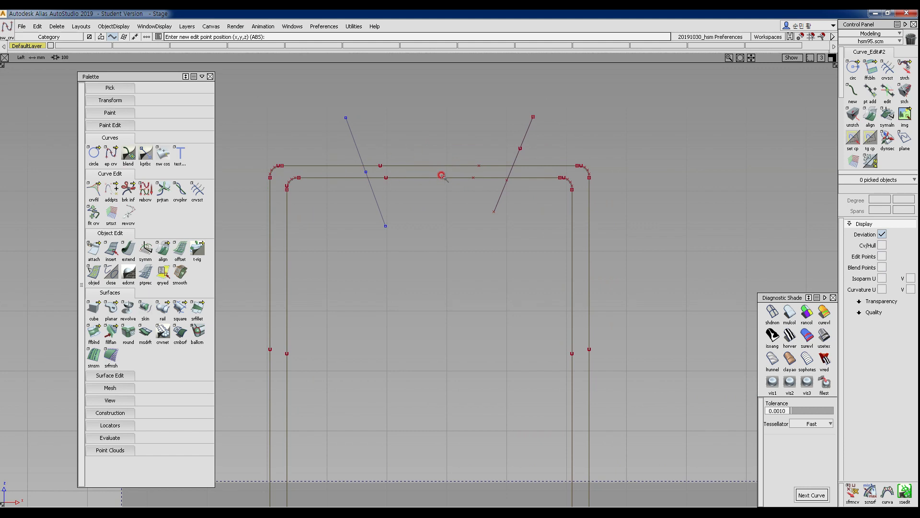
ctrl+shift+drag(362, 137, 358, 205)
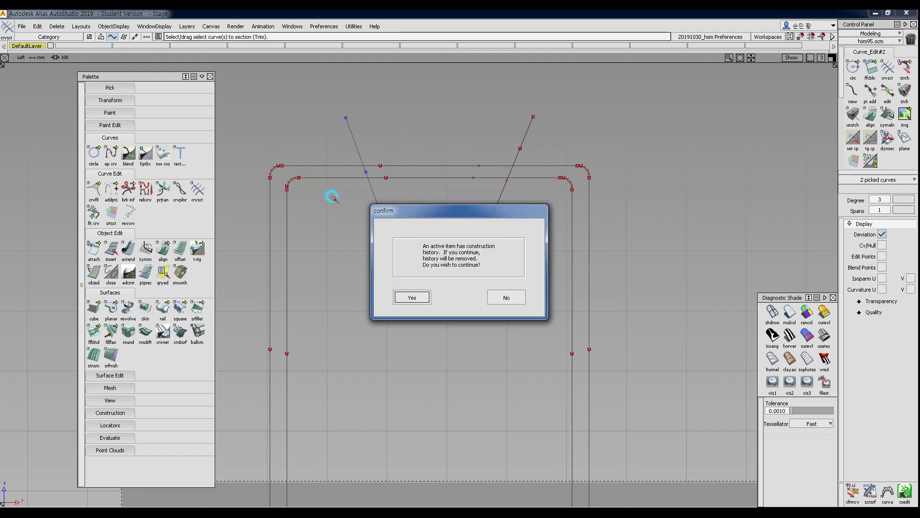
key(Return)
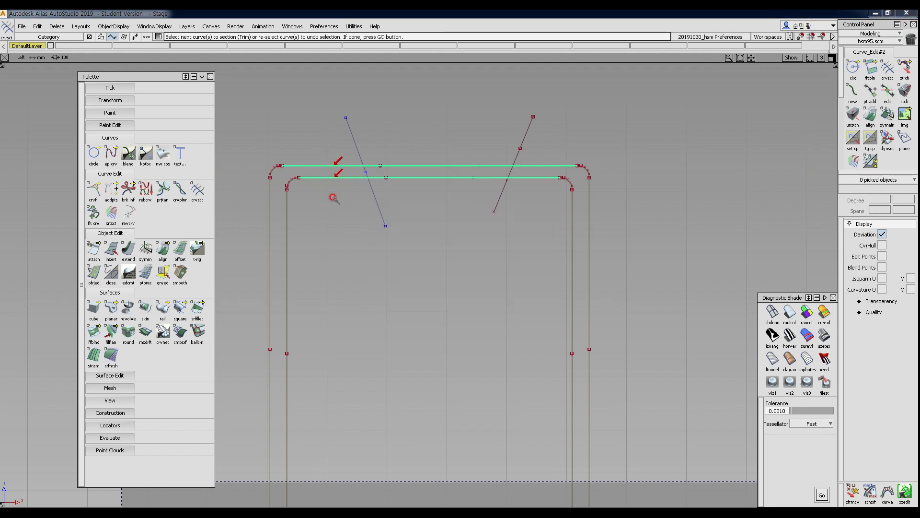
click(358, 151)
click(359, 151)
key(space)
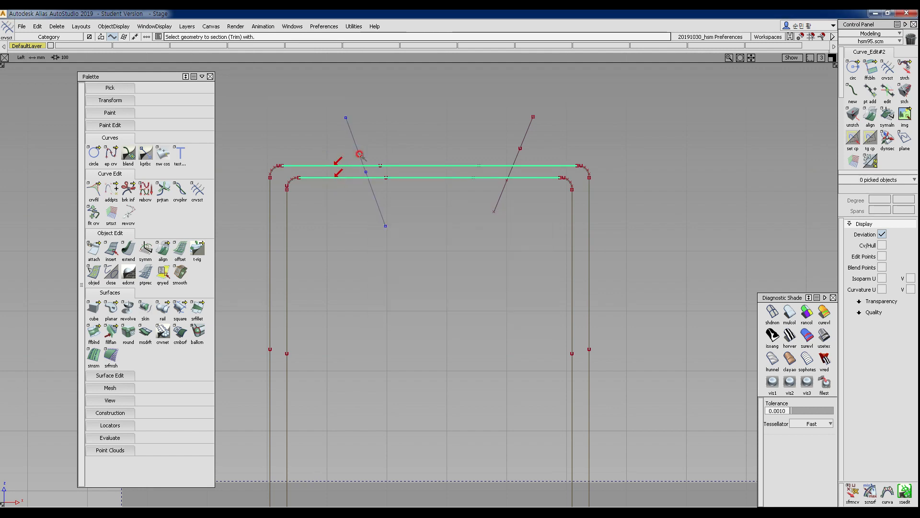
click(359, 152)
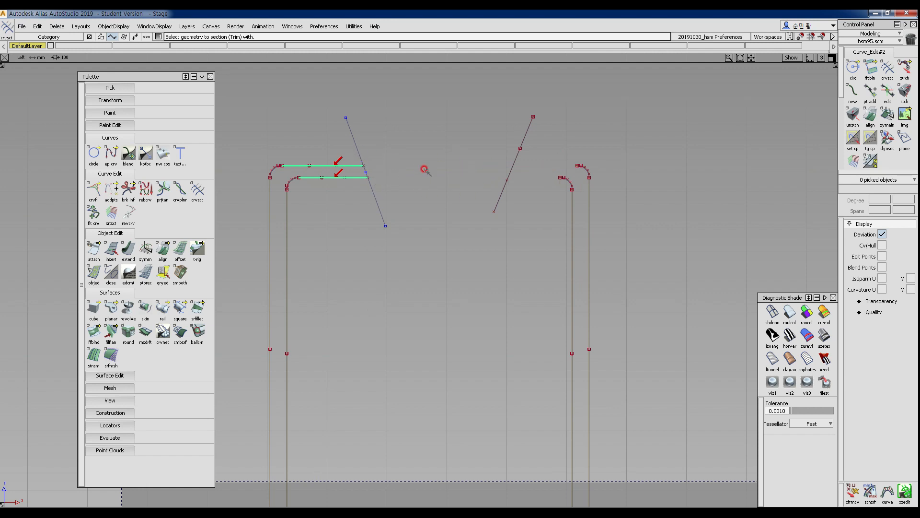
click(543, 164)
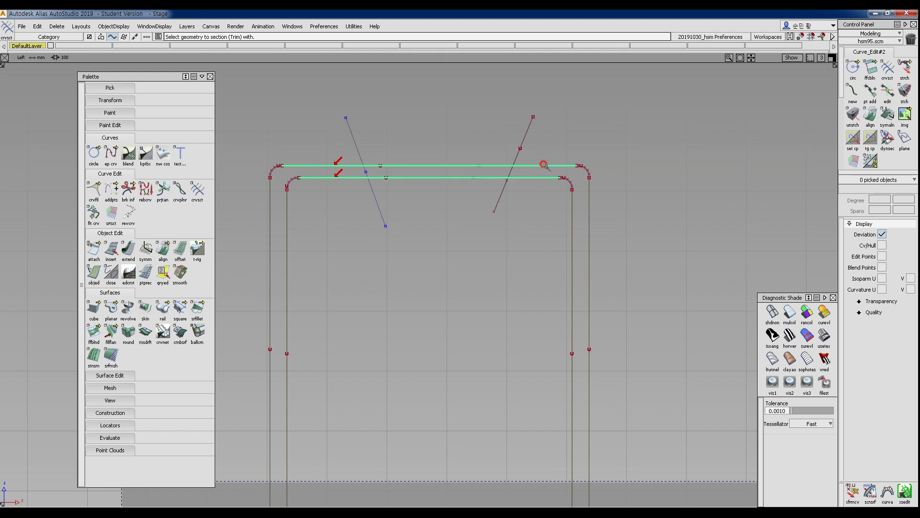
Step: Section both top edge curves where the slanted lines cross them, with Curve Section set to Segment mode and the Geometry criterion
click(198, 191)
double_click(198, 190)
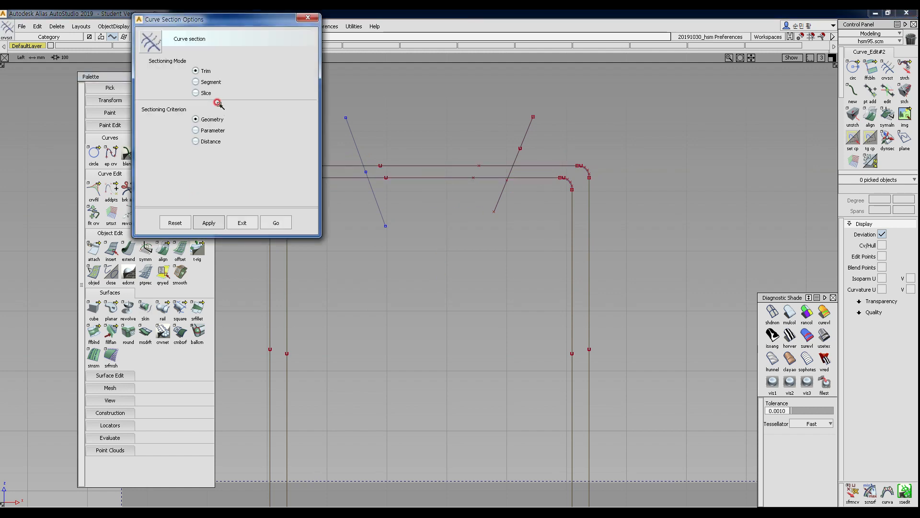
click(196, 82)
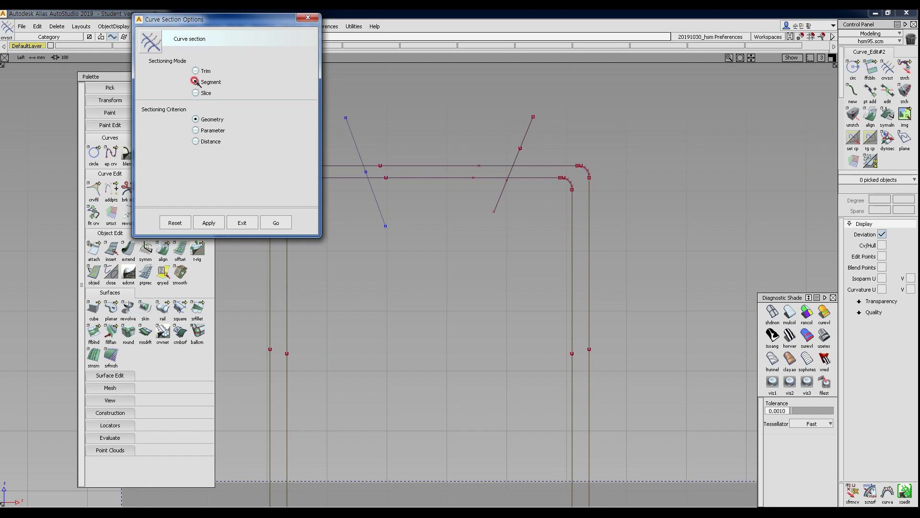
click(272, 221)
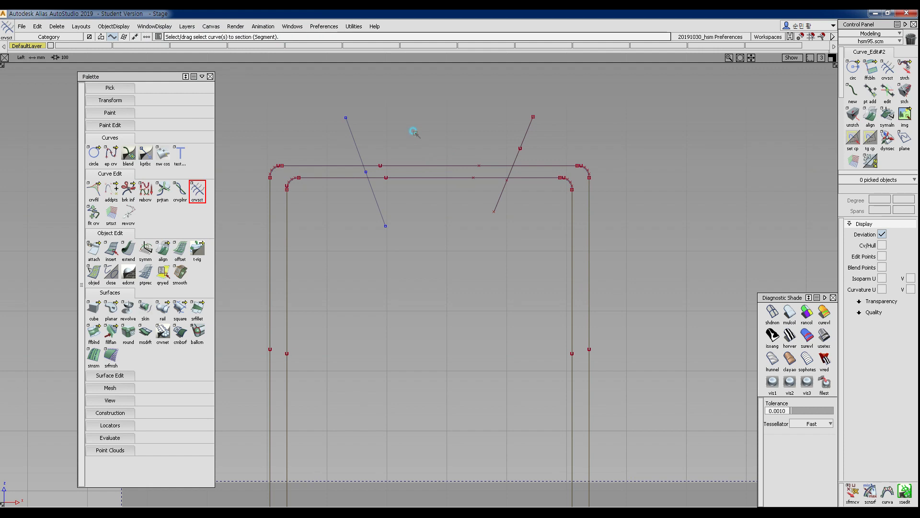
drag(326, 134, 339, 216)
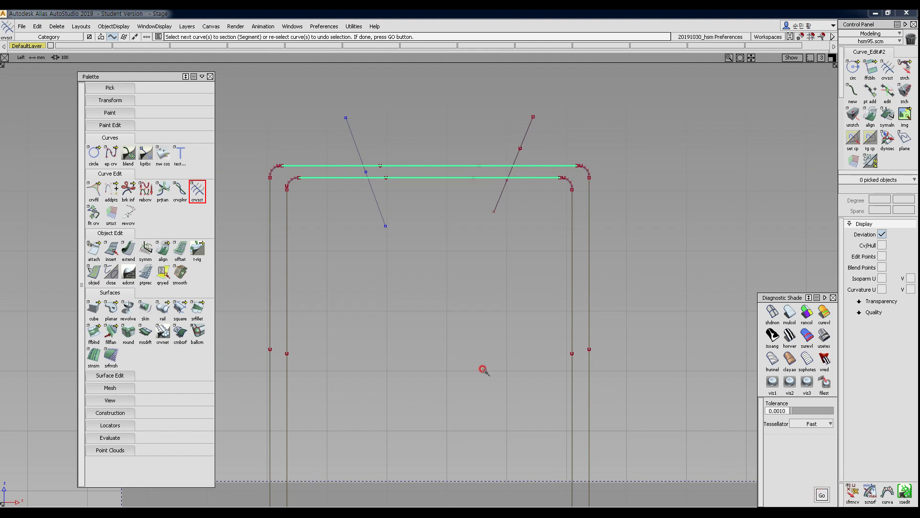
key(space)
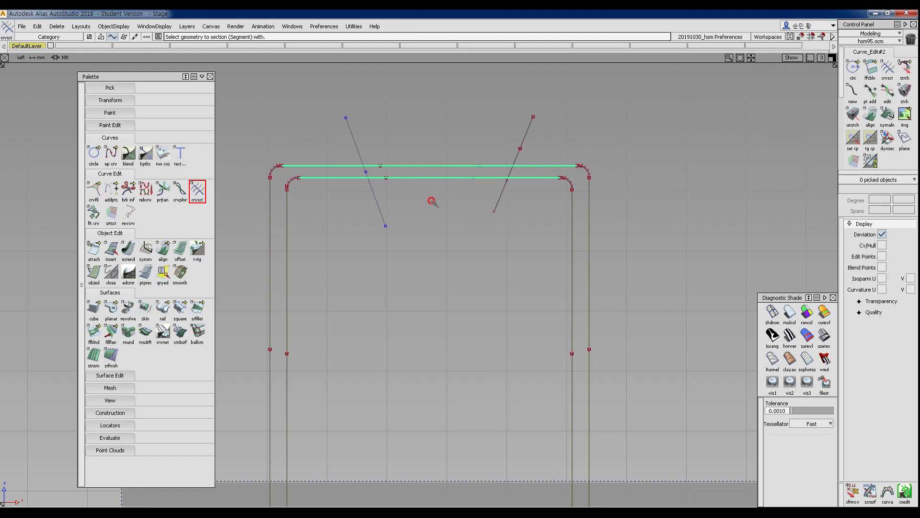
click(354, 143)
Step: Delete the two middle curve segments between the slanted lines
mouse_move(440, 245)
ctrl+shift+mouse_down()
mouse_move(439, 139)
mouse_move(407, 140)
mouse_move(437, 149)
mouse_move(430, 232)
ctrl+shift+mouse_up()
key(Delete)
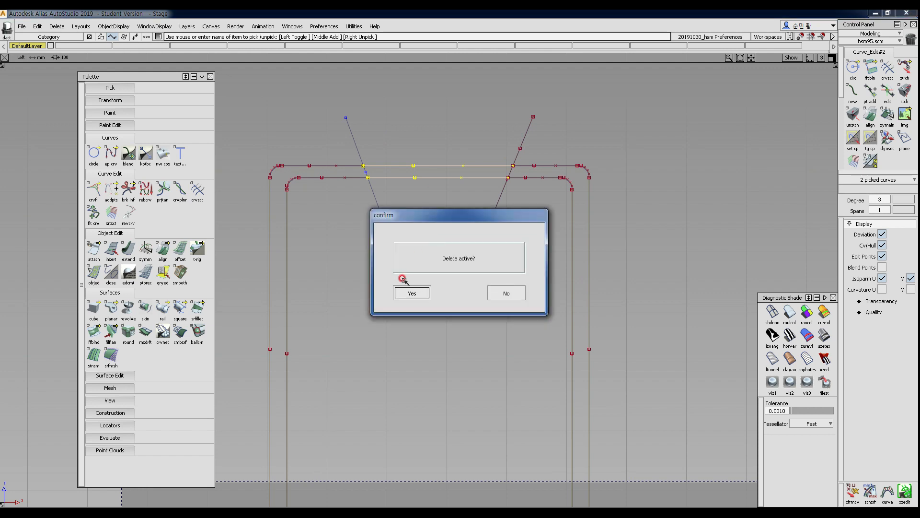
click(420, 290)
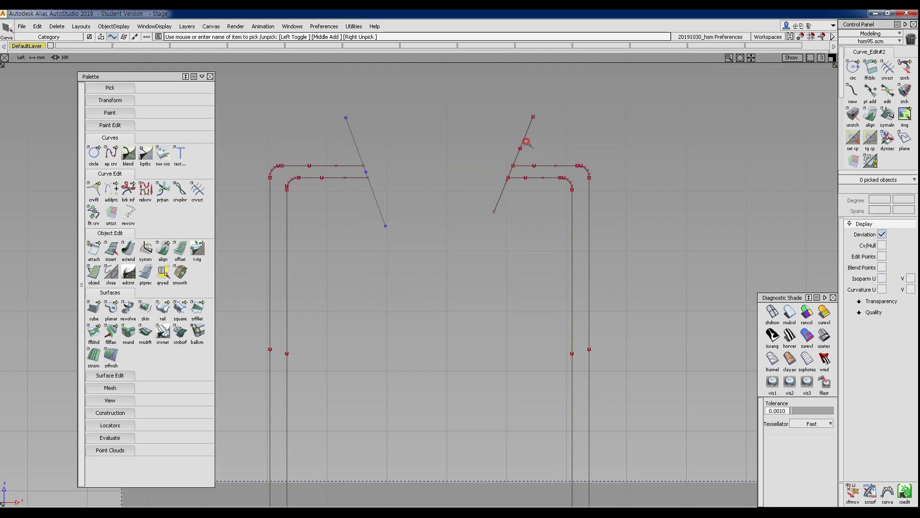
Step: Select the four short curve pieces left at the top edge and inspect them with the whole frame in view
drag(531, 142, 531, 182)
drag(339, 164, 334, 187)
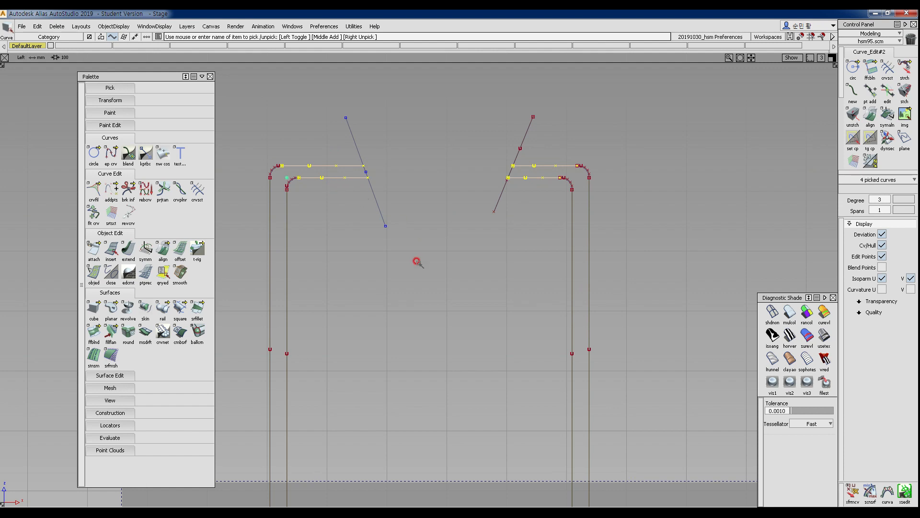
alt+shift+right_drag(417, 261, 367, 236)
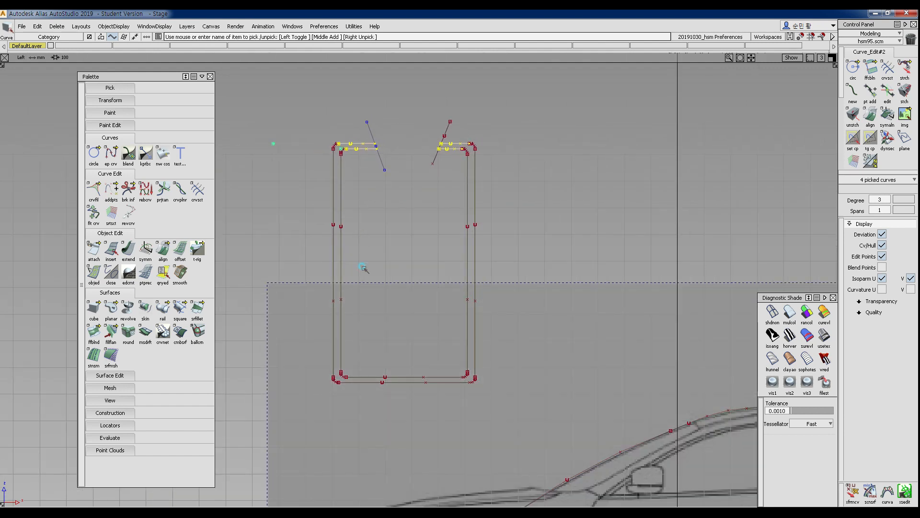
click(375, 188)
alt+shift+right_drag(375, 188, 380, 220)
alt+shift+middle_drag(380, 220, 364, 200)
click(365, 200)
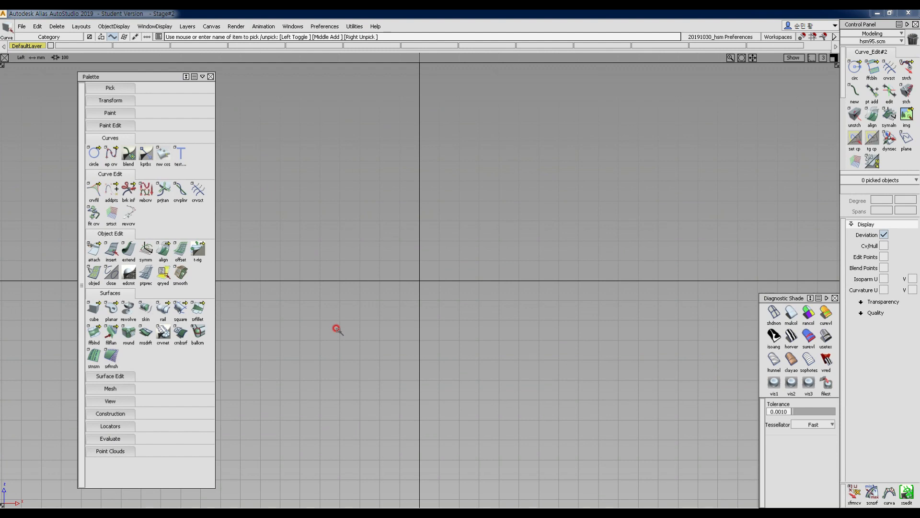
Step: Place a standard circle in the left view of the empty stage, scale it up about tenfold and shift it toward the origin
click(93, 153)
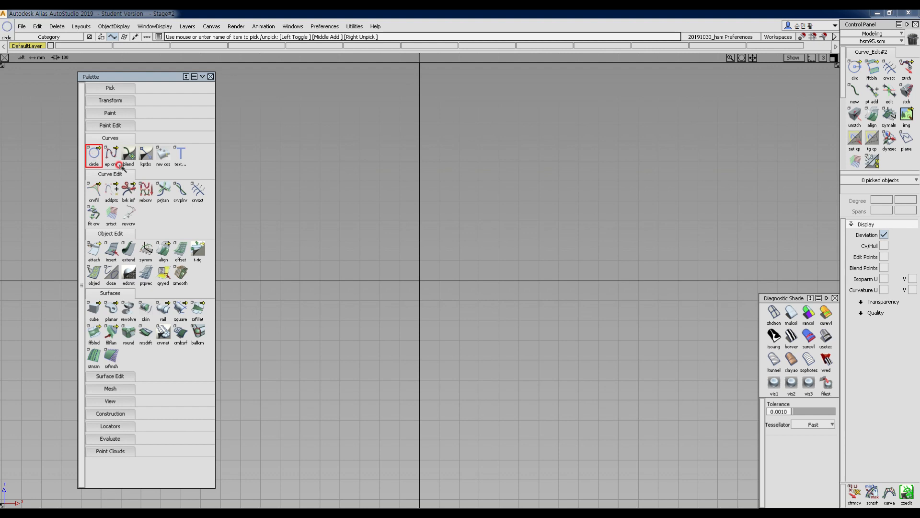
click(357, 229)
ctrl+shift+drag(368, 291, 380, 292)
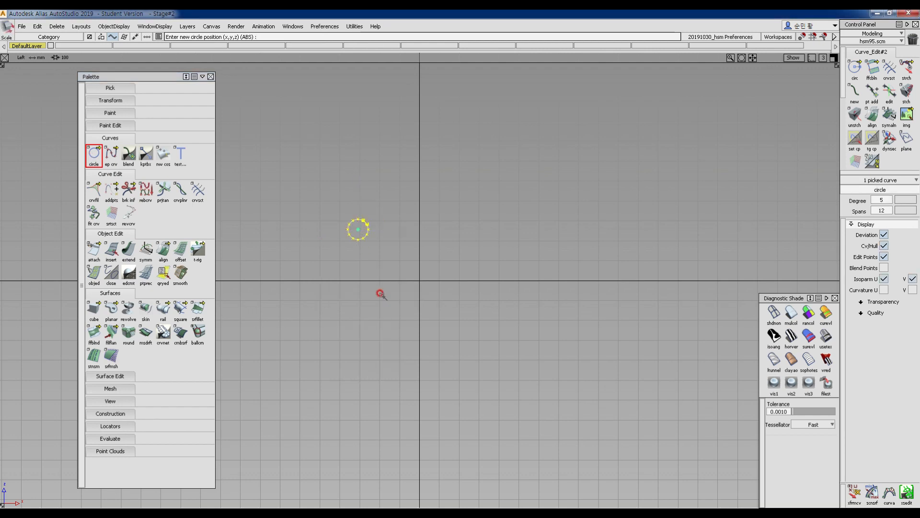
right_drag(380, 292, 594, 269)
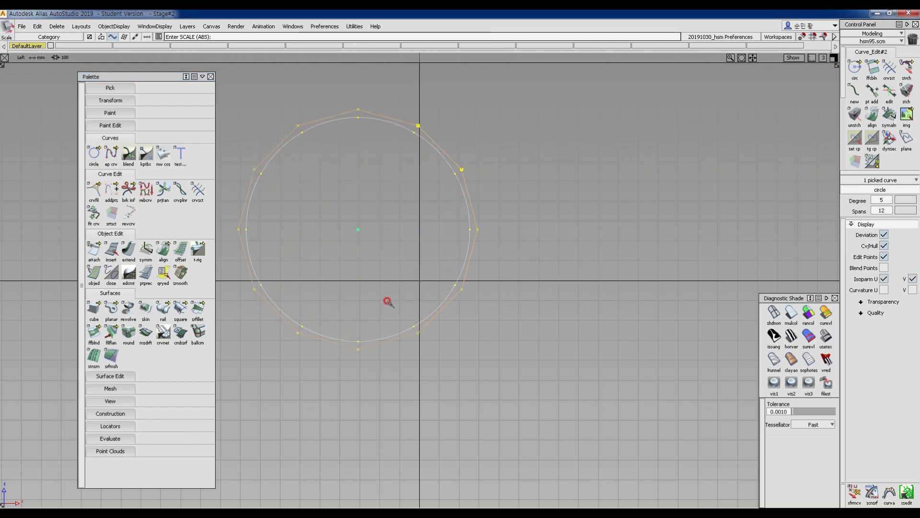
ctrl+shift+drag(386, 301, 392, 238)
drag(395, 253, 413, 281)
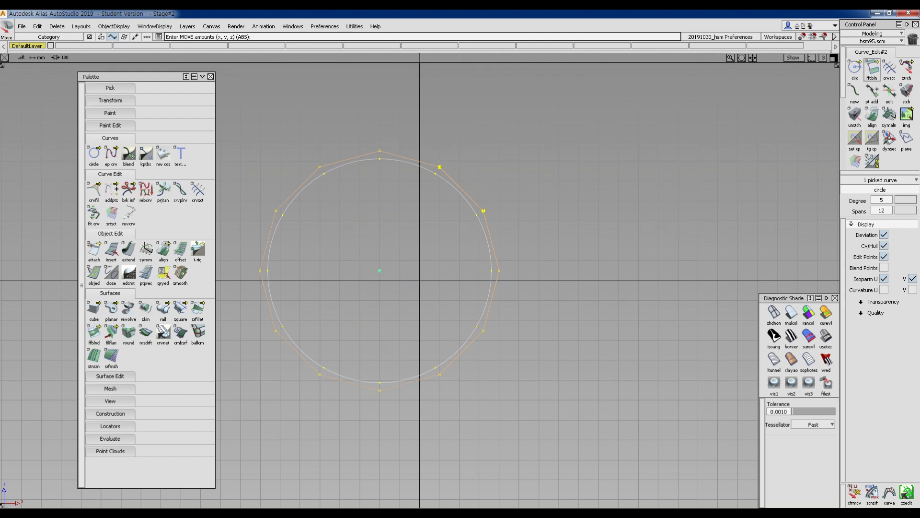
mouse_move(545, 177)
mouse_down()
mouse_move(570, 176)
mouse_move(552, 194)
mouse_up()
drag(556, 179, 566, 194)
mouse_move(568, 180)
mouse_down()
mouse_move(567, 195)
mouse_move(585, 195)
mouse_move(617, 171)
mouse_move(617, 197)
mouse_move(629, 206)
mouse_up()
click(639, 205)
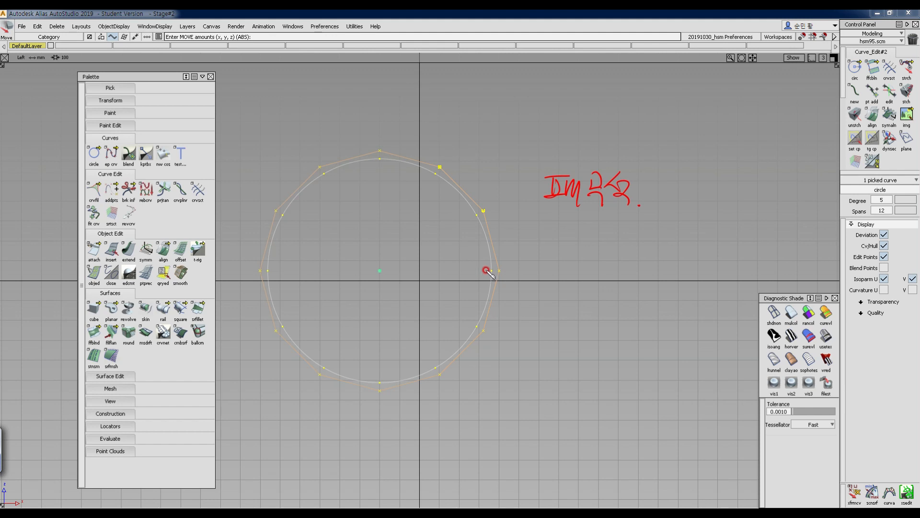
mouse_move(522, 264)
mouse_down()
mouse_move(532, 257)
mouse_move(532, 265)
mouse_up()
mouse_move(539, 253)
mouse_down()
mouse_move(538, 269)
mouse_move(563, 262)
mouse_up()
mouse_move(567, 250)
mouse_down()
mouse_move(576, 278)
mouse_move(616, 260)
mouse_up()
mouse_move(622, 250)
mouse_down()
mouse_move(636, 259)
mouse_move(628, 250)
mouse_move(625, 277)
mouse_up()
click(641, 279)
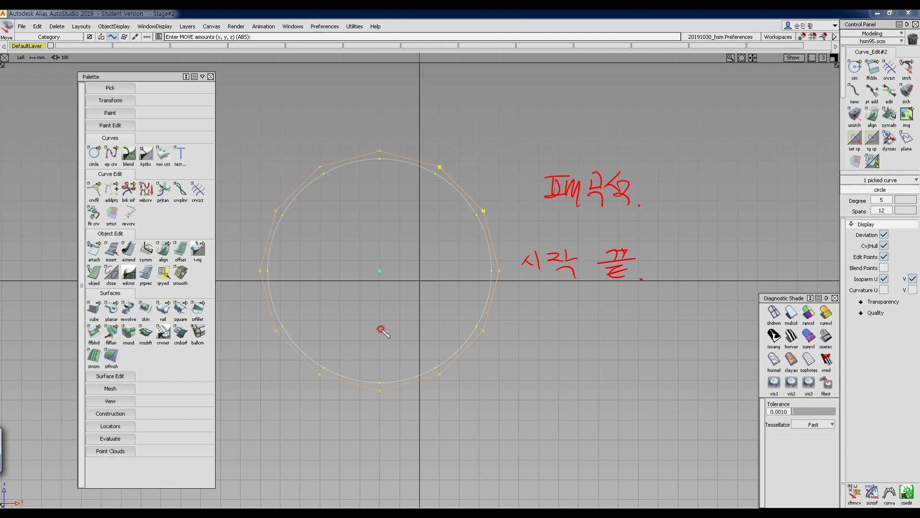
drag(564, 217, 540, 211)
mouse_move(488, 277)
mouse_down()
mouse_move(495, 275)
mouse_move(446, 188)
mouse_move(271, 337)
mouse_move(488, 314)
mouse_move(350, 166)
mouse_move(264, 259)
mouse_up()
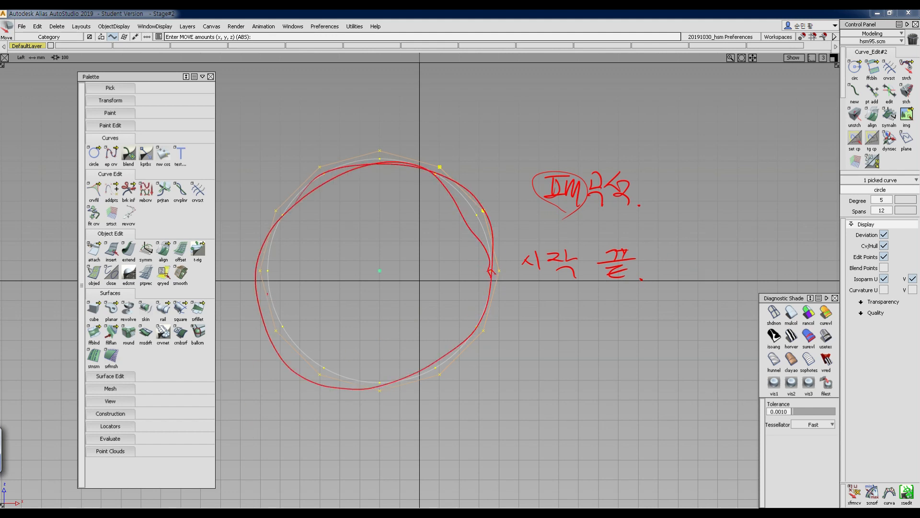
key(Escape)
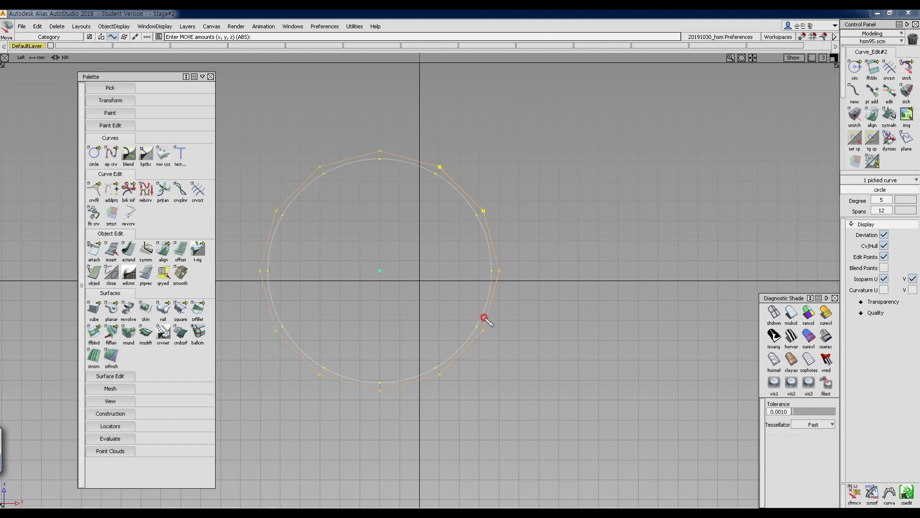
click(484, 209)
mouse_move(155, 178)
mouse_down()
mouse_move(136, 141)
mouse_move(152, 181)
mouse_up()
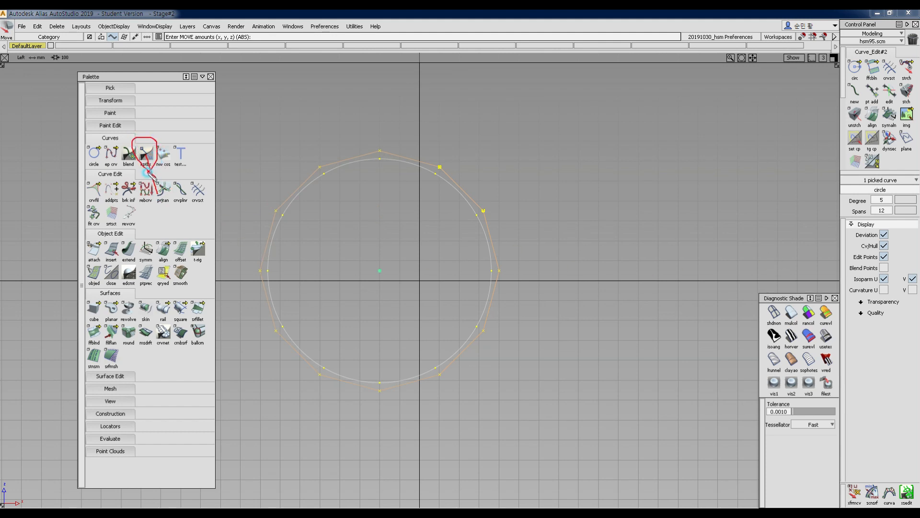
drag(102, 142, 118, 142)
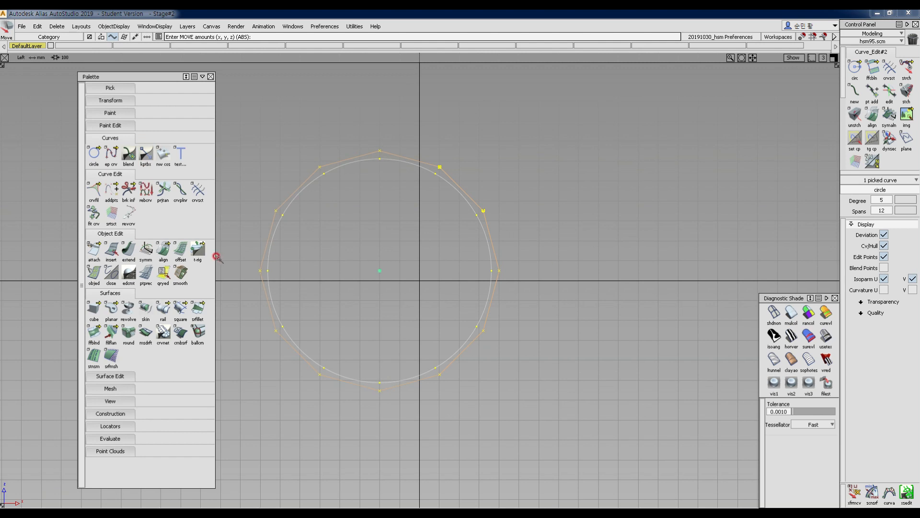
Step: Open the Keypoint Curve Toolbox and place its window beside the Curves tools of the palette
click(144, 154)
click(145, 154)
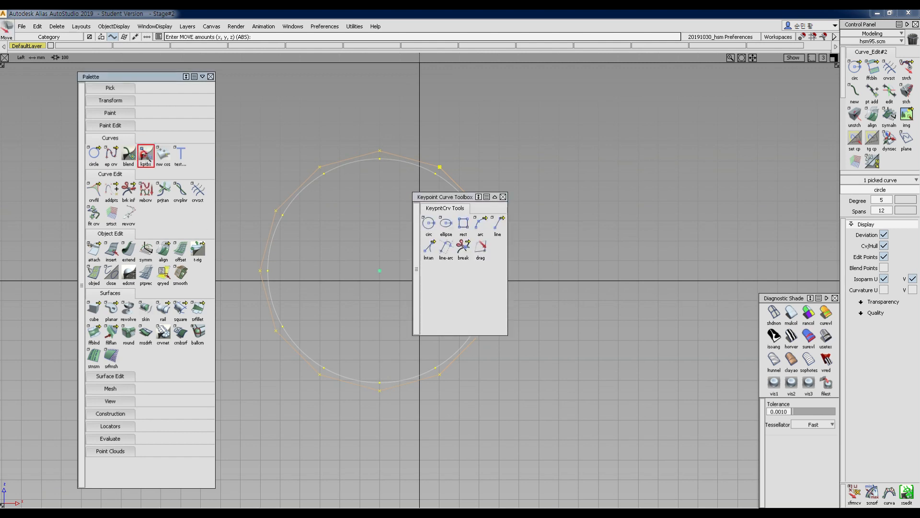
click(145, 153)
drag(434, 194, 257, 84)
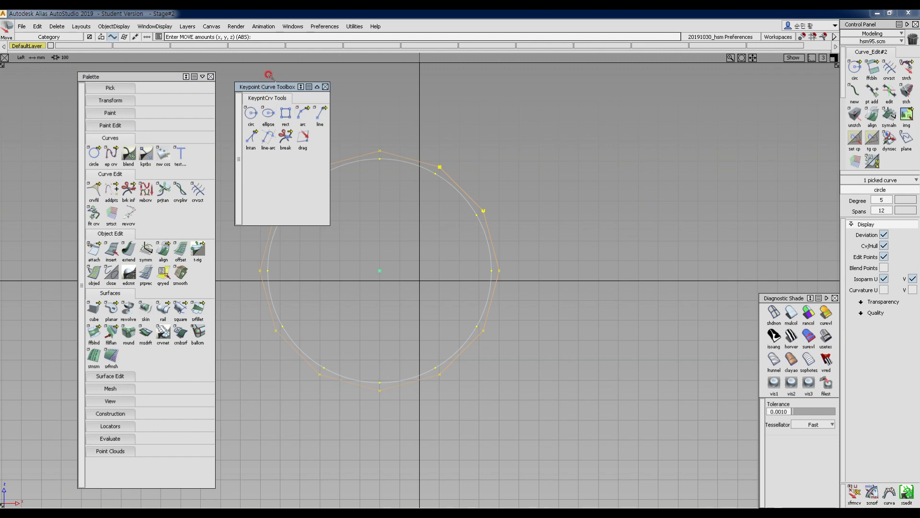
drag(279, 88, 212, 79)
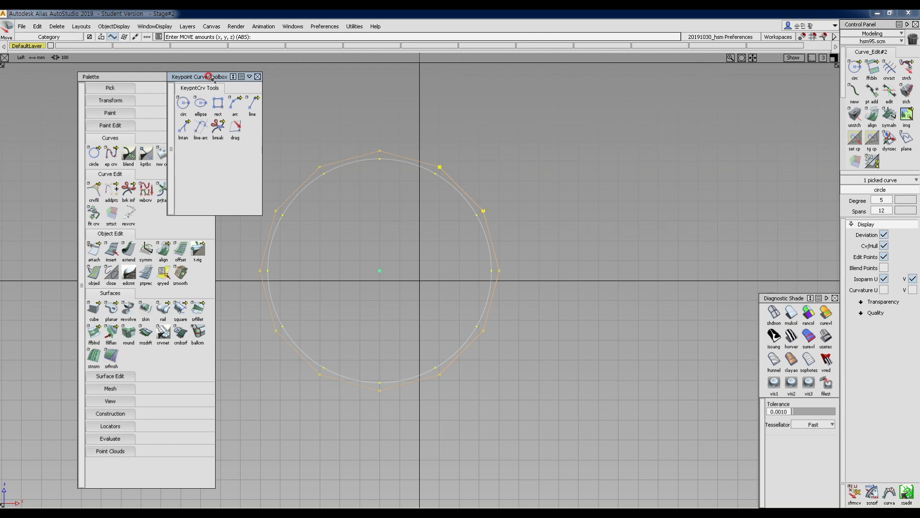
Step: Draw a keypoint circle of similar size to the right of the existing circle
click(185, 103)
click(620, 240)
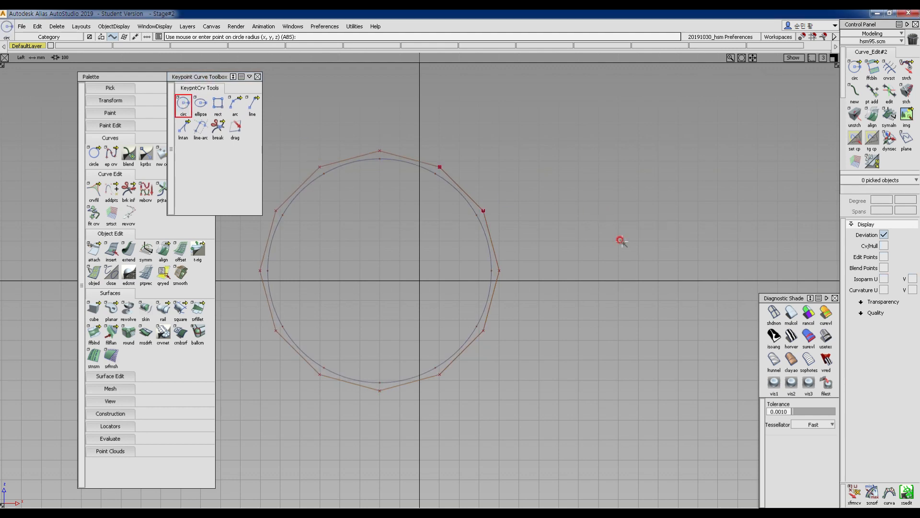
click(600, 363)
alt+shift+middle_drag(570, 314, 481, 316)
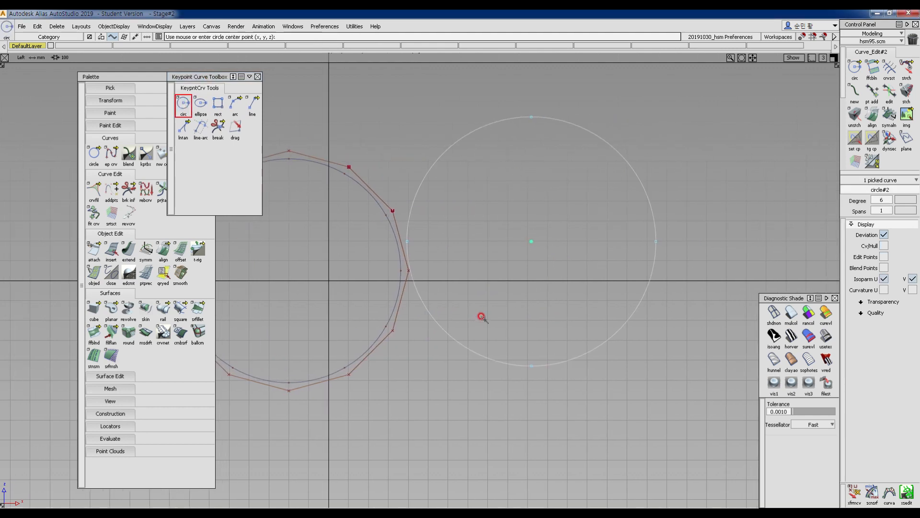
Step: Scale the keypoint circle down to match the size of the standard circle and deselect it
mouse_move(483, 318)
ctrl+shift+right_down()
mouse_move(484, 298)
mouse_move(497, 305)
ctrl+shift+right_up()
drag(496, 313, 533, 333)
ctrl+shift+right_drag(506, 330, 560, 331)
drag(559, 331, 515, 332)
alt+shift+middle_drag(445, 317, 510, 334)
alt+shift+right_drag(511, 333, 557, 322)
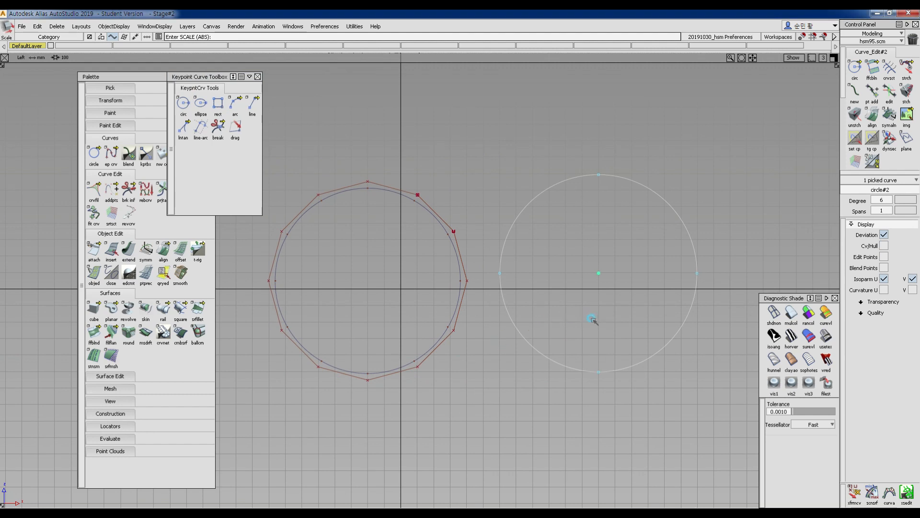
drag(591, 320, 577, 320)
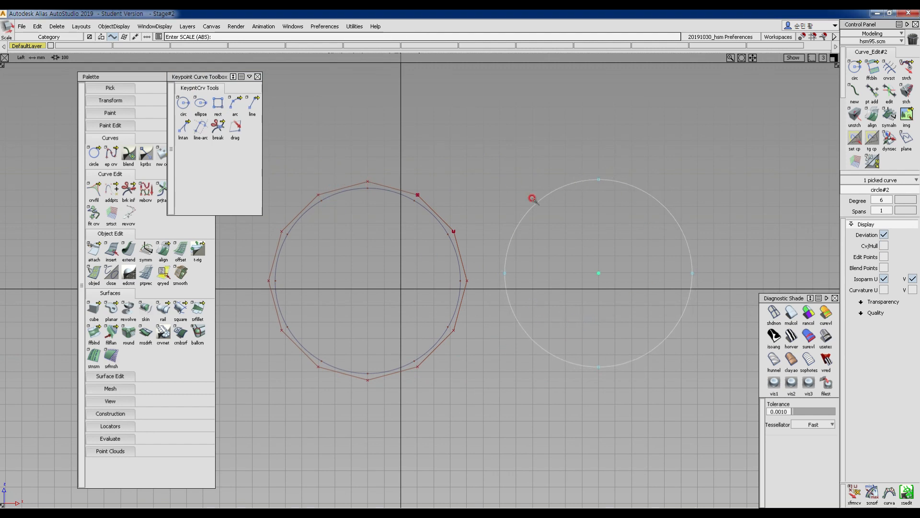
click(693, 272)
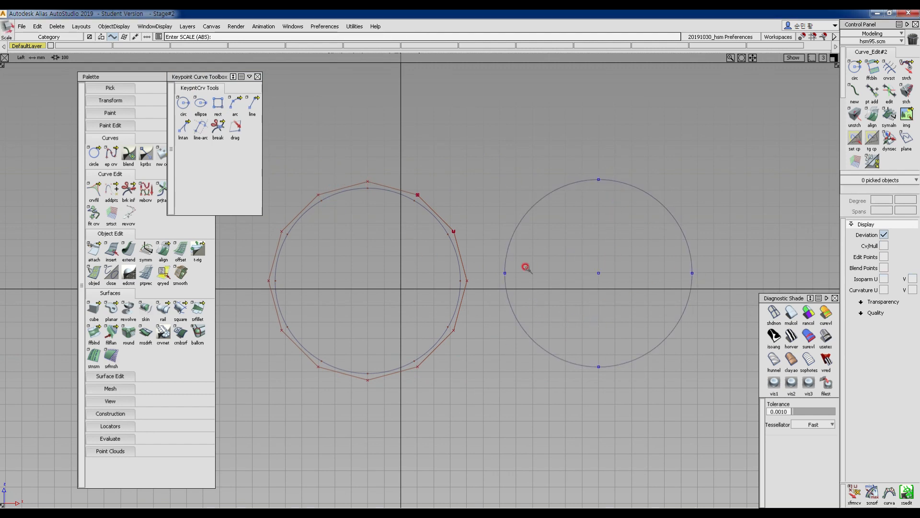
Step: Move the keypoint circle so its center is level with the standard circle's center
ctrl+shift+drag(493, 216, 494, 204)
drag(496, 215, 530, 242)
ctrl+shift+middle_drag(541, 298, 541, 263)
right_drag(541, 264, 542, 271)
middle_drag(551, 275, 541, 275)
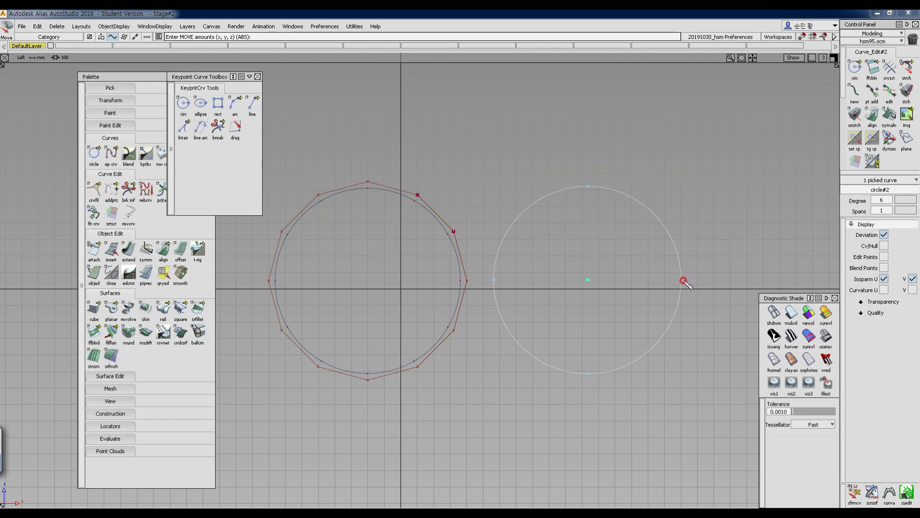
drag(681, 286, 698, 274)
drag(702, 264, 702, 275)
mouse_move(703, 265)
mouse_down()
mouse_move(723, 277)
mouse_move(697, 254)
mouse_move(669, 199)
mouse_move(568, 172)
mouse_move(479, 261)
mouse_move(511, 353)
mouse_move(632, 373)
mouse_move(693, 284)
mouse_up()
mouse_move(693, 283)
mouse_down()
mouse_move(686, 288)
mouse_move(693, 283)
mouse_move(715, 302)
mouse_up()
mouse_move(704, 304)
mouse_down()
mouse_move(718, 309)
mouse_move(671, 274)
mouse_move(692, 285)
mouse_up()
click(729, 311)
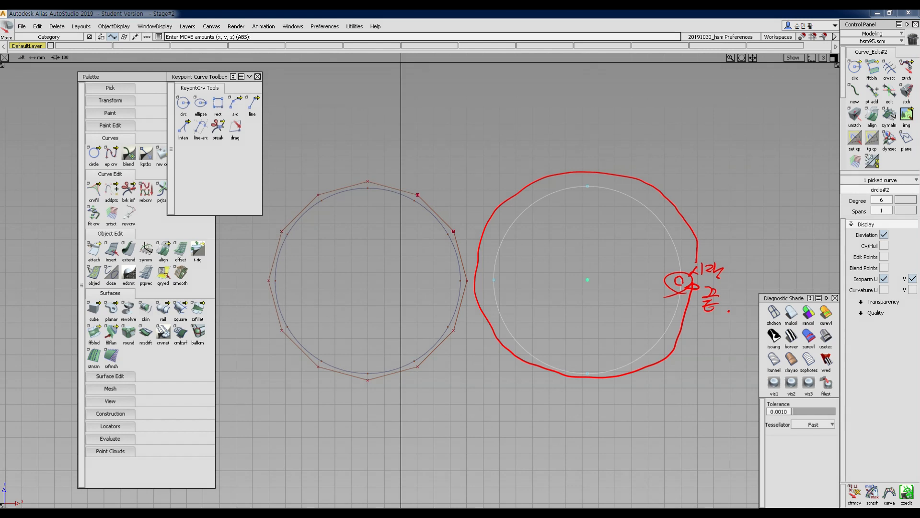
key(Escape)
Step: Examine the keypoint circle at its rightmost keypoint at very high magnification to check where its start and end meet
alt+shift+click(617, 258)
alt+shift+middle_drag(635, 264, 494, 262)
alt+shift+click(531, 269)
mouse_move(601, 334)
alt+shift+right_down()
mouse_move(647, 248)
mouse_move(698, 199)
mouse_move(610, 312)
mouse_move(526, 363)
mouse_move(642, 189)
alt+shift+right_up()
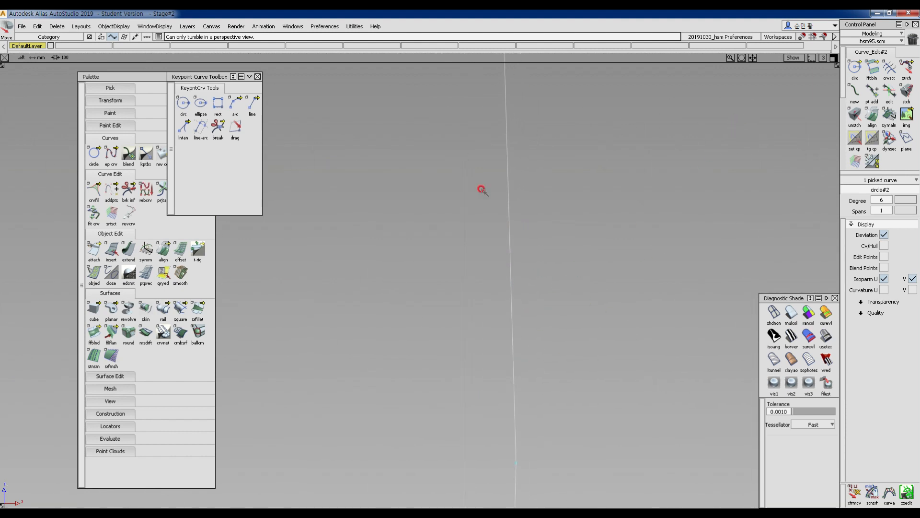
mouse_move(432, 304)
alt+shift+right_down()
mouse_move(510, 234)
mouse_move(559, 216)
alt+shift+right_up()
alt+shift+middle_drag(565, 265, 300, 241)
alt+shift+right_drag(427, 293, 497, 263)
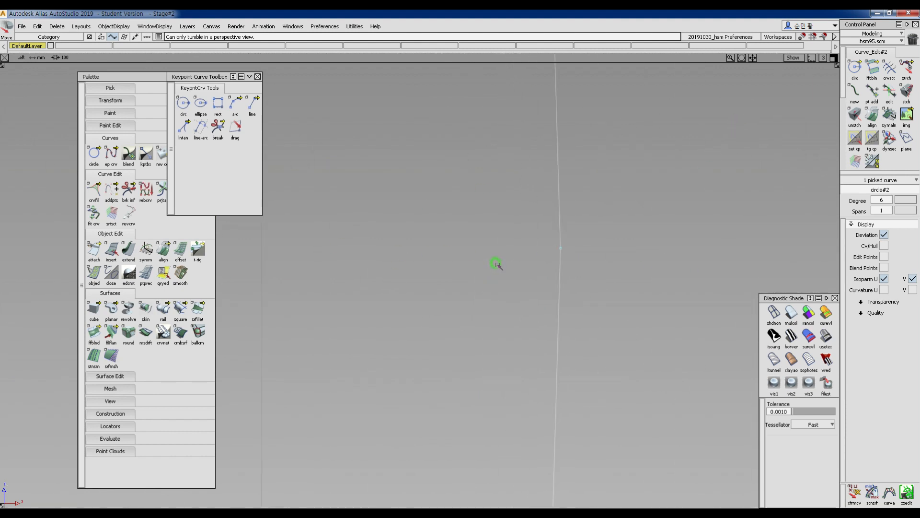
alt+shift+middle_click(559, 244)
alt+shift+click(558, 245)
mouse_move(583, 433)
alt+shift+right_down()
mouse_move(713, 156)
mouse_move(665, 259)
alt+shift+right_up()
alt+shift+middle_drag(567, 342, 541, 322)
alt+shift+right_drag(552, 364, 633, 270)
alt+shift+middle_drag(605, 287, 561, 187)
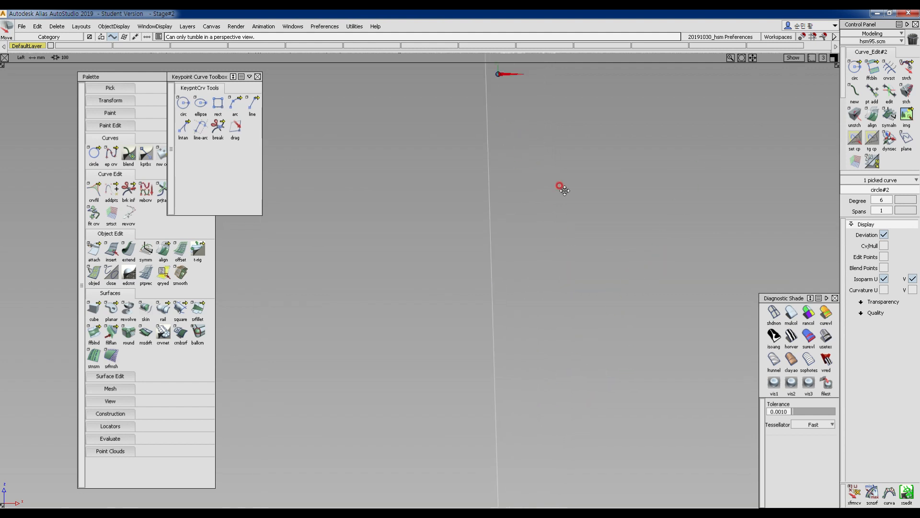
alt+shift+middle_drag(484, 355, 482, 220)
mouse_move(462, 427)
alt+shift+right_down()
mouse_move(570, 281)
mouse_move(639, 282)
mouse_move(489, 299)
alt+shift+right_up()
alt+shift+middle_drag(488, 300, 310, 353)
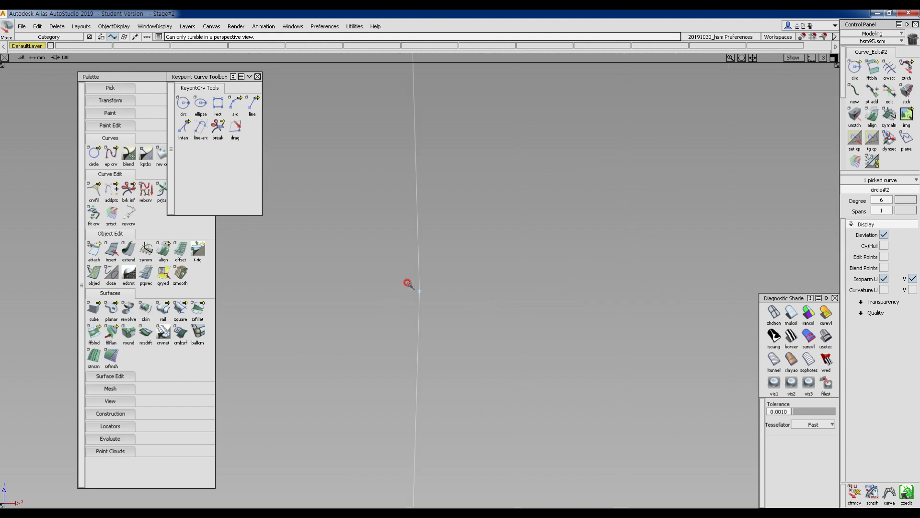
alt+shift+right_drag(442, 347, 474, 280)
alt+shift+right_drag(500, 229, 554, 157)
alt+shift+middle_drag(429, 392, 446, 300)
alt+shift+right_drag(429, 437, 522, 271)
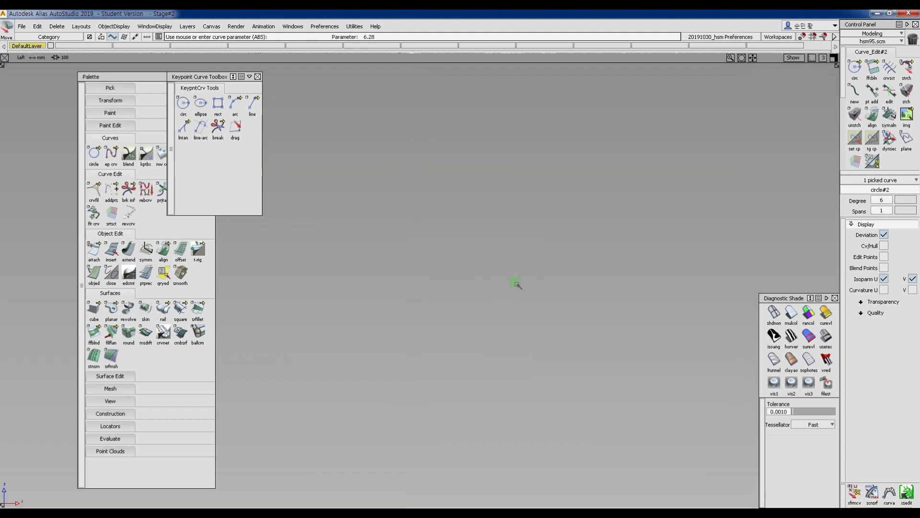
ctrl+shift+right_drag(456, 314, 453, 372)
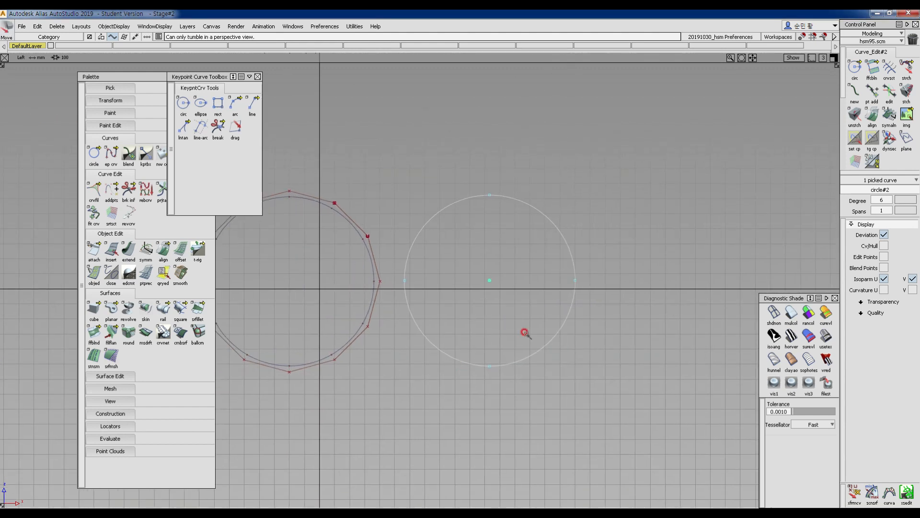
Step: Draw two keypoint lines from one shared corner inside the keypoint circle, one crossing its right side and one straight down
alt+shift+right_drag(617, 306, 544, 418)
alt+shift+click(560, 281)
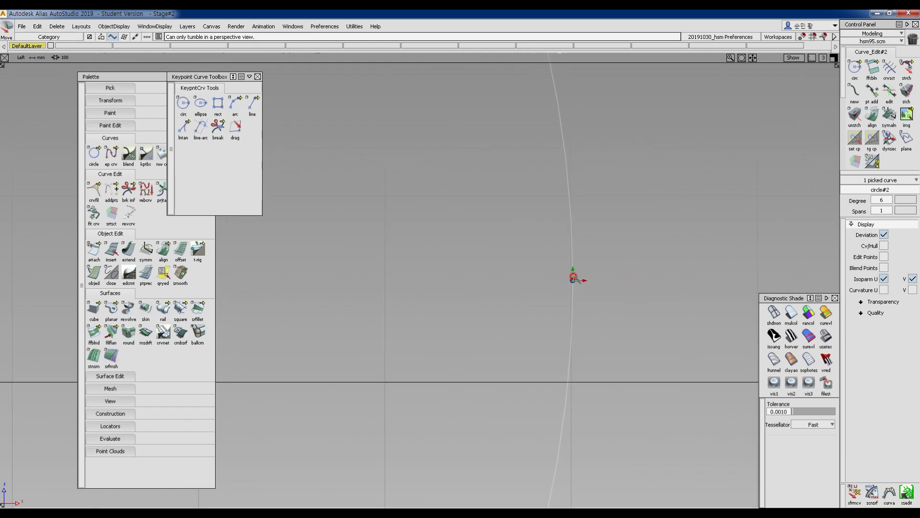
alt+shift+drag(574, 278, 427, 454)
alt+shift+right_drag(583, 326, 496, 407)
ctrl+shift+middle_drag(453, 260, 431, 270)
click(440, 254)
click(601, 250)
ctrl+shift+middle_drag(433, 305, 441, 253)
ctrl+shift+middle_drag(454, 240, 436, 250)
click(439, 255)
right_click(436, 405)
ctrl+shift+middle_drag(508, 422, 498, 301)
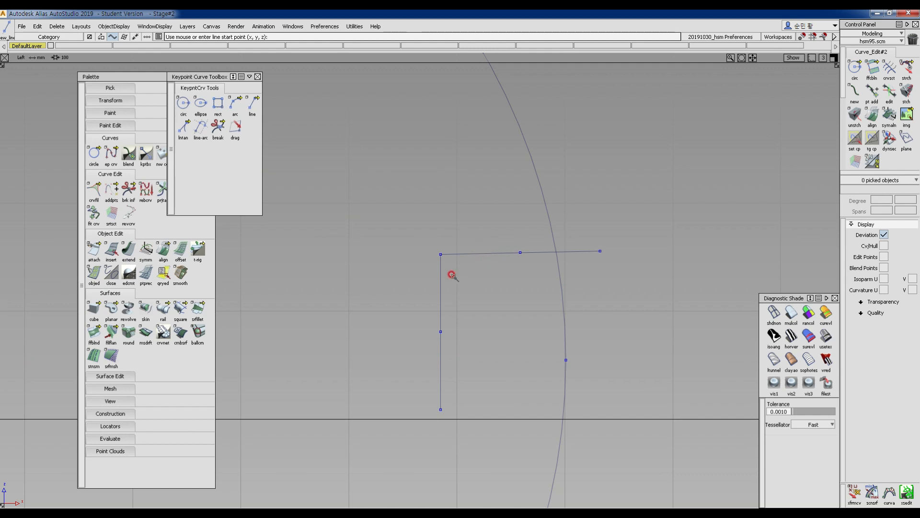
Step: Examine the shared corner of the two keypoint lines at very high magnification to check whether their ends meet
alt+shift+click(440, 255)
alt+shift+right_drag(480, 325, 536, 261)
alt+shift+click(344, 265)
alt+shift+right_drag(401, 408, 476, 206)
alt+shift+middle_drag(294, 252, 328, 368)
alt+shift+right_drag(422, 398, 501, 219)
alt+shift+middle_drag(427, 209, 430, 458)
alt+shift+middle_drag(419, 252, 433, 354)
alt+shift+right_drag(452, 399, 586, 189)
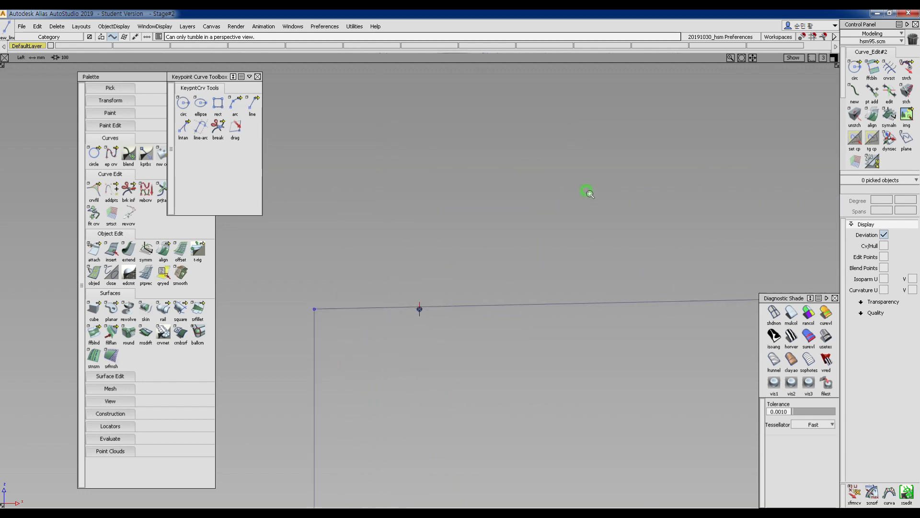
mouse_move(456, 341)
alt+shift+right_down()
mouse_move(481, 260)
mouse_move(510, 223)
alt+shift+right_up()
alt+shift+middle_drag(283, 342, 672, 303)
alt+shift+middle_drag(521, 317, 360, 349)
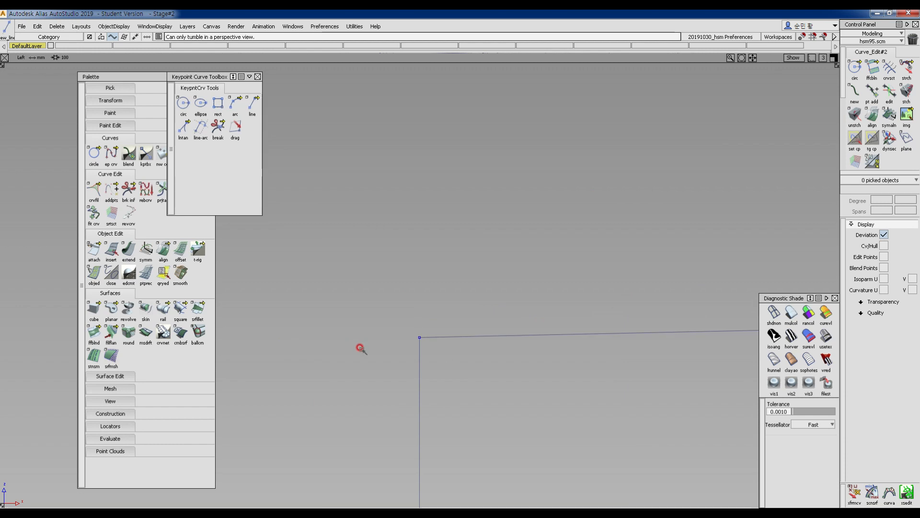
alt+shift+click(417, 336)
mouse_move(433, 447)
alt+shift+right_down()
mouse_move(454, 435)
mouse_move(513, 302)
alt+shift+right_up()
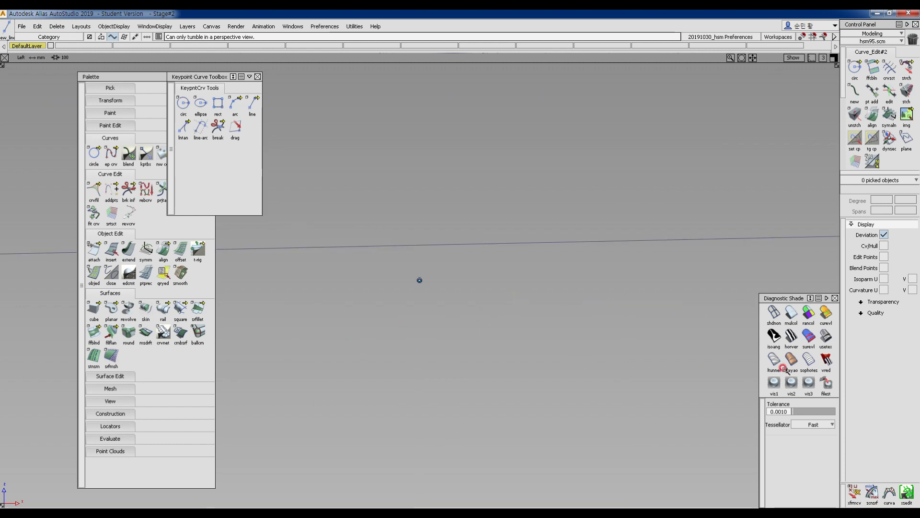
alt+shift+middle_drag(363, 325, 799, 347)
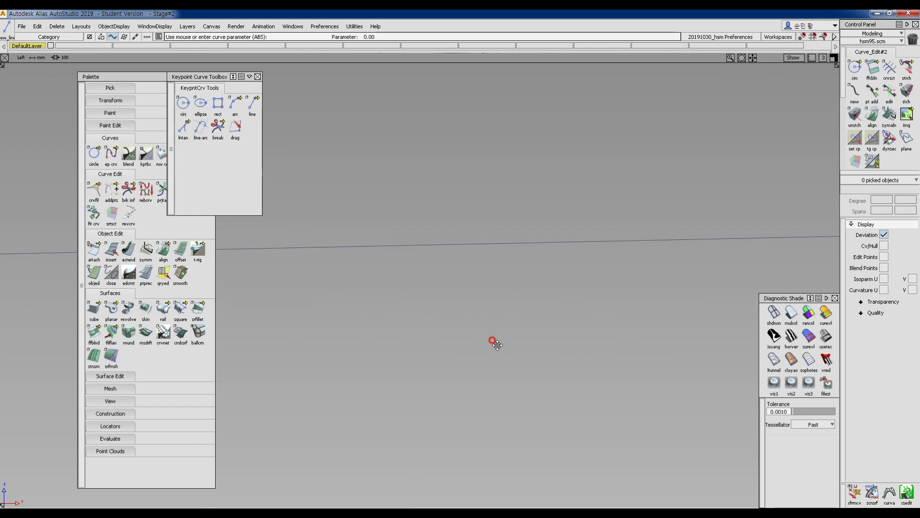
alt+shift+right_drag(493, 341, 441, 351)
mouse_move(678, 351)
alt+shift+right_down()
mouse_move(487, 380)
mouse_move(509, 335)
alt+shift+right_up()
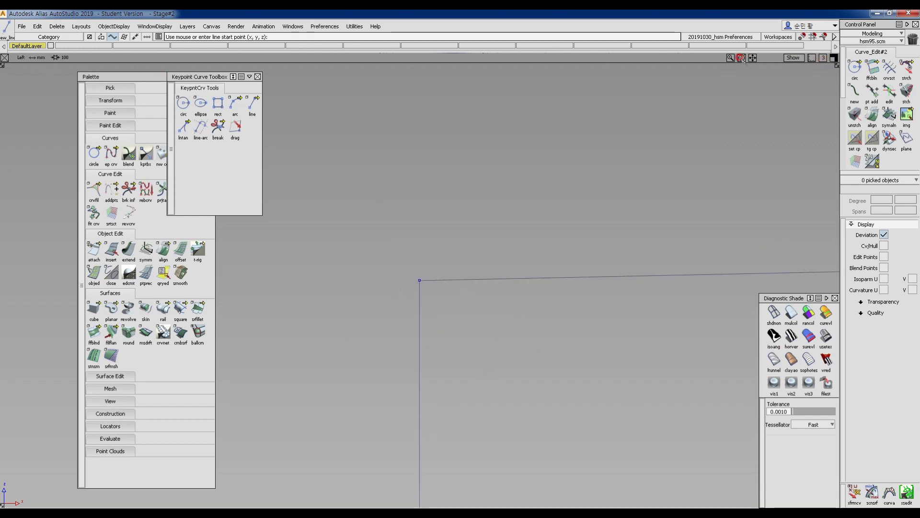
Step: Open a magnifier view on the lines' shared corner, adjust the area it covers, and close it
click(730, 58)
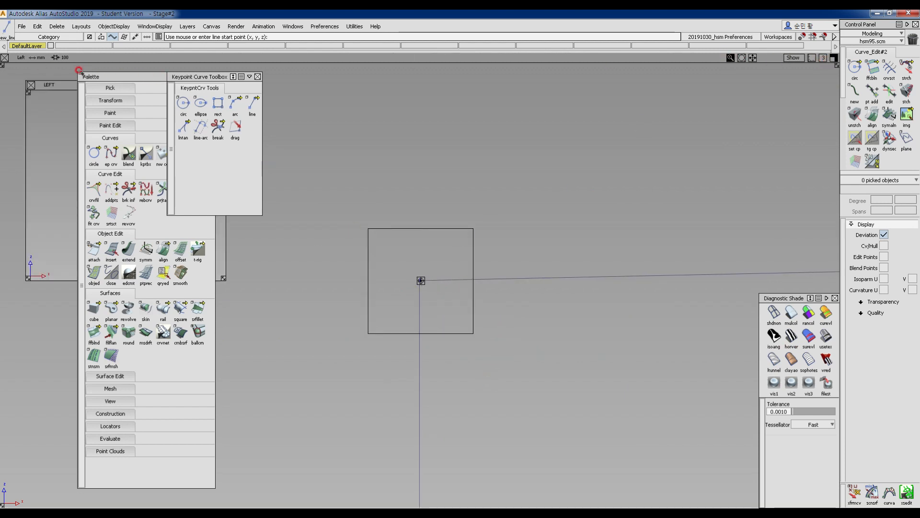
drag(55, 84, 563, 153)
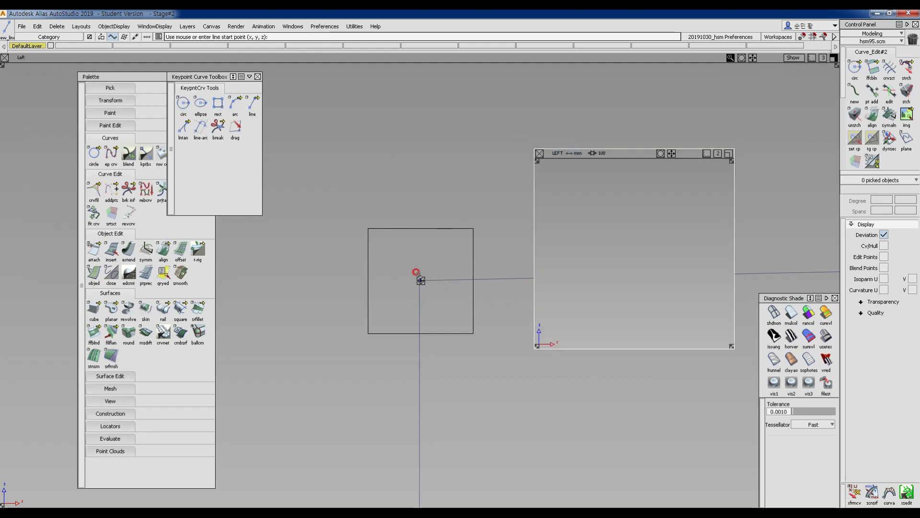
click(421, 281)
alt+shift+click(651, 237)
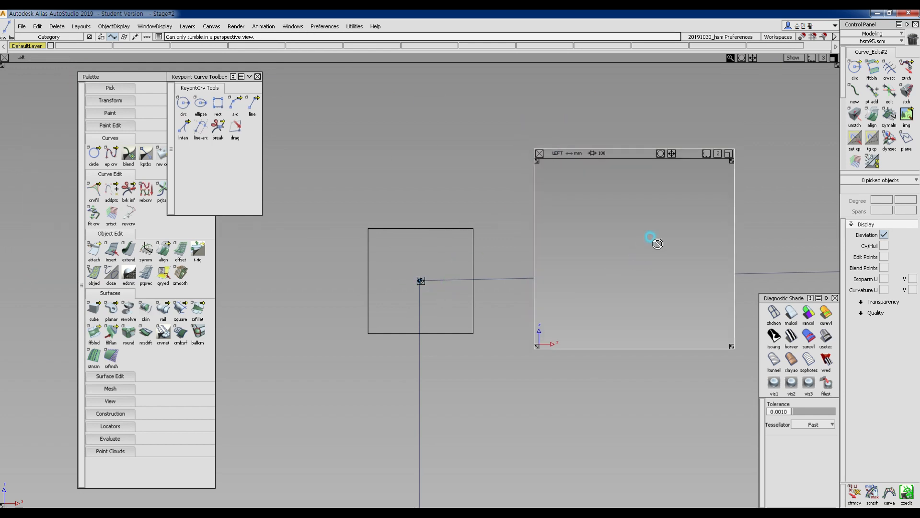
mouse_move(597, 272)
alt+shift+middle_down()
mouse_move(649, 236)
mouse_move(587, 277)
mouse_move(597, 273)
alt+shift+middle_up()
alt+shift+click(438, 310)
click(438, 308)
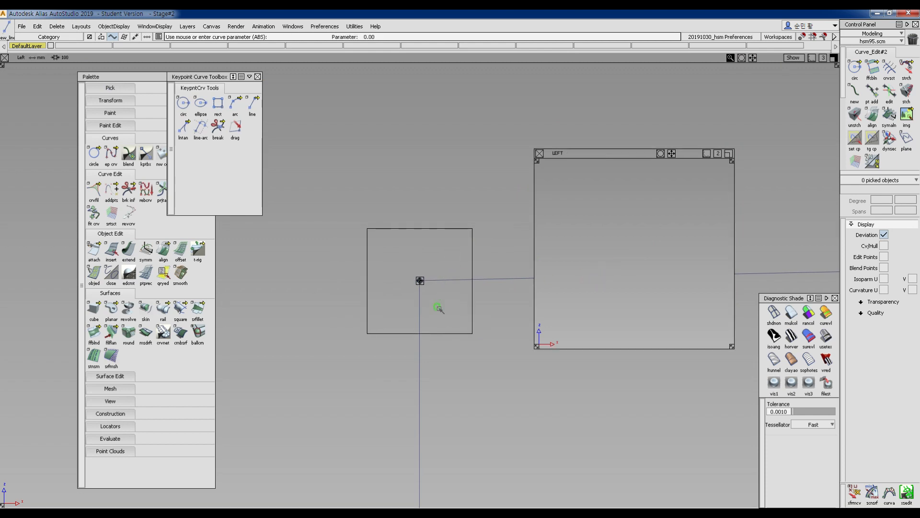
drag(456, 264, 754, 164)
click(655, 179)
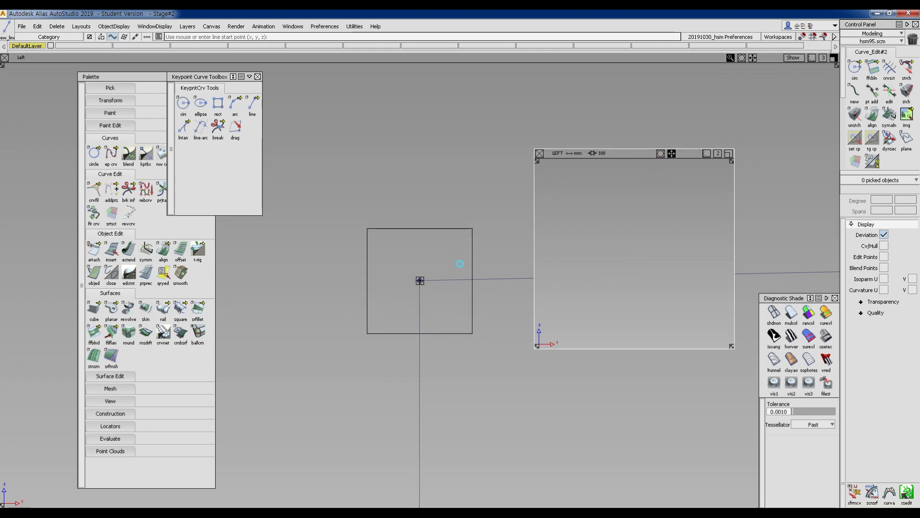
alt+shift+click(660, 306)
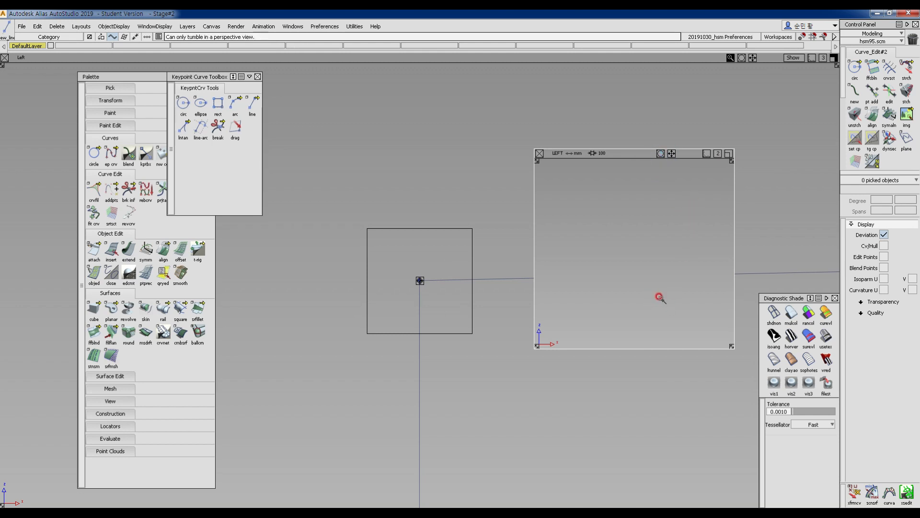
alt+shift+right_drag(659, 297, 681, 258)
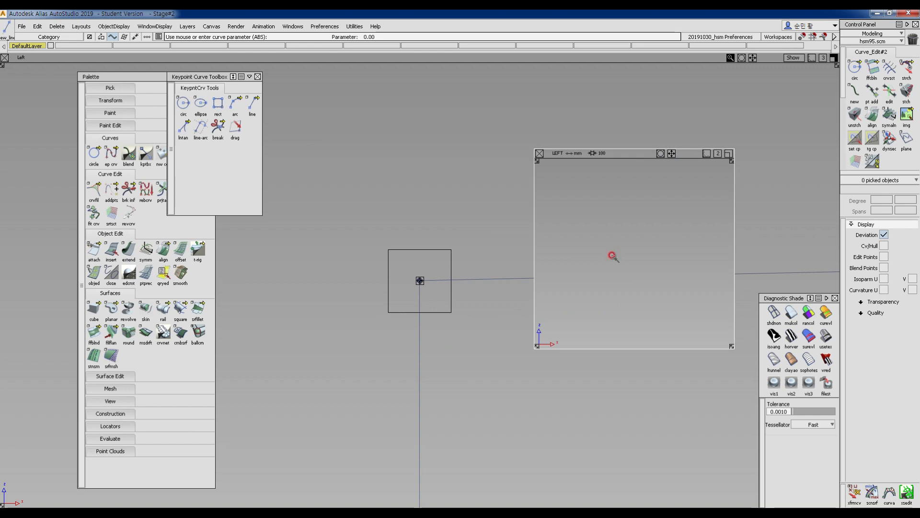
alt+shift+middle_drag(660, 235, 664, 256)
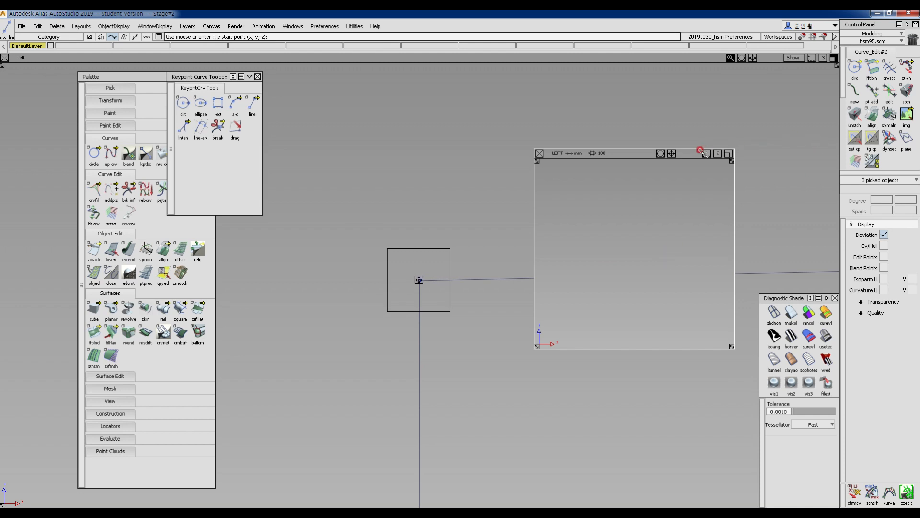
click(538, 153)
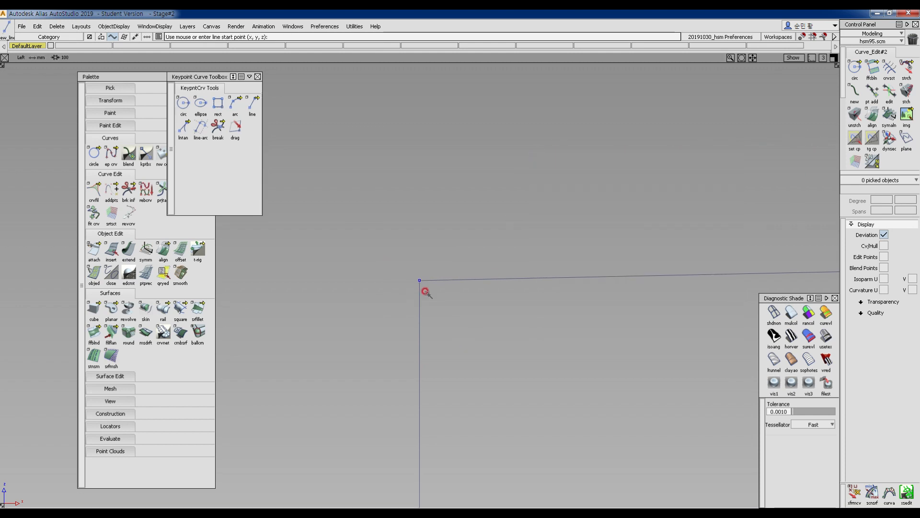
Step: Delete the two keypoint lines drawn at the right side of the keypoint circle
click(413, 276)
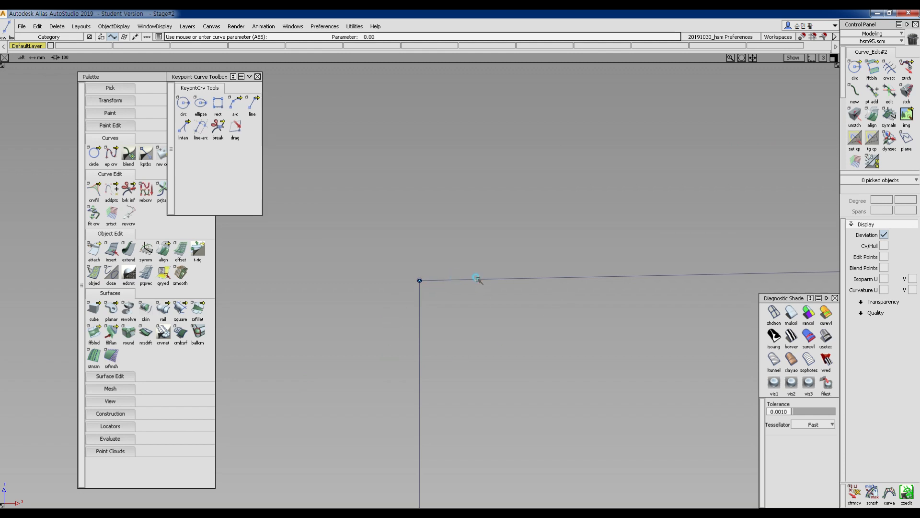
ctrl+shift+right_drag(477, 300, 476, 358)
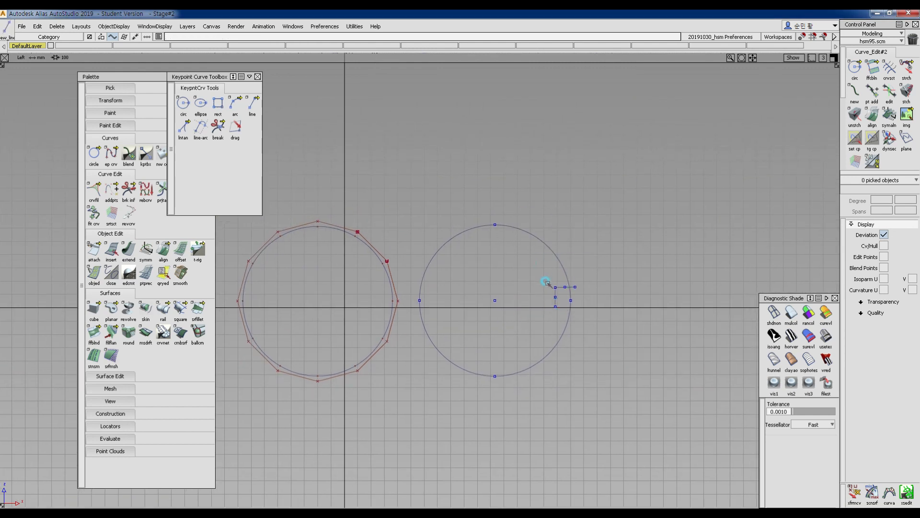
ctrl+shift+drag(536, 266, 551, 286)
click(552, 286)
key(Delete)
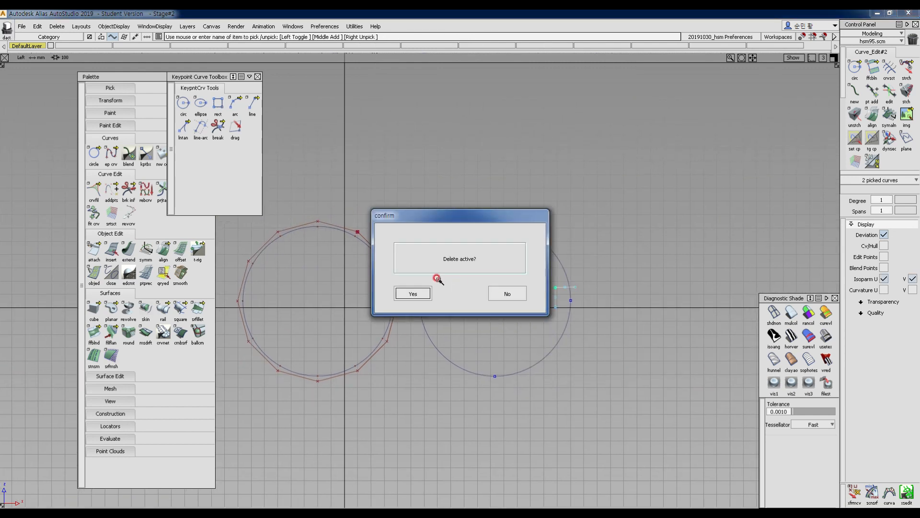
click(414, 293)
Step: Draw a horizontal degree 3 edit point curve above the keypoint circle
ctrl+shift+drag(485, 123, 430, 129)
click(431, 130)
middle_click(599, 164)
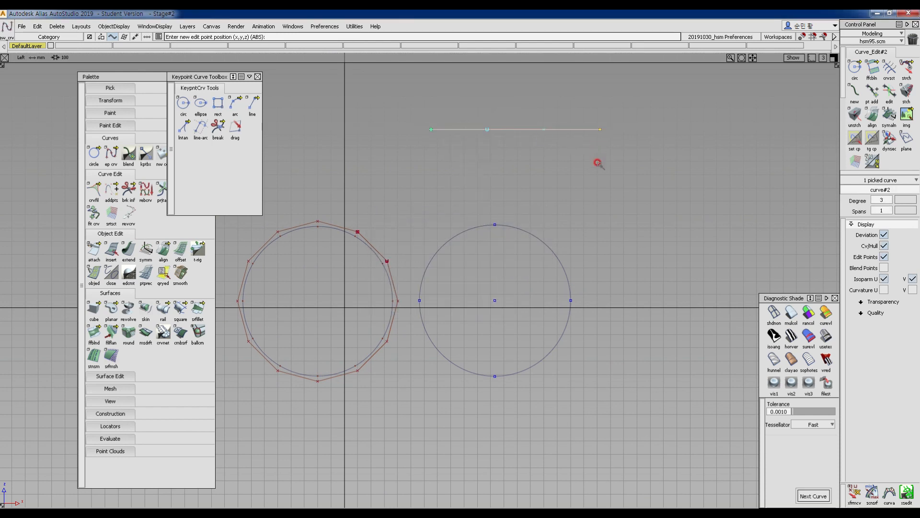
ctrl+shift+drag(509, 211, 511, 164)
Step: Draw a horizontal keypoint line of similar length just below the edit point curve
ctrl+shift+drag(444, 153, 422, 163)
click(434, 158)
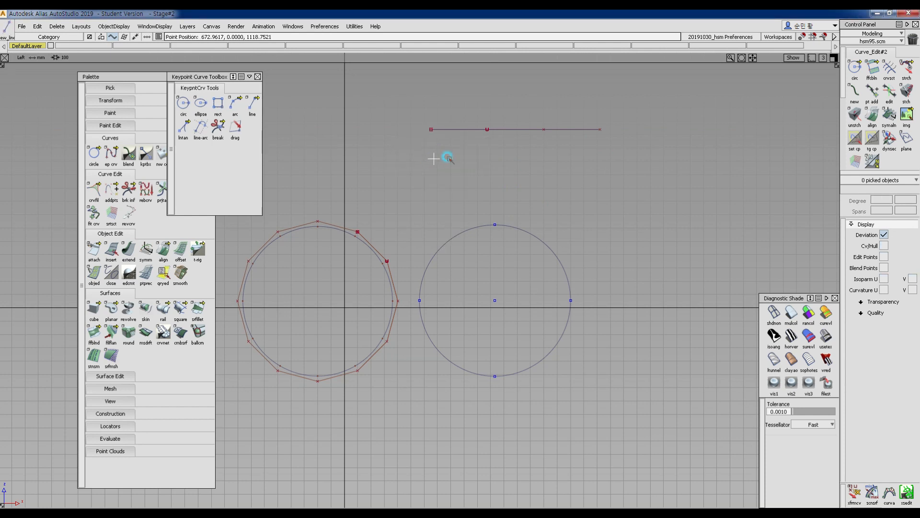
middle_click(607, 173)
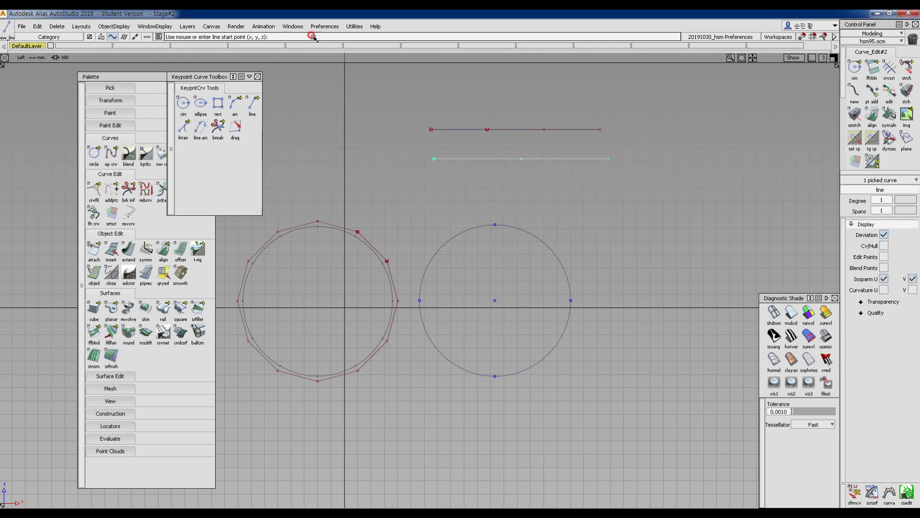
Step: Open the Information Window for the selected keypoint line
click(294, 26)
click(309, 73)
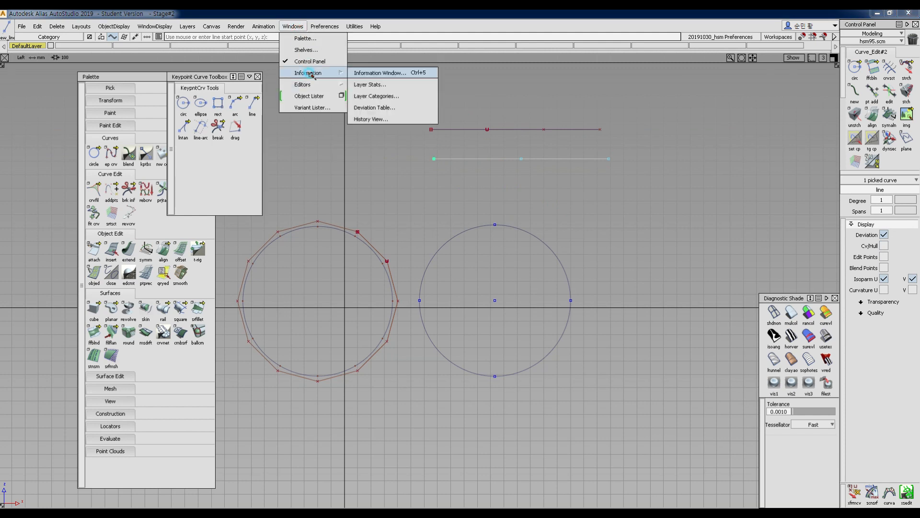
click(369, 73)
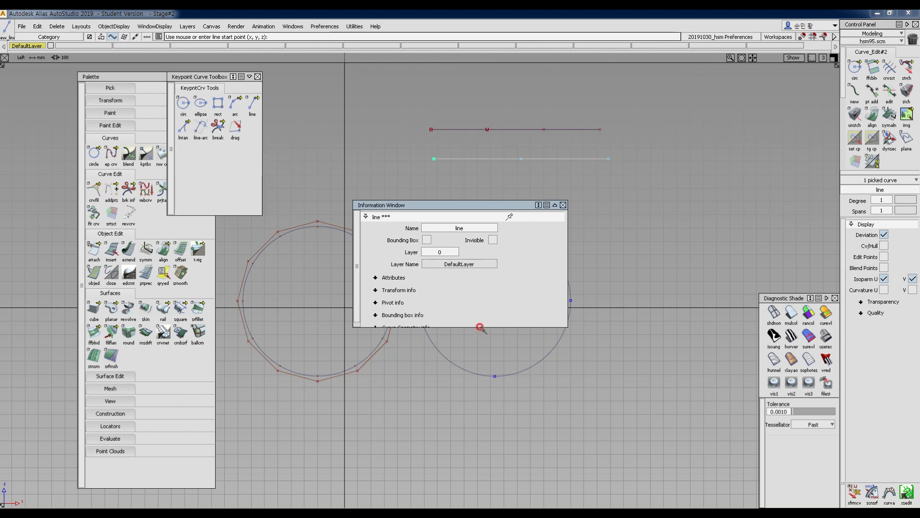
Step: Enlarge the Information Window, expand the keypoint line's attributes and set its length to 1000 mm
drag(482, 327, 482, 500)
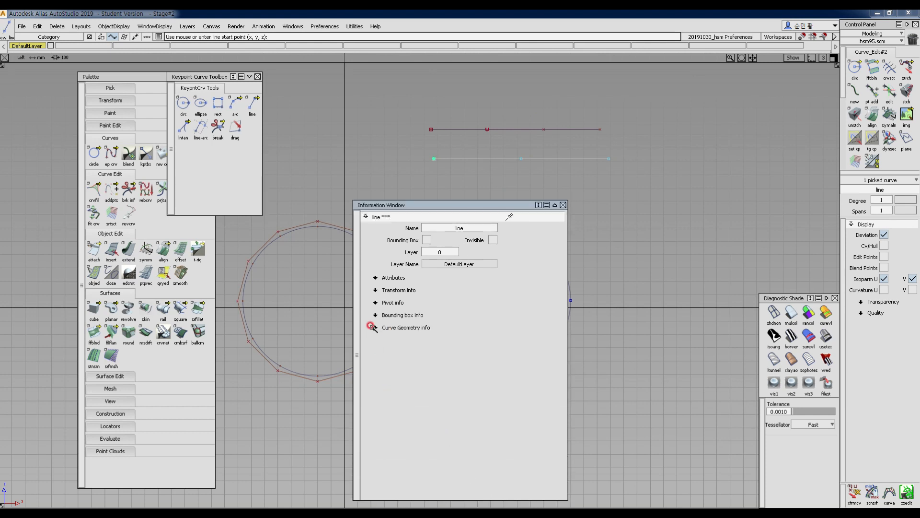
click(387, 277)
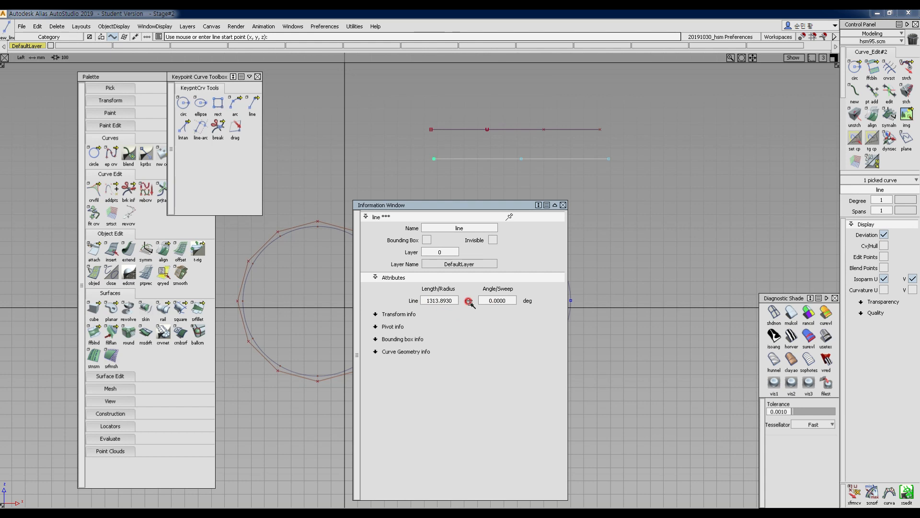
drag(453, 301, 400, 301)
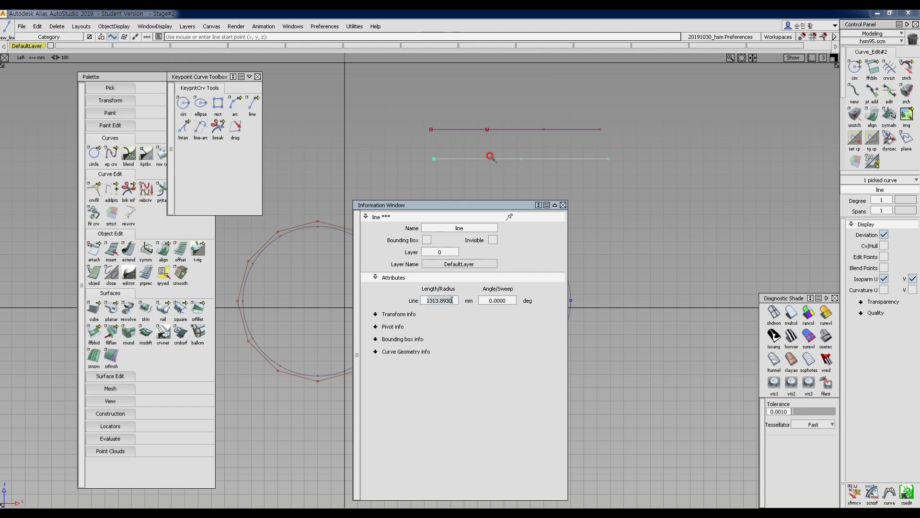
text(000)
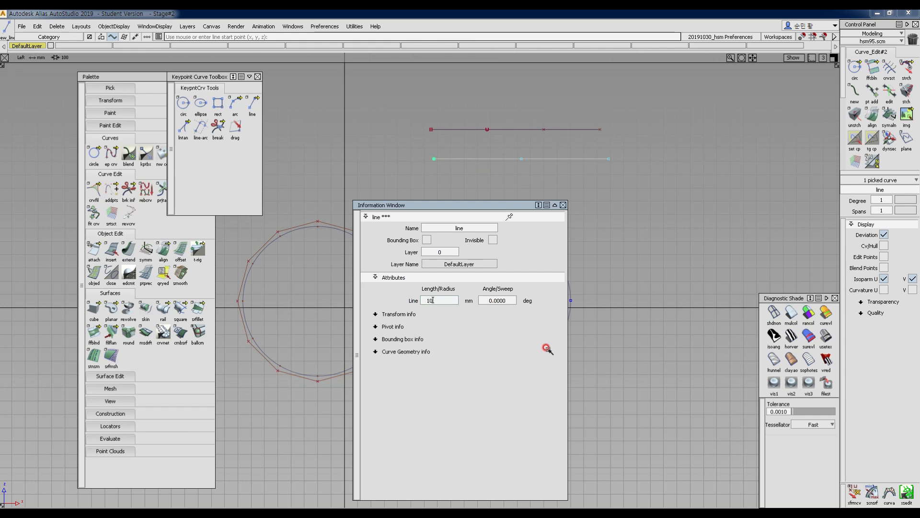
key(Return)
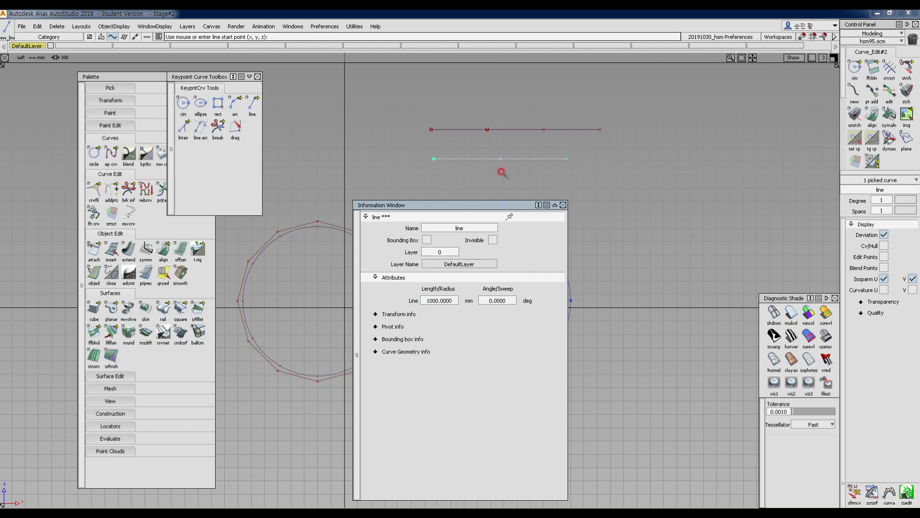
Step: Set the keypoint line's length to 1500 mm
text(2000)
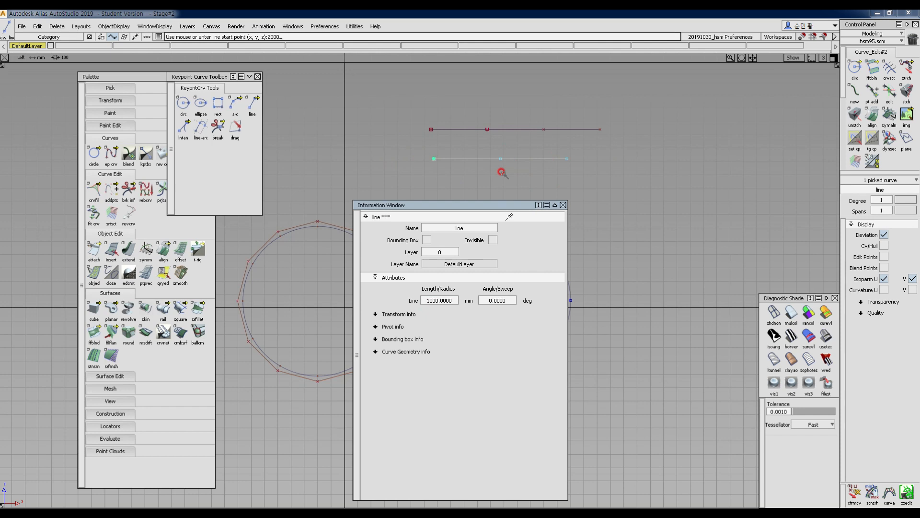
click(452, 300)
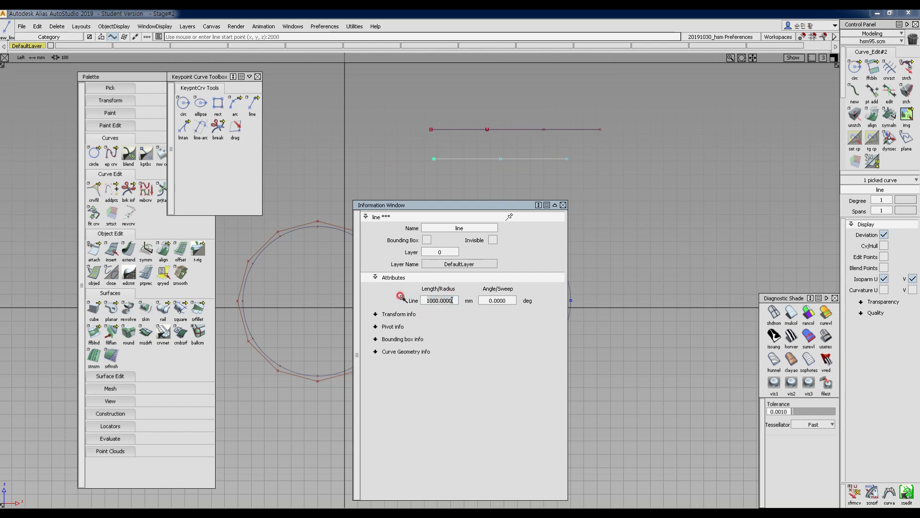
text(1500)
key(Return)
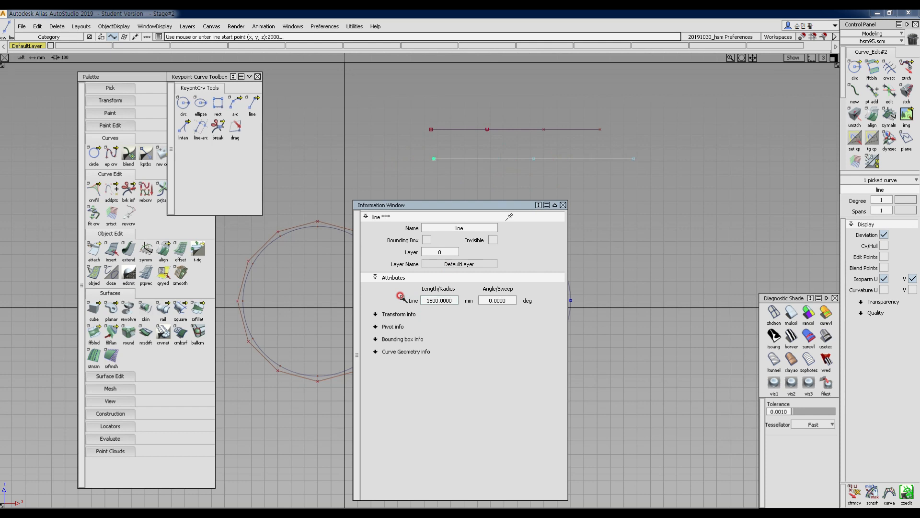
Step: Lengthen the edit point curve horizontally by moving its right end CV outward, then try raising that CV and undo the raise
ctrl+shift+drag(522, 211, 520, 123)
click(522, 132)
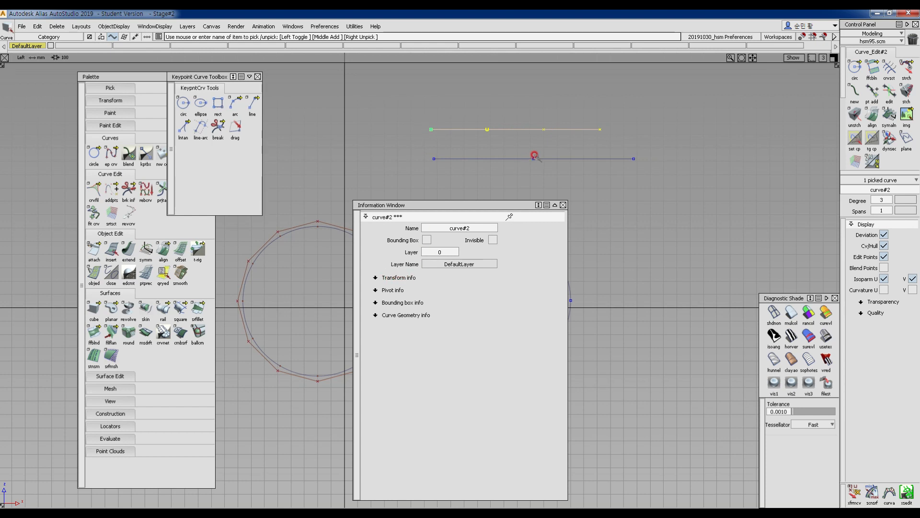
click(587, 126)
ctrl+shift+drag(571, 120, 633, 105)
middle_drag(632, 105, 691, 128)
right_drag(691, 128, 693, 101)
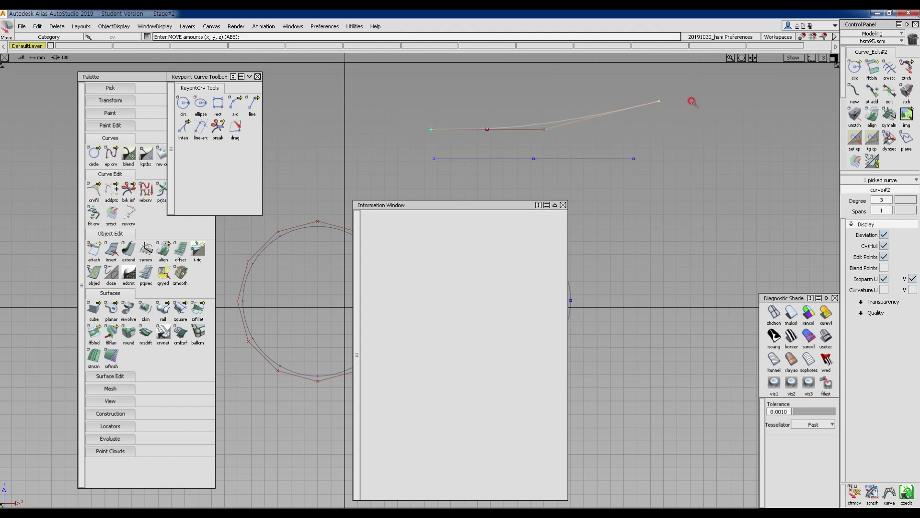
key(ctrl+z)
Step: Pick the keypoint line below the edit point curve and set its length to 200 mm
ctrl+shift+drag(638, 132, 578, 146)
drag(573, 149, 590, 184)
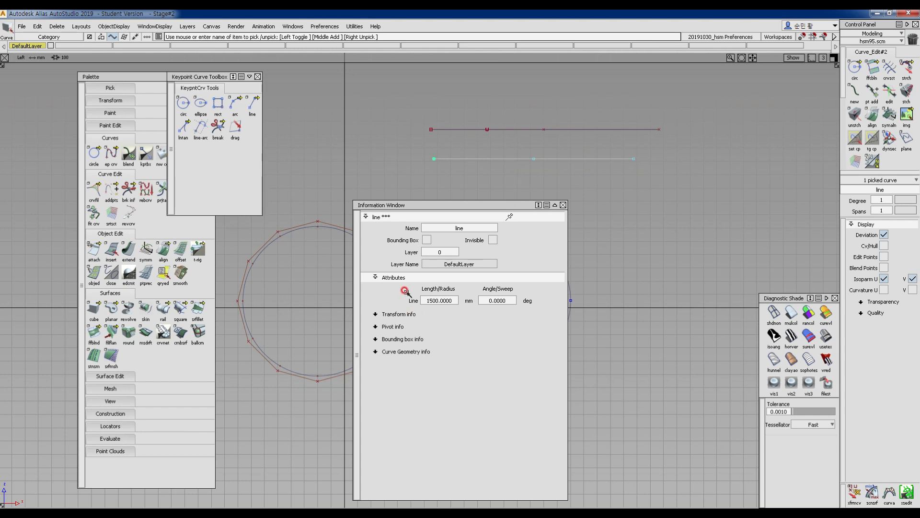
click(440, 300)
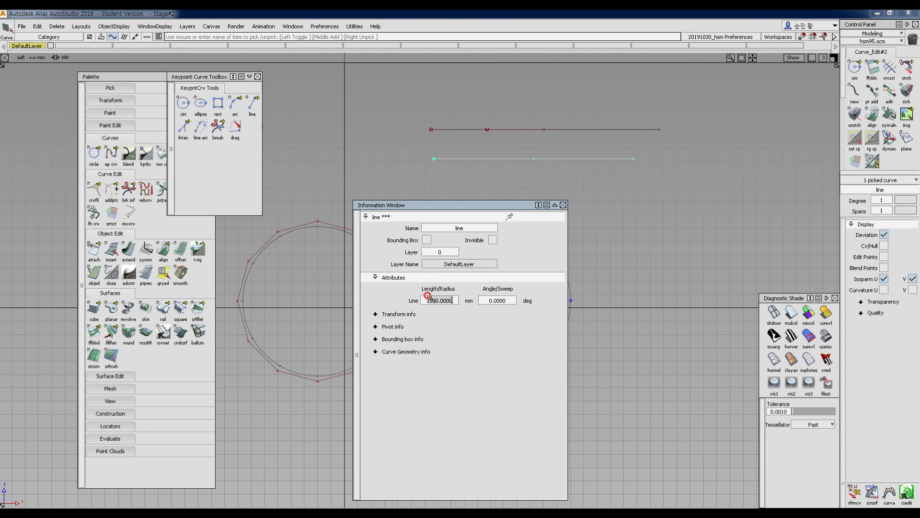
drag(453, 300, 399, 301)
text(200)
key(Return)
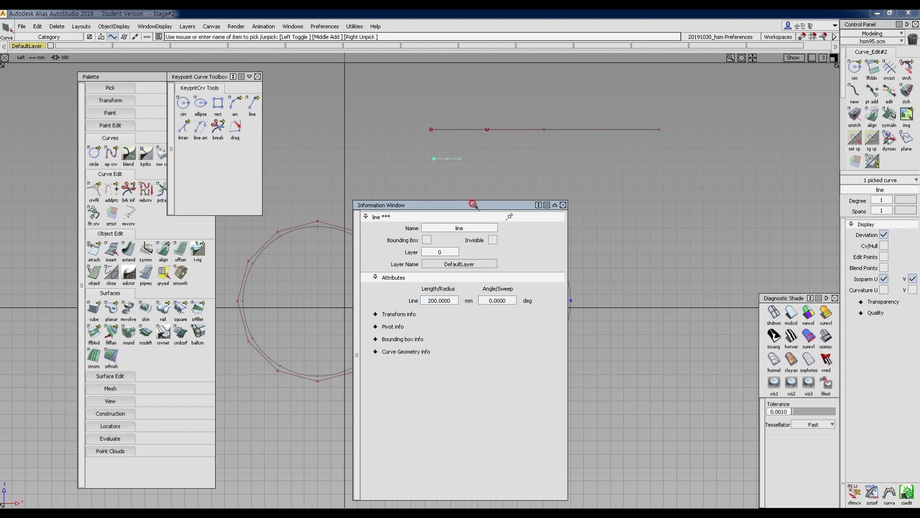
Step: Move the Information Window clear of the circles and pick the keypoint circle to inspect its radius and sweep attributes
drag(484, 204, 728, 143)
alt+shift+middle_drag(409, 276, 325, 262)
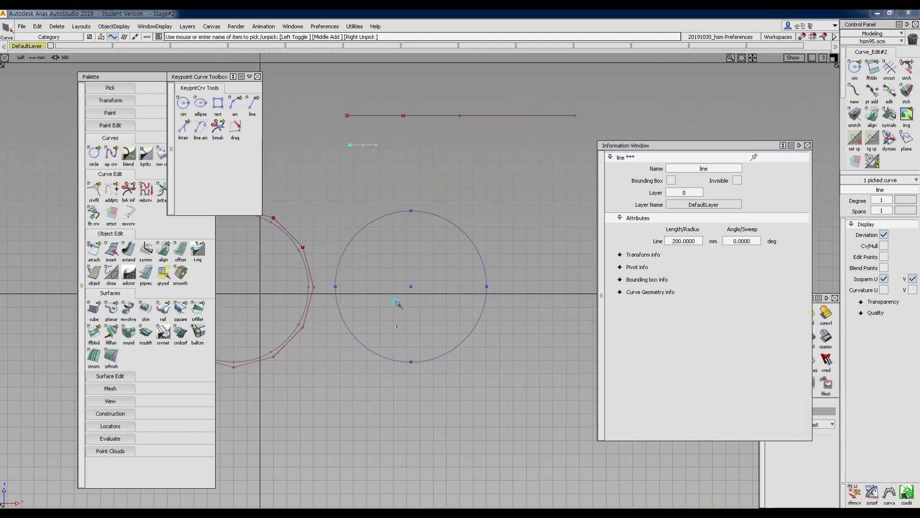
ctrl+shift+drag(398, 304, 385, 200)
ctrl+shift+drag(379, 234, 378, 189)
drag(377, 183, 415, 291)
click(637, 218)
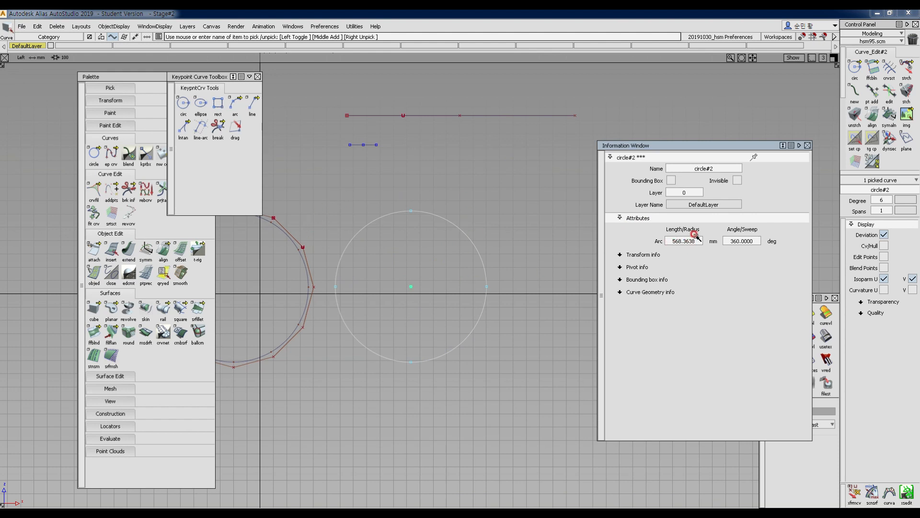
Step: Draw a horizontal keypoint line about 568 mm long from the keypoint circle's centre to its right keypoint
click(441, 264)
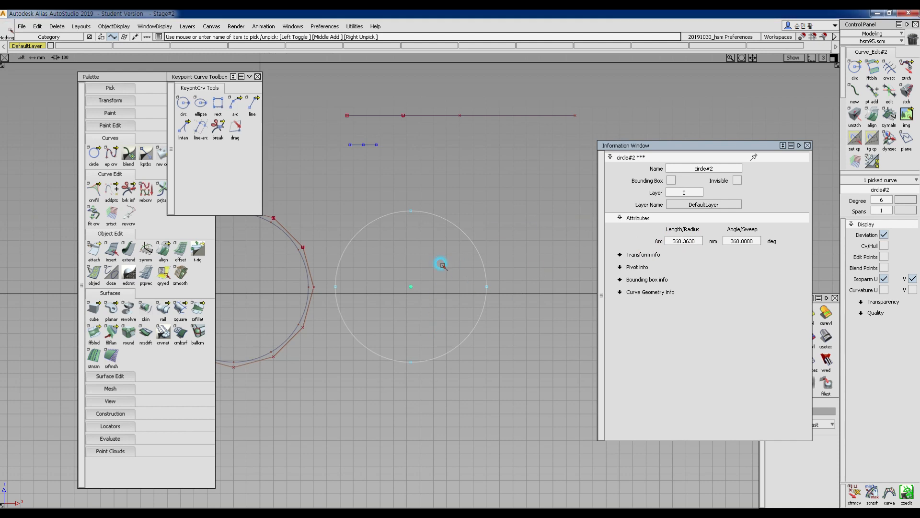
ctrl+shift+drag(441, 266, 433, 277)
ctrl+click(450, 278)
ctrl+click(487, 281)
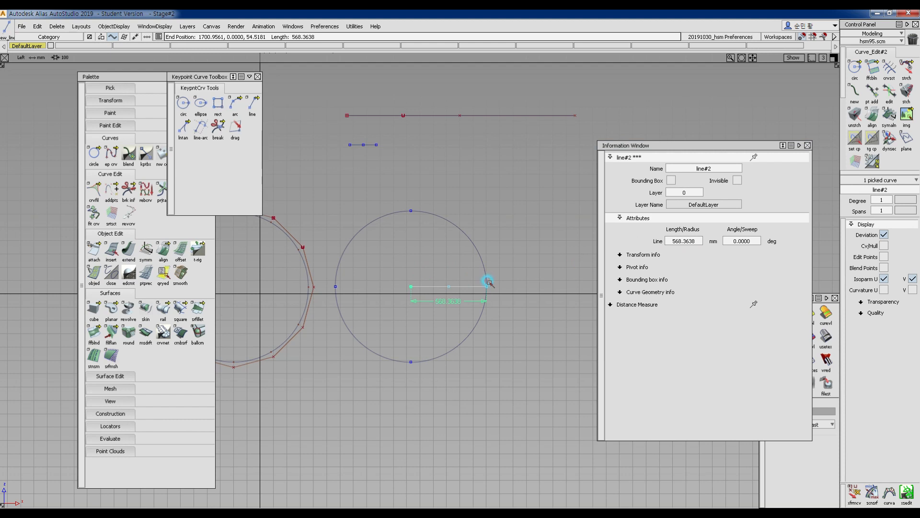
Step: Pick the keypoint circle and the radial line, separately and together, to compare the circle's radius with the line's length
mouse_move(460, 316)
ctrl+shift+mouse_down()
mouse_move(462, 261)
mouse_move(436, 242)
mouse_move(431, 182)
mouse_move(468, 200)
ctrl+shift+mouse_up()
click(470, 230)
drag(470, 203, 441, 247)
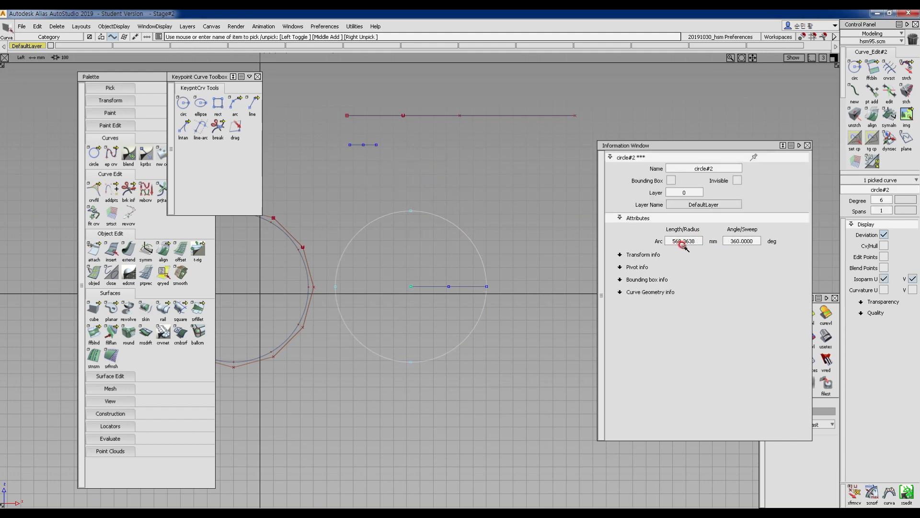
ctrl+shift+drag(451, 306, 443, 248)
ctrl+shift+drag(426, 256, 461, 302)
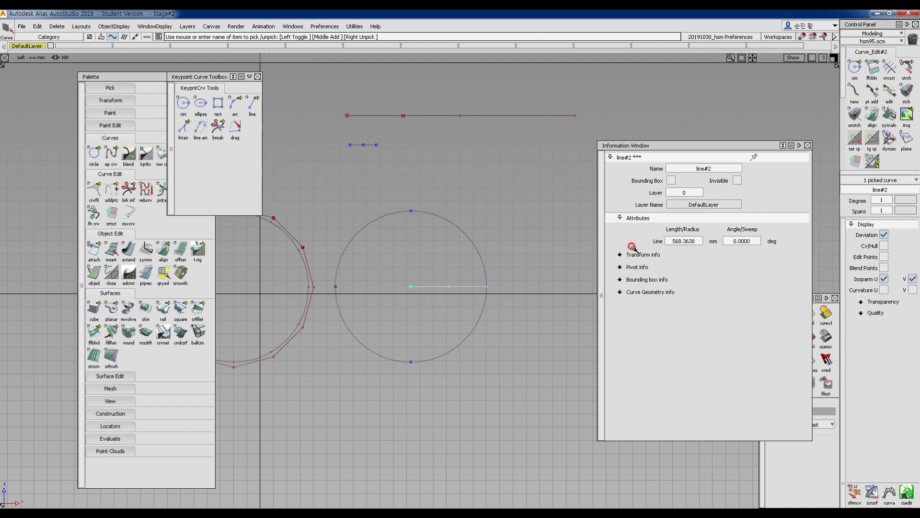
click(377, 212)
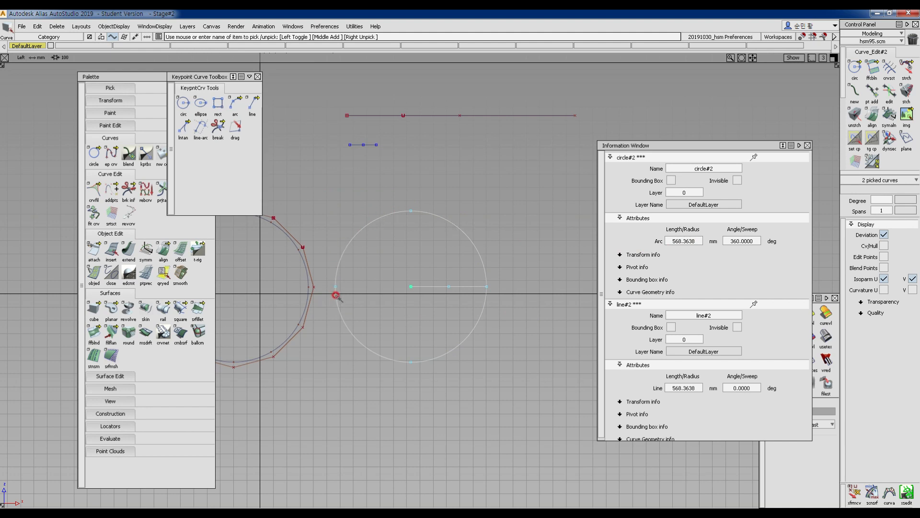
click(695, 241)
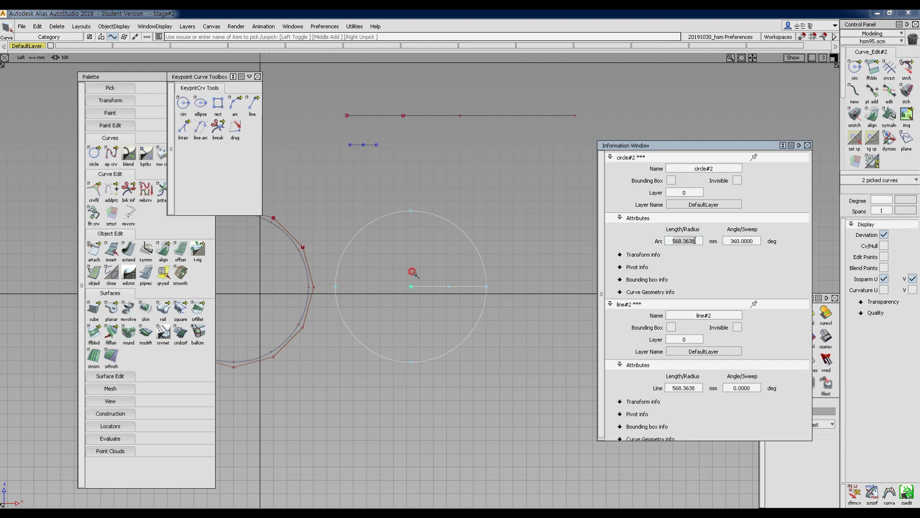
Step: Close the Keypoint Curve Toolbox and move the Palette and Information Window away from the circles
drag(212, 76, 291, 89)
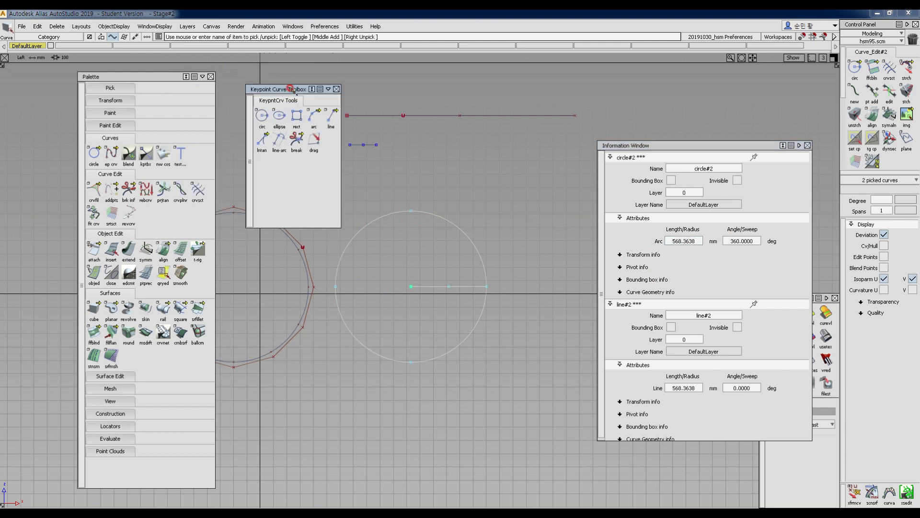
drag(144, 77, 83, 79)
click(336, 89)
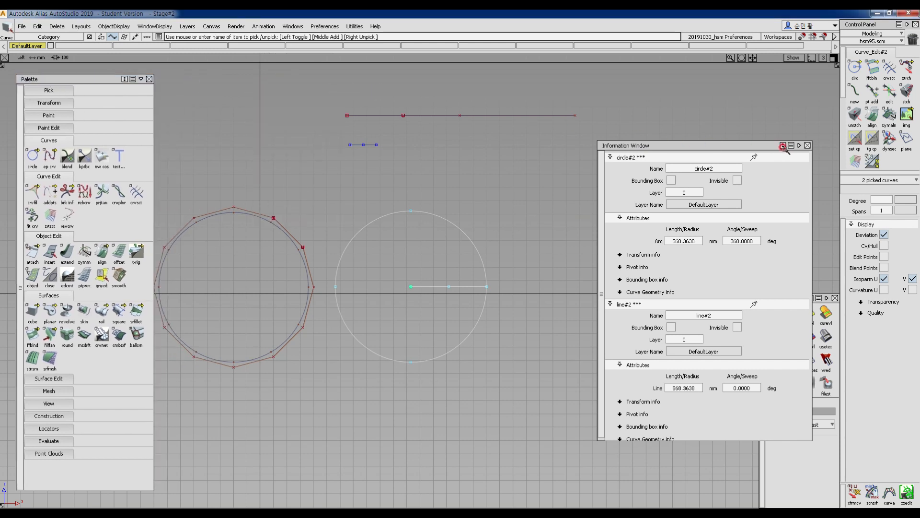
drag(746, 147, 770, 112)
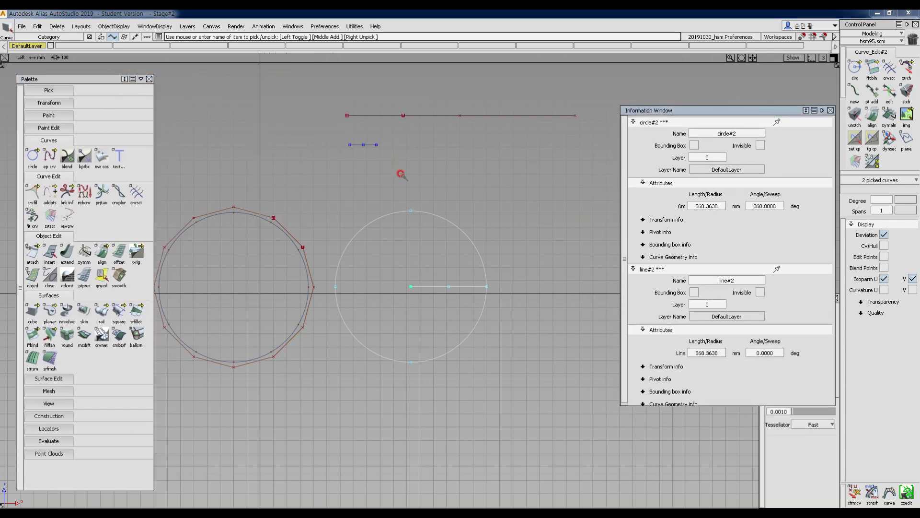
alt+shift+right_drag(403, 173, 395, 206)
alt+shift+middle_drag(350, 187, 352, 175)
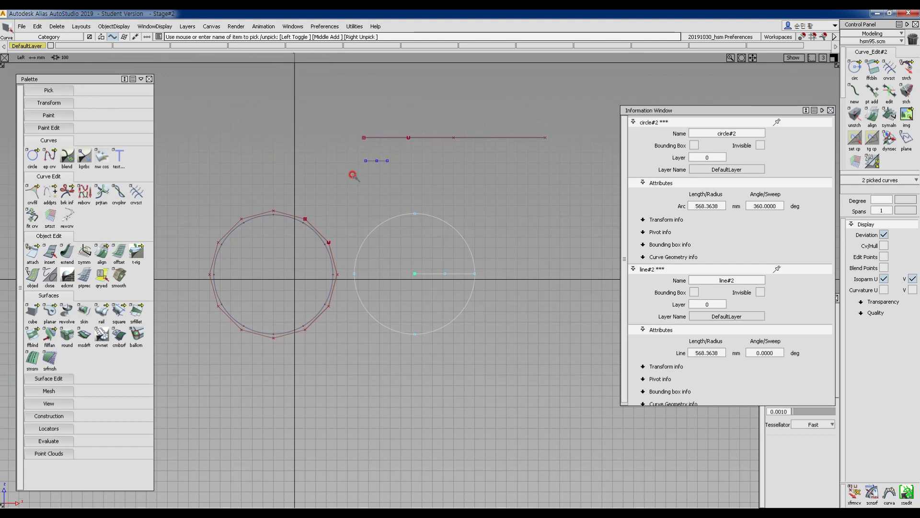
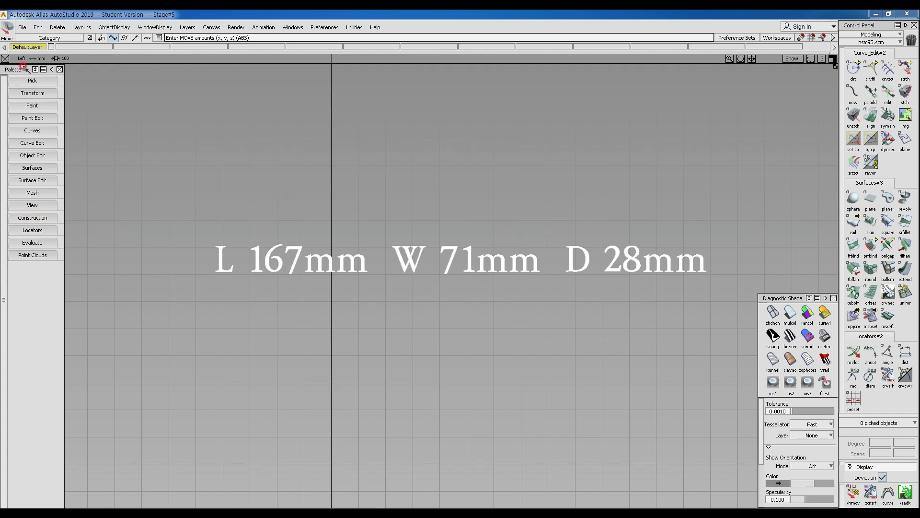
Step: Set the preset grid spacing to 10 mm for all windows
click(32, 218)
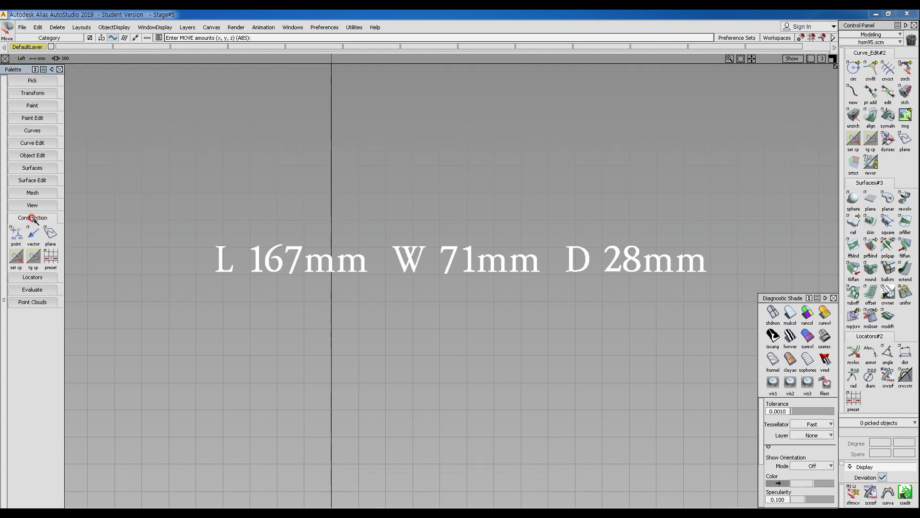
click(51, 259)
double_click(52, 261)
drag(475, 128, 279, 103)
click(267, 167)
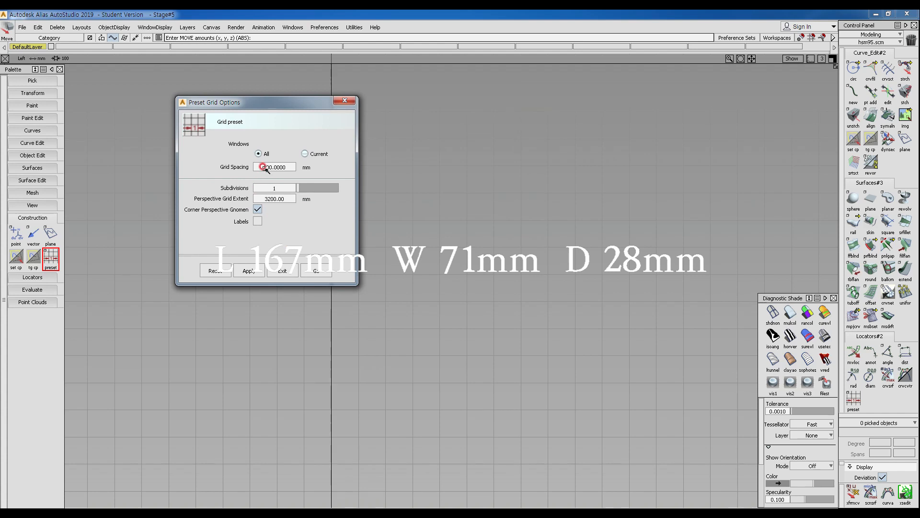
drag(260, 167, 307, 176)
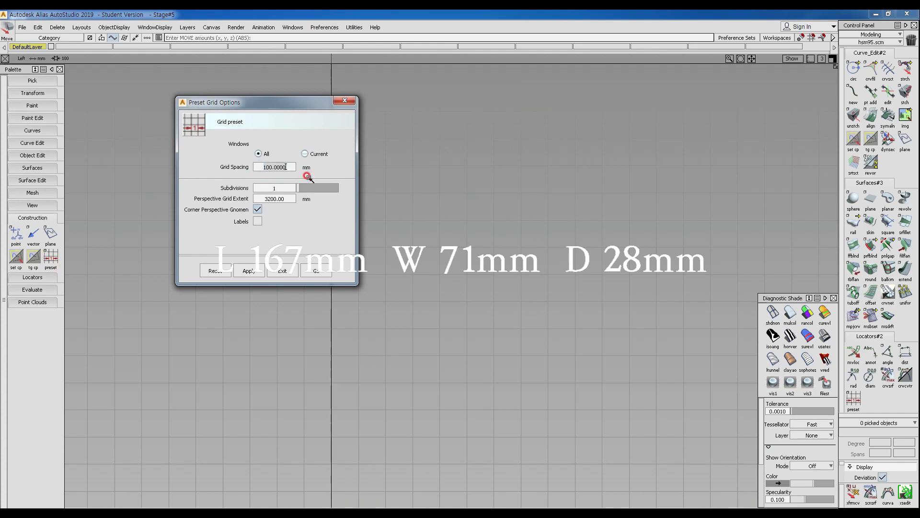
text(10)
key(Return)
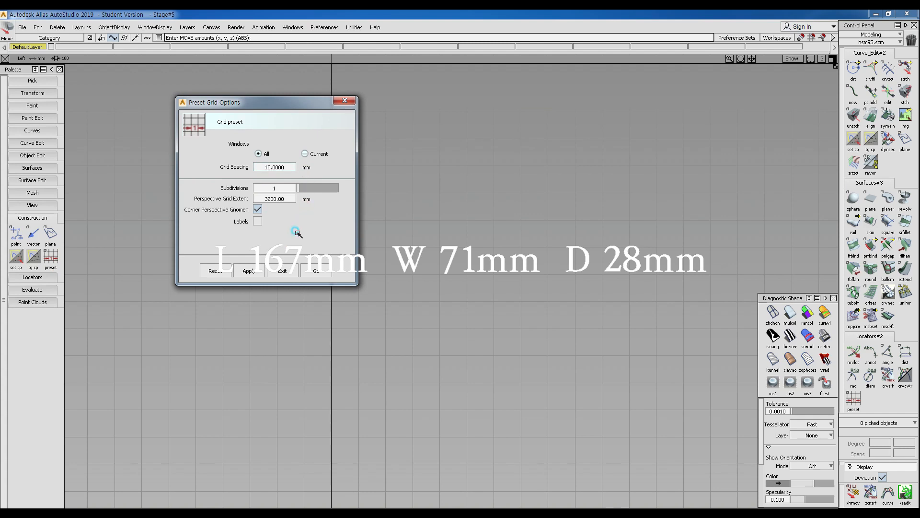
click(317, 271)
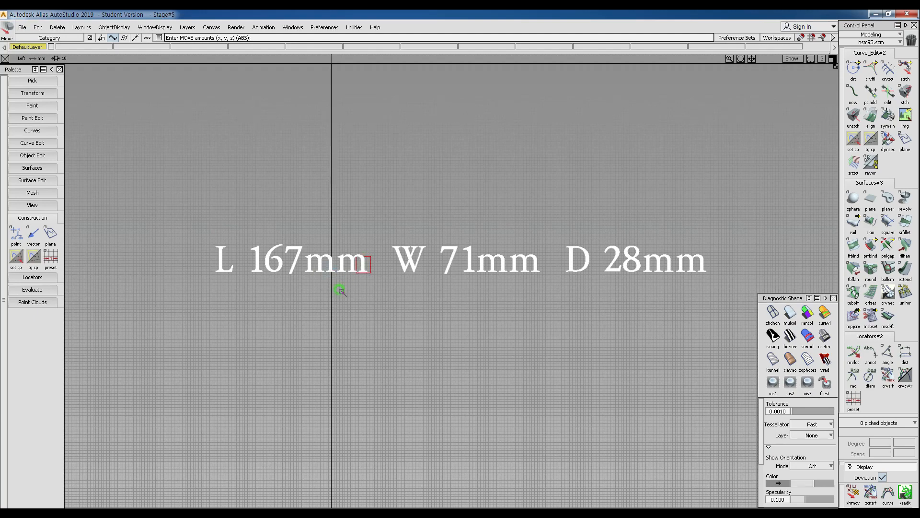
Step: Zoom in on the fine grid around the origin in the Left view and close the Palette
alt+shift+right_drag(336, 270, 322, 312)
alt+shift+middle_drag(368, 317, 369, 188)
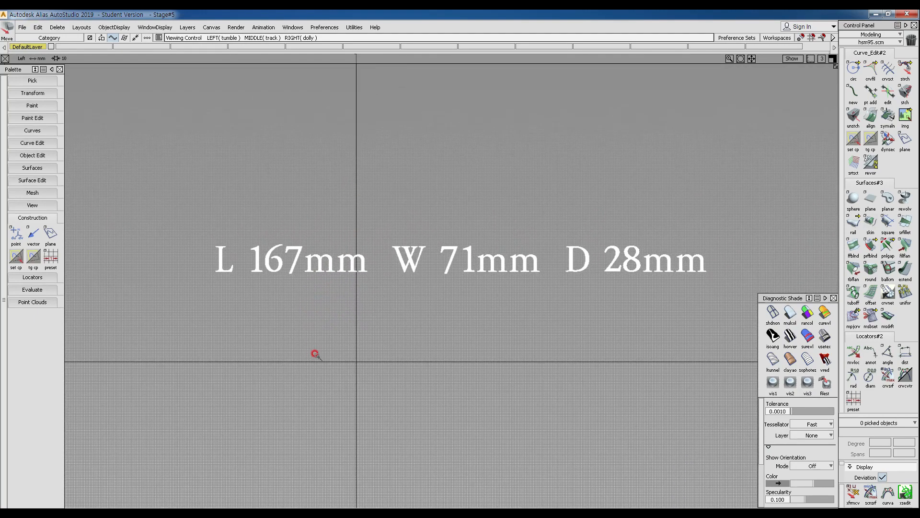
alt+shift+click(351, 361)
alt+shift+right_drag(371, 398, 353, 331)
alt+shift+middle_drag(315, 330, 317, 234)
alt+shift+right_drag(319, 360, 353, 325)
alt+shift+click(317, 363)
alt+shift+middle_drag(292, 309, 354, 361)
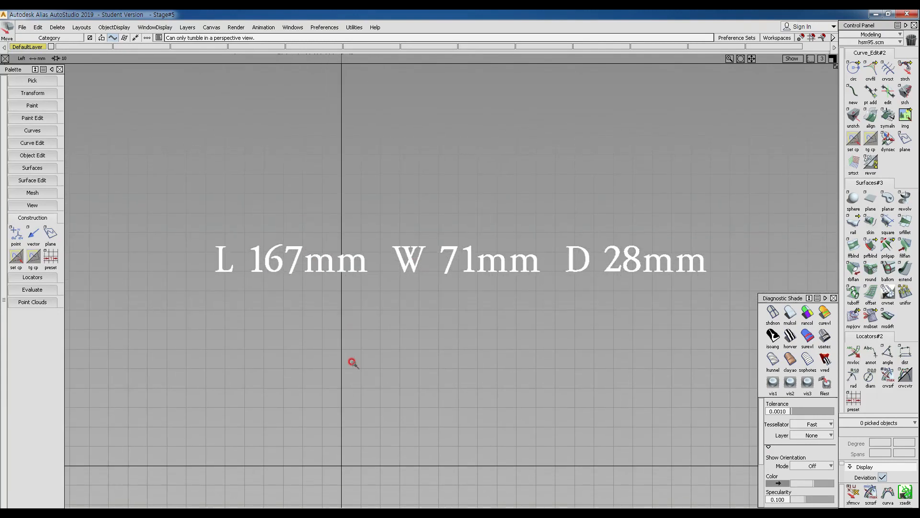
click(60, 69)
alt+shift+middle_drag(289, 269, 263, 227)
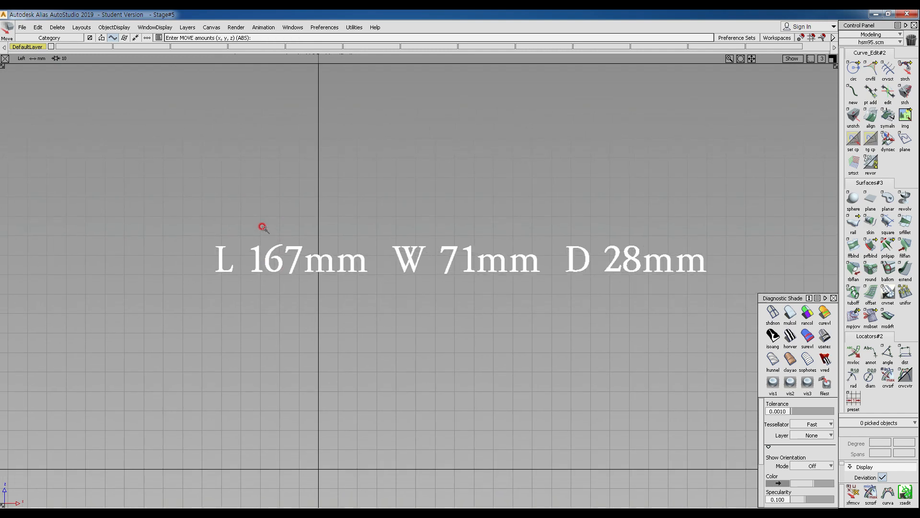
alt+shift+middle_drag(331, 248, 339, 224)
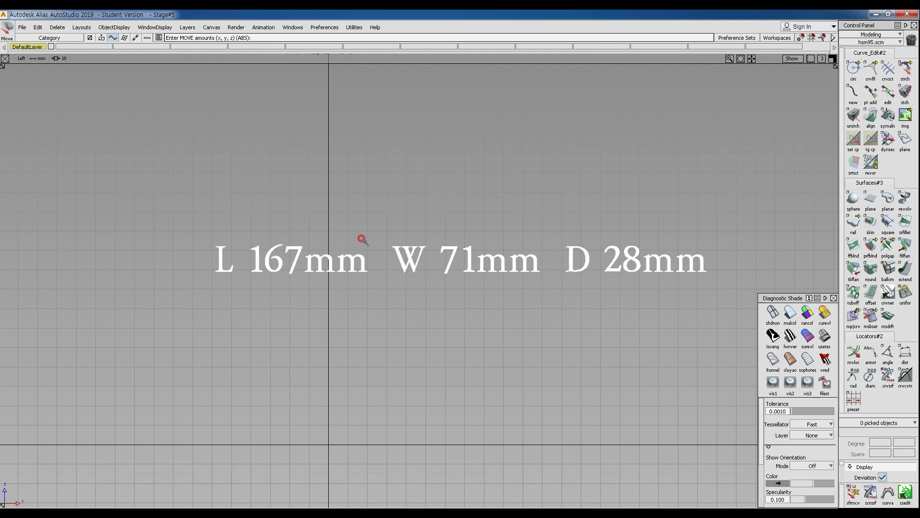
Step: Draw a horizontal line about 61 mm long across the vertical axis and snap its midpoint onto that axis
ctrl+shift+drag(336, 163, 316, 173)
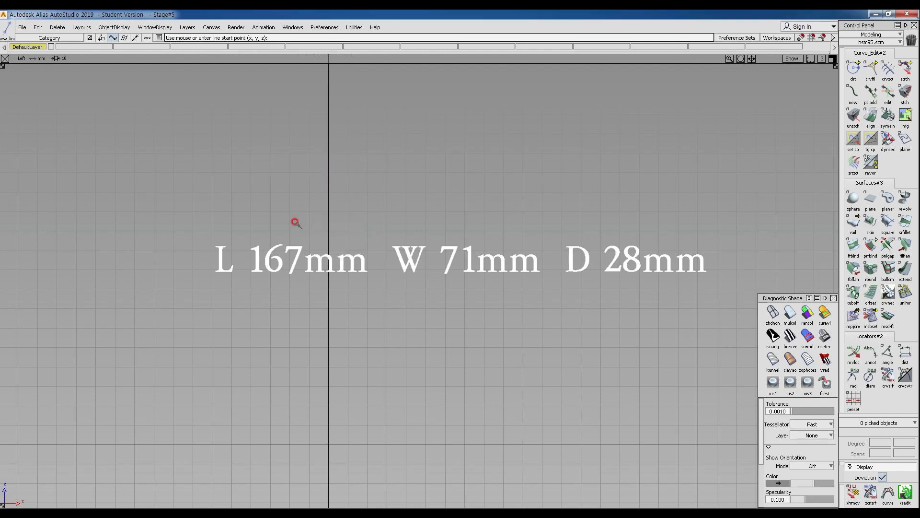
click(275, 222)
click(390, 218)
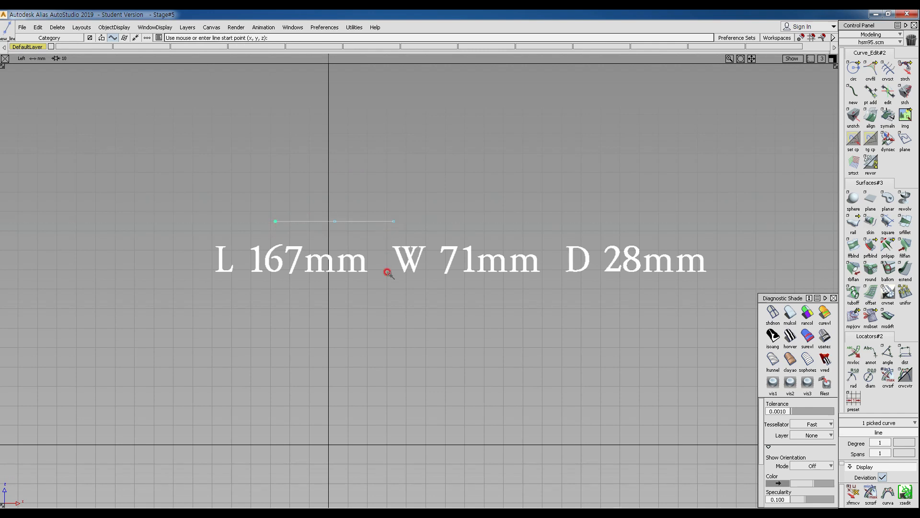
mouse_move(343, 241)
ctrl+shift+right_down()
mouse_move(358, 264)
mouse_move(366, 256)
mouse_move(346, 261)
mouse_move(345, 241)
ctrl+shift+right_up()
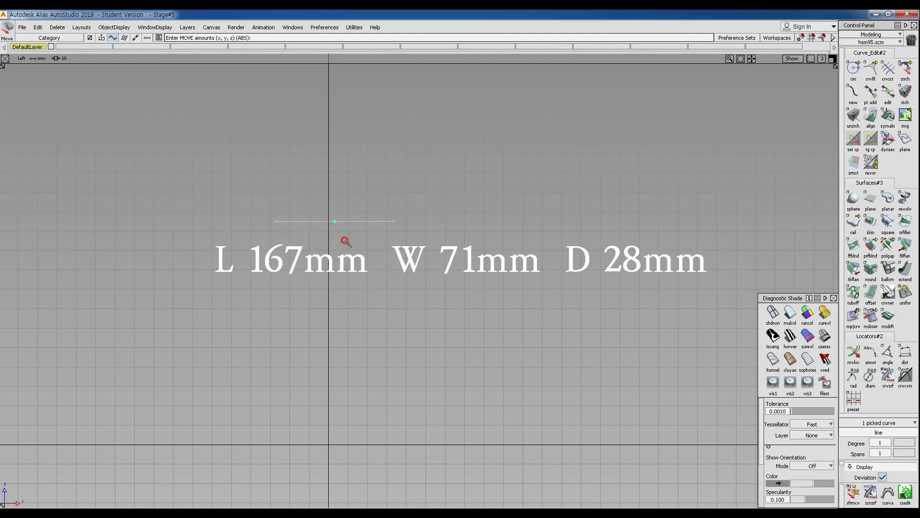
mouse_move(339, 254)
alt+mouse_down()
mouse_move(312, 258)
mouse_move(310, 236)
mouse_move(331, 236)
mouse_move(334, 271)
alt+mouse_up()
alt+shift+middle_drag(334, 259, 340, 214)
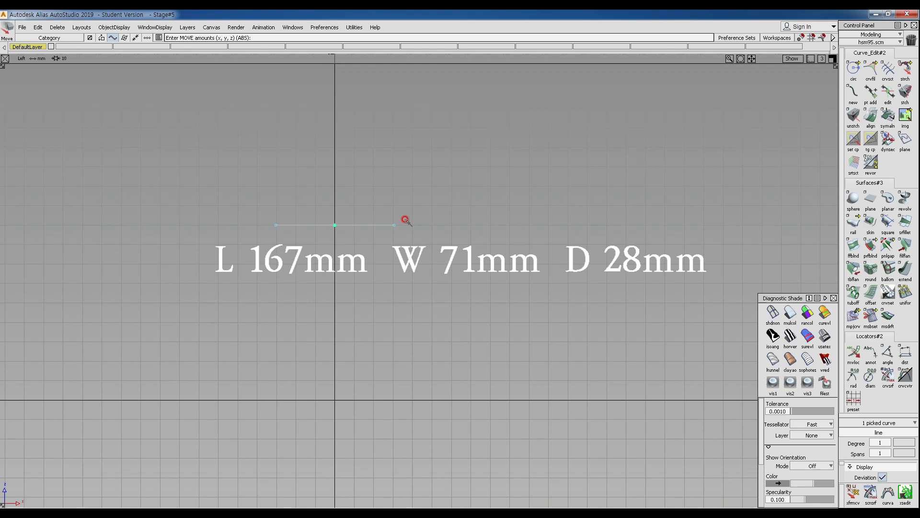
Step: Open the Information Window for the line and set the line's length to 71 mm
click(294, 27)
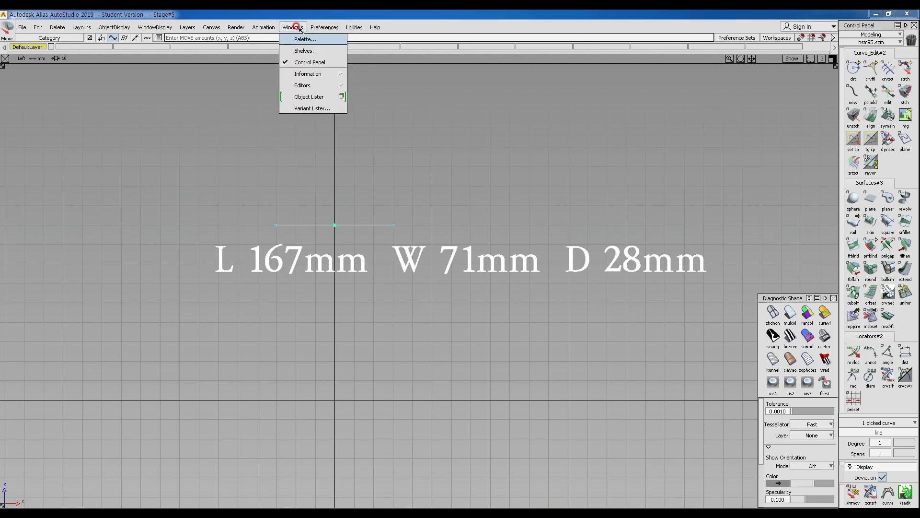
click(312, 74)
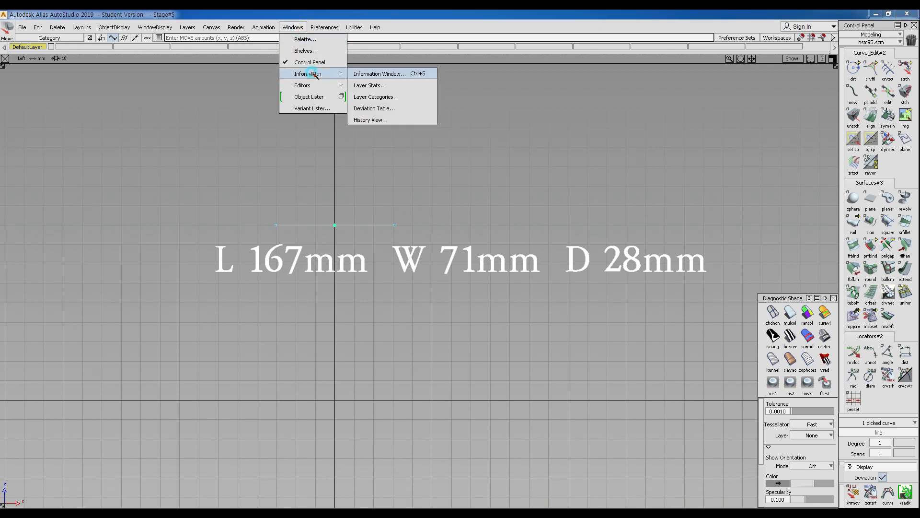
click(391, 75)
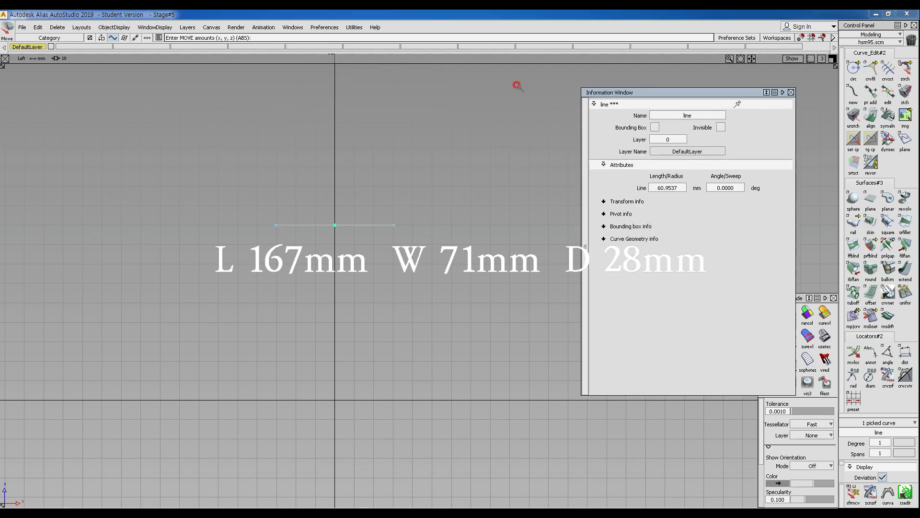
drag(662, 92, 566, 69)
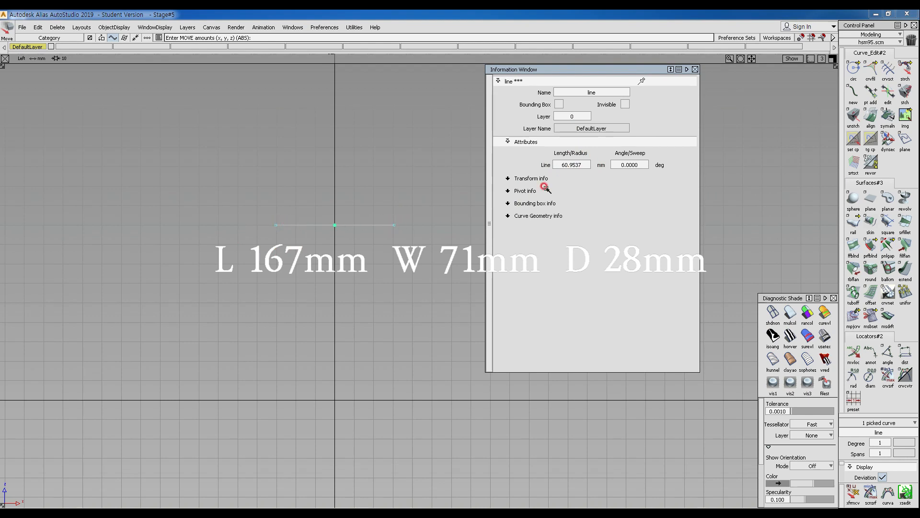
click(582, 165)
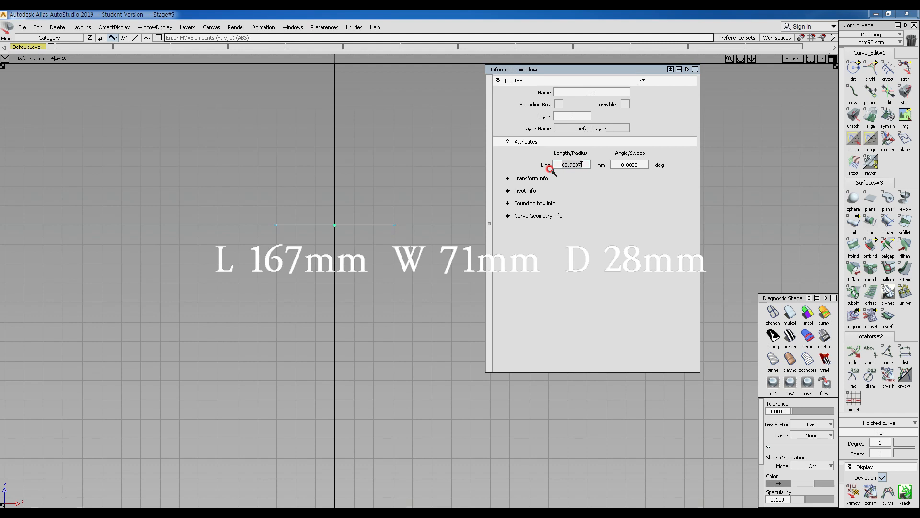
text(71)
key(Return)
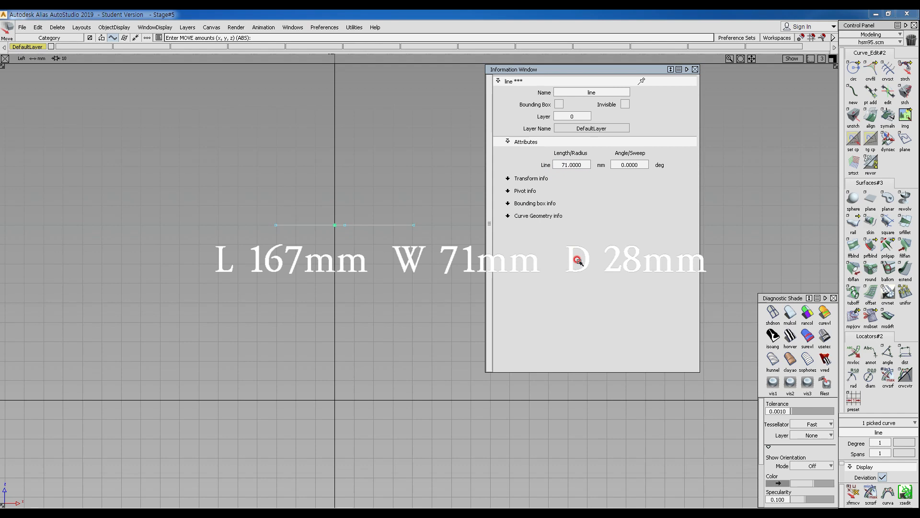
Step: Centre the pivot of the horizontal line and snap its midpoint back onto the vertical axis
click(280, 349)
ctrl+shift+drag(321, 275, 350, 265)
alt+shift+middle_drag(345, 240, 336, 326)
ctrl+shift+middle_drag(330, 313, 329, 279)
alt+click(327, 247)
alt+right_drag(327, 247, 323, 227)
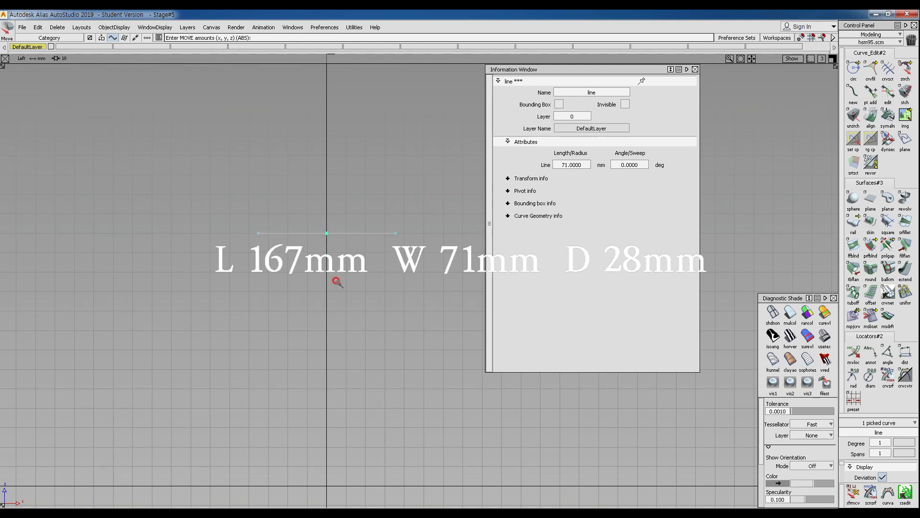
alt+shift+middle_drag(333, 283, 321, 223)
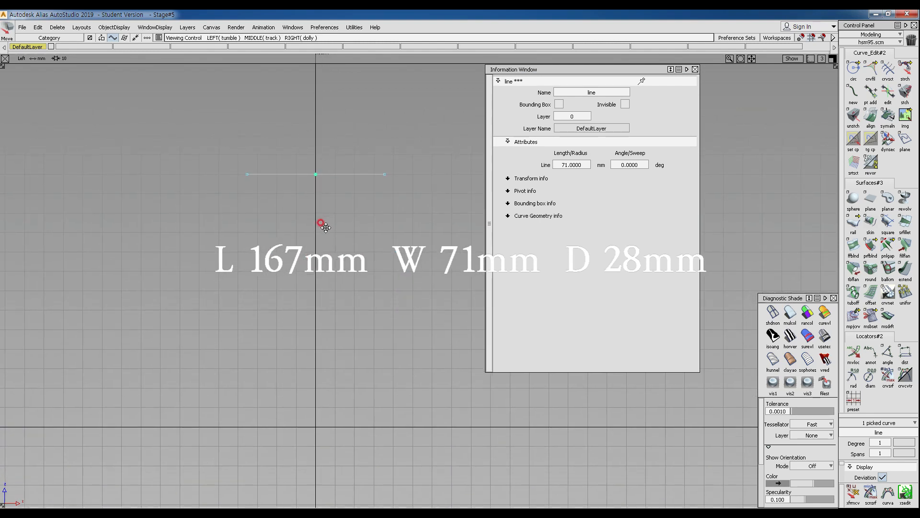
Step: Draw a vertical line down from the horizontal line's left end and set its length to 167 mm
ctrl+shift+drag(260, 167, 234, 179)
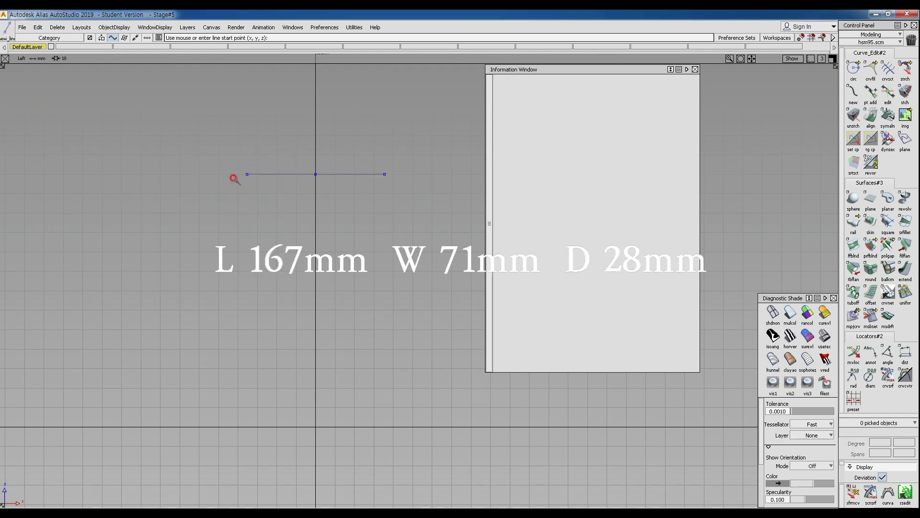
click(234, 178)
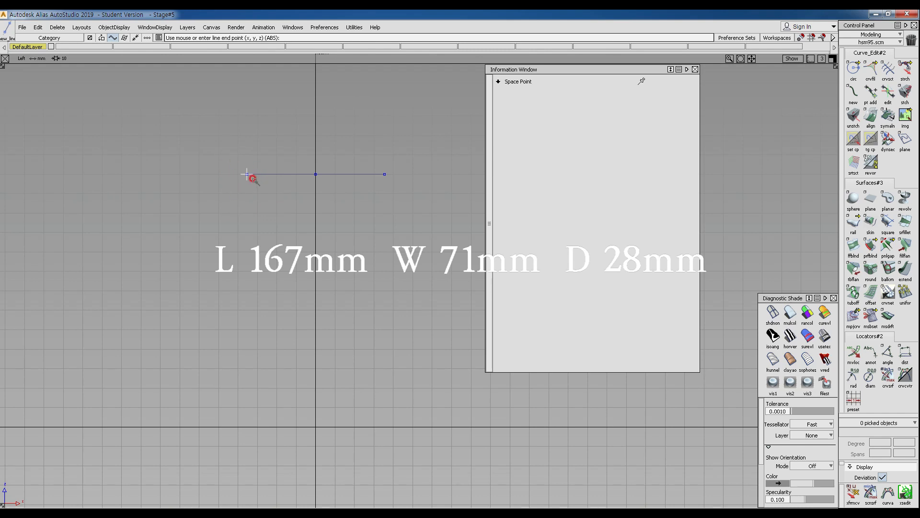
click(249, 404)
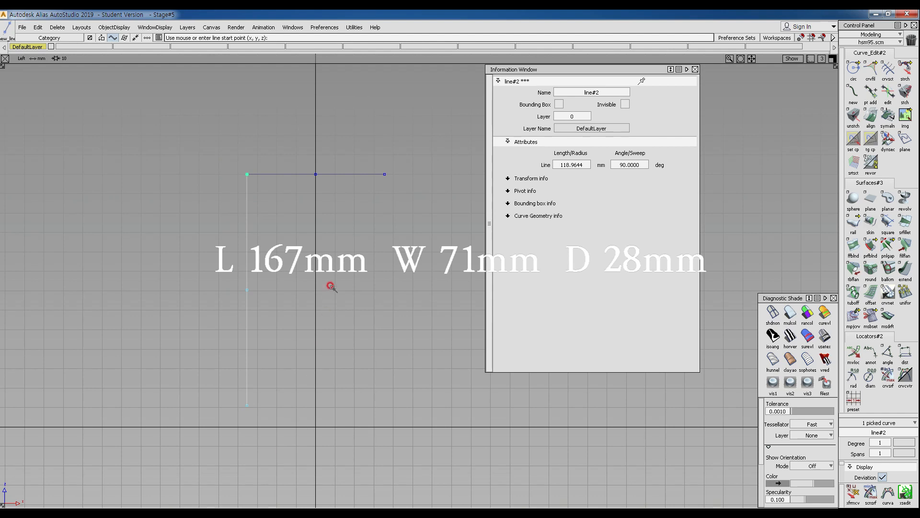
click(561, 166)
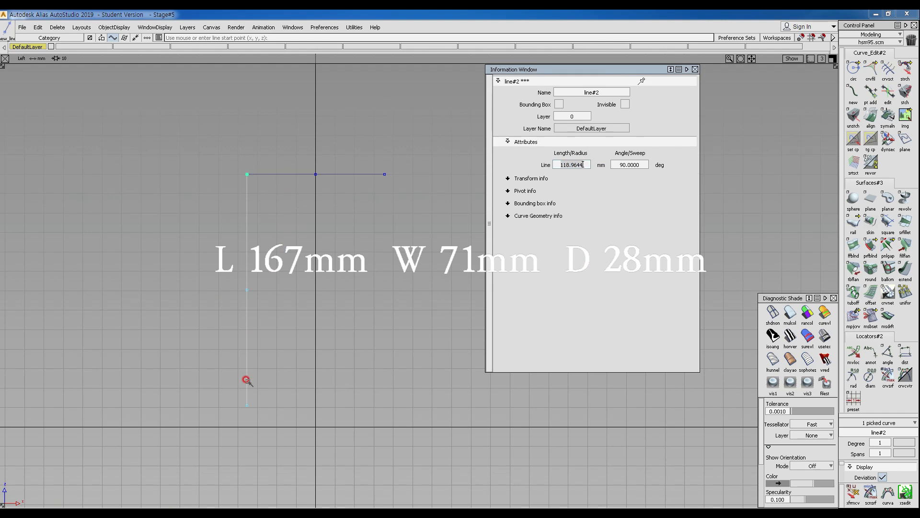
drag(585, 169, 542, 167)
text(167)
key(Return)
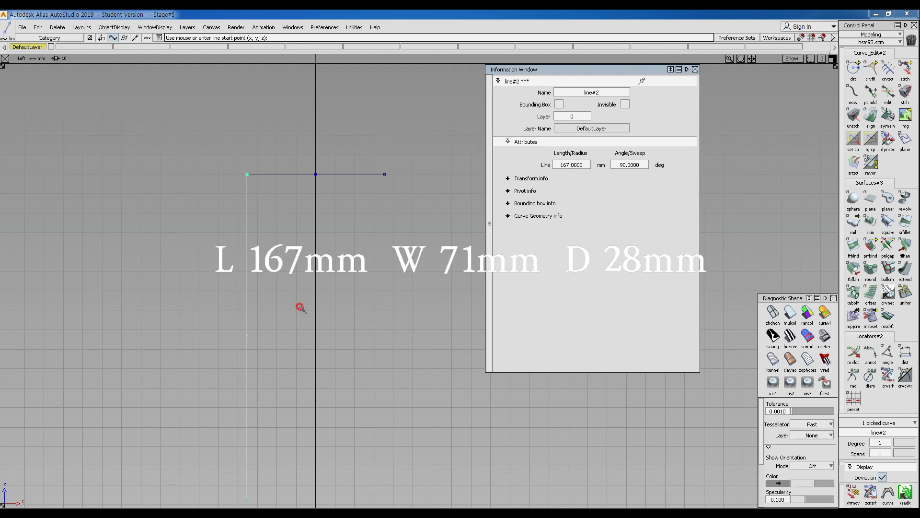
Step: Pick both lines, place their pivot at the horizontal line's midpoint, and move them upward along the vertical axis
alt+shift+right_drag(307, 270, 329, 303)
alt+shift+middle_drag(328, 303, 297, 291)
ctrl+shift+drag(290, 241, 286, 197)
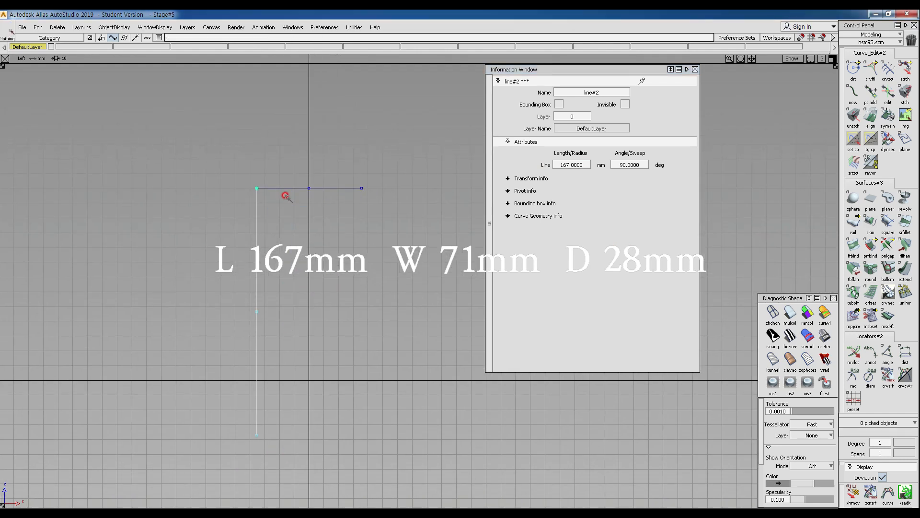
ctrl+shift+click(246, 160)
ctrl+shift+drag(246, 160, 254, 197)
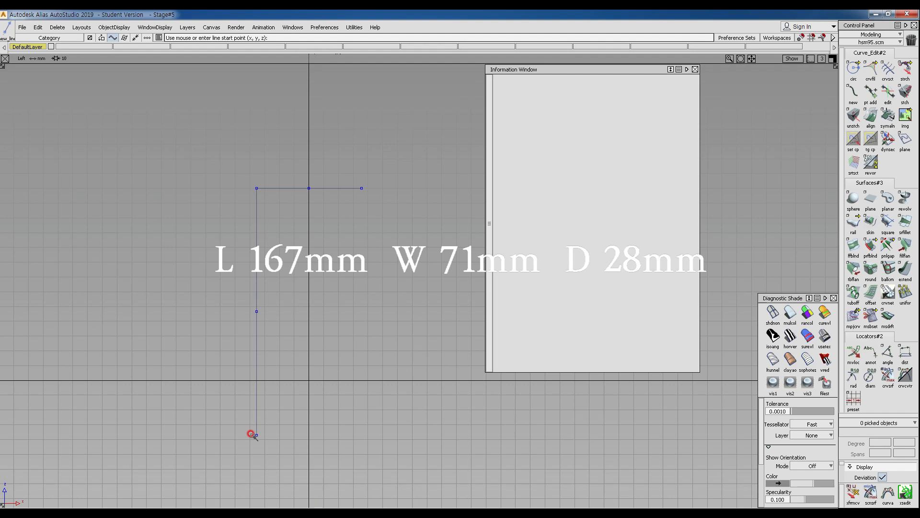
ctrl+shift+click(221, 152)
ctrl+shift+drag(221, 151, 254, 163)
drag(216, 154, 308, 224)
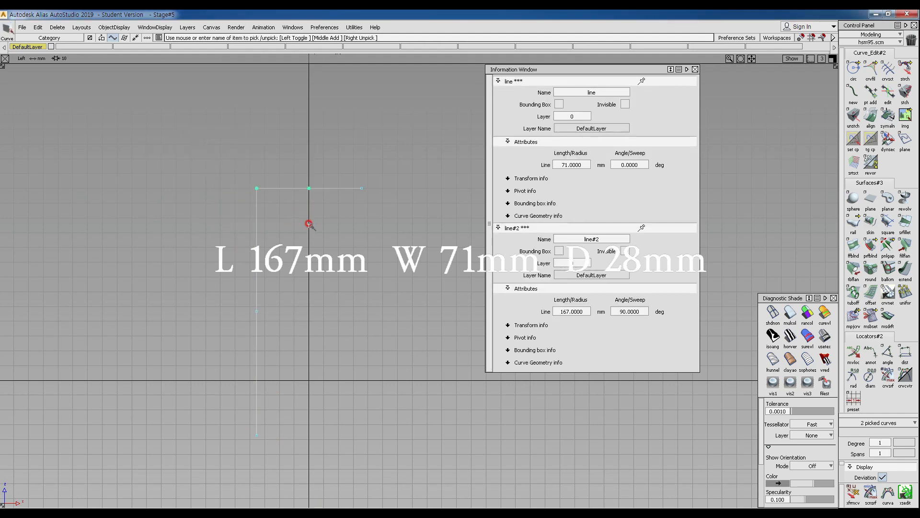
ctrl+shift+right_drag(272, 208, 294, 197)
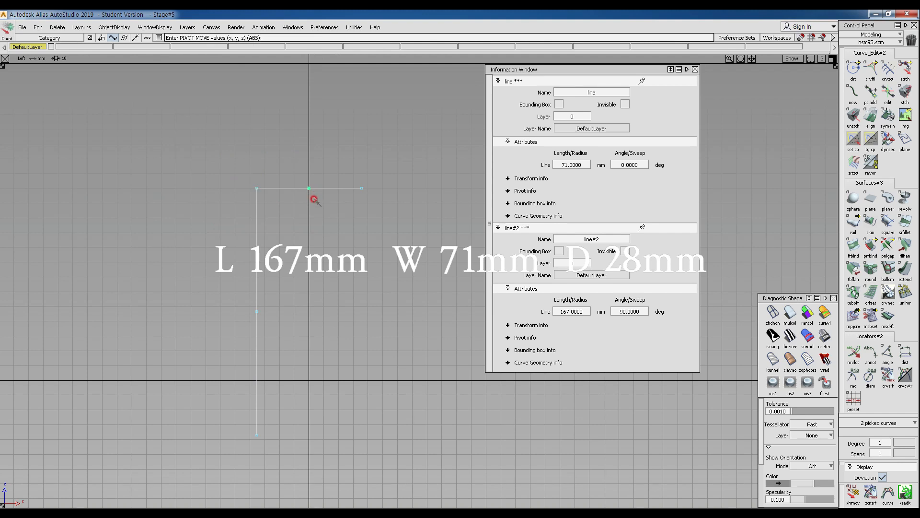
alt+shift+middle_drag(313, 176, 305, 257)
ctrl+shift+right_drag(300, 270, 308, 123)
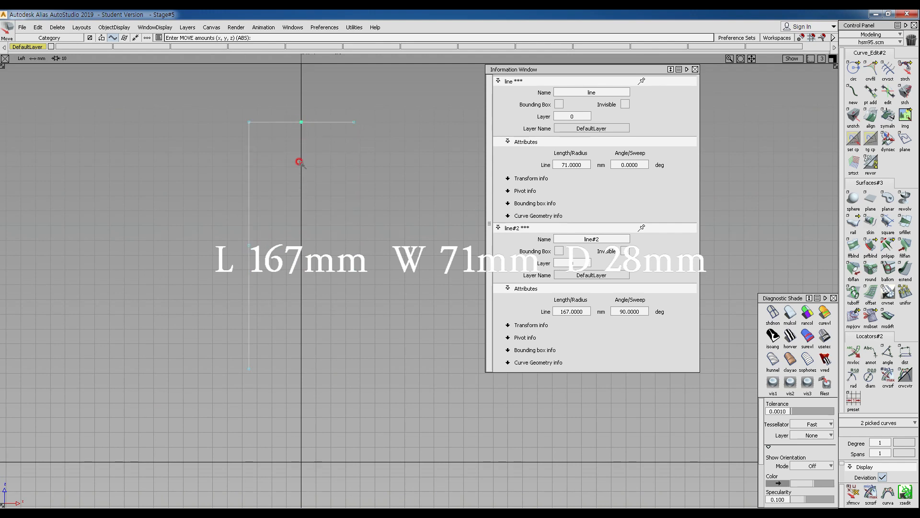
alt+shift+middle_drag(311, 302, 302, 322)
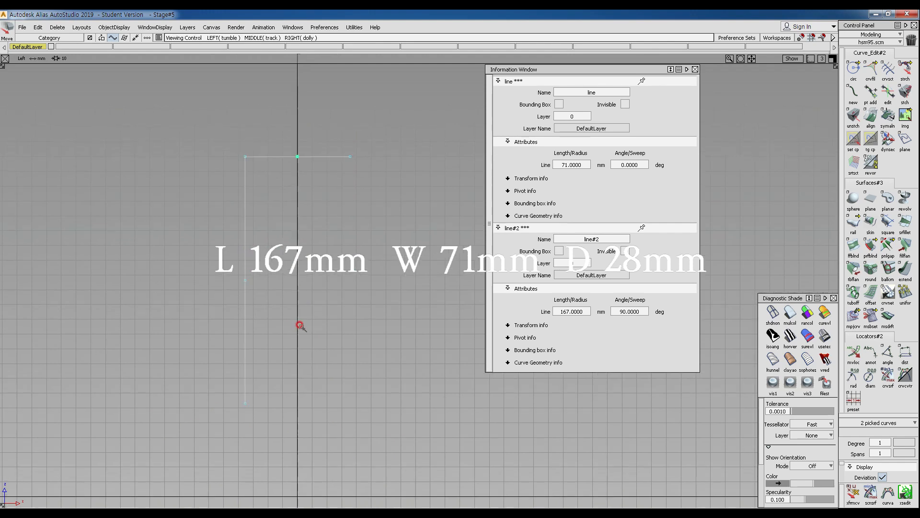
Step: Copy and paste the vertical line, set the copy's pivot at its upper end, and snap it to the horizontal line's right end
ctrl+shift+drag(284, 422, 286, 383)
alt+shift+middle_drag(289, 314, 271, 324)
ctrl+shift+drag(196, 214, 214, 224)
drag(181, 228, 271, 245)
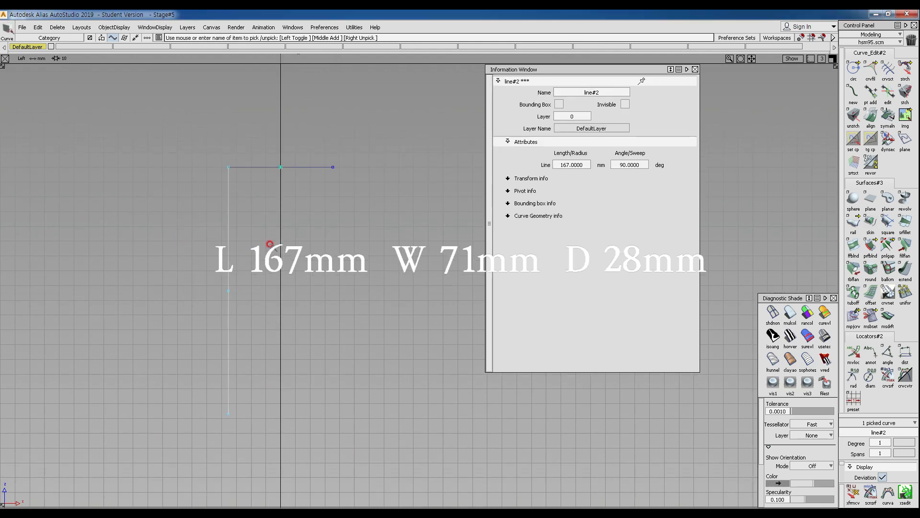
key(ctrl+c)
key(ctrl+v)
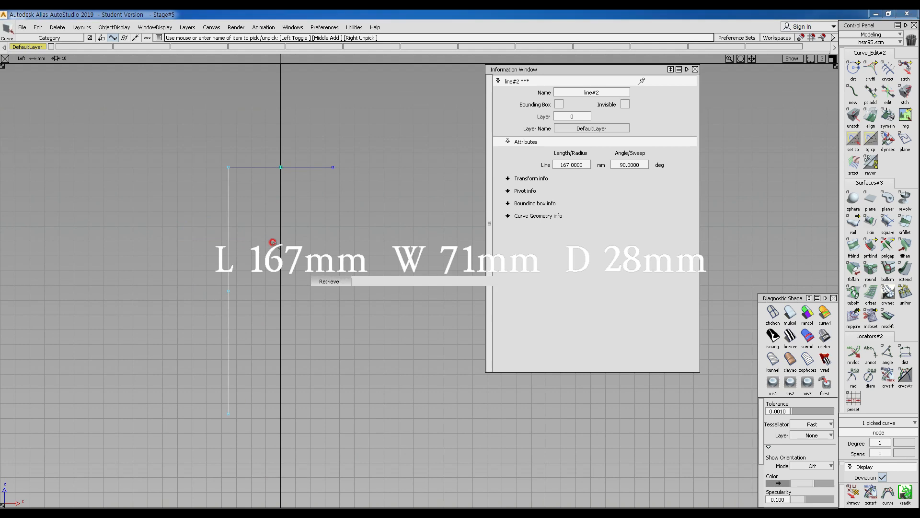
ctrl+shift+right_drag(227, 204, 243, 194)
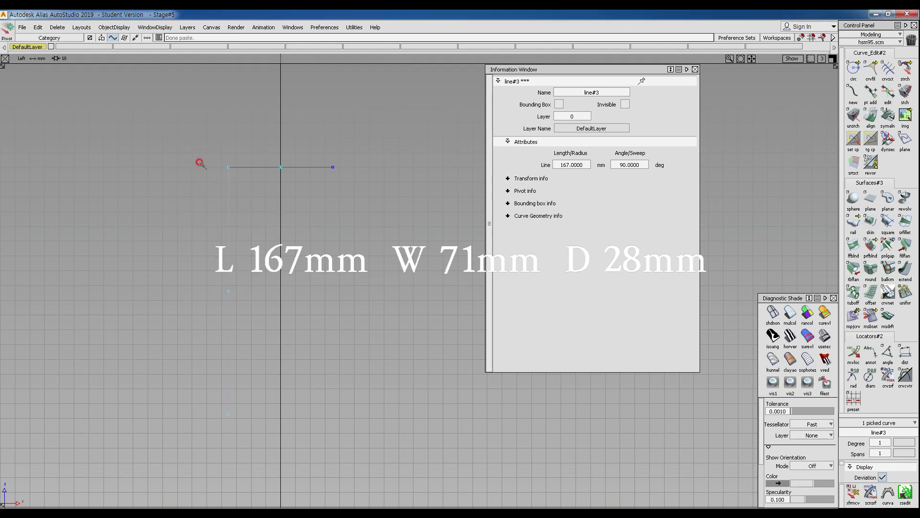
click(203, 164)
ctrl+shift+right_drag(305, 243, 300, 209)
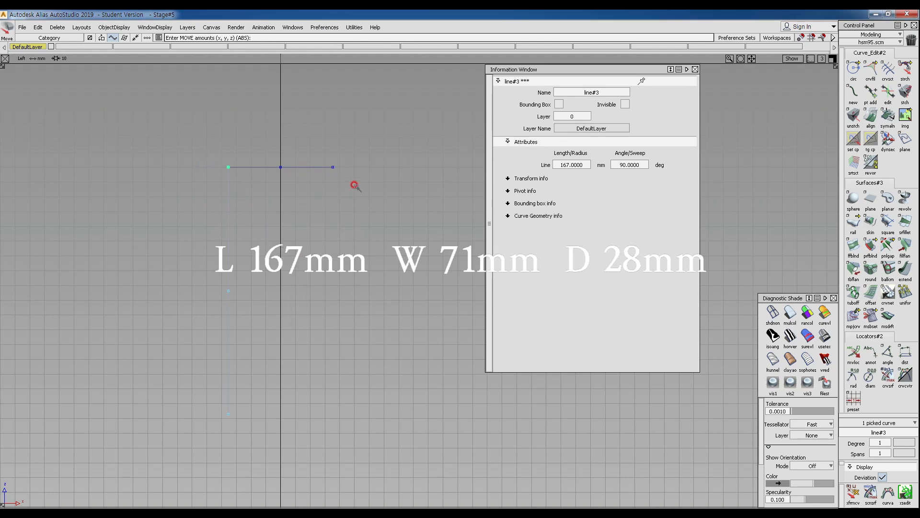
click(340, 176)
Step: Close the rectangle with a horizontal line between the lower ends of the two vertical lines
alt+shift+middle_drag(257, 301, 257, 257)
mouse_move(232, 404)
ctrl+shift+mouse_down()
mouse_move(255, 341)
mouse_move(235, 355)
ctrl+shift+mouse_up()
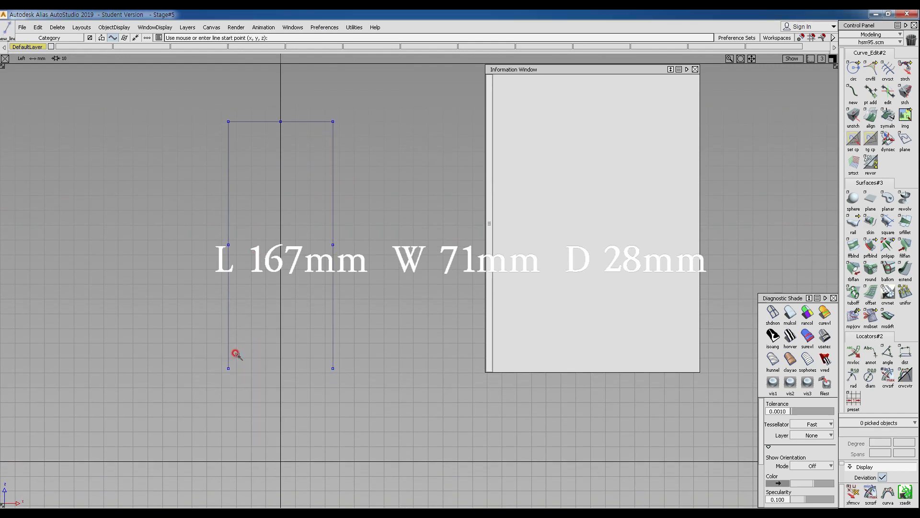
click(226, 377)
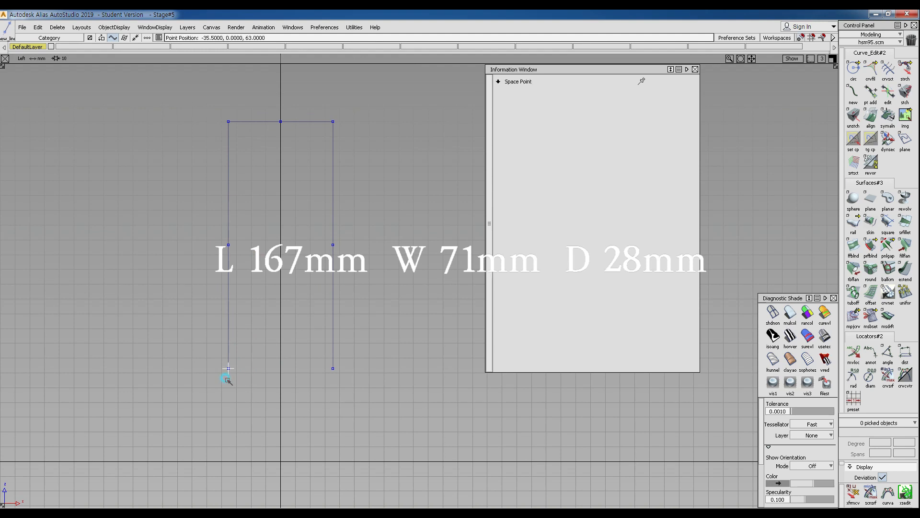
click(329, 379)
Step: Pick the rectangle's four lines and place their shared pivot at the midpoint of its upper edge
ctrl+shift+drag(220, 147, 406, 408)
alt+shift+middle_drag(282, 269, 297, 288)
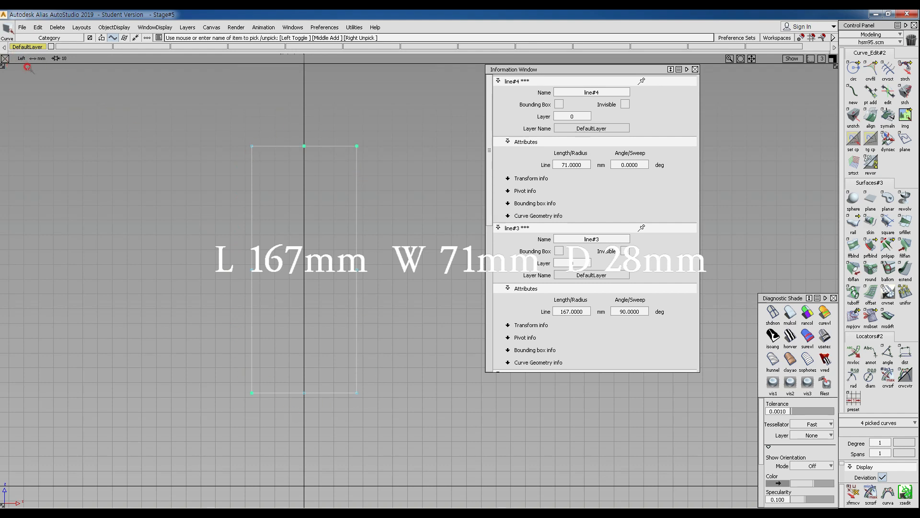
ctrl+shift+right_drag(204, 216, 220, 228)
alt+shift+middle_drag(222, 228, 143, 233)
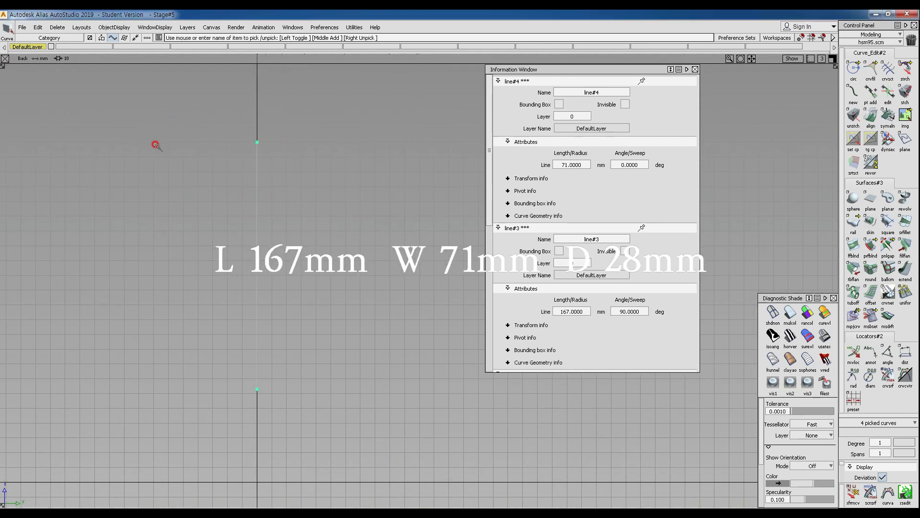
alt+shift+middle_drag(191, 225, 220, 232)
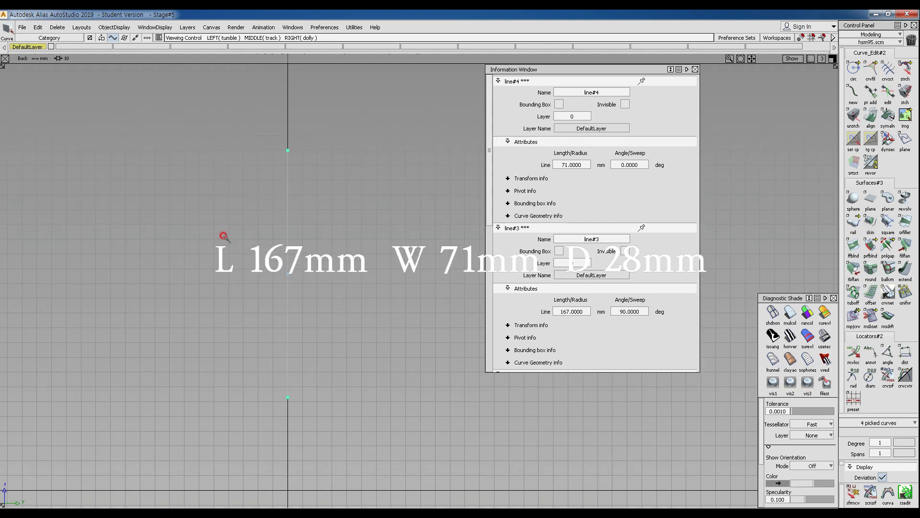
ctrl+shift+right_drag(235, 259, 262, 251)
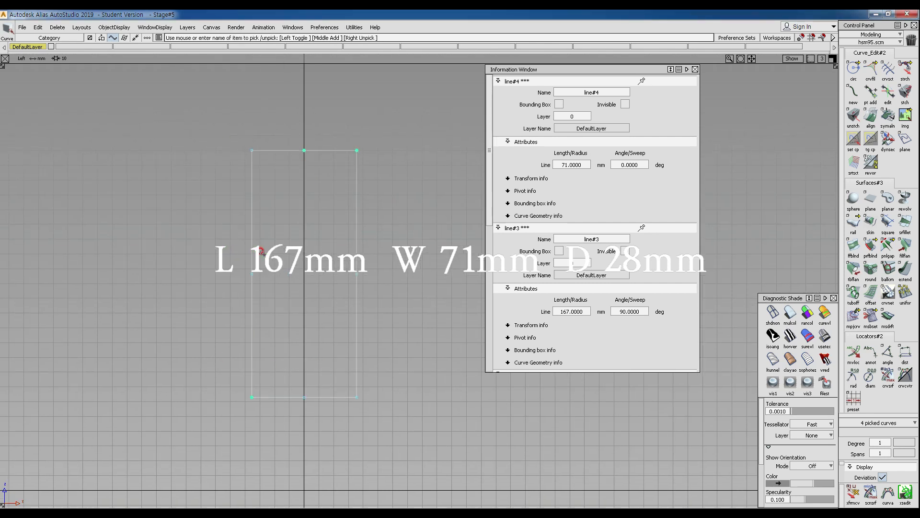
alt+shift+middle_drag(262, 250, 213, 233)
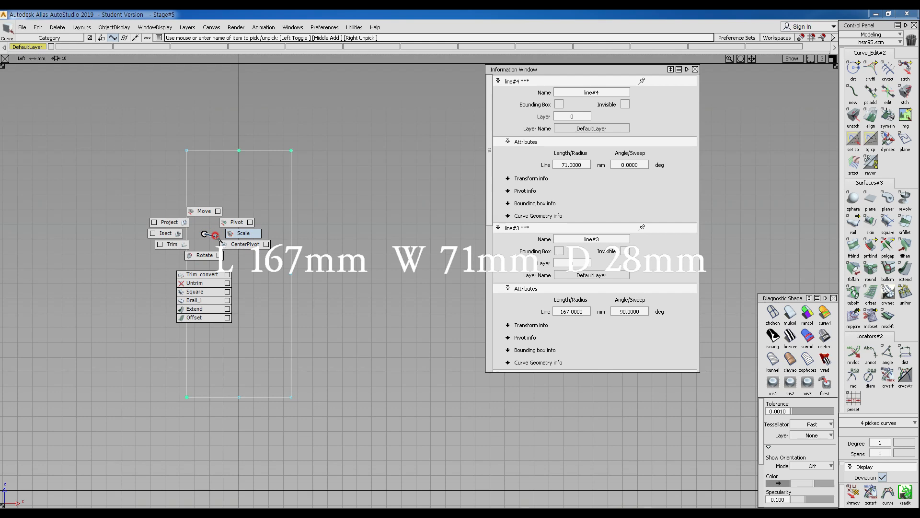
ctrl+shift+middle_drag(215, 235, 237, 218)
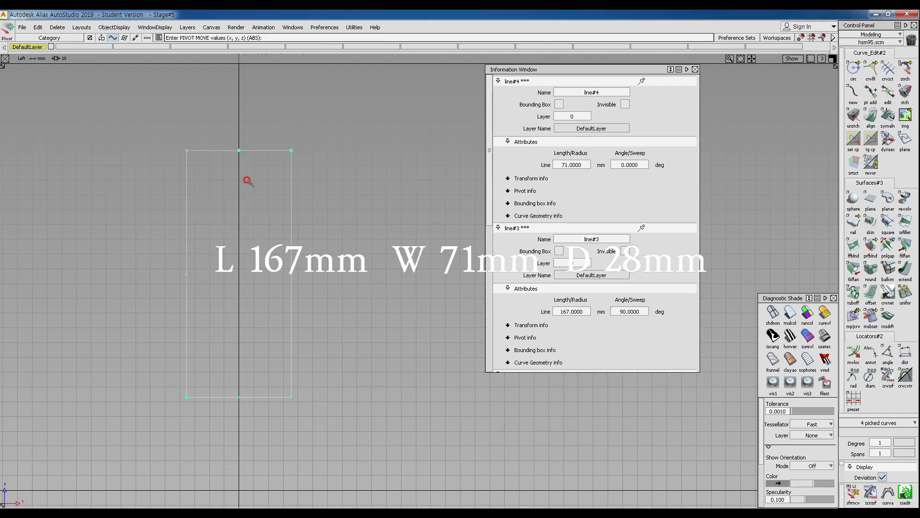
ctrl+shift+drag(221, 317, 199, 206)
ctrl+shift+drag(162, 126, 444, 504)
ctrl+shift+middle_drag(190, 258, 217, 248)
alt+shift+middle_drag(258, 204, 294, 205)
ctrl+shift+right_drag(288, 170, 288, 208)
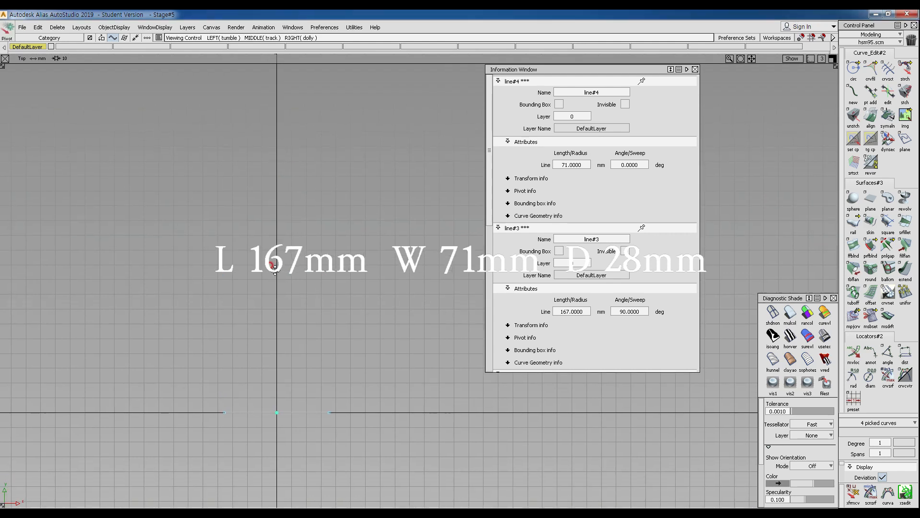
Step: Duplicate the picked rectangle once as a copy with translation 0, 0, 0 and rotation 0, 0, 90
click(38, 27)
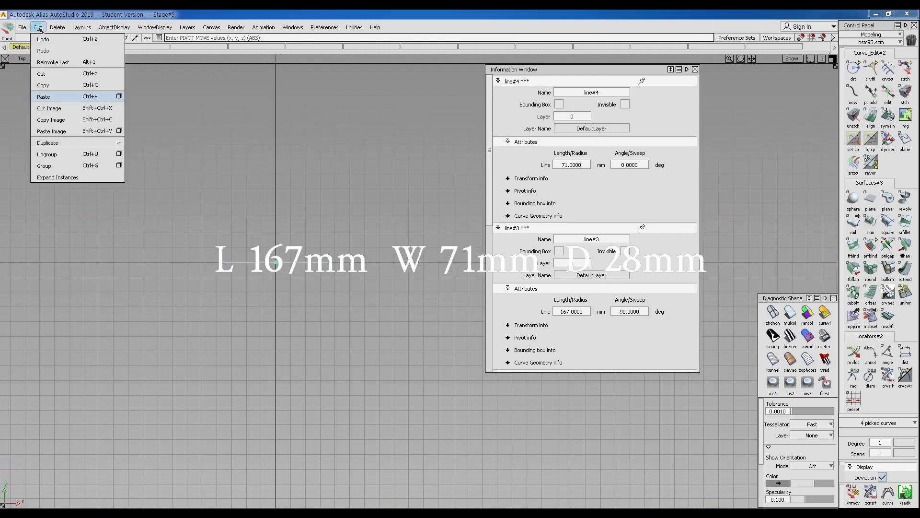
click(53, 143)
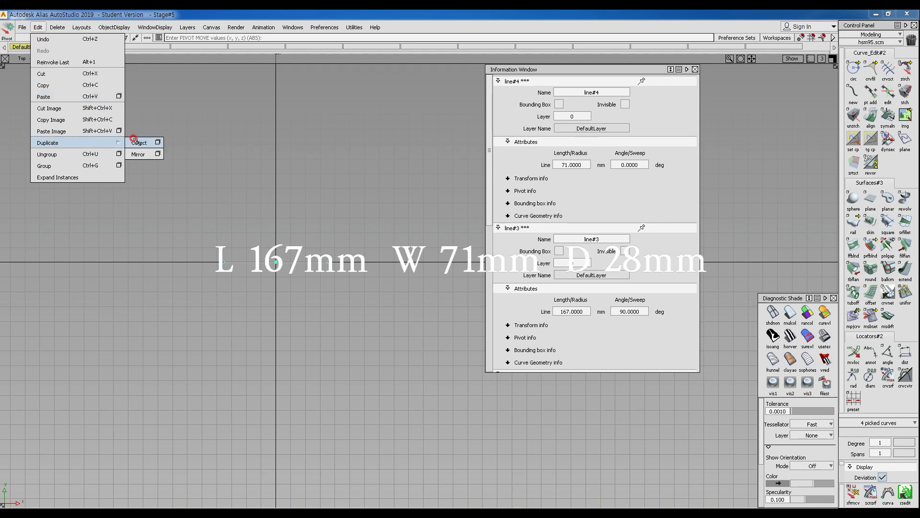
click(159, 142)
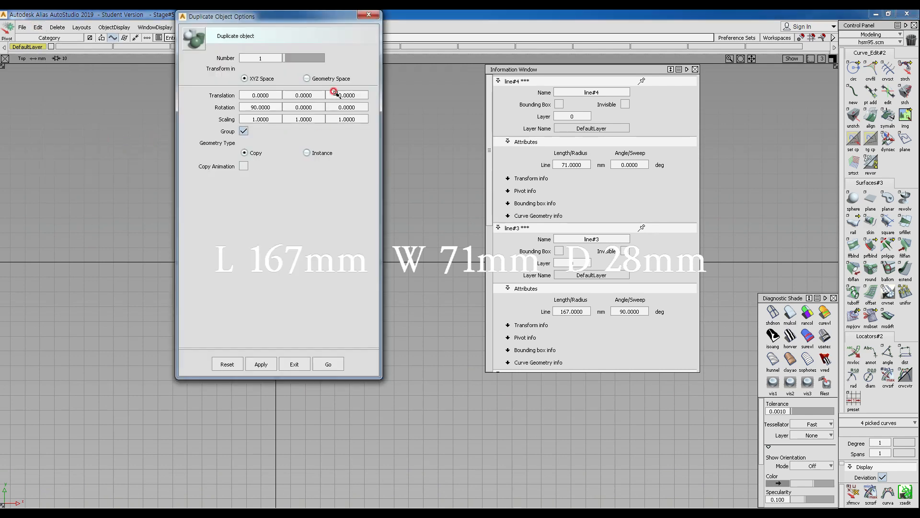
drag(316, 11, 151, 73)
click(74, 150)
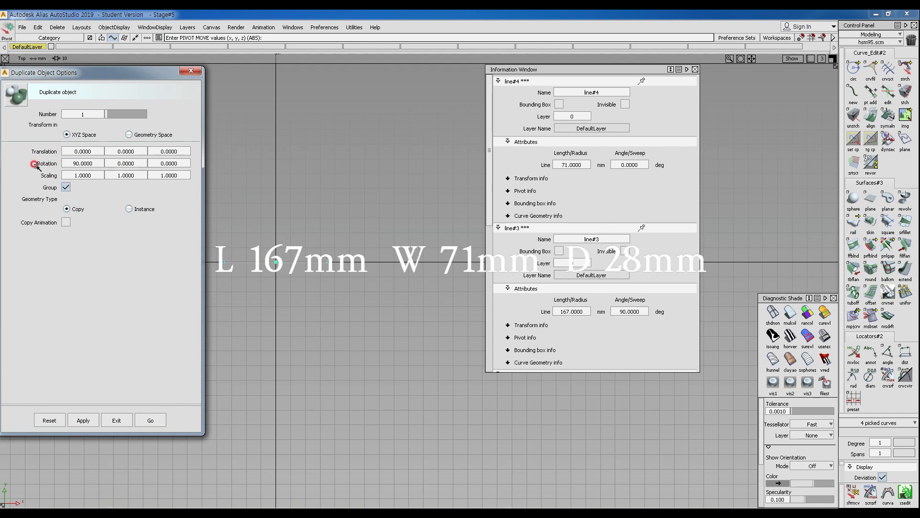
drag(97, 163, 1, 168)
text(0)
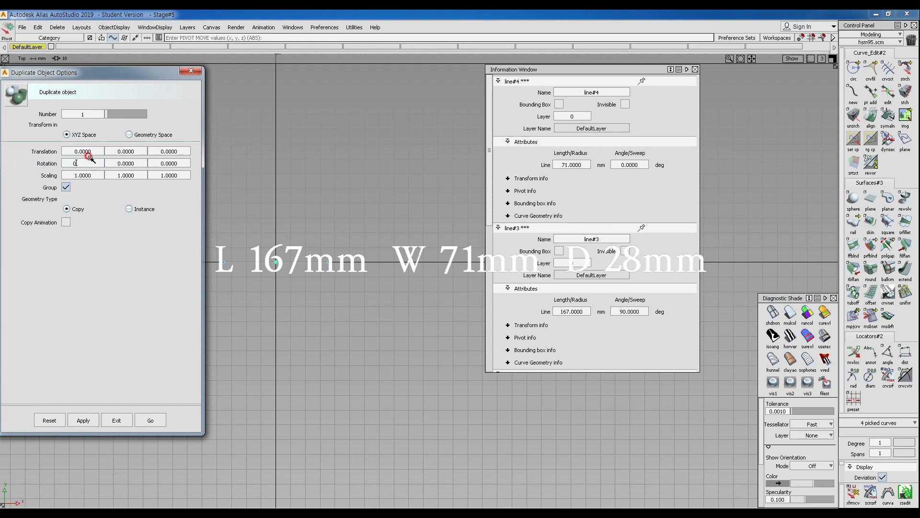
click(163, 163)
drag(158, 164, 208, 171)
text(90)
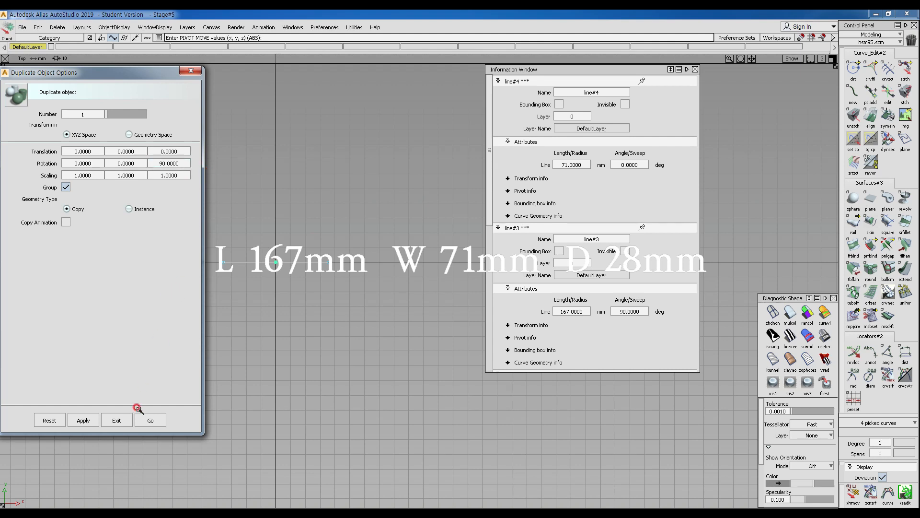
click(151, 420)
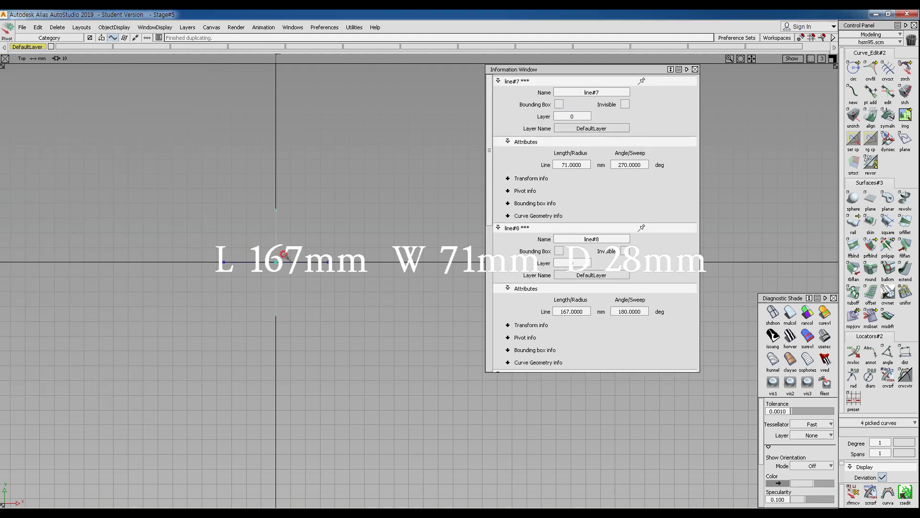
Step: Pick the four lines of the original rectangle and delete them, keeping the rotated copy
mouse_move(214, 293)
ctrl+shift+mouse_down()
mouse_move(216, 231)
mouse_move(187, 219)
mouse_move(206, 230)
ctrl+shift+mouse_up()
ctrl+shift+middle_drag(210, 264, 284, 212)
alt+shift+drag(215, 229, 376, 279)
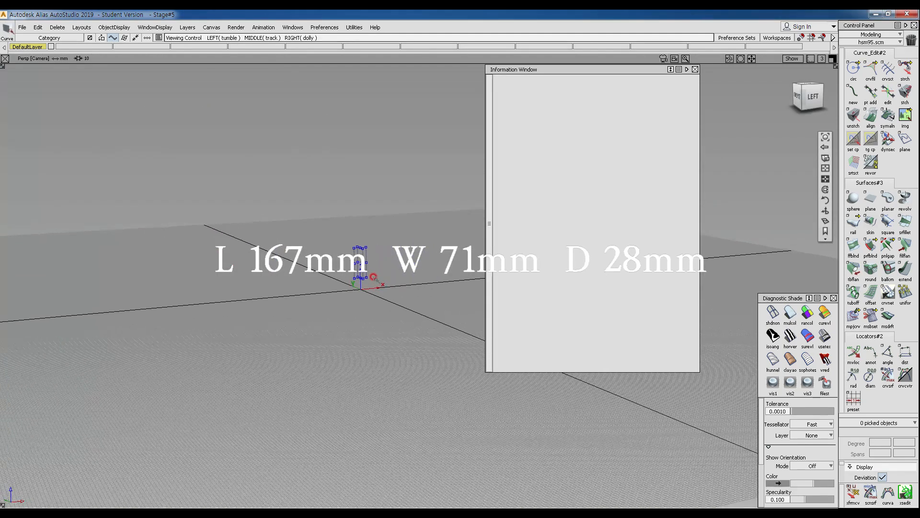
alt+shift+click(360, 261)
alt+shift+right_drag(366, 288, 361, 358)
alt+shift+middle_drag(358, 322, 329, 376)
mouse_move(329, 376)
alt+shift+mouse_down()
mouse_move(315, 358)
mouse_move(315, 375)
alt+shift+mouse_up()
ctrl+shift+drag(210, 134, 232, 159)
drag(226, 161, 253, 201)
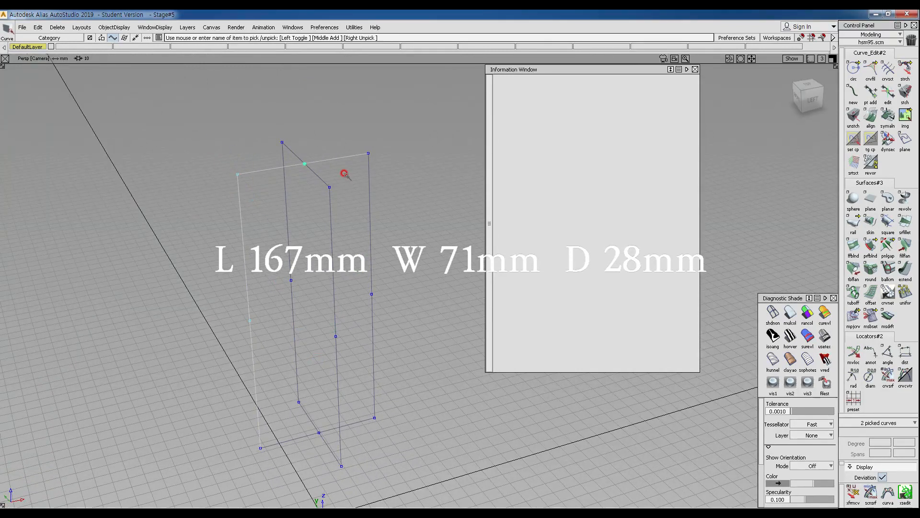
drag(378, 395, 360, 427)
ctrl+shift+middle_drag(355, 346, 370, 361)
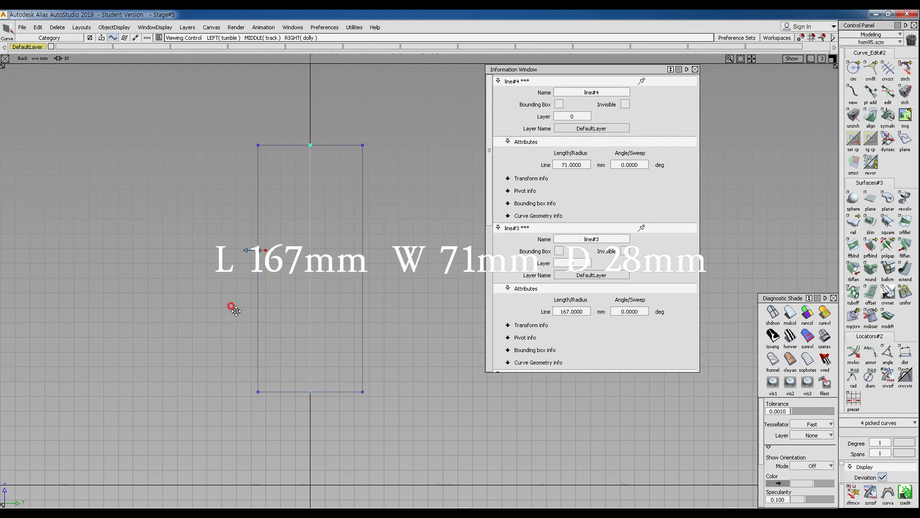
key(Delete)
click(415, 293)
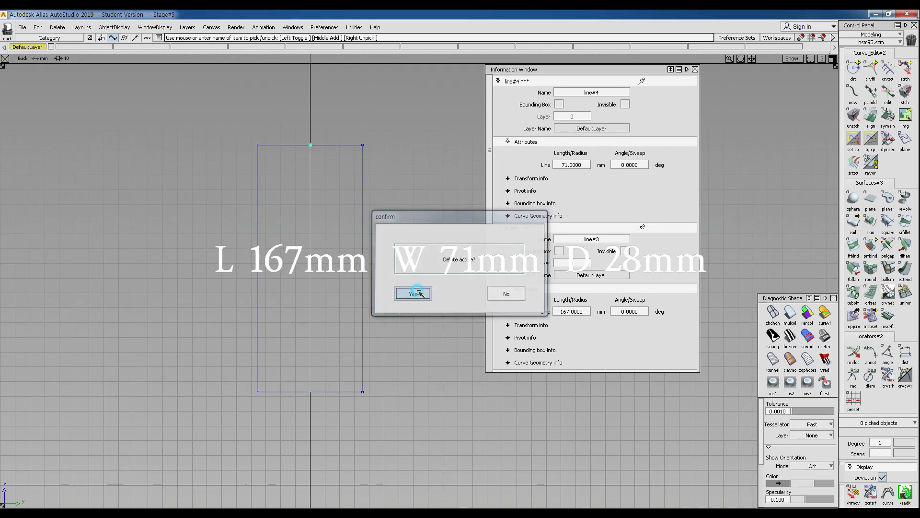
Step: Draw a horizontal line near the rotated rectangle's upper end in the left view and set its length to 28 mm
alt+shift+middle_drag(324, 222, 326, 206)
alt+shift+right_drag(326, 206, 325, 214)
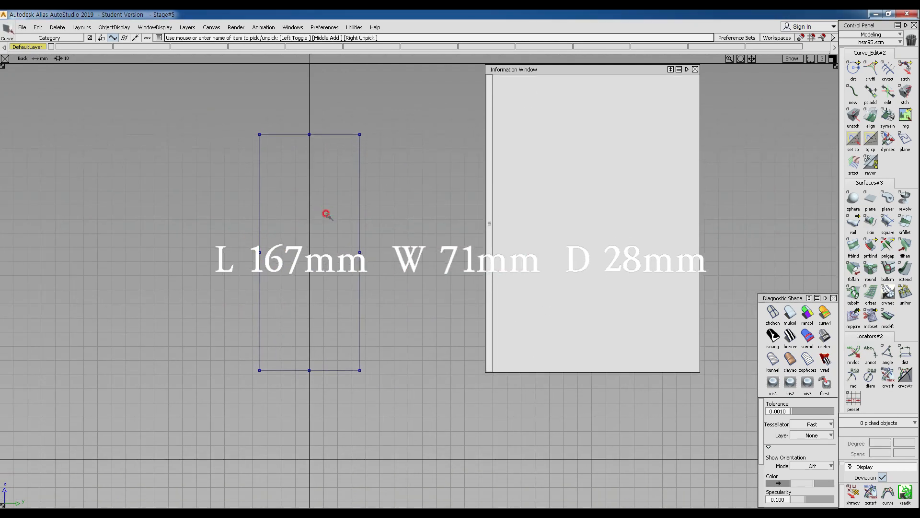
drag(242, 127, 408, 419)
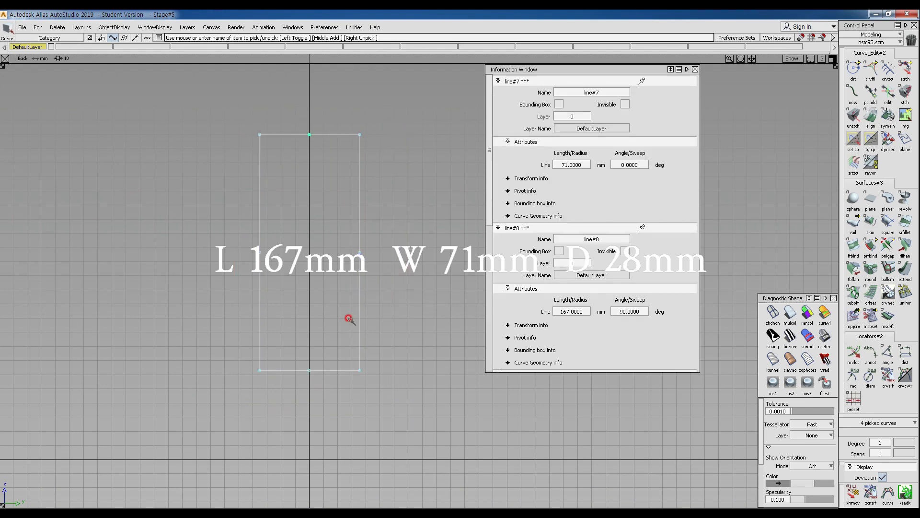
ctrl+shift+right_drag(310, 249, 378, 252)
alt+shift+middle_drag(317, 242, 335, 262)
ctrl+shift+drag(334, 354, 345, 264)
ctrl+shift+middle_drag(333, 143, 313, 149)
drag(253, 147, 370, 147)
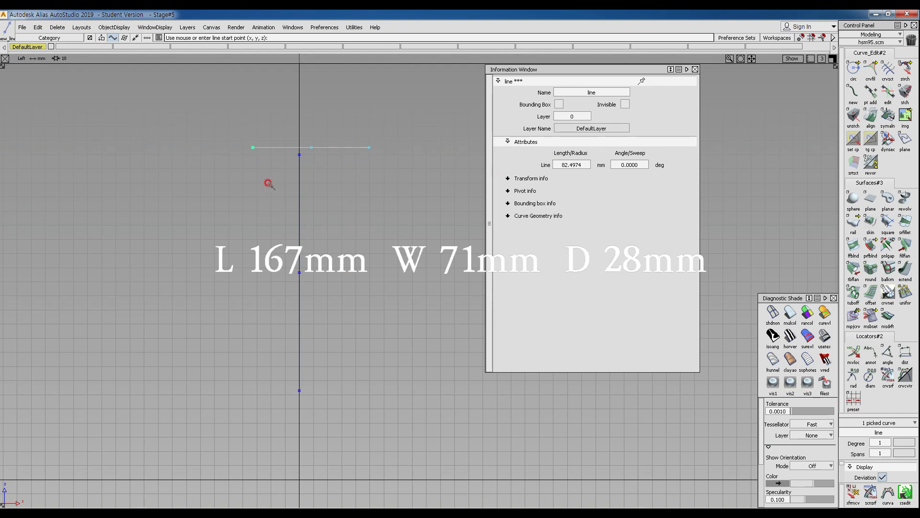
click(585, 165)
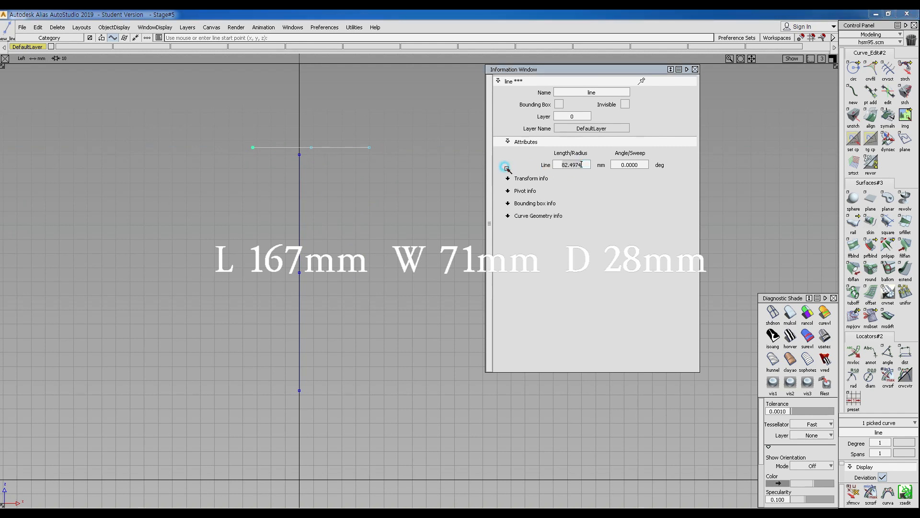
text(28)
key(Return)
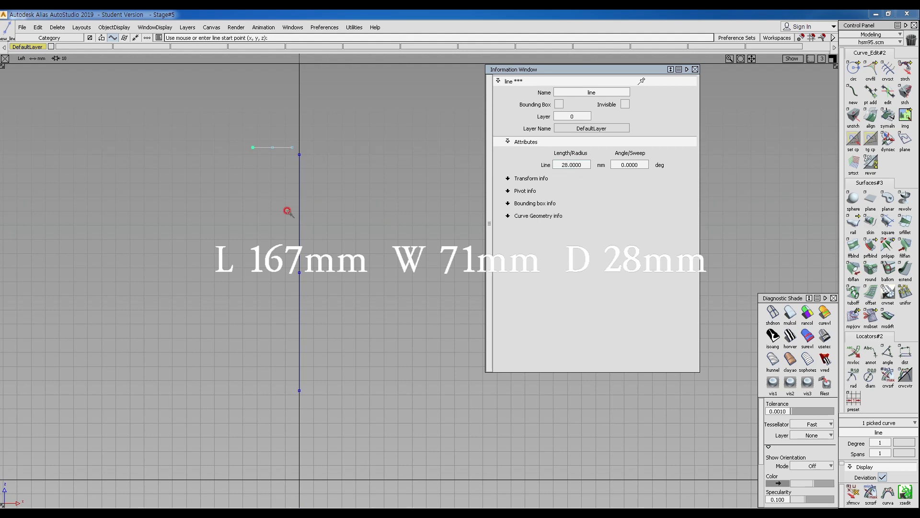
Step: Center the pivot of the 28 mm line and snap the line to the rectangle's upper edge
alt+shift+middle_drag(282, 194, 288, 201)
alt+shift+right_drag(288, 202, 282, 192)
ctrl+shift+right_drag(258, 152, 270, 159)
ctrl+shift+right_drag(282, 190, 281, 160)
ctrl+click(303, 149)
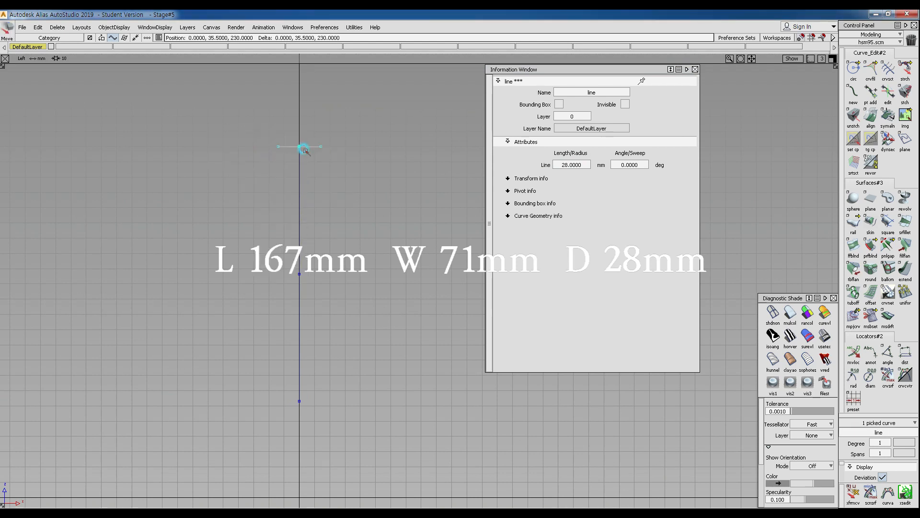
Step: Reposition the 28 mm line so its center snaps to the midpoint of the rectangle's upper edge
mouse_move(270, 204)
ctrl+shift+right_down()
mouse_move(284, 195)
mouse_move(266, 251)
mouse_move(268, 241)
ctrl+shift+right_up()
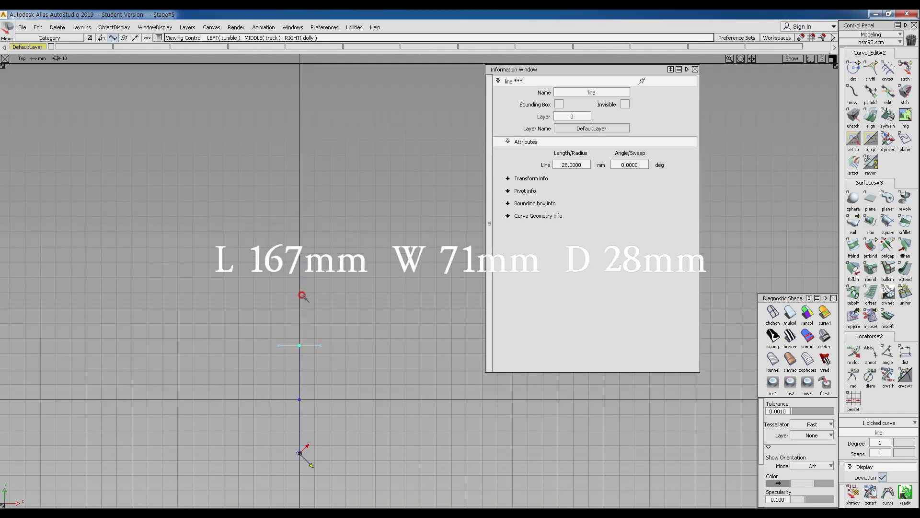
ctrl+shift+right_drag(279, 209, 291, 204)
alt+shift+drag(296, 200, 337, 192)
ctrl+shift+drag(233, 164, 227, 136)
ctrl+shift+drag(237, 169, 237, 147)
ctrl+shift+middle_drag(285, 246, 285, 189)
ctrl+click(285, 191)
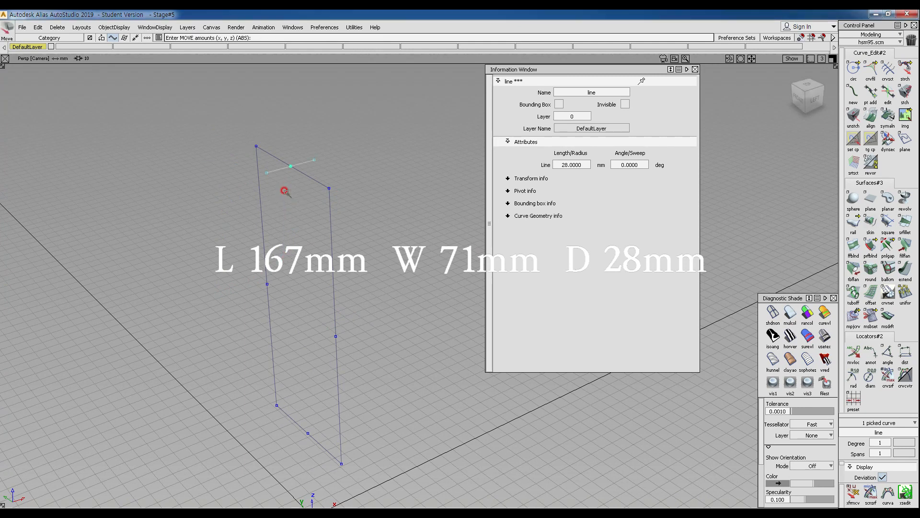
key(ctrl+z)
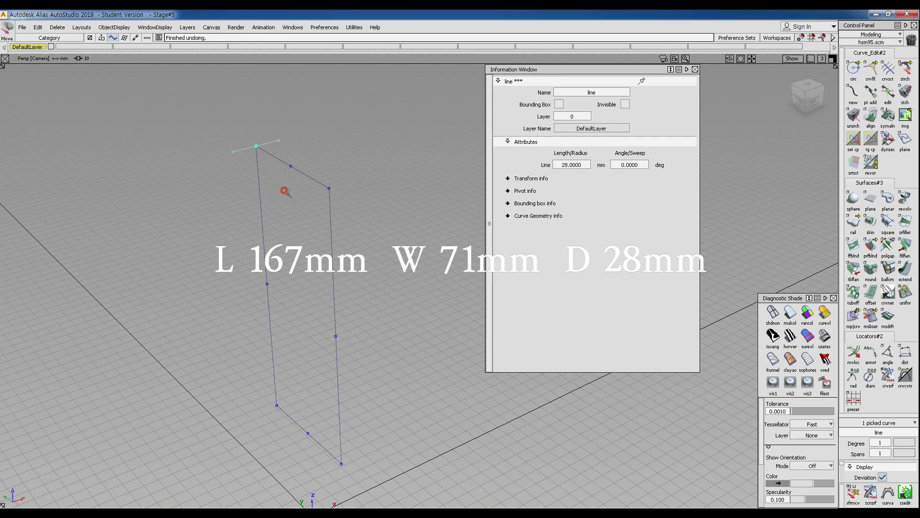
ctrl+shift+click(286, 201)
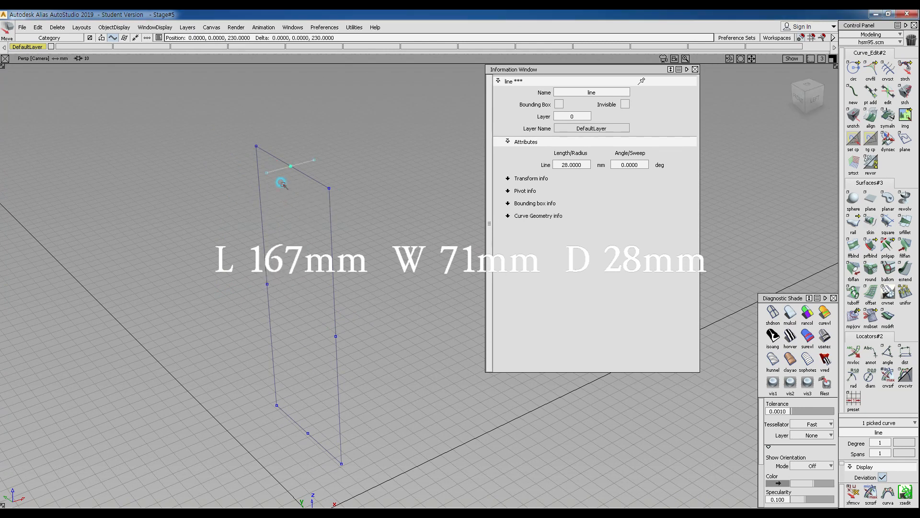
Step: Pick the rectangle's four lines and snap them to the left end of the 28 mm line in the left view
alt+shift+drag(333, 226, 219, 237)
ctrl+shift+right_drag(240, 199, 261, 198)
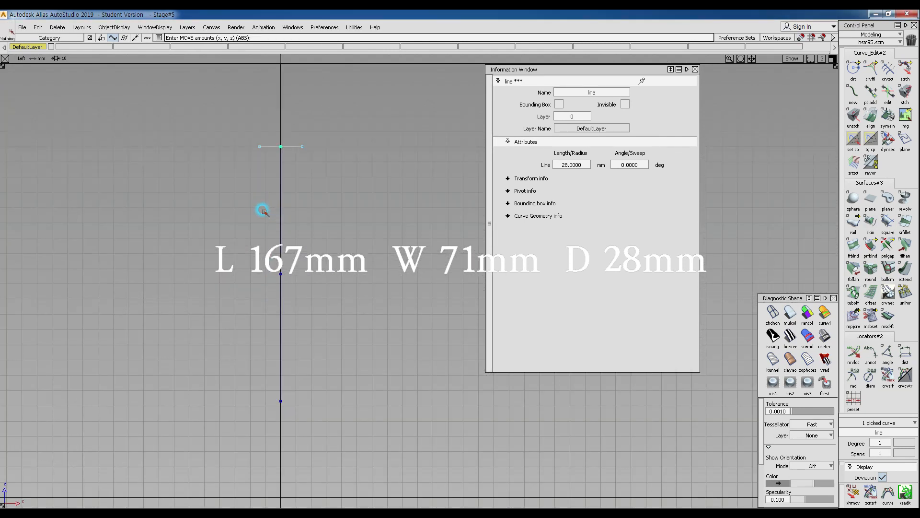
ctrl+shift+drag(261, 209, 250, 145)
ctrl+shift+drag(210, 106, 213, 111)
ctrl+shift+right_drag(205, 143, 222, 160)
alt+shift+middle_drag(341, 195, 171, 173)
ctrl+shift+drag(139, 96, 227, 384)
drag(279, 368, 287, 420)
drag(280, 353, 286, 420)
ctrl+shift+drag(200, 220, 199, 148)
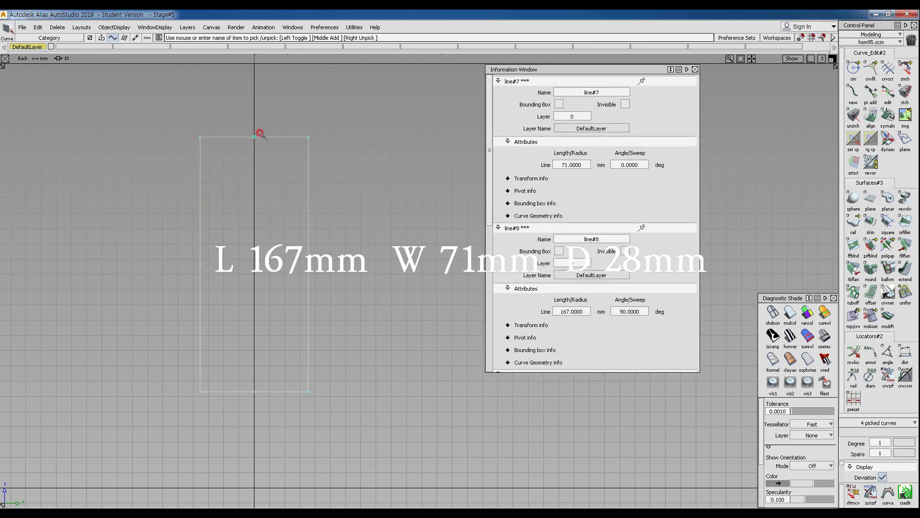
ctrl+shift+drag(150, 171, 174, 171)
ctrl+shift+drag(252, 182, 249, 159)
ctrl+click(249, 158)
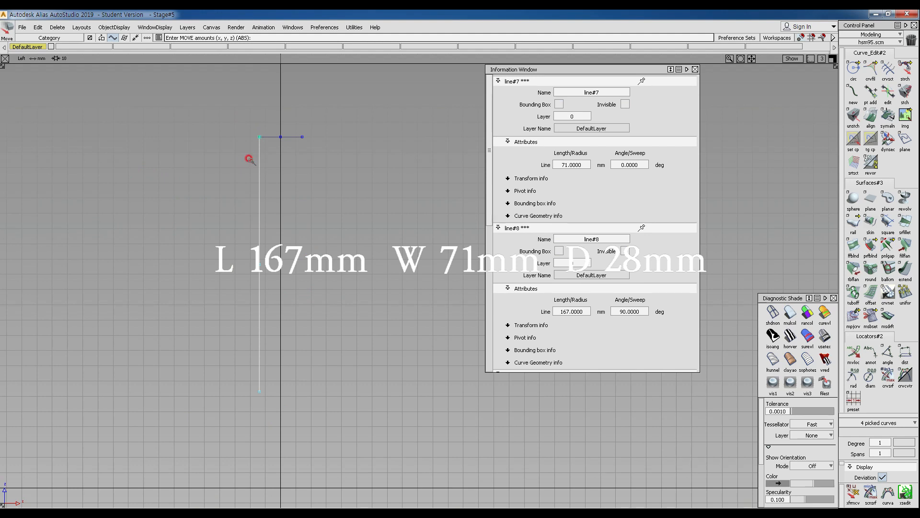
Step: Paste a copy of the rectangle and snap it to the right end of the 28 mm line
key(ctrl+v)
ctrl+shift+drag(306, 193, 308, 164)
ctrl+click(312, 148)
Step: Connect the four pairs of matching upper and lower corners of the two rectangles with straight lines to complete the box frame
alt+shift+drag(333, 185, 263, 168)
alt+shift+middle_drag(263, 160, 269, 167)
ctrl+shift+click(271, 109)
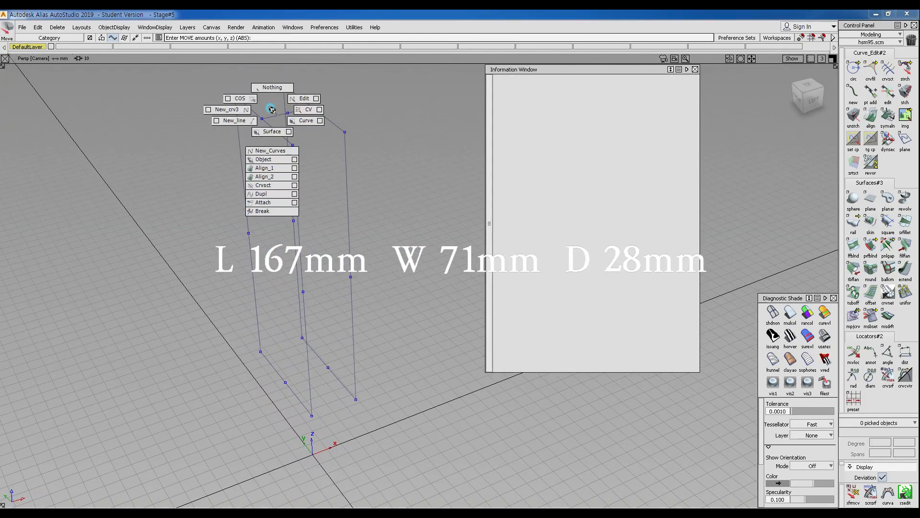
ctrl+shift+drag(271, 110, 254, 122)
click(235, 95)
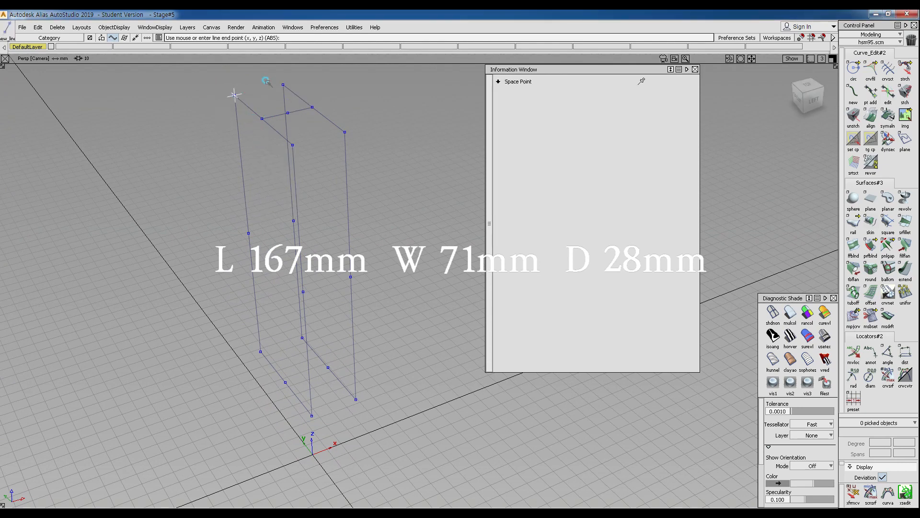
click(283, 84)
click(260, 351)
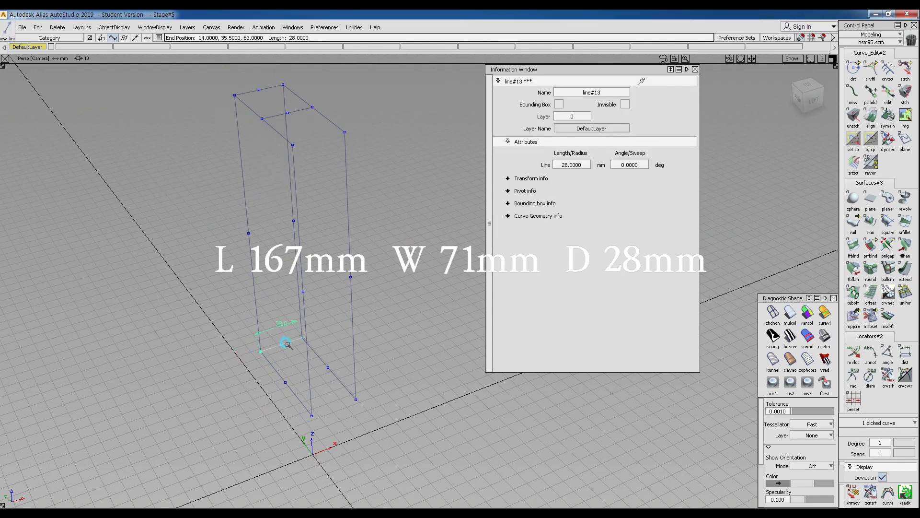
click(302, 338)
click(312, 416)
click(356, 399)
alt+shift+drag(273, 334, 397, 340)
click(291, 150)
click(326, 126)
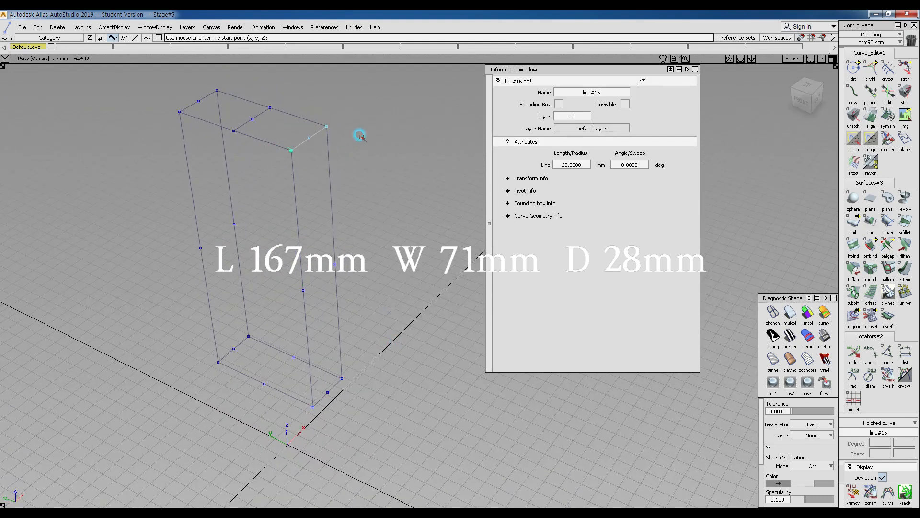
Step: Examine the completed box frame in the perspective, left and back views
alt+shift+drag(364, 150, 191, 187)
ctrl+shift+right_drag(261, 110, 260, 150)
alt+shift+middle_drag(299, 263, 296, 201)
alt+shift+right_drag(312, 266, 306, 189)
alt+shift+middle_drag(320, 172, 313, 200)
ctrl+shift+drag(313, 197, 352, 197)
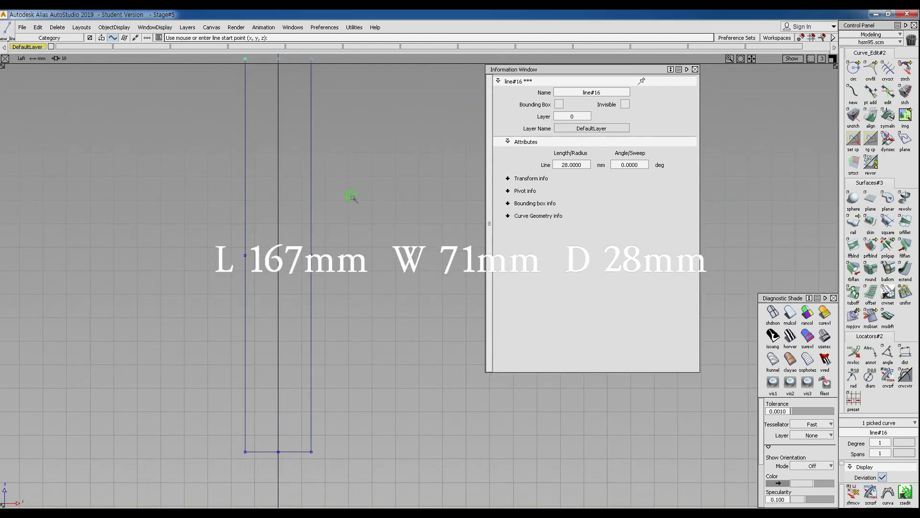
alt+shift+middle_drag(333, 204, 314, 247)
alt+shift+right_drag(314, 246, 309, 256)
alt+shift+middle_drag(309, 254, 309, 220)
ctrl+shift+right_click(314, 204)
ctrl+shift+click(331, 214)
alt+shift+middle_drag(370, 214, 175, 229)
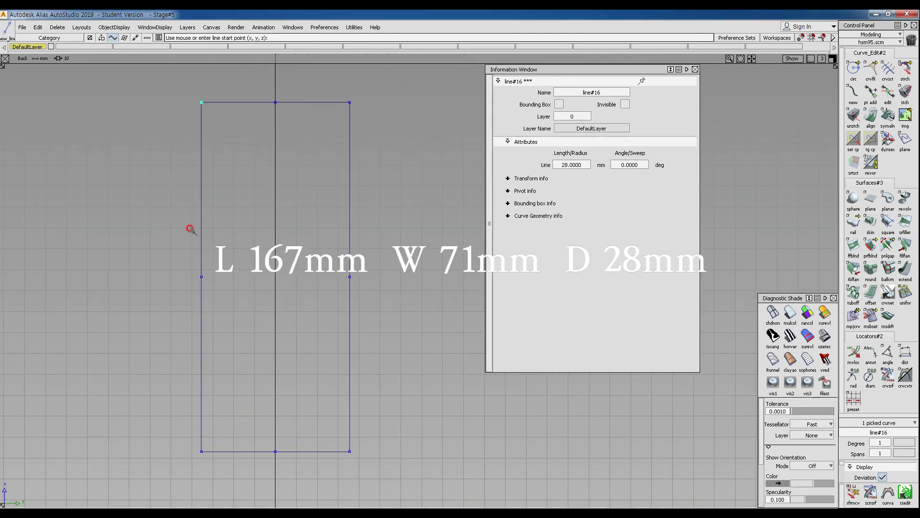
ctrl+shift+right_drag(194, 233, 263, 170)
alt+shift+drag(266, 183, 394, 167)
mouse_move(309, 214)
alt+shift+mouse_down()
mouse_move(267, 220)
mouse_move(313, 202)
alt+shift+mouse_up()
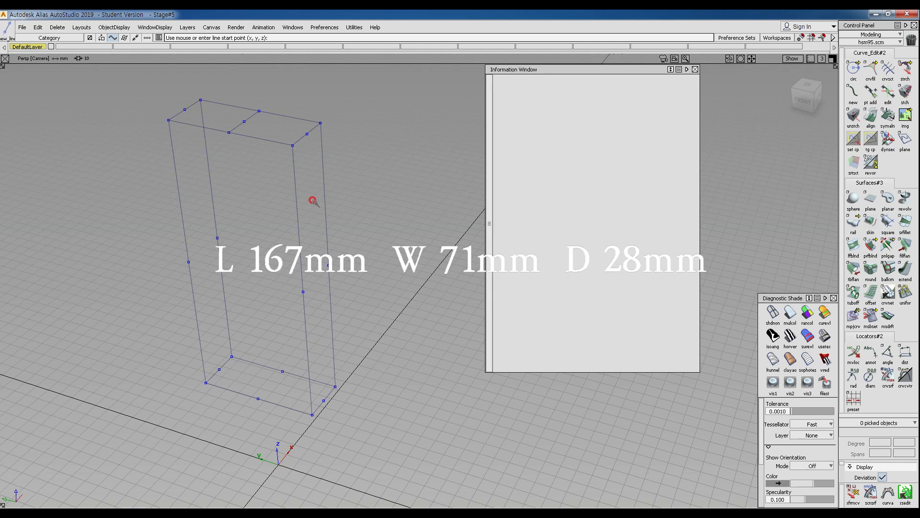
Step: Draw a vertical line joining the midpoints of the front rectangle's short edges and snap it to the center of the 28 mm line across the top
ctrl+shift+middle_drag(240, 127, 224, 139)
ctrl+click(225, 138)
ctrl+click(259, 389)
mouse_move(322, 333)
alt+shift+mouse_down()
mouse_move(271, 313)
mouse_move(251, 254)
alt+shift+mouse_up()
ctrl+click(265, 126)
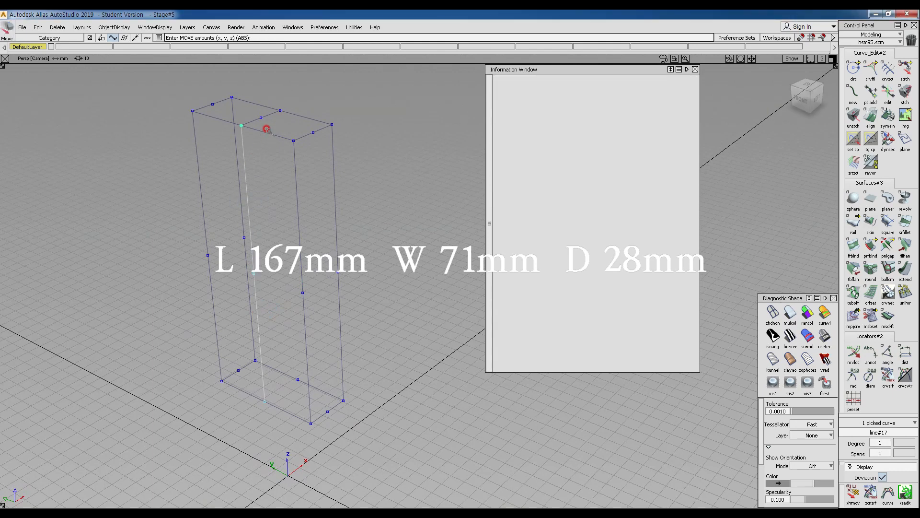
Step: Delete the 28 mm line crossing the middle of the box's top face
alt+shift+drag(366, 304, 317, 310)
ctrl+shift+drag(331, 187, 269, 118)
click(269, 118)
key(Delete)
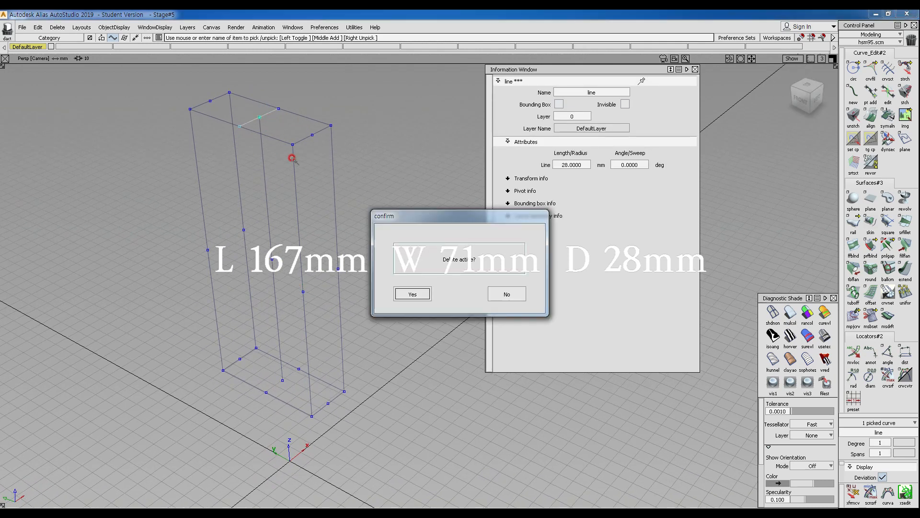
click(407, 291)
alt+shift+drag(407, 291, 408, 253)
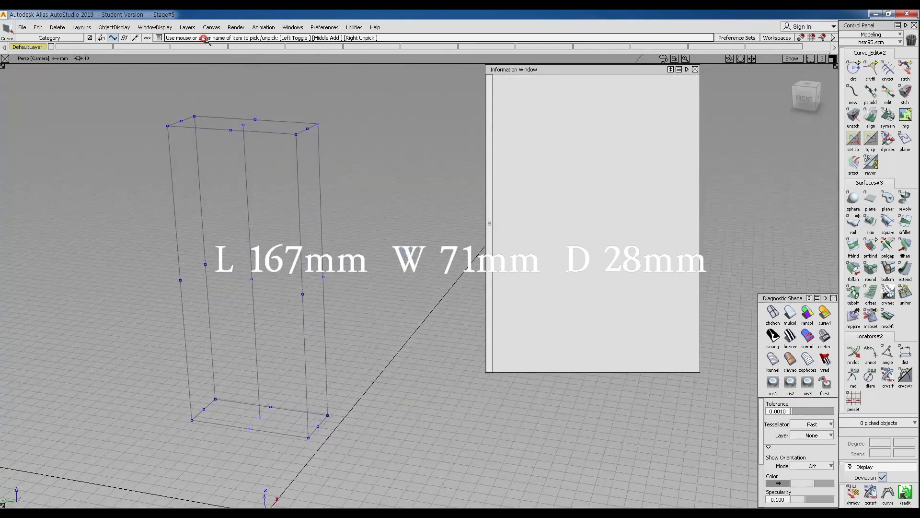
Step: Create a new layer and name it base
click(187, 27)
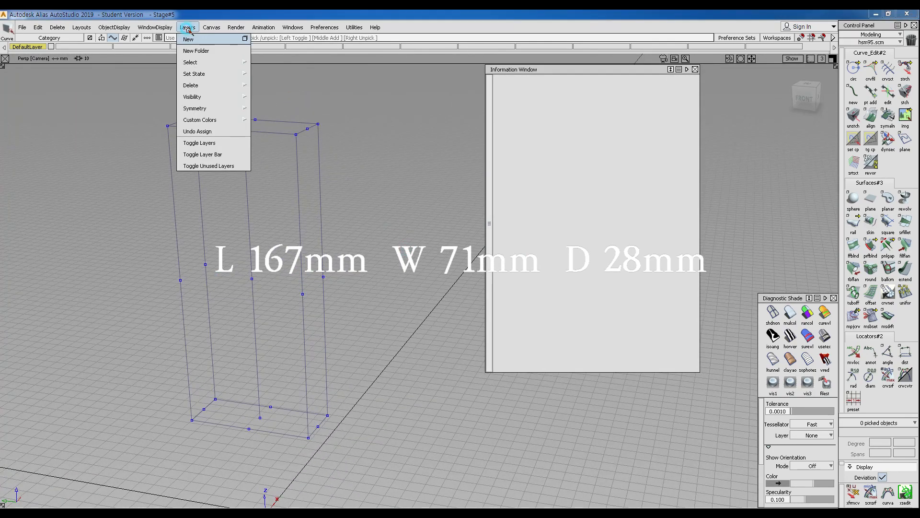
click(187, 38)
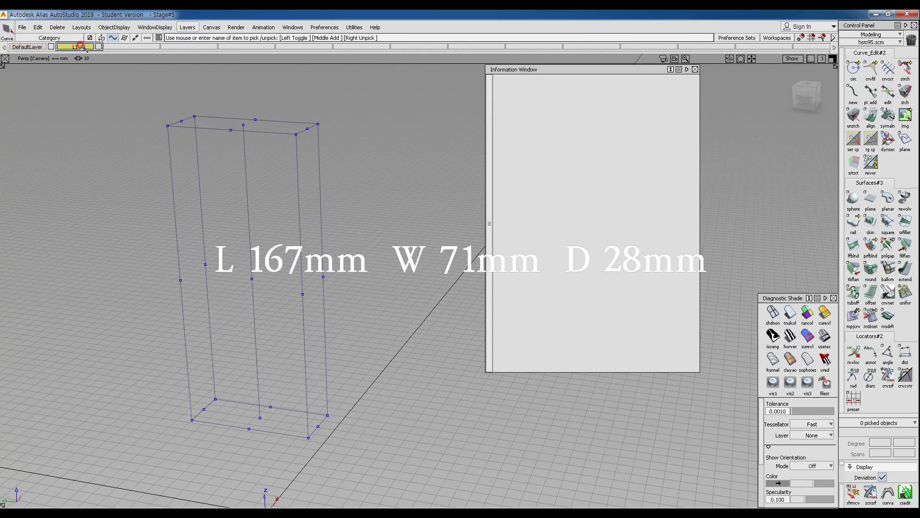
double_click(80, 45)
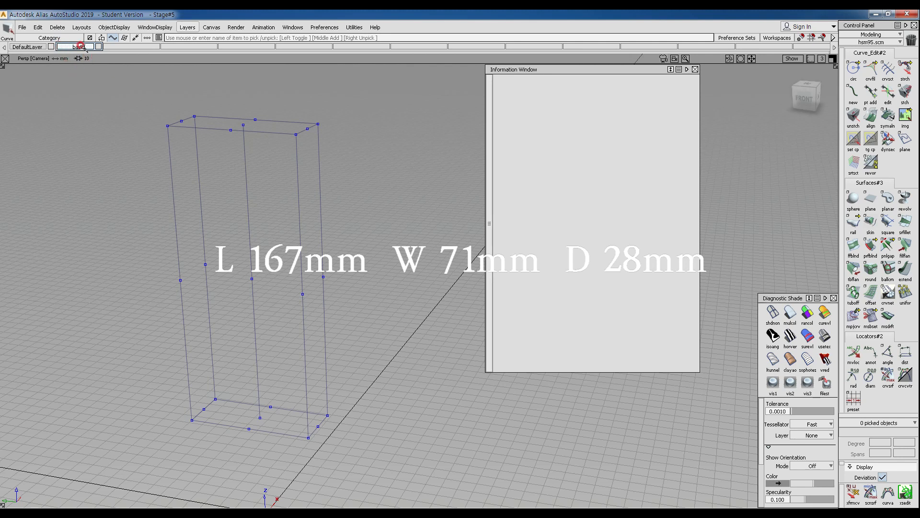
key(Return)
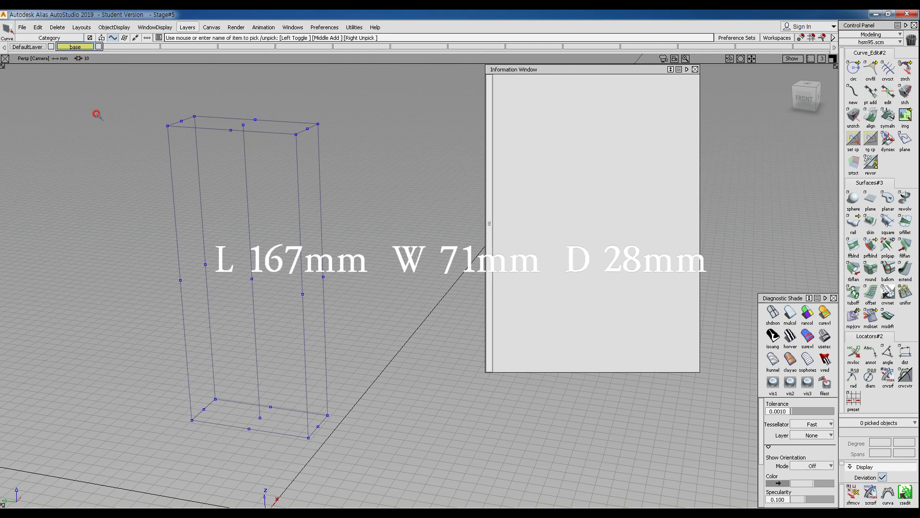
Step: Pick all the box frame lines, assign them to the base layer and clear the selection
ctrl+shift+drag(144, 95, 155, 102)
drag(120, 84, 400, 471)
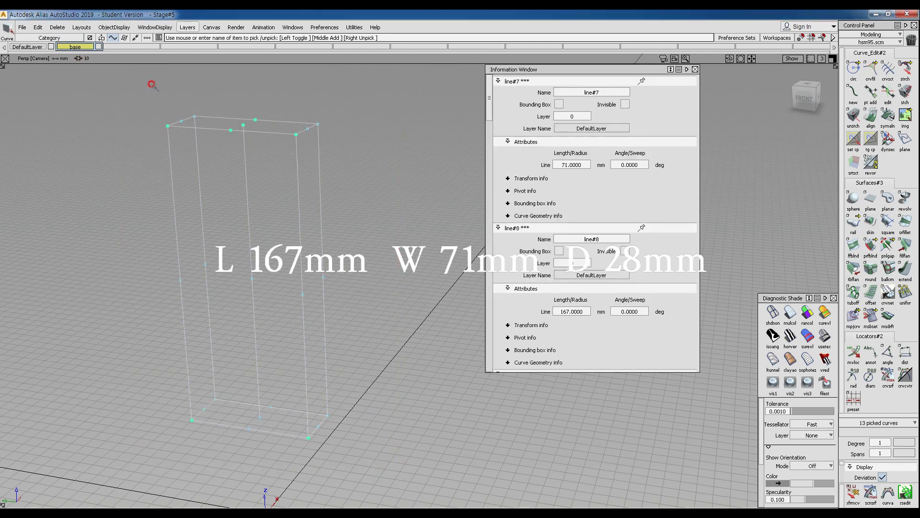
right_click(87, 47)
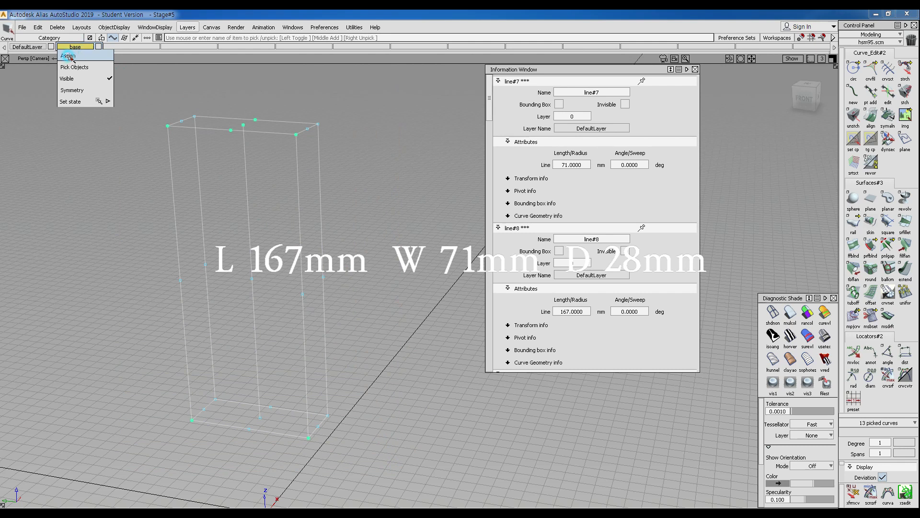
click(67, 56)
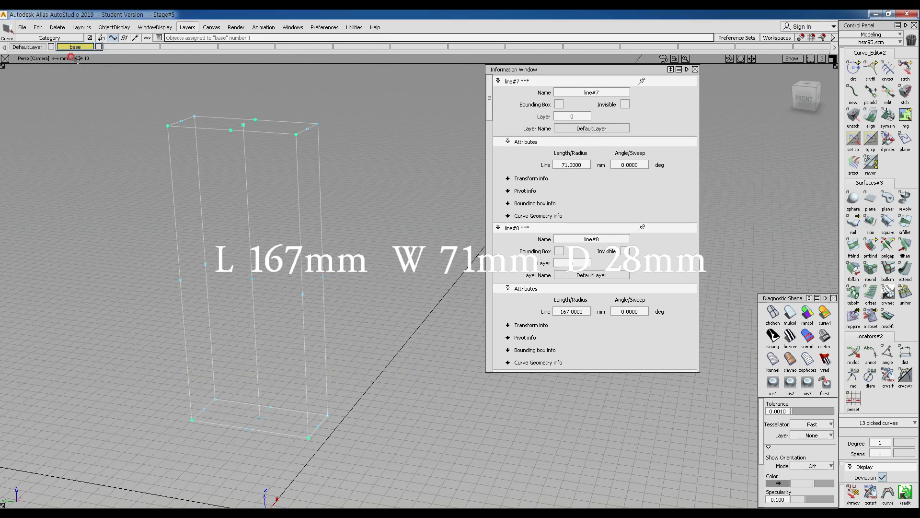
click(152, 160)
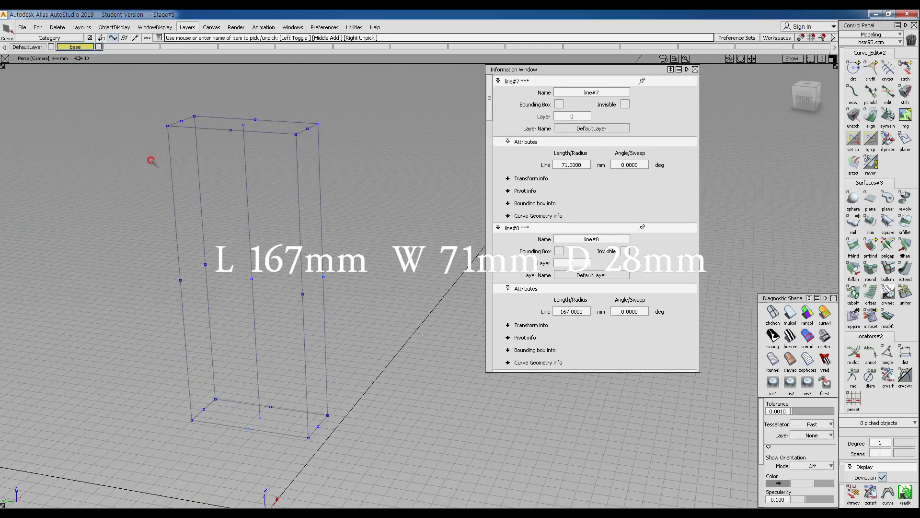
Step: Hide and reshow the base layer, leaving DefaultLayer active, and close the Information Window
alt+shift+middle_drag(148, 147, 166, 129)
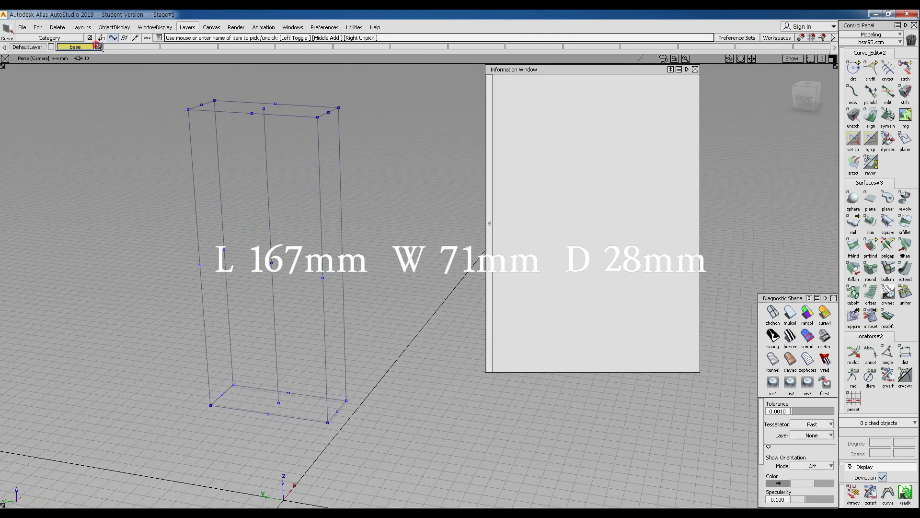
click(98, 46)
click(98, 47)
alt+shift+middle_drag(225, 138, 220, 165)
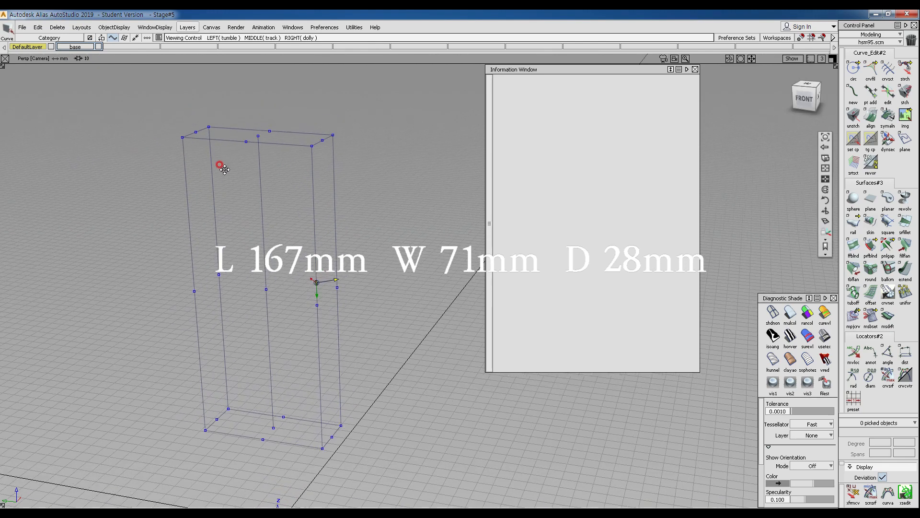
drag(607, 70, 704, 106)
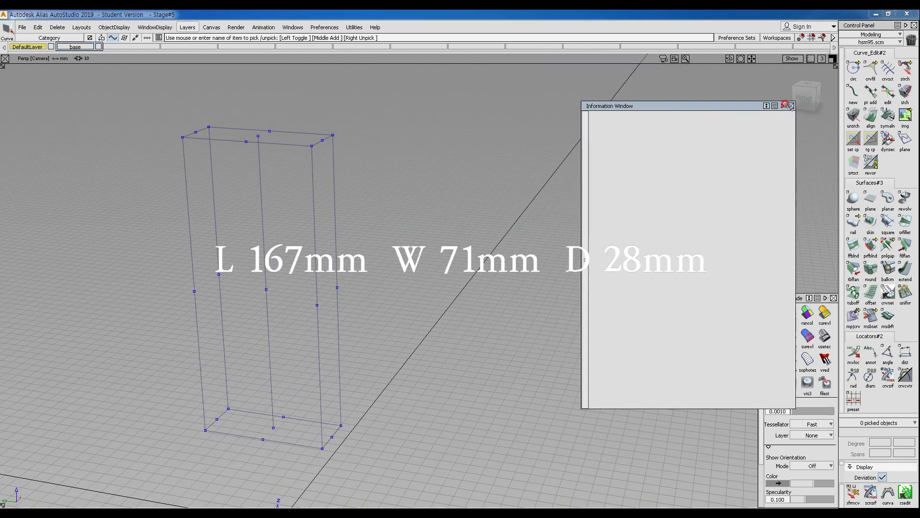
click(791, 105)
Step: Switch to the back view and frame the whole box in it
alt+shift+drag(304, 148, 430, 199)
alt+shift+drag(326, 228, 316, 206)
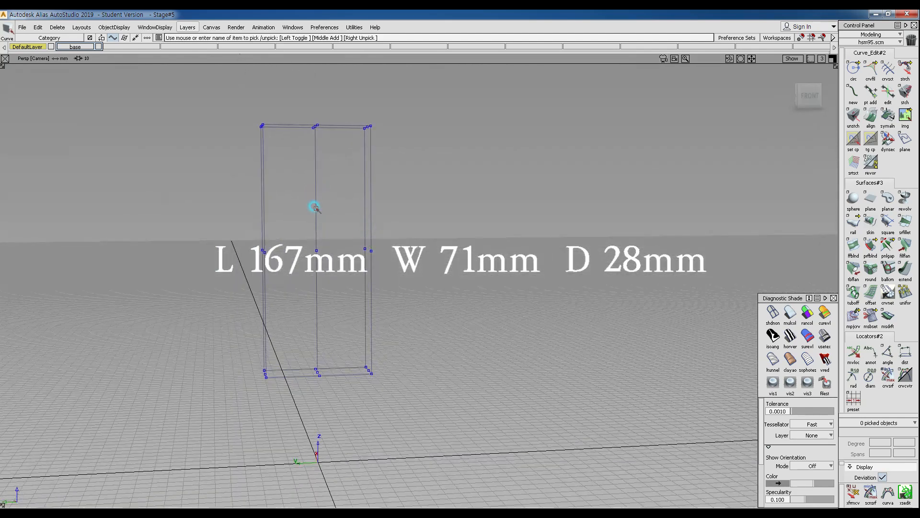
ctrl+shift+right_click(328, 177)
ctrl+shift+right_drag(328, 177, 353, 191)
alt+shift+middle_drag(286, 202, 320, 197)
alt+shift+right_drag(320, 196, 327, 213)
alt+shift+middle_drag(326, 213, 296, 218)
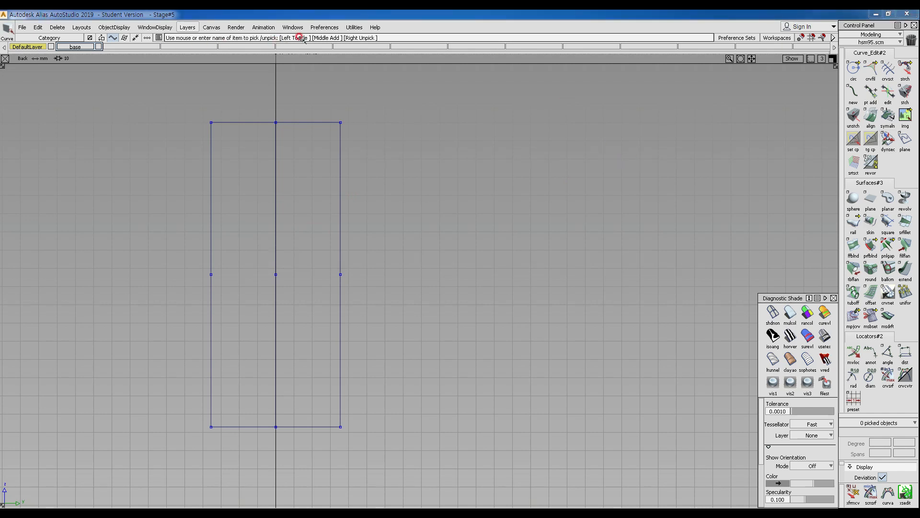
click(324, 27)
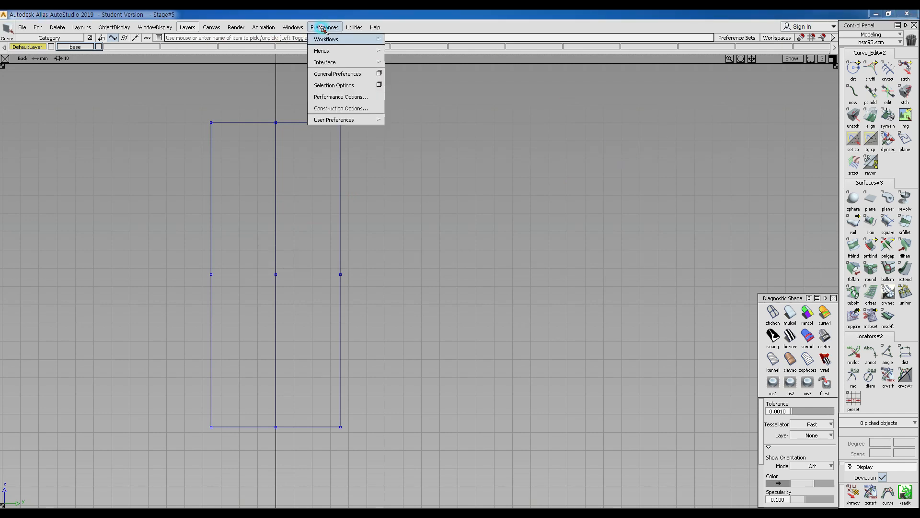
click(324, 39)
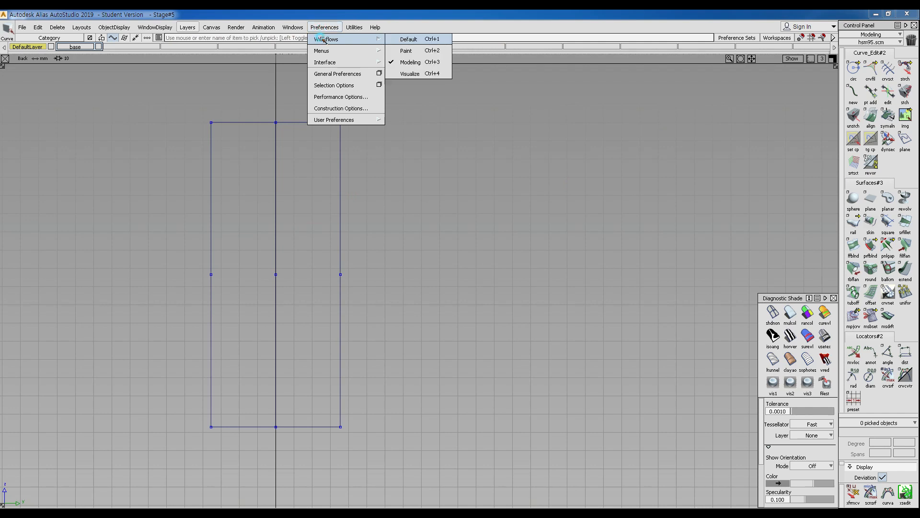
mouse_move(324, 50)
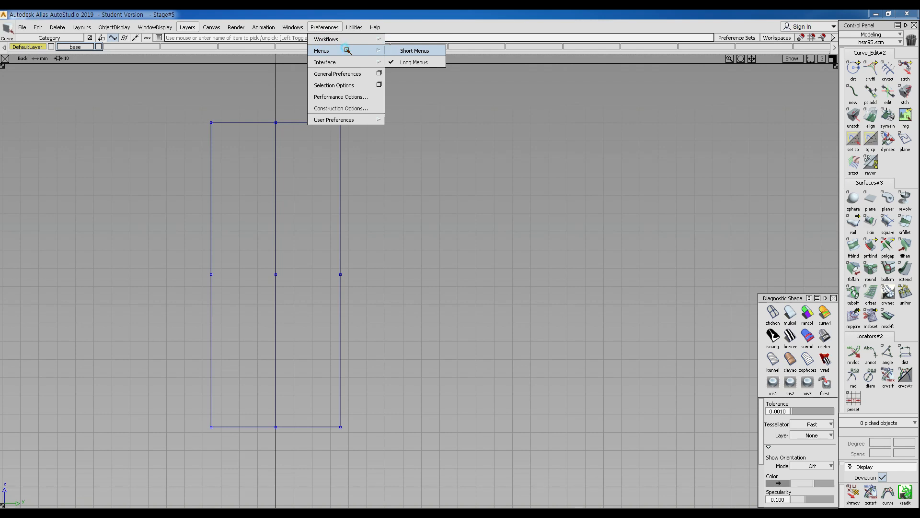
Step: Open the Camera Editor for the Back camera and place it beside the box frame
click(293, 27)
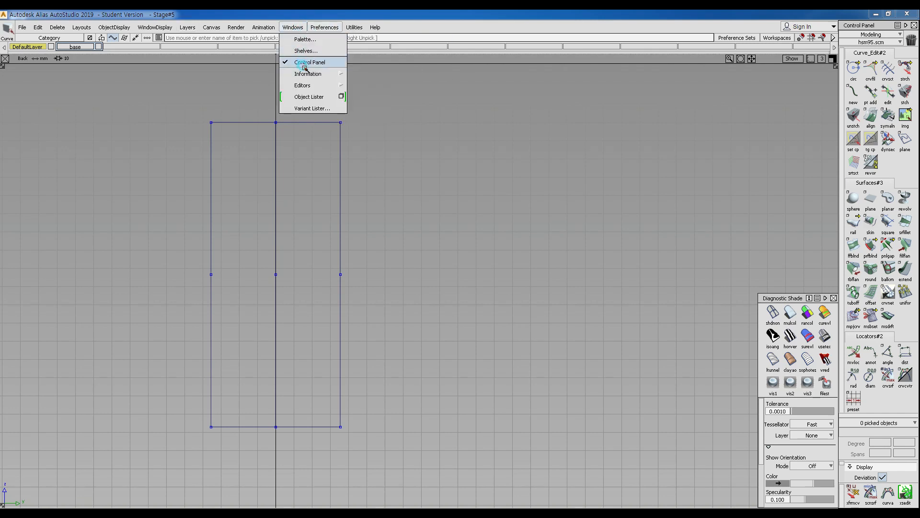
mouse_move(304, 74)
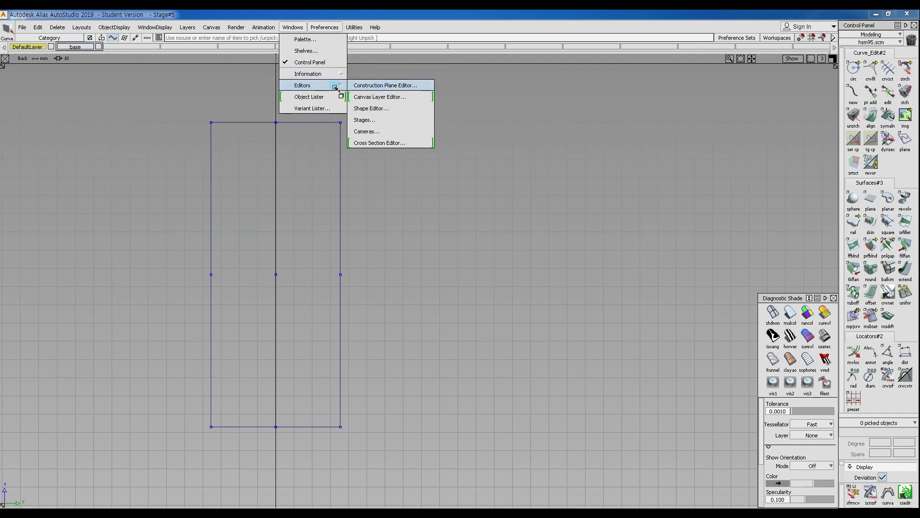
click(365, 133)
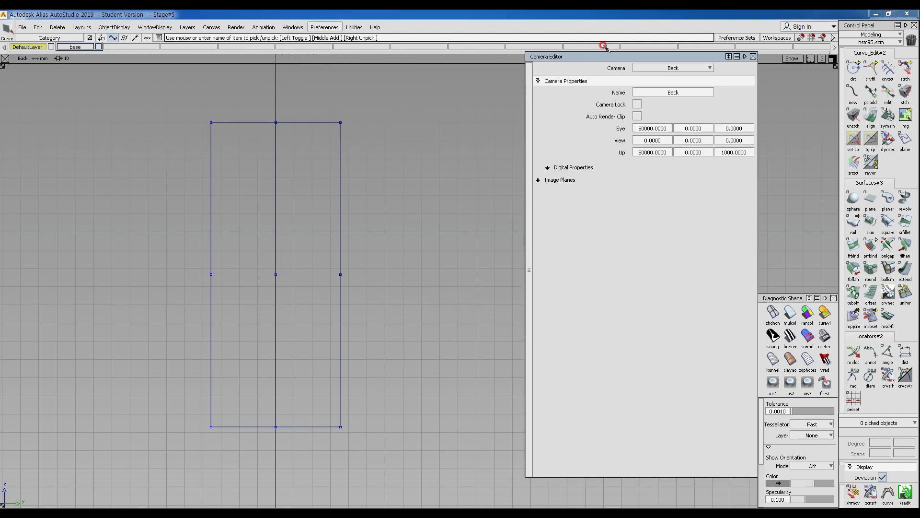
drag(604, 54, 556, 45)
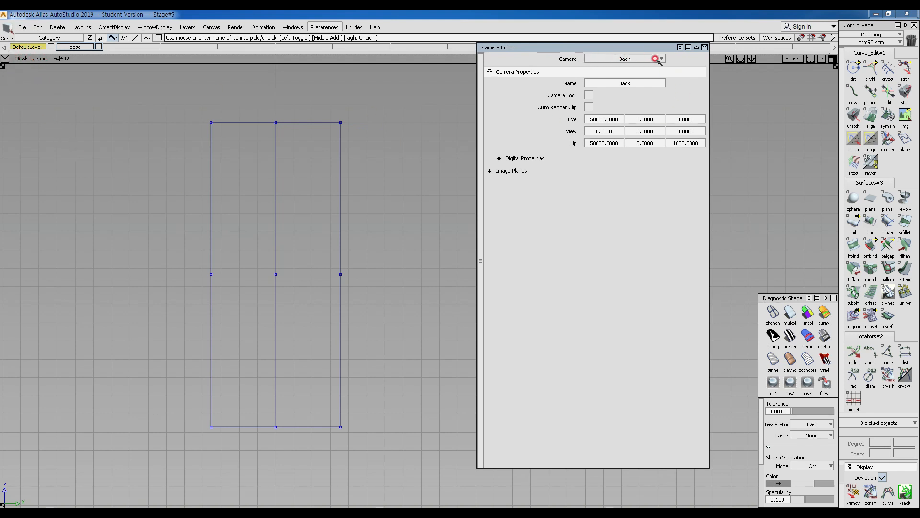
Step: Add the fronh image from E:\Youtube_Modeling\20190518_Nokia6560_Modeling as an image plane of the Back camera and move the editor clear of it
click(507, 171)
click(499, 183)
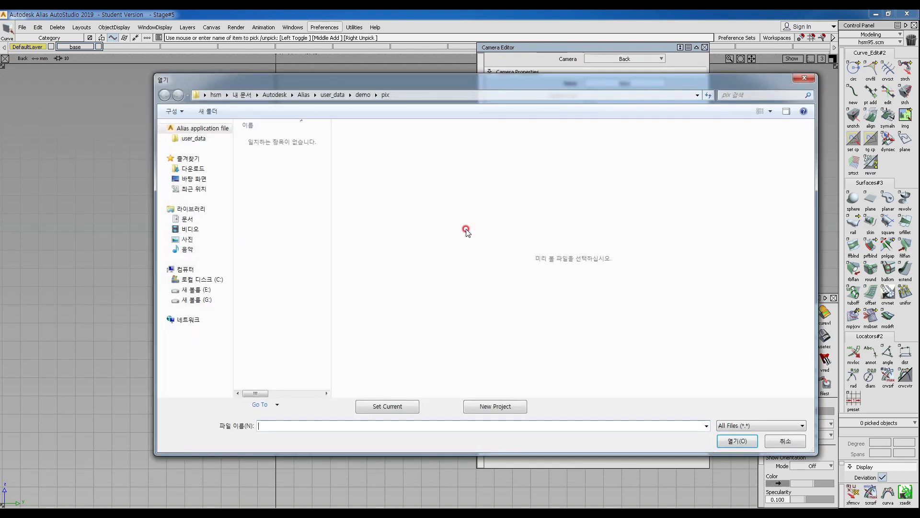
click(199, 290)
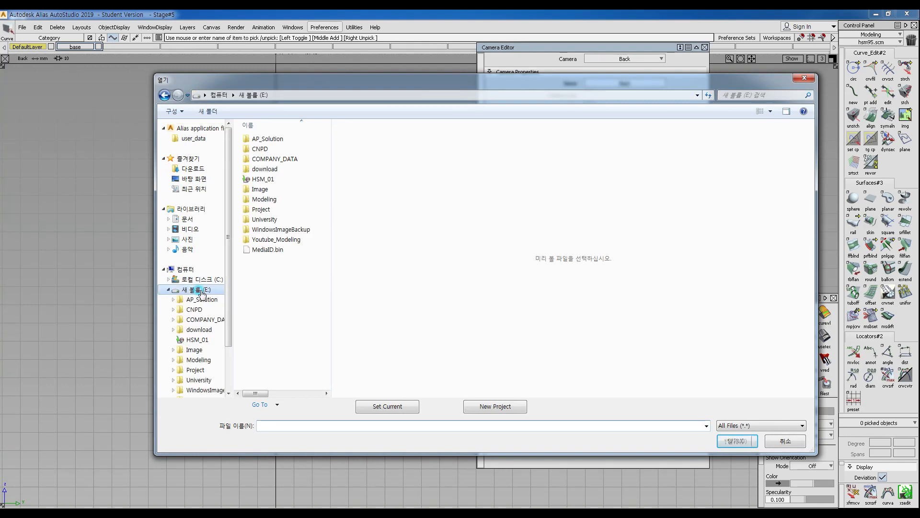
click(269, 220)
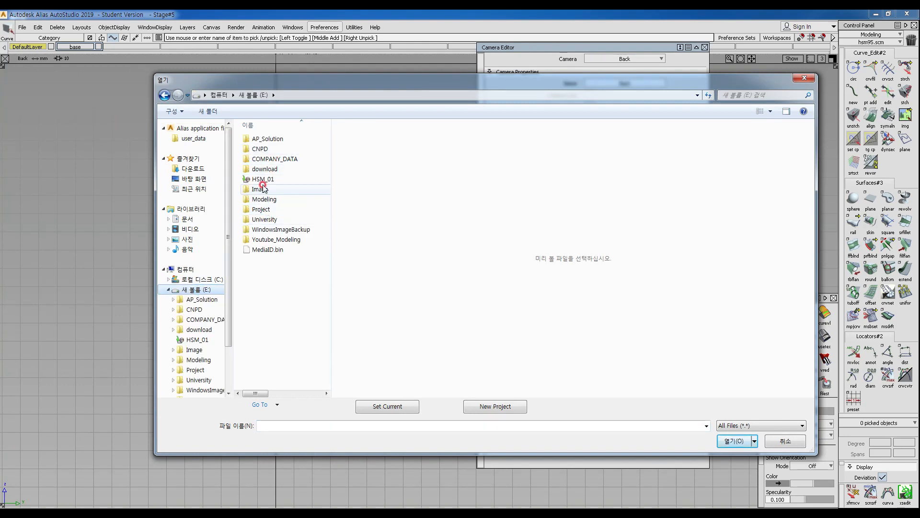
double_click(267, 239)
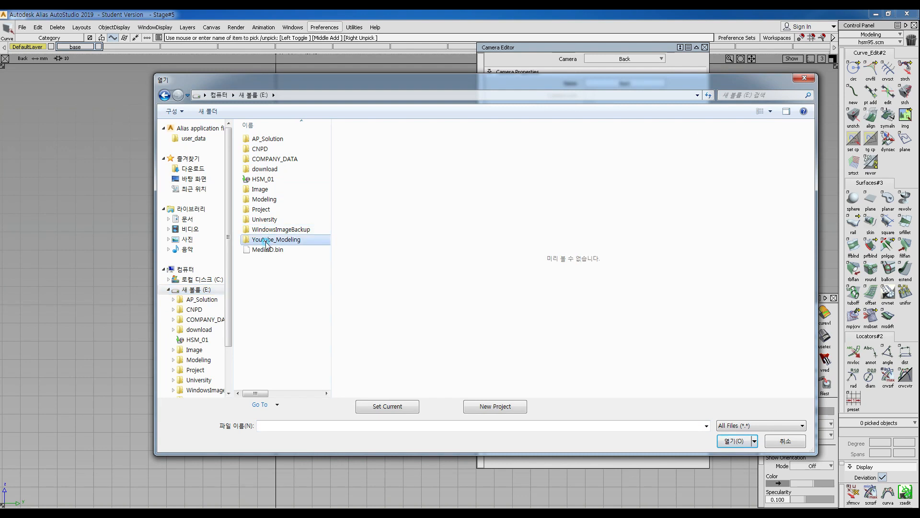
double_click(267, 297)
drag(326, 257, 327, 310)
click(262, 229)
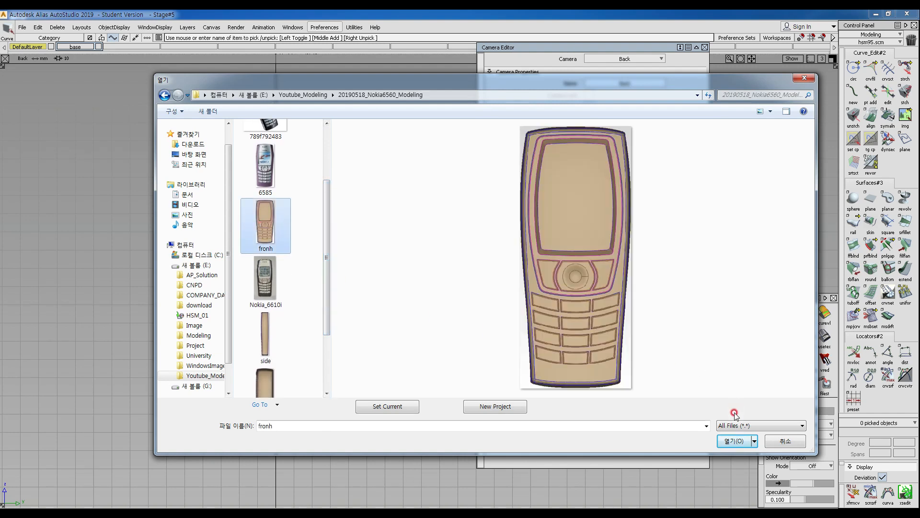
click(737, 444)
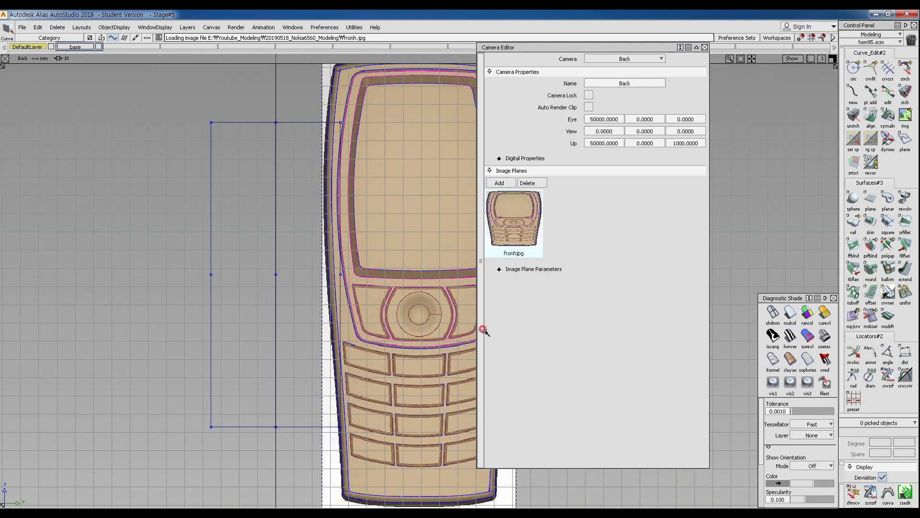
drag(568, 47, 648, 51)
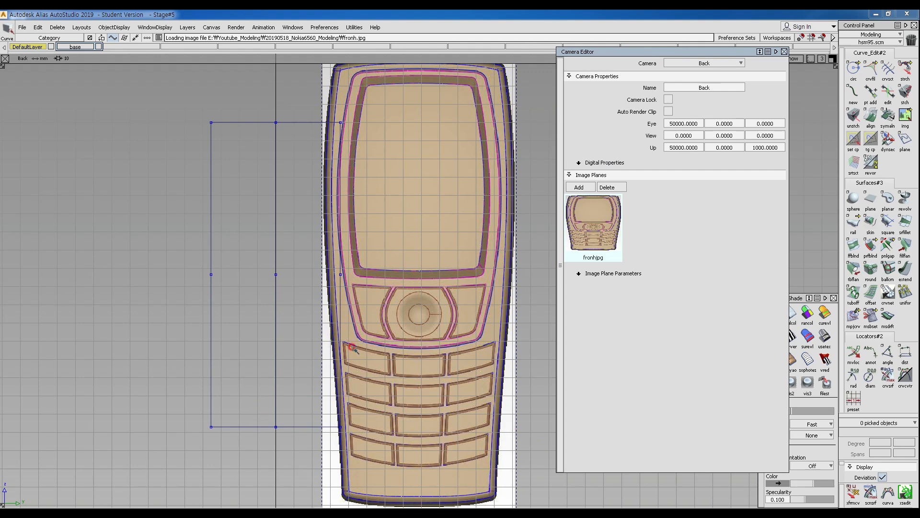
ctrl+shift+drag(271, 414, 309, 389)
drag(289, 372, 370, 455)
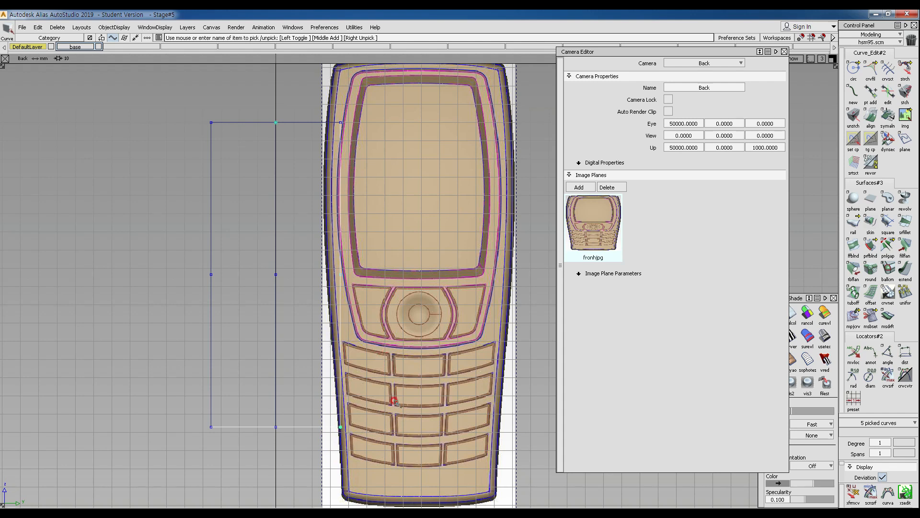
click(381, 318)
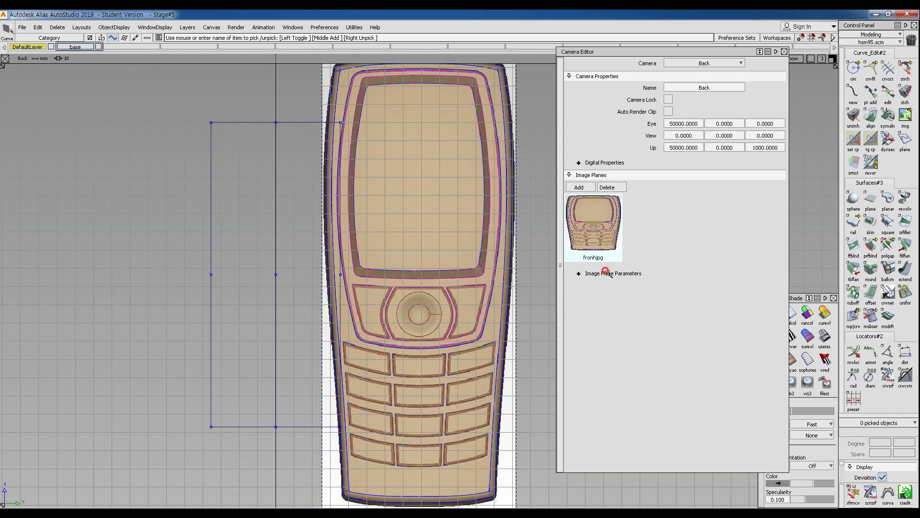
Step: Show the fronh image plane's parameters and darken the image by lowering its RGB Mult to a lighter mid-grey, then close the colour window
click(579, 273)
scroll(582, 274, down, 2)
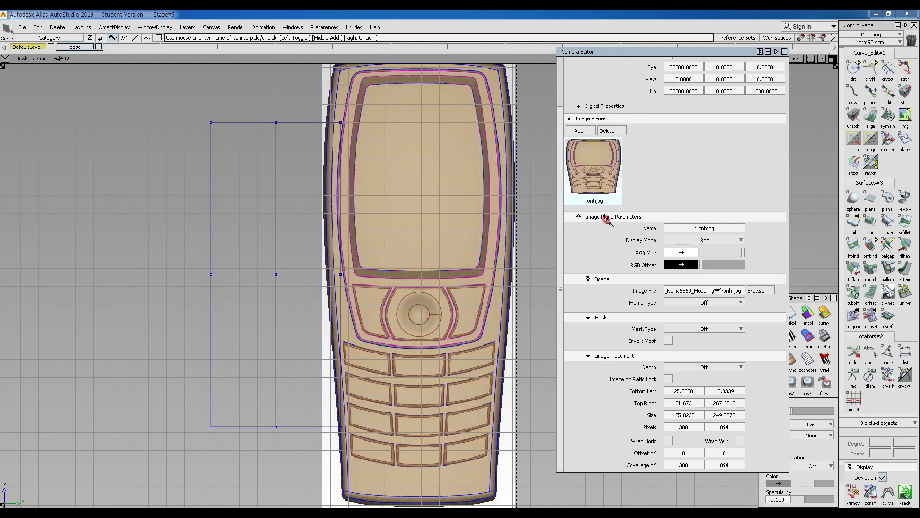
click(678, 251)
click(423, 73)
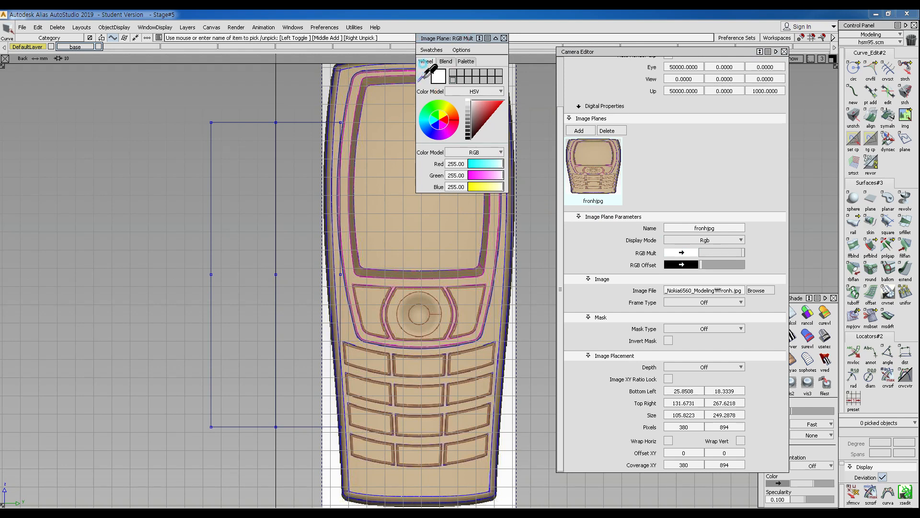
click(284, 116)
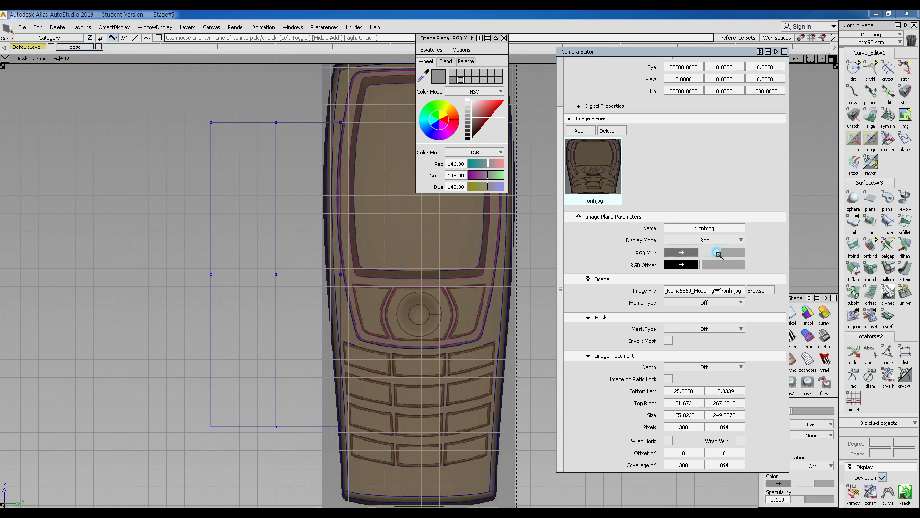
drag(723, 253, 730, 253)
click(504, 38)
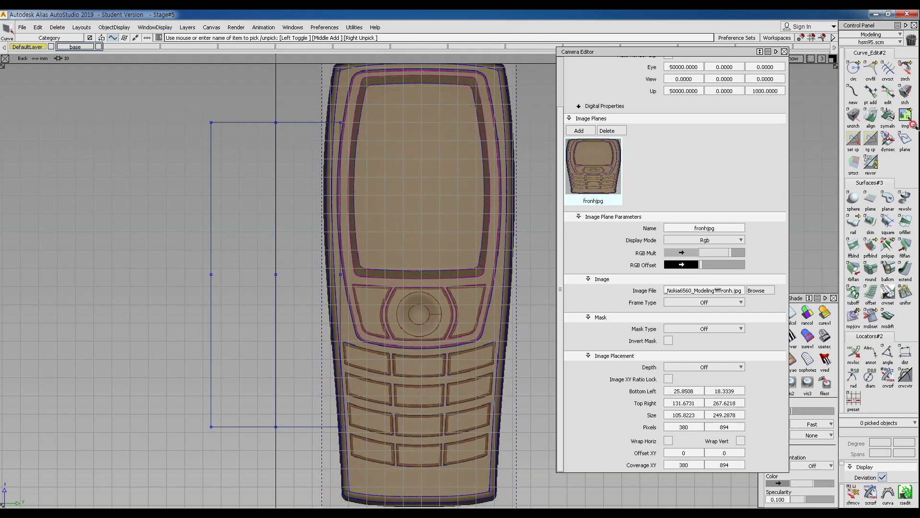
Step: Show the tool palette and pick the fronh image plane with the Pick Image Plane tool
click(292, 27)
click(303, 38)
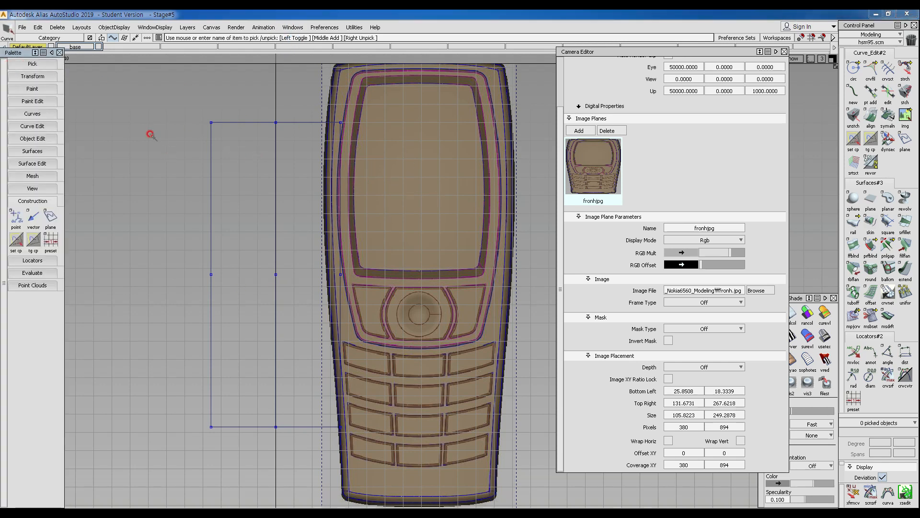
click(34, 64)
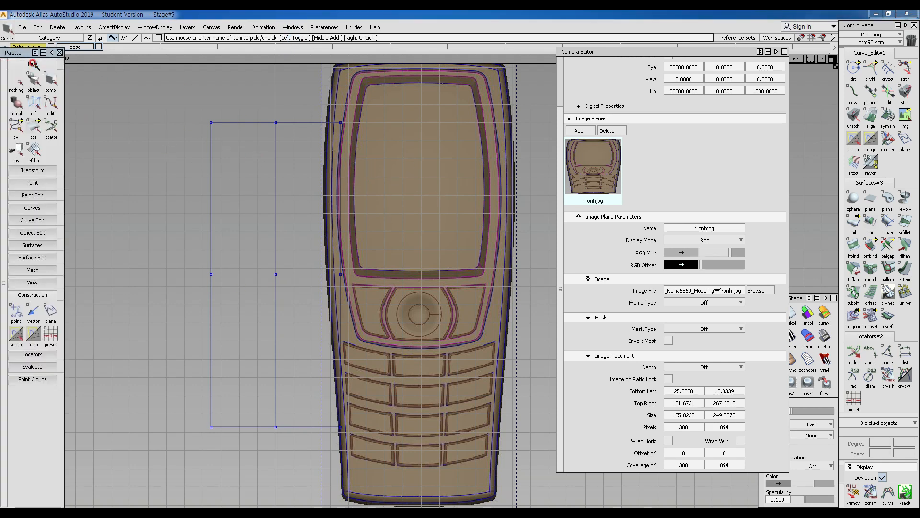
click(30, 115)
click(35, 131)
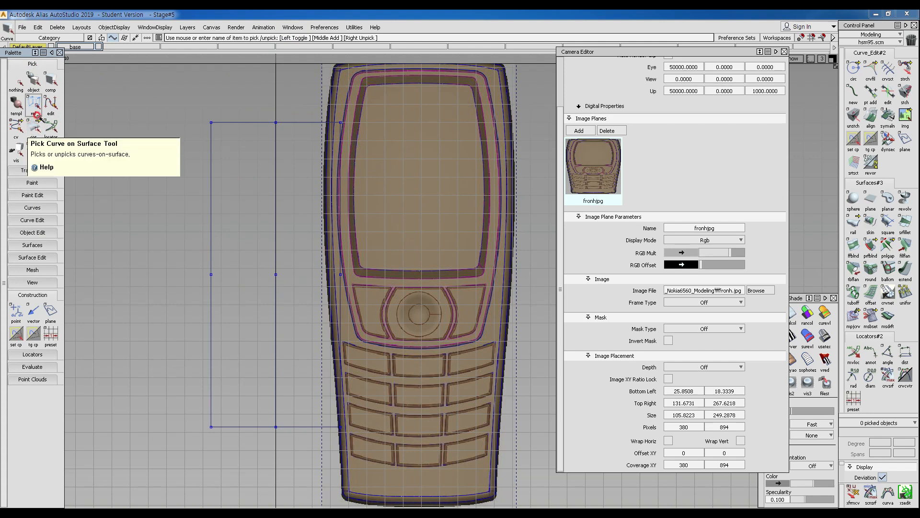
drag(37, 132, 85, 124)
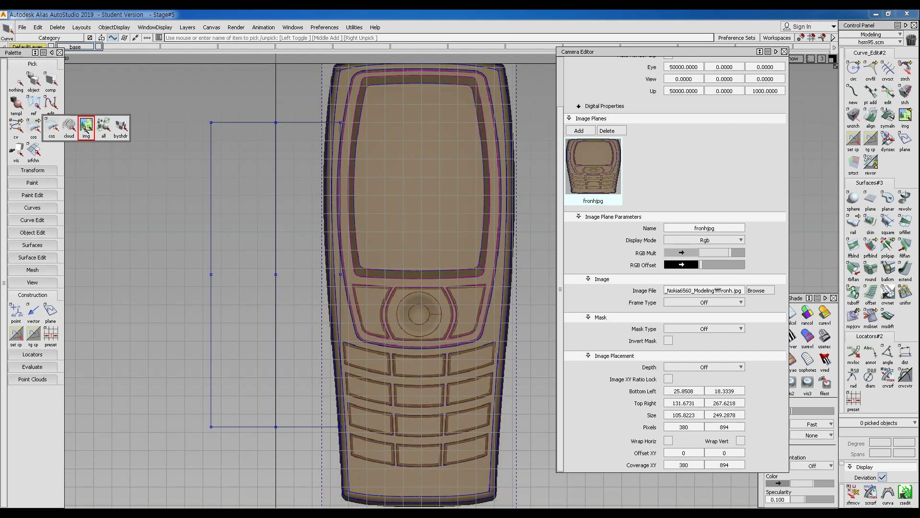
click(85, 127)
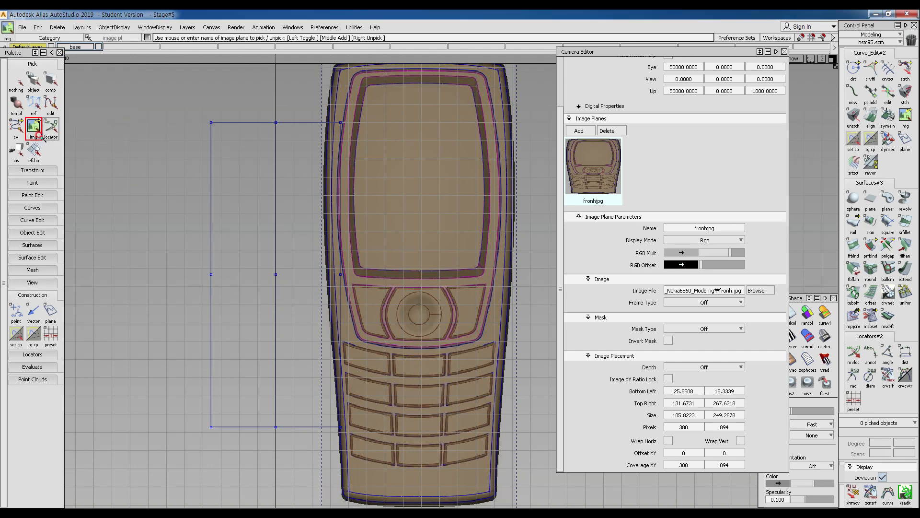
click(350, 230)
Step: Move the picked image plane so its centre snaps to the centre of the box frame
ctrl+shift+right_click(453, 255)
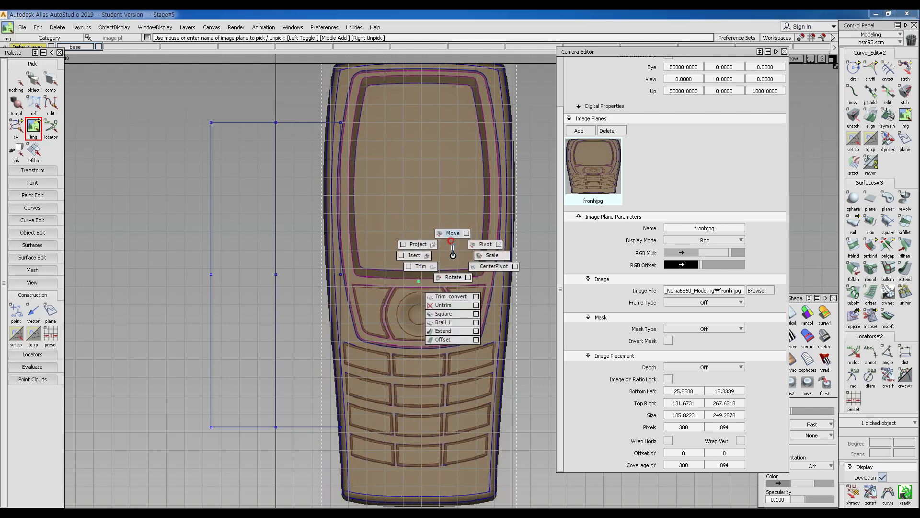
click(452, 231)
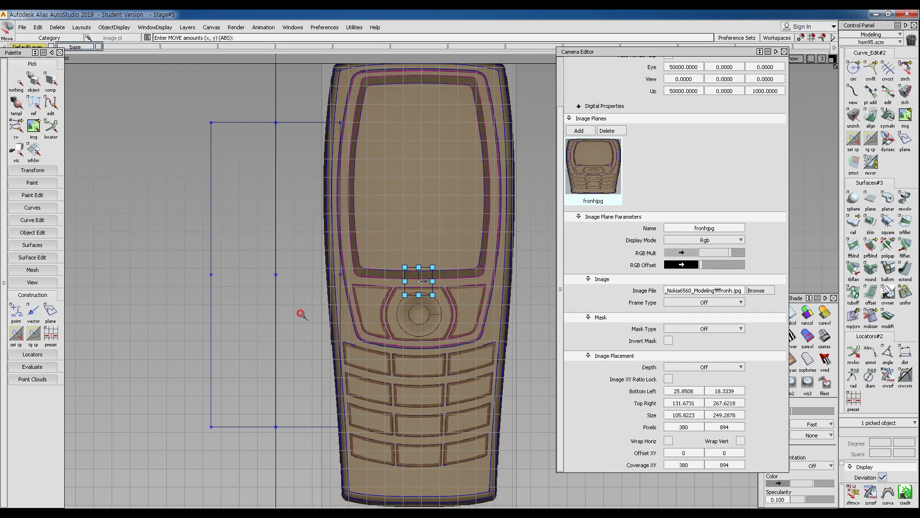
ctrl+alt+click(281, 278)
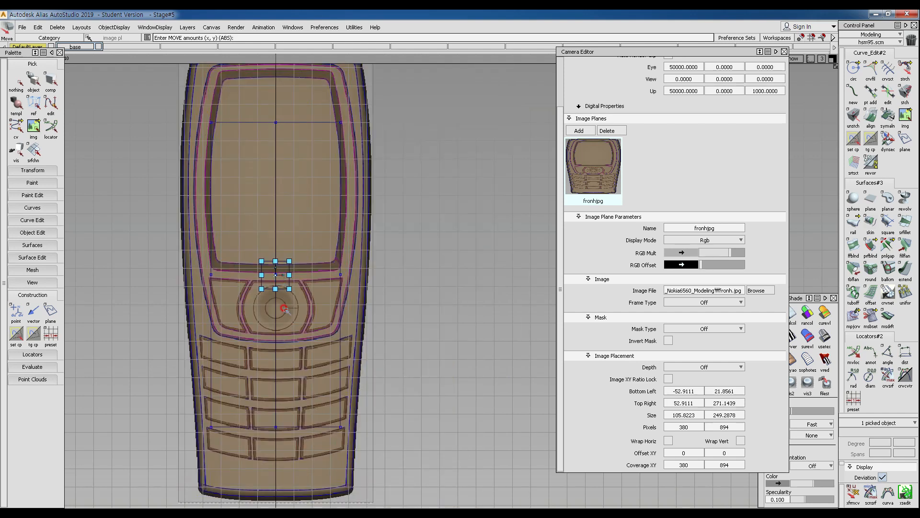
alt+shift+middle_drag(282, 262, 315, 259)
alt+shift+right_drag(314, 260, 252, 168)
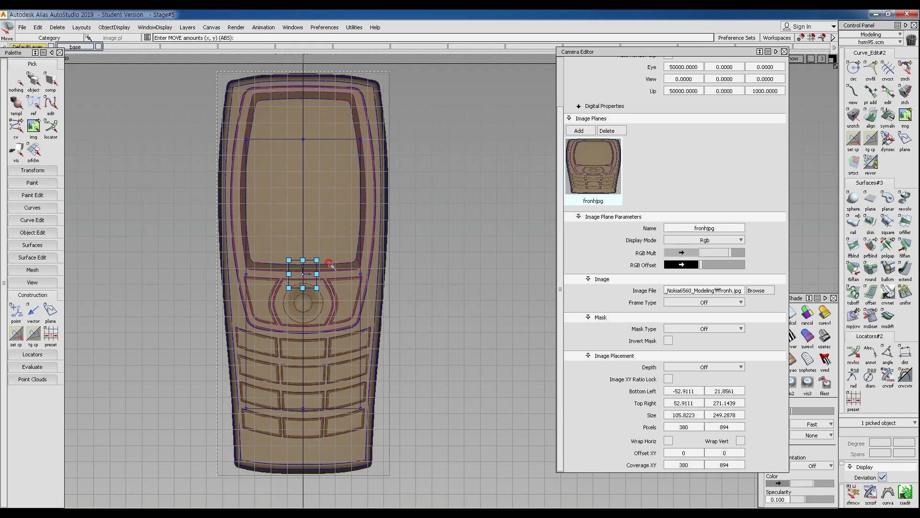
click(301, 259)
drag(443, 266, 442, 274)
key(ctrl+z)
Step: Scale the image plane down proportionally to the box outline, to about 71.16 x 167.62 mm
click(317, 259)
drag(494, 188, 437, 233)
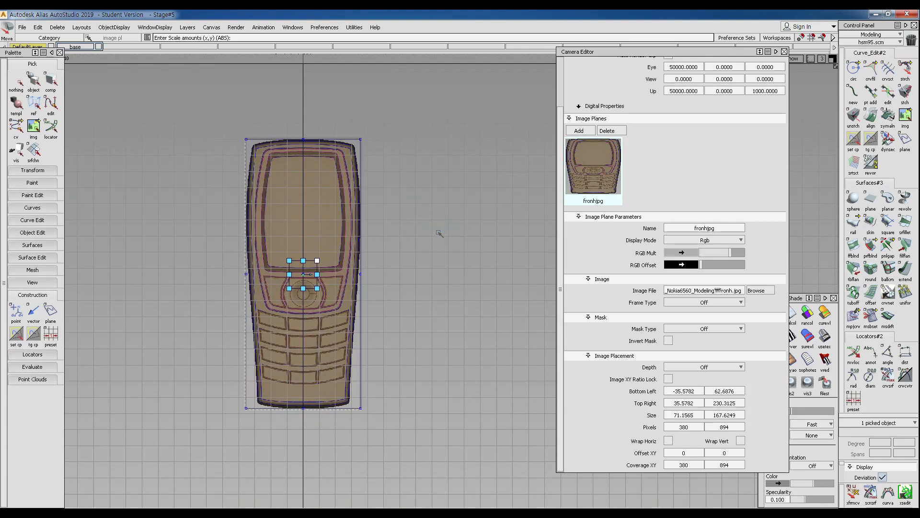
Step: Fine-tune the image plane's scale to about 71.06 x 167.41 mm so the phone's upper edge meets the box's top line
alt+shift+click(298, 145)
alt+shift+right_drag(298, 234, 420, 348)
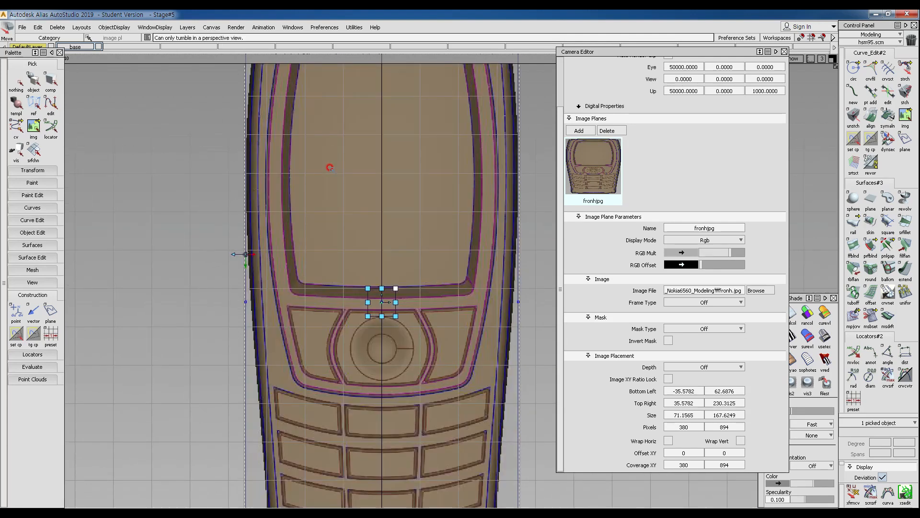
alt+shift+middle_drag(333, 152, 299, 237)
alt+shift+right_drag(297, 235, 310, 269)
alt+shift+middle_drag(310, 268, 261, 310)
alt+shift+right_drag(261, 310, 228, 335)
alt+shift+middle_drag(228, 335, 335, 335)
alt+shift+right_drag(336, 335, 270, 291)
alt+shift+middle_drag(270, 291, 359, 326)
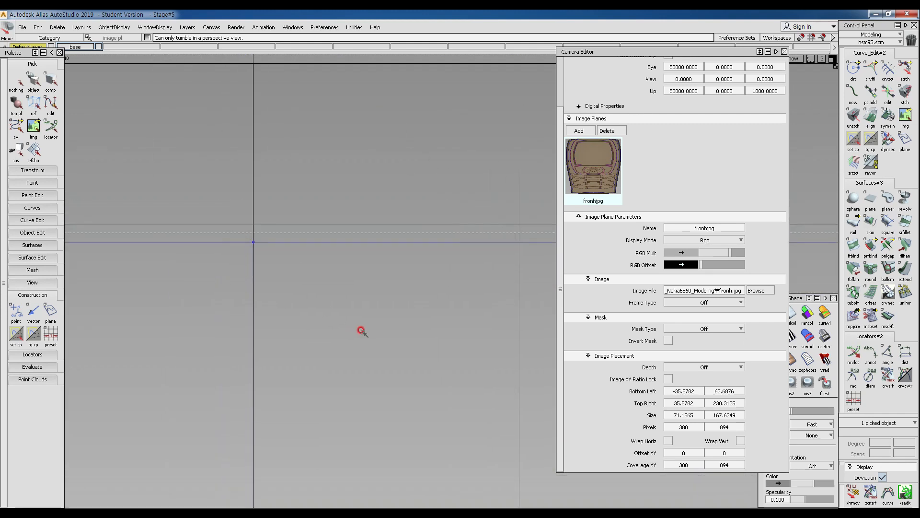
alt+shift+right_drag(346, 309, 307, 287)
alt+shift+middle_drag(173, 287, 283, 289)
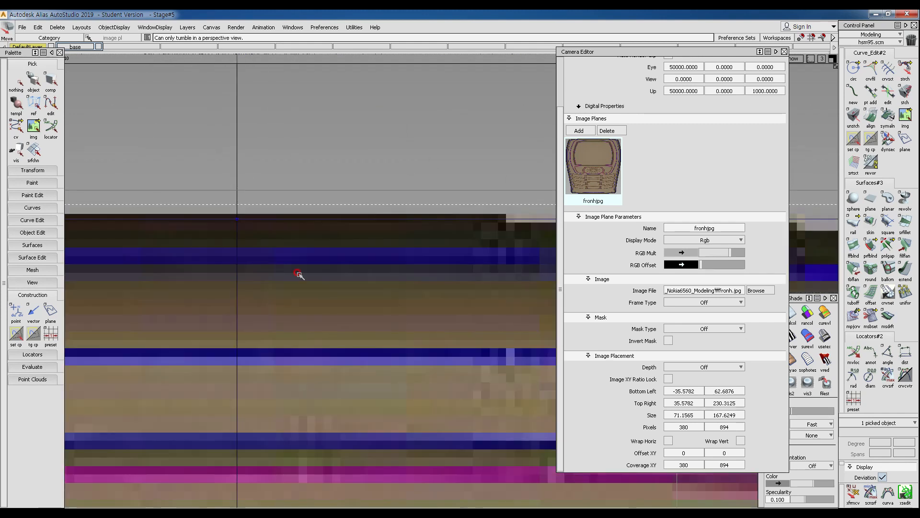
drag(425, 110, 423, 115)
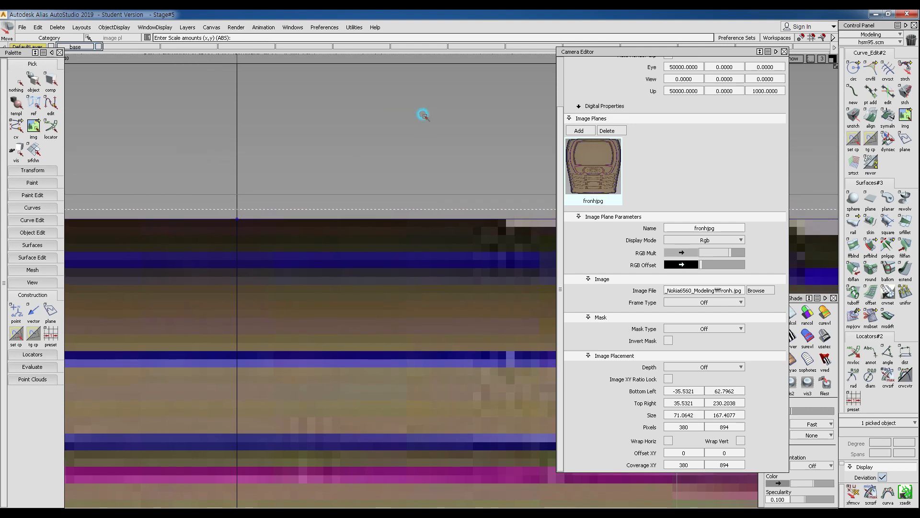
Step: Enlarge the image plane to about 71.16 x 167.63 mm to adjust the phone's lower edge against the box's bottom line
alt+shift+middle_drag(352, 239, 433, 201)
alt+shift+middle_drag(199, 212, 322, 234)
alt+shift+right_drag(321, 200, 348, 341)
mouse_move(348, 341)
alt+shift+middle_down()
mouse_move(322, 222)
mouse_move(312, 76)
alt+shift+middle_up()
mouse_move(352, 461)
alt+shift+middle_down()
mouse_move(323, 235)
mouse_move(327, 78)
alt+shift+middle_up()
alt+shift+middle_drag(345, 398, 352, 244)
alt+shift+middle_drag(311, 484, 304, 312)
alt+shift+right_drag(306, 314, 335, 328)
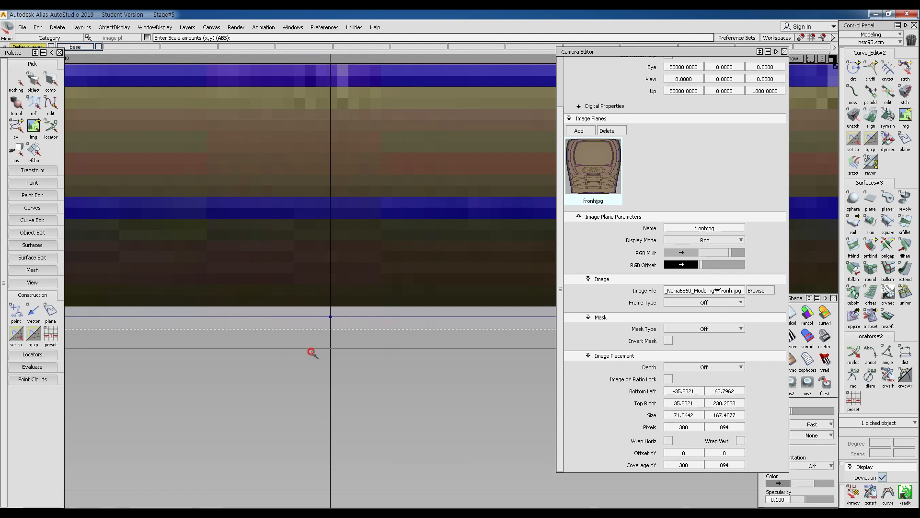
alt+shift+right_drag(339, 407, 364, 357)
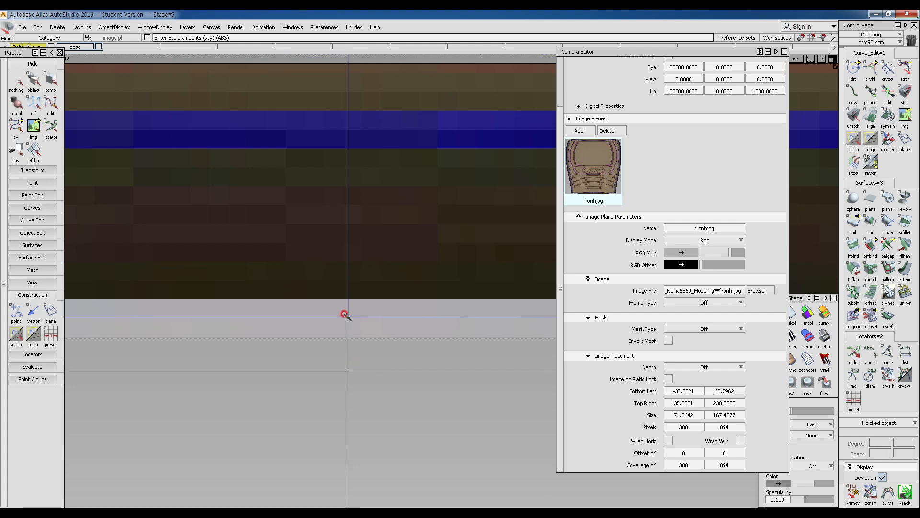
drag(346, 306, 587, 315)
Step: Move the image plane down slightly so the phone's upper edge sits on the box's top line
alt+shift+right_drag(416, 230, 336, 272)
alt+shift+middle_drag(415, 143, 396, 308)
alt+shift+right_drag(396, 308, 417, 218)
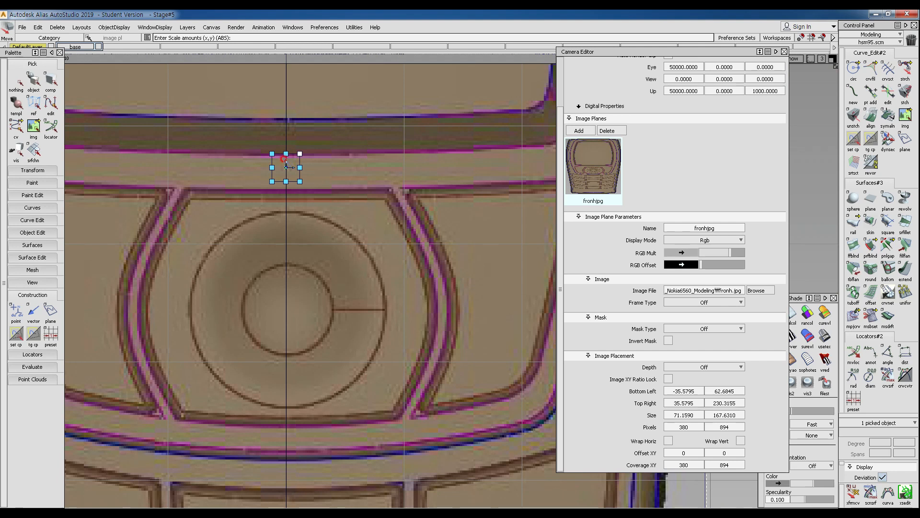
alt+shift+right_drag(331, 160, 302, 231)
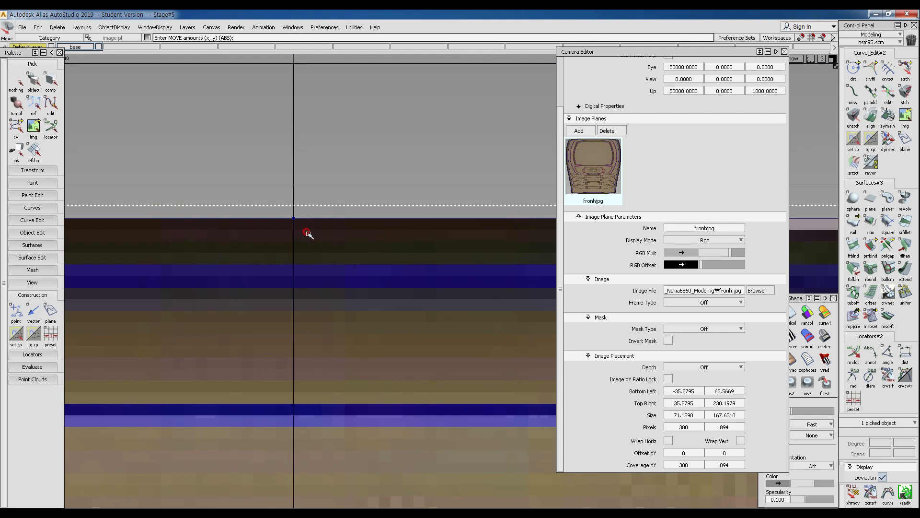
Step: Examine how the phone's lower edge lines up with the bottom line of the box
alt+shift+middle_drag(307, 233, 422, 349)
alt+shift+right_drag(422, 349, 309, 187)
alt+shift+middle_drag(308, 187, 310, 179)
mouse_move(273, 419)
alt+shift+middle_down()
mouse_move(302, 201)
mouse_move(312, 190)
alt+shift+middle_up()
alt+shift+middle_drag(341, 409, 310, 179)
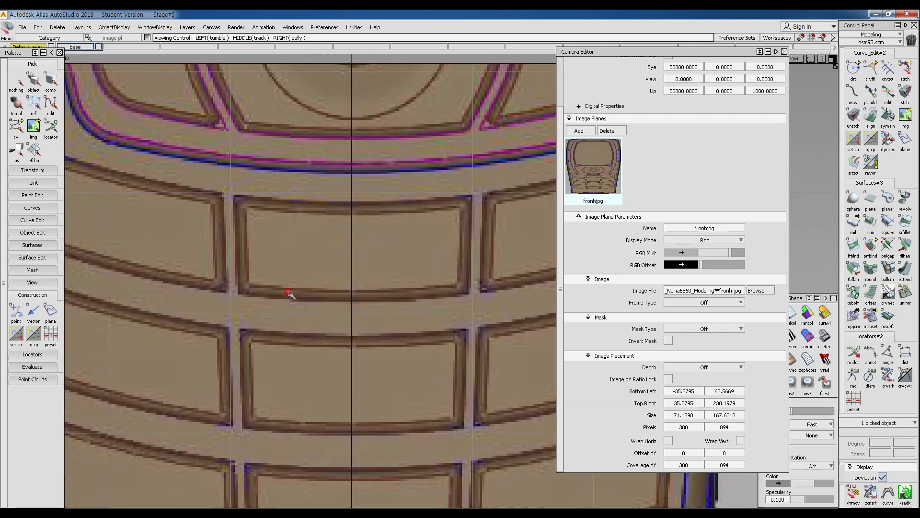
alt+shift+middle_drag(302, 407, 309, 189)
alt+shift+middle_drag(283, 358, 336, 314)
mouse_move(336, 289)
alt+shift+right_down()
mouse_move(350, 331)
mouse_move(365, 267)
alt+shift+right_up()
alt+shift+middle_drag(219, 268, 444, 279)
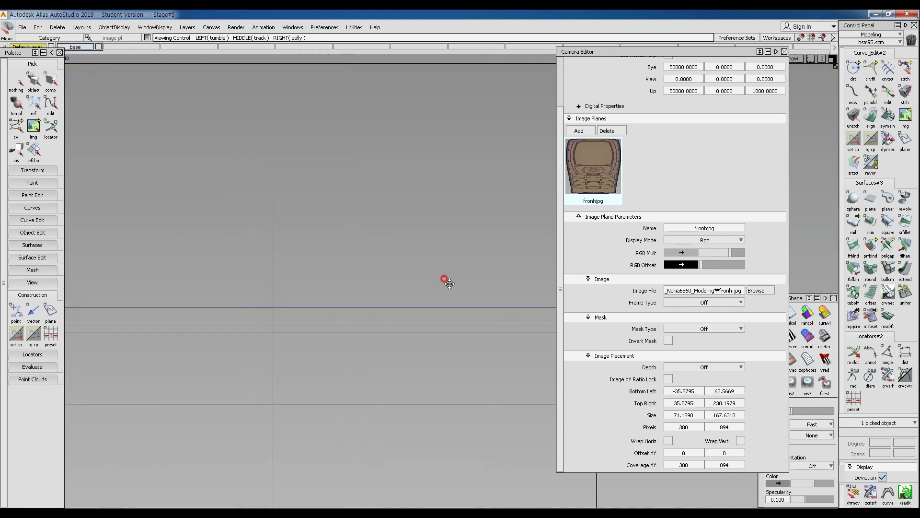
alt+shift+middle_drag(412, 311, 383, 260)
mouse_move(383, 253)
alt+shift+right_down()
mouse_move(381, 269)
mouse_move(346, 293)
alt+shift+right_up()
alt+shift+middle_drag(349, 293, 347, 367)
alt+shift+middle_drag(363, 214, 346, 311)
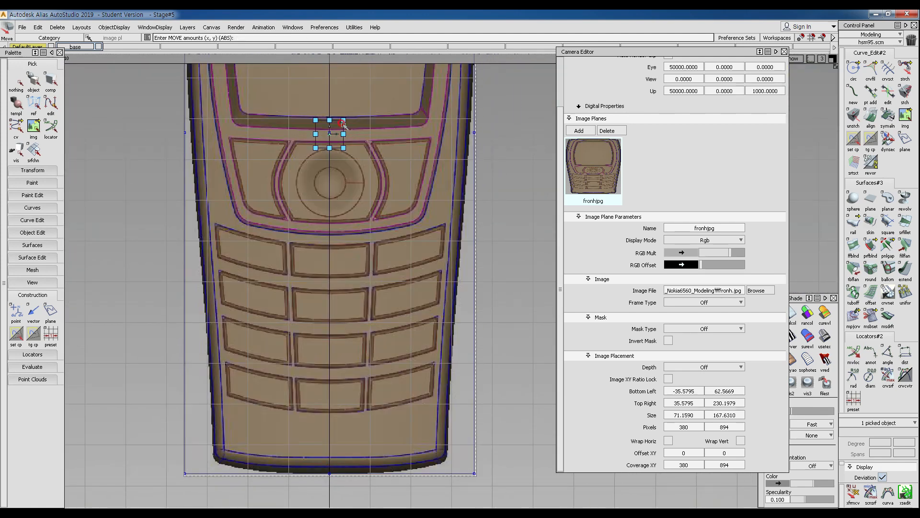
Step: Reduce the image plane's scale to about 71.14 x 167.60 mm while comparing the phone's lower edge with the box's bottom line
click(344, 120)
alt+shift+middle_drag(354, 474, 365, 196)
alt+shift+right_drag(370, 275, 368, 331)
mouse_move(413, 198)
alt+shift+right_down()
mouse_move(411, 240)
mouse_move(326, 425)
mouse_move(411, 290)
alt+shift+right_up()
alt+shift+middle_drag(366, 306, 289, 333)
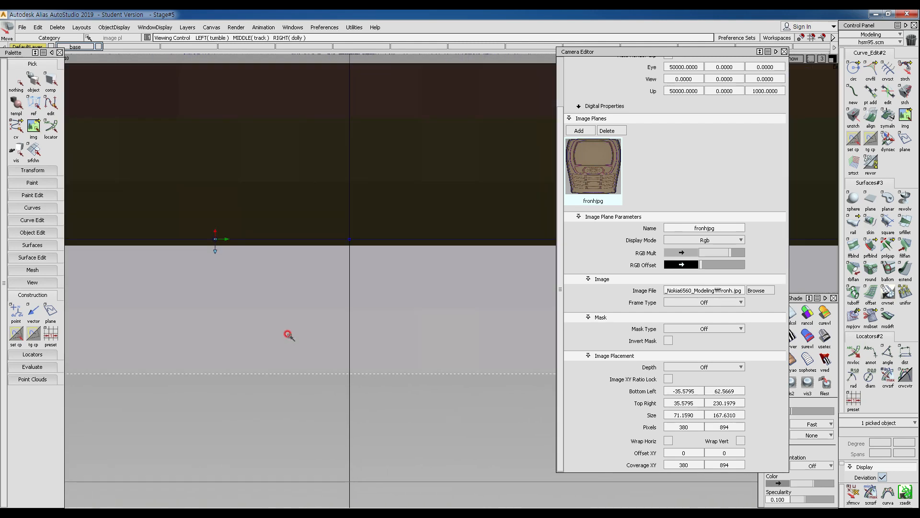
drag(305, 430, 319, 426)
Step: Move the image plane up slightly to close the gap between the phone's upper edge and the box's top line
alt+shift+right_drag(451, 268, 297, 252)
alt+shift+middle_drag(296, 252, 362, 416)
alt+shift+middle_drag(339, 113, 336, 188)
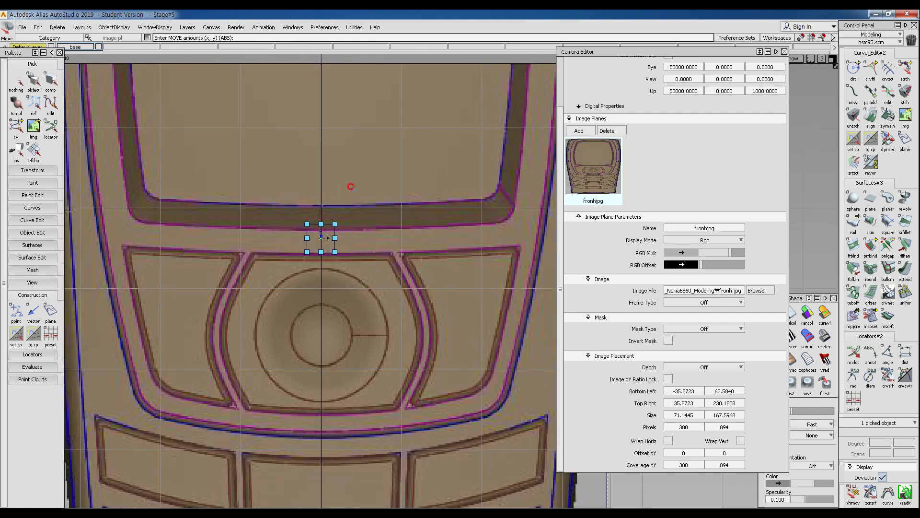
alt+shift+middle_drag(344, 314, 356, 392)
alt+shift+middle_drag(362, 74, 345, 388)
alt+shift+middle_drag(328, 72, 323, 259)
alt+shift+middle_drag(321, 180, 320, 199)
alt+shift+click(312, 175)
alt+shift+right_drag(312, 174, 411, 147)
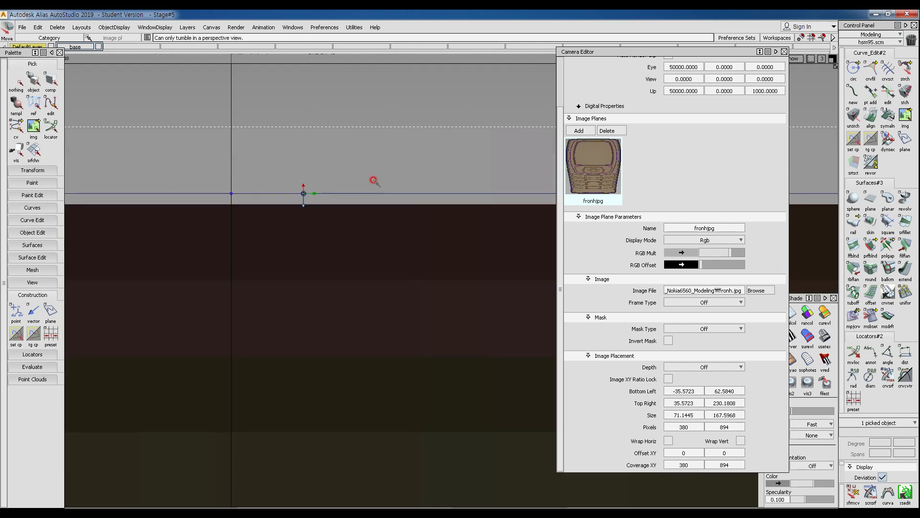
right_drag(340, 171, 372, 382)
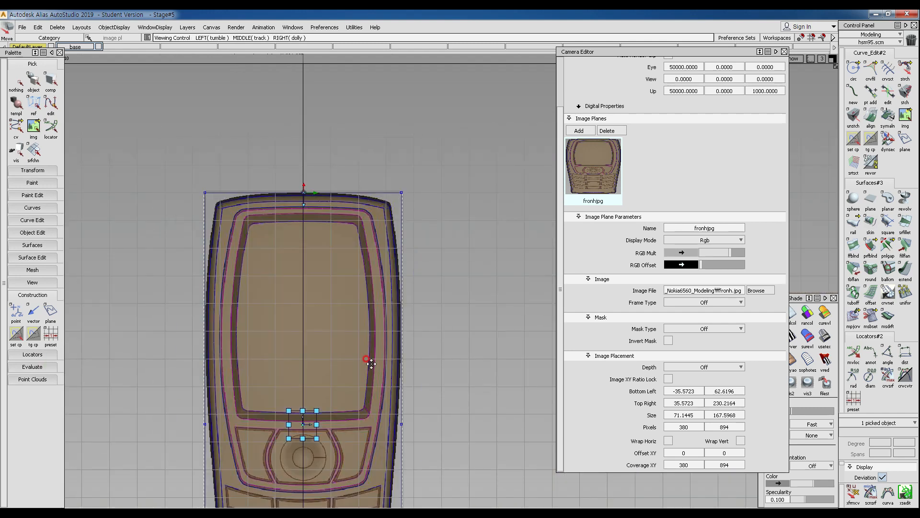
Step: Check the phone's lower edge against the box's bottom line at high magnification
alt+shift+middle_drag(372, 382, 347, 122)
alt+shift+click(275, 399)
alt+shift+right_drag(312, 458, 387, 233)
alt+shift+right_drag(372, 378, 439, 262)
alt+shift+right_drag(418, 344, 451, 337)
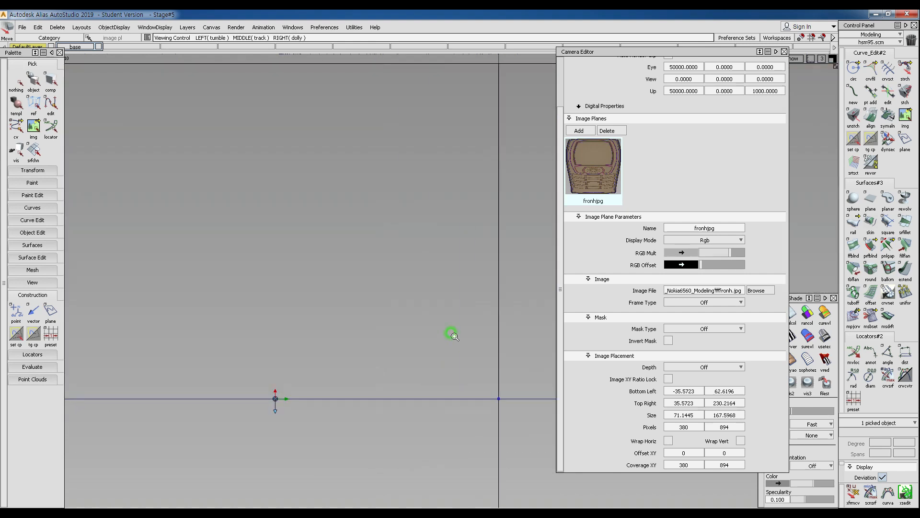
alt+shift+middle_drag(452, 336, 273, 287)
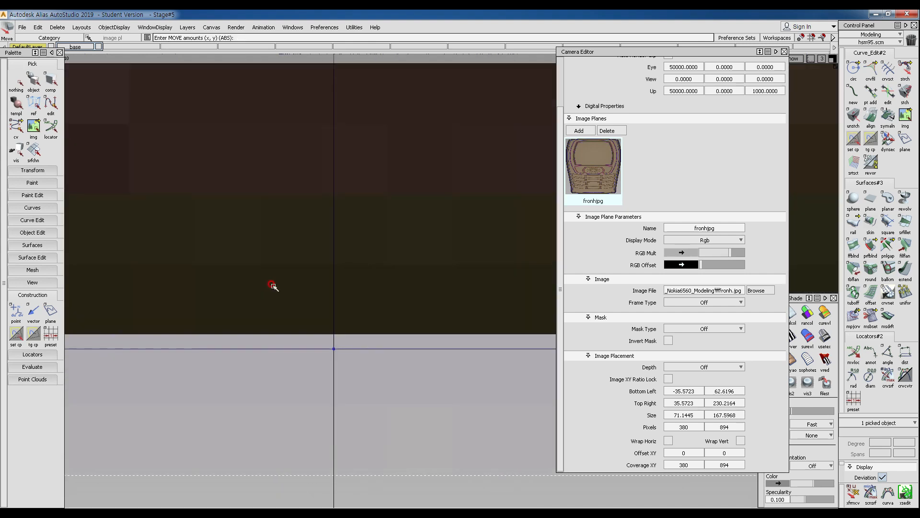
alt+shift+right_drag(360, 406, 249, 426)
alt+shift+right_drag(373, 343, 307, 357)
alt+shift+middle_drag(230, 239, 286, 289)
alt+shift+middle_drag(158, 192, 269, 353)
alt+shift+middle_drag(327, 193, 321, 311)
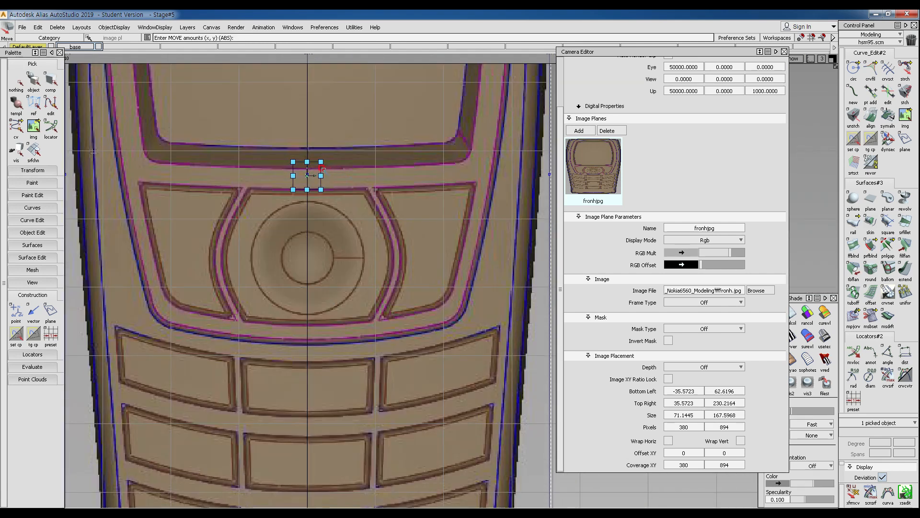
Step: Scale the image plane to about 71.15 x 167.61 mm so the phone's lower edge meets the box's bottom line
click(321, 163)
alt+shift+middle_drag(308, 389, 308, 160)
alt+shift+middle_drag(252, 501, 285, 289)
alt+shift+right_drag(307, 330, 335, 329)
alt+shift+right_drag(292, 353, 364, 352)
alt+shift+middle_drag(546, 382, 279, 379)
alt+shift+right_drag(280, 379, 434, 329)
alt+shift+middle_drag(430, 348, 98, 351)
alt+shift+right_drag(168, 386, 256, 411)
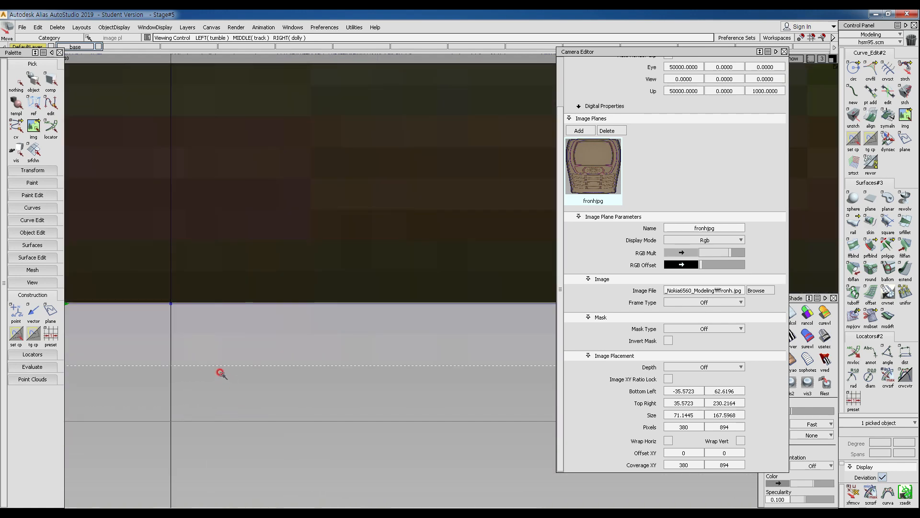
alt+shift+right_drag(222, 372, 340, 325)
alt+shift+right_drag(330, 370, 336, 370)
alt+shift+middle_drag(413, 361, 346, 360)
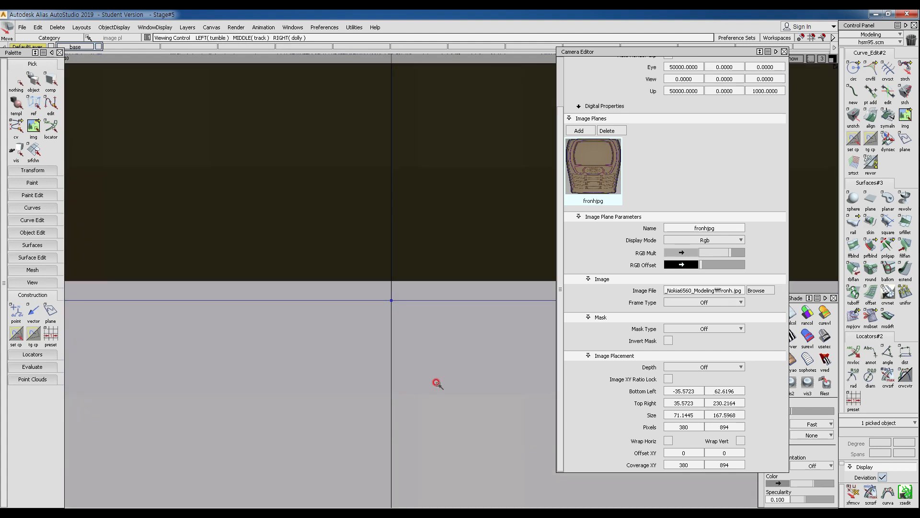
alt+shift+right_drag(438, 382, 421, 403)
drag(419, 422, 422, 426)
drag(463, 475, 462, 477)
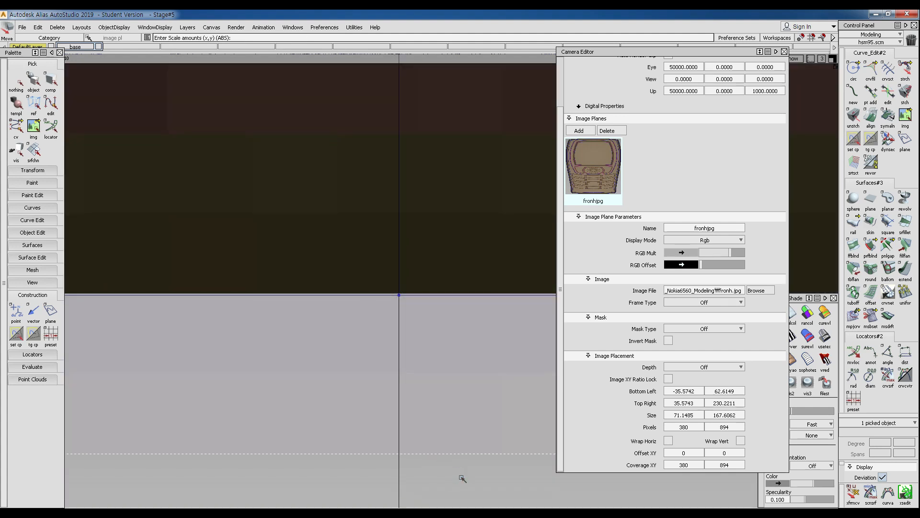
Step: Move the front image plane down to a bottom-left Y of 62.5816 so the phone's upper edge meets the box's top line
alt+shift+right_drag(317, 194, 232, 230)
alt+shift+middle_drag(300, 310, 343, 449)
alt+shift+right_drag(140, 310, 260, 308)
alt+shift+middle_drag(359, 116, 269, 374)
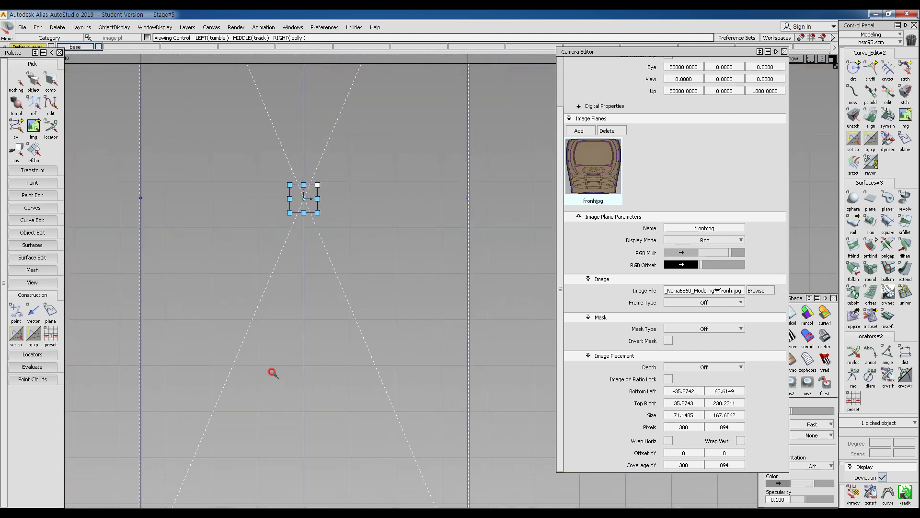
alt+shift+middle_drag(303, 192, 305, 290)
alt+shift+right_drag(305, 290, 347, 164)
alt+shift+middle_drag(347, 165, 327, 407)
alt+shift+middle_drag(425, 271, 253, 295)
right_drag(252, 293, 252, 295)
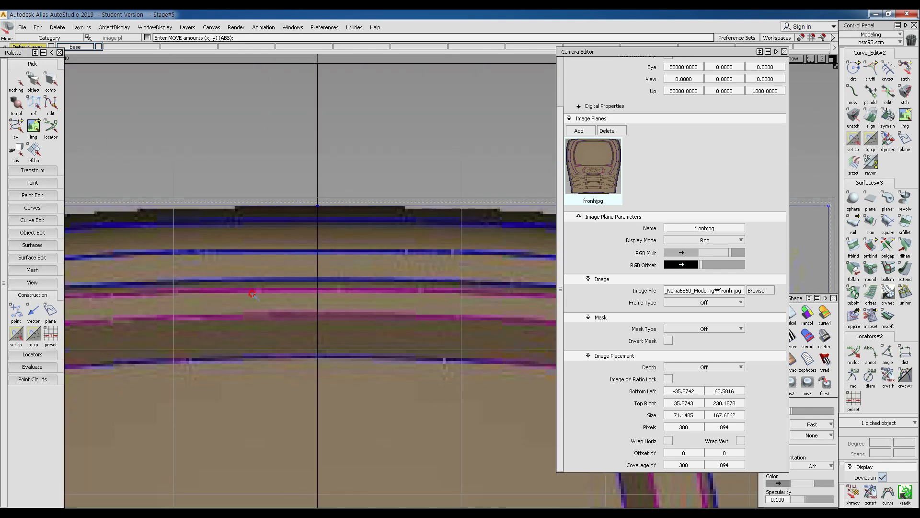
Step: Deselect the front image plane and examine the phone's lower edge along the box's bottom line at high magnification
ctrl+shift+drag(289, 271, 294, 318)
alt+shift+right_drag(338, 297, 306, 325)
alt+shift+middle_drag(330, 407, 298, 18)
drag(280, 275, 296, 404)
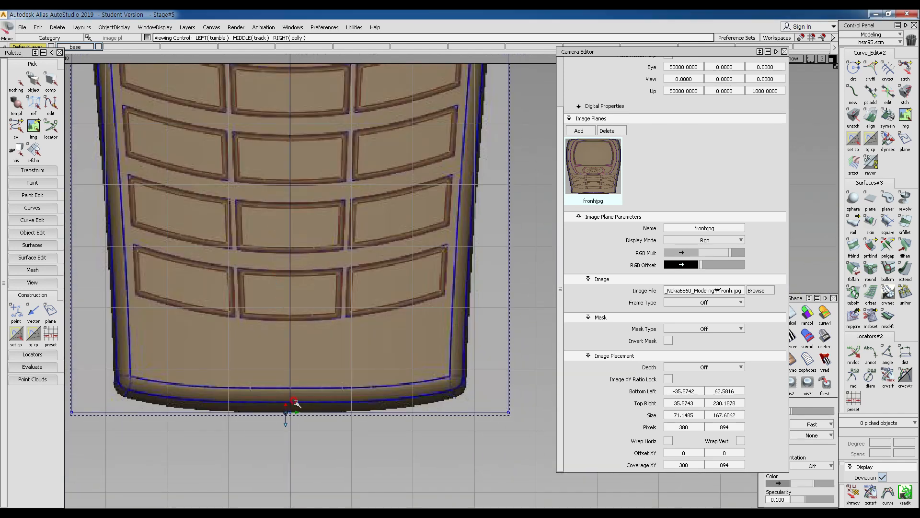
ctrl+alt+click(289, 413)
alt+shift+right_drag(300, 431, 379, 360)
alt+shift+middle_drag(123, 352, 457, 307)
alt+shift+middle_drag(240, 330, 365, 332)
alt+shift+middle_drag(368, 369, 207, 363)
alt+shift+middle_drag(378, 339, 191, 319)
alt+shift+middle_drag(312, 317, 41, 290)
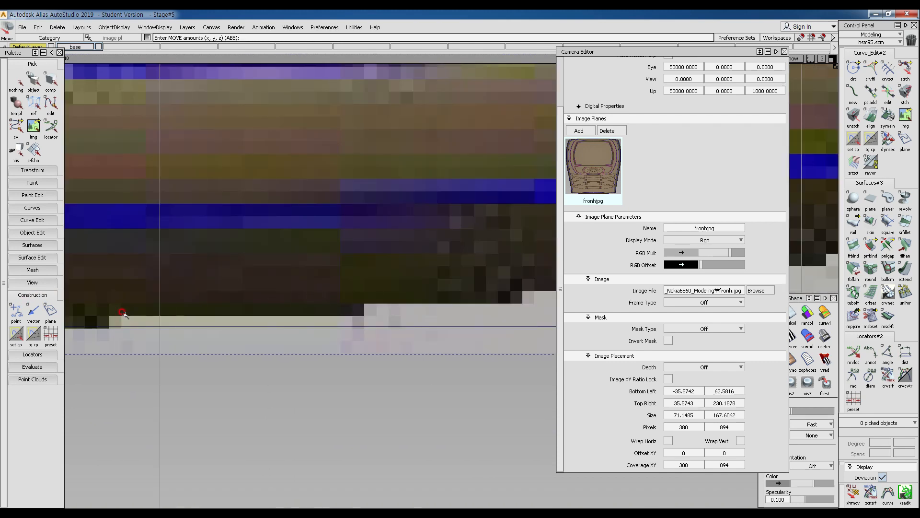
alt+shift+middle_drag(119, 314, 451, 297)
mouse_move(292, 252)
alt+shift+right_down()
mouse_move(281, 292)
mouse_move(313, 286)
alt+shift+right_up()
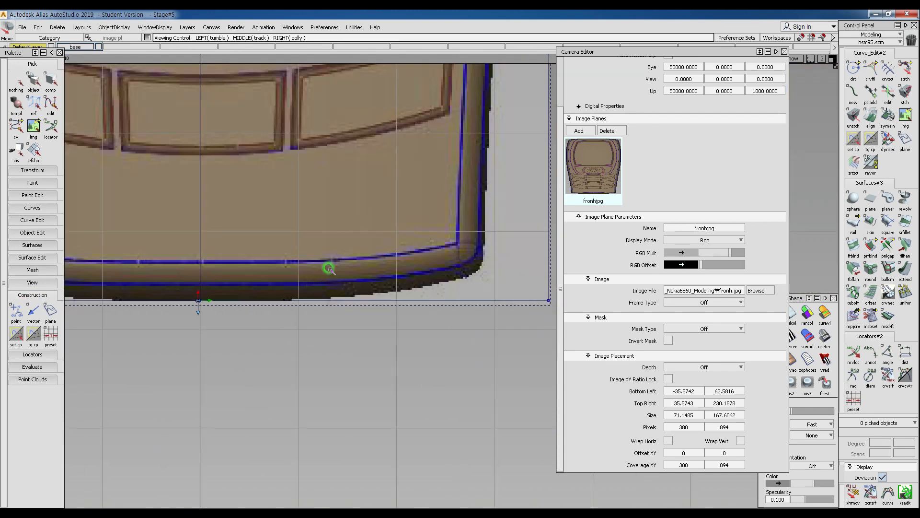
alt+shift+middle_drag(344, 293, 368, 378)
alt+shift+right_drag(368, 378, 334, 374)
Step: Select the front image plane again and nudge it up to a bottom-left Y of 62.5838 against the box's top line
click(905, 116)
click(299, 306)
alt+shift+middle_drag(321, 302, 366, 515)
alt+shift+middle_drag(317, 235, 247, 513)
alt+shift+click(296, 198)
alt+shift+right_drag(297, 198, 463, 205)
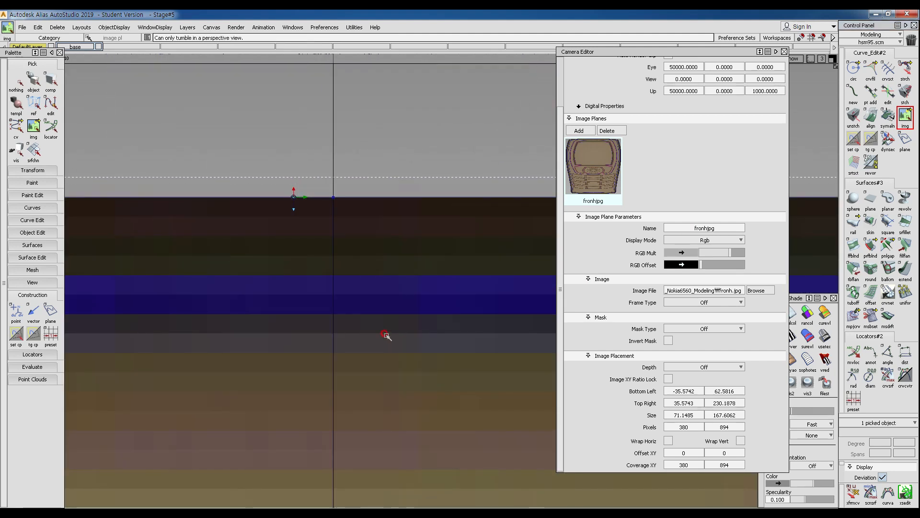
alt+shift+right_drag(268, 254, 343, 262)
mouse_move(383, 330)
alt+shift+right_down()
mouse_move(372, 331)
mouse_move(356, 432)
mouse_move(329, 433)
alt+shift+right_up()
alt+shift+middle_drag(329, 433, 336, 307)
mouse_move(322, 412)
alt+shift+middle_down()
mouse_move(336, 249)
mouse_move(298, 336)
alt+shift+middle_up()
alt+shift+right_drag(412, 364, 368, 392)
ctrl+shift+drag(362, 307, 376, 320)
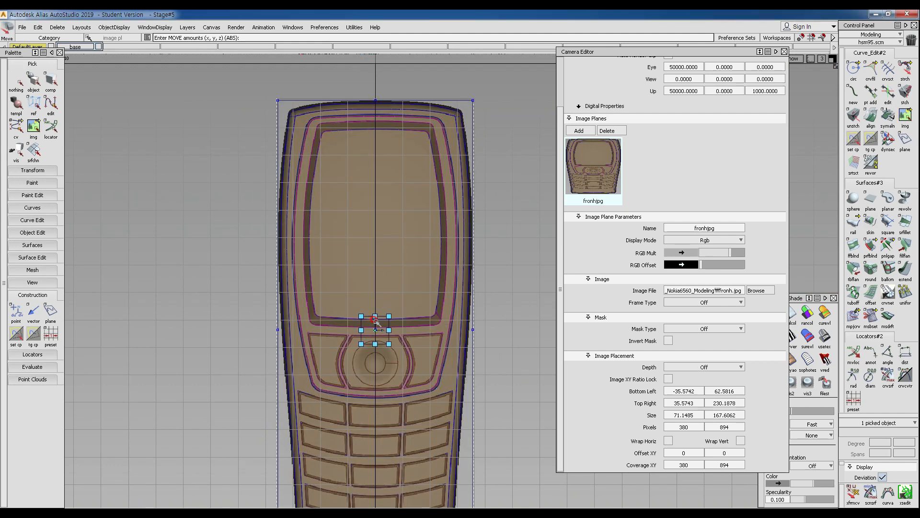
alt+shift+middle_drag(396, 289, 363, 441)
mouse_move(342, 307)
alt+shift+right_down()
mouse_move(405, 232)
mouse_move(402, 254)
alt+shift+right_up()
mouse_move(335, 350)
alt+shift+right_down()
mouse_move(368, 303)
mouse_move(387, 390)
alt+shift+right_up()
alt+shift+middle_drag(386, 391, 503, 240)
Step: Check the alignment of the phone's lower edge with the box's bottom line and the overall fit of the front image
alt+shift+right_drag(336, 307, 174, 433)
alt+shift+middle_drag(389, 464, 363, 126)
alt+shift+middle_drag(368, 493, 367, 289)
alt+shift+click(338, 409)
alt+shift+right_drag(319, 419, 471, 329)
alt+shift+middle_drag(393, 438, 381, 332)
alt+shift+right_drag(384, 388, 406, 316)
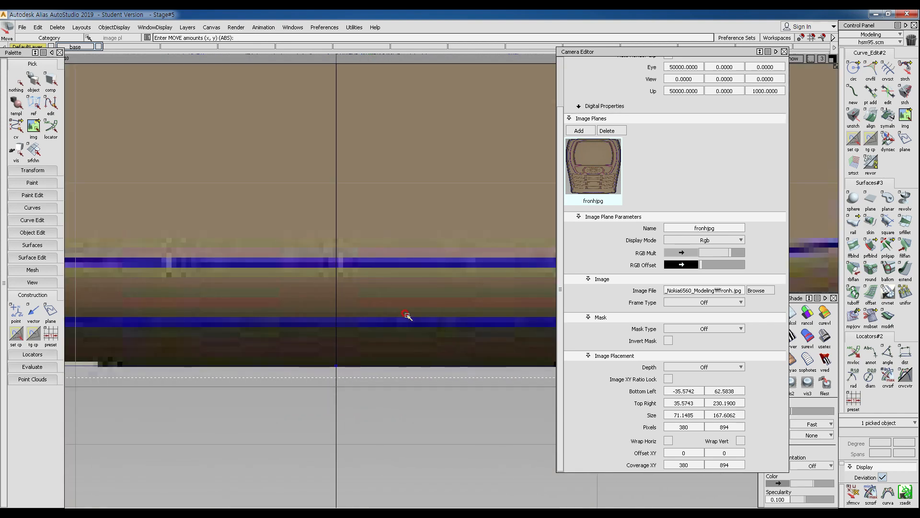
alt+shift+middle_drag(87, 343, 376, 338)
alt+shift+right_drag(418, 283, 245, 330)
alt+shift+middle_drag(302, 222, 275, 355)
alt+shift+right_drag(299, 230, 311, 224)
alt+shift+middle_drag(320, 244, 305, 215)
Step: Deselect the front image plane and switch to the side view of the box
ctrl+shift+drag(344, 283, 337, 240)
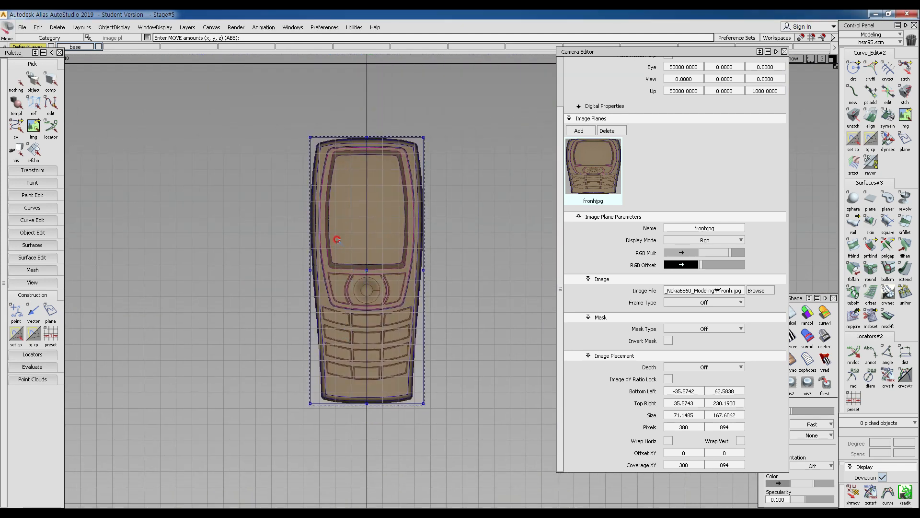
alt+shift+middle_drag(354, 218, 334, 258)
alt+shift+right_drag(334, 258, 381, 226)
ctrl+shift+right_click(353, 223)
alt+shift+middle_drag(291, 225, 405, 187)
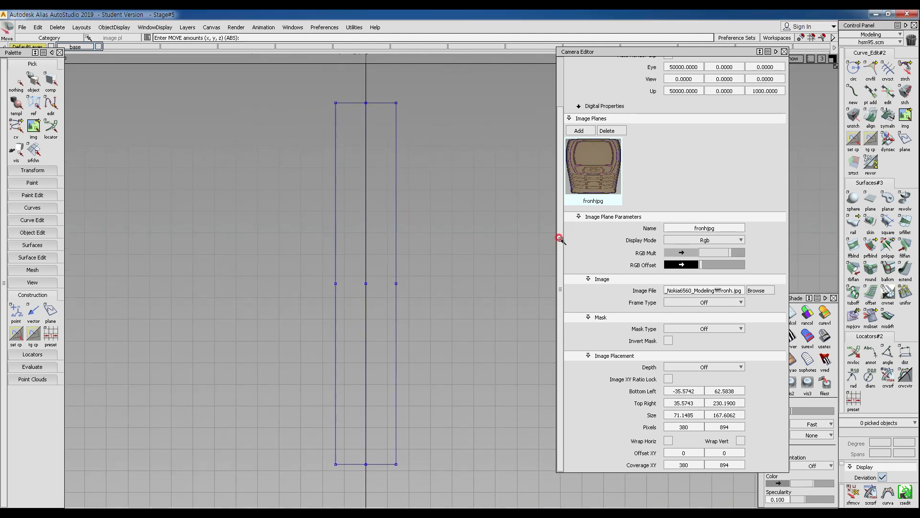
Step: Set the edited camera to Left and add side.jpg as its image plane
drag(560, 238, 565, 112)
click(703, 63)
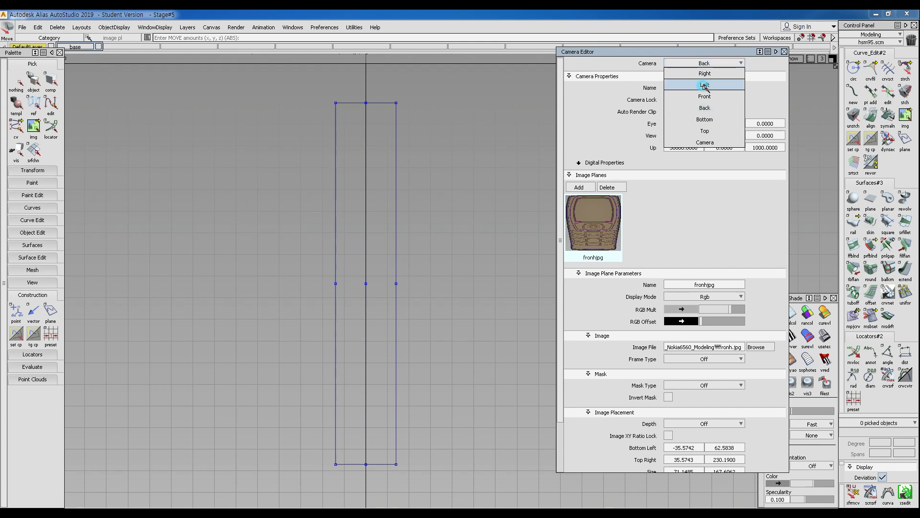
click(706, 86)
click(581, 187)
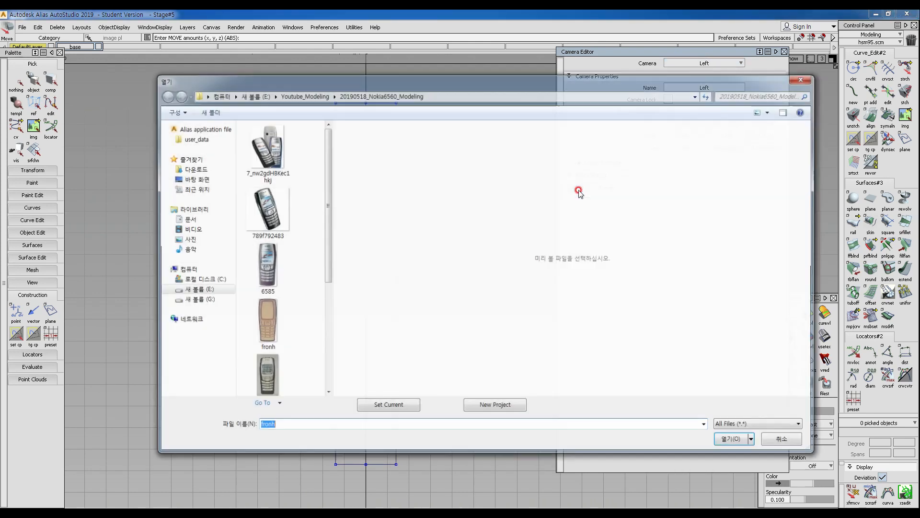
scroll(288, 280, down, 3)
click(265, 256)
click(737, 441)
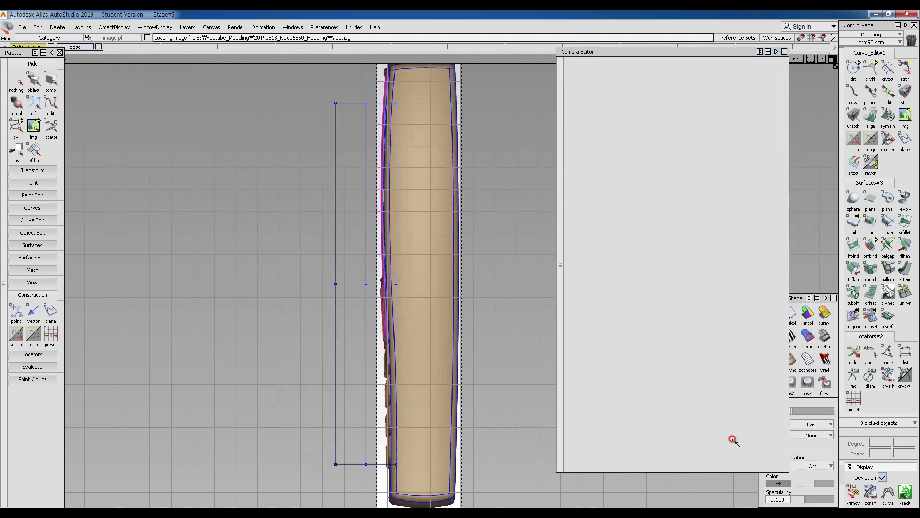
Step: Darken the side image by setting its RGB multiplier to a grey of about 148, 147, 147
click(685, 308)
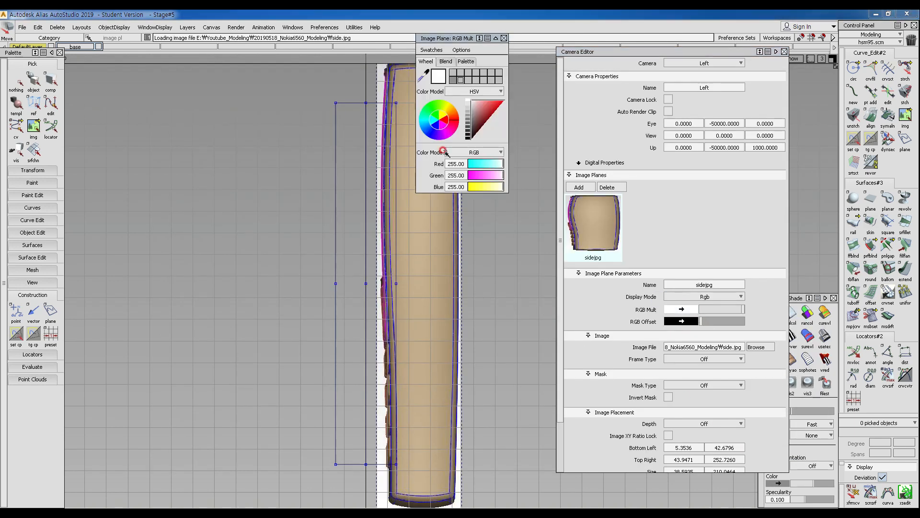
click(287, 139)
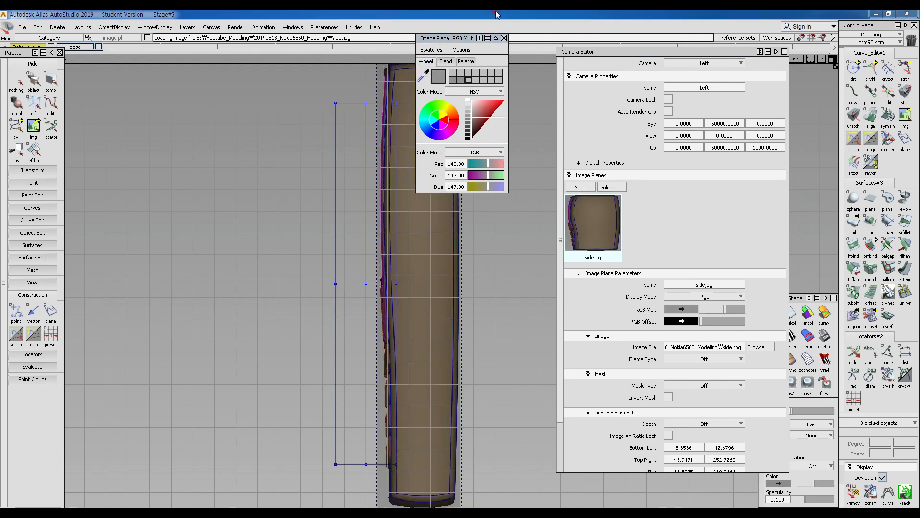
click(503, 38)
Step: Select the side image plane and snap its centre to the centre of the box
click(906, 115)
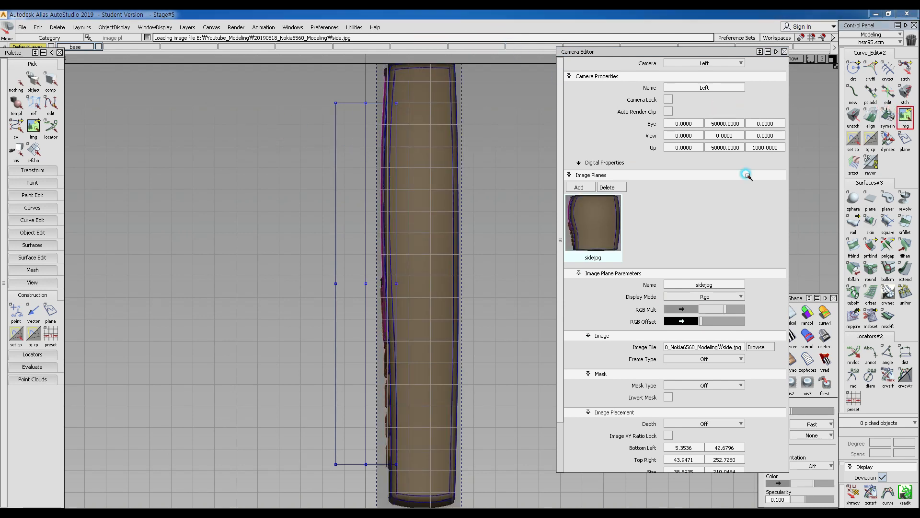
click(427, 245)
ctrl+shift+right_drag(432, 282, 431, 242)
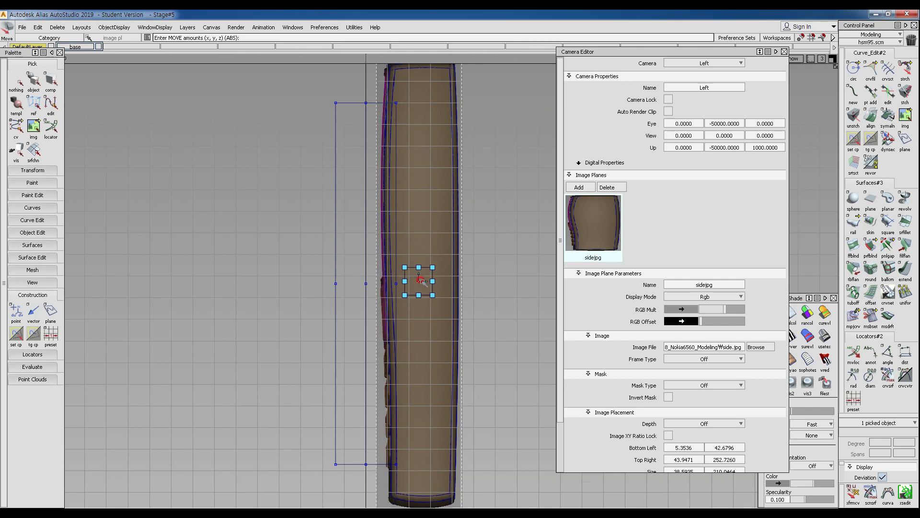
alt+click(358, 288)
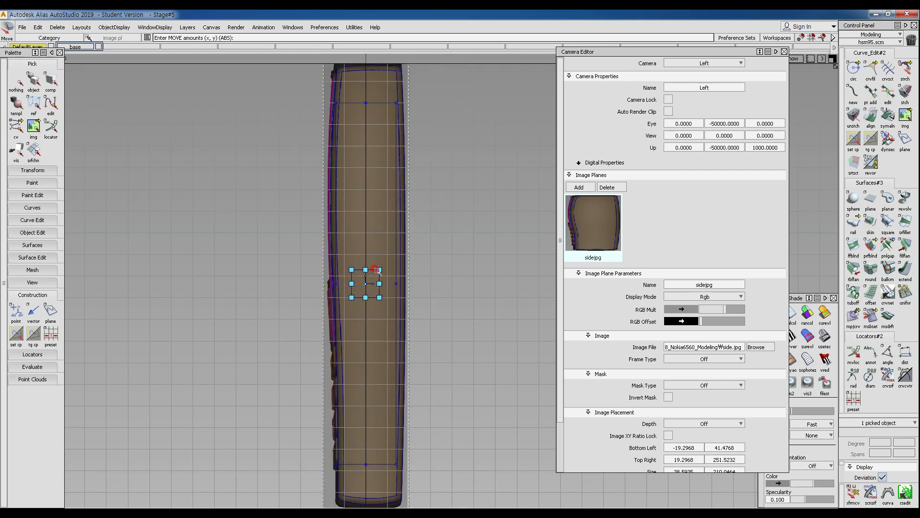
Step: Scale the side image plane to about 30.68 x 166.99 mm so the phone's ends meet the box's top and bottom lines
alt+shift+right_drag(422, 176, 313, 169)
alt+shift+middle_drag(314, 168, 254, 200)
drag(476, 209, 397, 291)
alt+shift+right_drag(398, 292, 462, 171)
alt+shift+middle_drag(462, 171, 209, 142)
drag(397, 113, 396, 116)
alt+shift+right_drag(439, 140, 318, 336)
alt+shift+middle_drag(314, 370, 249, 119)
alt+shift+right_drag(350, 325, 324, 218)
drag(362, 327, 367, 324)
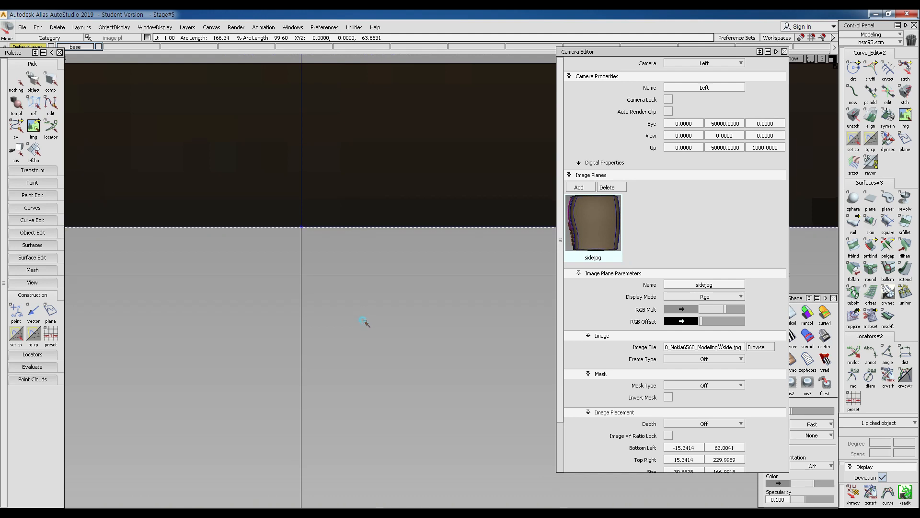
alt+shift+right_drag(363, 321, 164, 315)
alt+shift+middle_drag(329, 382, 349, 499)
alt+shift+right_drag(404, 257, 363, 434)
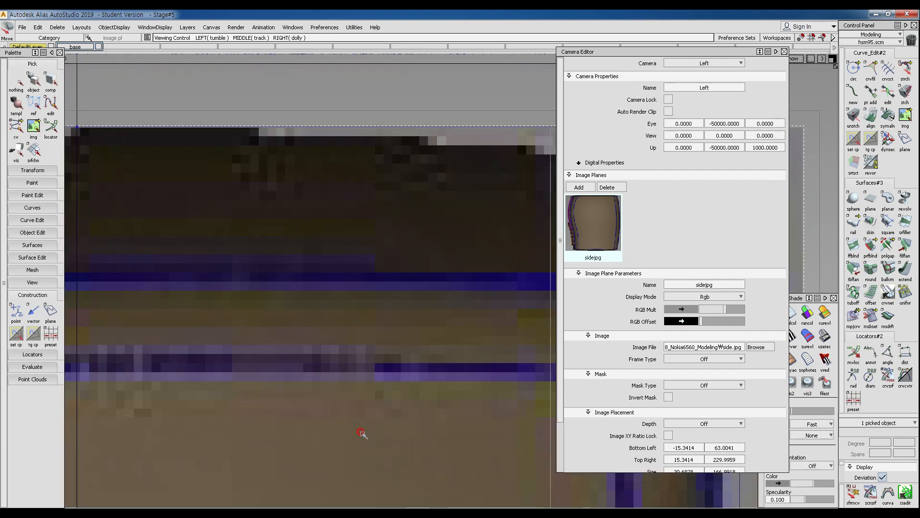
Step: Deselect the side image plane and switch to the top view of the box
mouse_move(403, 335)
alt+shift+right_down()
mouse_move(344, 345)
mouse_move(401, 366)
mouse_move(294, 263)
mouse_move(280, 319)
mouse_move(255, 344)
alt+shift+right_up()
alt+shift+middle_drag(308, 332, 249, 302)
ctrl+shift+drag(367, 378, 370, 269)
alt+shift+middle_drag(323, 275, 329, 316)
alt+shift+right_drag(329, 315, 341, 278)
ctrl+shift+right_drag(387, 207, 385, 250)
alt+shift+middle_drag(343, 370, 343, 255)
alt+shift+right_drag(343, 255, 379, 240)
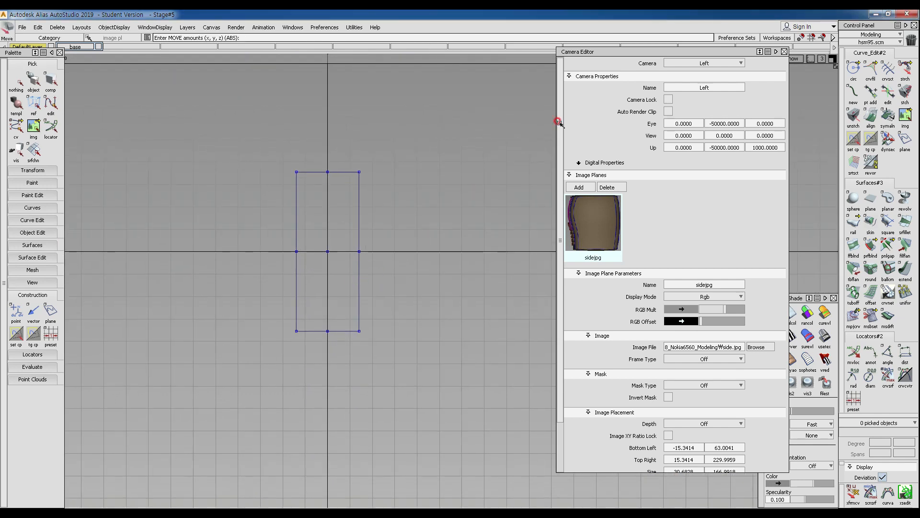
Step: Set the edited camera to Top and add top.jpg as its image plane
click(700, 62)
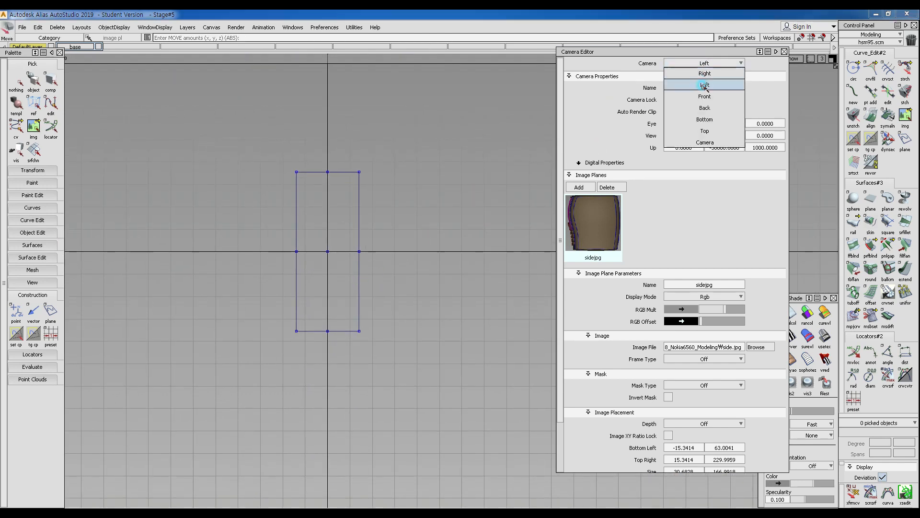
click(705, 131)
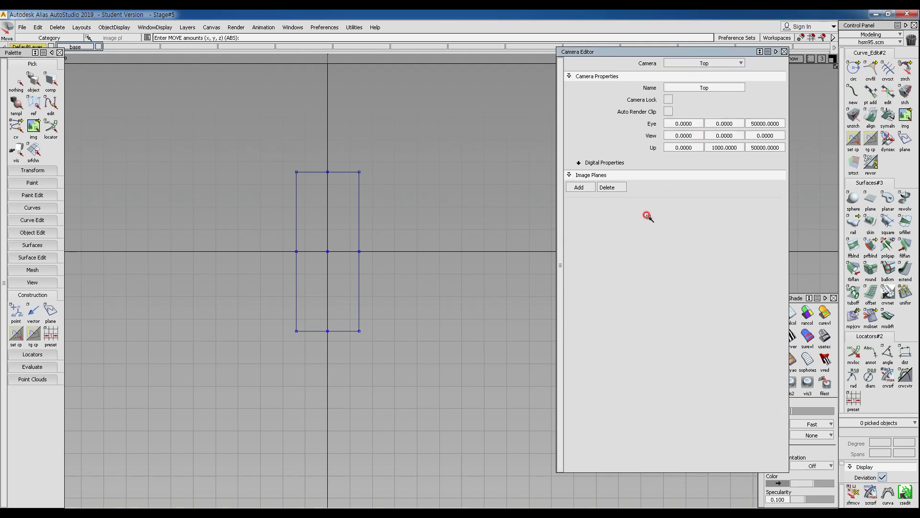
click(582, 187)
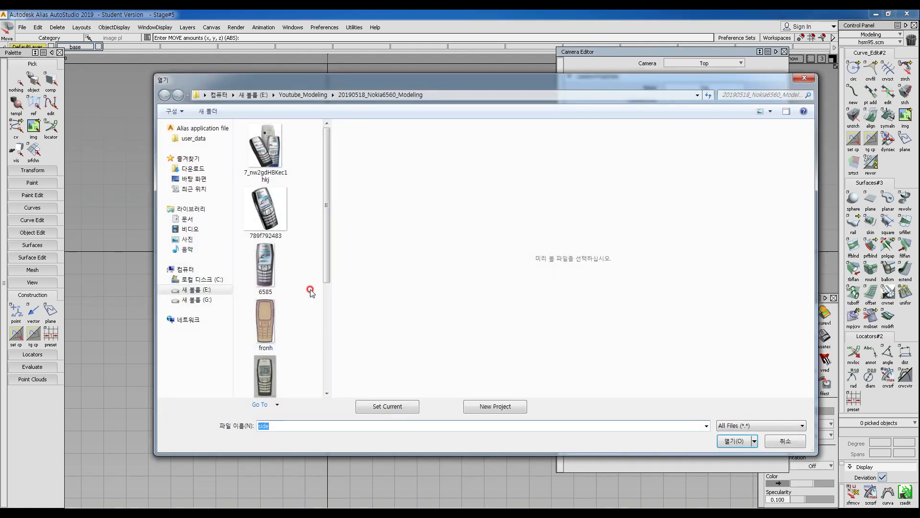
drag(325, 278, 329, 377)
click(265, 311)
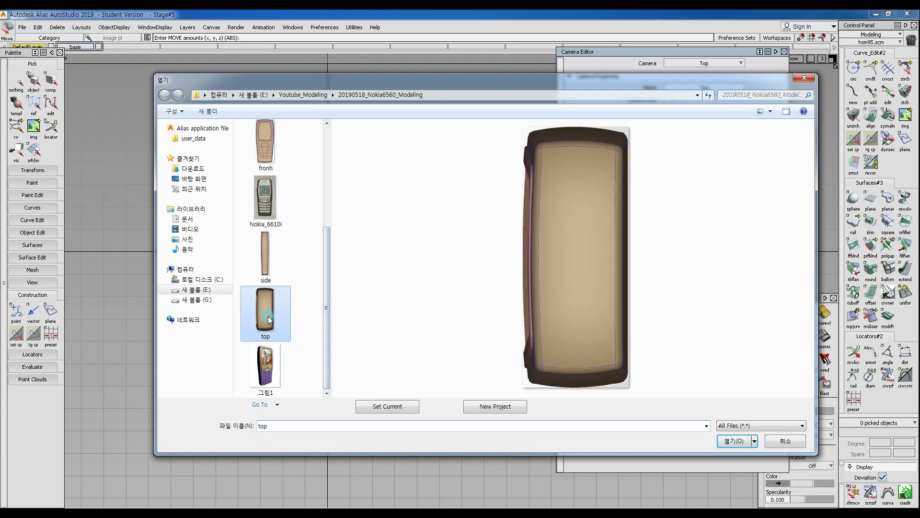
click(750, 446)
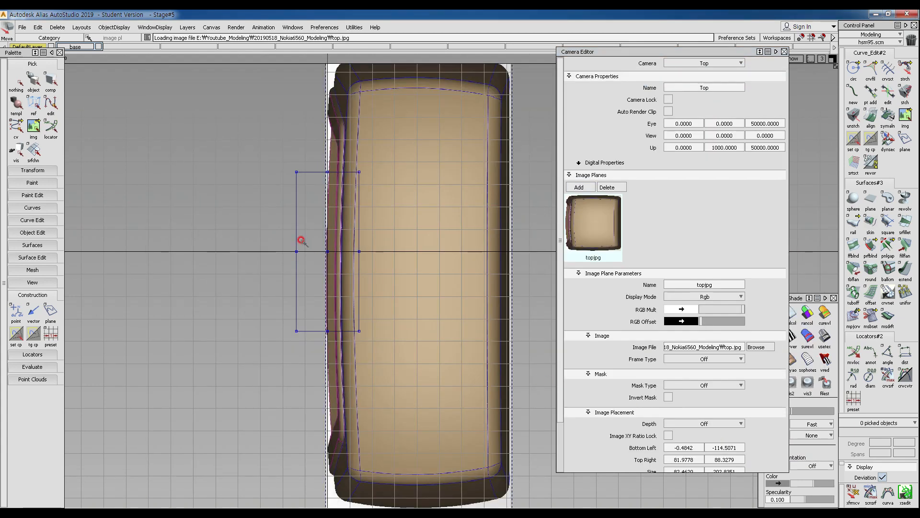
Step: Darken the top image by setting its RGB multiplier to a grey of 145, 145, 145
click(680, 309)
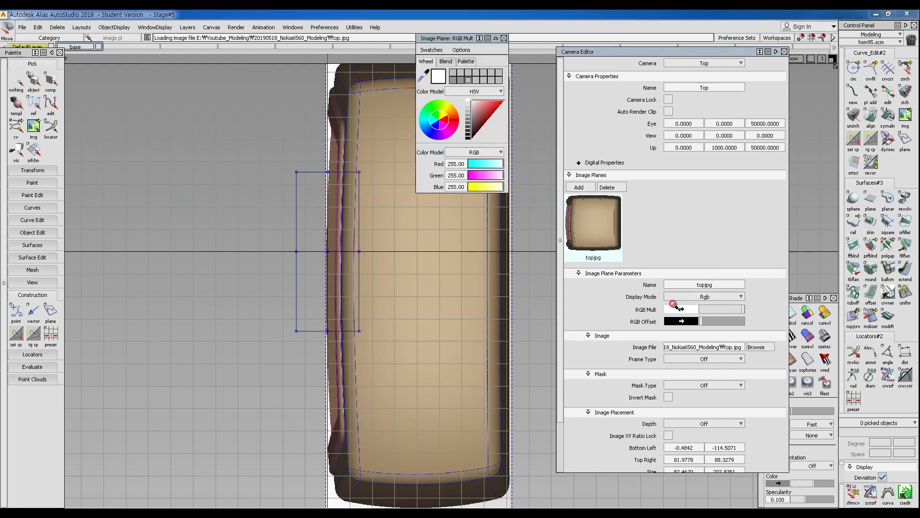
click(464, 110)
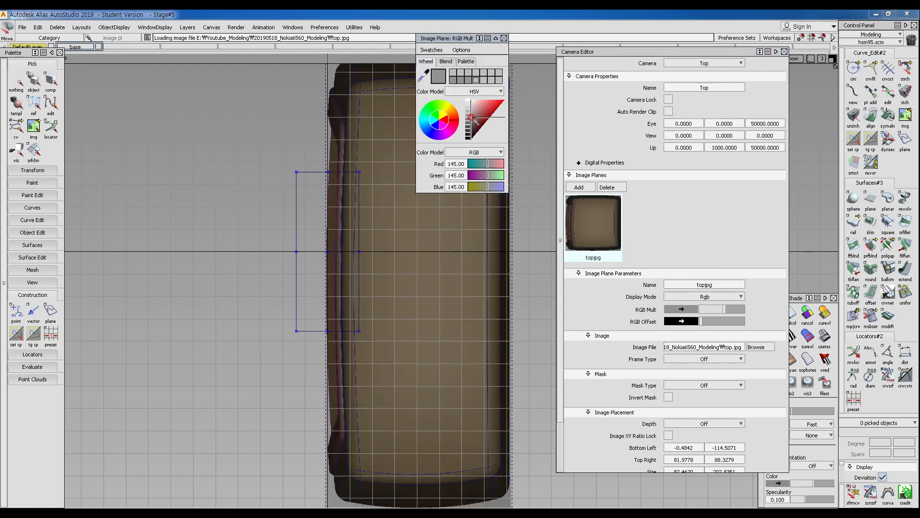
click(503, 38)
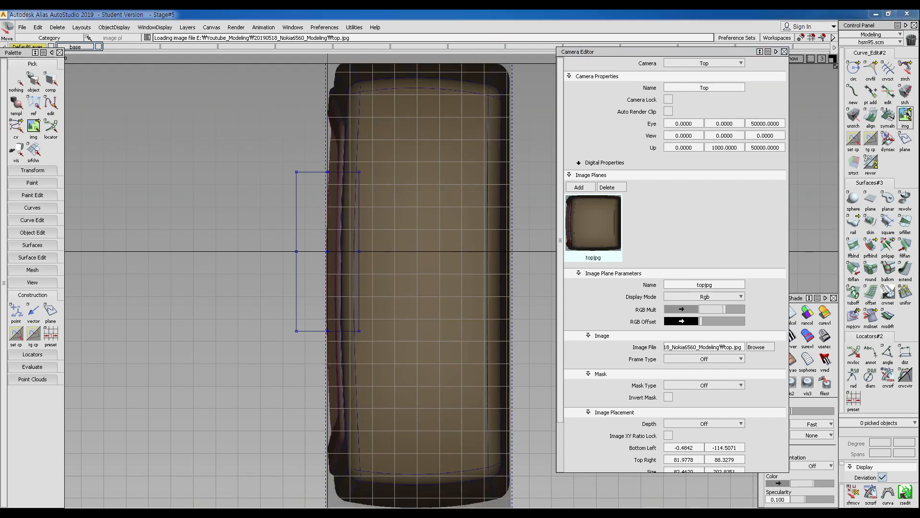
Step: Select the top image plane and snap its centre to the box's centre at the origin
click(906, 117)
click(401, 281)
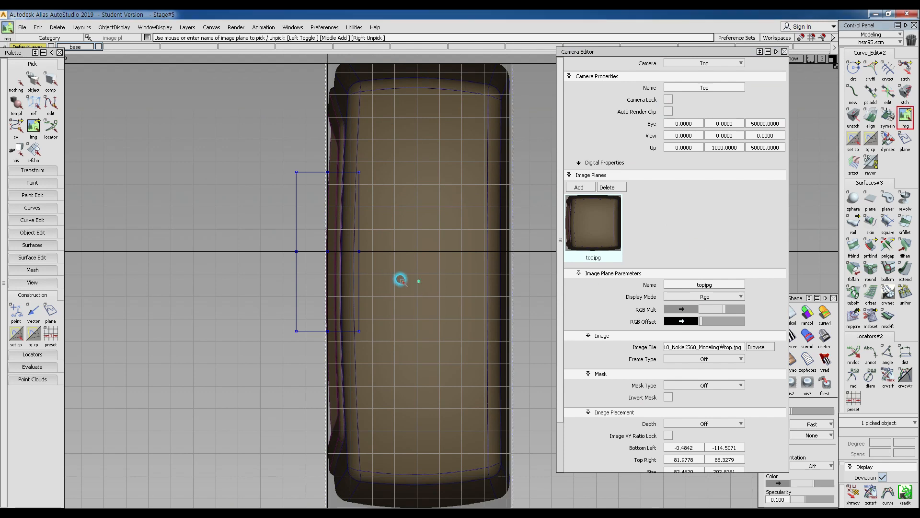
ctrl+shift+right_click(425, 297)
ctrl+shift+right_drag(425, 275, 426, 276)
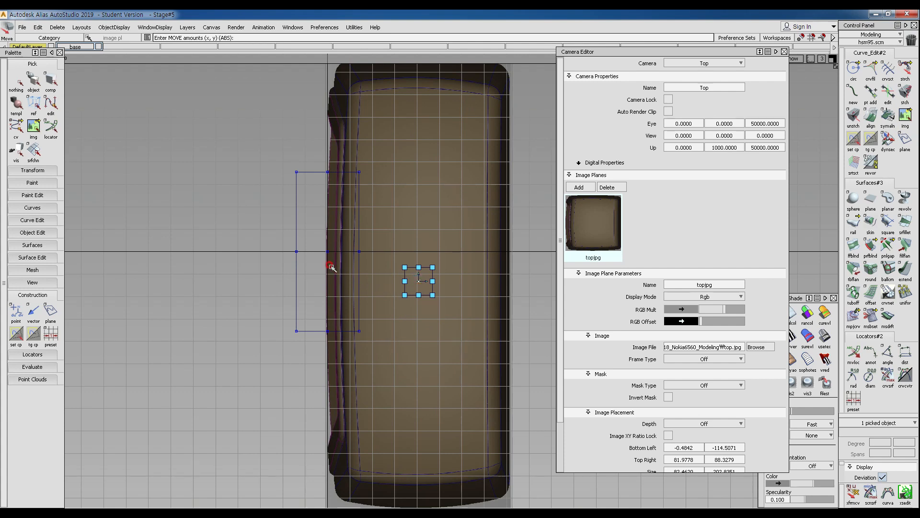
alt+drag(316, 259, 326, 266)
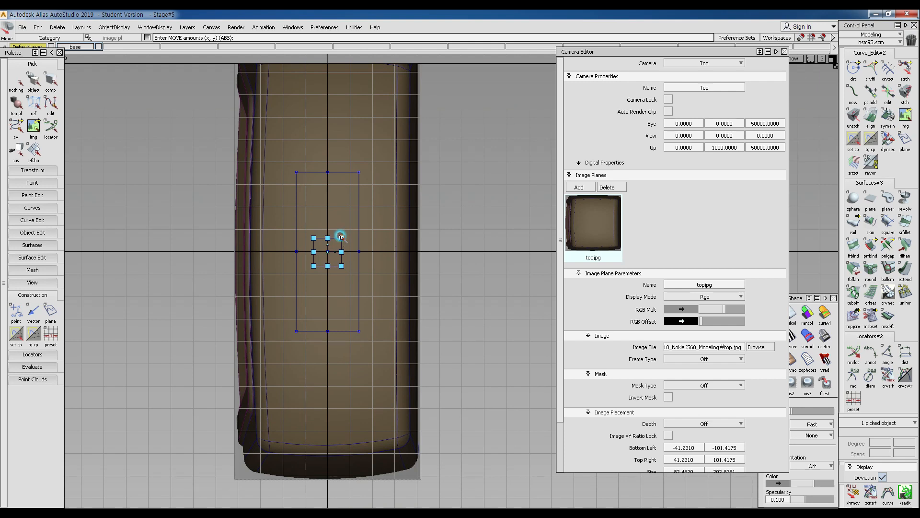
Step: Scale the top image plane to about 28.90 x 71.08 mm so the phone's upper end meets the box outline
drag(502, 154, 405, 268)
alt+shift+right_drag(404, 269, 463, 103)
alt+shift+middle_drag(469, 84, 369, 374)
alt+shift+right_drag(335, 443, 407, 322)
drag(459, 250, 412, 278)
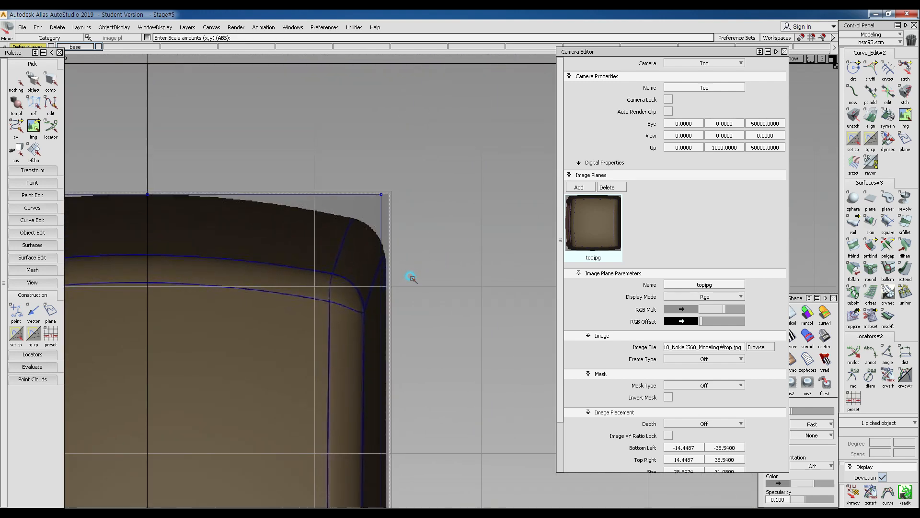
Step: Check the lower end of the phone in the top image against the box's bottom line
alt+shift+middle_drag(419, 336, 441, 222)
alt+shift+right_drag(441, 222, 382, 280)
alt+shift+middle_drag(383, 278, 389, 149)
alt+shift+middle_drag(352, 364, 359, 238)
alt+shift+click(349, 361)
alt+shift+right_drag(349, 361, 420, 283)
alt+shift+middle_drag(357, 398, 364, 215)
alt+shift+middle_drag(352, 270, 318, 124)
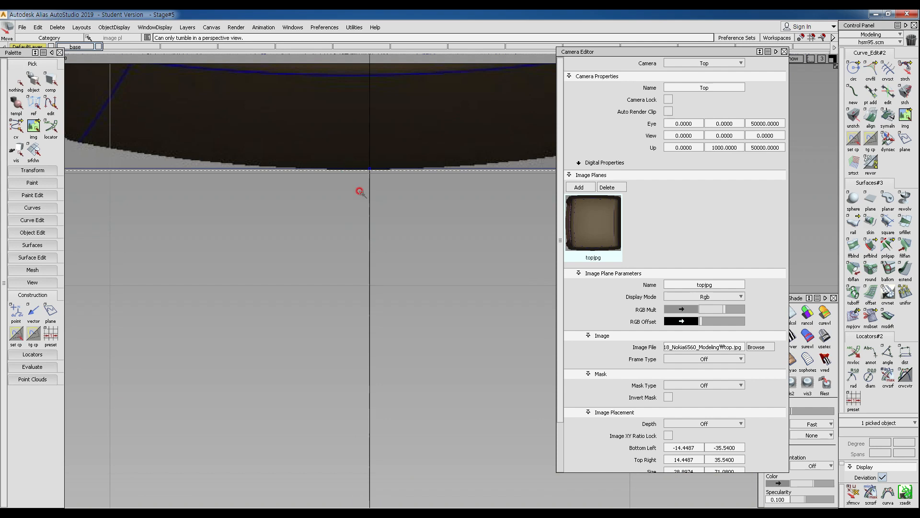
alt+shift+right_drag(396, 158, 357, 204)
alt+shift+middle_drag(390, 149, 347, 345)
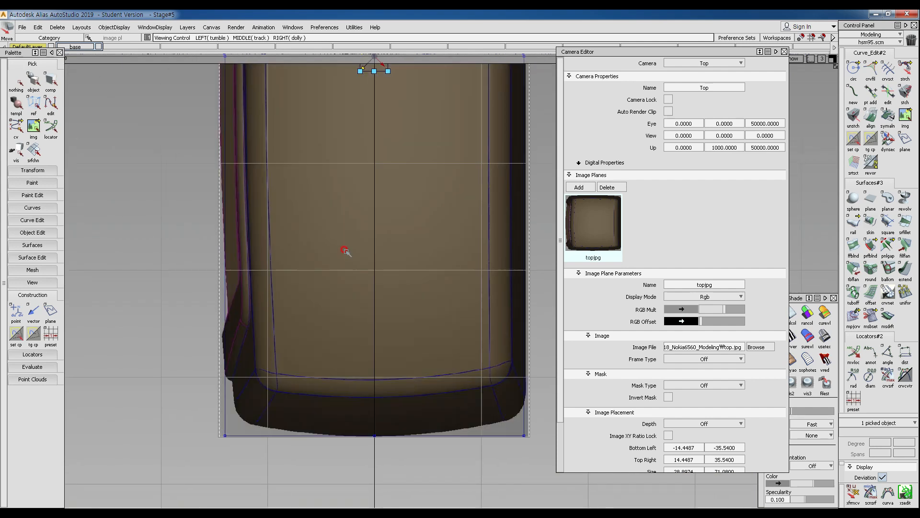
Step: Narrow the top image plane to about 28.35 mm and shift it horizontally so the phone's sides meet the box outline
alt+shift+middle_drag(346, 251, 337, 294)
alt+shift+middle_drag(359, 260, 324, 290)
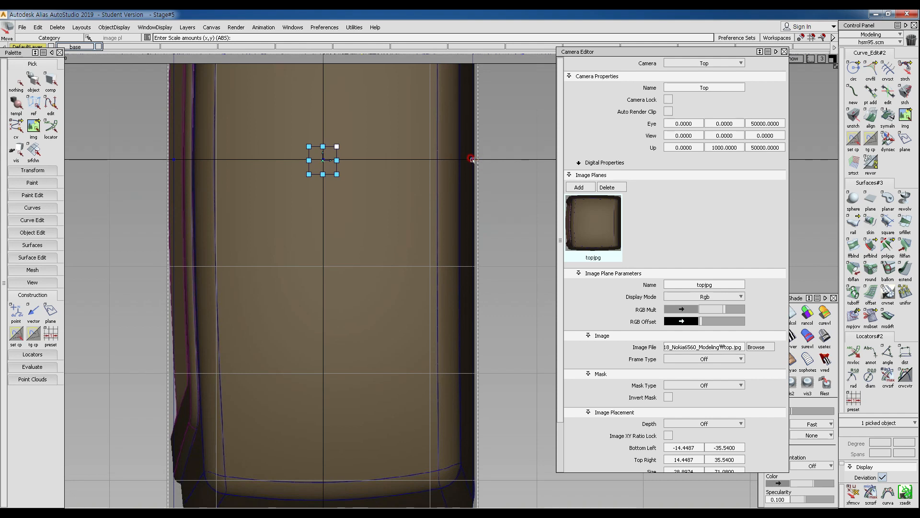
alt+shift+middle_drag(428, 267, 412, 195)
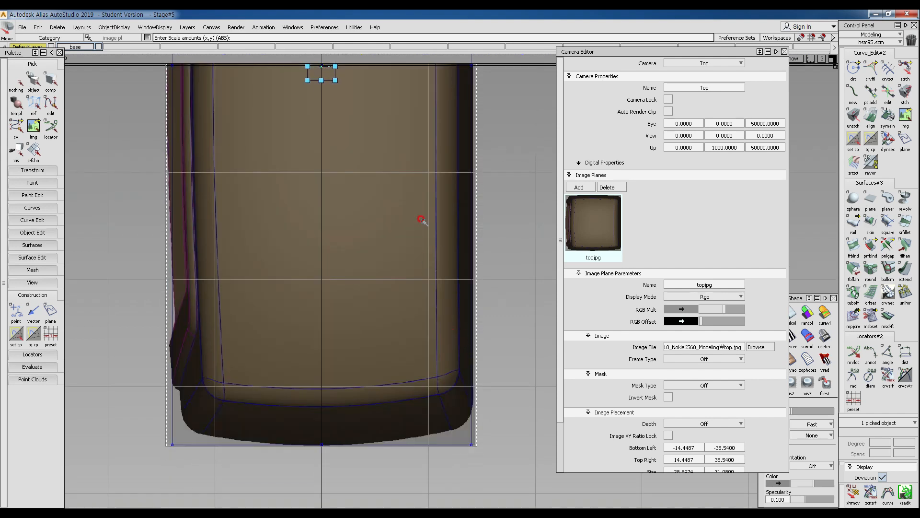
alt+shift+middle_drag(439, 239, 397, 305)
alt+shift+middle_drag(273, 273, 303, 214)
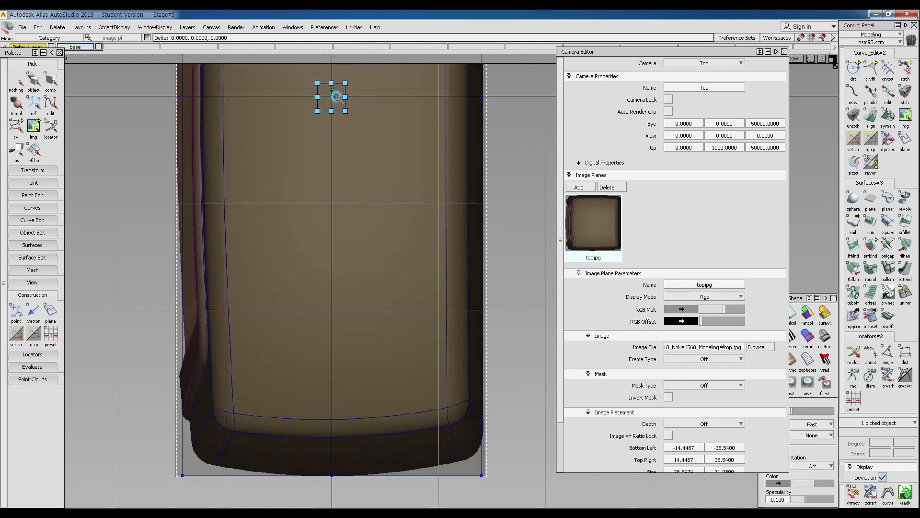
drag(337, 97, 336, 98)
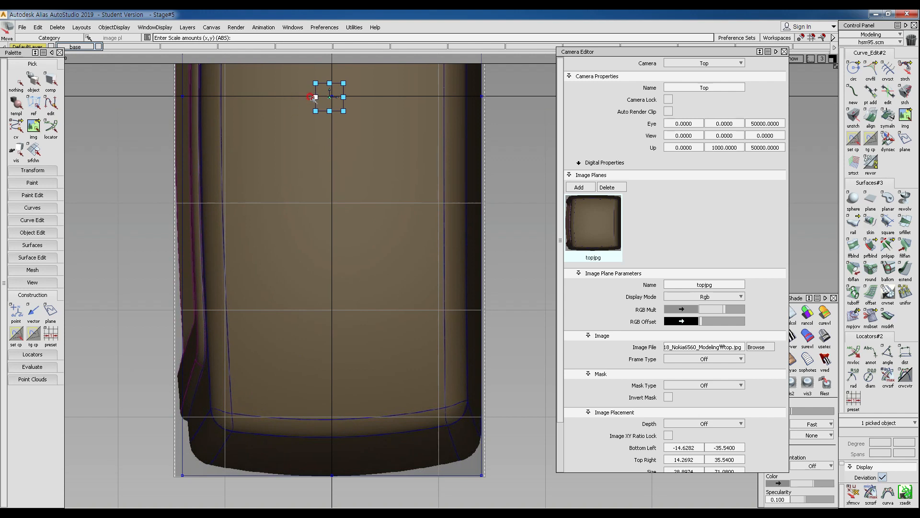
drag(125, 239, 129, 240)
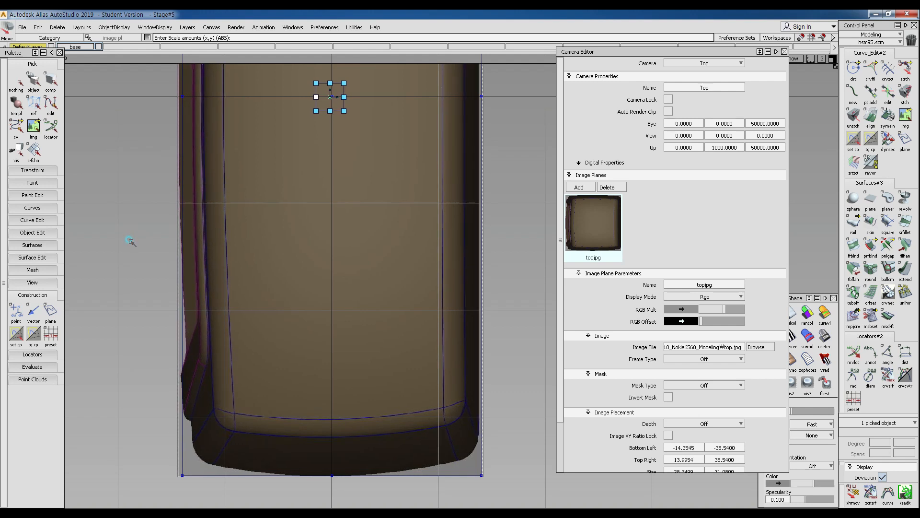
drag(337, 97, 339, 98)
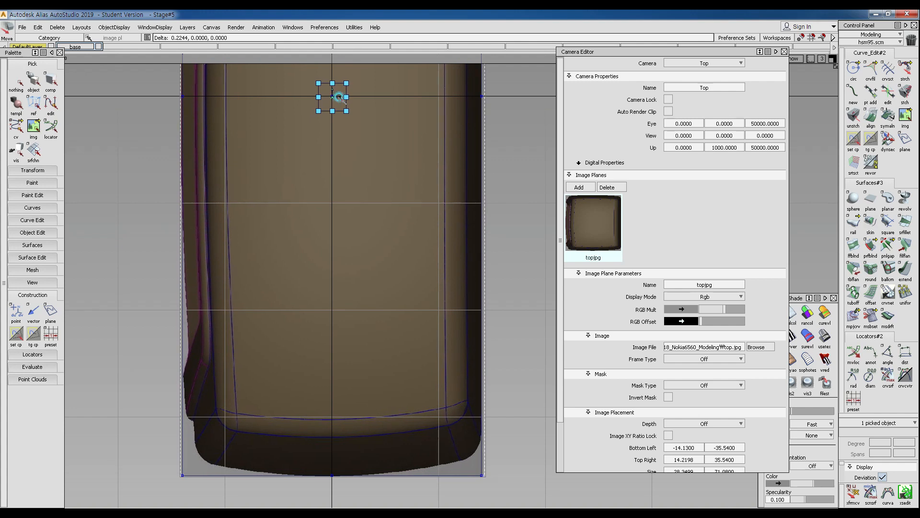
drag(339, 97, 339, 97)
Step: Deselect the top image plane and examine the fit of the reference images against the wireframe box from different views
alt+shift+right_drag(332, 168, 325, 178)
alt+shift+middle_drag(325, 179, 288, 358)
alt+shift+right_drag(329, 298, 335, 269)
alt+shift+middle_drag(335, 269, 324, 347)
ctrl+shift+drag(436, 249, 427, 232)
alt+shift+right_drag(427, 232, 344, 292)
alt+shift+middle_drag(344, 292, 364, 191)
ctrl+shift+right_drag(372, 219, 407, 218)
alt+shift+right_drag(372, 244, 312, 291)
alt+shift+middle_drag(406, 296, 376, 232)
ctrl+shift+right_drag(390, 222, 419, 233)
alt+shift+middle_drag(410, 232, 311, 263)
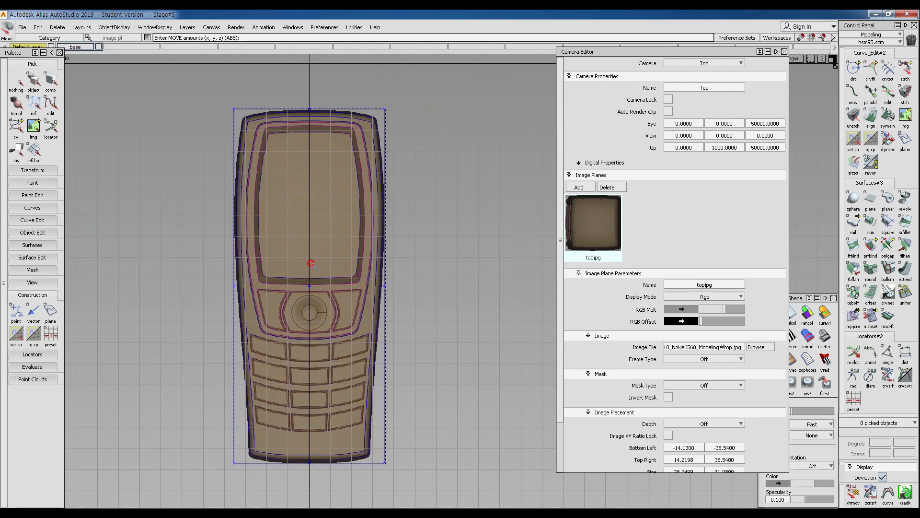